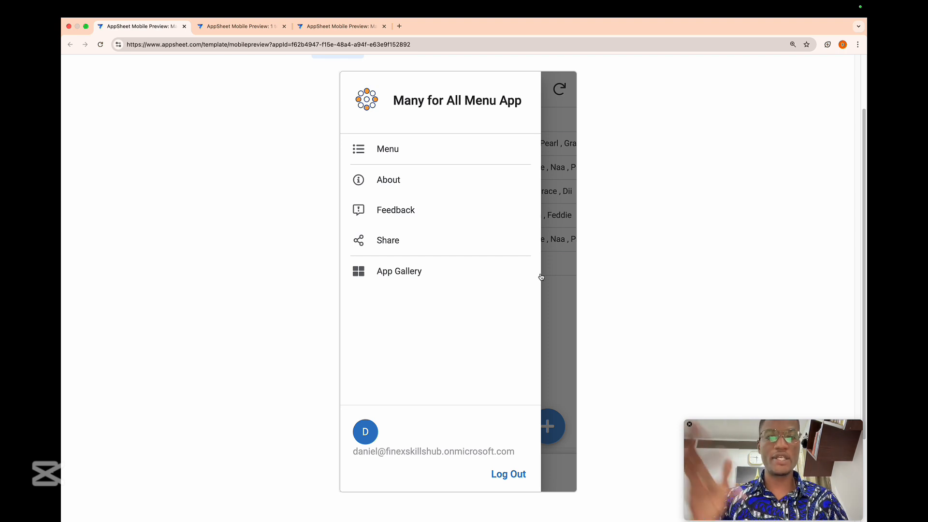
- Start a new order in the Many for All Menu App and select the second, third and fifth listed staff members
click(550, 290)
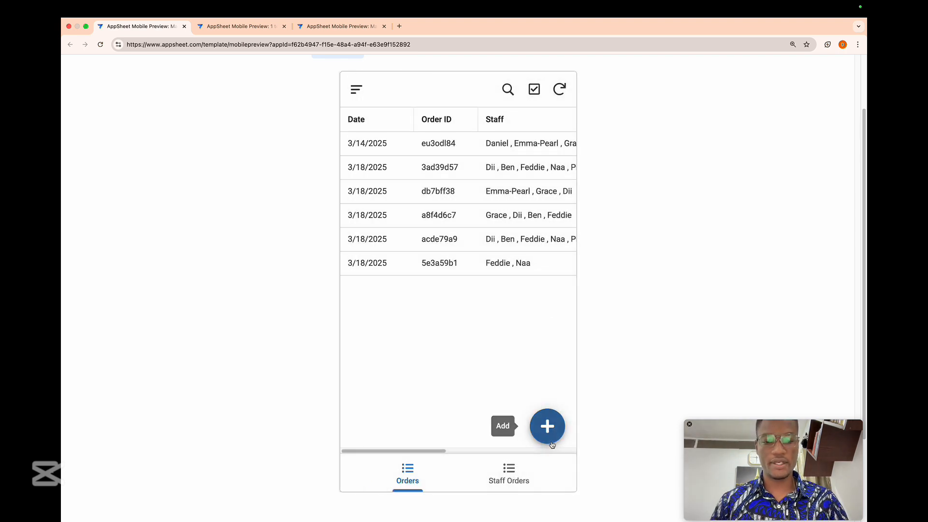
click(547, 426)
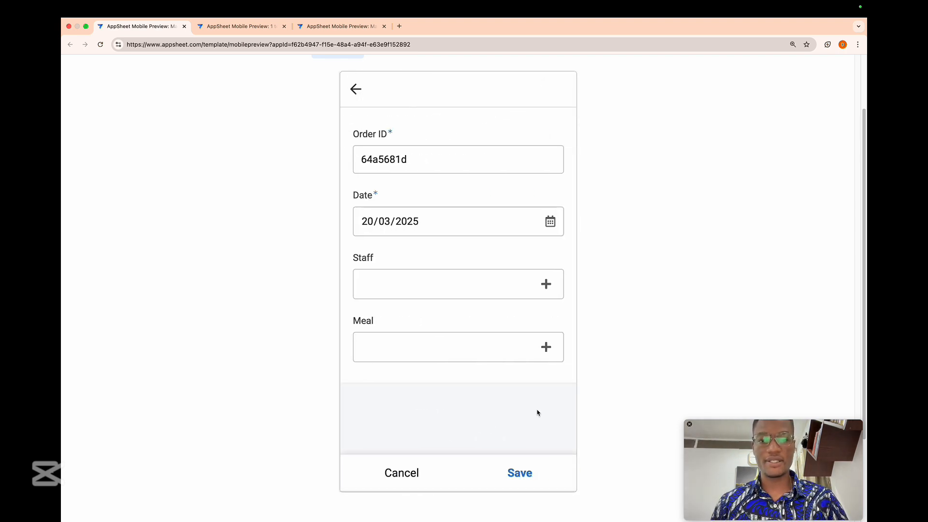
click(547, 294)
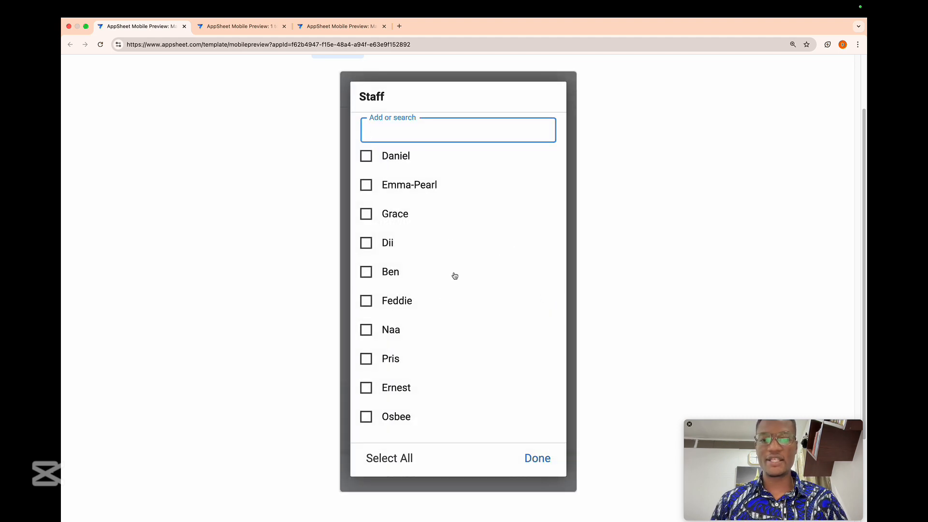
click(399, 183)
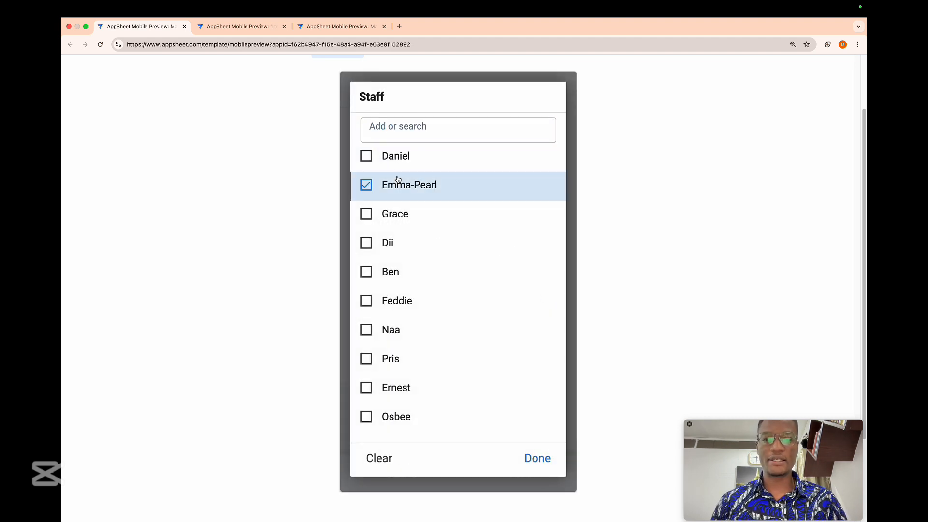
click(385, 209)
click(386, 264)
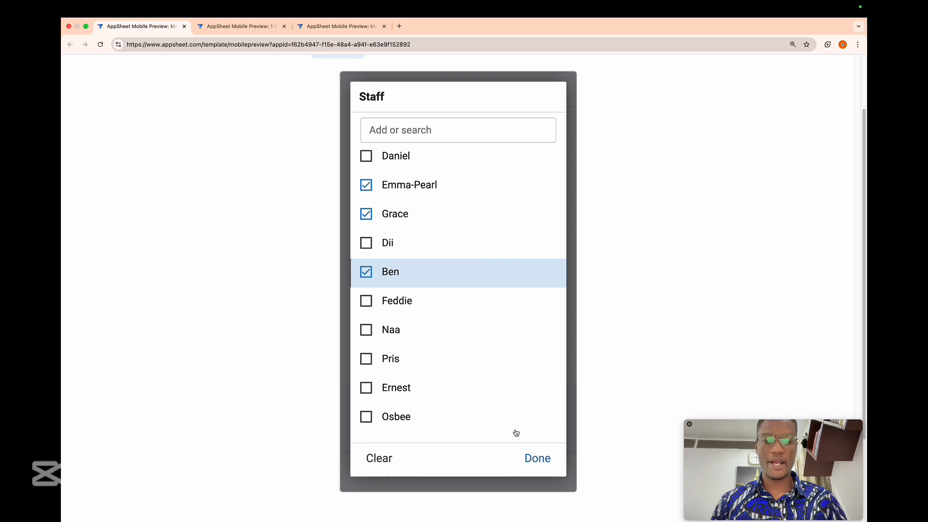
click(532, 454)
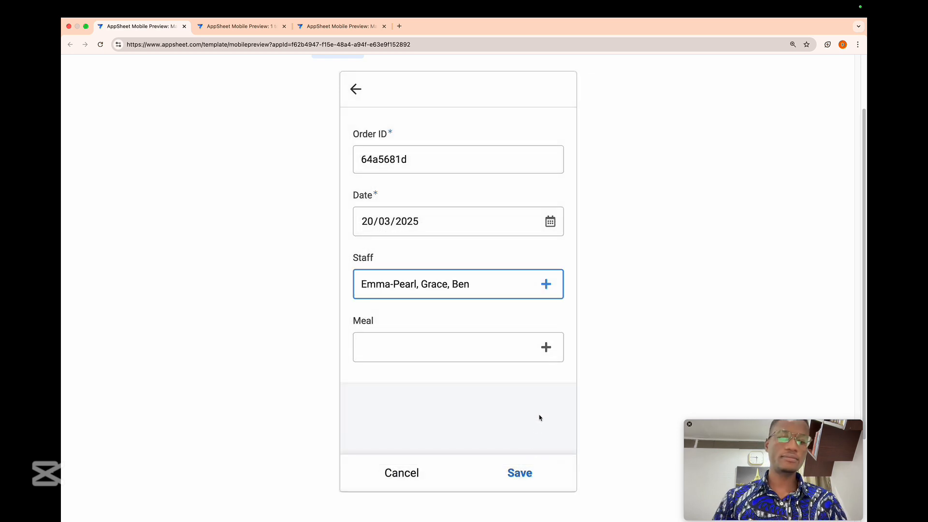
- Save the order with the meals Banku and Tilapia and Fufu and Light Soup, and review the staff orders' meals
click(540, 350)
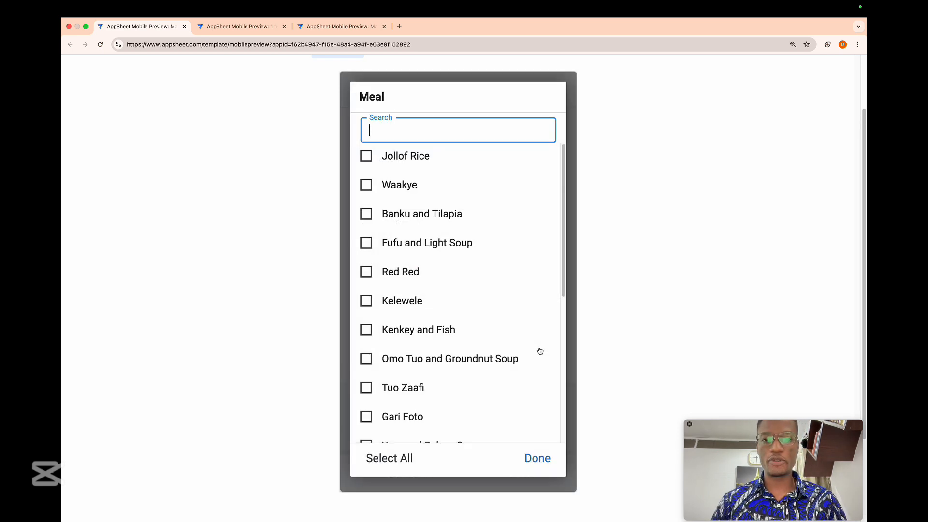
click(407, 213)
click(404, 243)
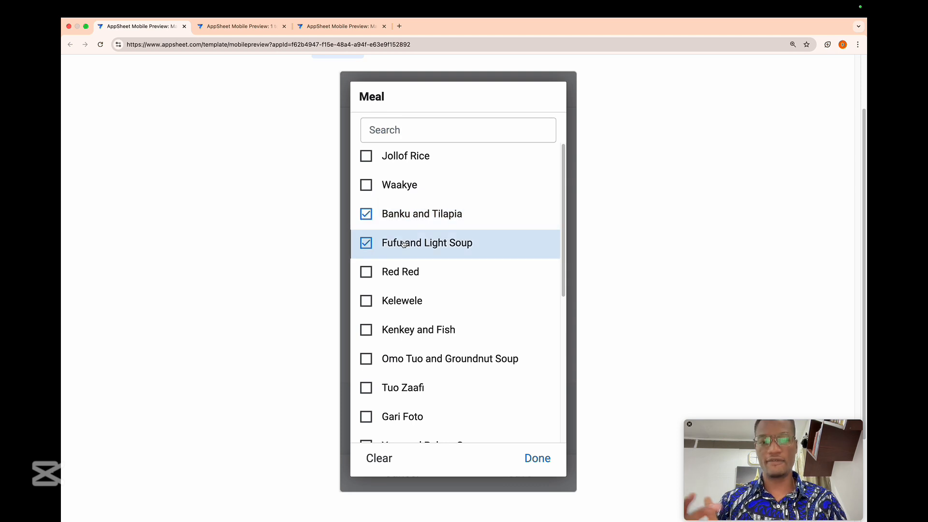
click(540, 467)
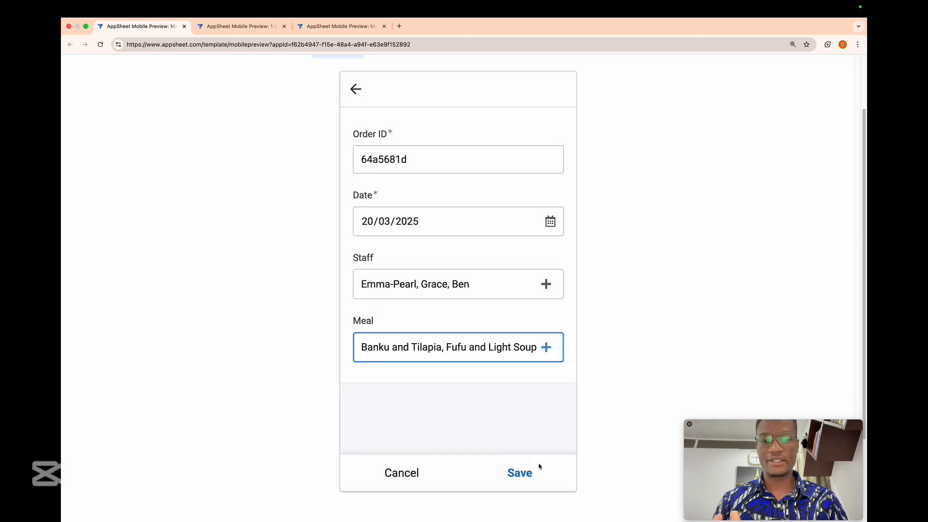
click(516, 472)
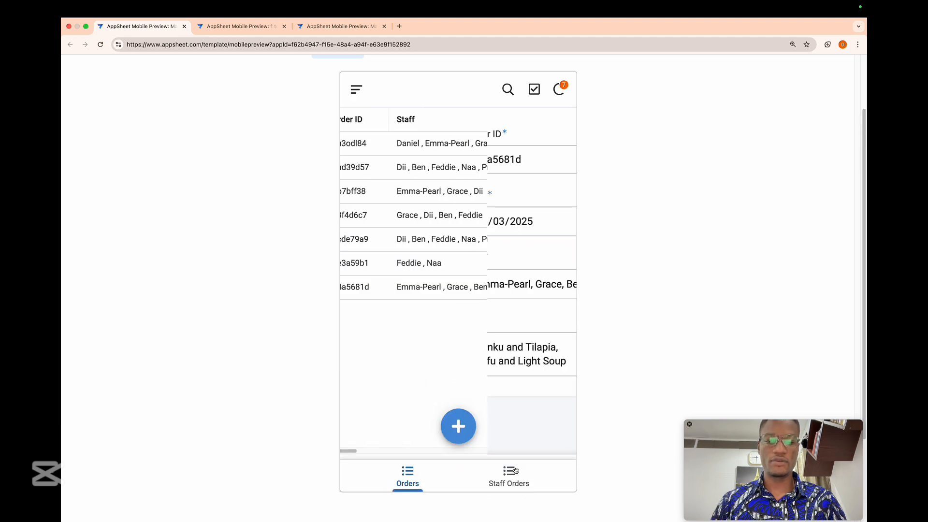
scroll(432, 288, right, 3)
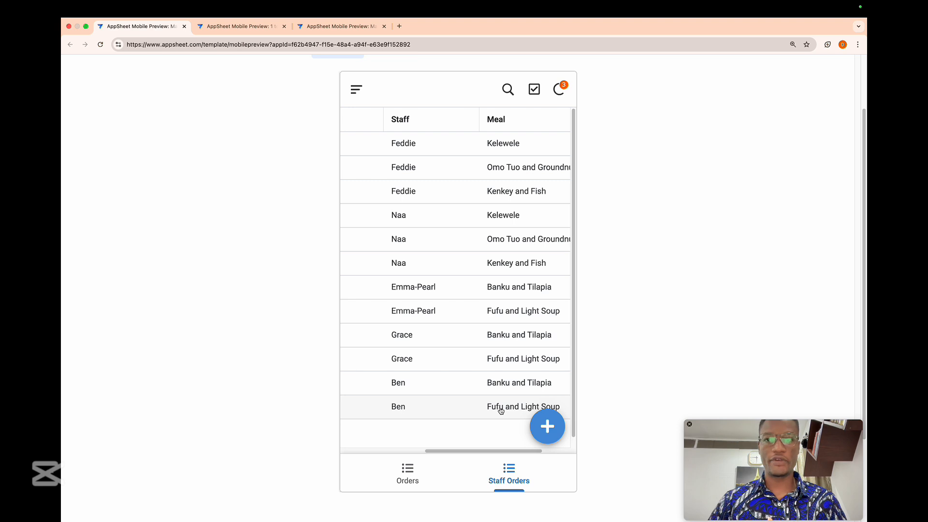
- Switch to the 1 to 1 Feedback App and start a feedback record for the last three listed staff members
click(241, 26)
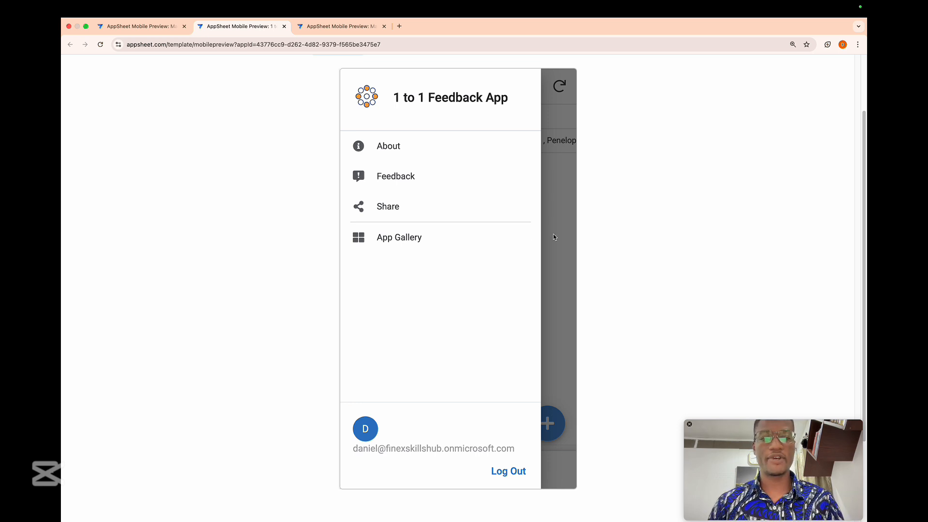
click(556, 237)
click(548, 422)
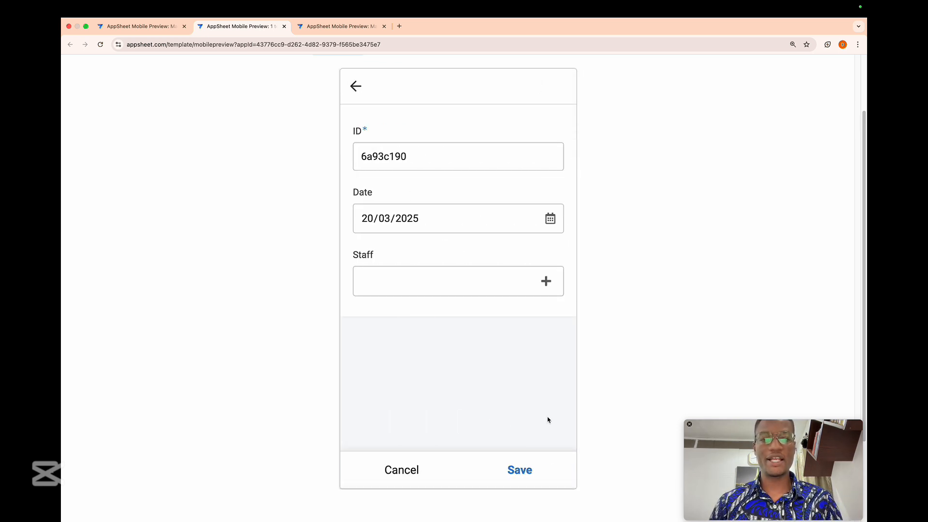
click(543, 287)
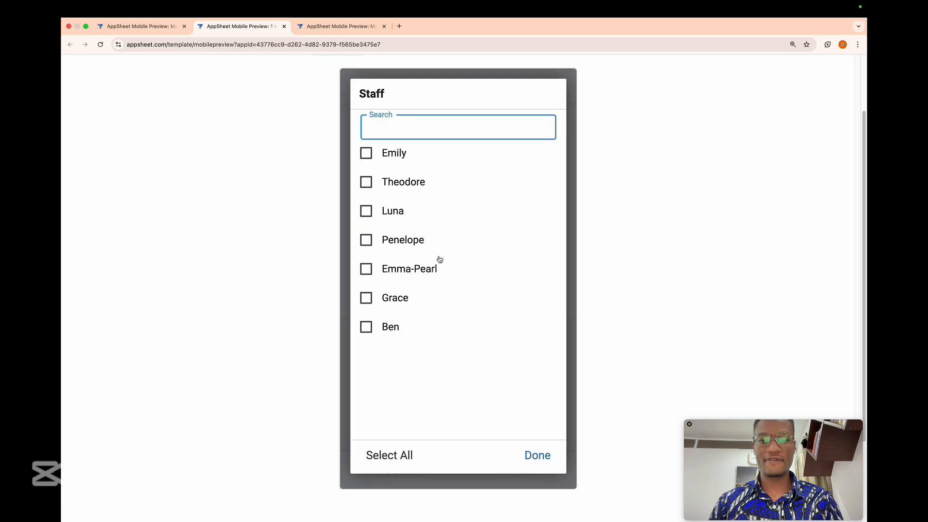
click(414, 267)
click(395, 296)
click(383, 338)
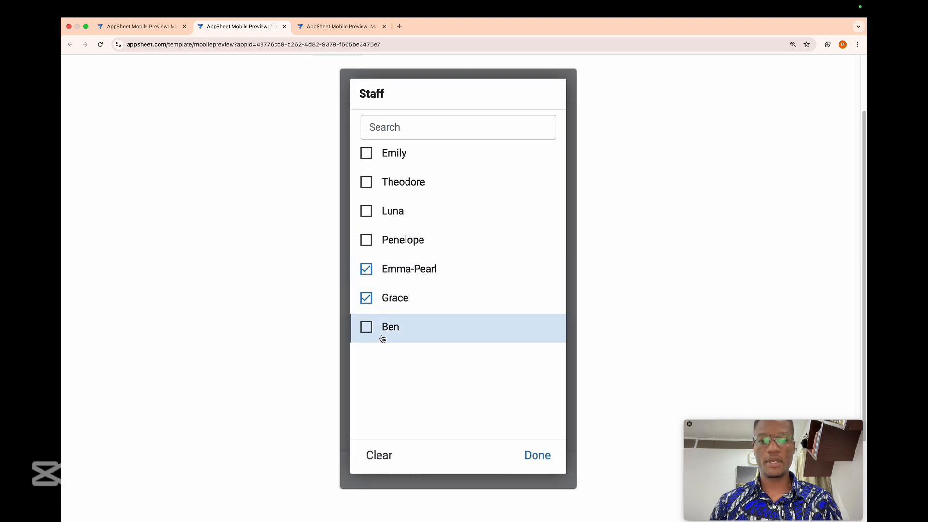
click(536, 458)
- Fill in the three staff feedback fields in order with "Meal was great", "Too much salt" and "loved it", and save the record
scroll(527, 379, down, 2)
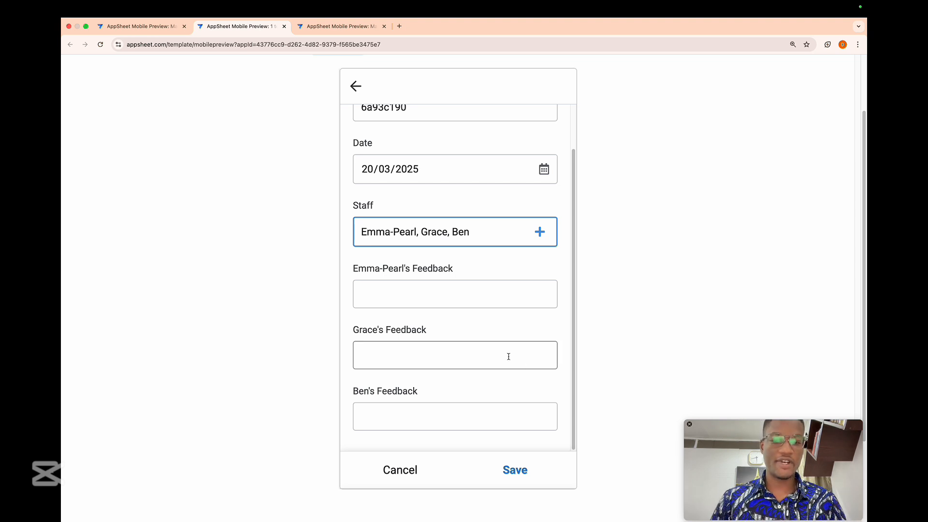
click(432, 297)
text(Meal)
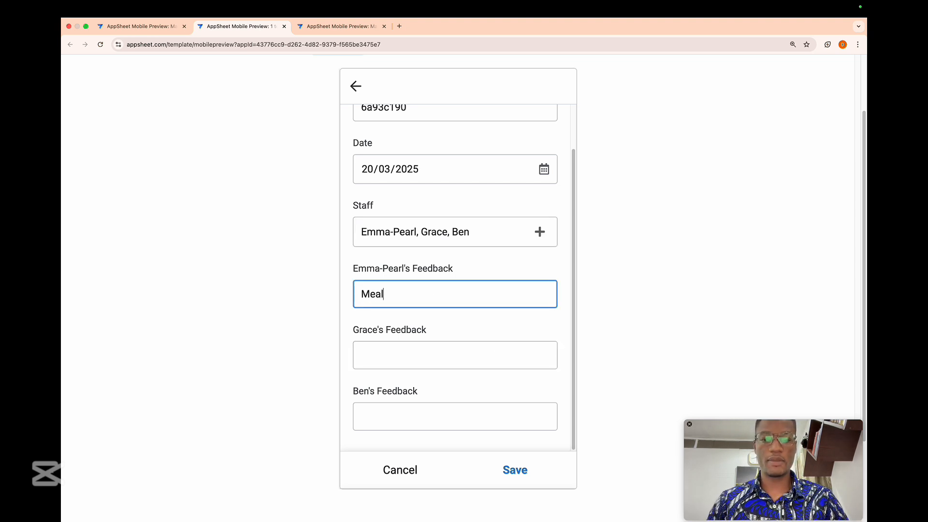
text( was great)
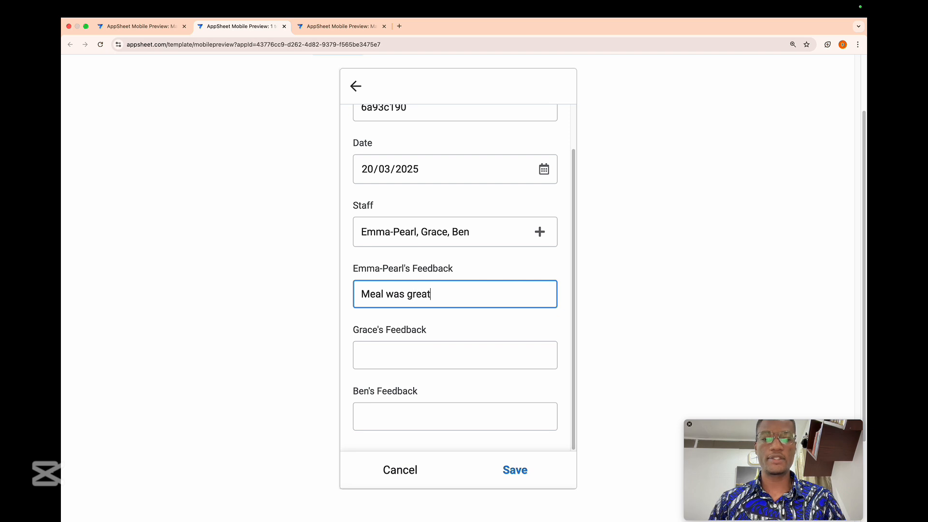
click(408, 345)
text(Too much)
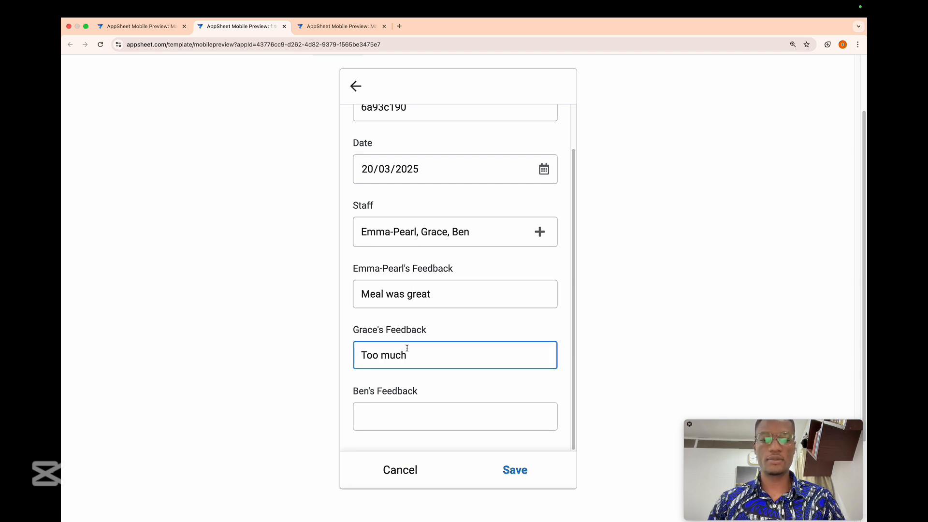
text( salt)
click(402, 414)
text(love)
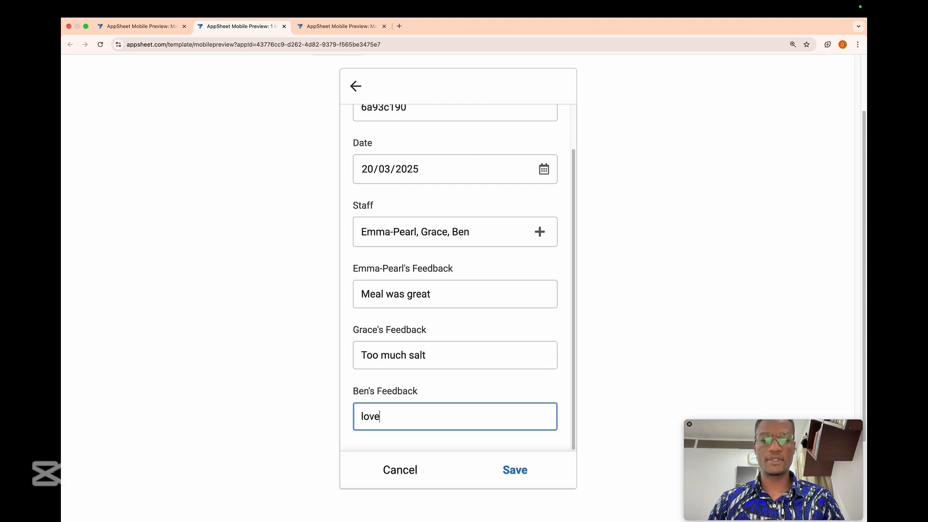
text(d it)
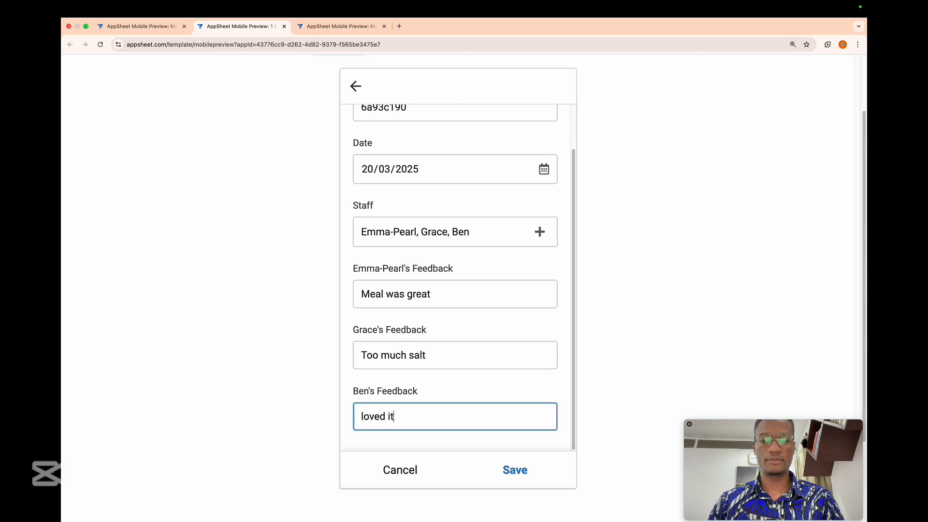
click(506, 476)
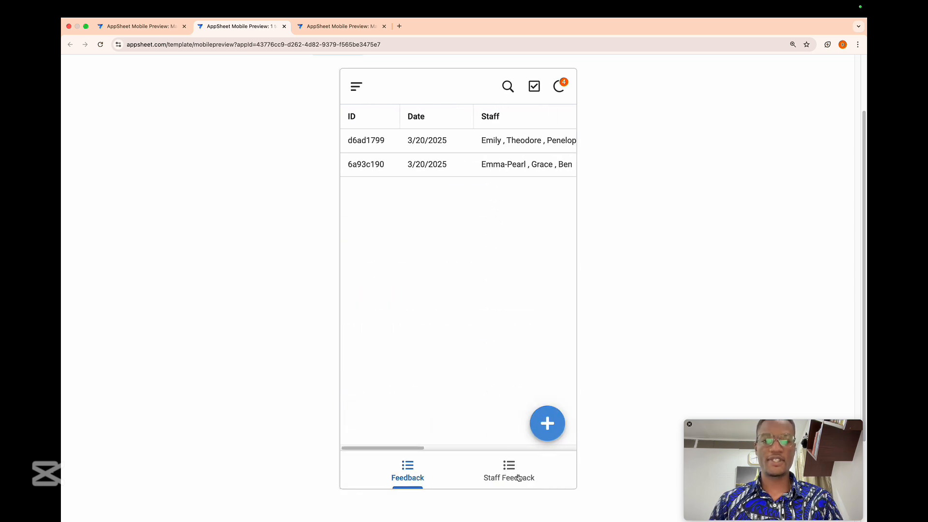
- Examine the staff feedback list, including each entry's feedback text, feedback ID and record ID
click(519, 478)
scroll(457, 290, right, 5)
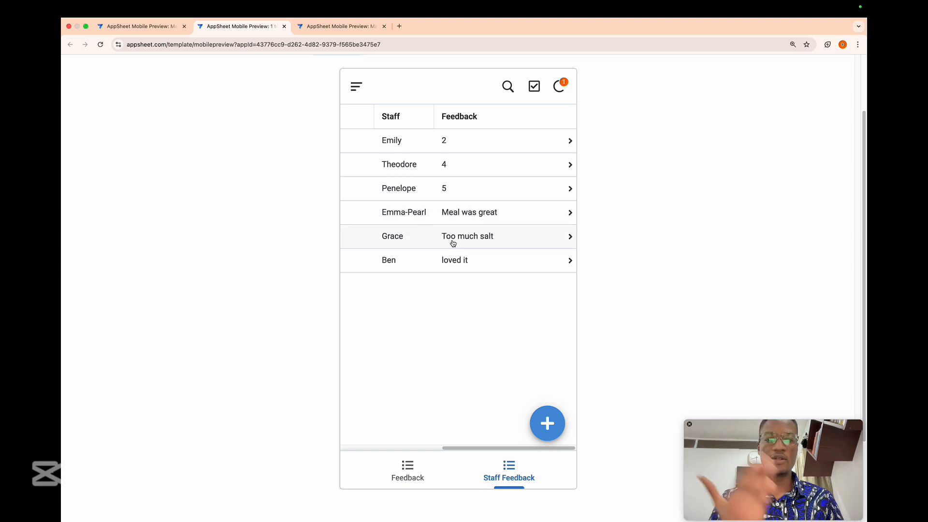
scroll(467, 261, left, 5)
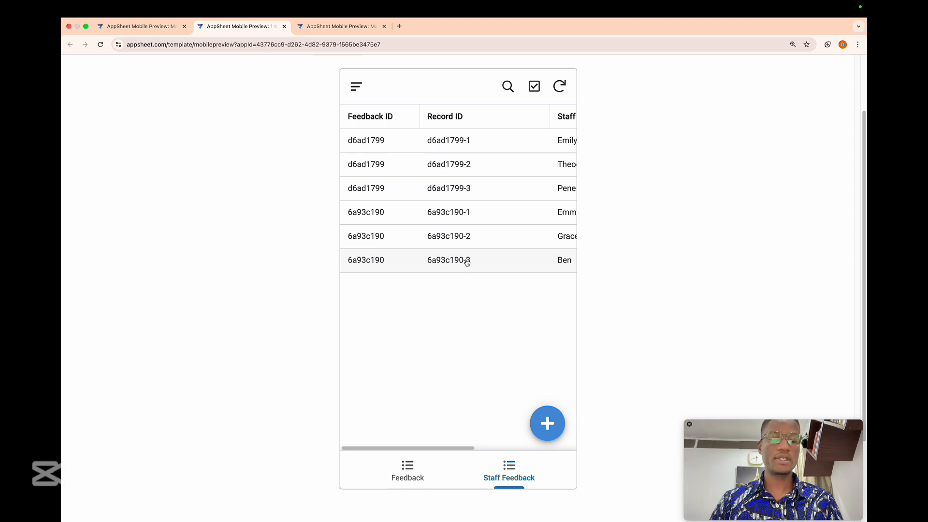
- Switch to the Many to Many Menu App and start a new order for the second, third and last listed staff members
click(349, 25)
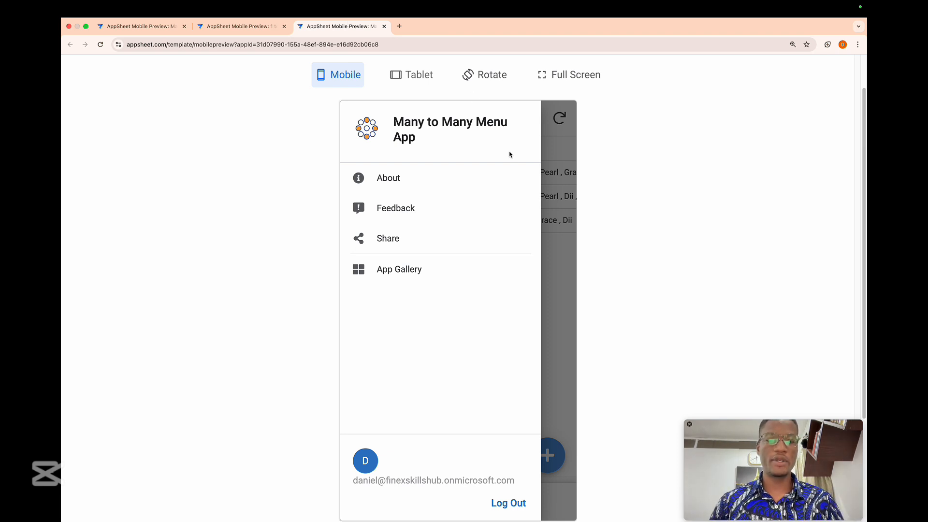
click(551, 229)
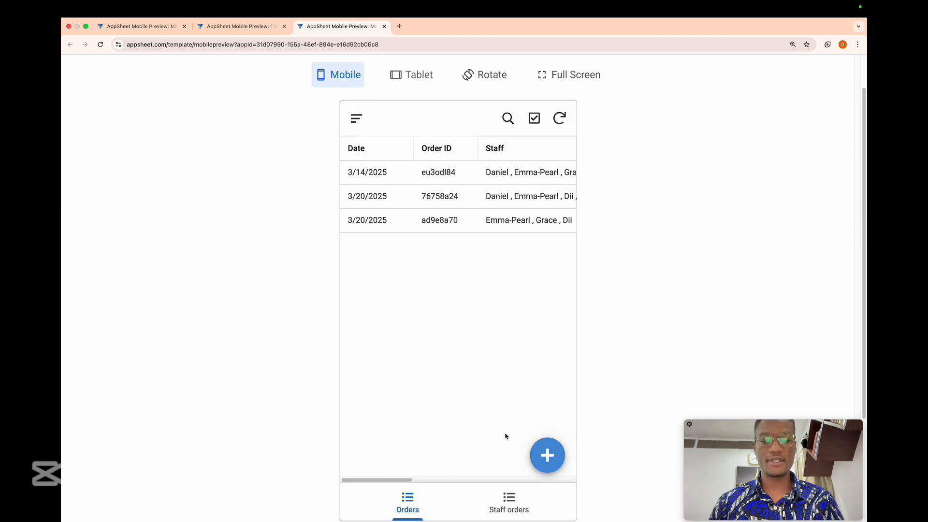
click(545, 466)
click(489, 312)
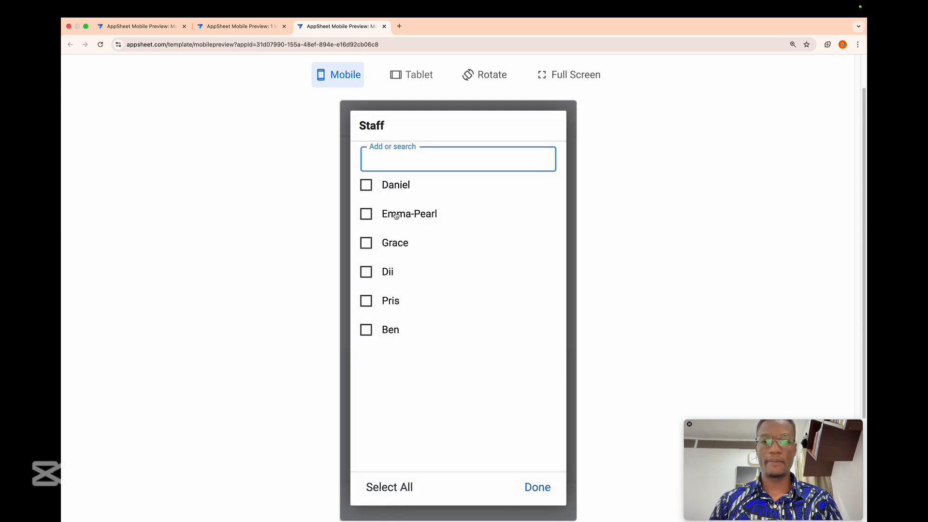
click(395, 217)
click(393, 244)
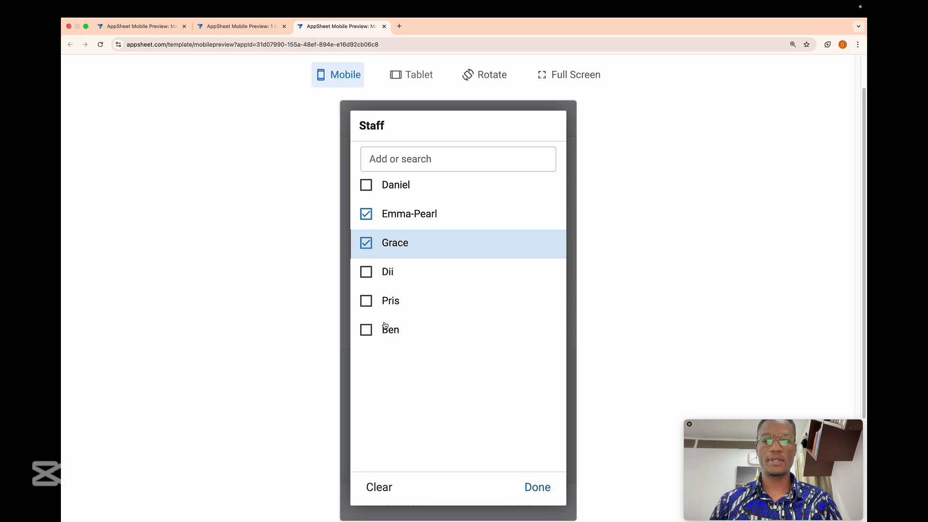
click(385, 328)
click(534, 487)
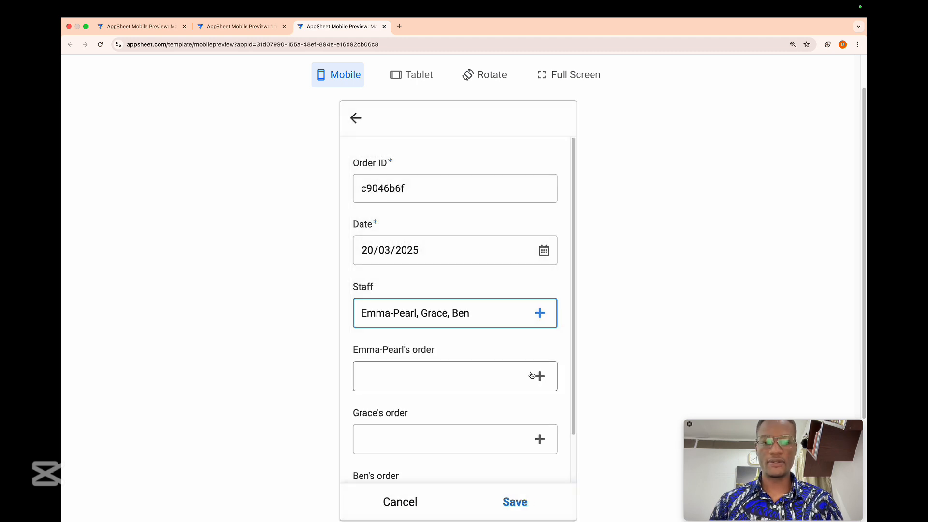
- Set the first selected staff member's order to Kelewele and Kenkey and Fish
click(534, 375)
click(405, 327)
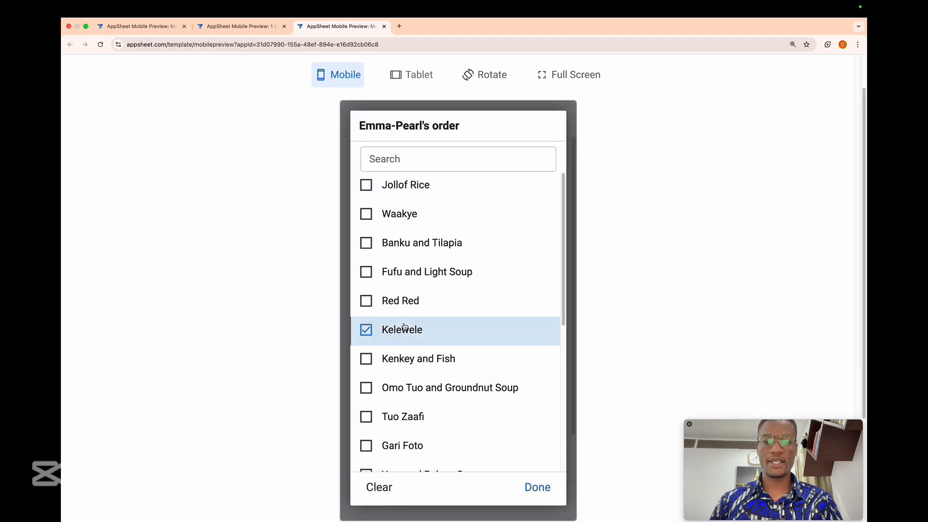
click(418, 357)
click(541, 488)
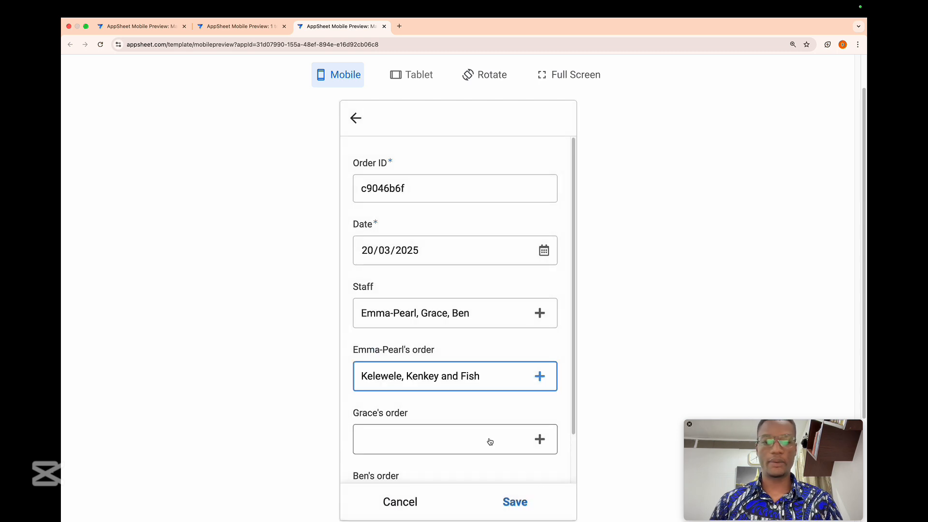
- Set the second staff member's order to Omo Tuo and Groundnut Soup, Tuo Zaafi, Gari Foto, and Yam and Palava Sauce
scroll(491, 439, down, 2)
click(512, 392)
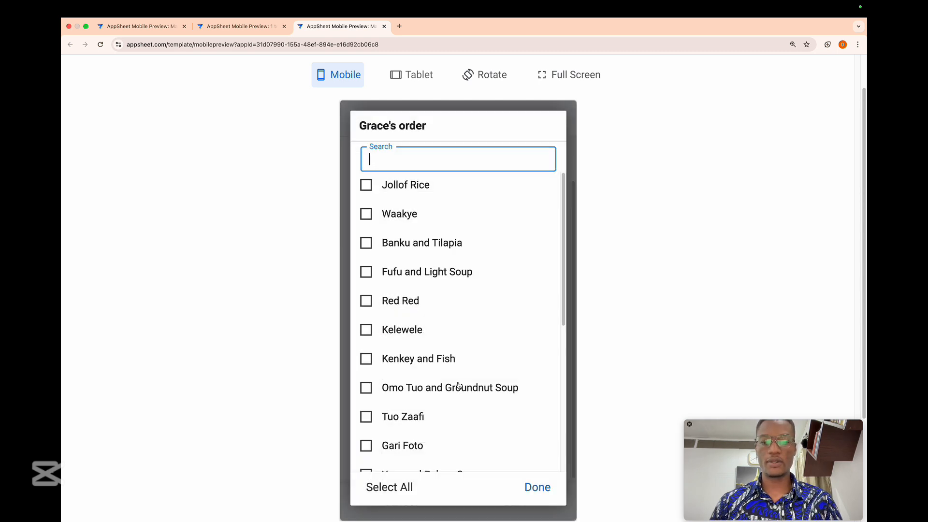
click(393, 387)
click(402, 413)
click(411, 442)
scroll(409, 442, down, 1)
click(411, 443)
click(530, 491)
- Set the third selected staff member's order to Waakye
click(532, 440)
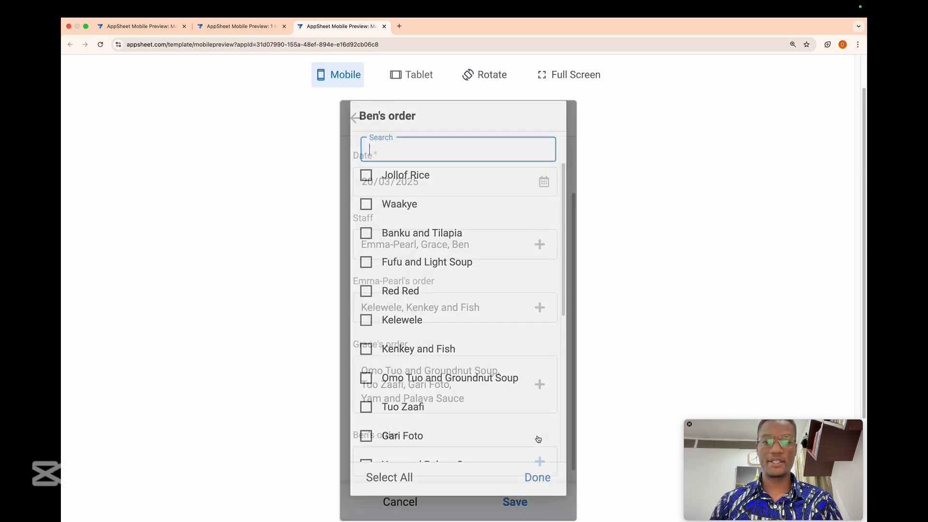
click(421, 219)
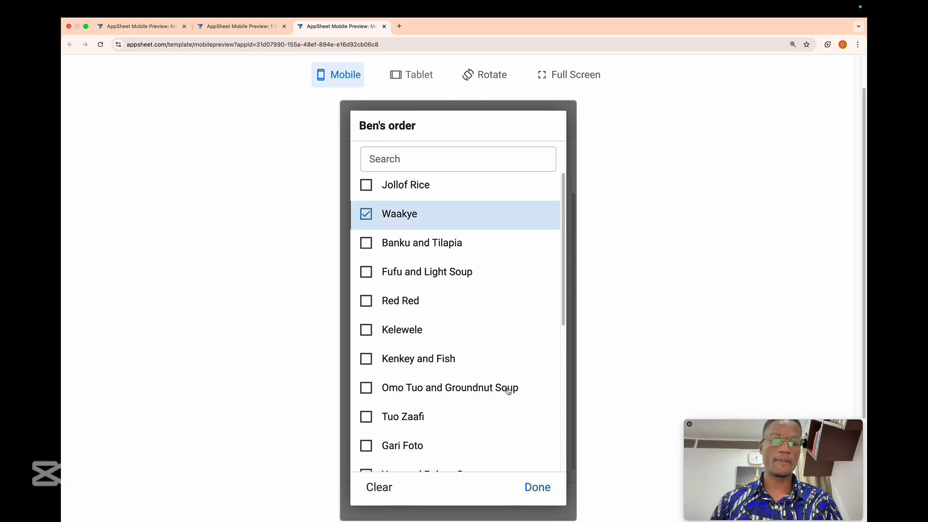
click(539, 488)
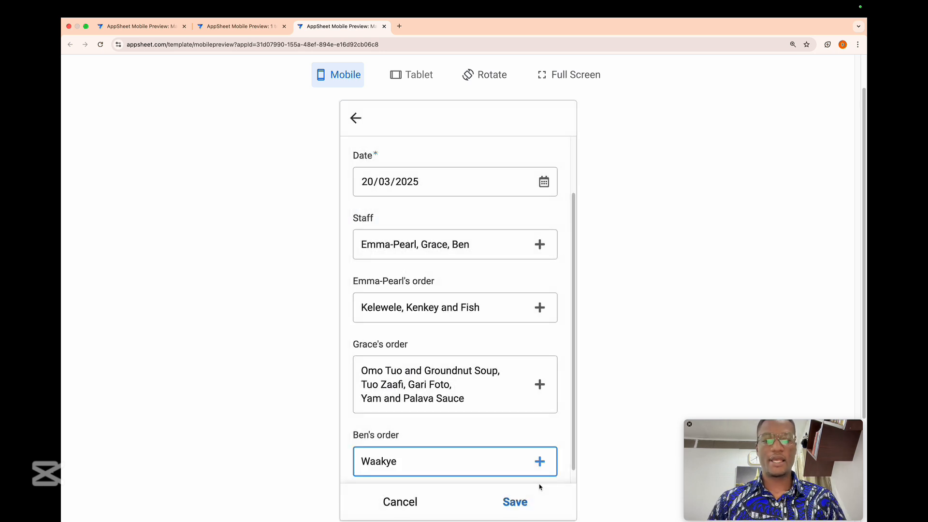
- Save the new order and review the individual records it generates in the staff orders list
click(516, 502)
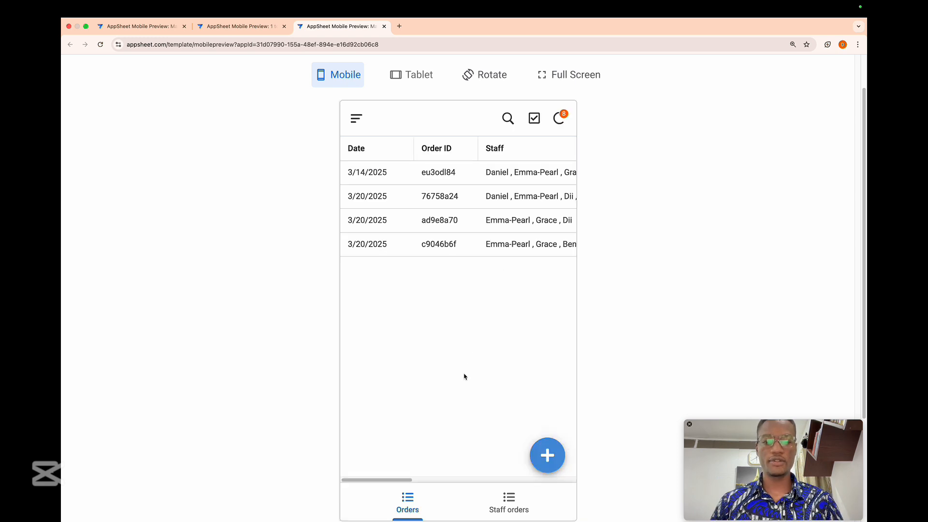
click(506, 500)
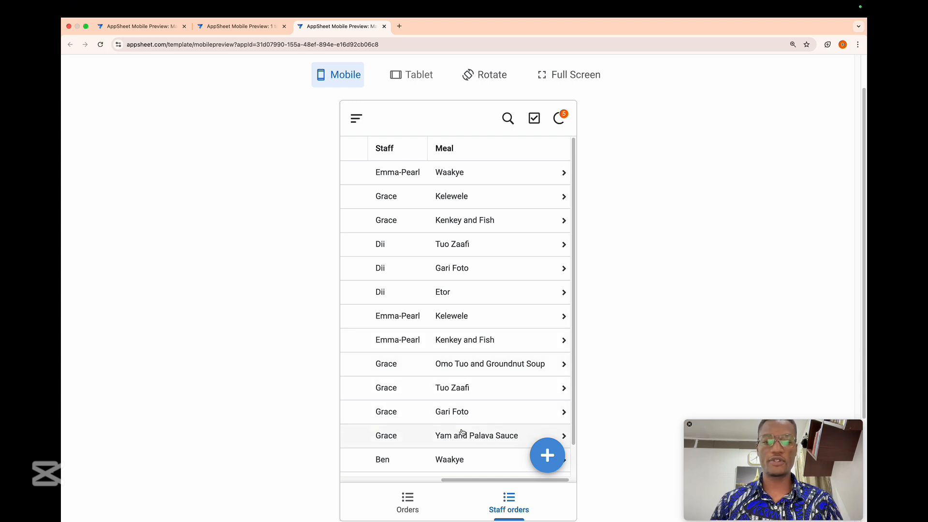
scroll(488, 436, down, 2)
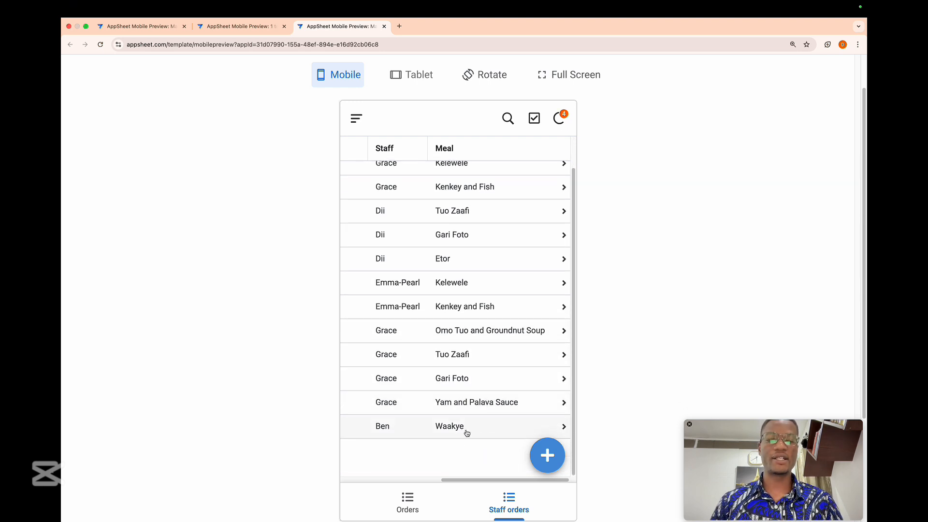
scroll(467, 433, left, 5)
scroll(468, 433, right, 5)
scroll(467, 433, right, 1)
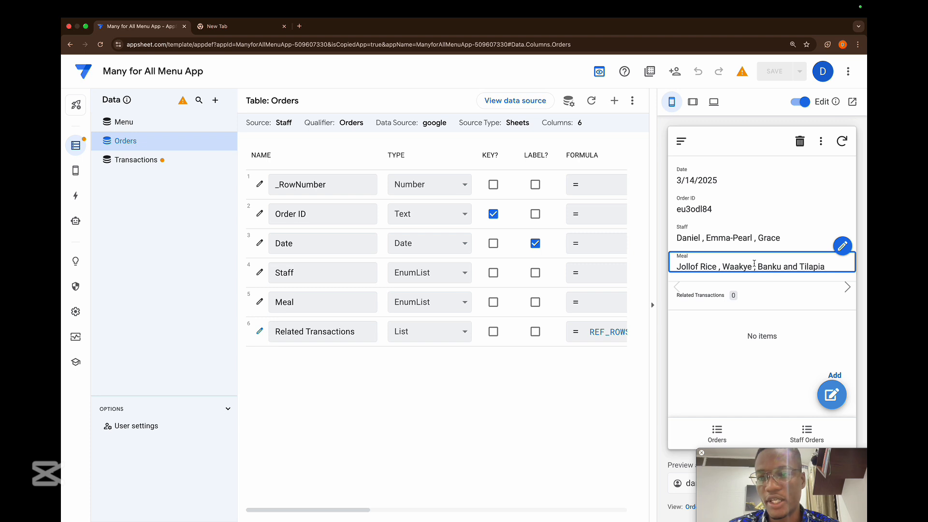
- Examine the column definitions of the Menu, Orders and Transactions tables in the Many for All Menu App
click(153, 129)
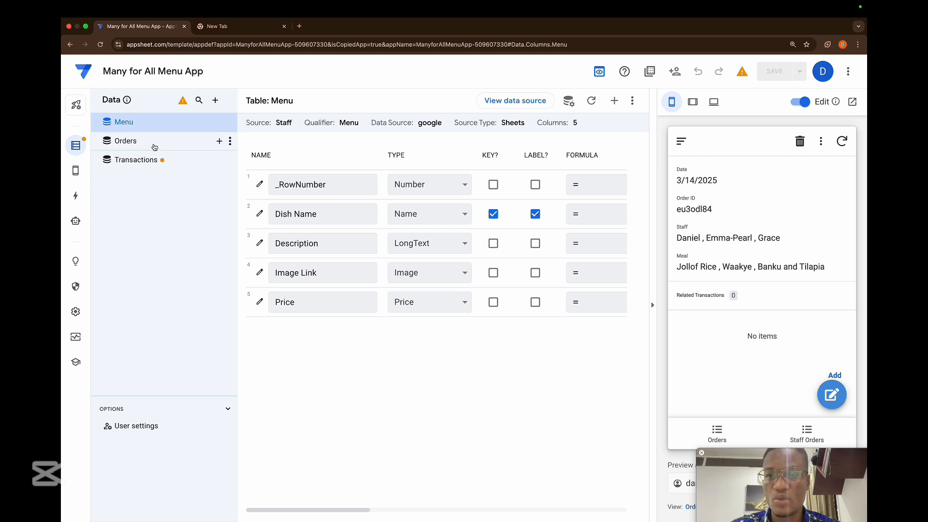
click(154, 147)
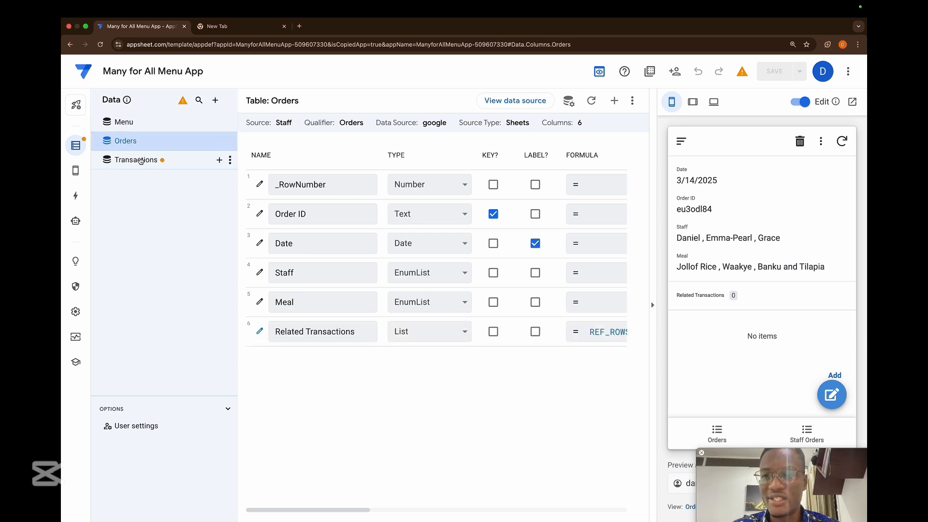
click(140, 161)
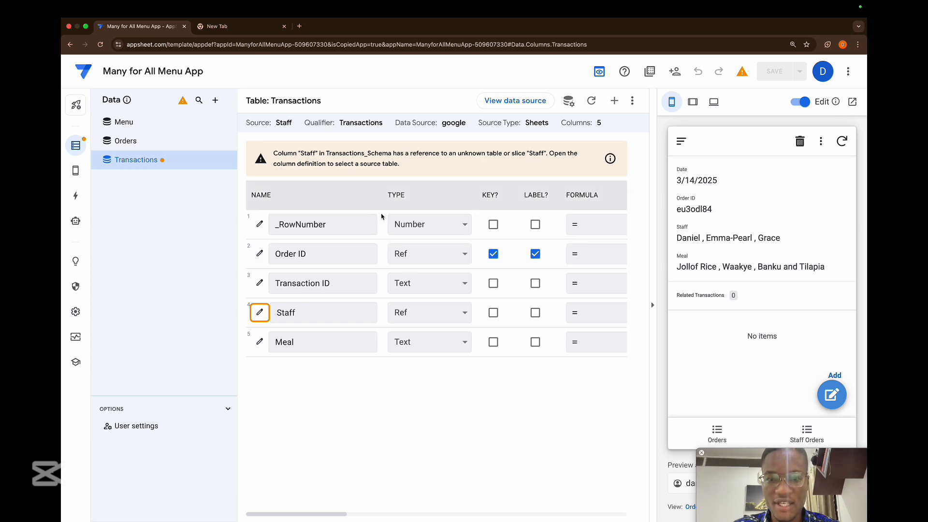
- Add a virtual column named Total Rows to the Orders table
click(169, 140)
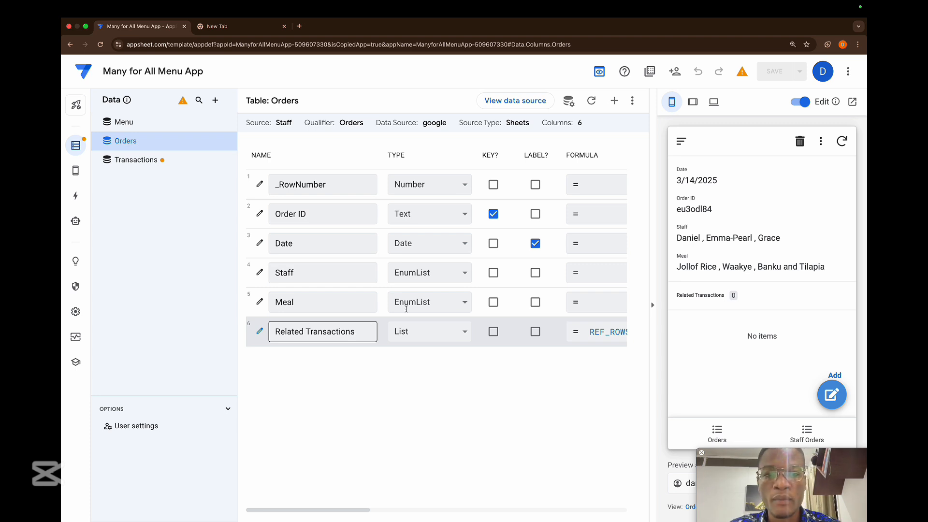
click(615, 100)
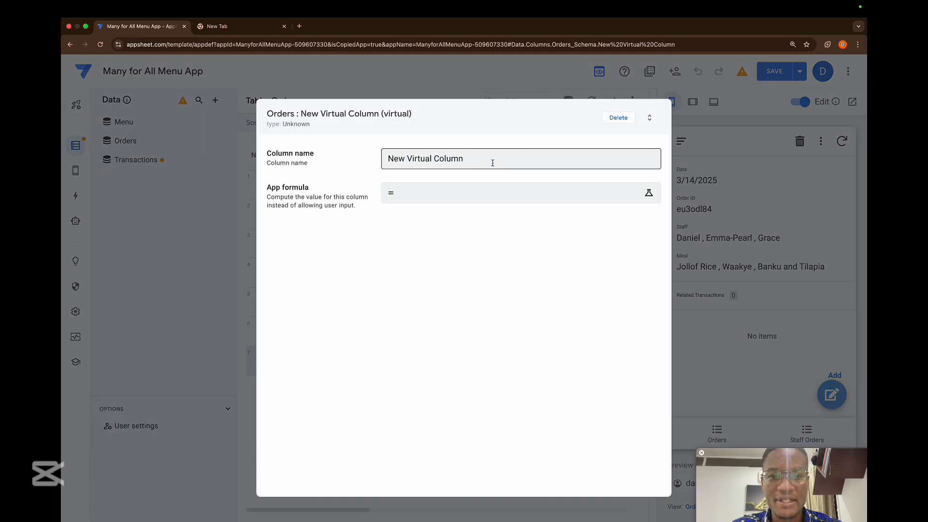
click(473, 160)
key(super+a)
key(BackSpace)
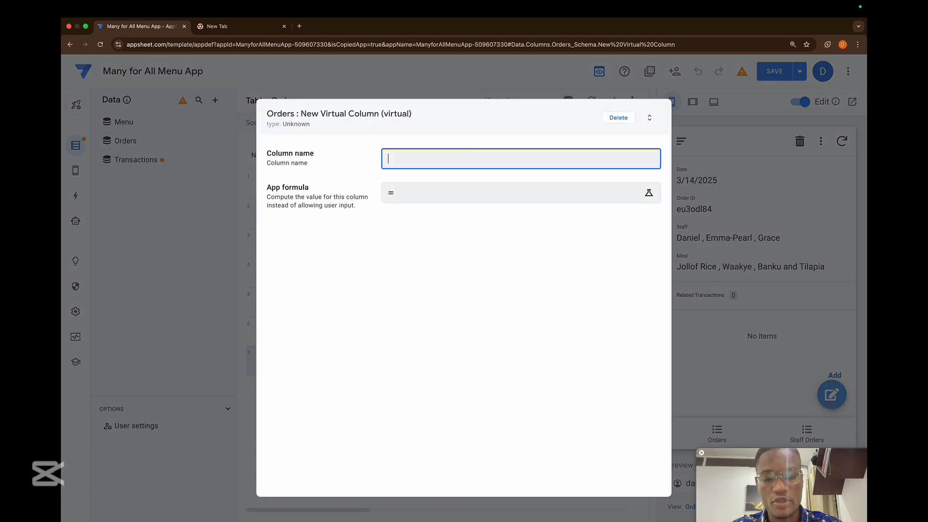
text(Total)
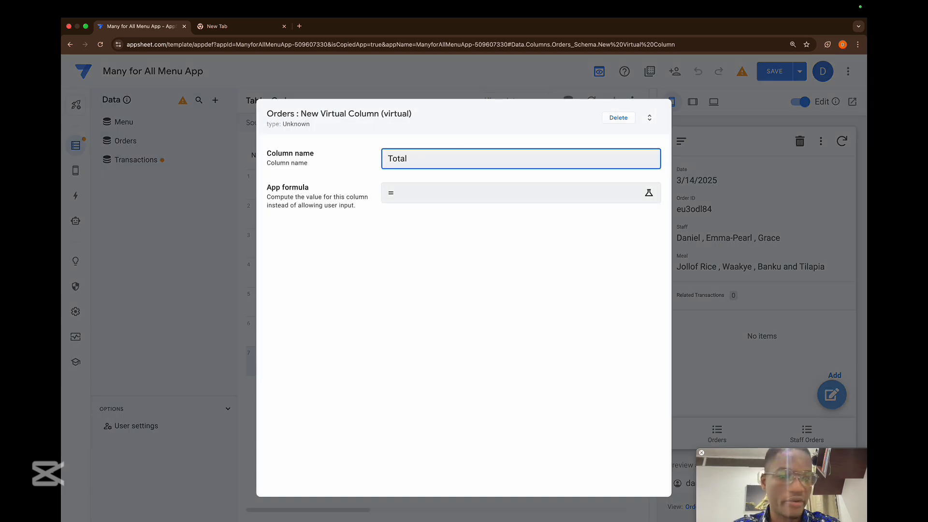
text( Rows)
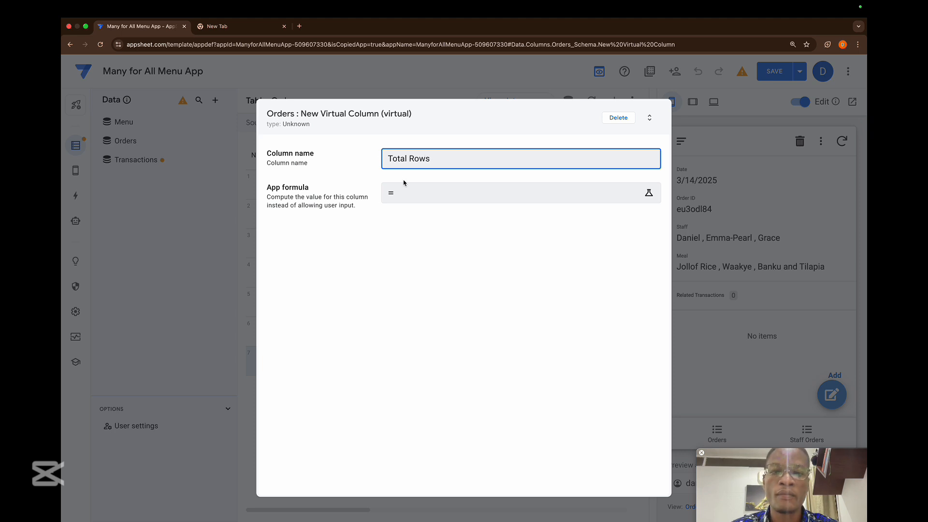
- Begin the app formula of the Total Rows column with count([Staff])
click(417, 187)
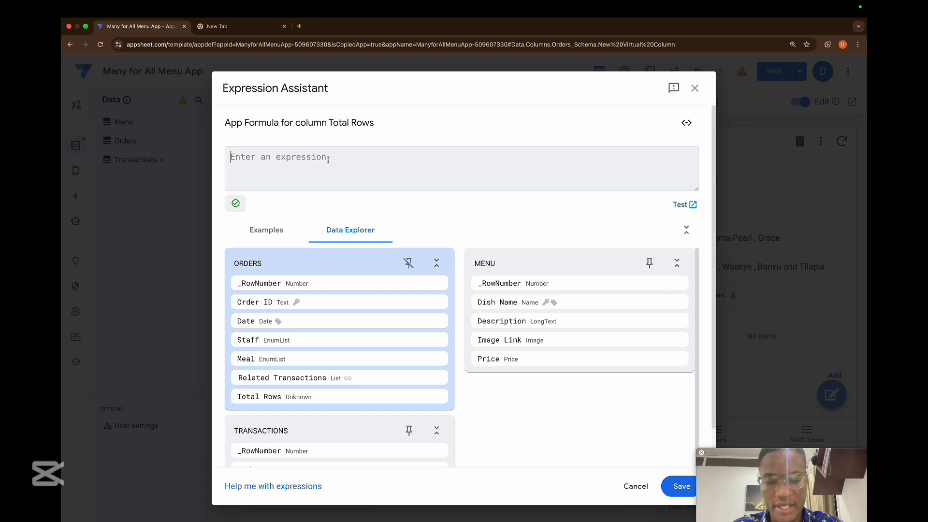
text(count(st)
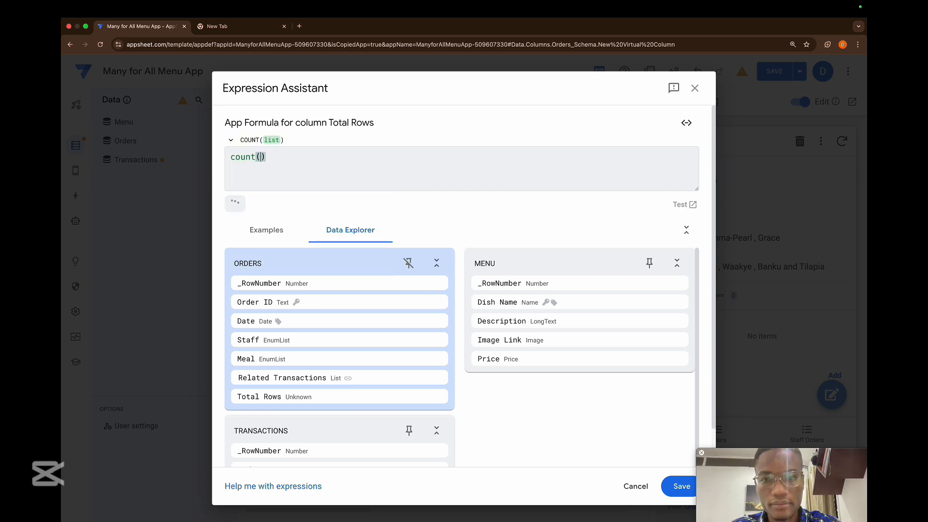
text(a)
key(Escape)
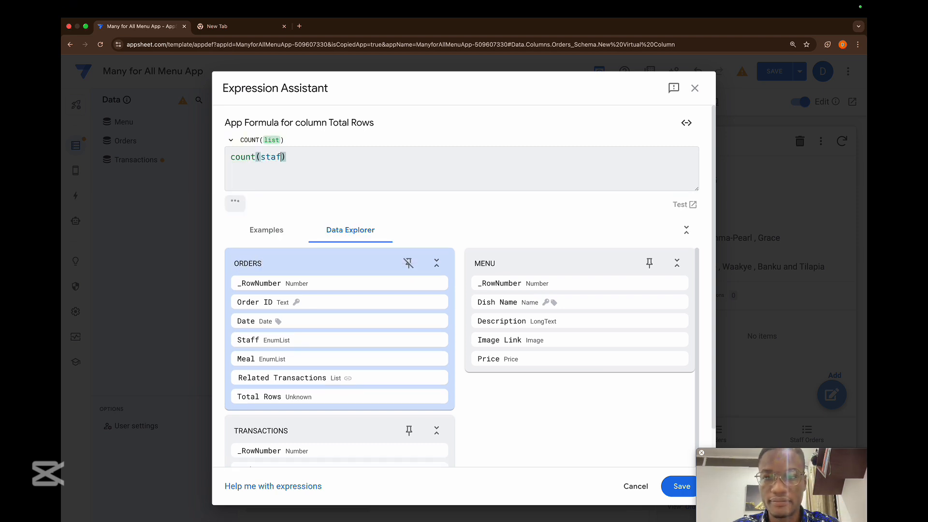
key(BackSpace)
key(BackSpace)
key(BackSpace)
text([st)
key(Return)
key(Right)
- Multiply the Total Rows formula by COUNT([Meal]) and save the virtual column
text(*count)
key(Return)
text())
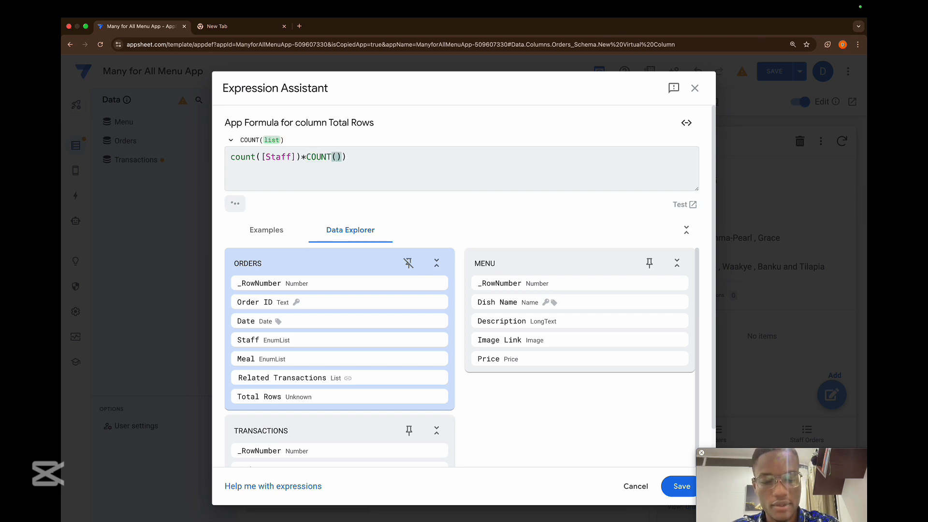
text([Me)
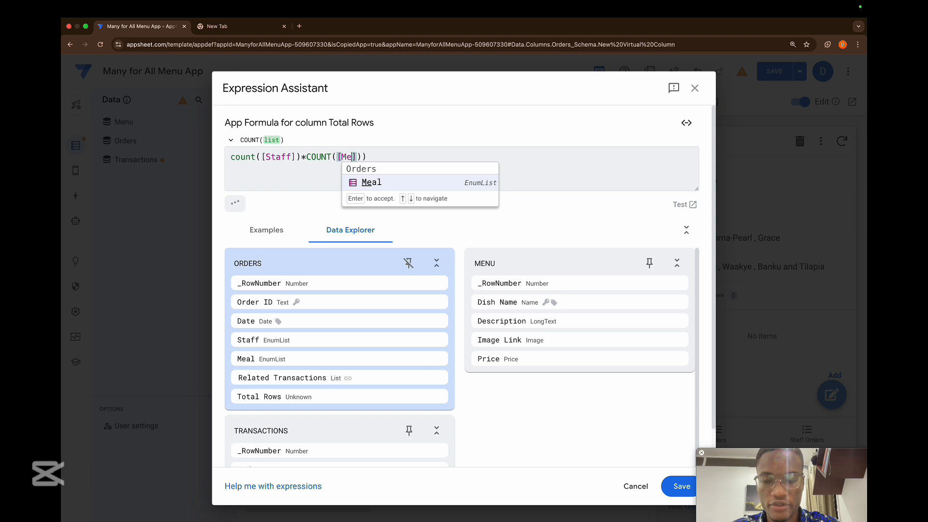
key(Return)
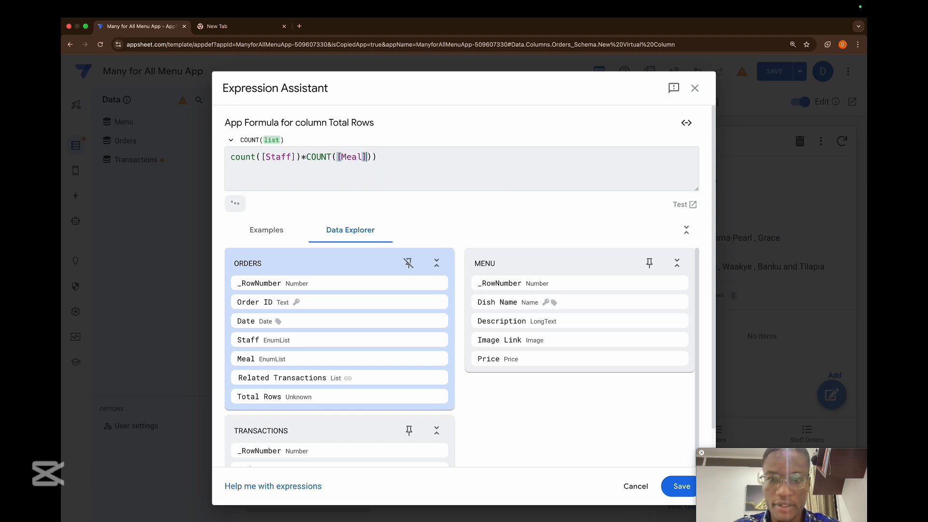
click(382, 153)
key(BackSpace)
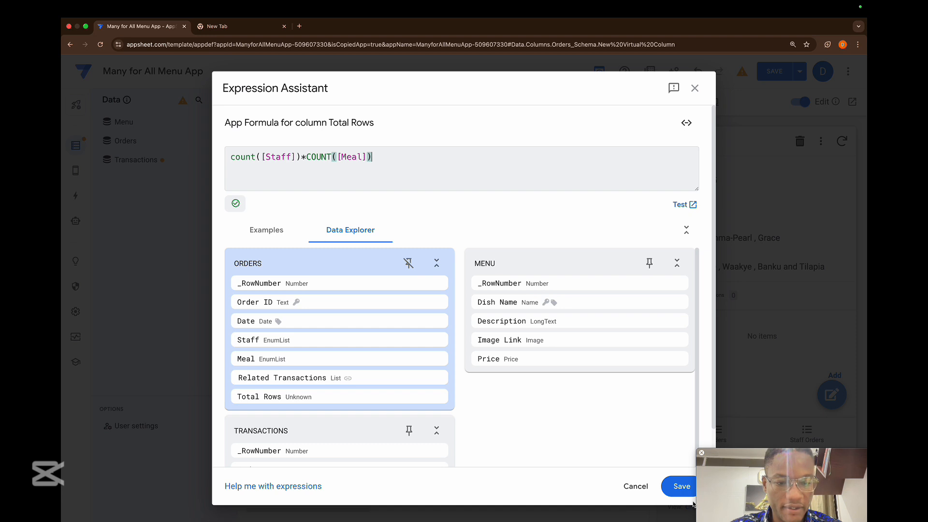
click(681, 488)
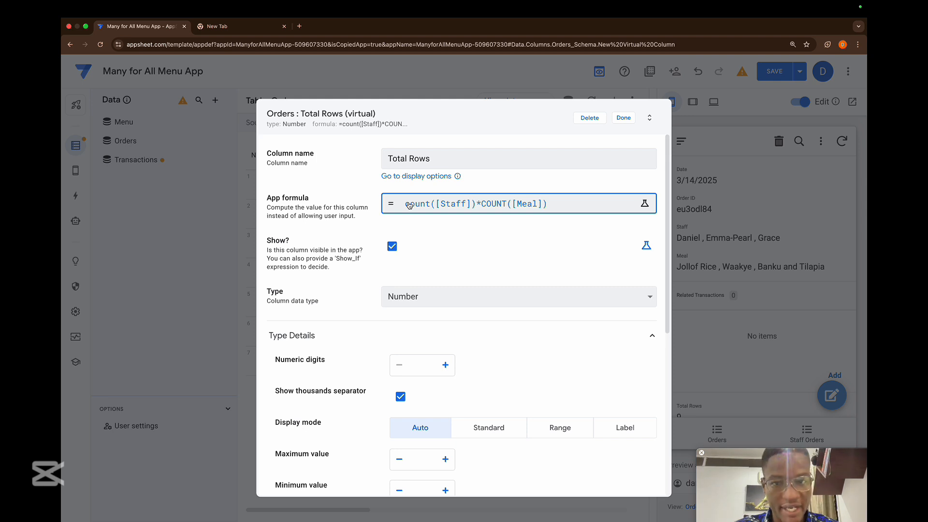
click(623, 118)
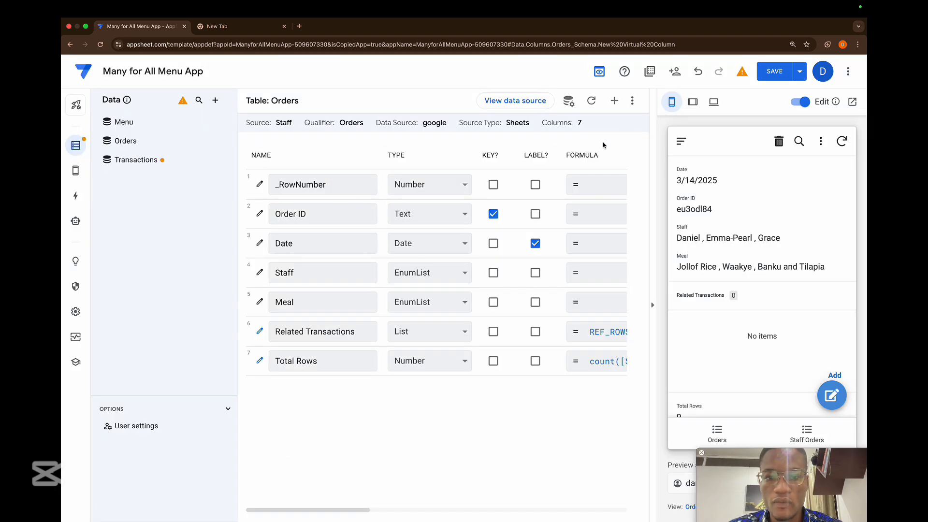
- Add another virtual column to the Orders table and name it Number of Meals
click(614, 102)
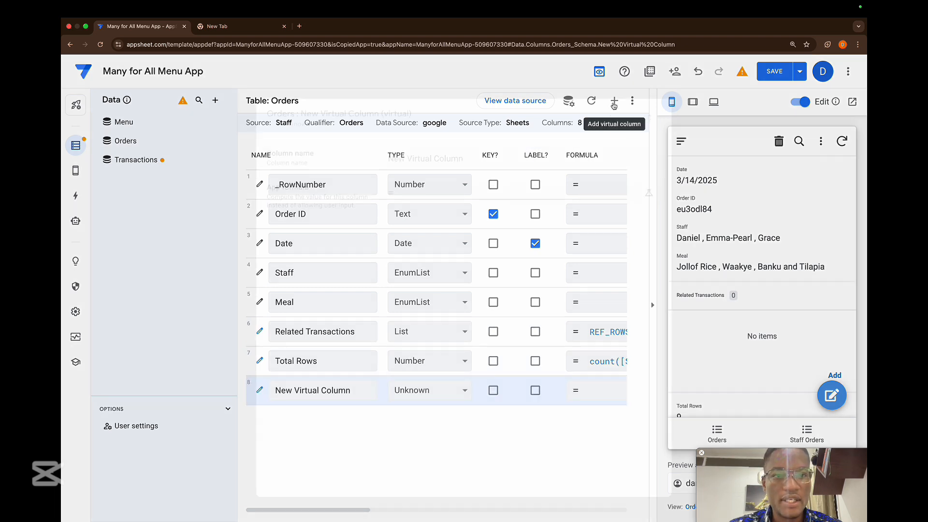
click(468, 163)
text(Count)
key(BackSpace)
key(BackSpace)
key(BackSpace)
key(BackSpace)
key(BackSpace)
text(Number of Meals)
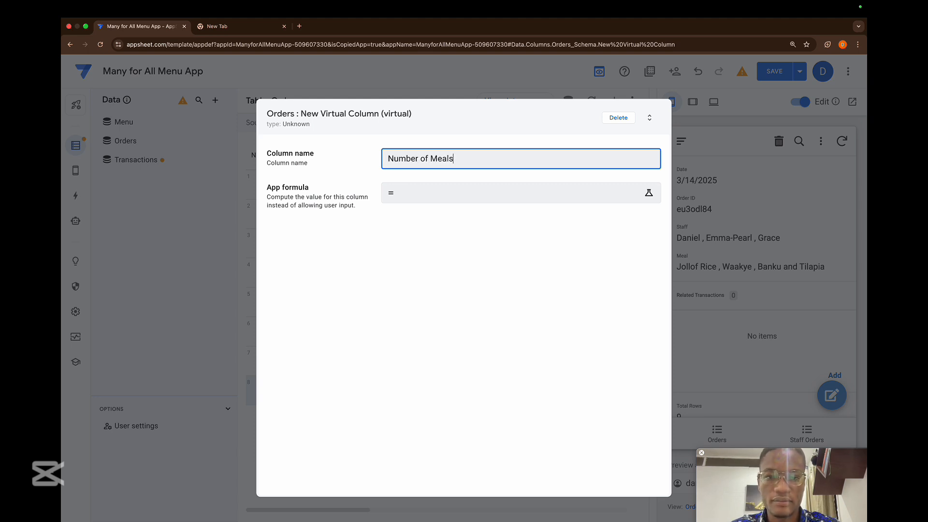
- Set the Number of Meals app formula to COUNT([Meal]) and save the virtual column
click(434, 197)
text(count)
key(Return)
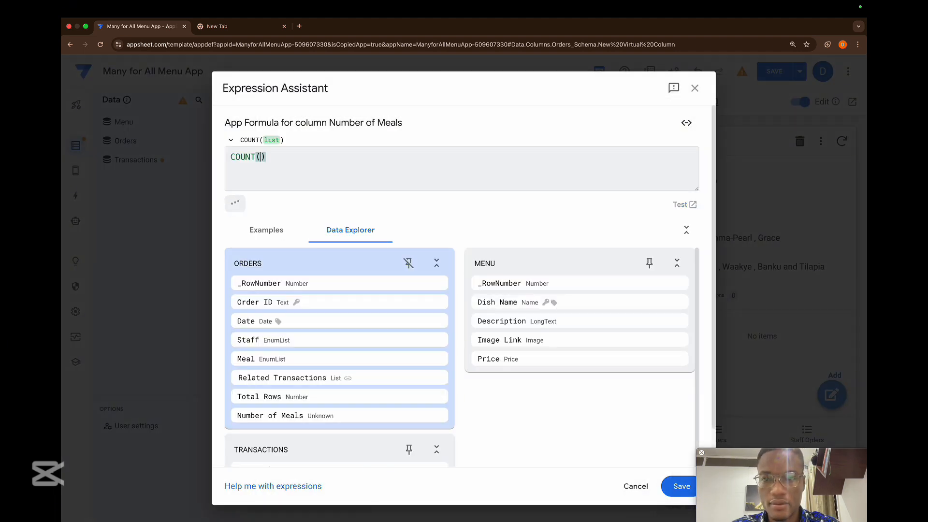
text([Mea)
key(Return)
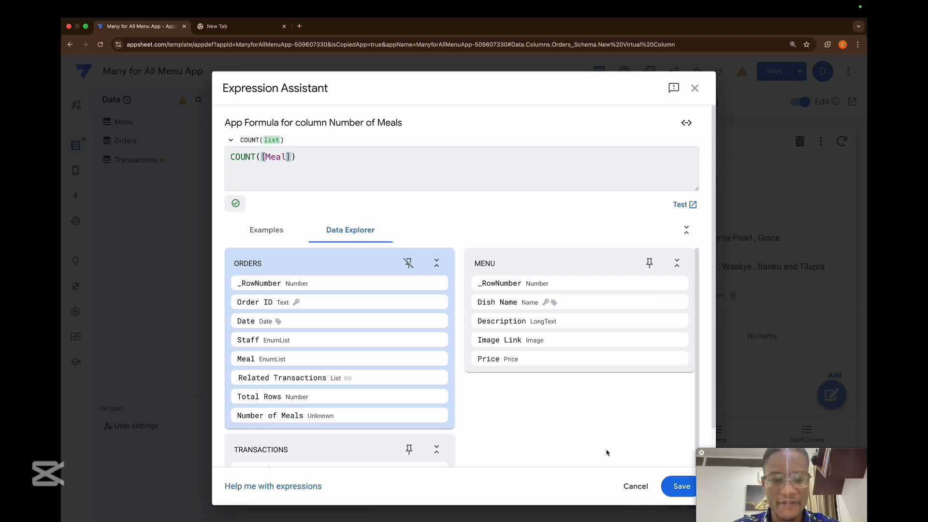
click(680, 486)
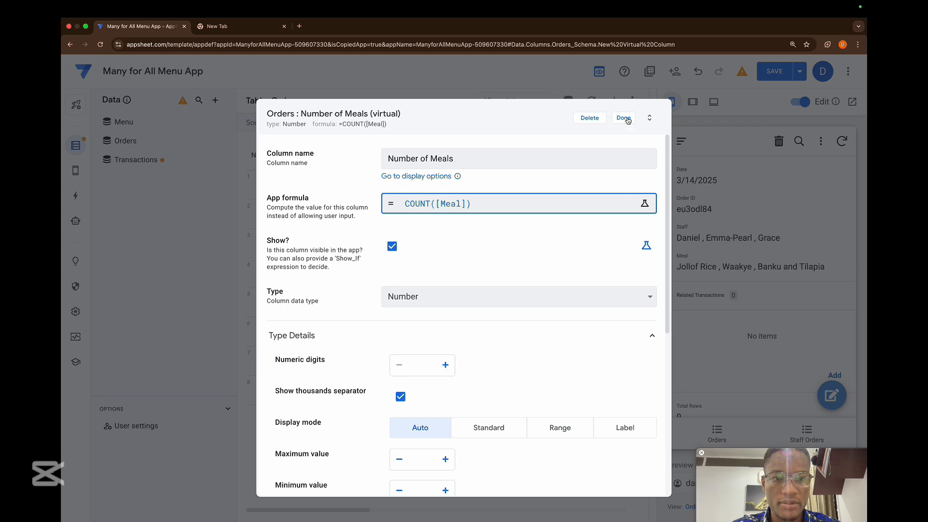
click(625, 119)
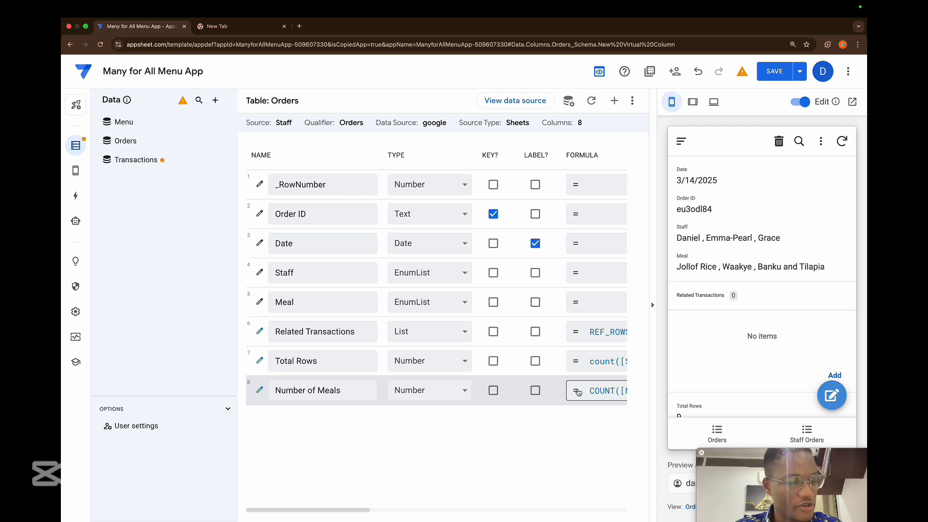
- Add a third virtual column to the Orders table, named Yet to Create
click(614, 101)
drag(473, 159, 380, 156)
key(BackSpace)
text(Yes)
key(BackSpace)
text(t q)
key(BackSpace)
text(to Create)
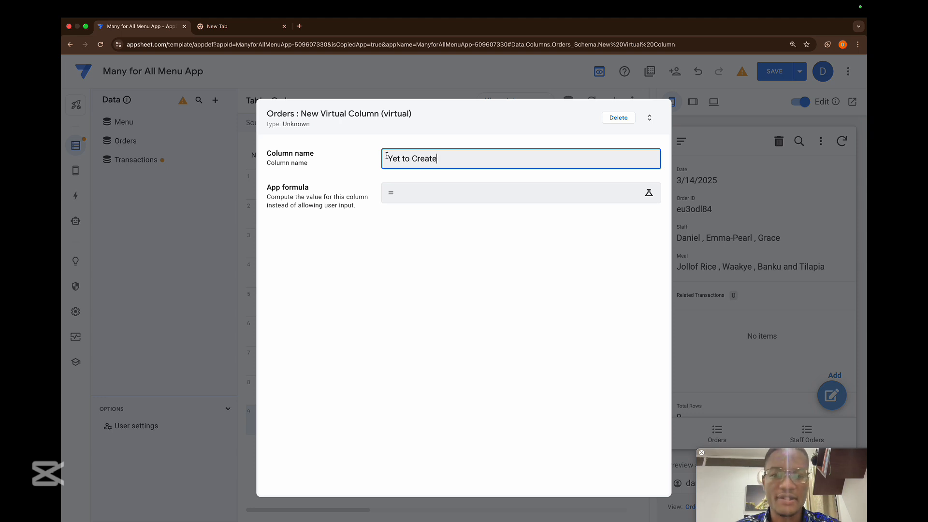
- Begin the app formula of the Yet to Create column with [Total Rows] followed by a minus sign
click(430, 199)
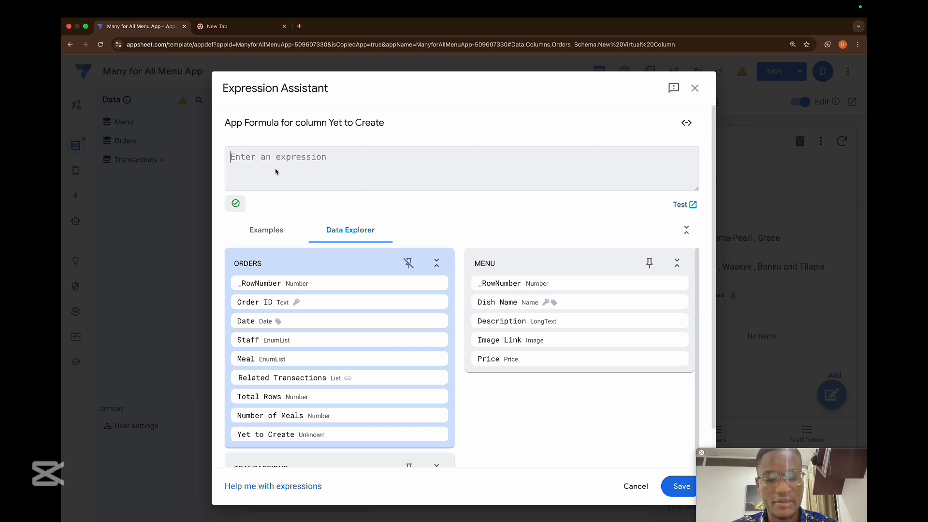
text(count)
key(BackSpace)
key(BackSpace)
key(BackSpace)
key(BackSpace)
key(BackSpace)
text([to)
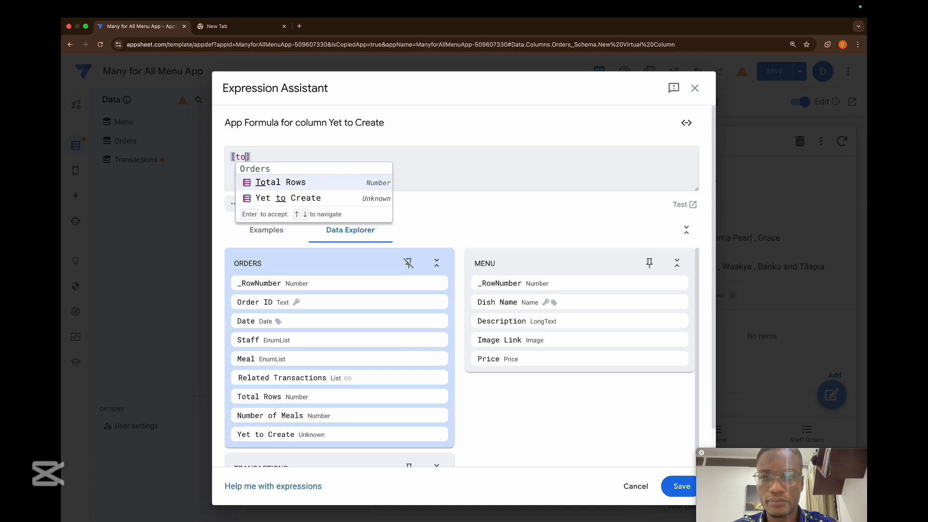
key(Return)
text(-)
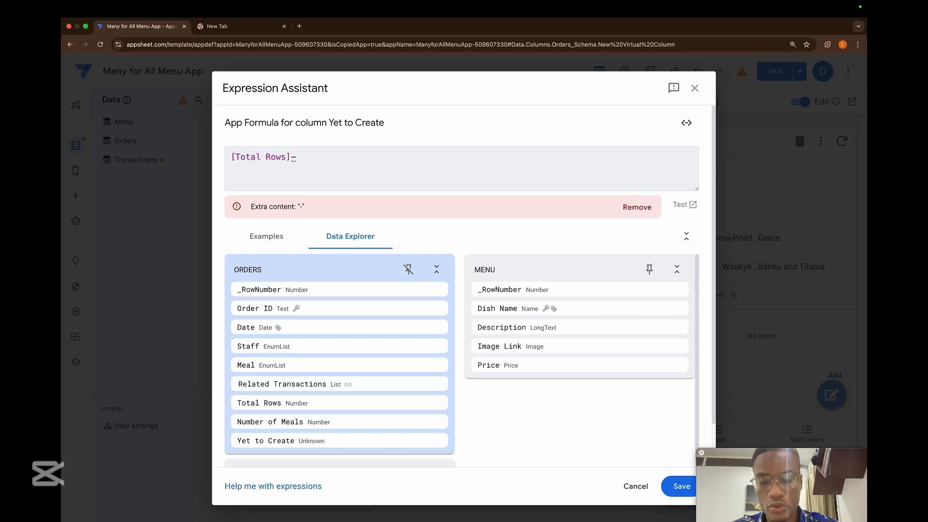
- Complete the formula by subtracting count([Related Transactions][Order ID]), then save the formula and the virtual column
text(count)
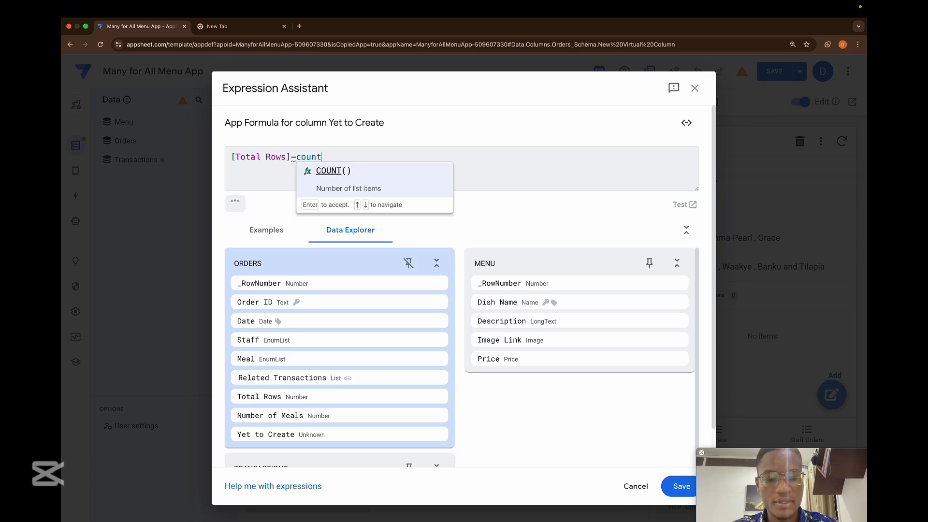
text(([r)
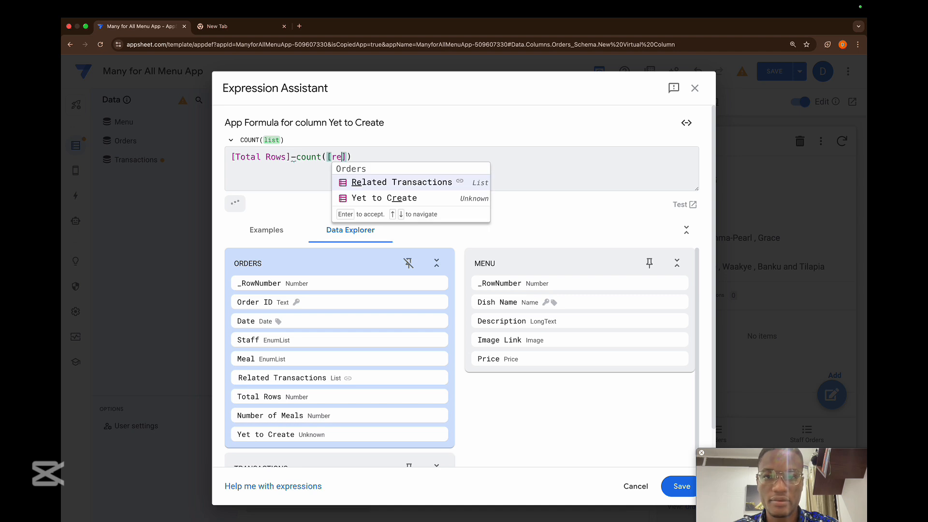
key(Return)
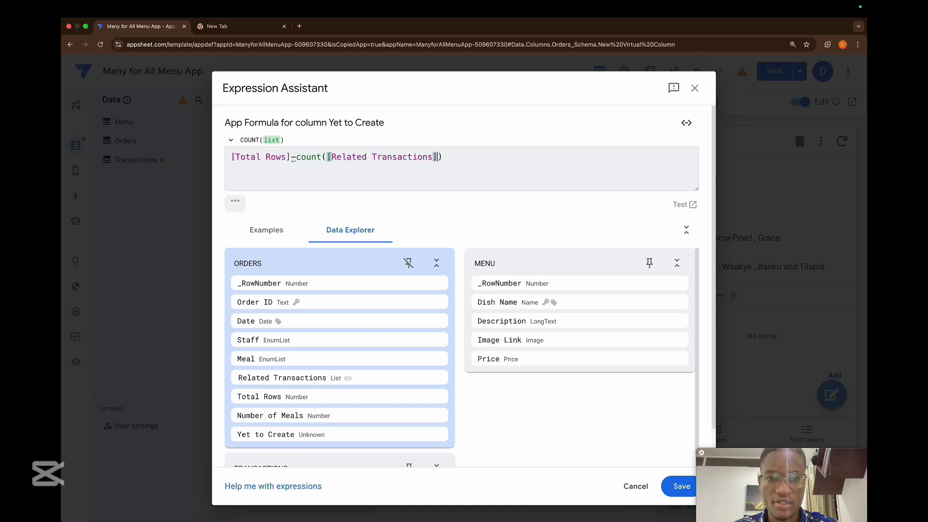
text([or)
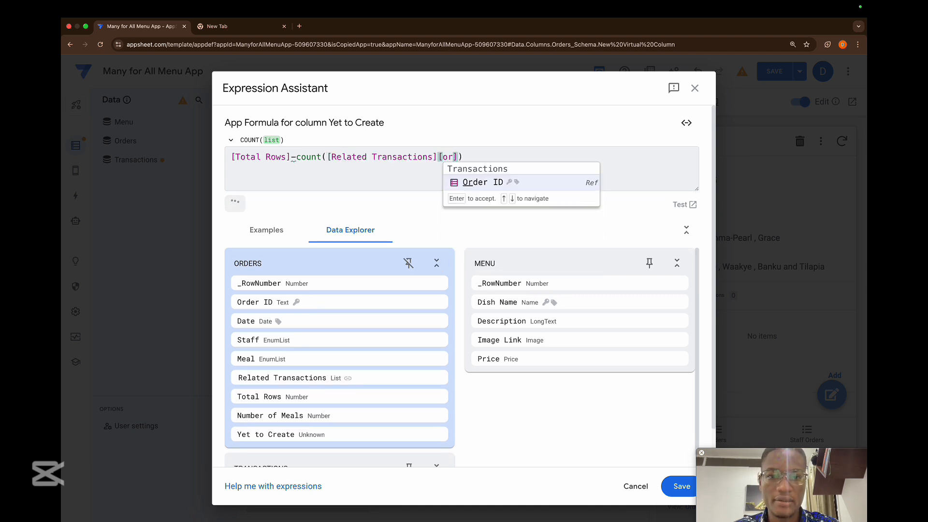
key(Return)
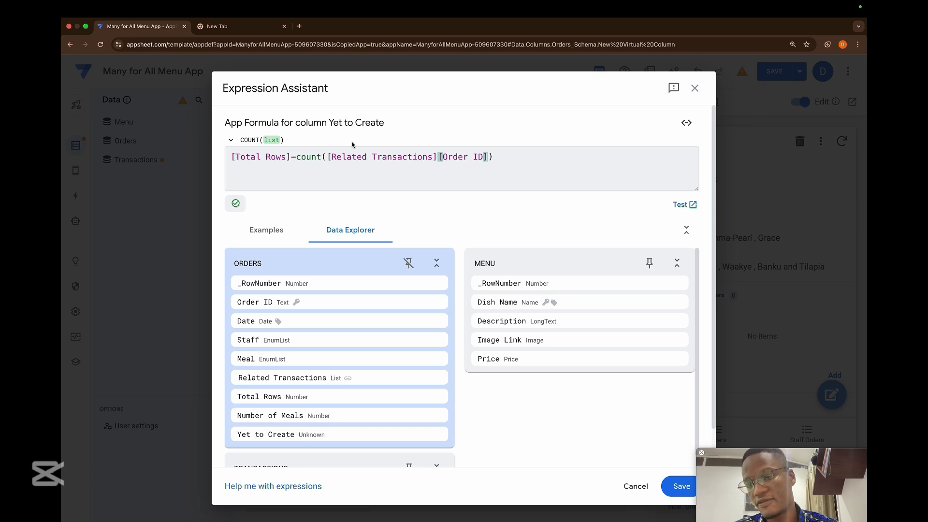
click(681, 487)
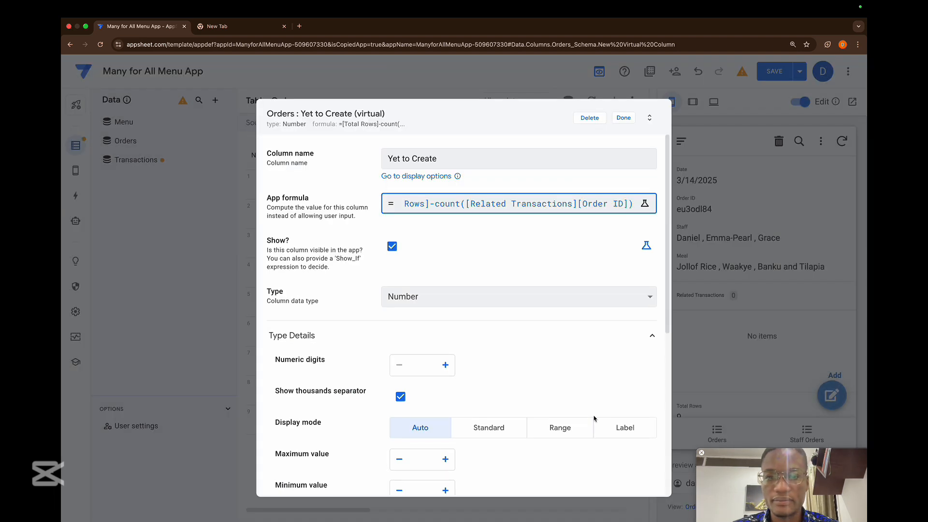
click(621, 120)
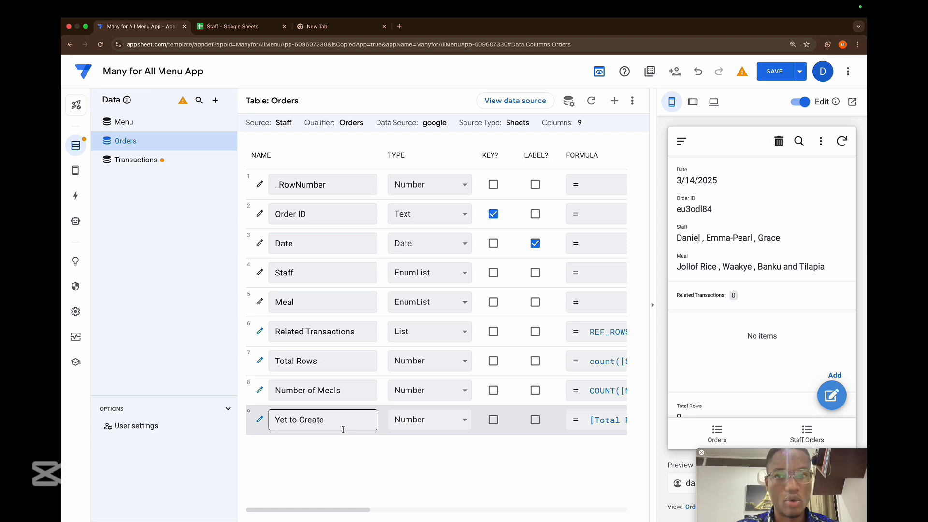
- Switch to the Staff spreadsheet in Google Sheets and enter the heading MOD in cell B4 of Sheet5
click(220, 28)
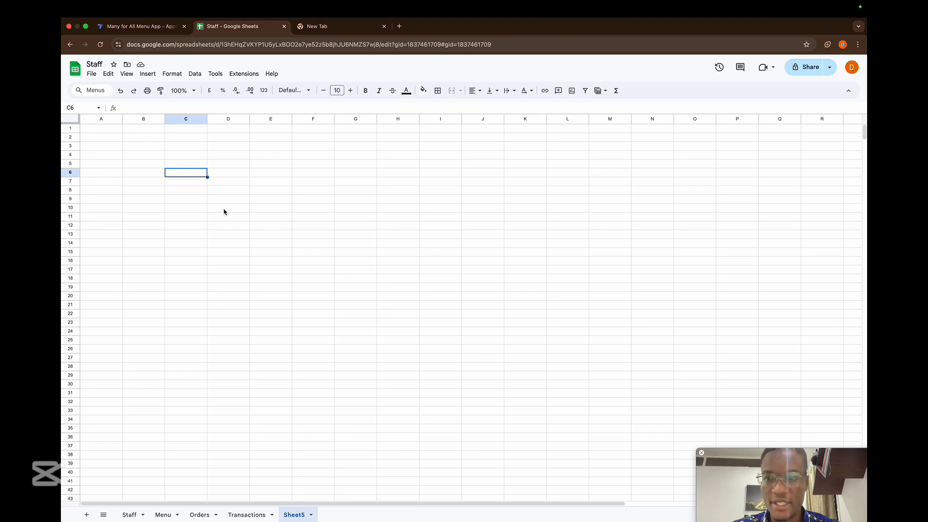
scroll(224, 212, up, 5)
scroll(223, 211, left, 3)
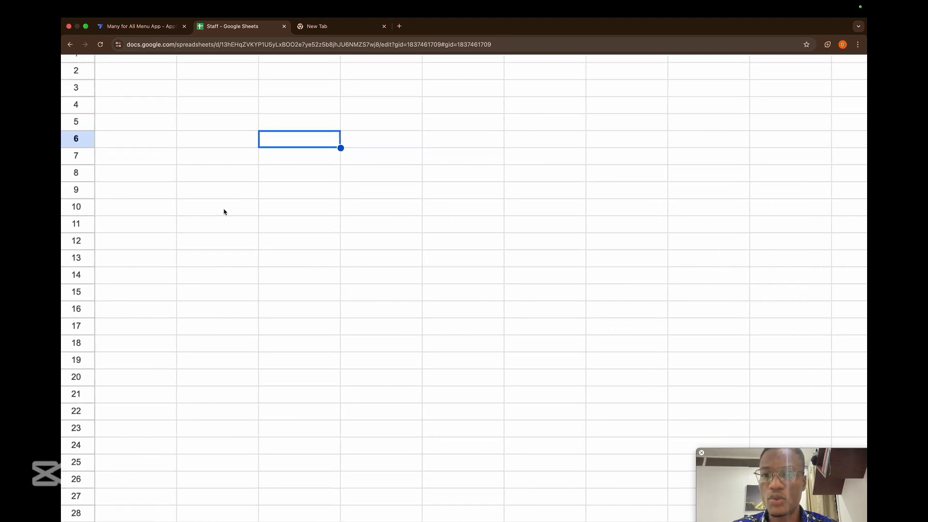
click(223, 99)
text(MOD)
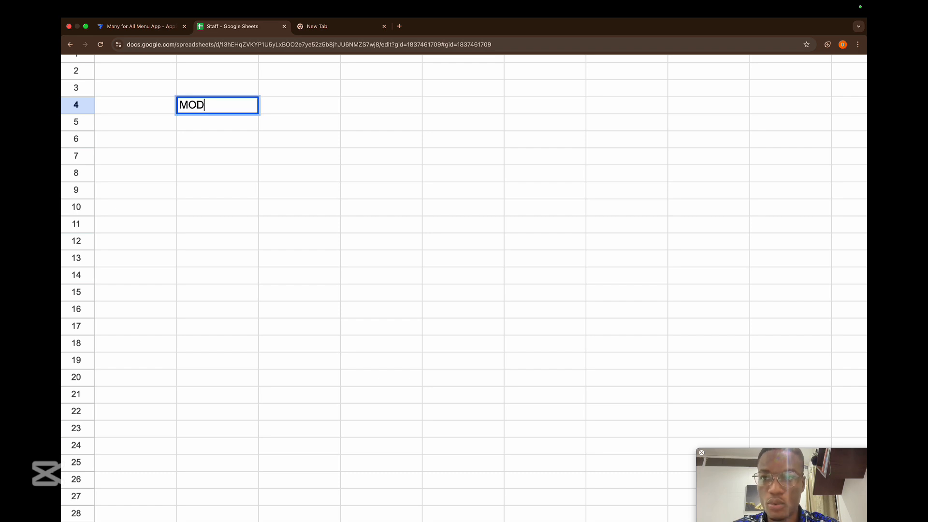
key(Return)
- Enter the sample dividend 14 in cell B6 and the divisor 5 in cell C6
key(Down)
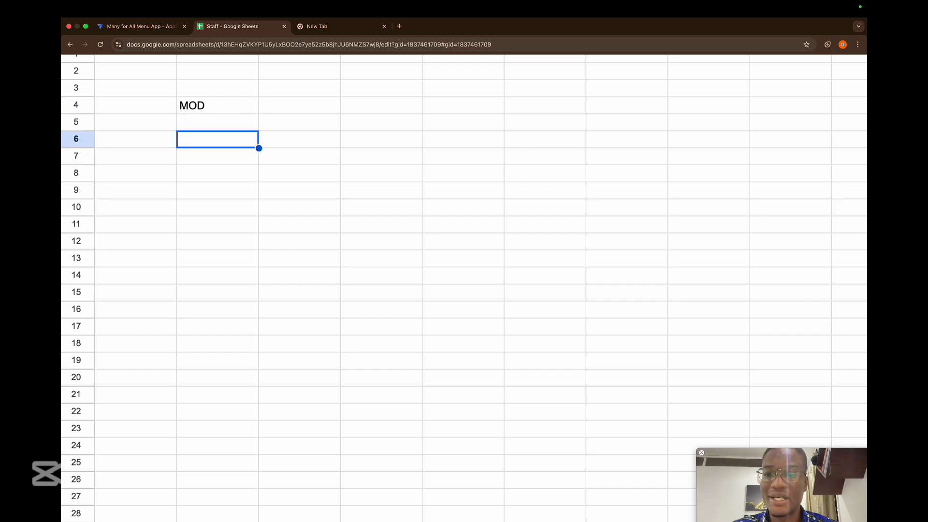
key(Left)
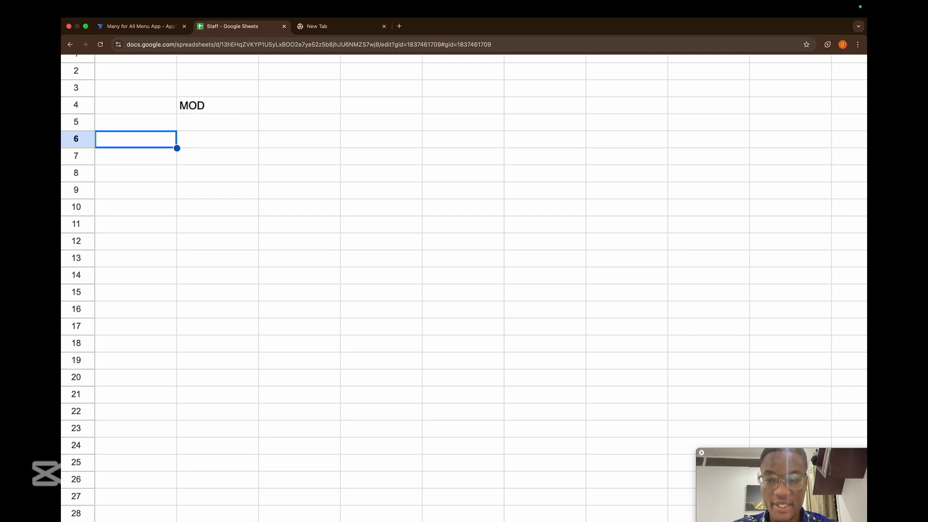
key(Right)
text(14)
key(Tab)
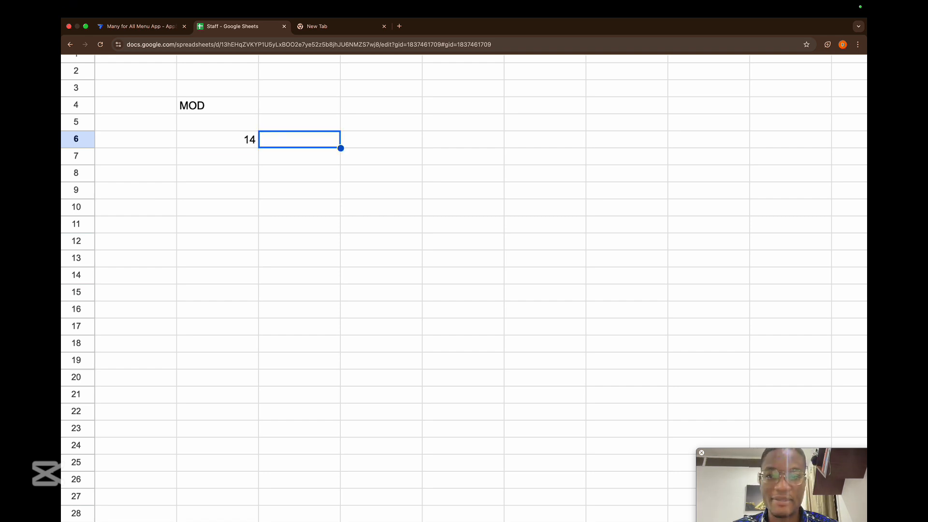
text(5)
key(Tab)
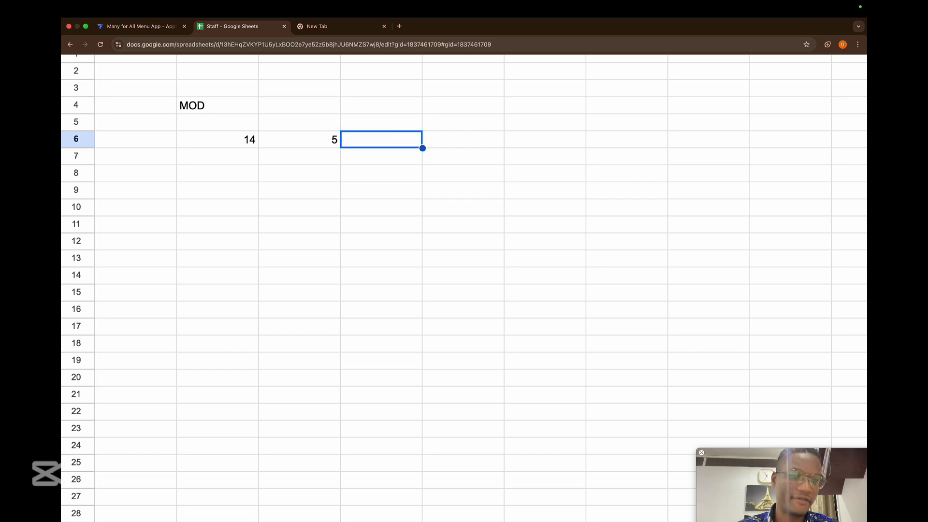
- Enter the formula =MOD(B6,C6) in cell D6 to calculate the remainder of the division
text(=)
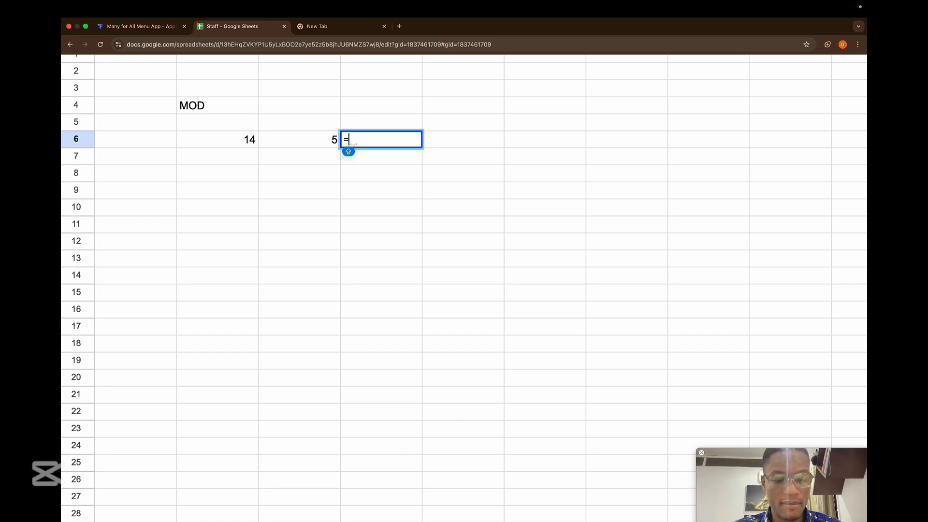
text(MOD(B6)
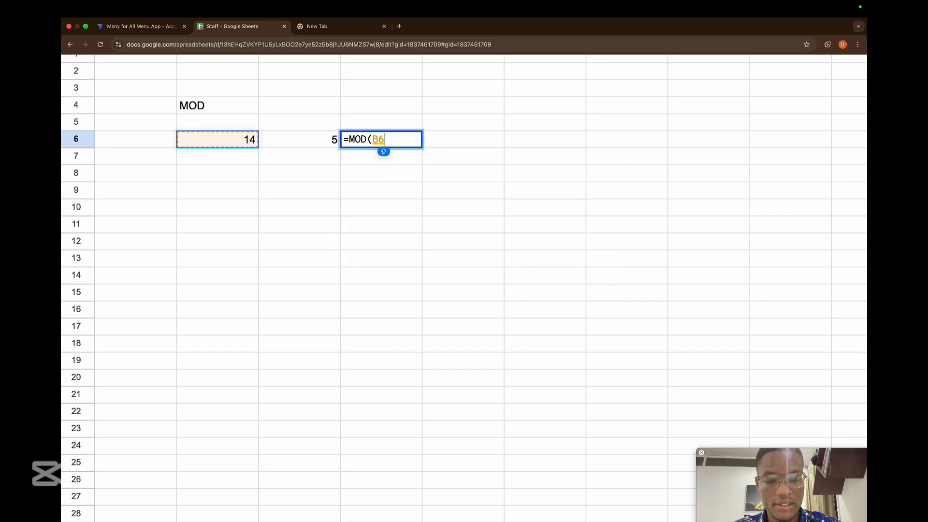
text(,)
key(Right)
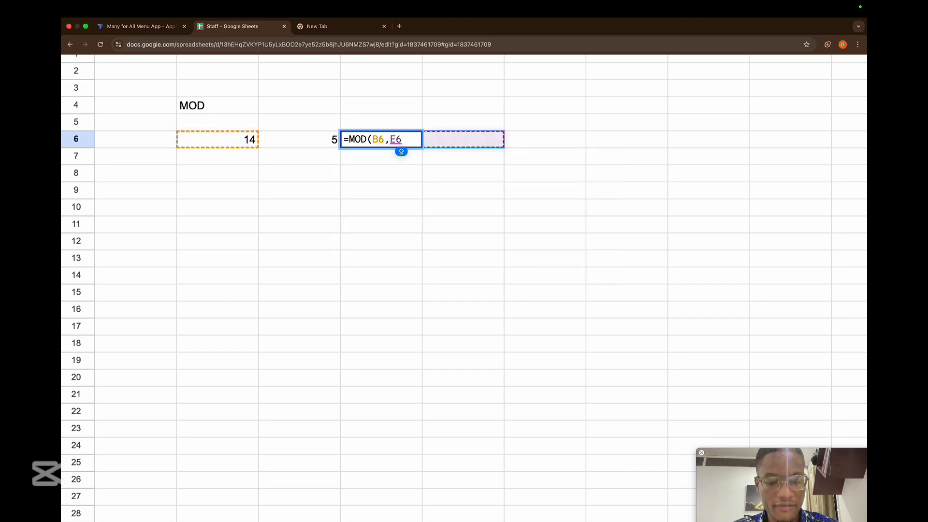
key(Left)
key(Left)
text())
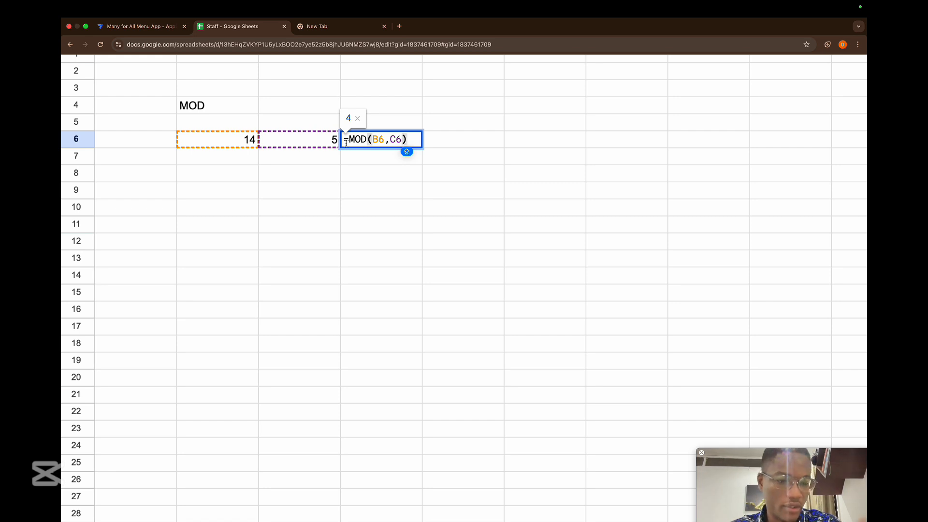
key(Return)
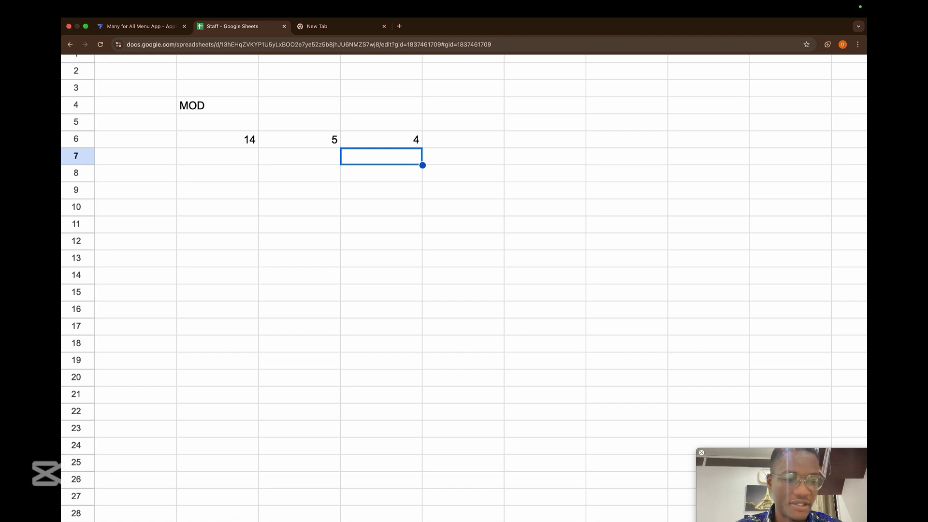
- Label the MOD result by entering REMAINDER in cell D5, directly above the formula
key(Up)
key(Up)
text(REMIA)
key(BackSpace)
key(BackSpace)
text(AINDER)
key(Return)
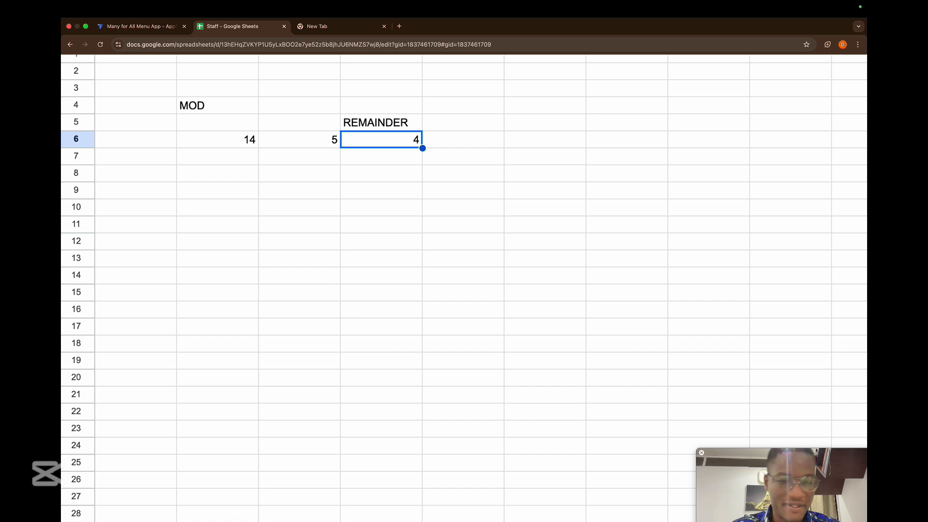
- Change the dividend in cell B6 to 13 to test the MOD formula
key(Left)
key(Left)
key(Down)
key(Up)
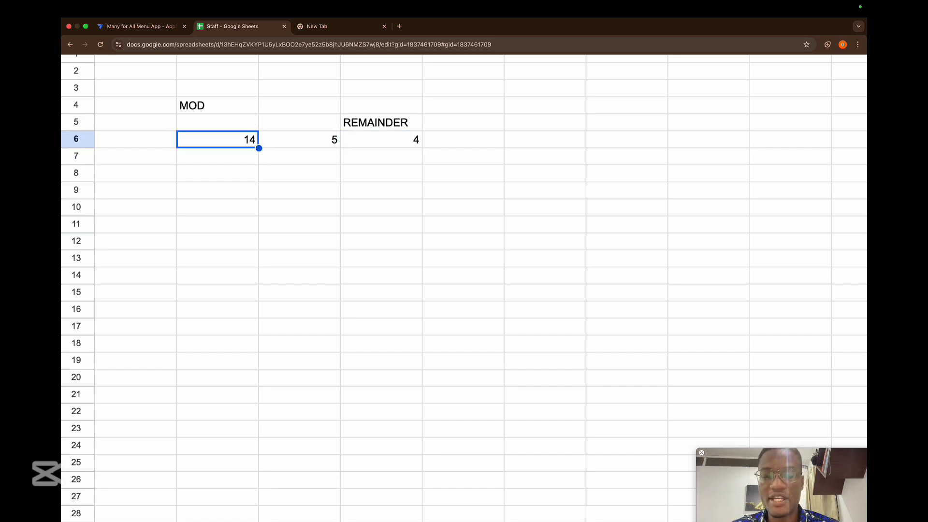
text(13)
key(Tab)
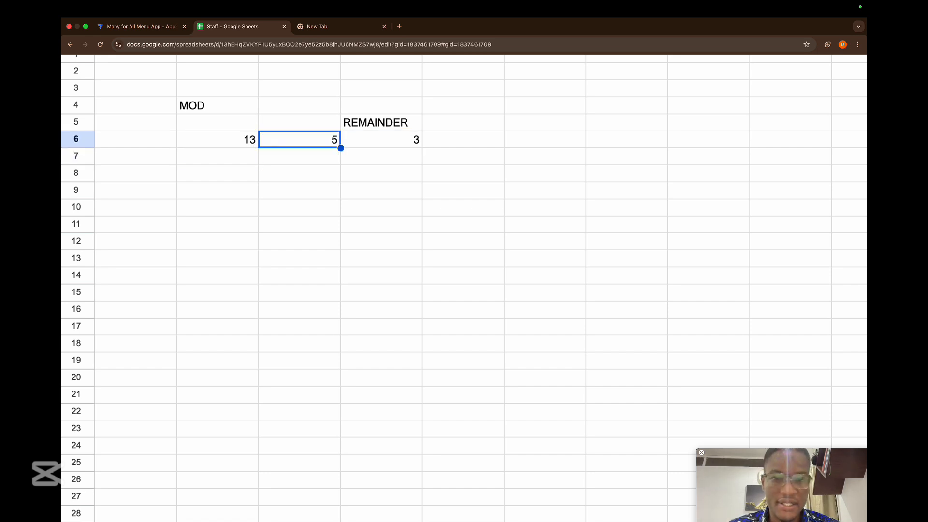
- Test the MOD formula with a dividend of 20 in cell B6
key(Left)
text(20)
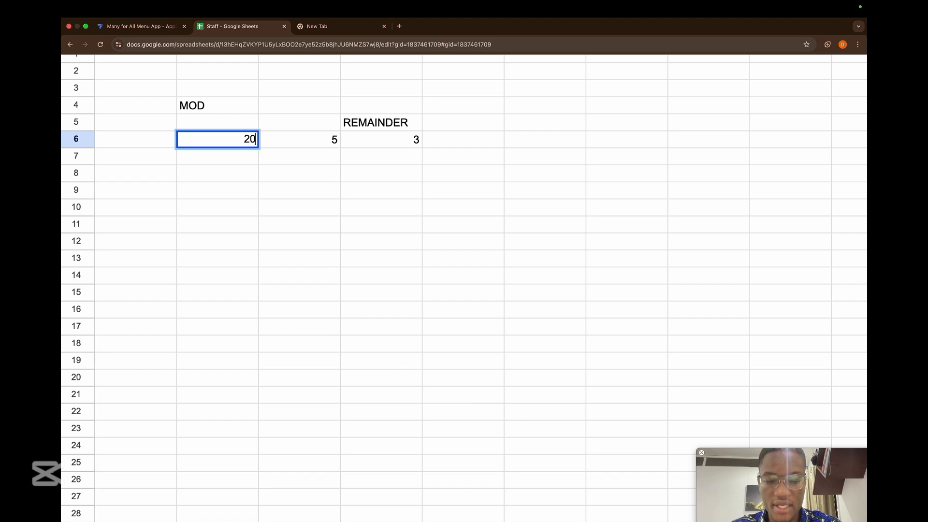
key(Return)
key(Up)
key(Right)
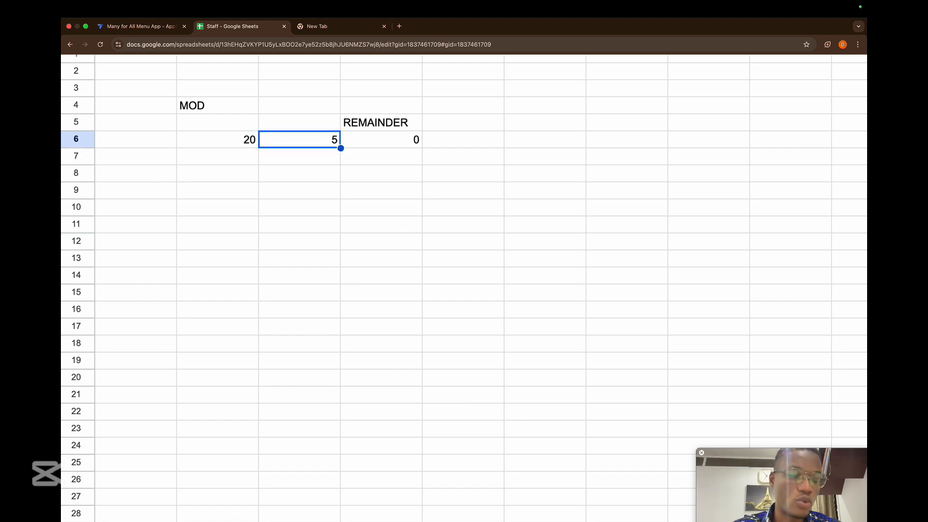
- Set the dividend in cell B6 to 21 to try another MOD example
key(Right)
key(Left)
text(21)
key(Escape)
key(Left)
text(21)
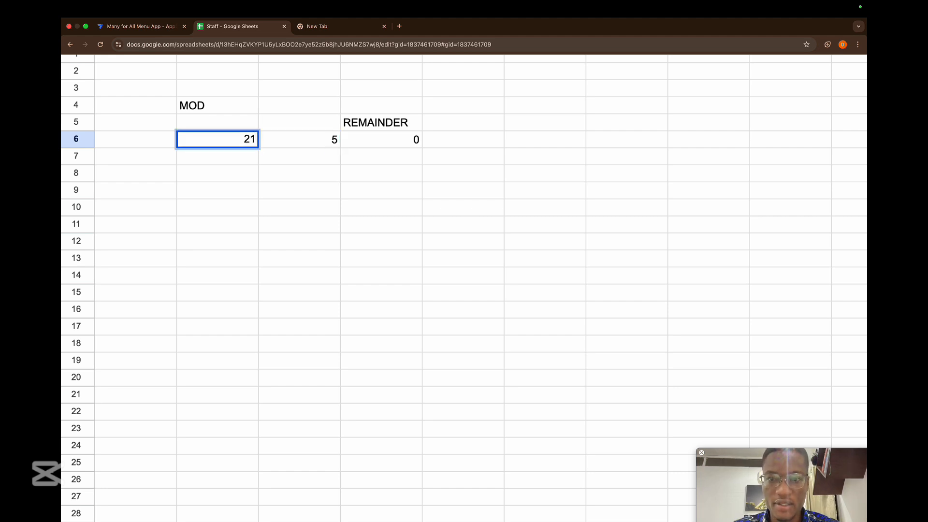
key(Return)
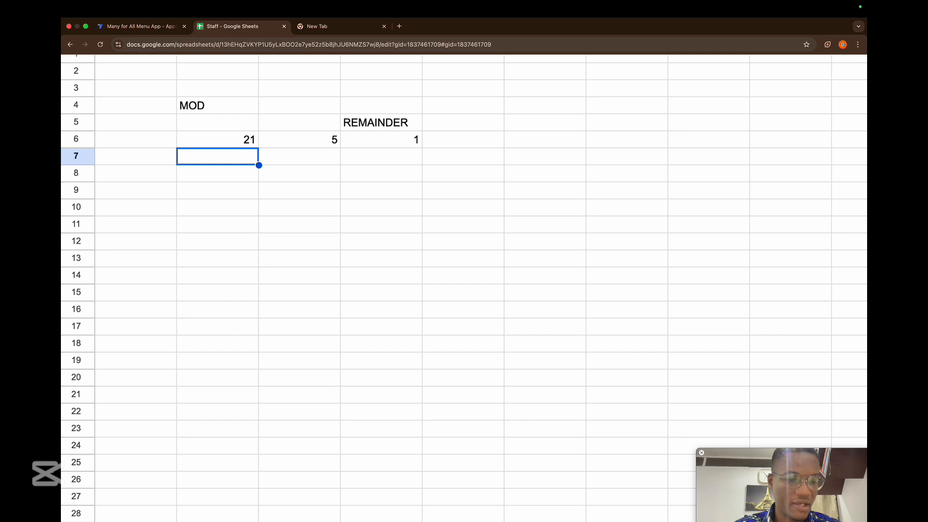
- Set the dividend in cell B6 to 12 and the divisor in cell C6 to 4
key(Up)
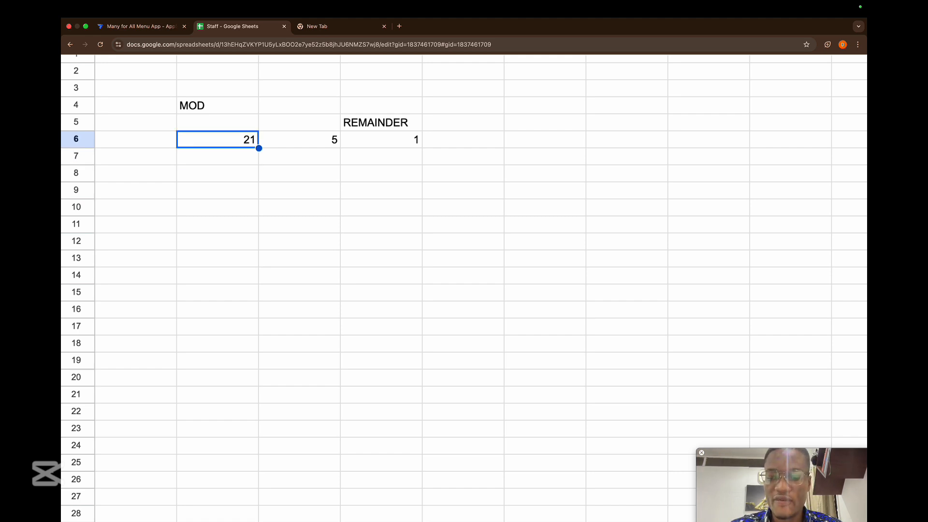
text(12)
key(Return)
key(Up)
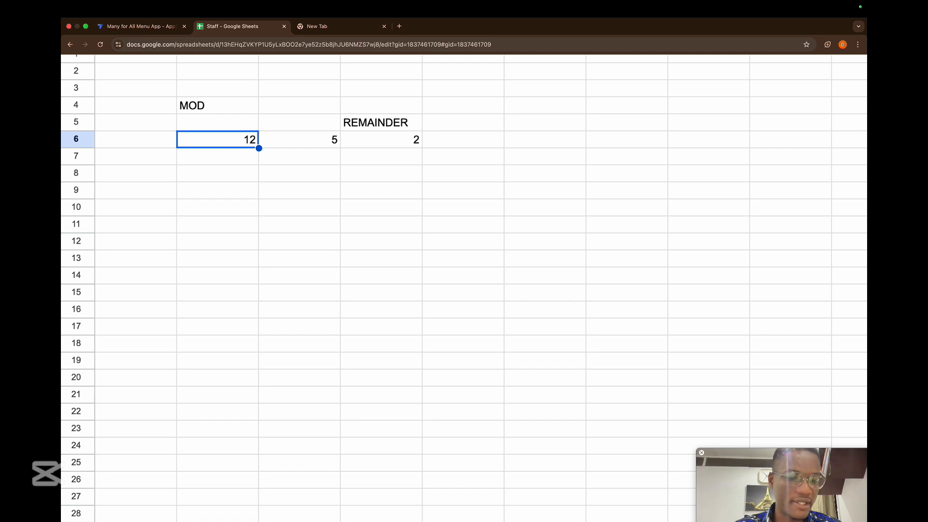
key(Right)
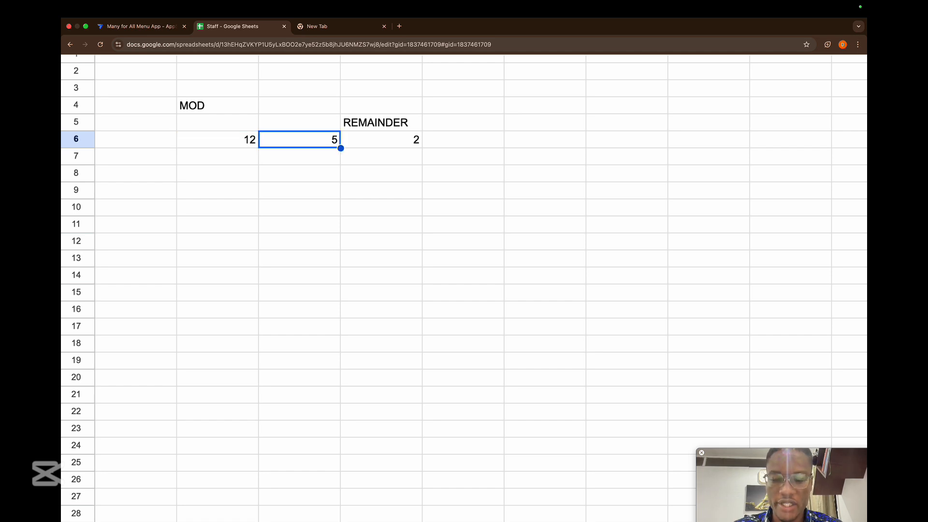
text(4)
key(Return)
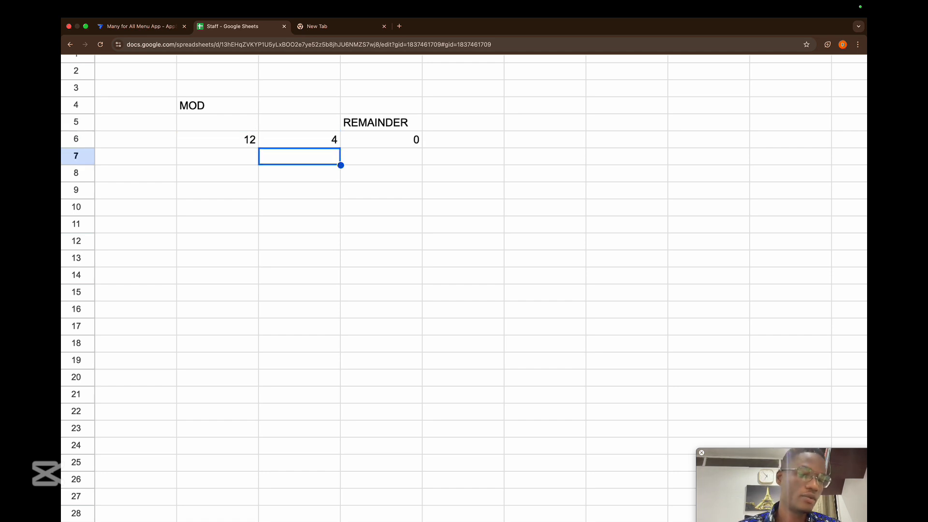
- Examine how the dividend, divisor and remainder cells in row 6 relate to each other
key(Up)
key(Left)
key(Right)
key(Right)
key(Left)
key(Left)
key(Right)
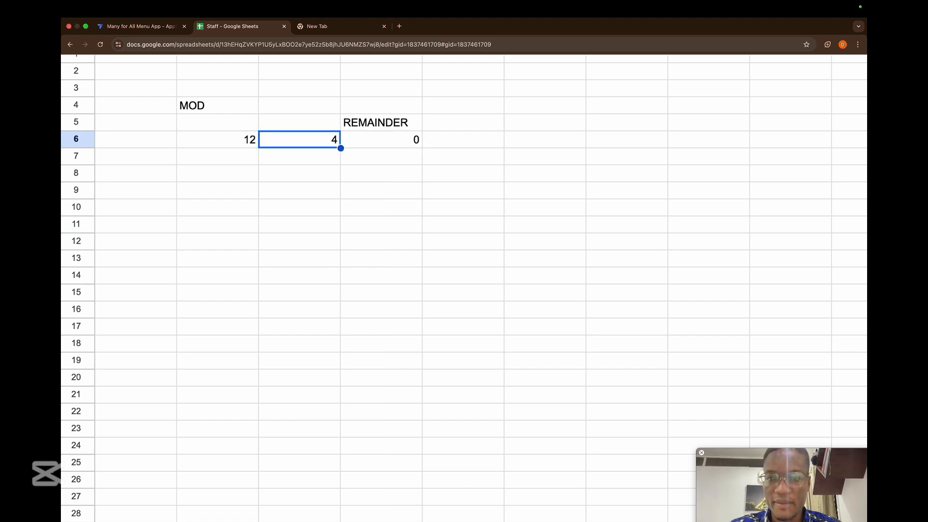
key(Right)
key(Left)
key(Left)
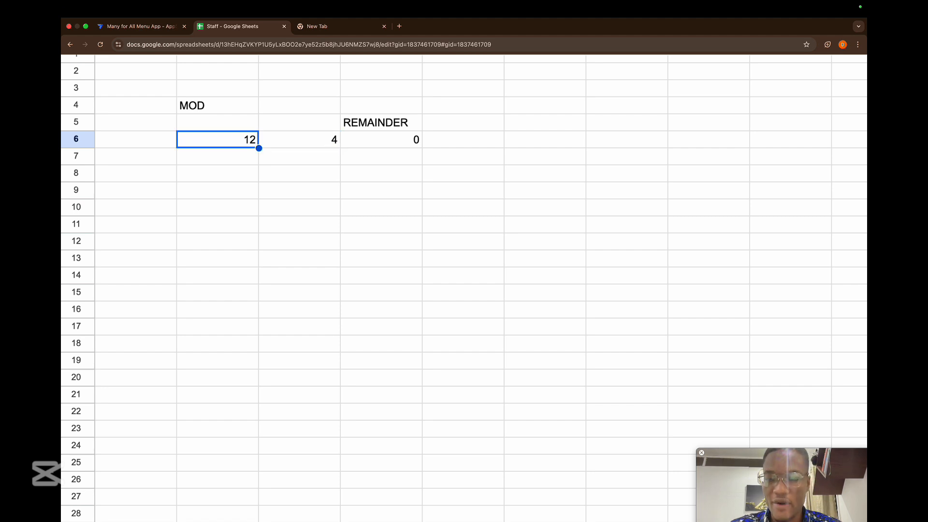
- Enter a formula in B7 that subtracts 1 from the dividend in B6
key(Down)
text(=)
key(Up)
text(-1)
key(Return)
key(Up)
key(Right)
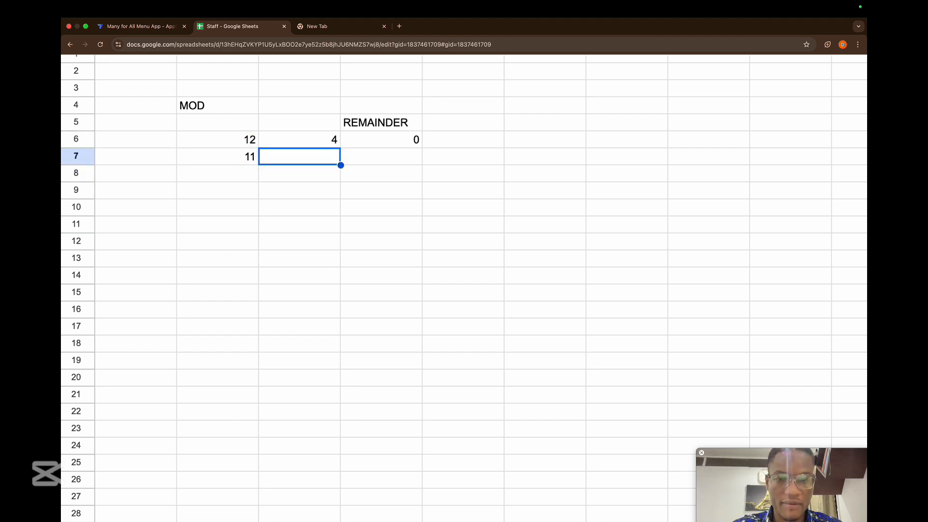
text(=)
key(Up)
text(-1)
key(Return)
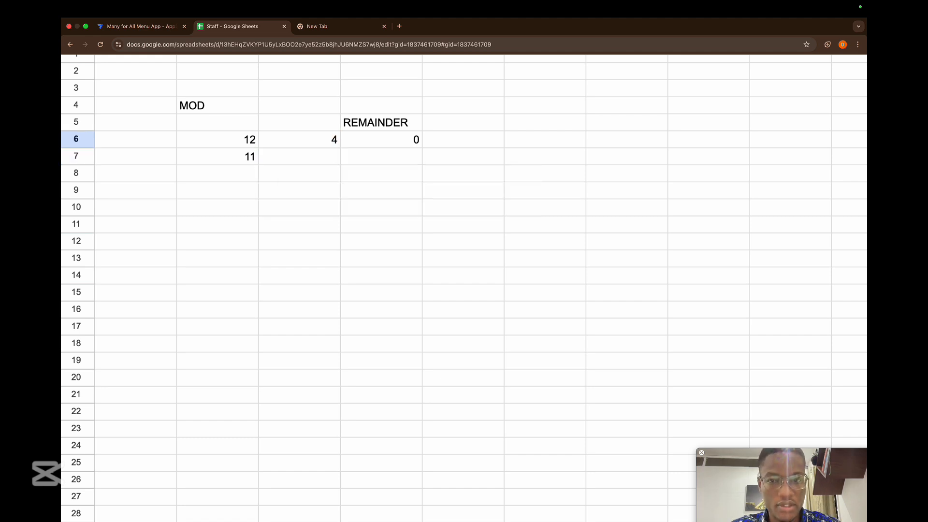
key(Down)
key(Up)
key(super+z)
- Set the divisor in C7 to 4 and copy the MOD formula from D6 down into D7
text(4)
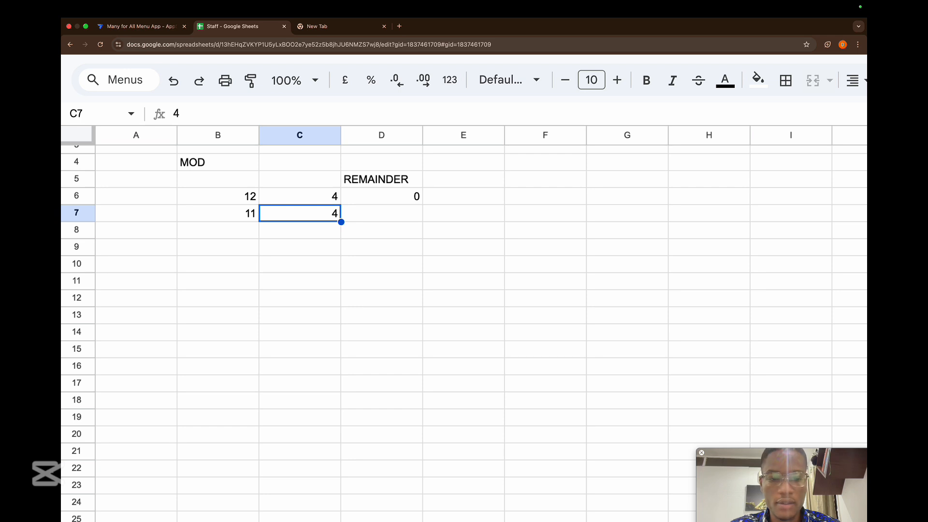
key(Left)
key(Right)
key(Right)
key(ctrl+d)
- Fill the dividend formula and divisor from B7:C7 down through row 17
key(Left)
key(Left)
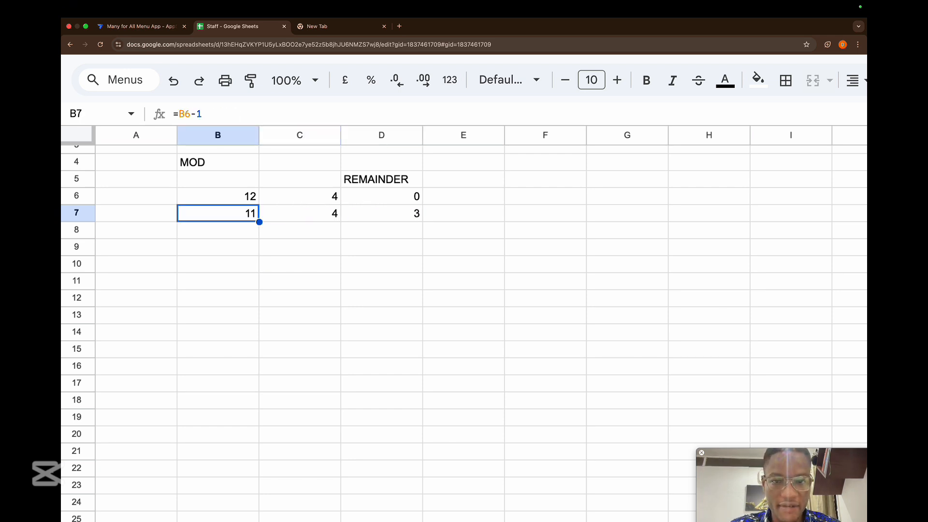
key(shift+Right)
key(shift+Down)
key(shift+Down)
key(shift+Down)
key(shift+Down)
key(shift+Down)
key(shift+Down)
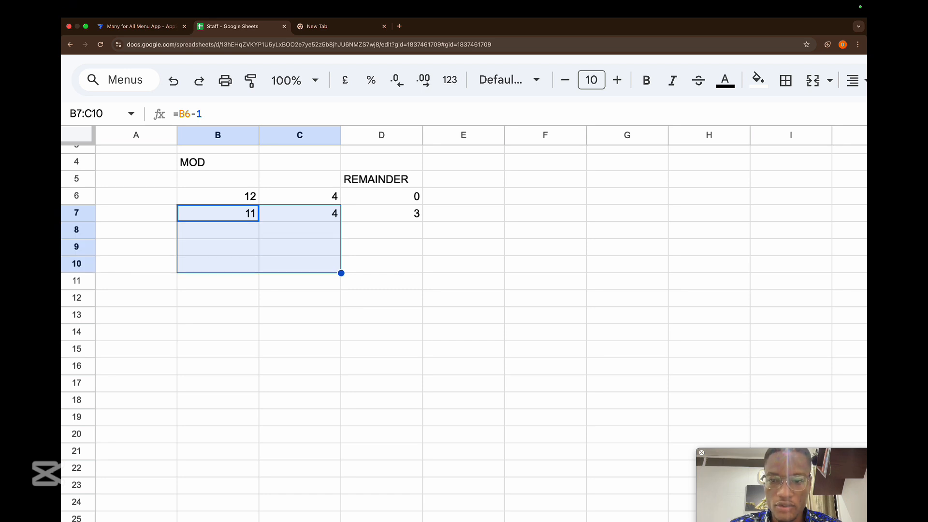
key(shift+Down)
key(shift+Down)
key(shift+Down)
key(shift+Down)
key(shift+Up)
key(ctrl+d)
key(shift+Down)
key(ctrl+d)
- Fill the MOD formula from D7 down through D17
click(409, 369)
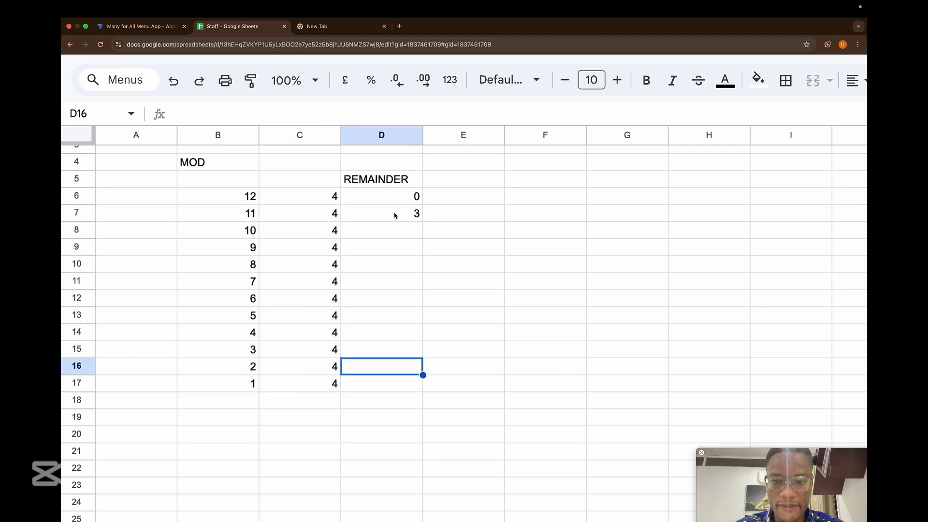
click(409, 215)
drag(422, 222, 413, 387)
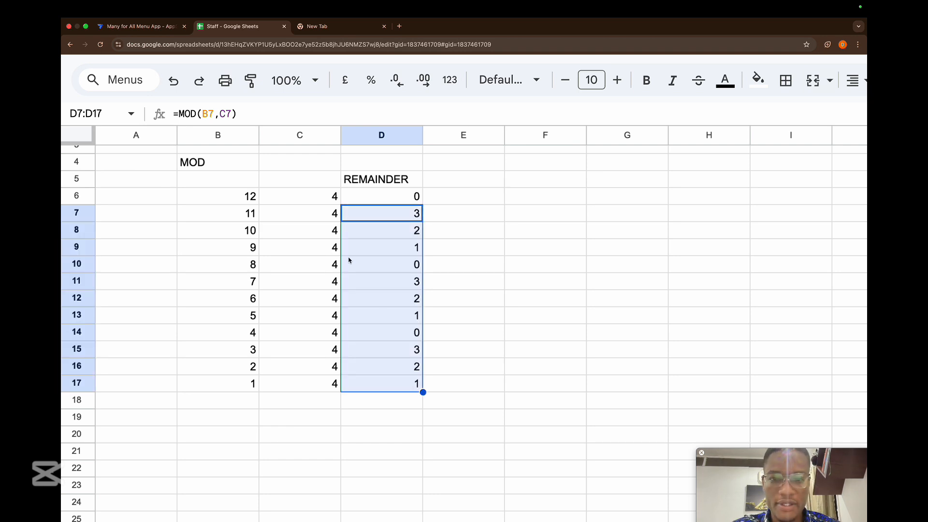
- Highlight the remainder cells D6, D10 and D14 together to examine the repeating pattern
click(386, 199)
click(392, 259)
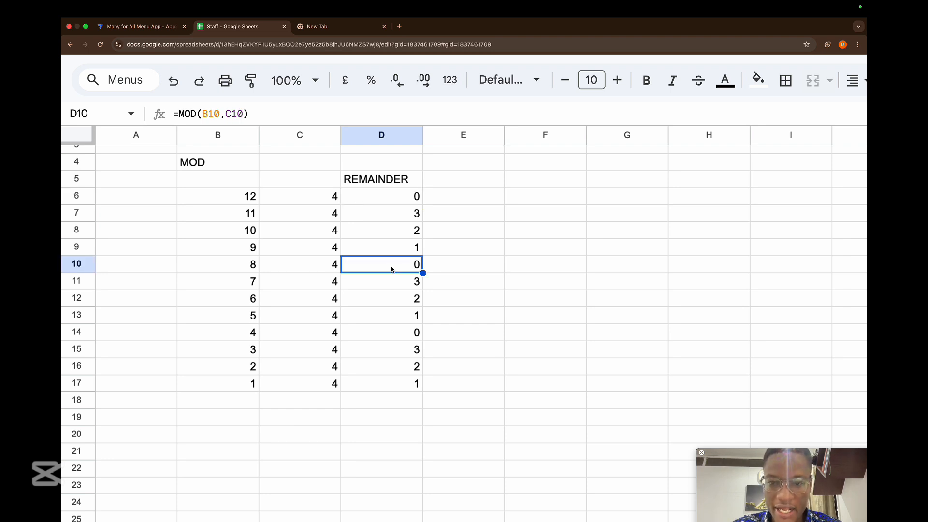
click(386, 196)
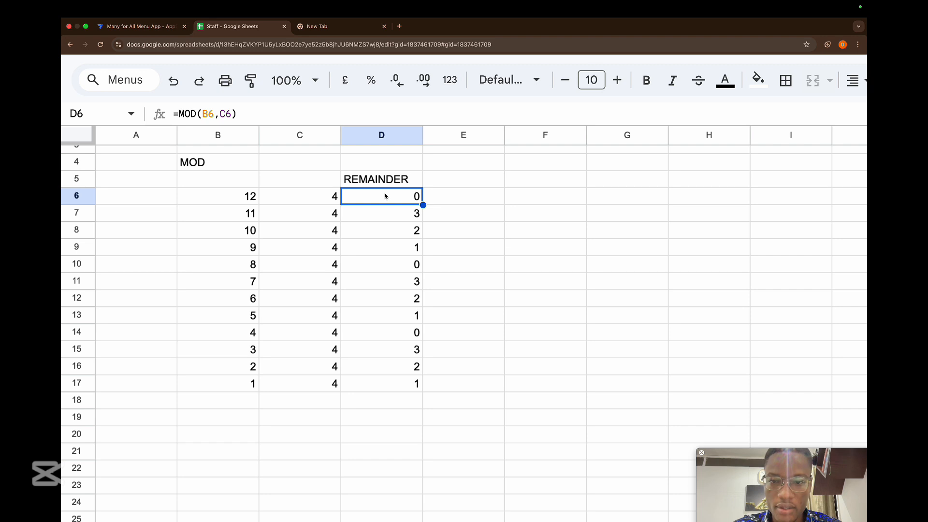
super+click(385, 270)
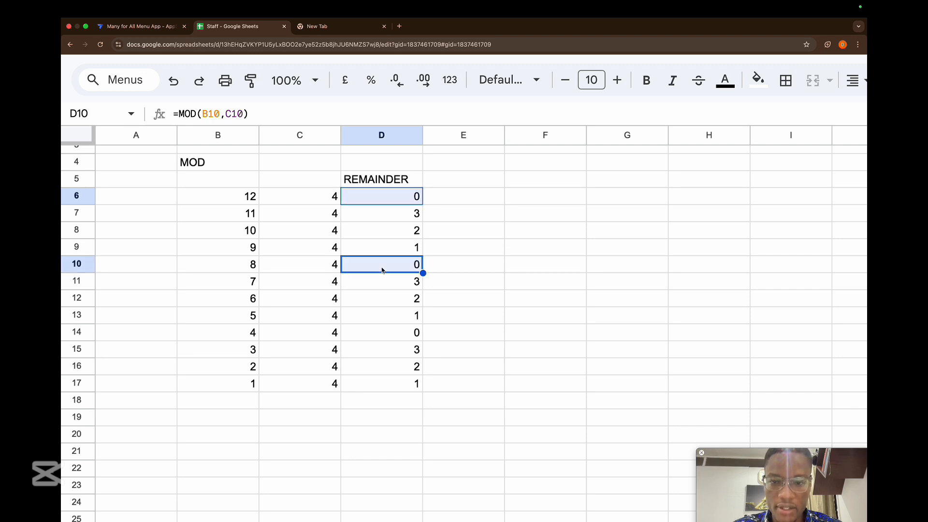
super+click(390, 334)
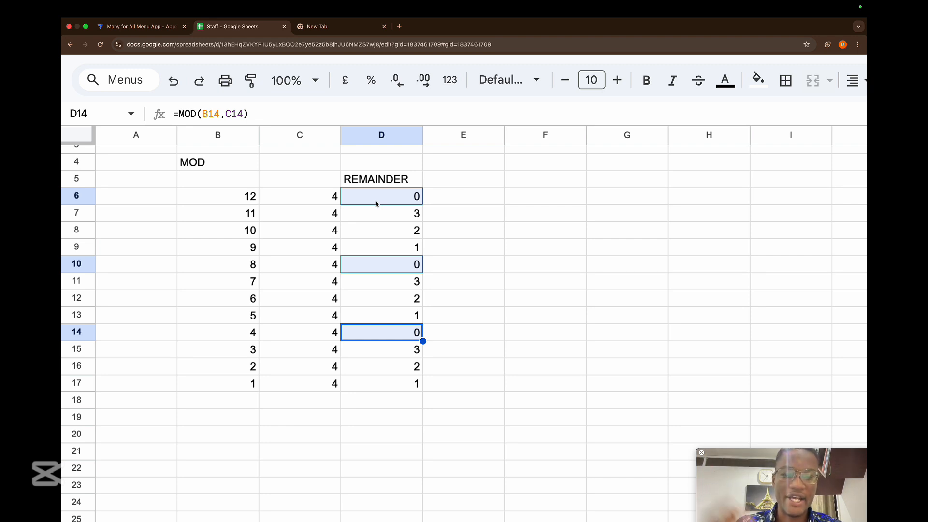
- Enter the first staff member's name in E6 and fill it down through E9
click(432, 205)
text(DANIEL)
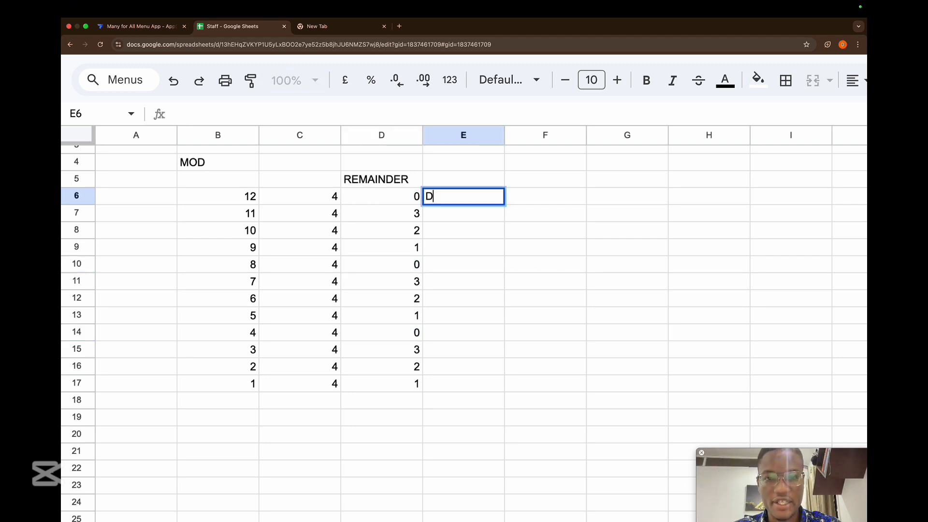
key(Return)
key(Up)
key(shift+Down)
key(shift+Down)
key(shift+Down)
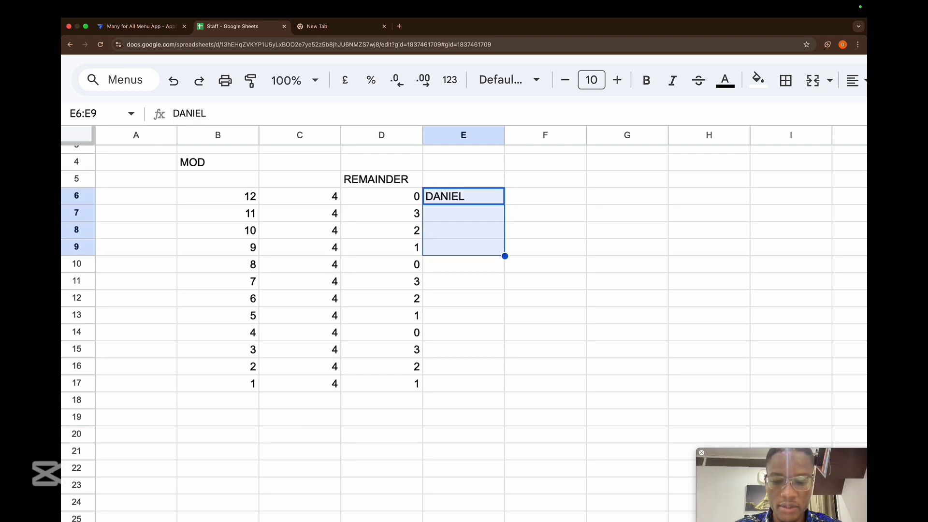
key(super+d)
- Enter the second staff member's name in E10 and fill it down through E13
key(Down)
key(Down)
key(Down)
key(Down)
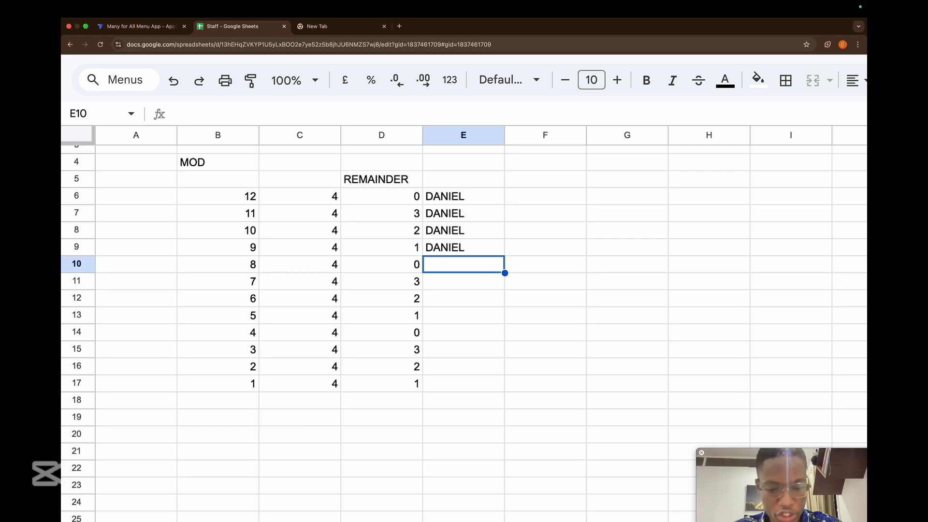
text(GRACE)
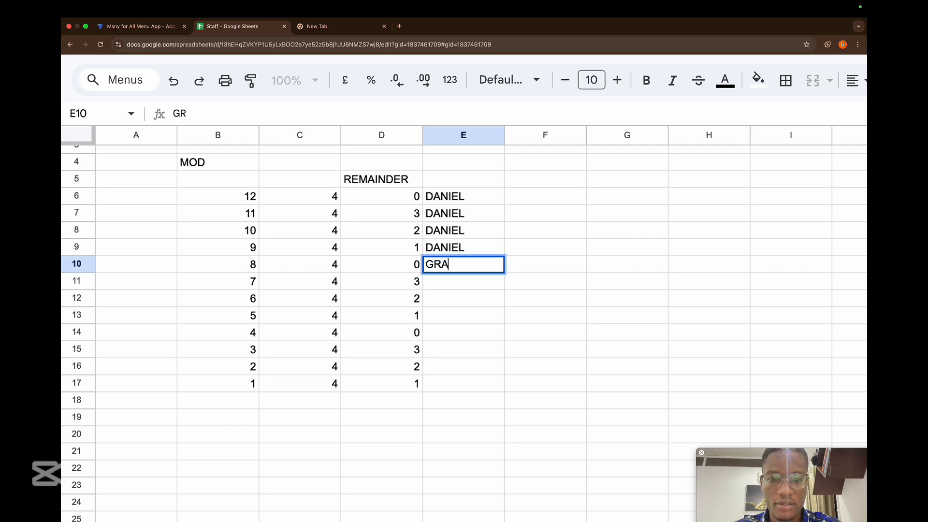
key(Return)
key(Up)
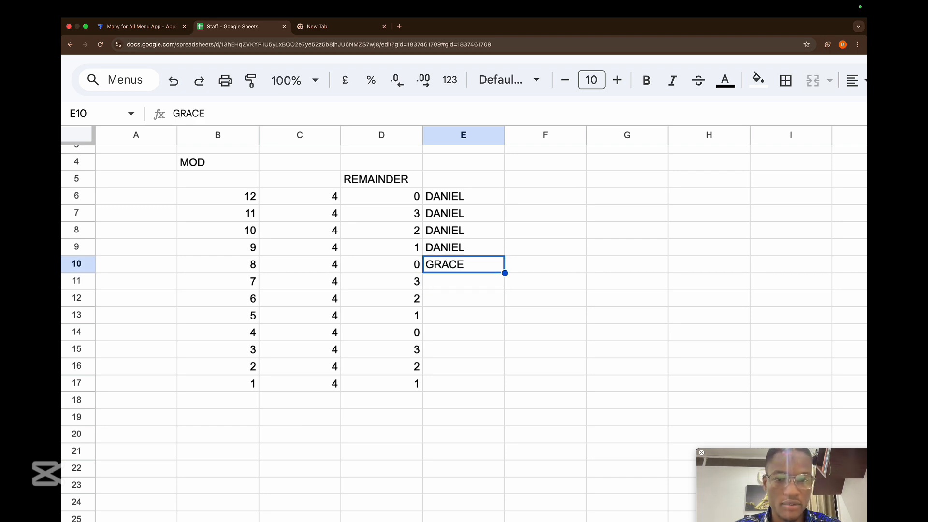
key(shift+Down)
key(shift+Down)
key(shift+Down)
key(super+d)
- Enter the third staff member's name in E14 and fill it down through E17
key(Down)
key(Down)
key(Down)
key(Down)
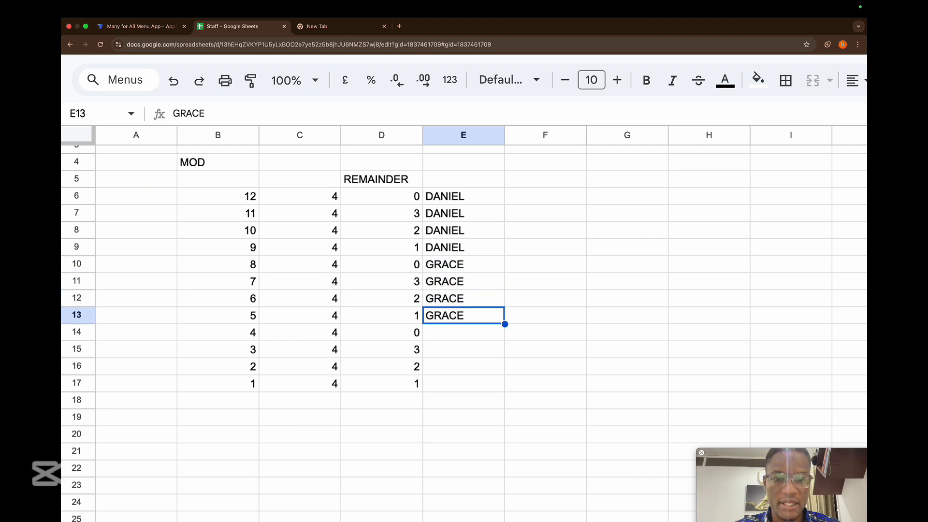
text(EMMA)
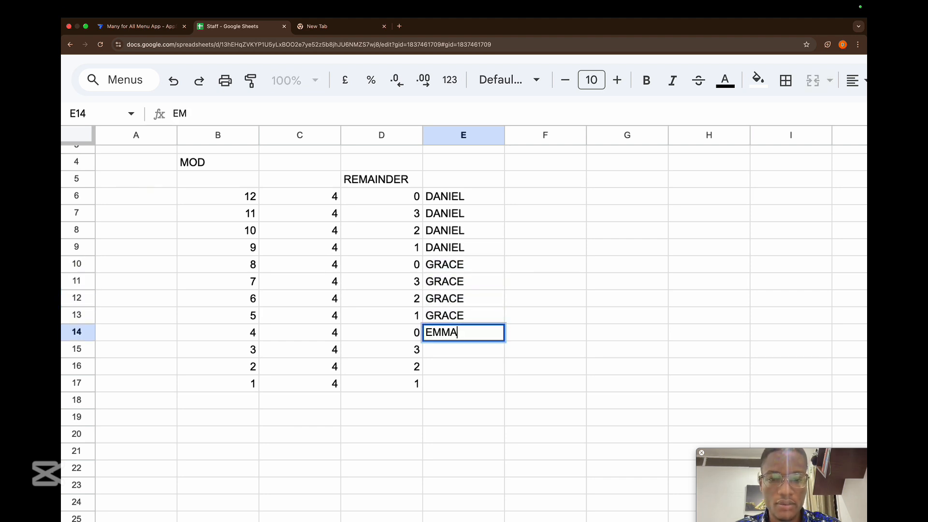
text(-PEARL)
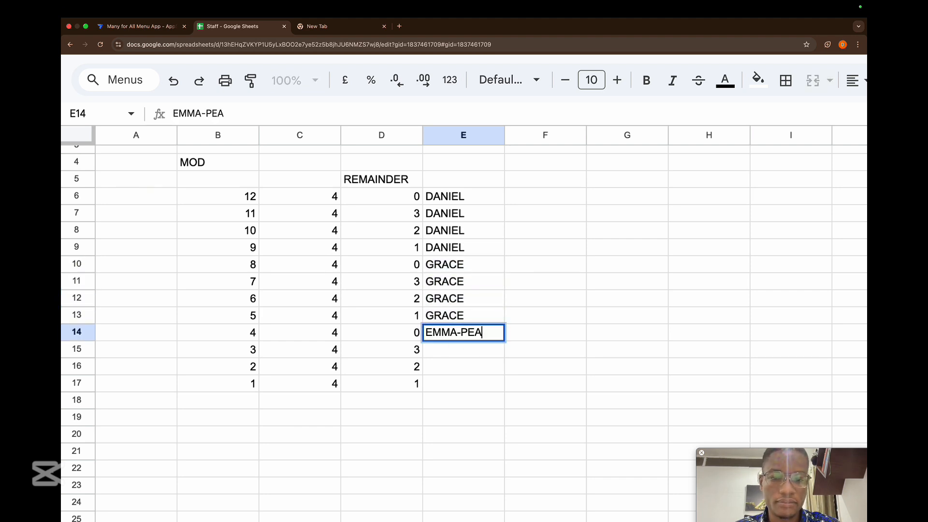
key(Return)
key(Up)
key(shift+Down)
key(shift+Down)
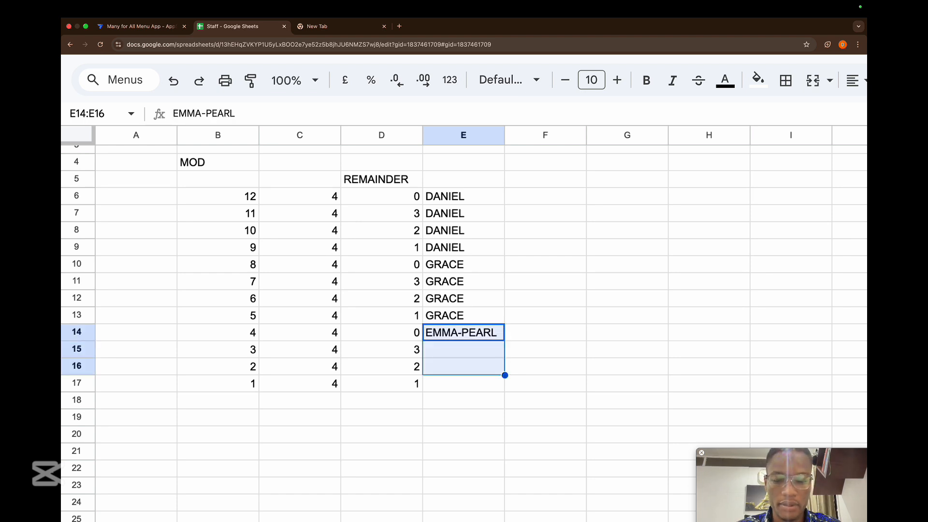
key(shift+Down)
key(super+d)
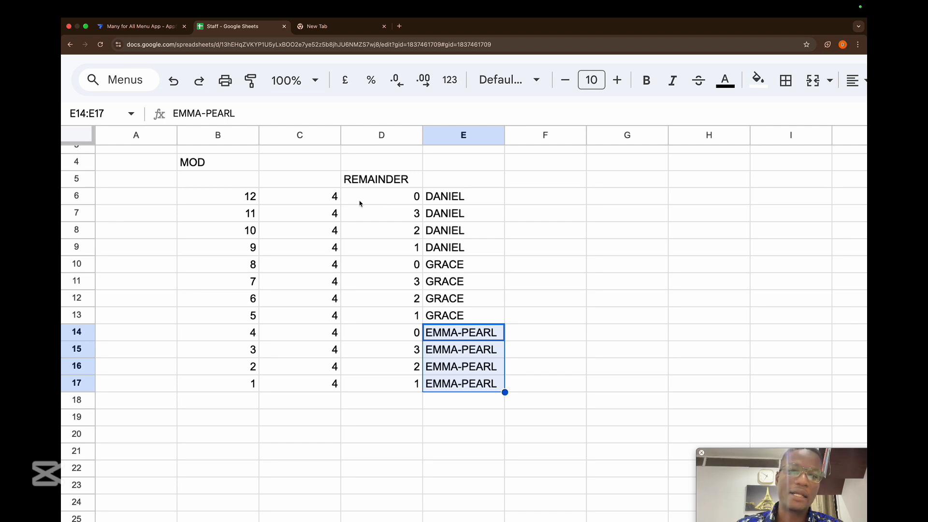
- Add the header NUMBER OF MEALS in C5 above the divisor column
click(402, 198)
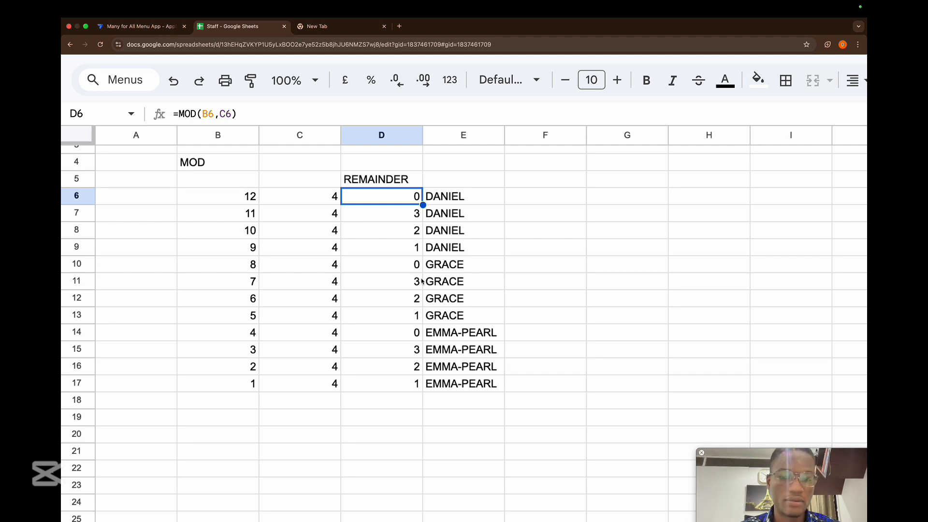
click(316, 179)
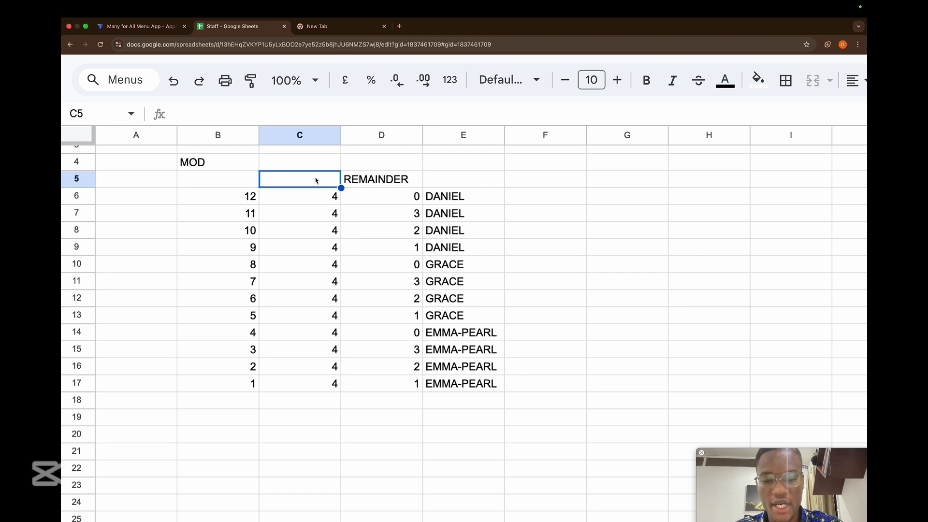
text(NUMBER OF M)
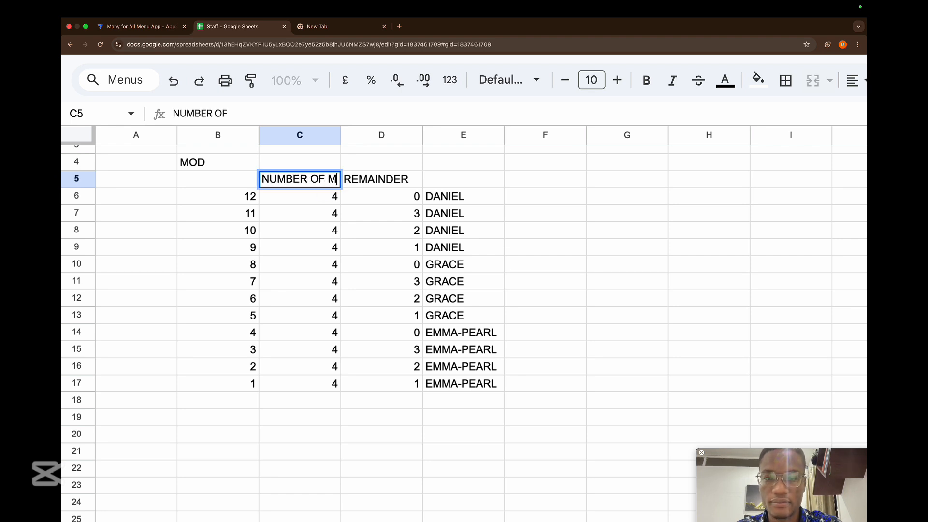
text(EALS)
key(Return)
- Add the header YET CREATE ROWS in B5 and widen columns B and C to fit their headers
key(Left)
key(Up)
text(YET)
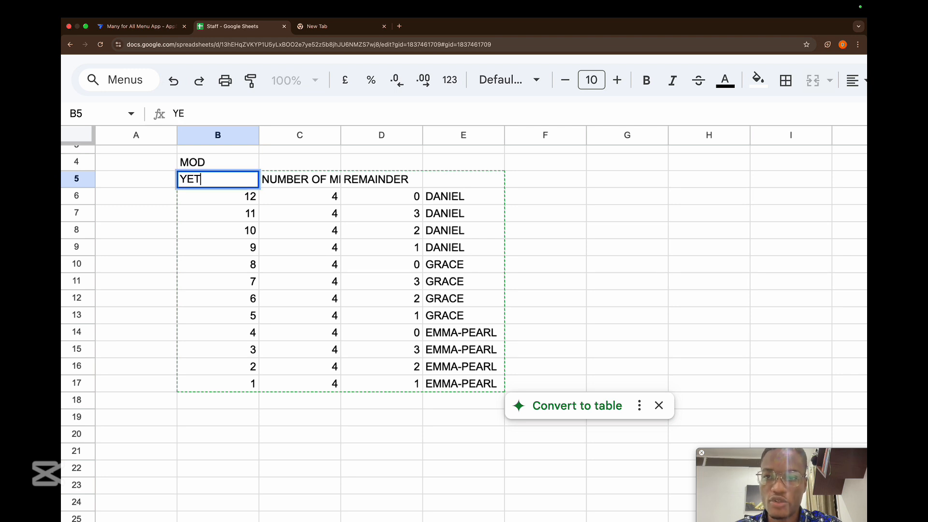
text( CREATE ROWS)
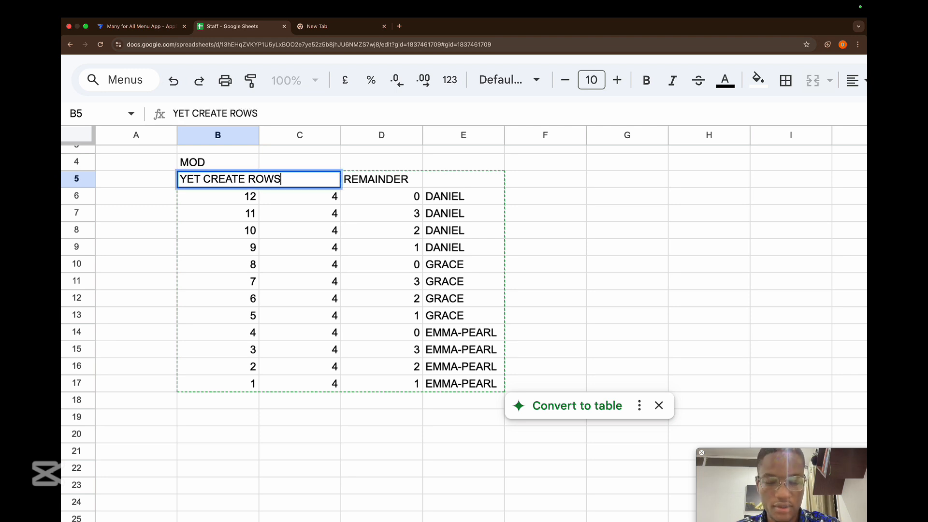
key(Return)
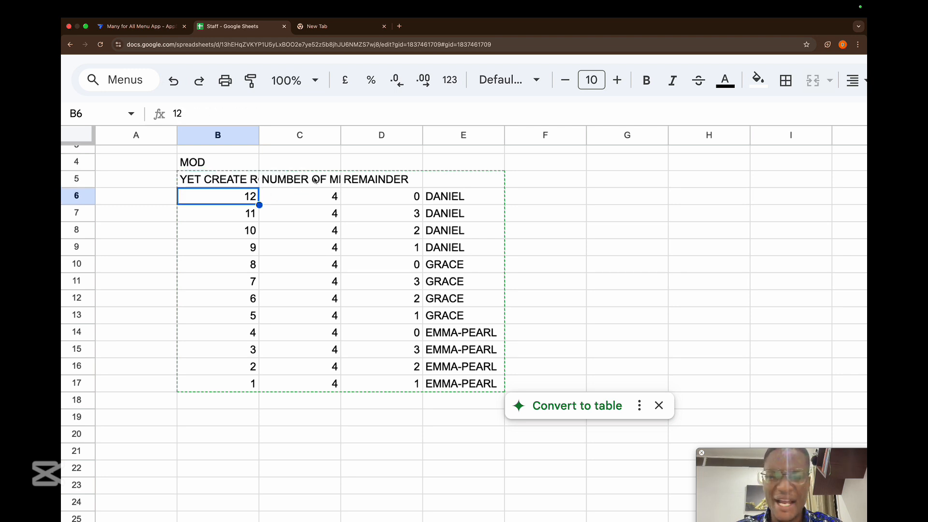
drag(259, 134, 296, 134)
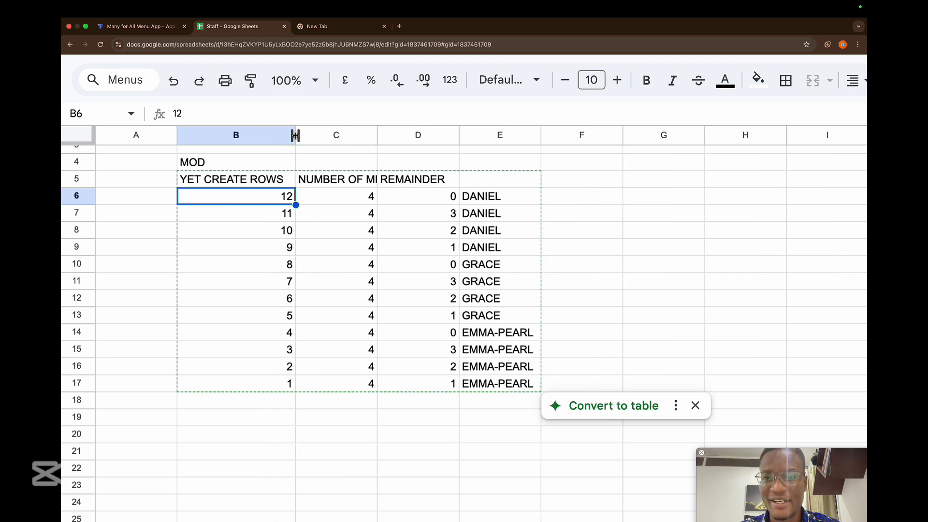
drag(378, 135, 416, 134)
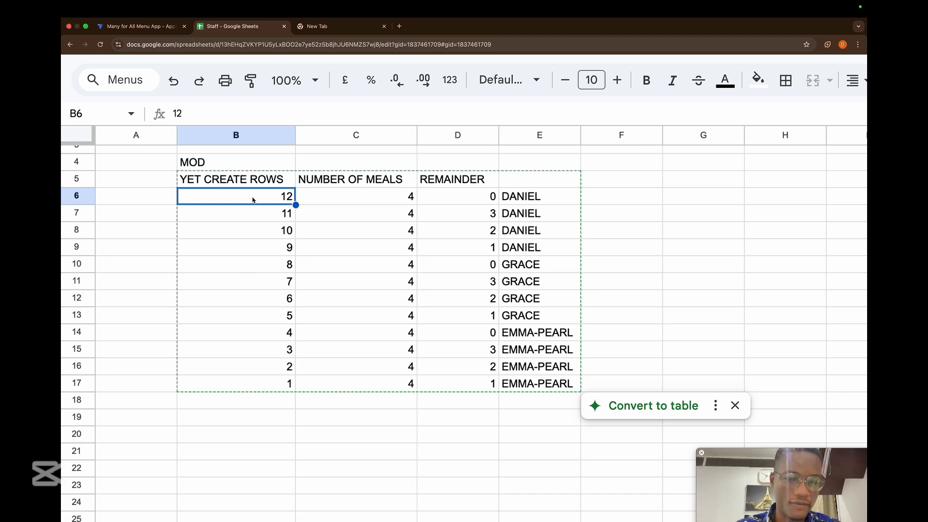
- Examine the MOD formula in D6 and its dividend and divisor references to B6 and C6
click(345, 199)
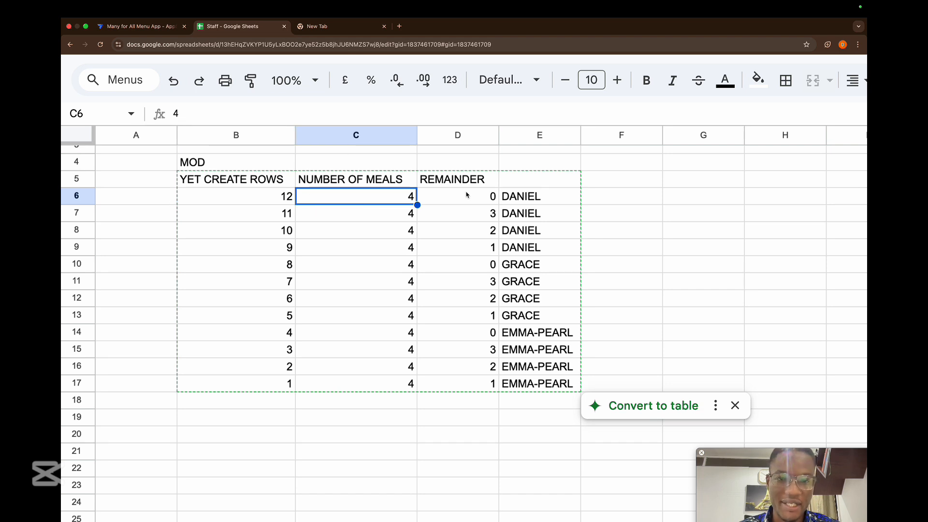
click(467, 194)
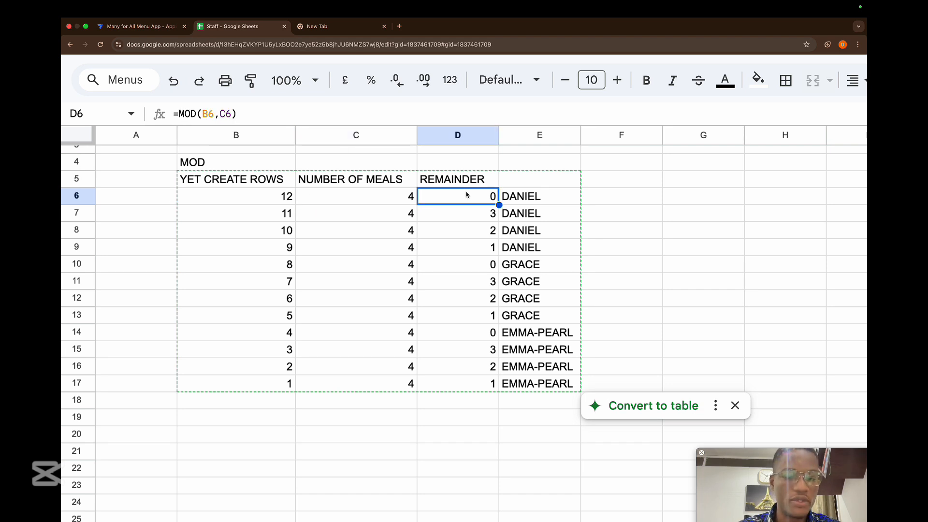
double_click(467, 195)
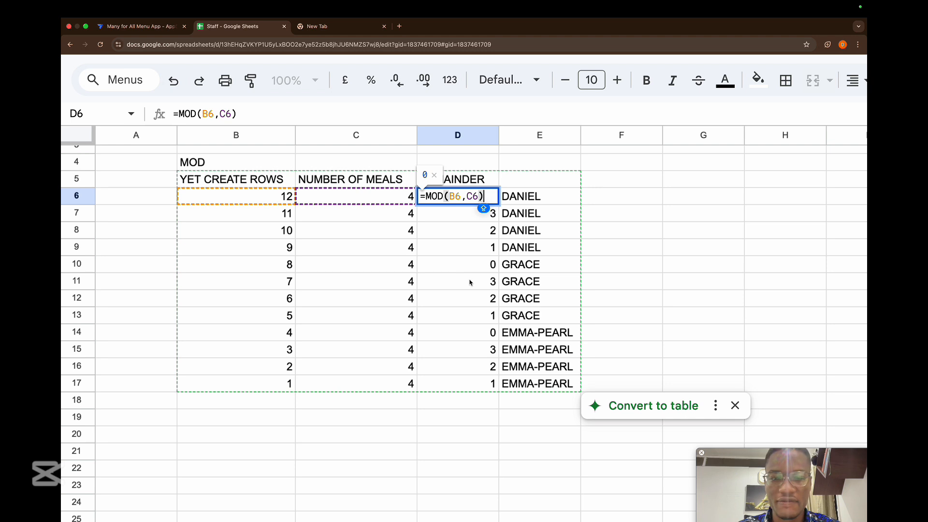
key(Escape)
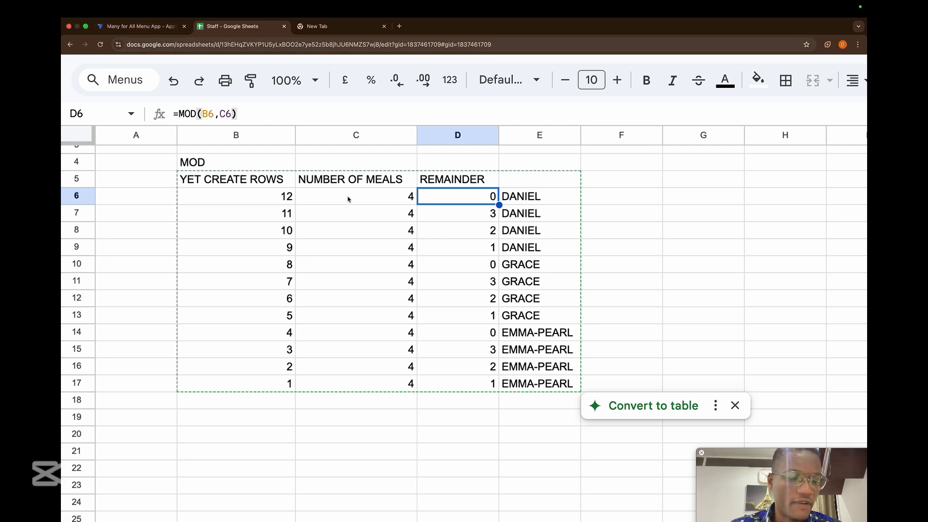
double_click(207, 113)
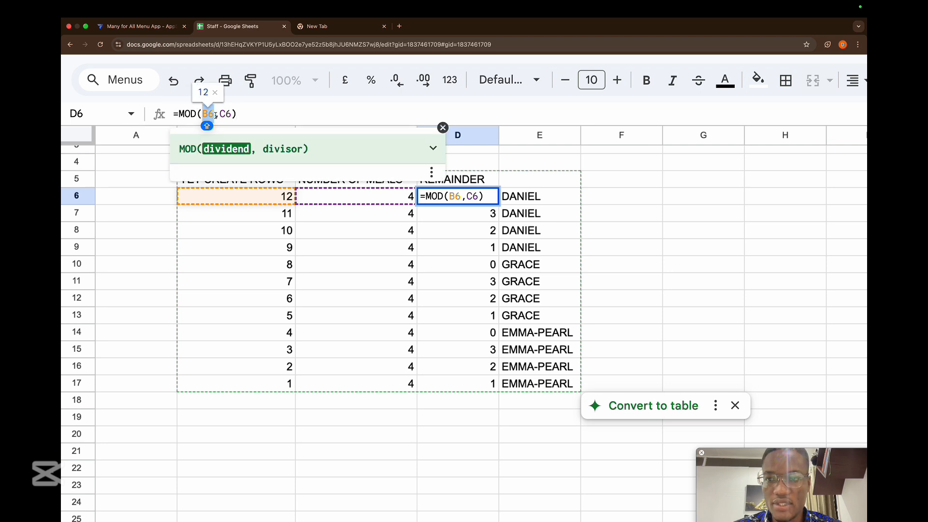
double_click(227, 114)
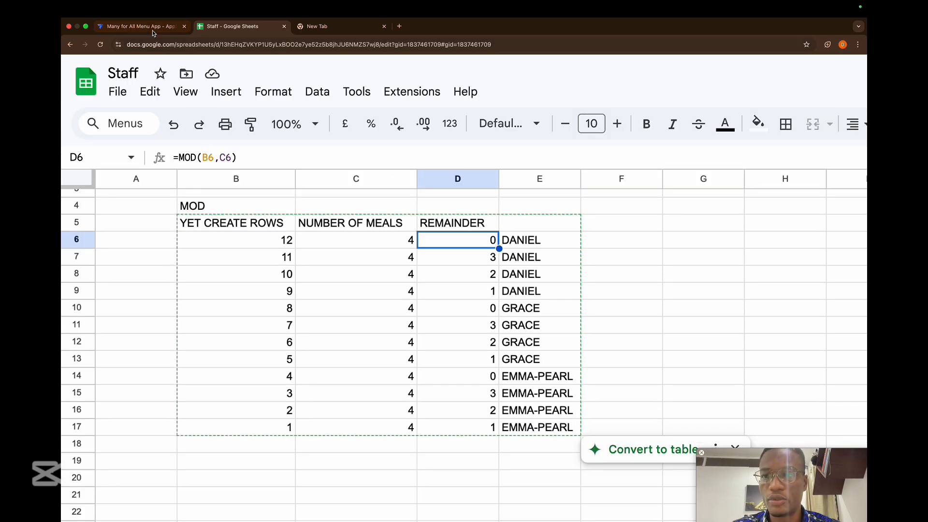
- Switch to the AppSheet editor and add a virtual column named MOD to the Orders table
click(145, 26)
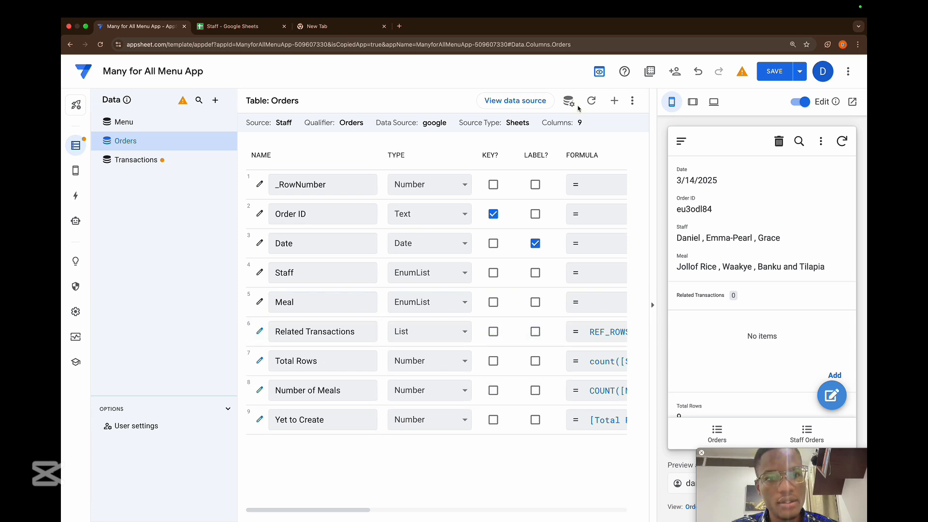
click(614, 100)
click(469, 162)
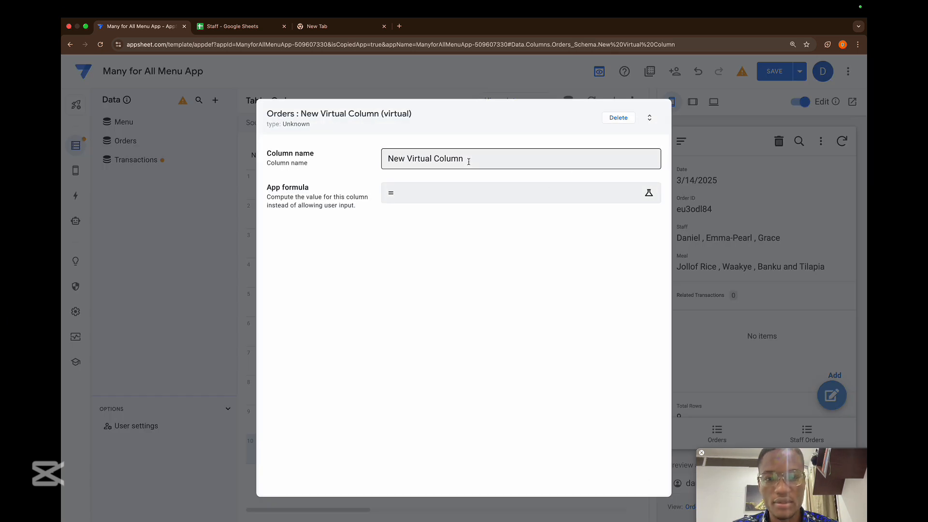
key(super+a)
key(BackSpace)
text(MOD)
- Set the MOD column's app formula to MOD([Yet to Create],[Number of Meals]) and save the app
click(475, 197)
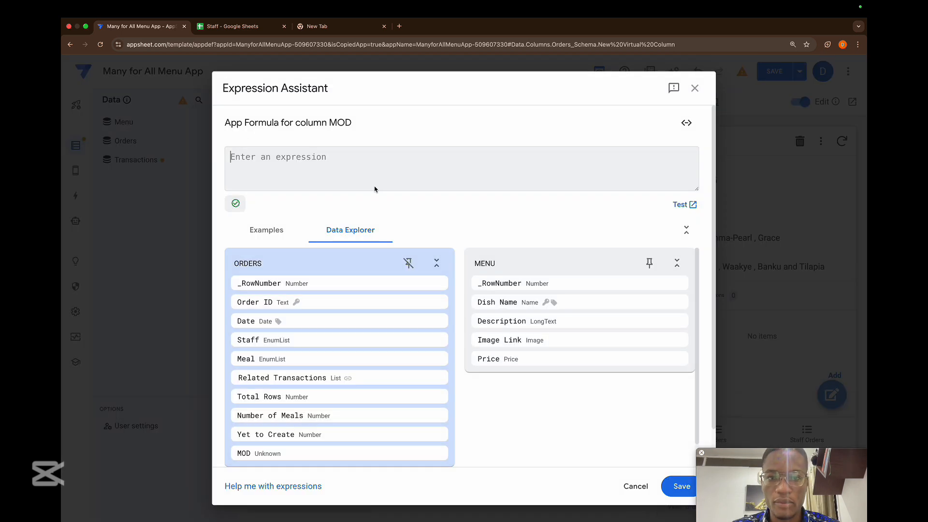
text(MOD)
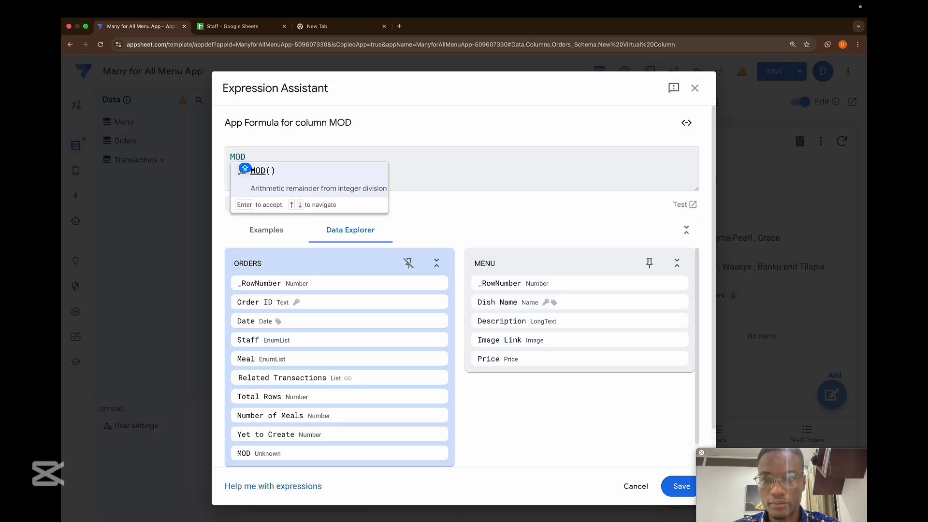
key(Return)
key(Caps_Lock)
text([Y)
key(Return)
text(,[)
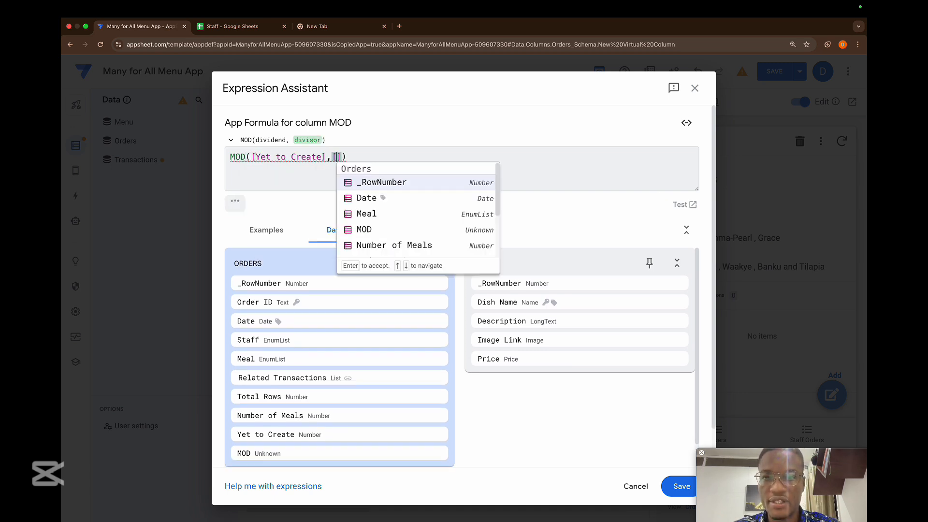
text(N)
key(Return)
click(682, 486)
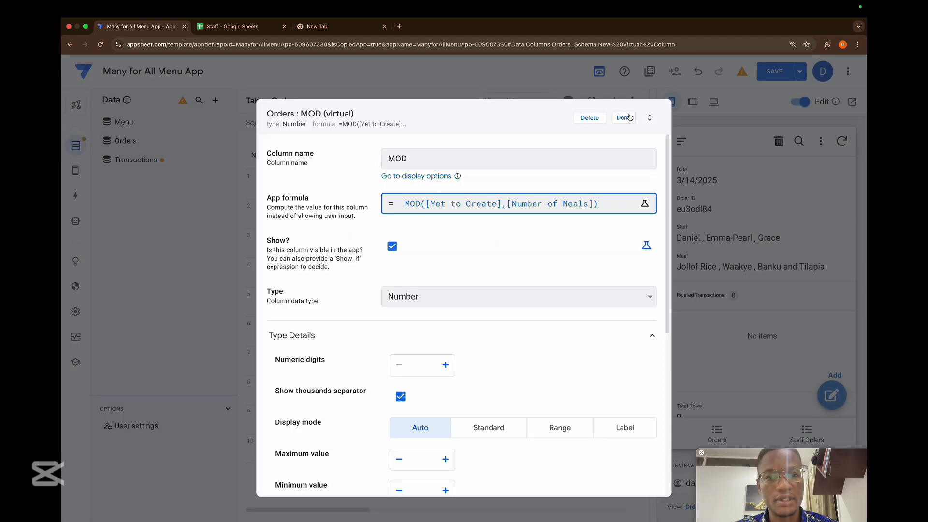
click(625, 118)
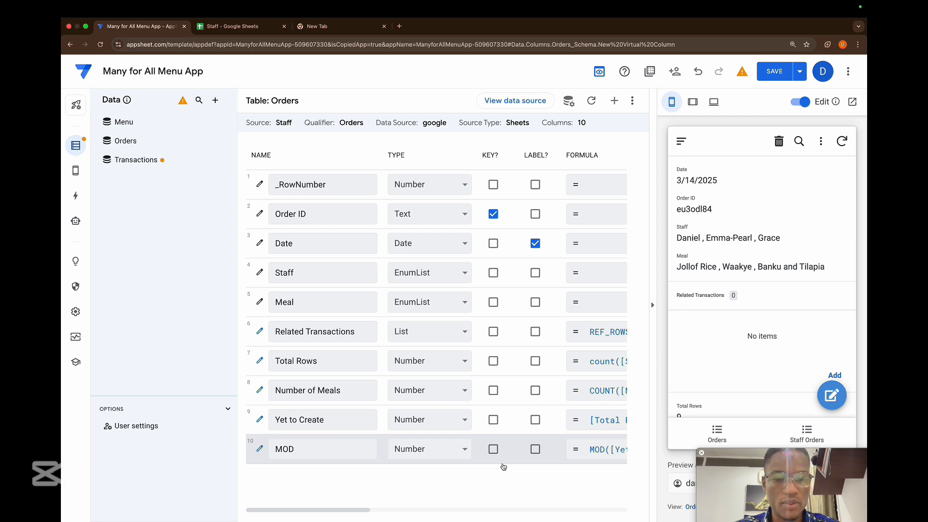
click(775, 72)
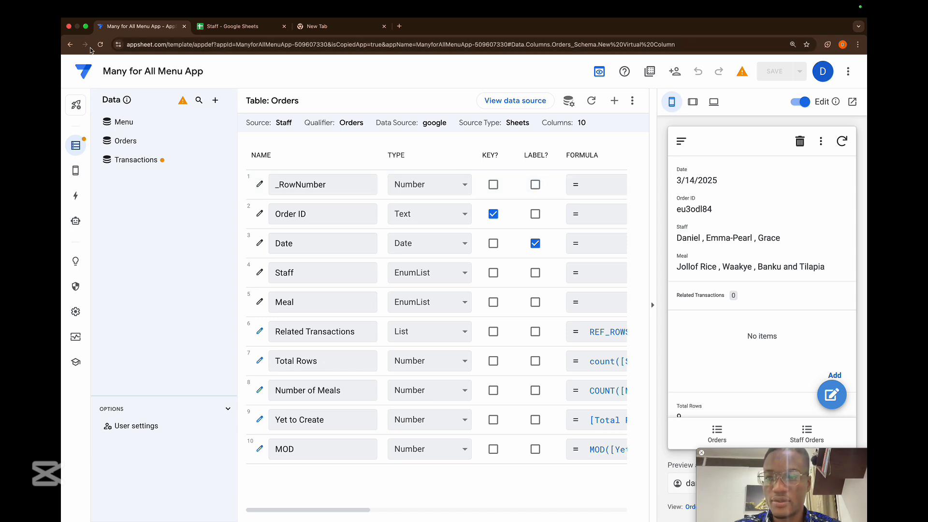
- Create a new action for the Orders table named "Create new rows for staff orders"
click(76, 196)
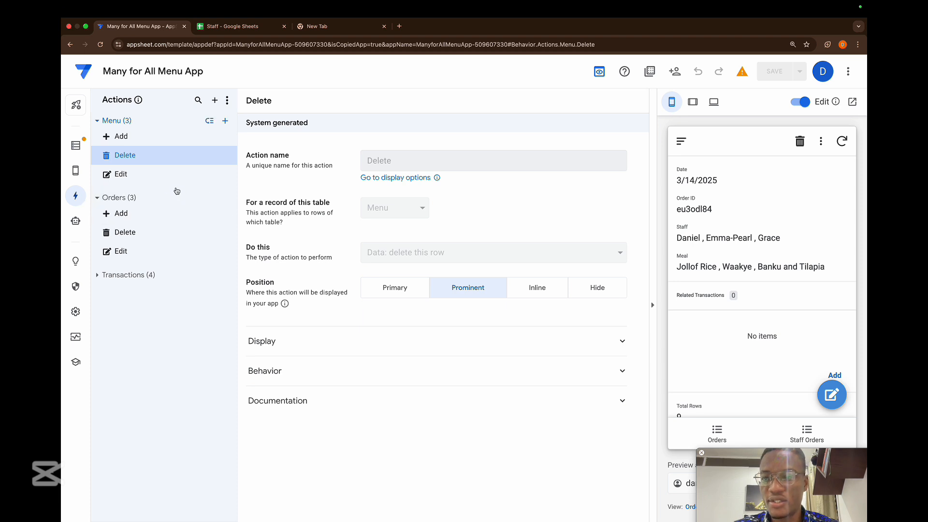
click(225, 201)
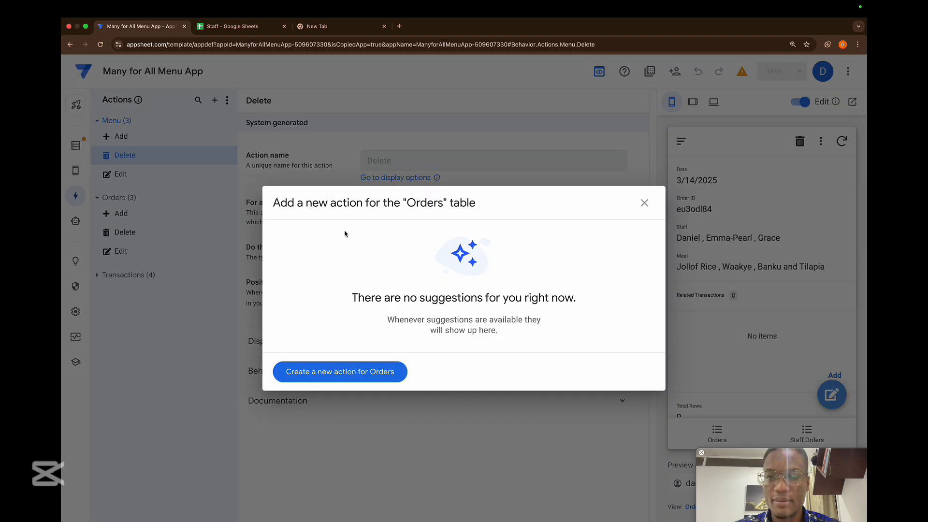
click(329, 371)
click(412, 161)
drag(412, 161, 365, 164)
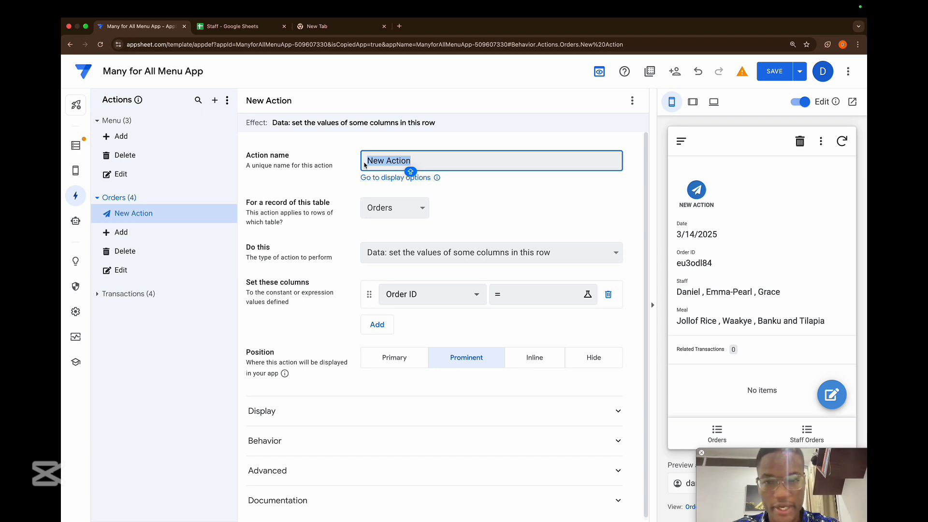
text(CR)
key(BackSpace)
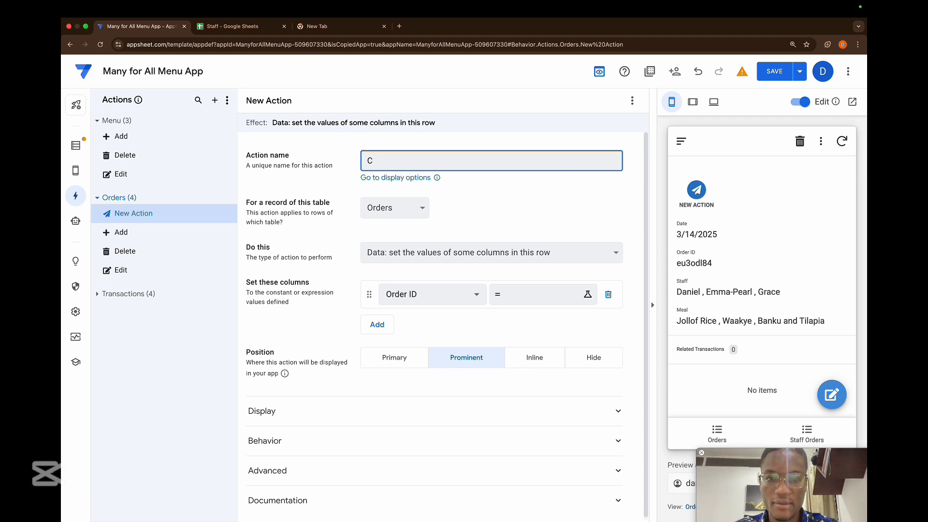
text(reate )
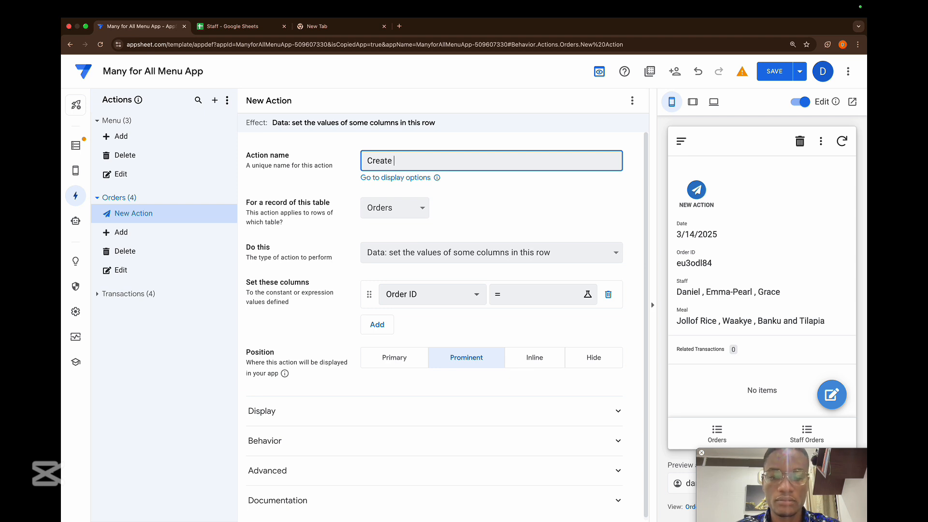
text(new rows )
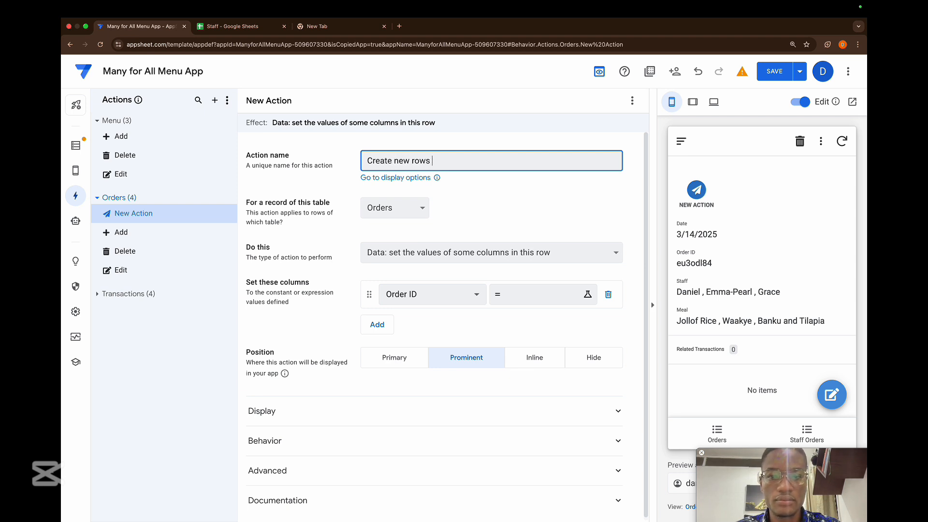
text(for staf)
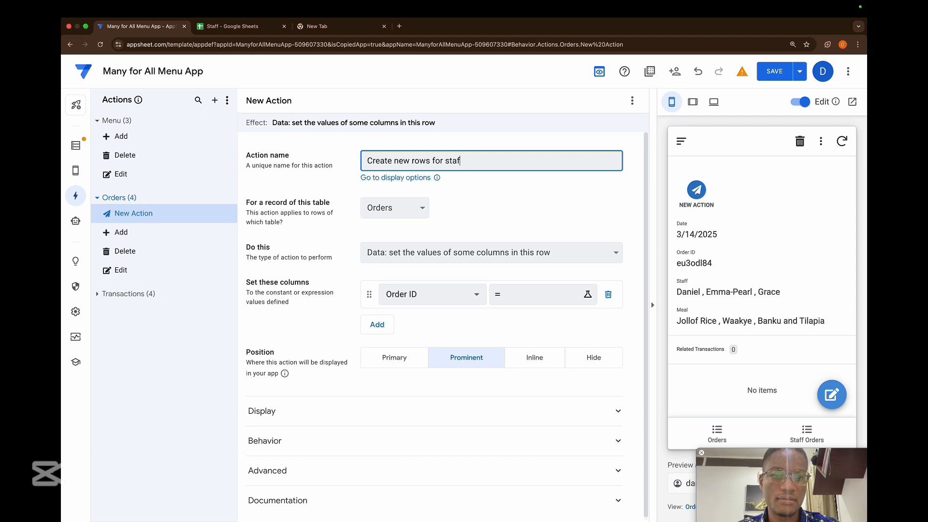
text(f orders)
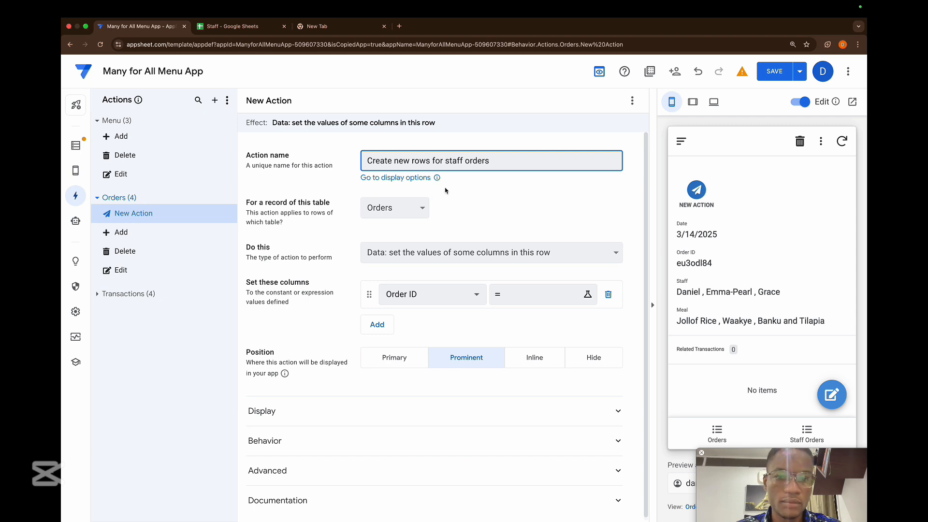
click(486, 202)
- Hide the action and make it add a new row to the Transactions table using values from this row
click(594, 357)
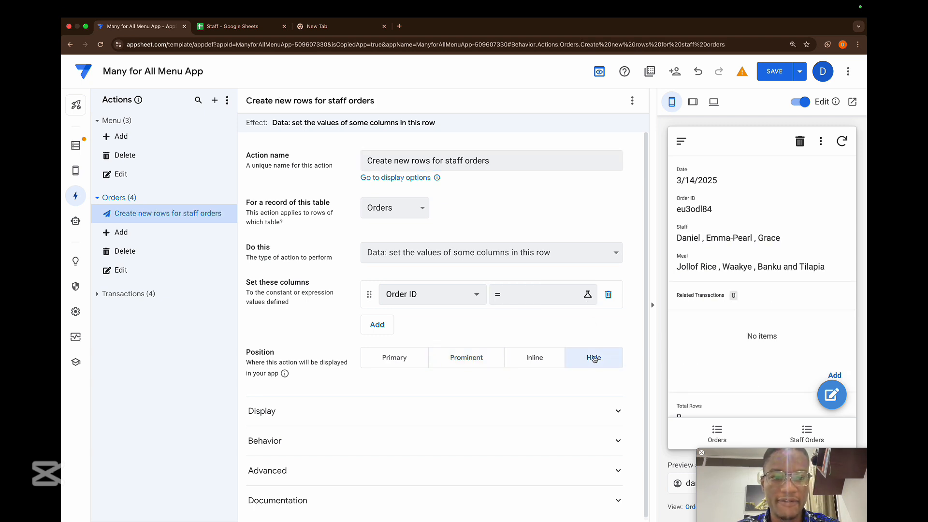
click(412, 253)
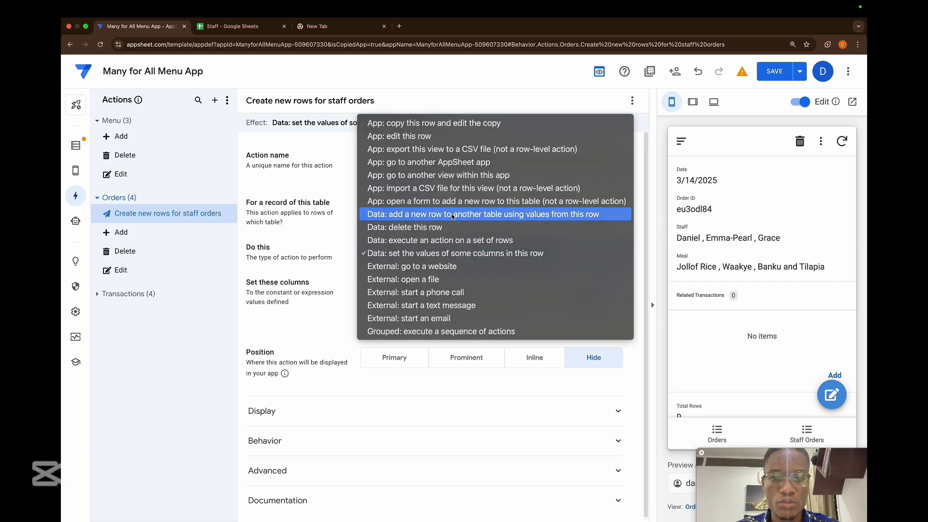
click(550, 214)
click(419, 287)
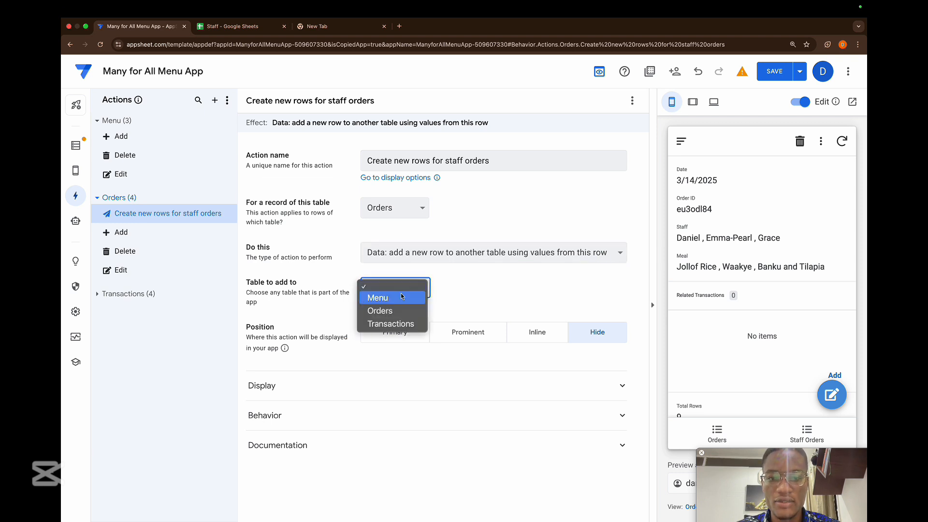
click(382, 322)
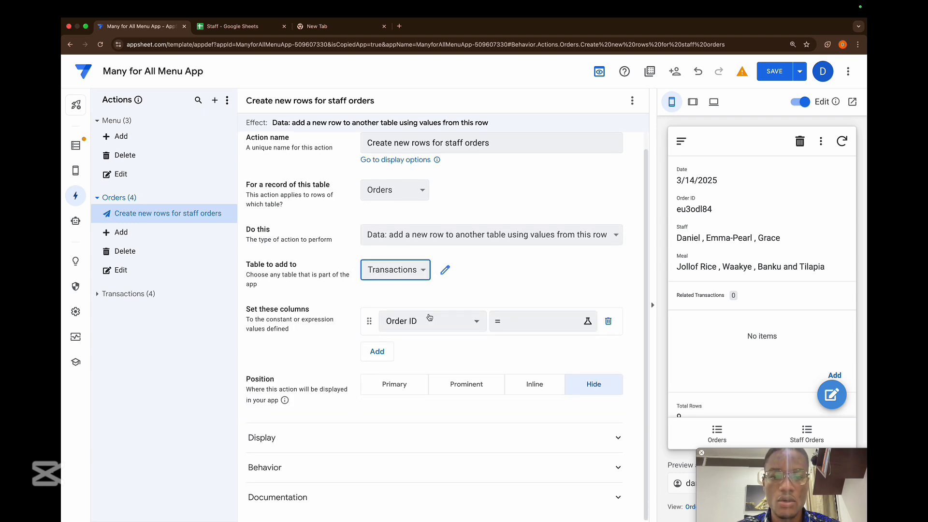
- Set the action's Order ID column value to the expression [Order ID]
click(514, 323)
text([or)
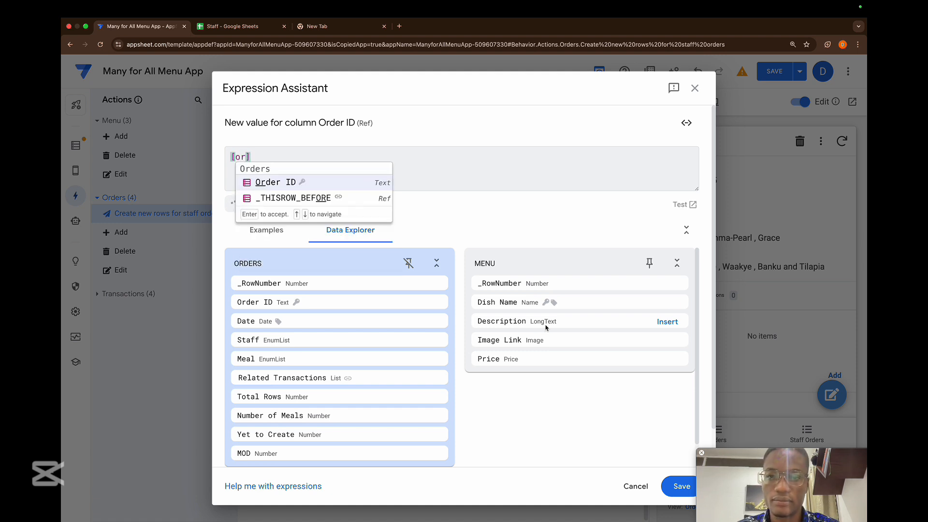
key(Return)
click(674, 484)
- Add Transaction ID as a second column to set and begin its expression with [Order ID]&"-"
click(370, 349)
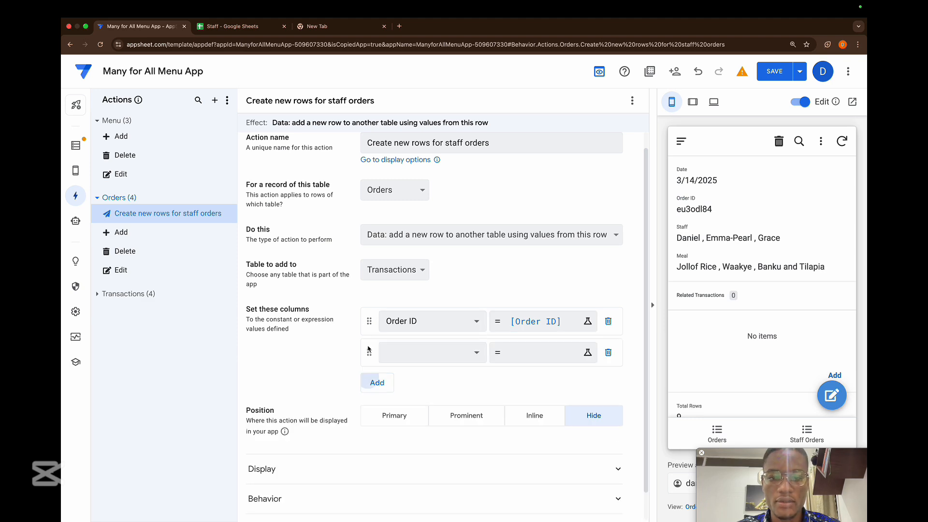
click(408, 352)
click(408, 396)
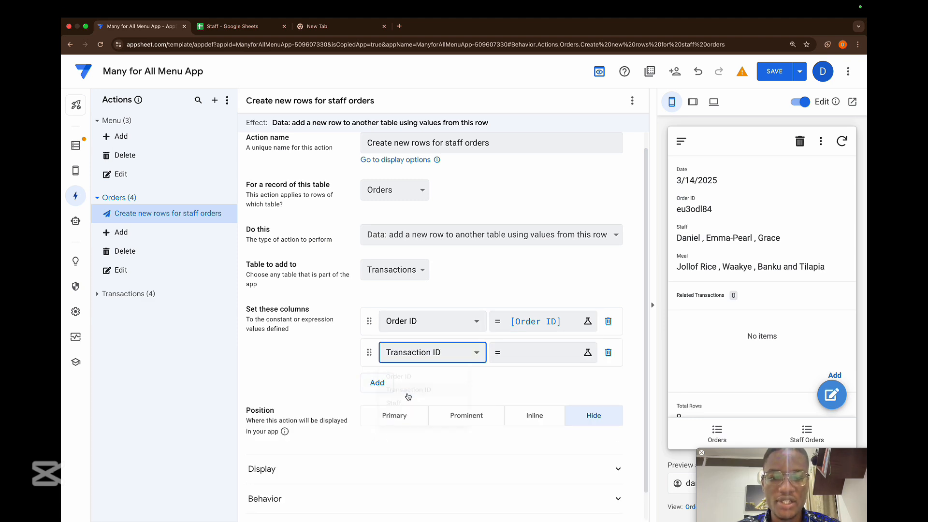
click(532, 353)
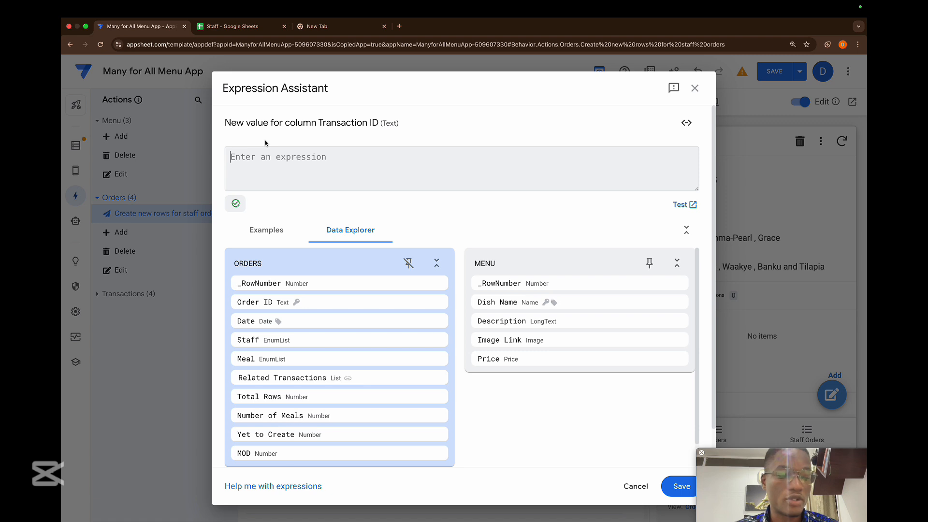
text([Order ID])
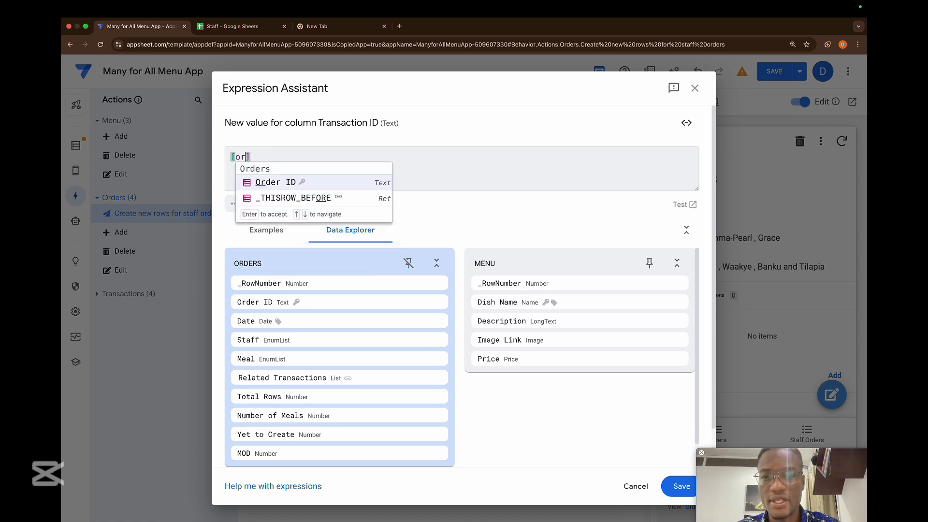
text(&)
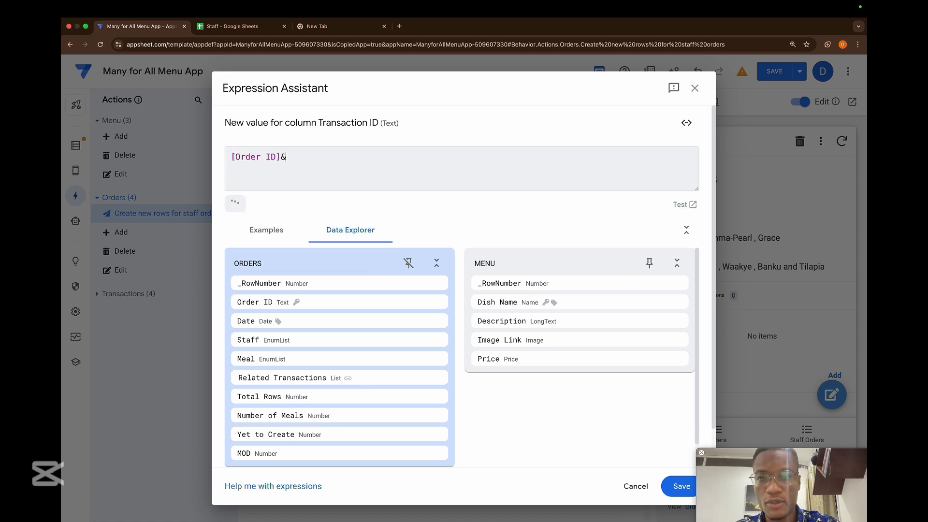
text("_")
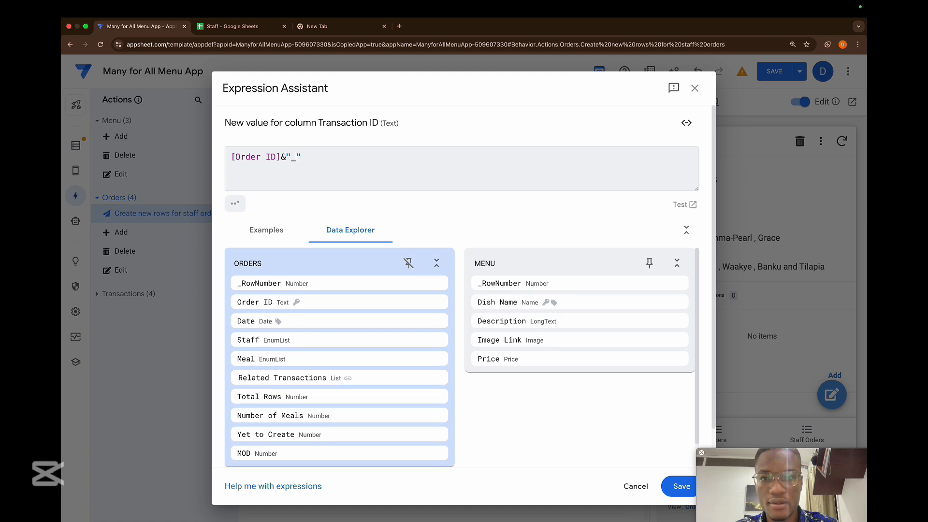
key(BackSpace)
text(-)
key(Right)
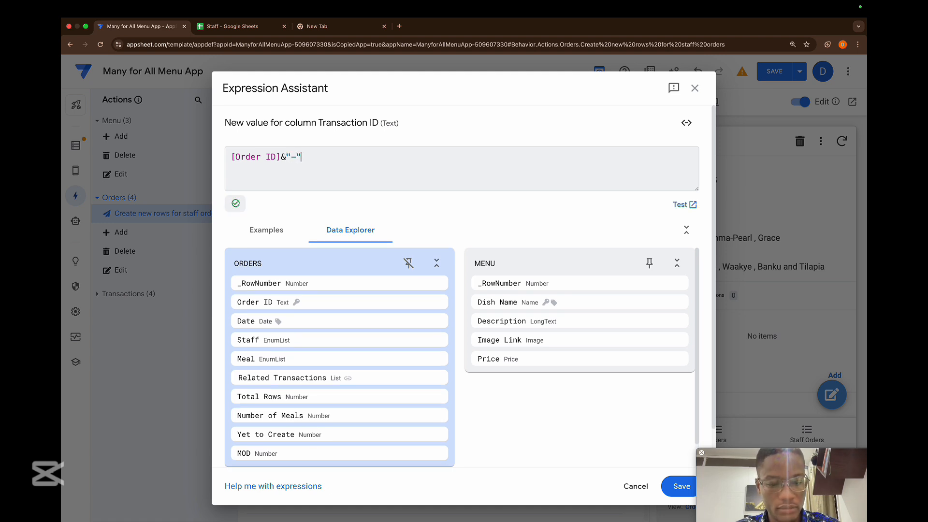
- Append &COUNT([Related Transactions][Order ID]) to the Transaction ID expression
text(&)
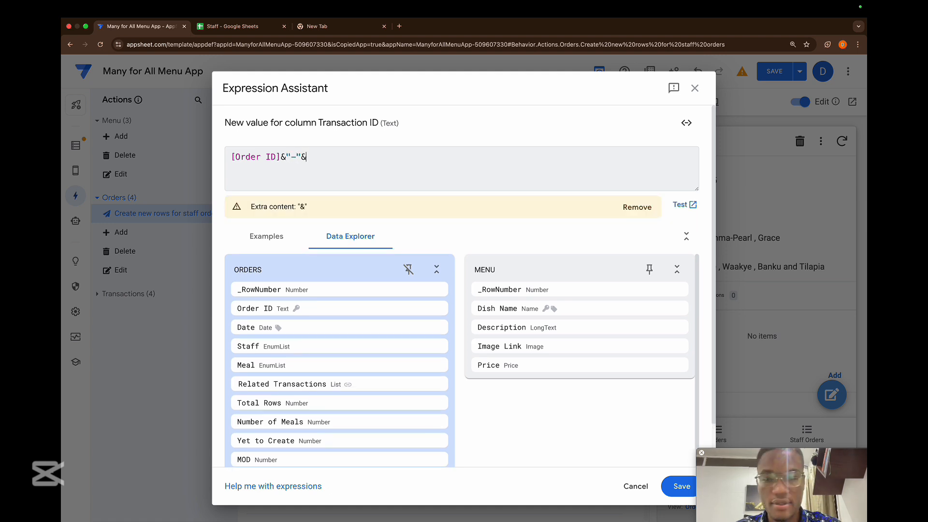
text(count)
key(Return)
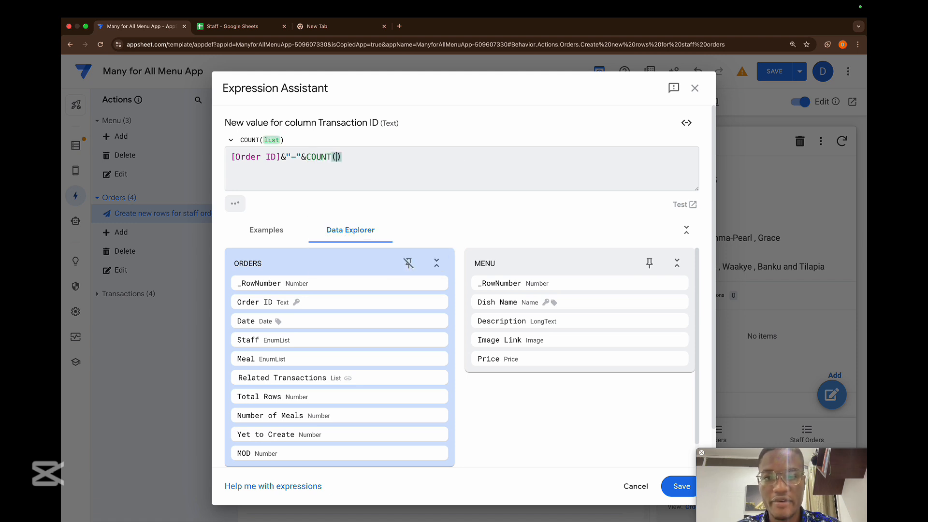
text([re)
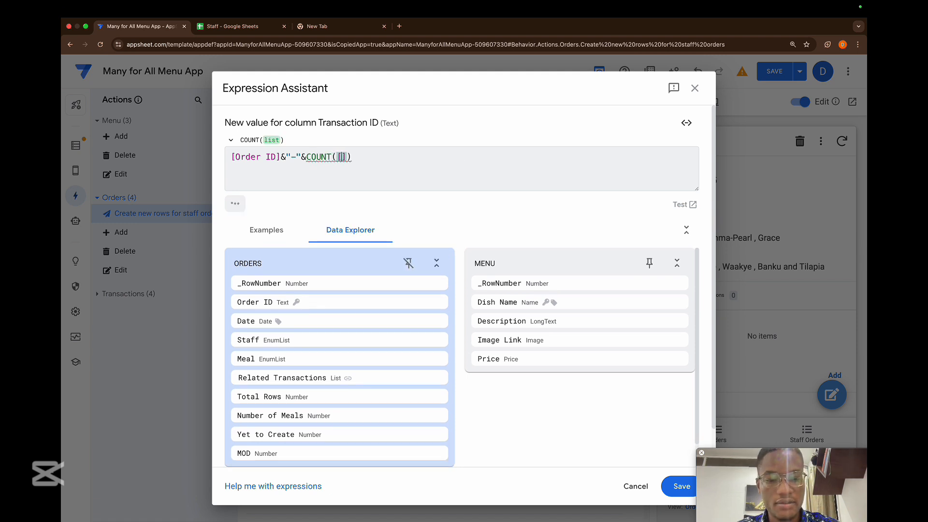
key(Return)
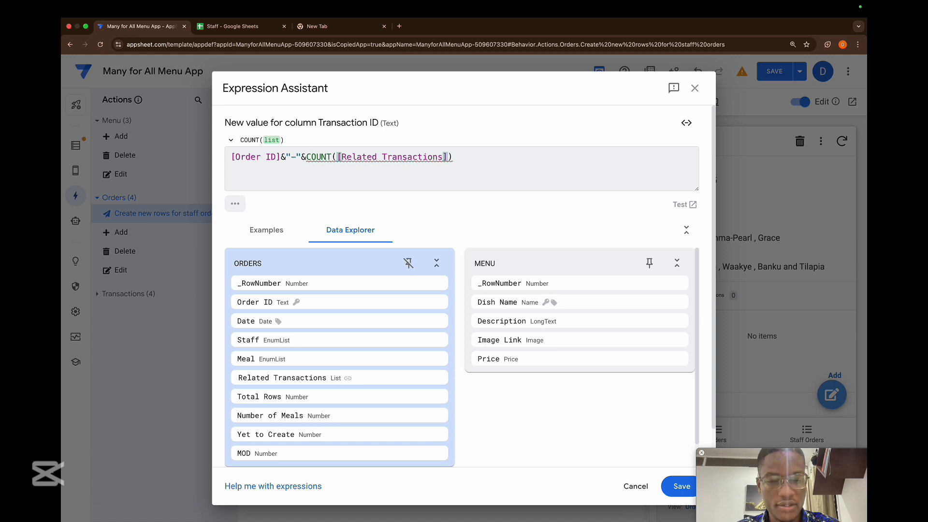
text([)
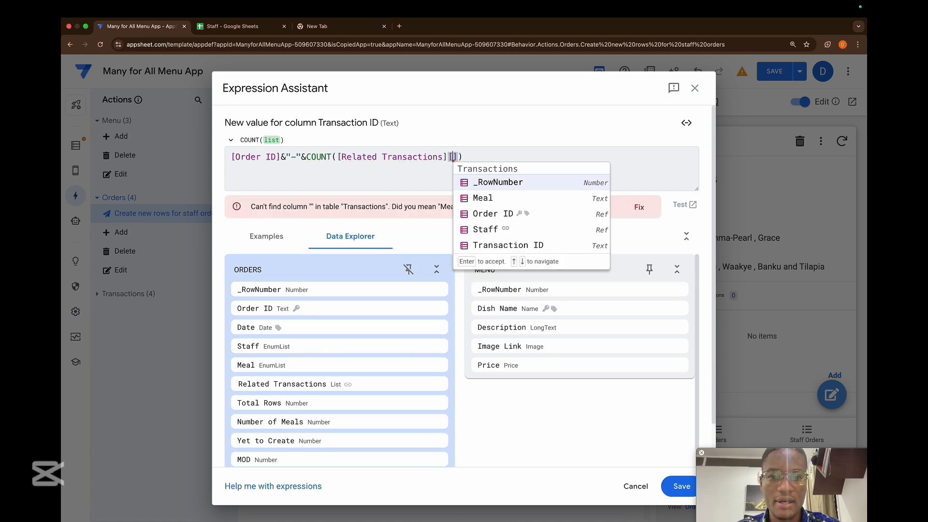
key(Down)
key(Down)
key(Return)
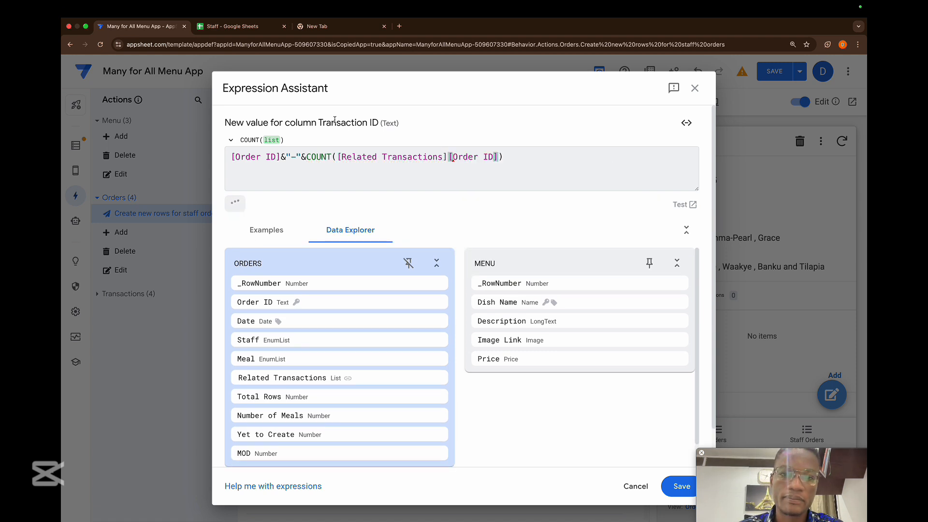
- Change the Transaction ID expression's count part to (COUNT([Related Transactions][Order ID])+1) and save the expression
click(307, 157)
text(()
click(528, 156)
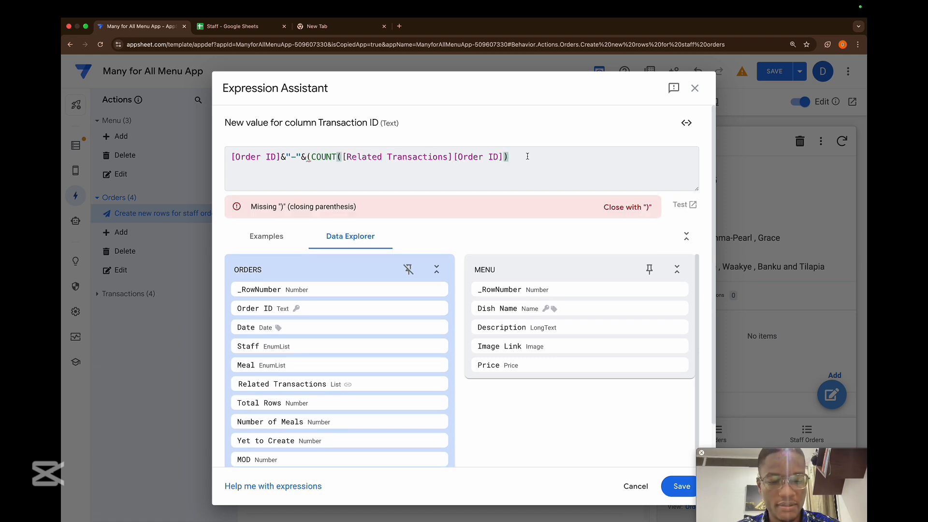
text(+1))
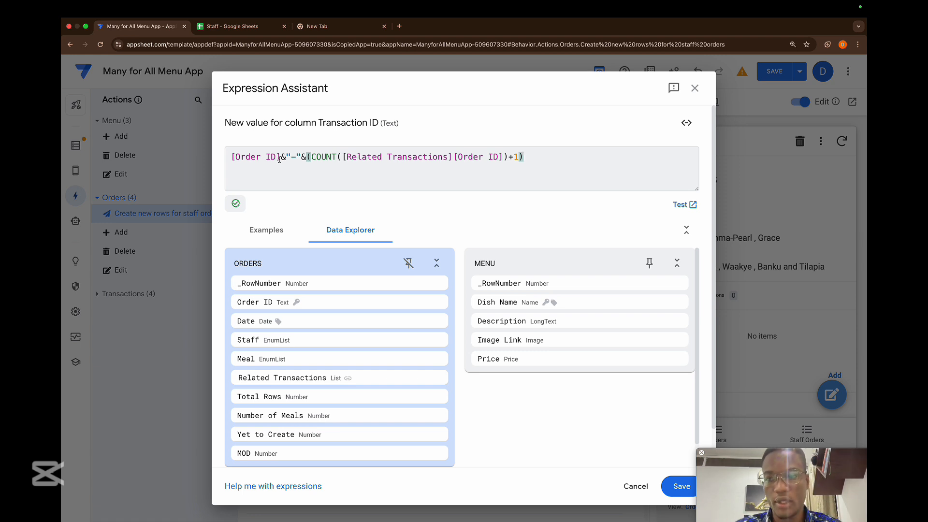
click(680, 486)
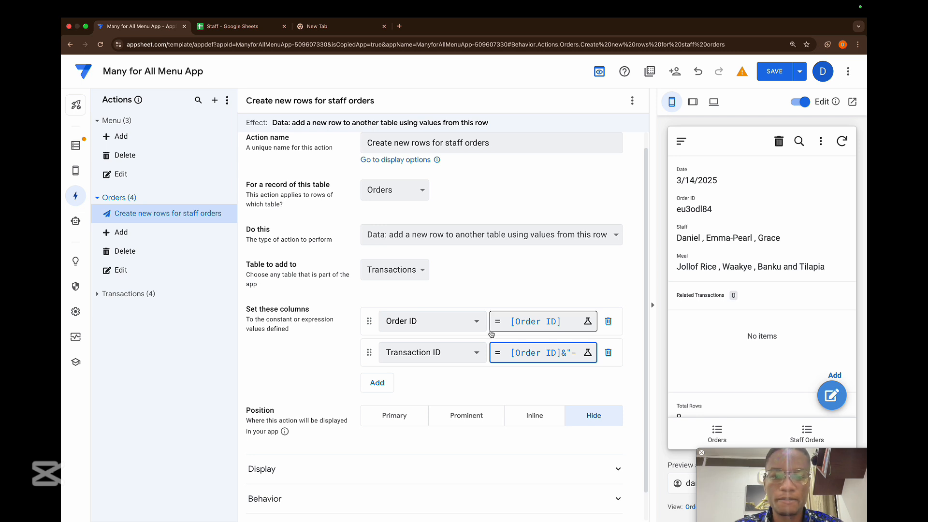
- Add Staff as the third column to set and begin its expression with INDEX([Staff],
click(378, 383)
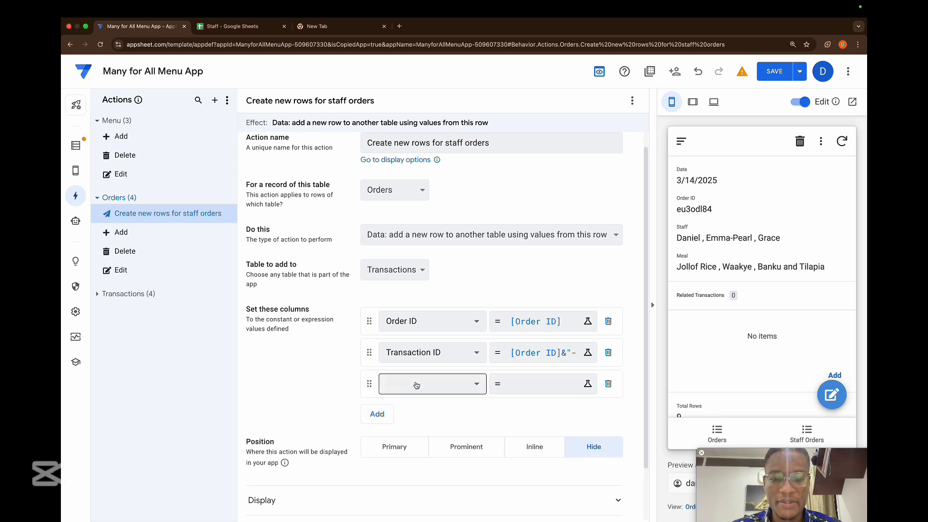
click(414, 385)
click(405, 449)
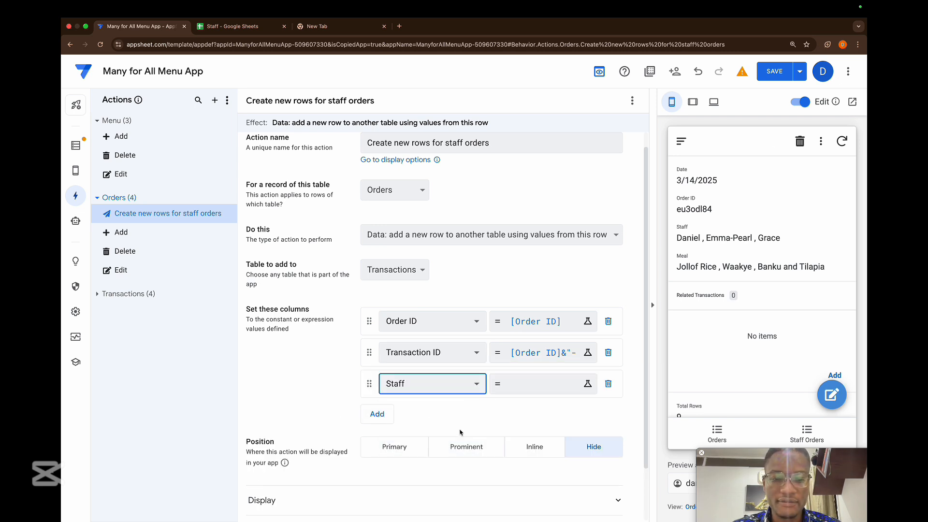
click(521, 391)
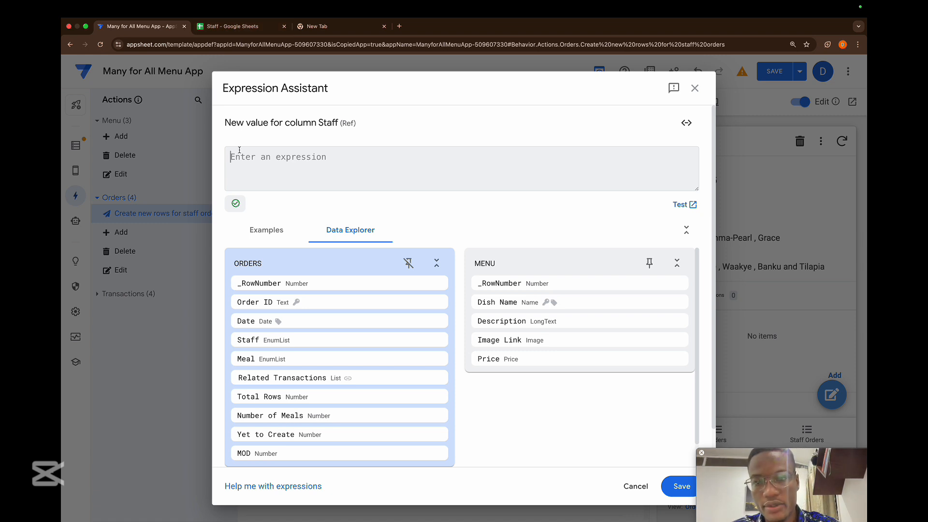
text(INDEX())
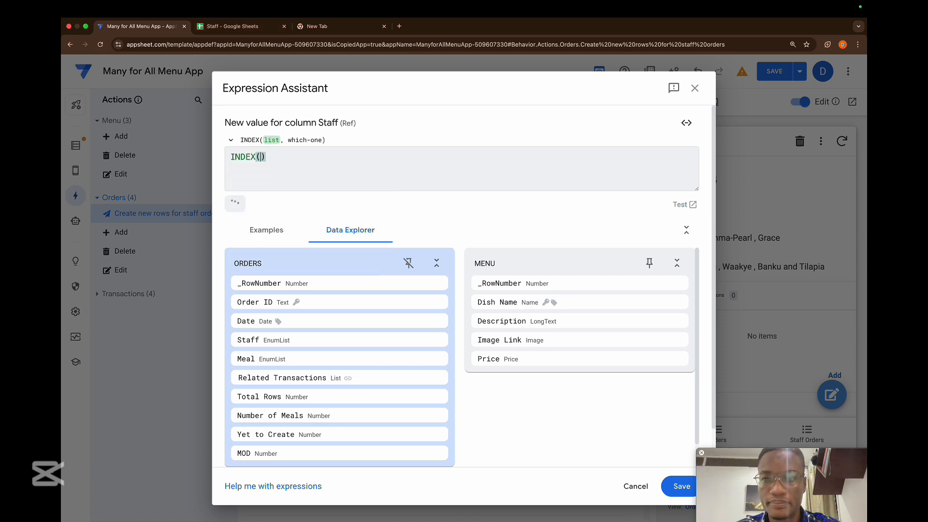
text([Staff])
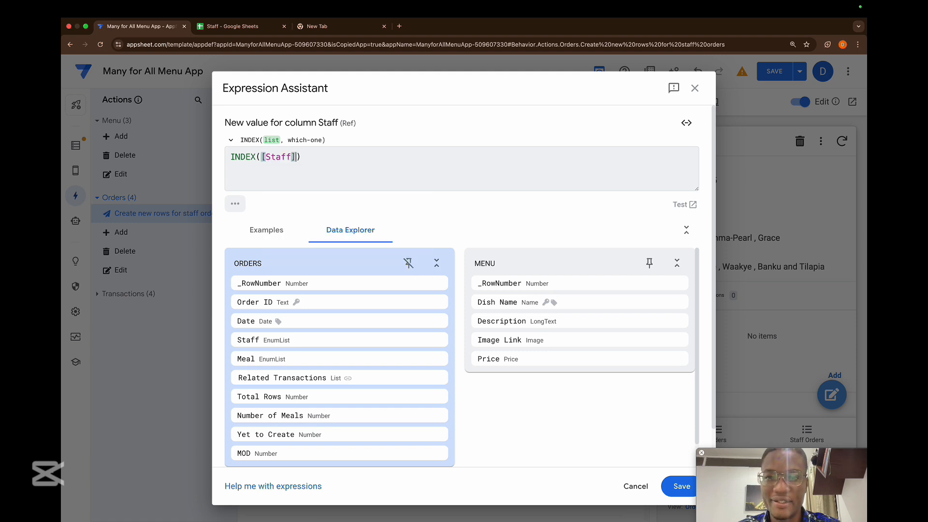
text(,)
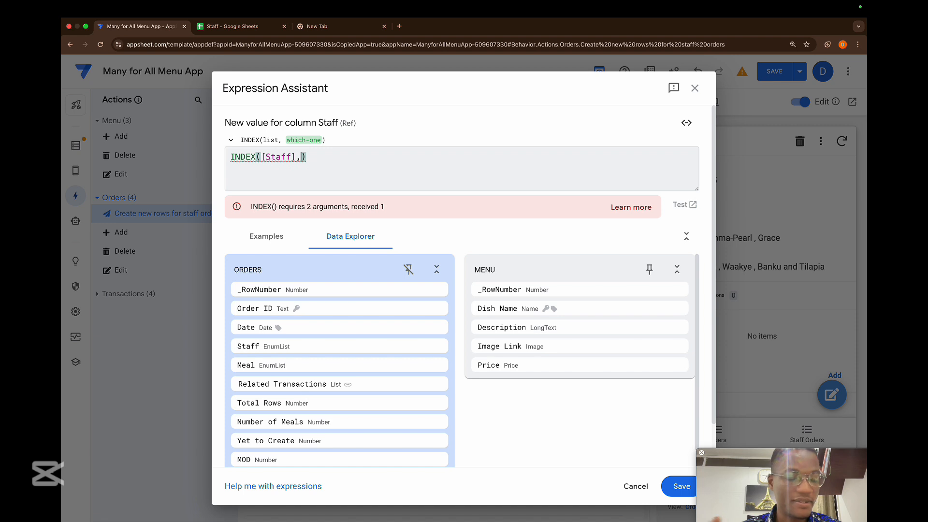
- Start the INDEX position argument with the condition if([MOD]=0,
text(if()
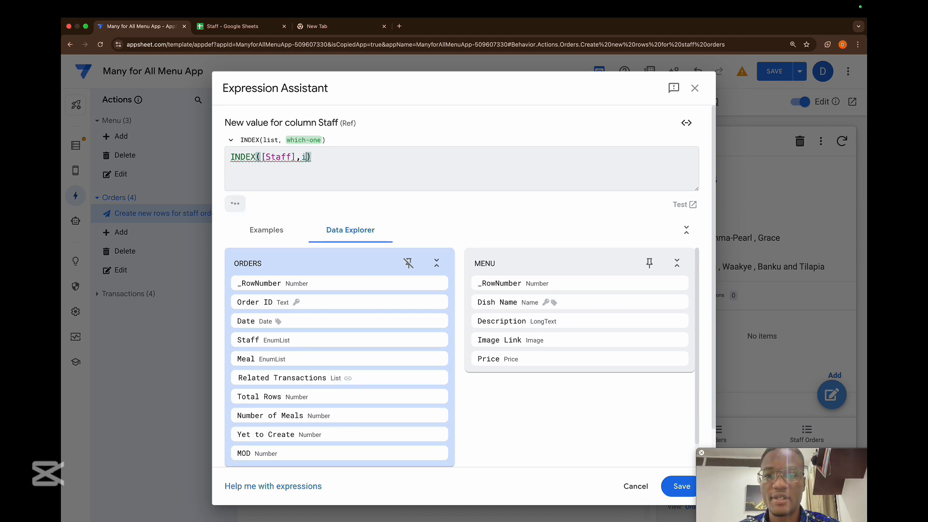
text(mo)
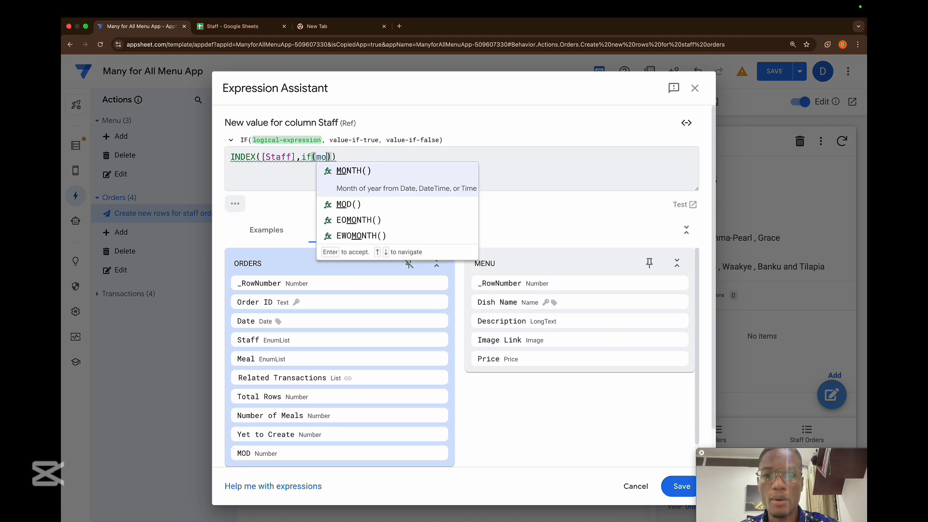
key(BackSpace)
key(BackSpace)
text([MOD])
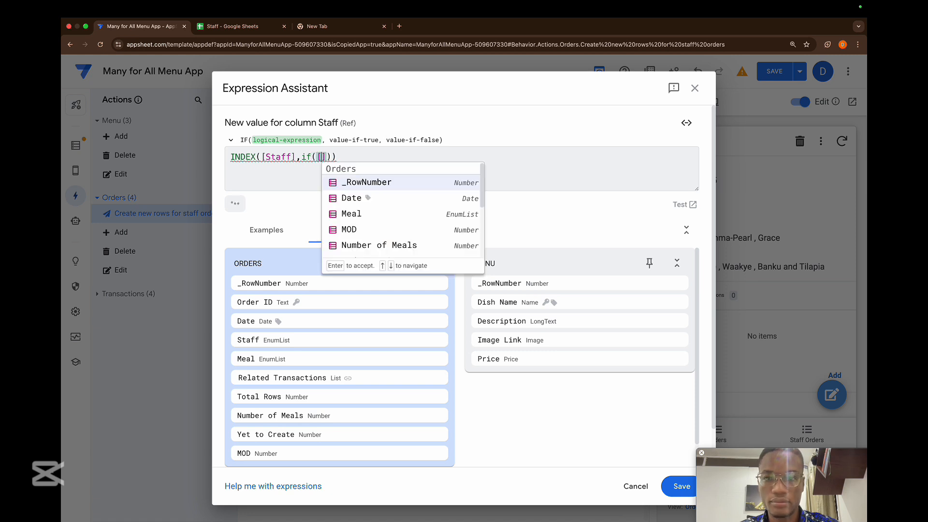
text(=0)
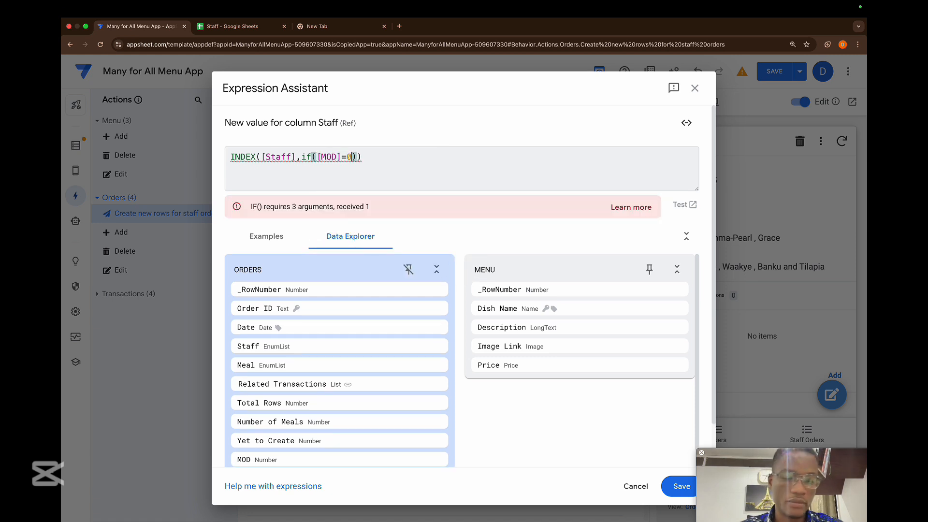
text(,)
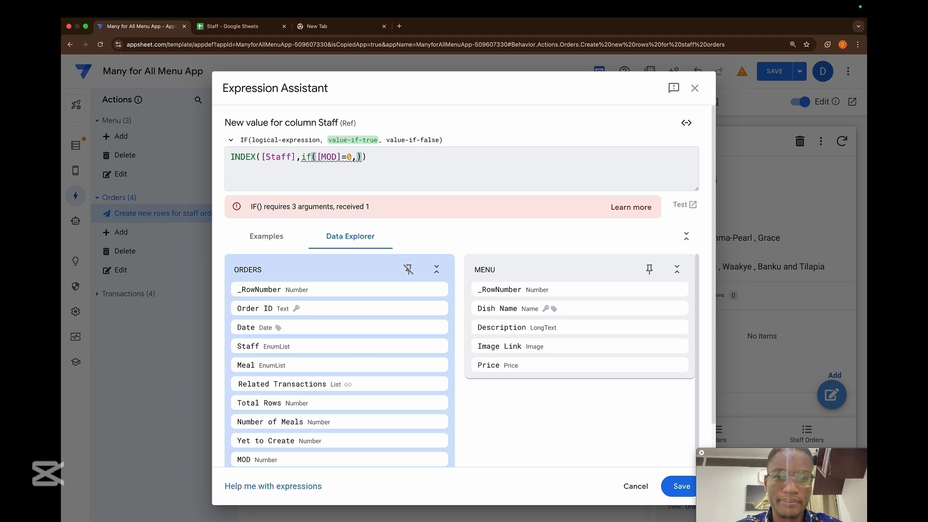
- Insert the list [Related Transactions][Staff] as the IF's value-if-true
text([re)
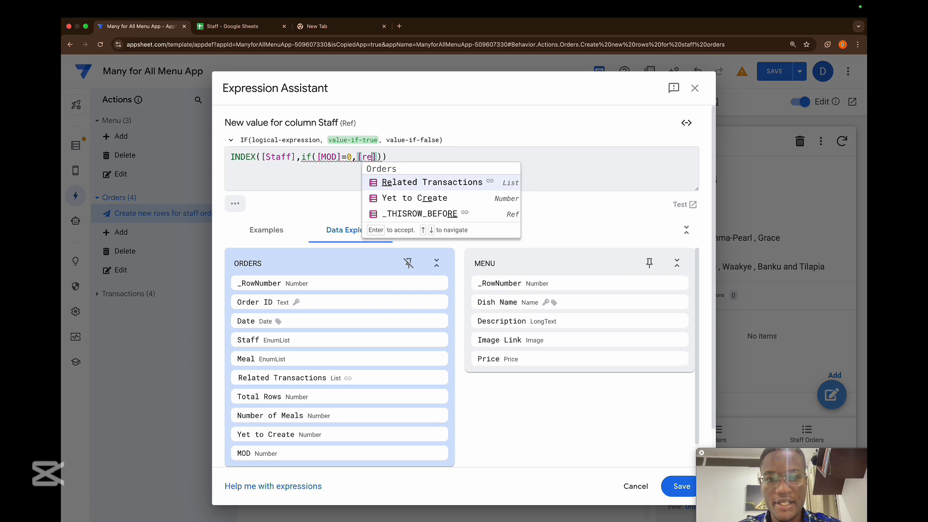
key(Return)
text([st)
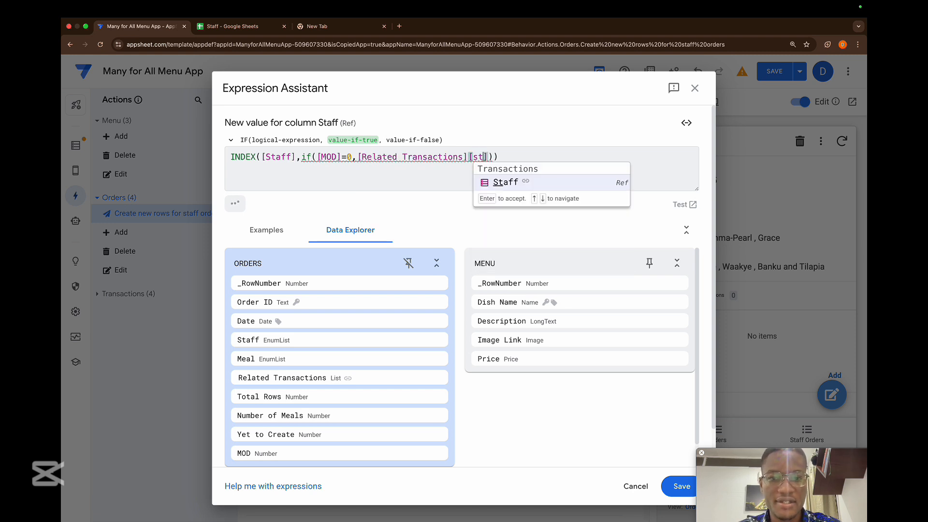
key(Return)
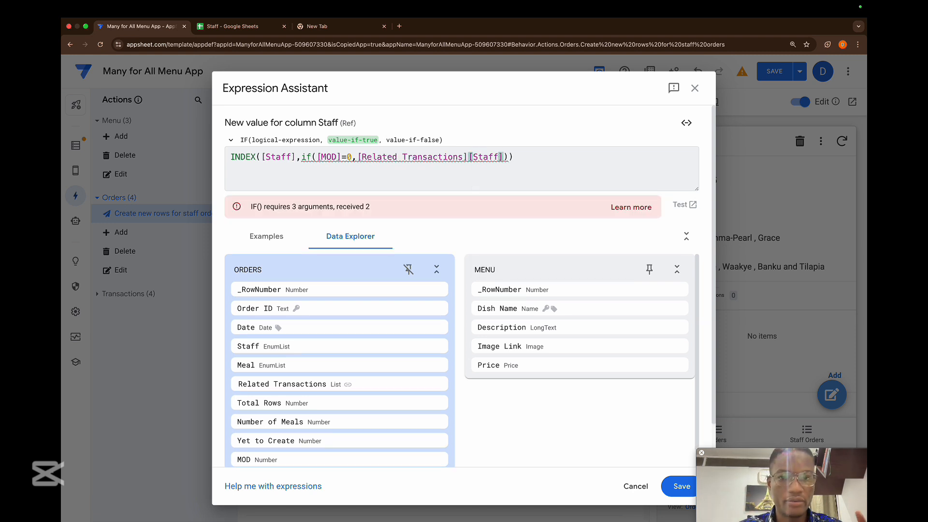
- Wrap the related staff list in count(unique()), add +1, and begin the value-if-false argument
click(356, 158)
text(count()
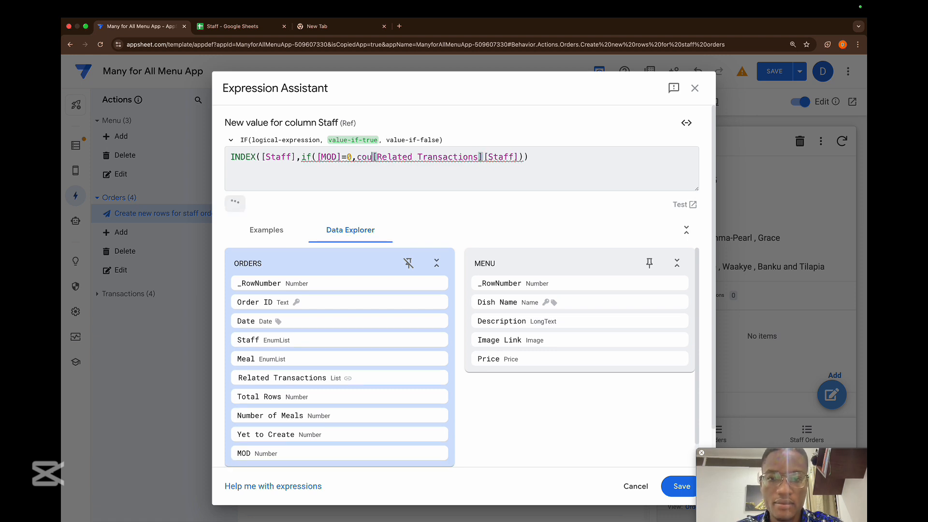
text(unique)
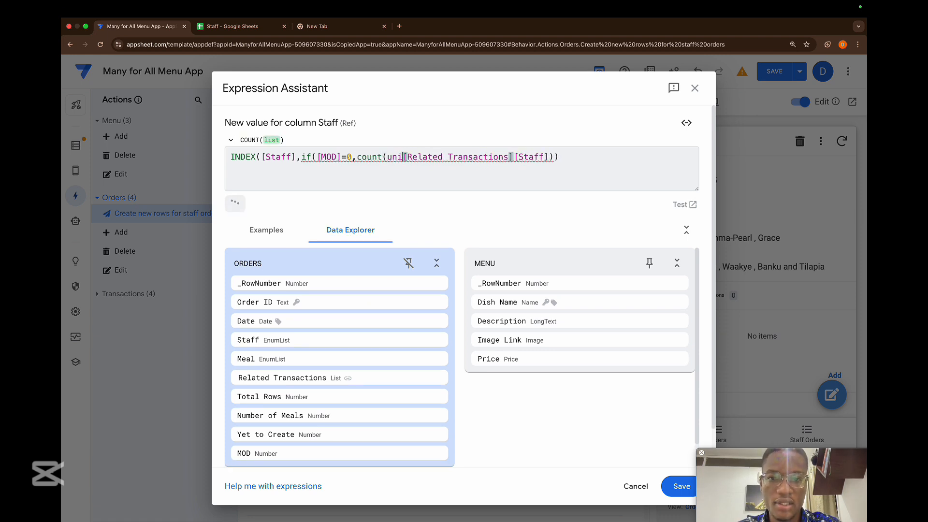
text(()
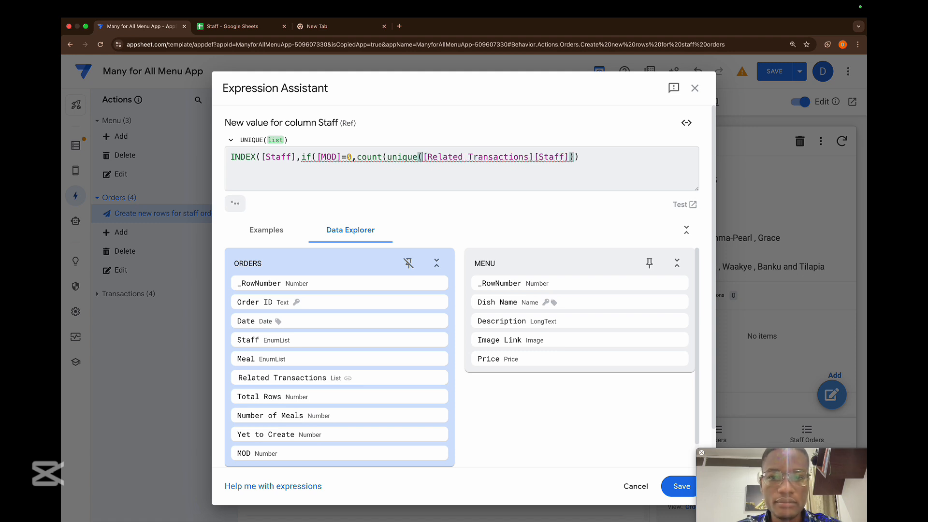
click(576, 156)
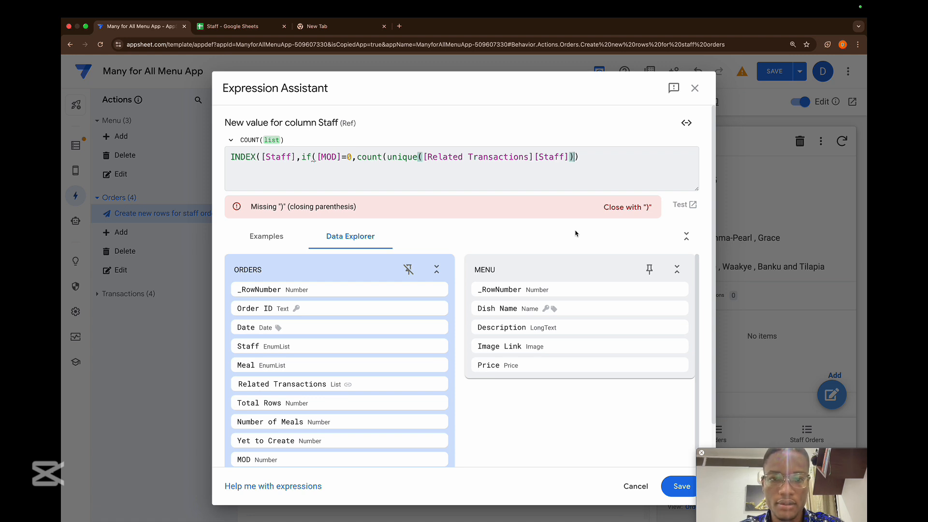
text())
key(BackSpace)
text(+1,)
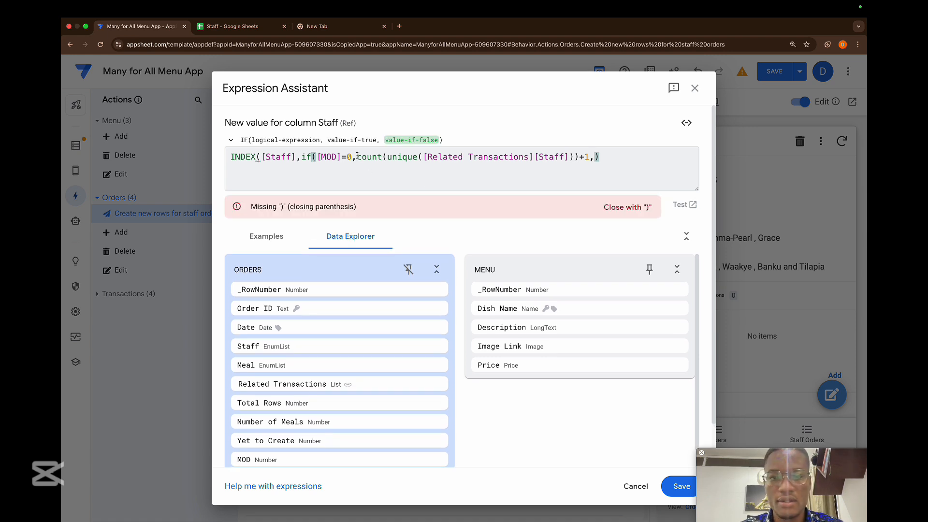
- Copy count(unique([Related Transactions][Staff])) into the value-if-false argument and close the IF and INDEX functions
drag(579, 157, 356, 157)
key(super+c)
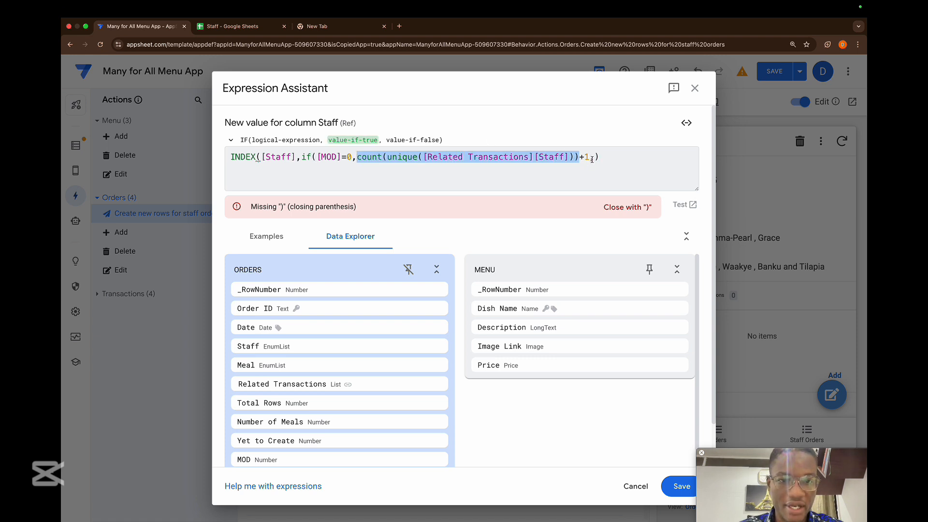
click(592, 159)
key(super+v)
text()))
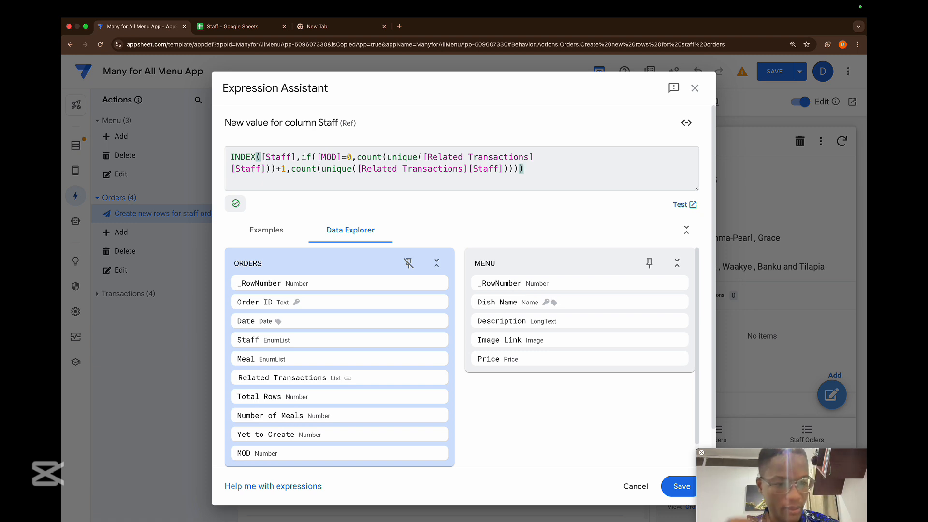
- Check the Staff logic against the MOD table in Google Sheets, and save the Staff expression in AppSheet
click(256, 26)
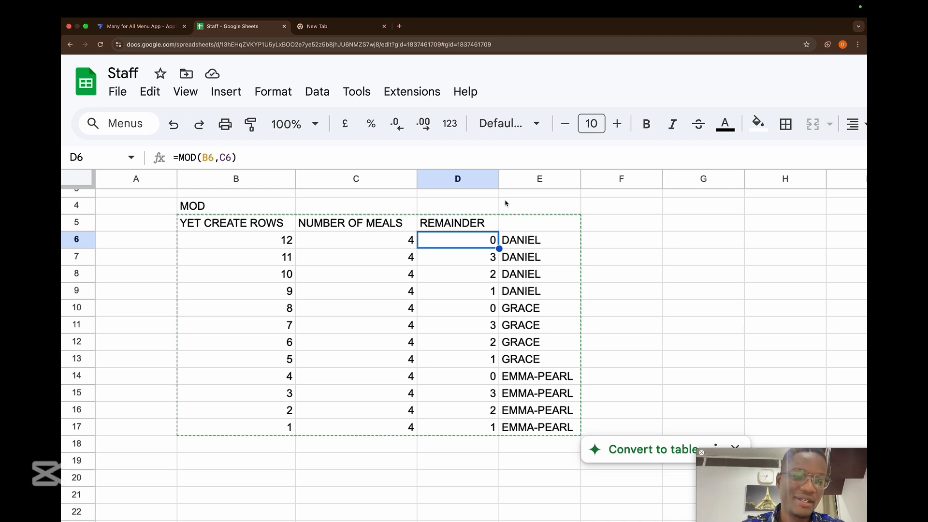
click(147, 28)
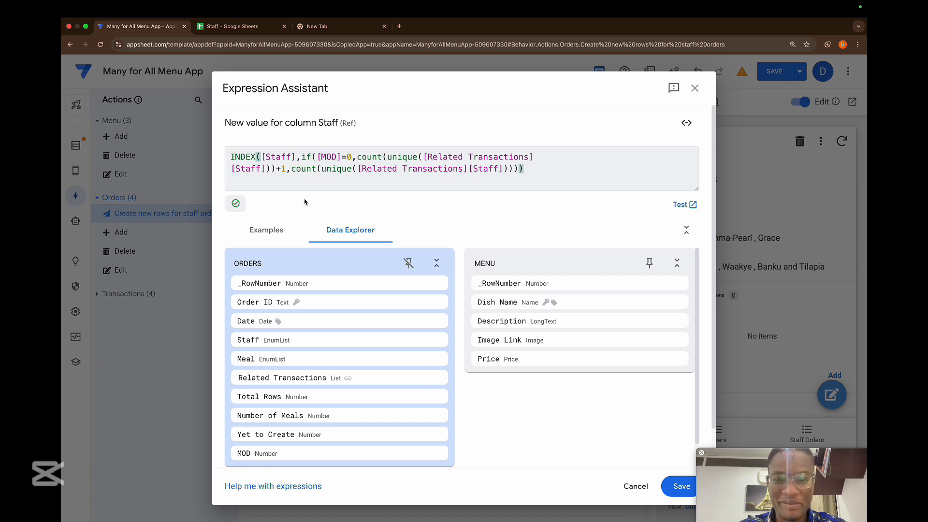
click(680, 491)
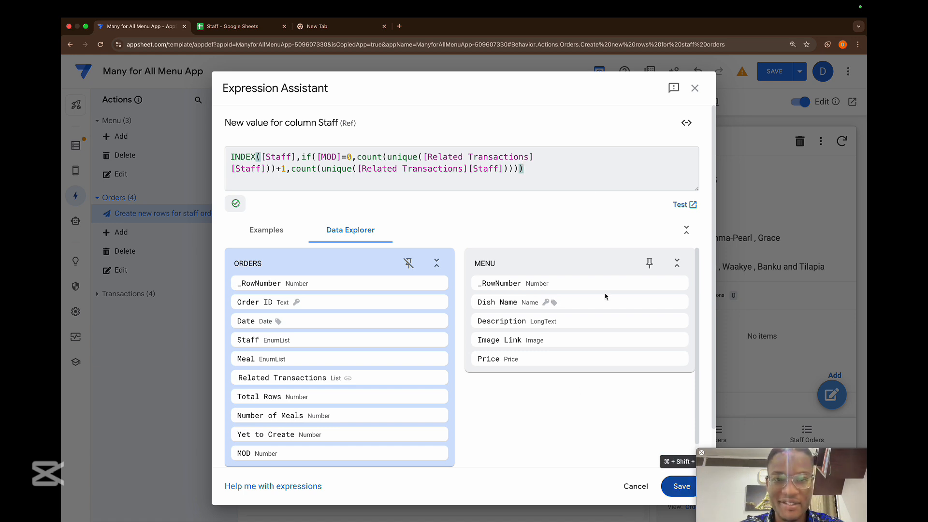
- Add Meal as the fourth column to set and open its expression for editing
click(422, 412)
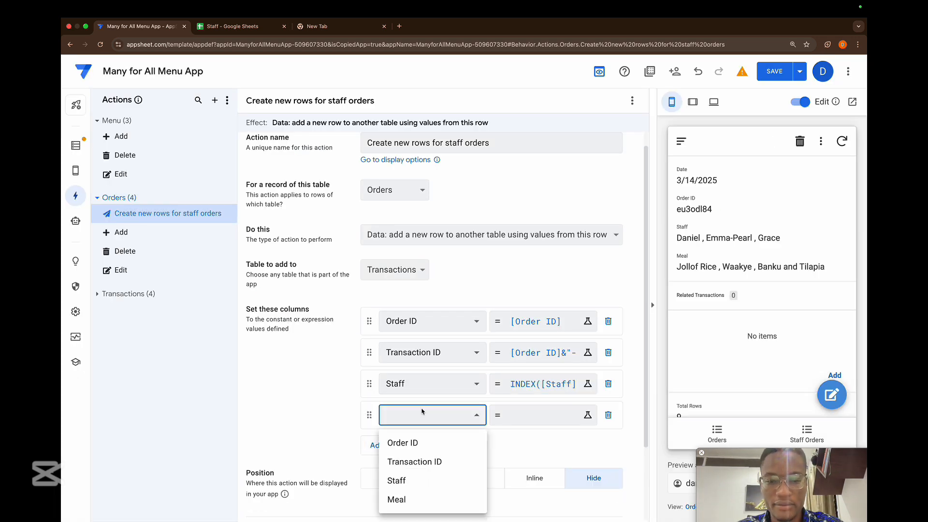
click(419, 503)
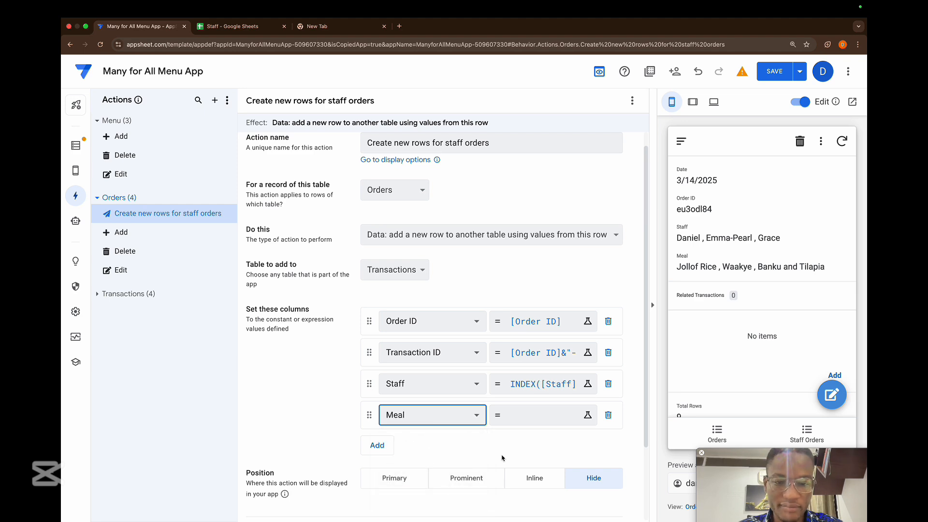
click(516, 422)
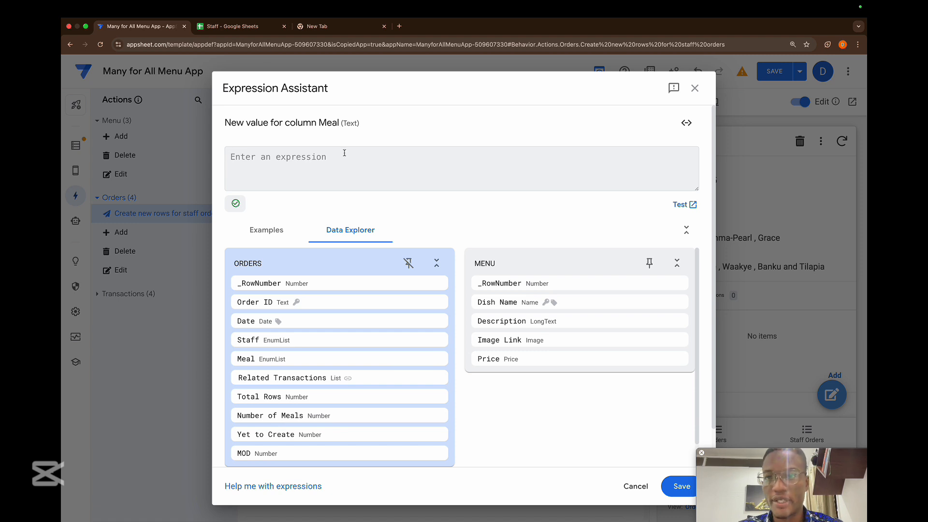
- Switch to the Staff spreadsheet in Google Sheets and examine the first staff member's remainders in D6:D9
click(236, 26)
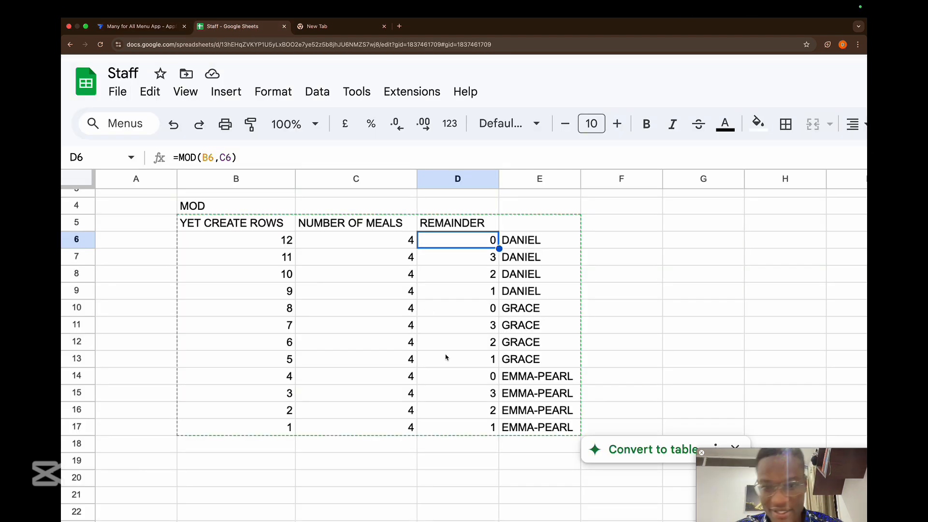
key(shift+Down)
key(shift+Down)
key(shift+Down)
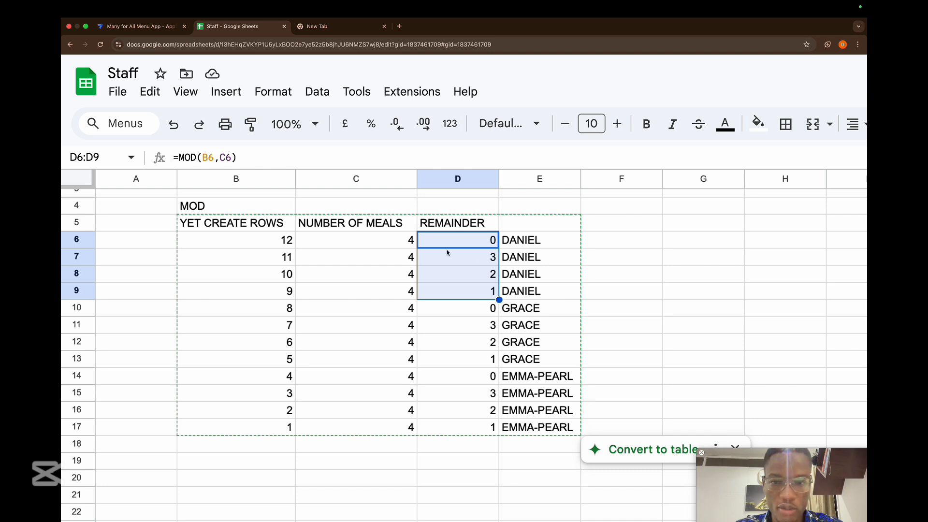
- Set the number of meals in cell C6 of the MOD table to 5
click(395, 243)
text(5)
key(Return)
- Fill the value 5 from C6 down to C17 in the NUMBER OF MEALS column, and undo the fill
key(Up)
key(Up)
key(super+shift+Down)
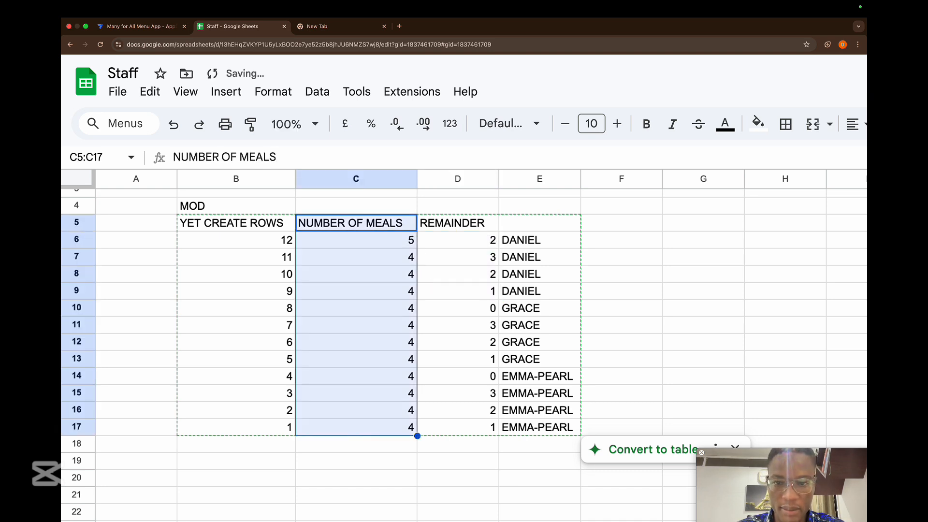
key(Down)
key(super+shift+Down)
key(super+d)
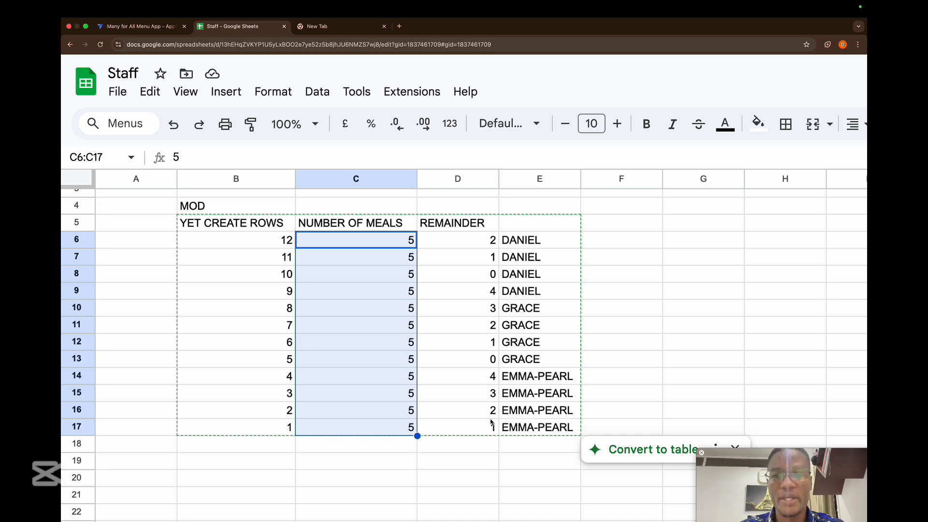
key(super+z)
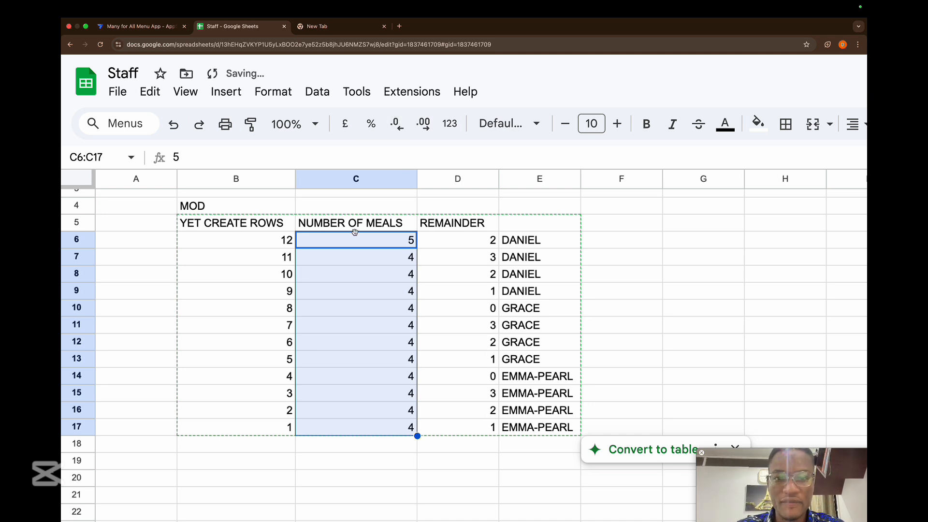
- Undo the number-of-meals change in cell C6 and switch back to the Meal expression in AppSheet
key(super+z)
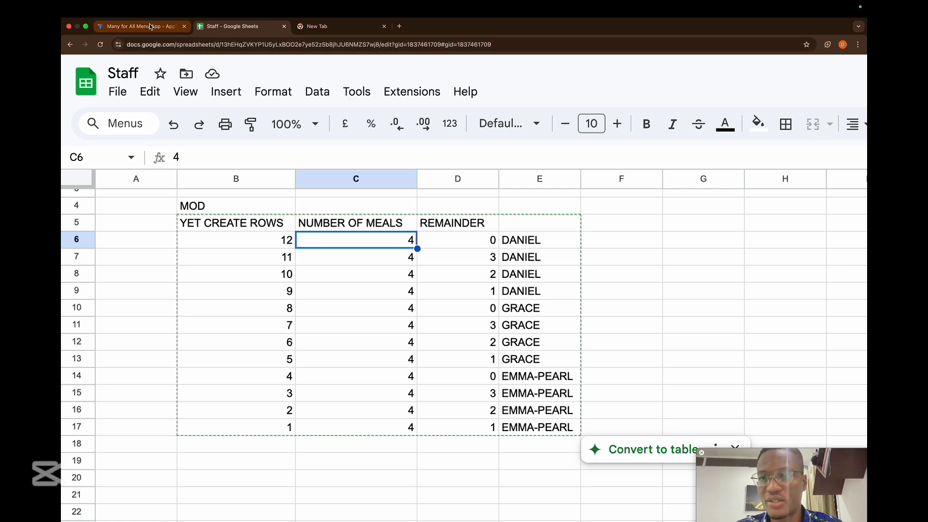
click(138, 26)
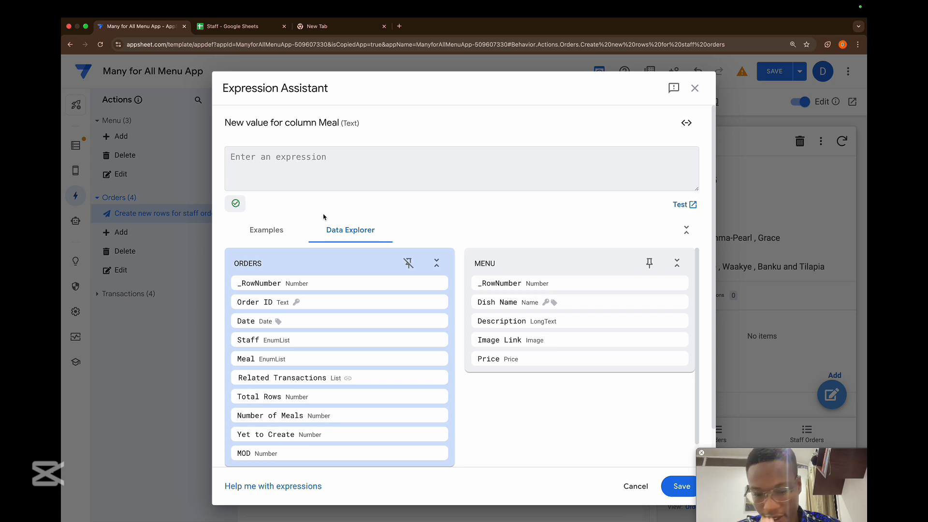
- Set the Meal column's value to the expression index([Meal],[MOD]+1) and save it
text(index)
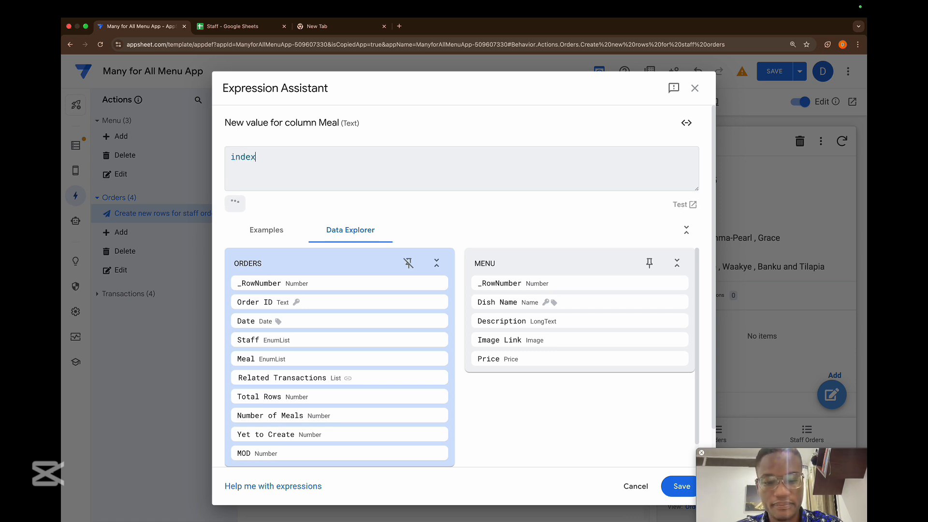
text(([me)
key(Return)
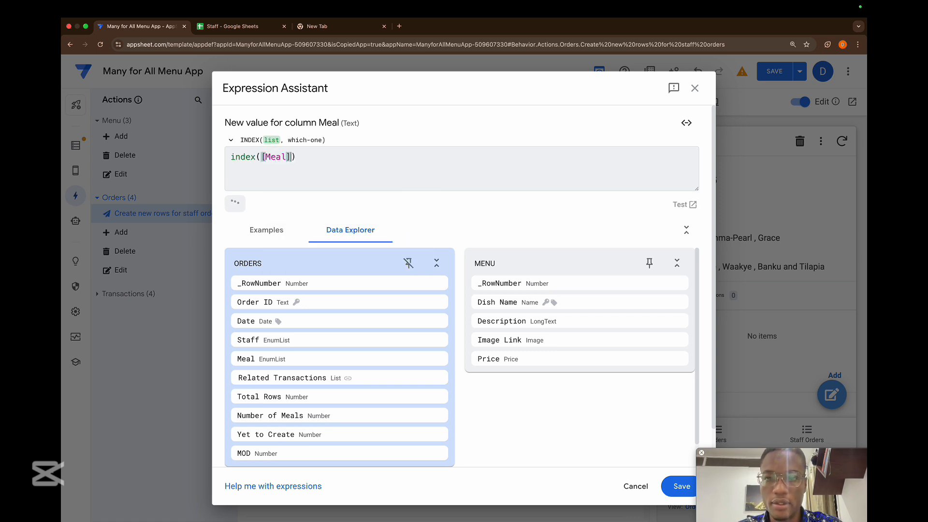
text(,)
text([mo)
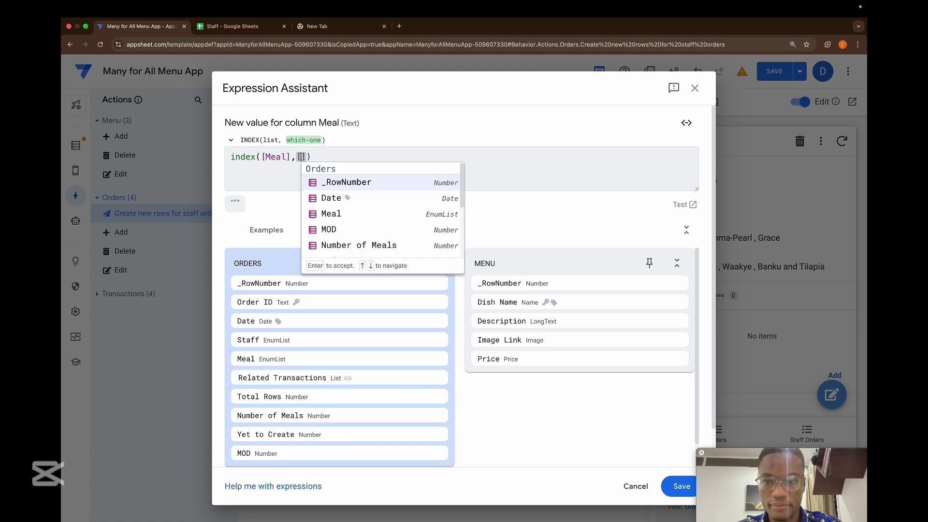
key(Return)
text(+1)
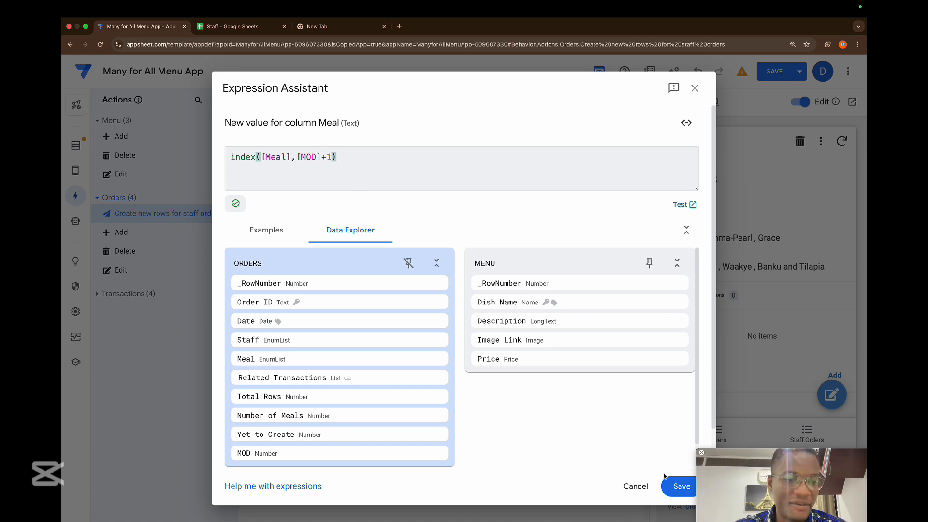
click(674, 486)
scroll(531, 443, down, 2)
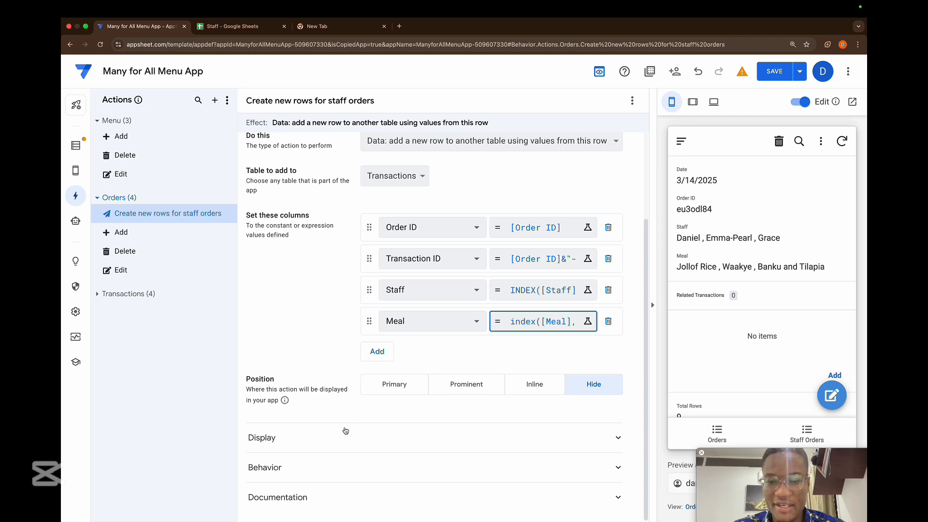
click(377, 353)
click(425, 357)
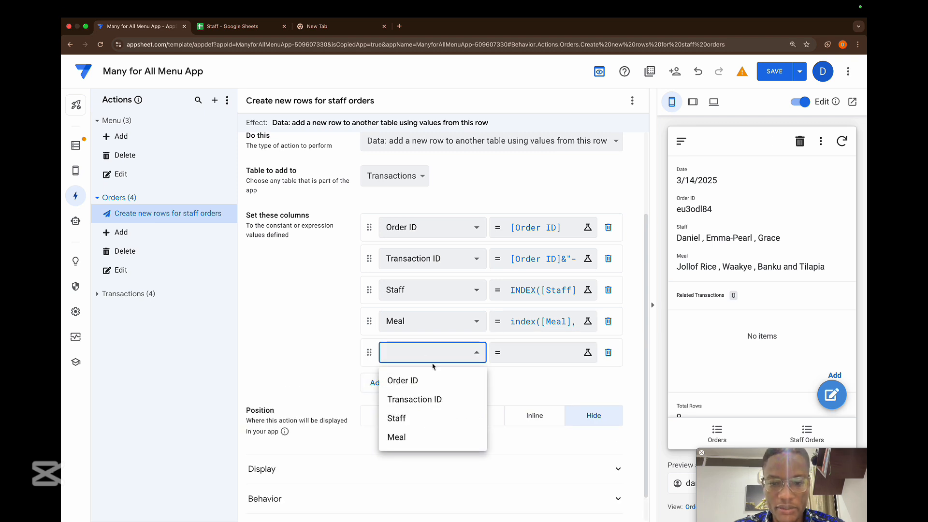
click(609, 355)
click(609, 354)
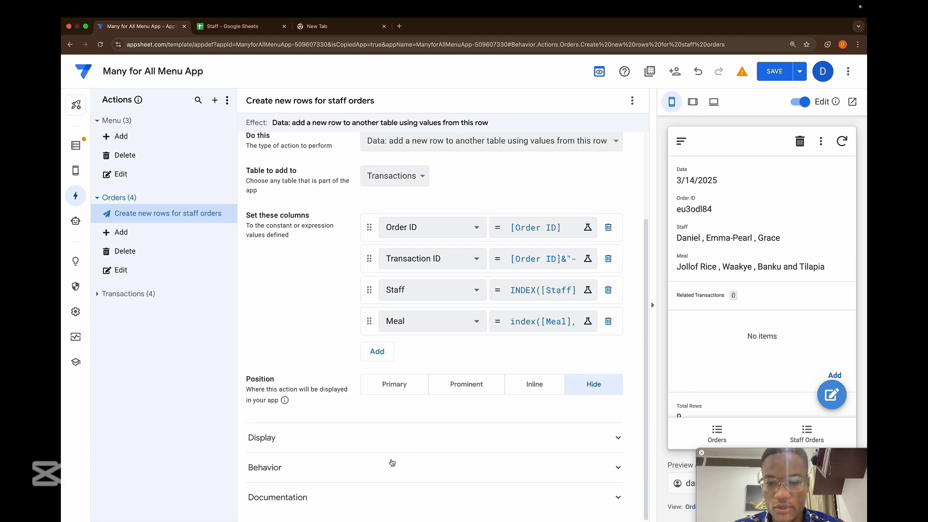
- Replace the condition in the action's behavior settings with [Total Rows]>count([Related Transactions])
click(377, 473)
scroll(441, 433, down, 3)
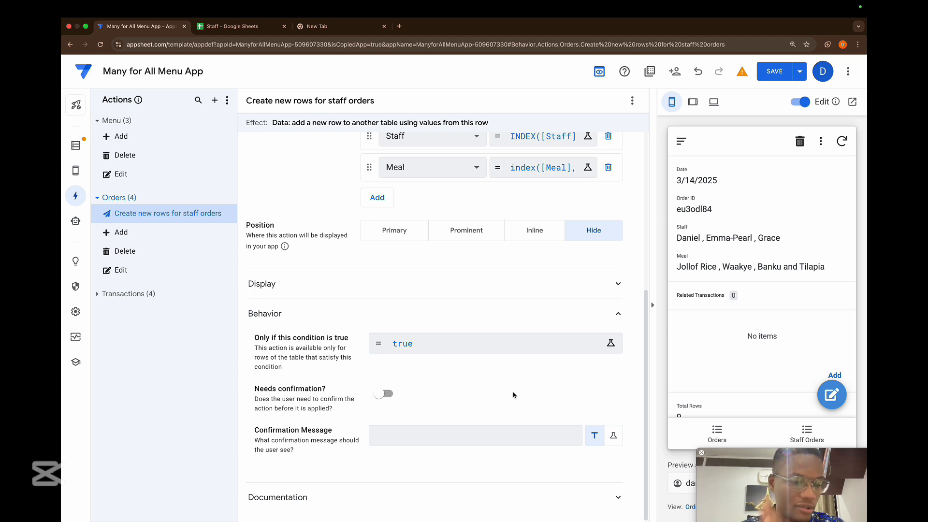
click(551, 344)
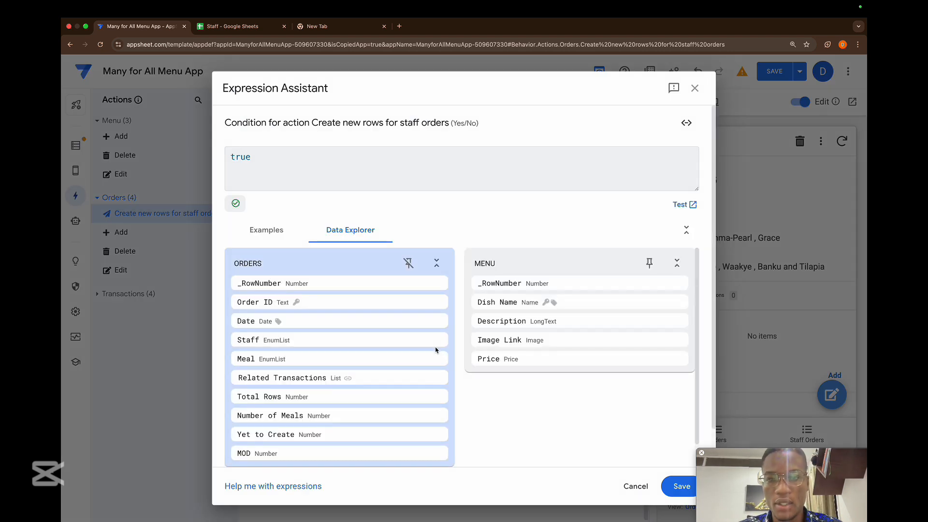
key(super+a)
key(BackSpace)
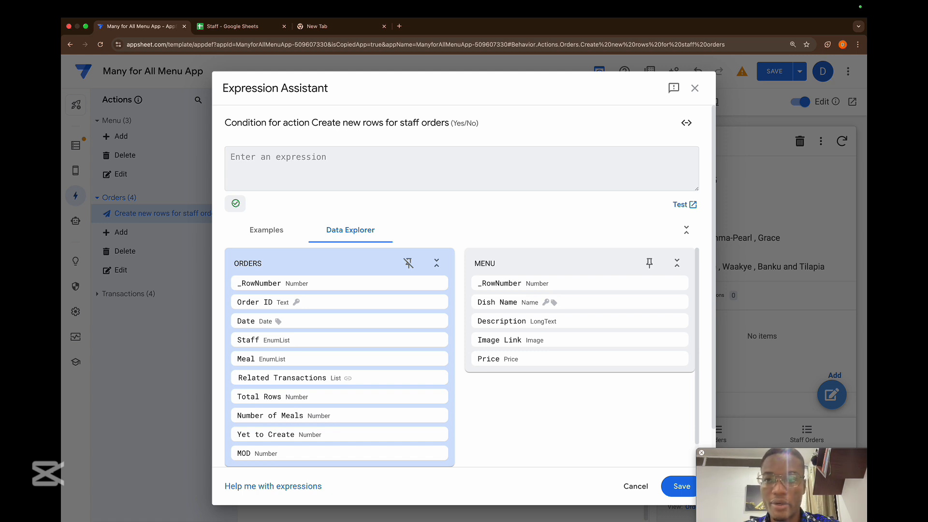
text([T)
key(Return)
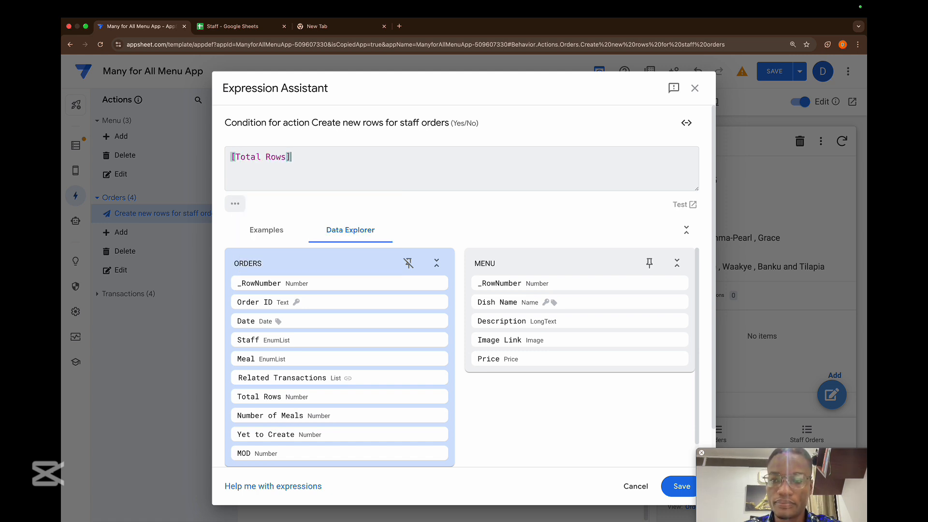
text(>)
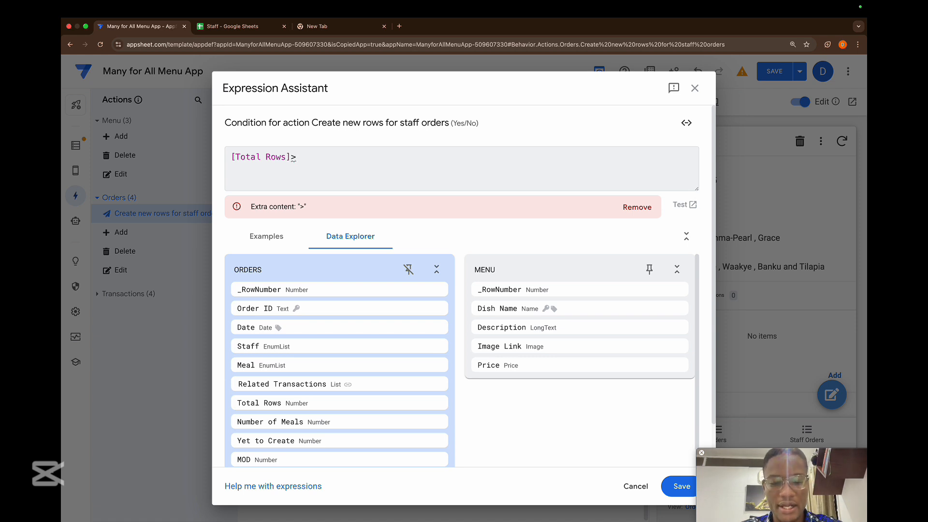
text(count)
text(([rel)
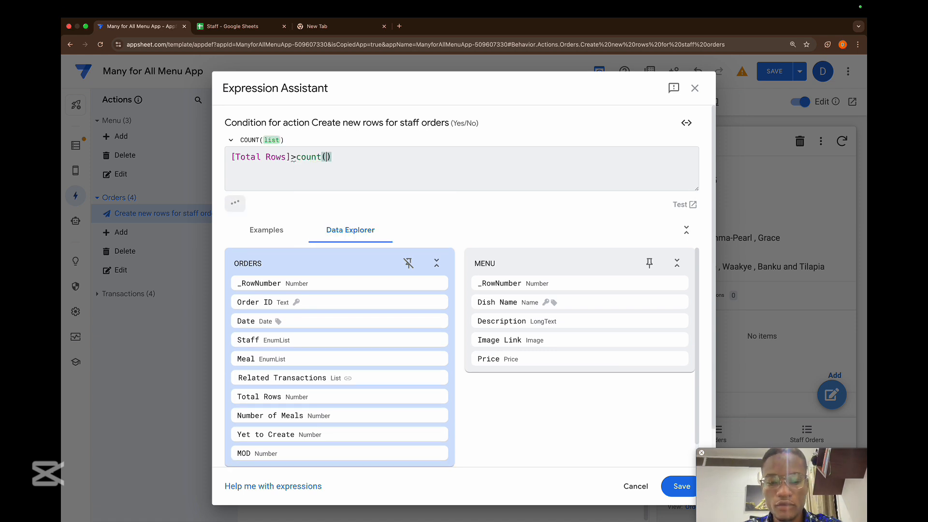
key(Return)
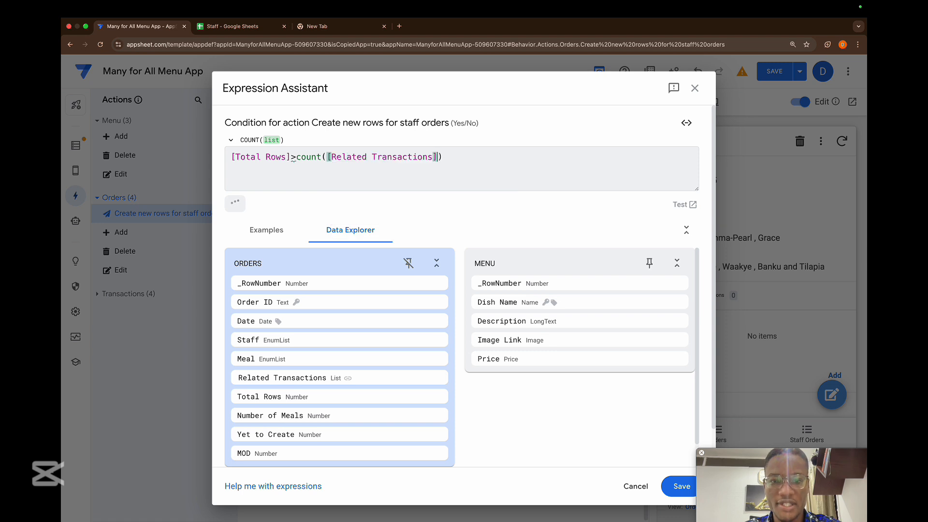
- Extend the counted list in the condition to [Related Transactions][Order ID] and save the expression
text([st)
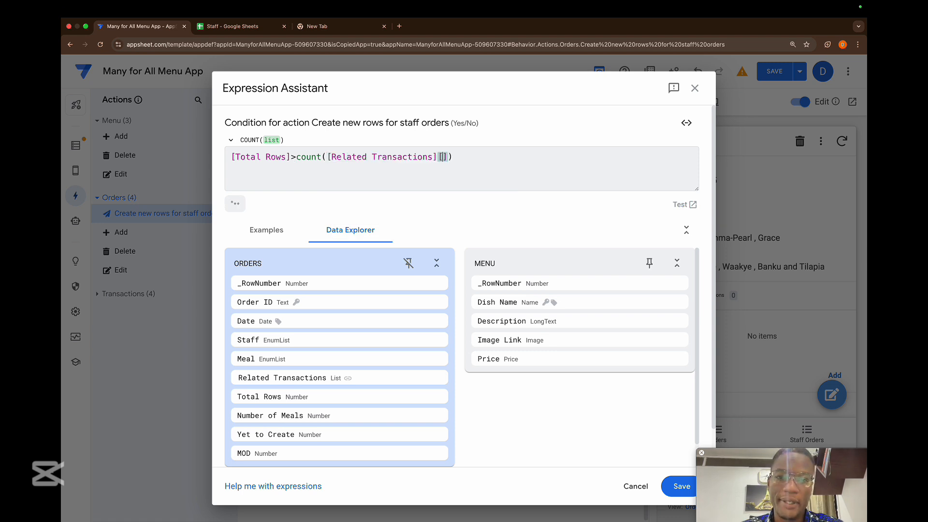
key(Return)
key(BackSpace)
key(BackSpace)
key(BackSpace)
key(BackSpace)
key(BackSpace)
key(BackSpace)
text(ord)
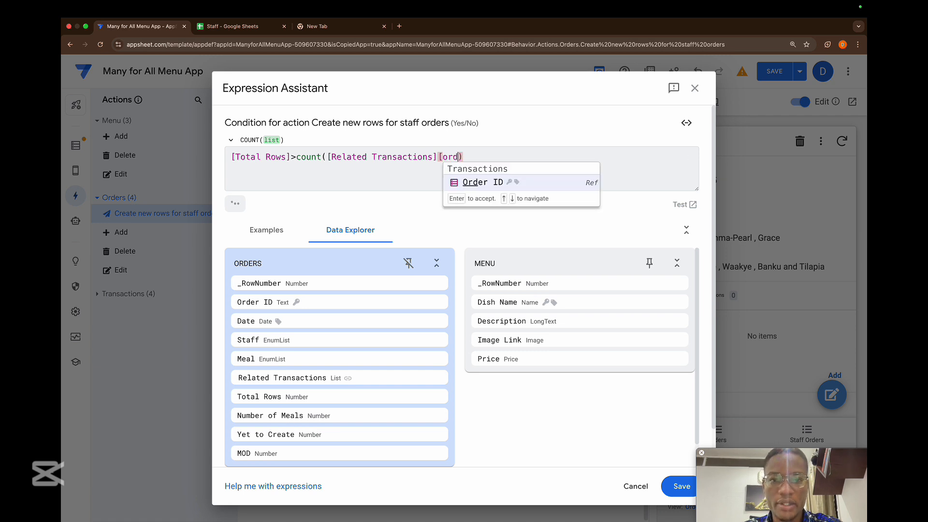
key(Return)
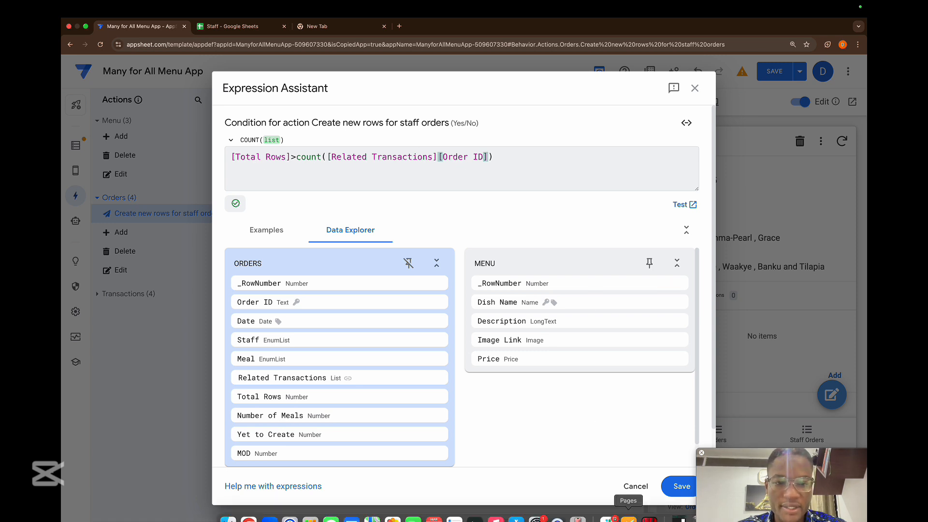
click(681, 489)
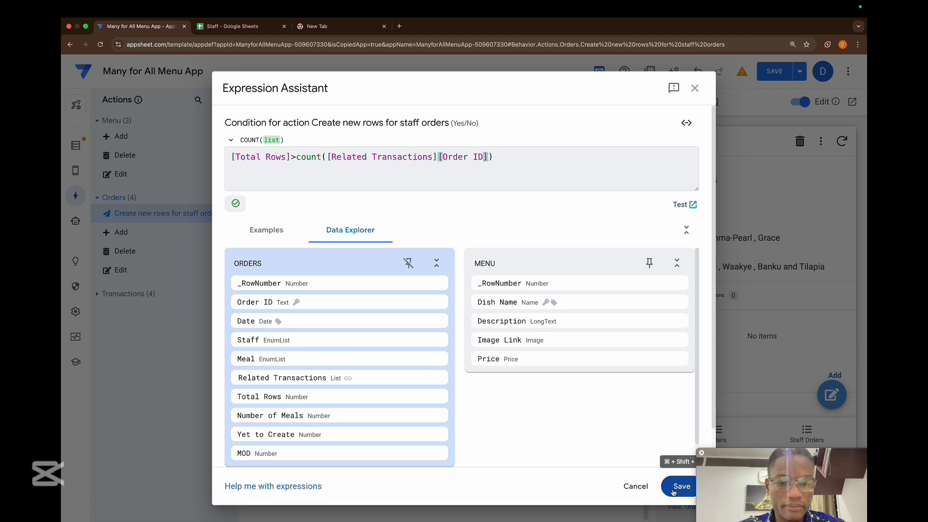
- Duplicate the Create new rows for staff orders action and name the copy "Create new rows for staff orders - Loop"
scroll(554, 223, up, 6)
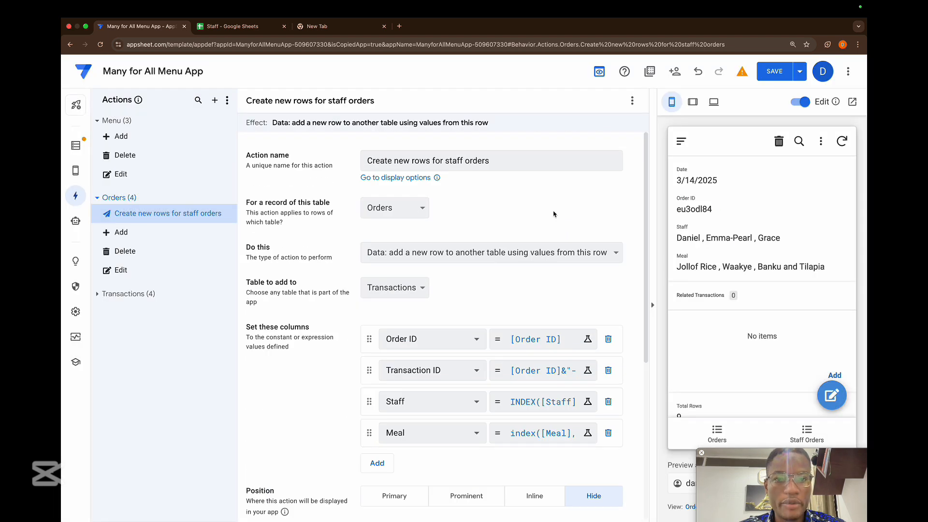
click(633, 101)
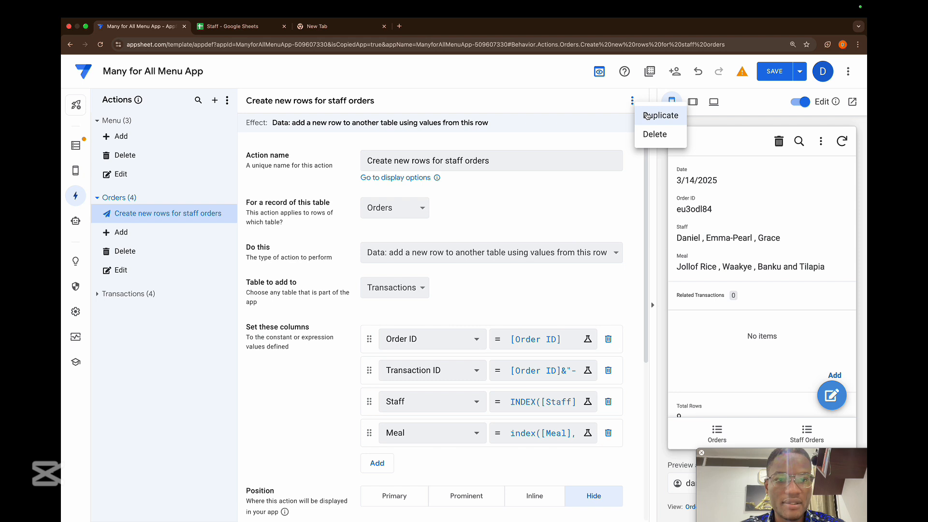
click(648, 116)
click(506, 165)
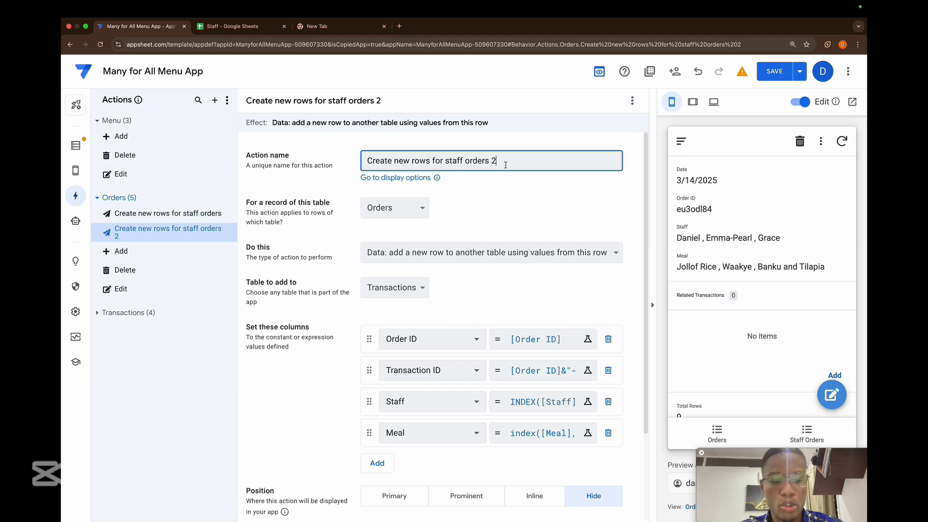
click(543, 191)
- Make the Loop action a "Grouped: execute a sequence of actions" type and add Create new rows for staff orders to its sequence
scroll(508, 237, down, 1)
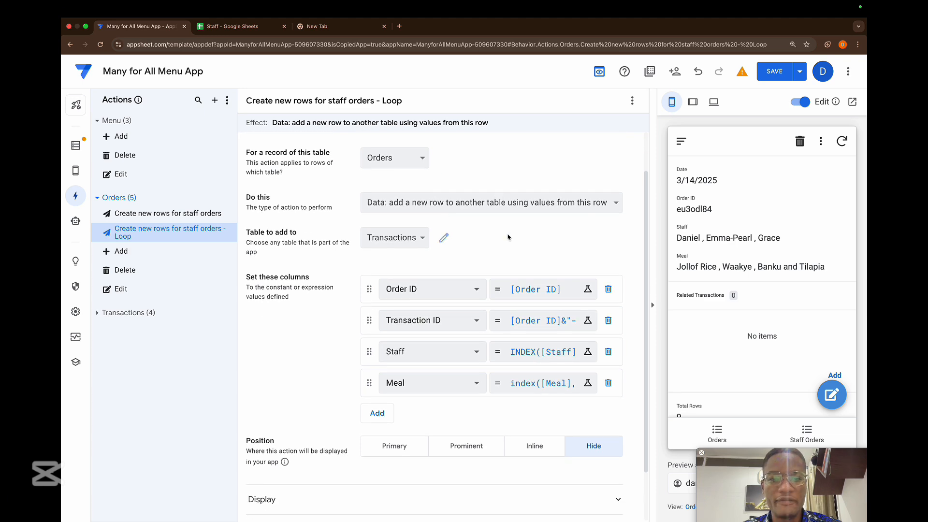
click(488, 203)
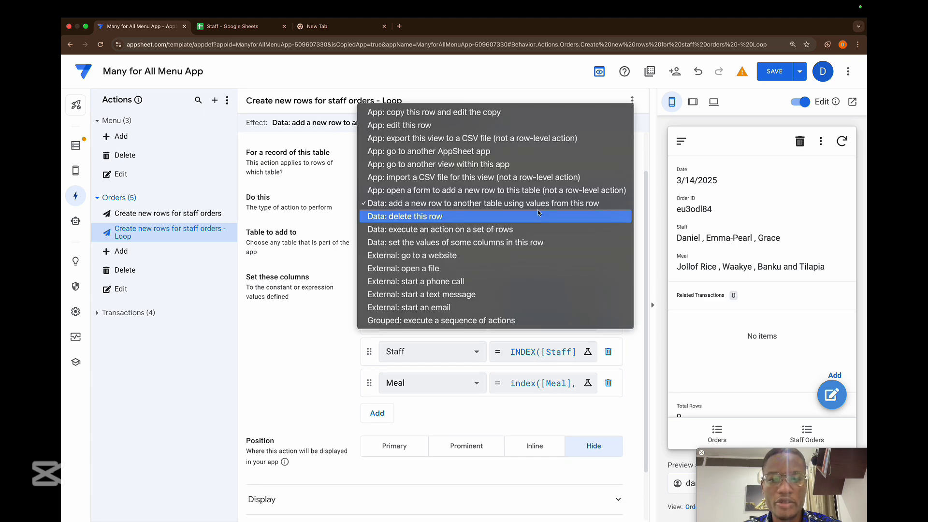
click(442, 321)
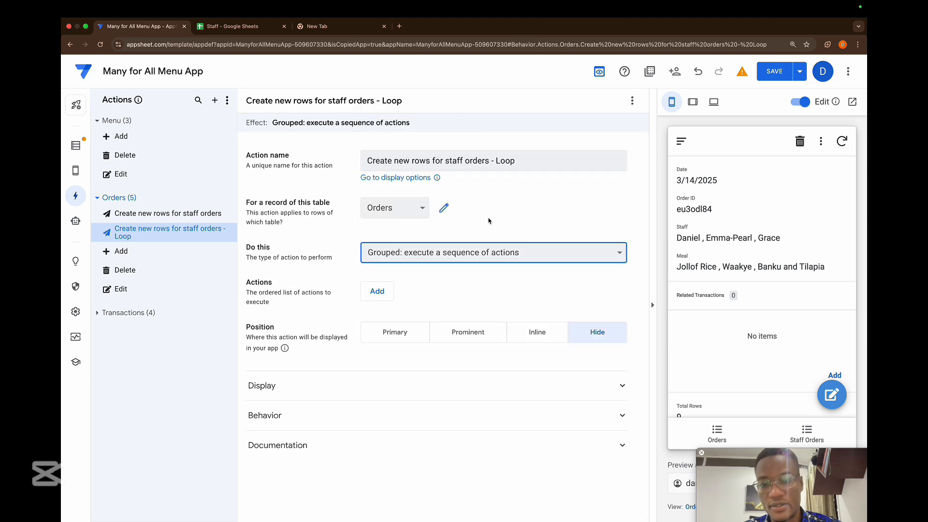
click(379, 291)
click(429, 293)
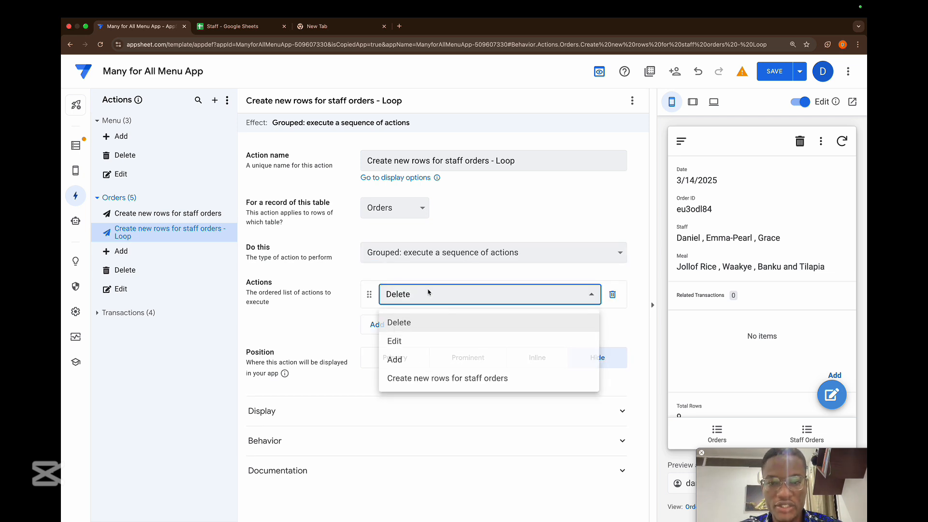
click(425, 379)
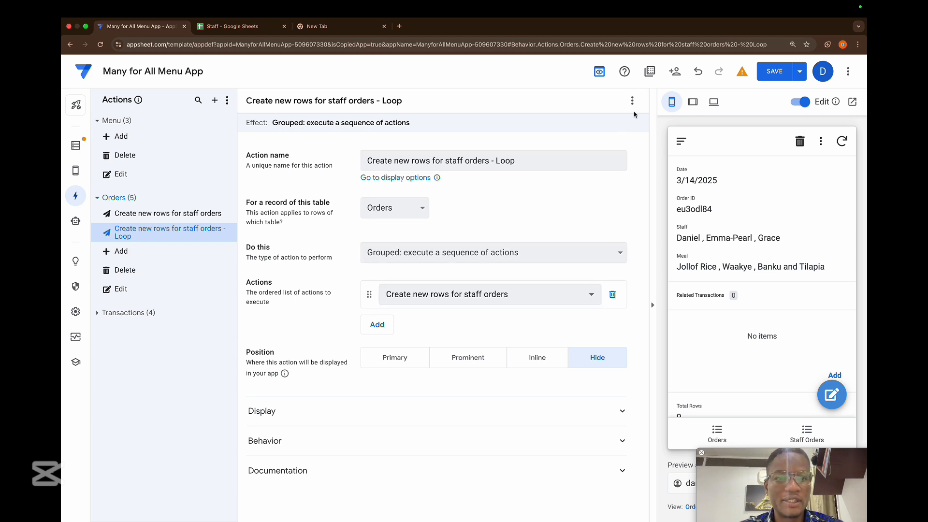
- Duplicate the Loop action and name the copy "Create new rows for staff orders - Repeat"
click(632, 100)
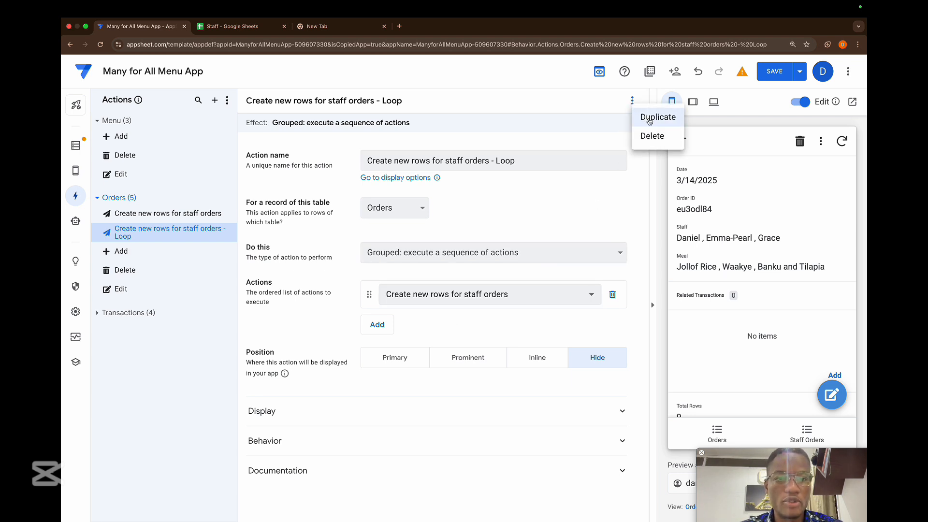
click(650, 118)
click(532, 164)
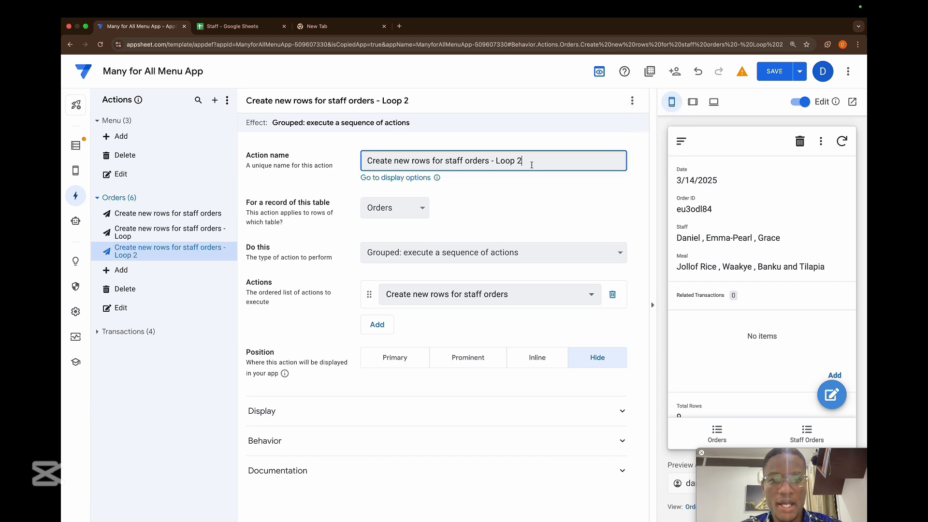
text(Rea)
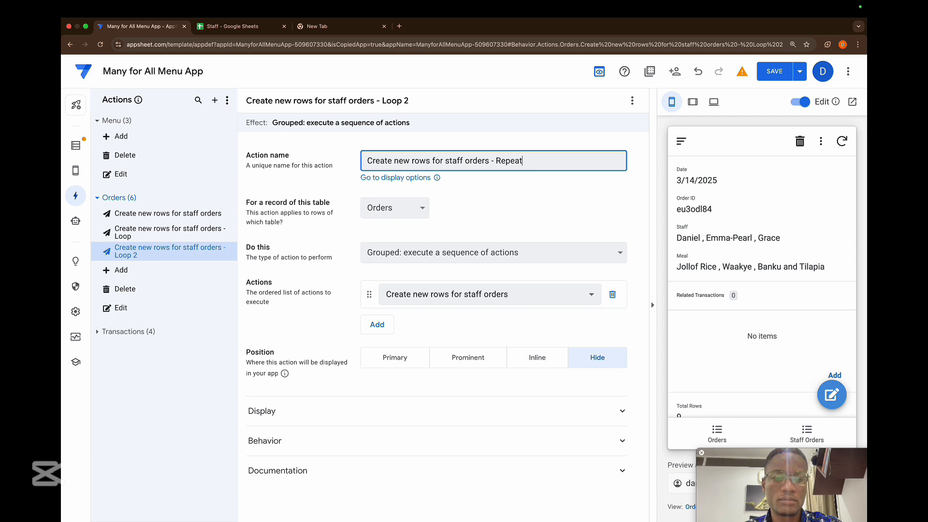
click(575, 195)
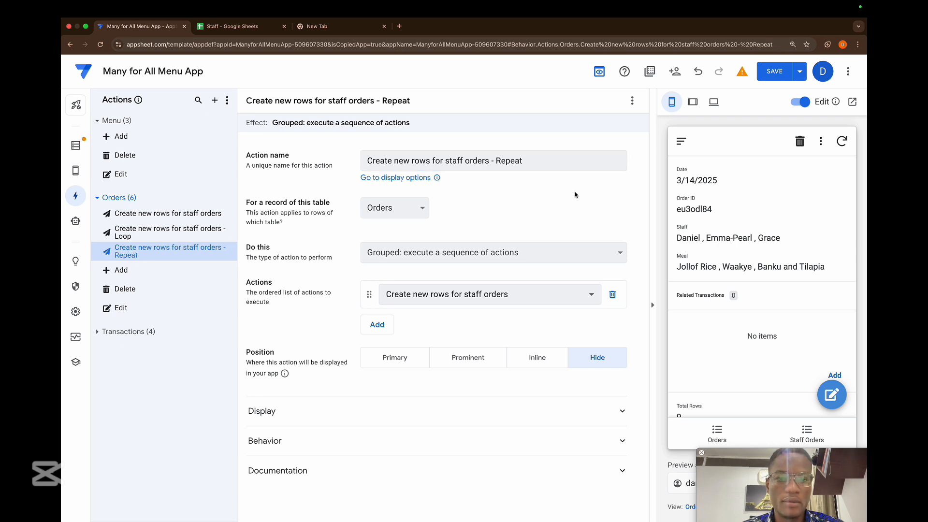
- Set the Repeat action to "Data: execute an action on a set of rows" with Orders as the referenced table
click(472, 247)
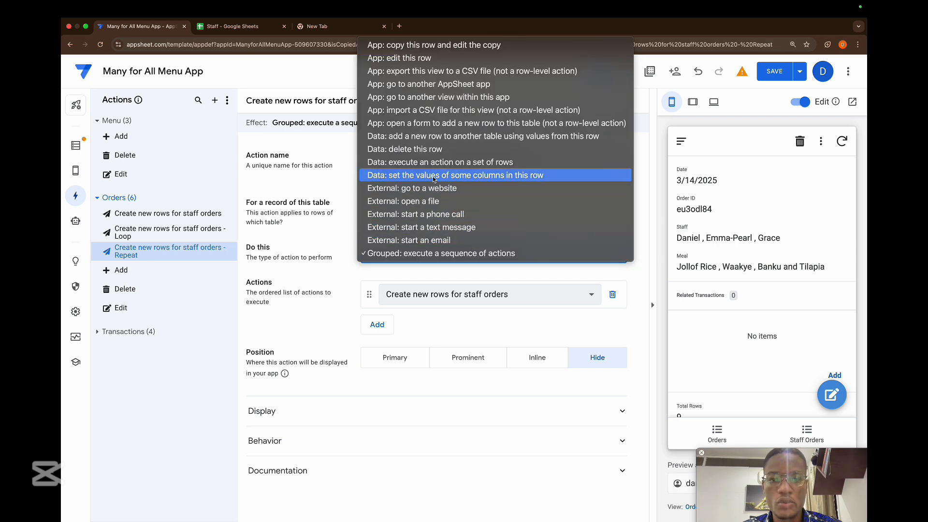
click(458, 162)
click(417, 288)
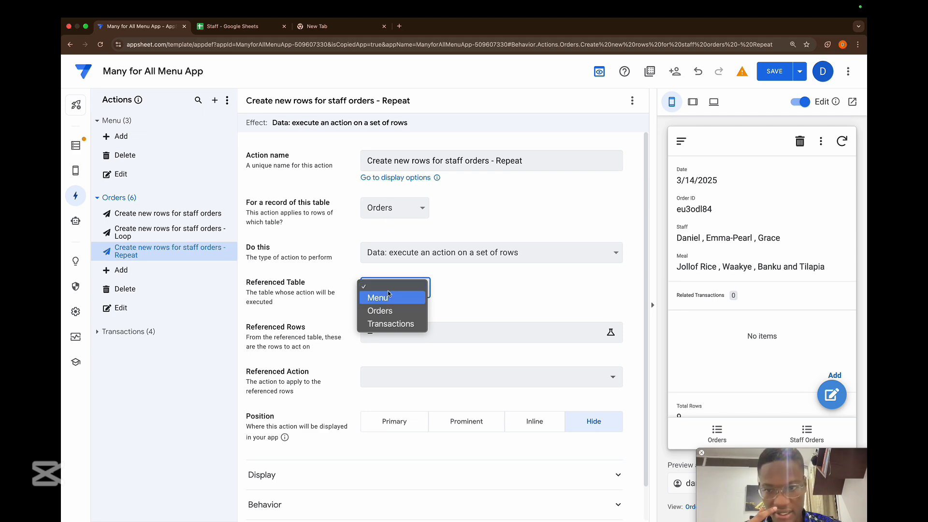
click(393, 311)
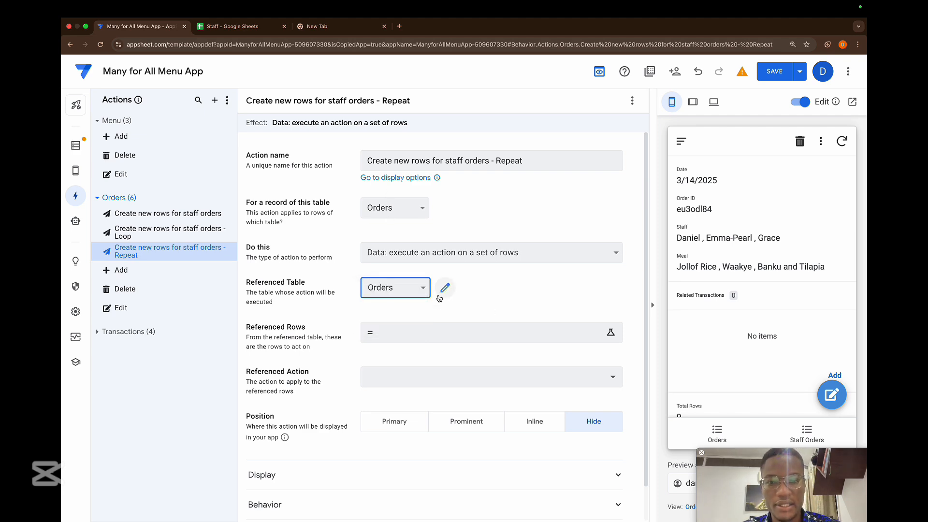
- Write LIST([_thisrow]) as the referenced-rows expression of the Create new rows for staff orders - Repeat action
click(412, 333)
text(list)
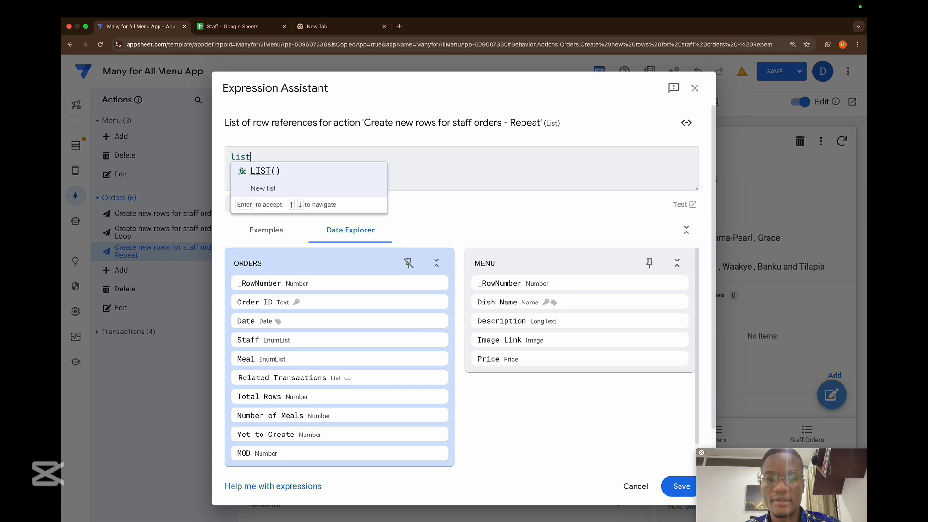
key(Return)
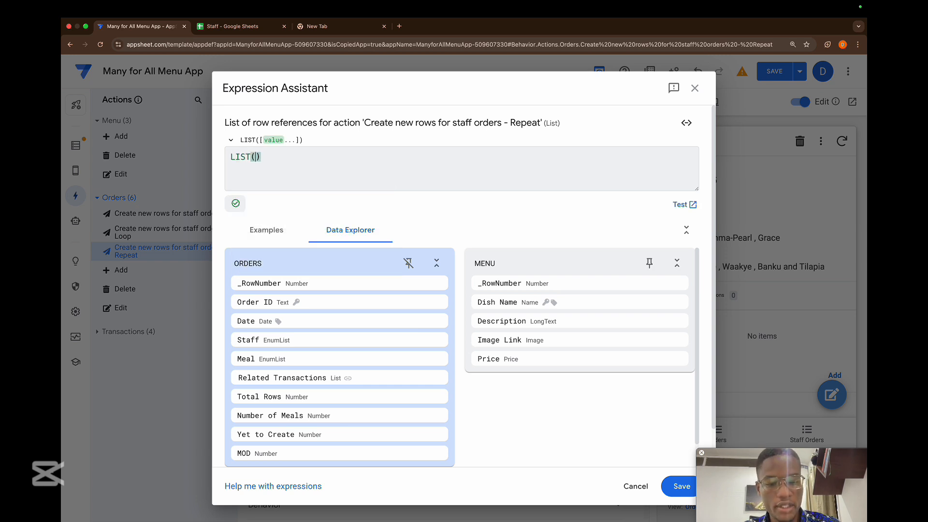
text([_+t)
key(BackSpace)
key(BackSpace)
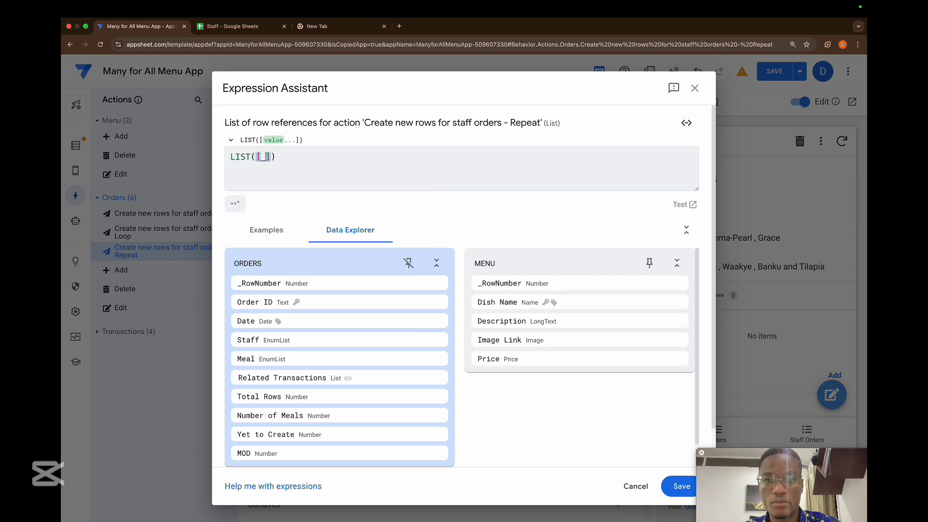
text(this)
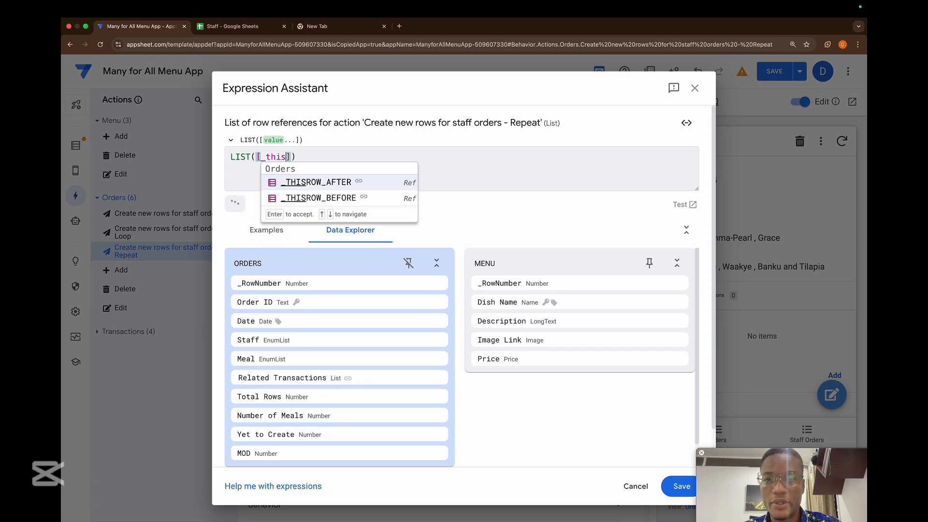
text(Row)
key(BackSpace)
key(BackSpace)
key(BackSpace)
key(BackSpace)
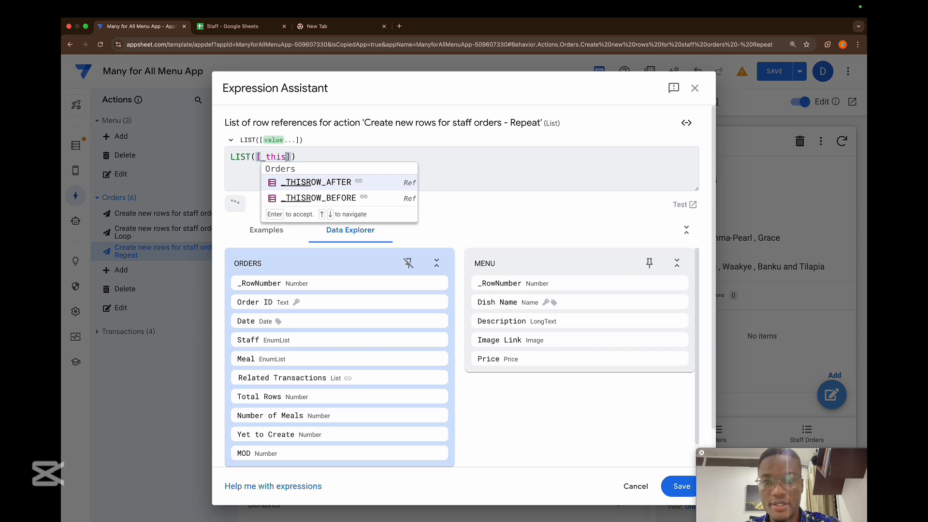
text(srow)
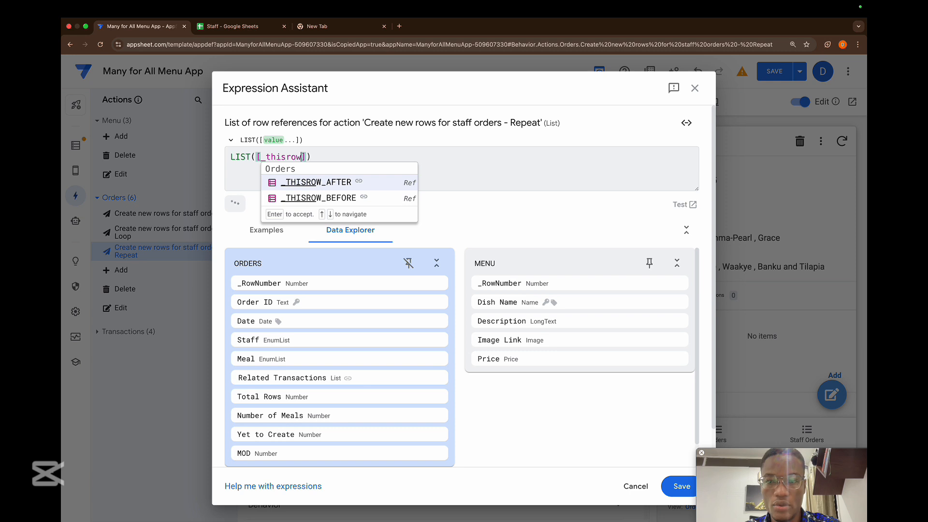
key(Right)
key(Right)
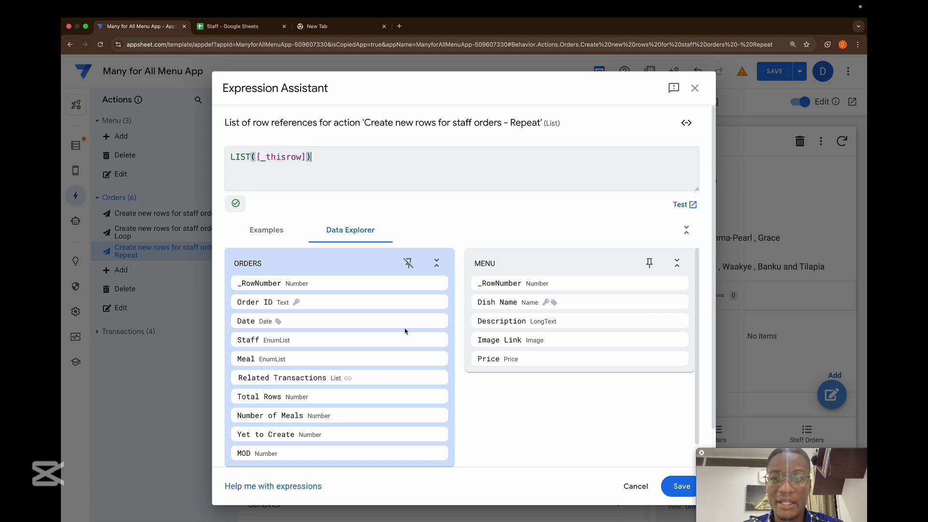
- Save the referenced-rows expression and set the Repeat action's referenced action to Create new rows for staff orders - Loop
drag(305, 156, 259, 156)
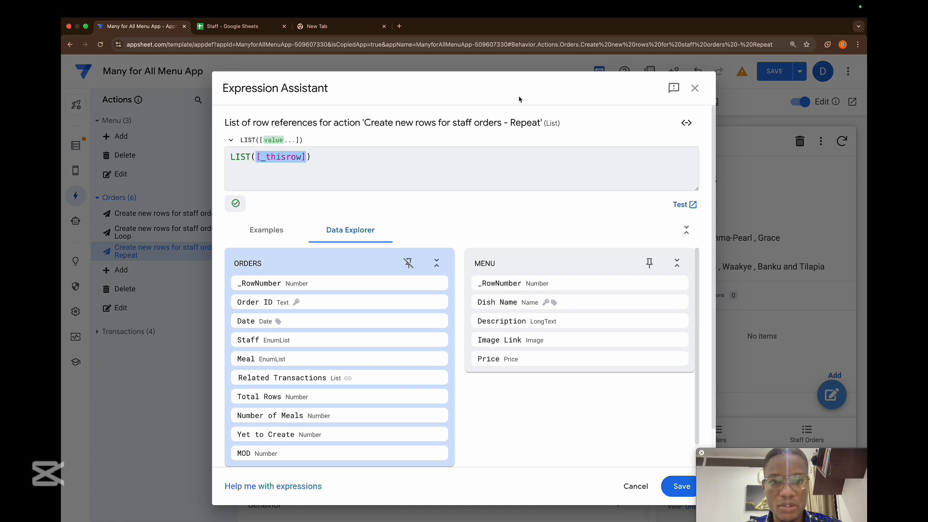
drag(545, 121, 562, 125)
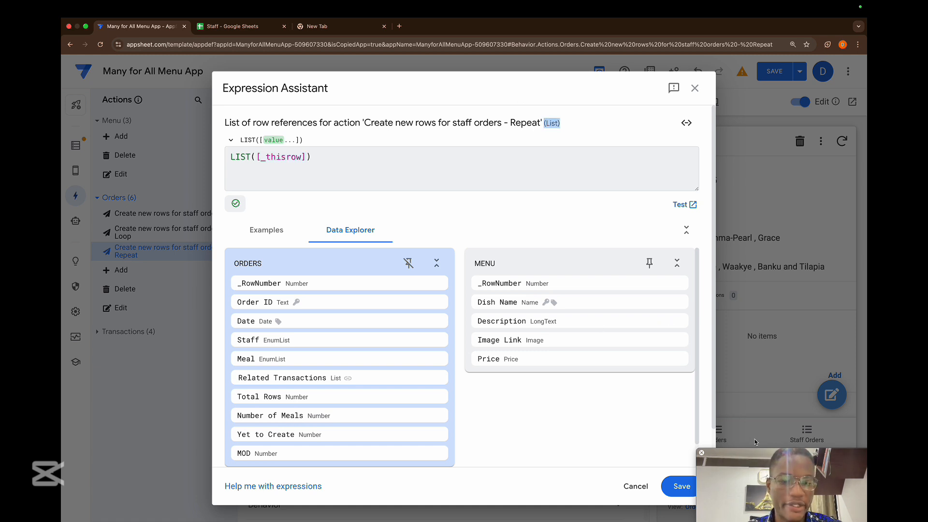
click(682, 487)
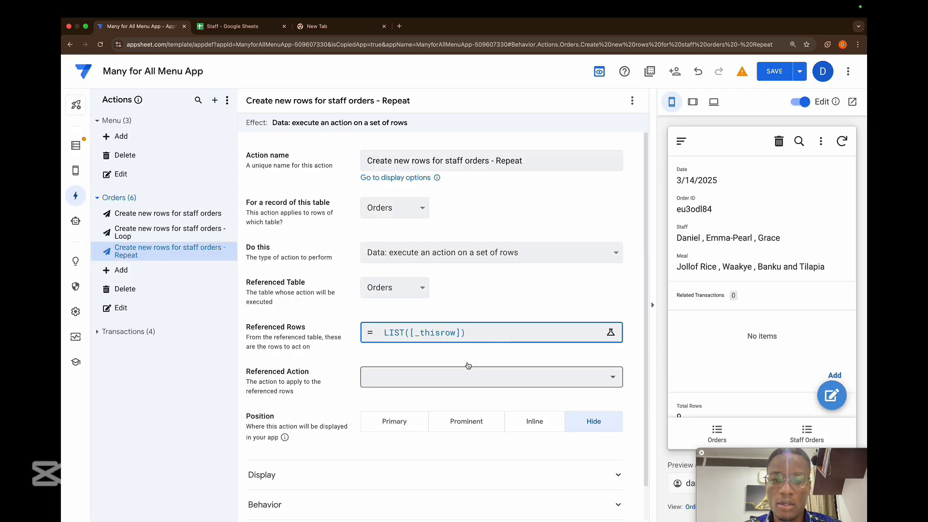
click(454, 379)
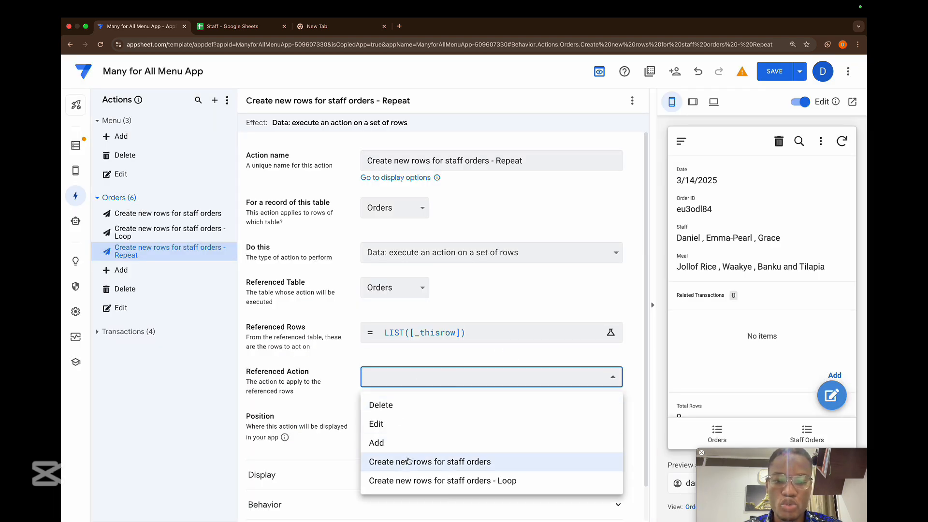
click(425, 481)
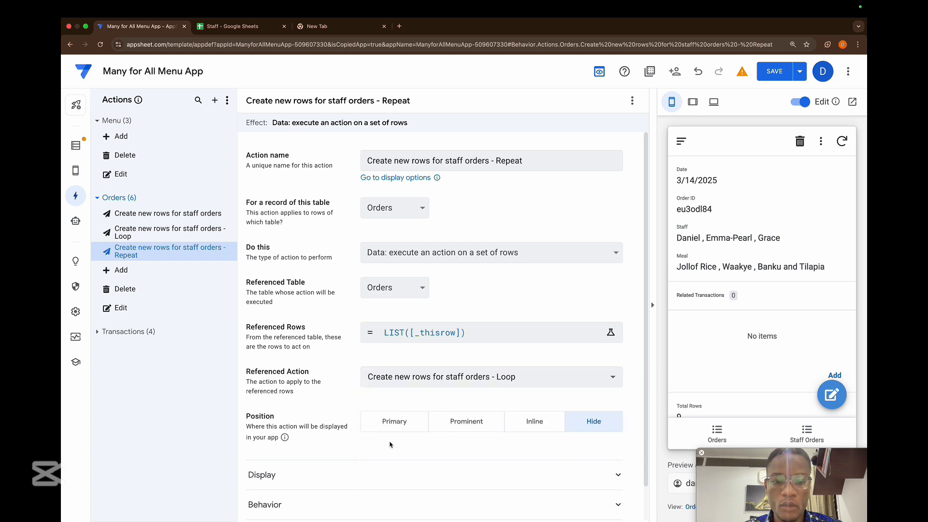
- Add Create new rows for staff orders - Repeat as the second action in the Loop action's sequence and save the app
click(165, 230)
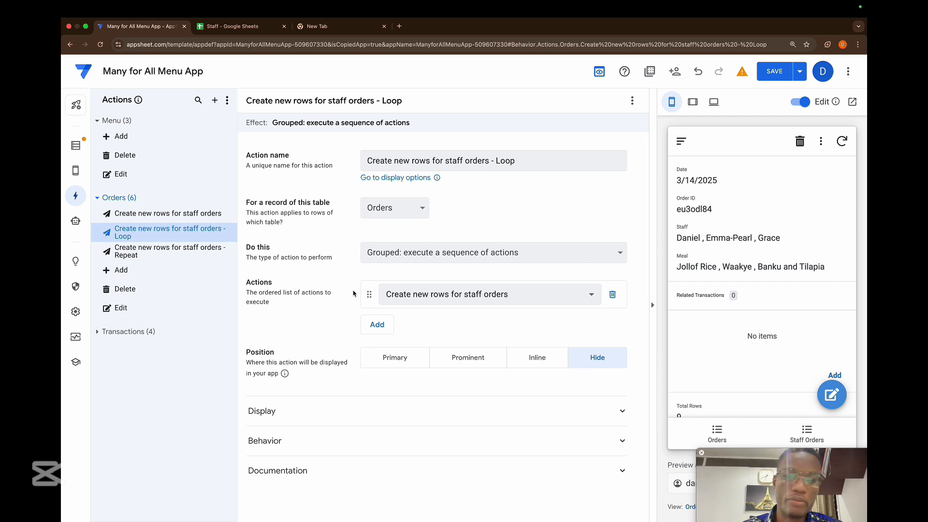
click(375, 324)
click(415, 325)
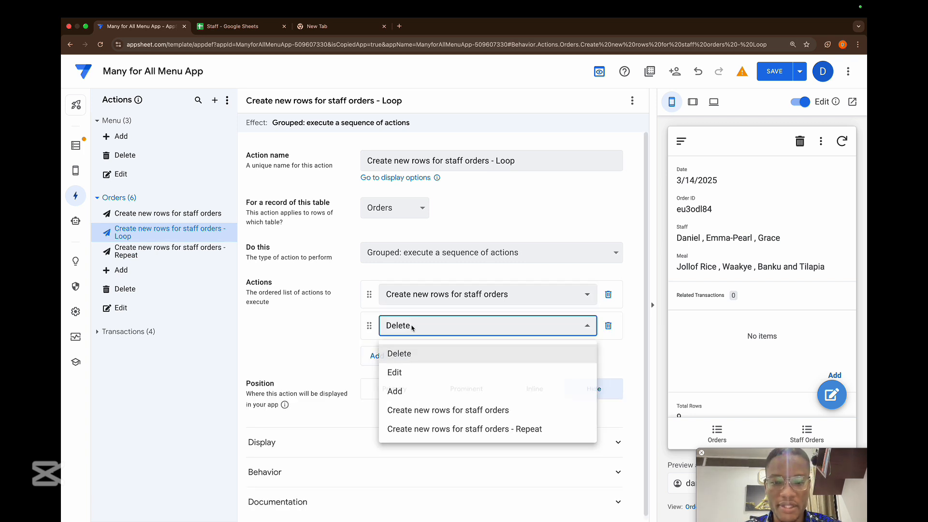
click(462, 430)
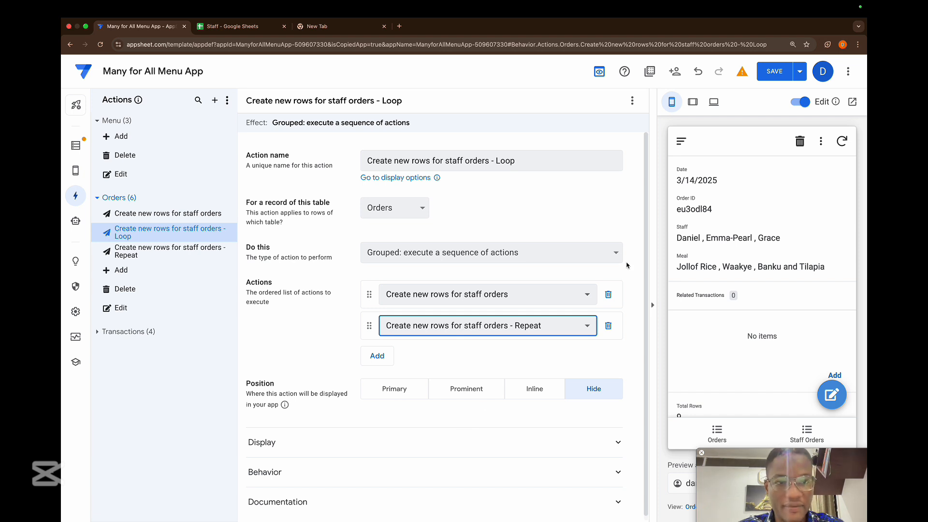
click(774, 71)
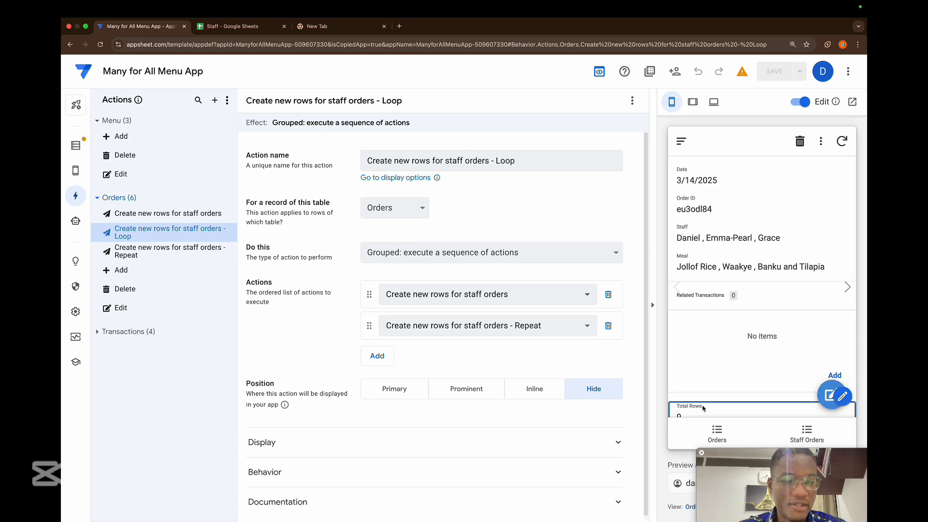
- From a new order form in the preview, open the Orders_Form view, set its Form Saved event action to Create new rows for staff orders - Loop, and save
click(719, 428)
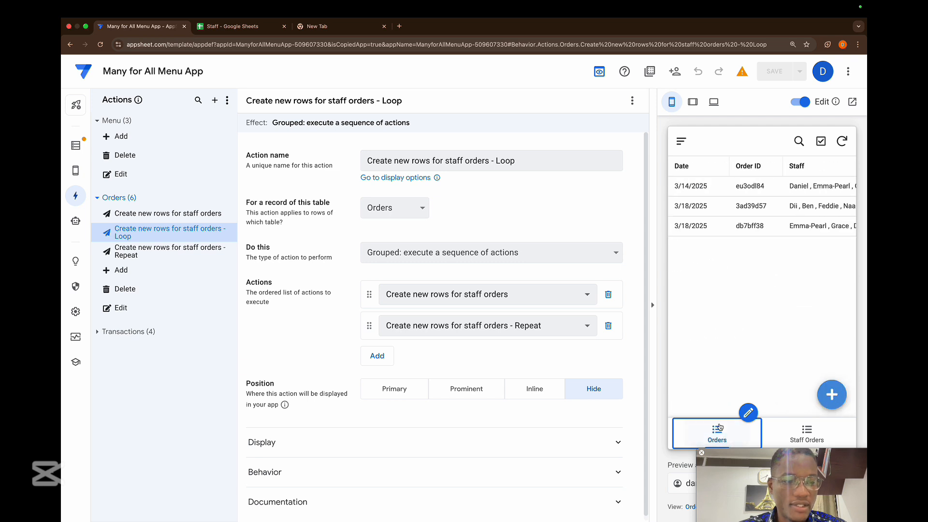
click(832, 395)
scroll(714, 352, down, 4)
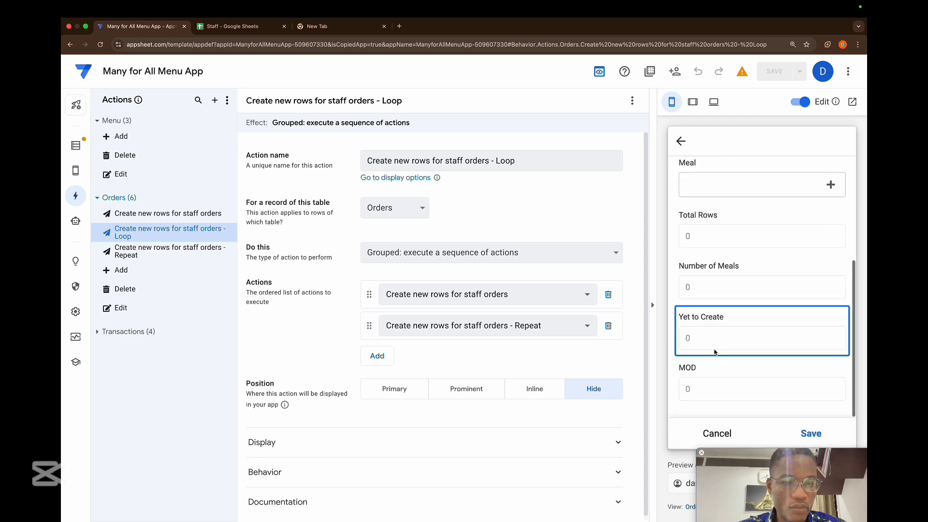
click(690, 507)
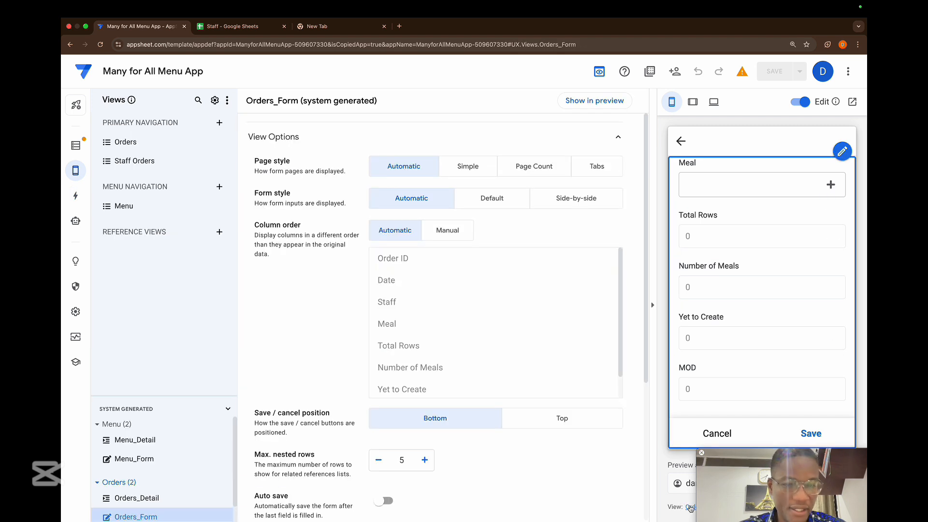
scroll(286, 370, down, 5)
click(307, 469)
click(525, 398)
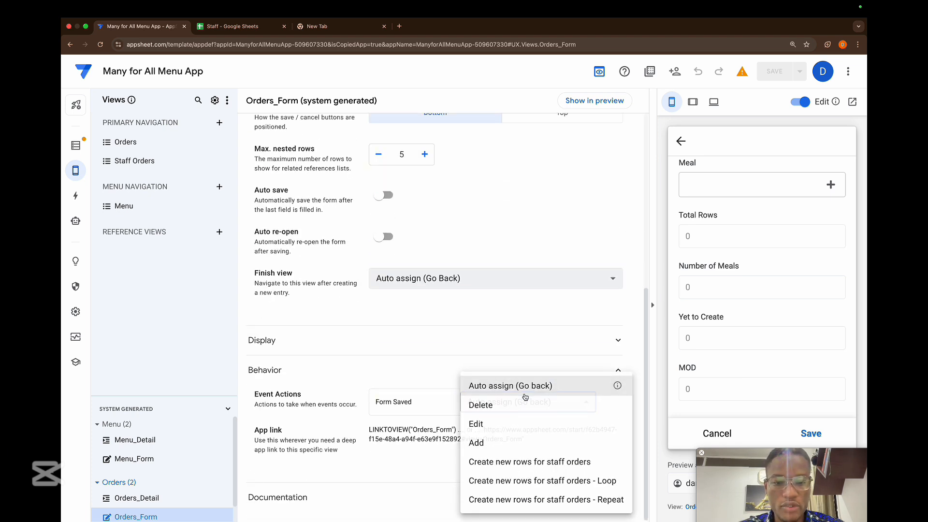
click(519, 480)
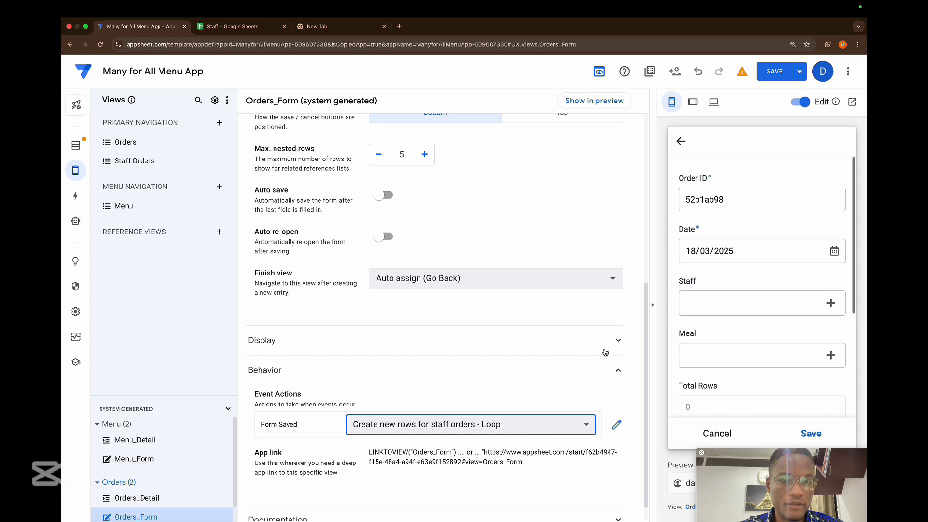
click(779, 79)
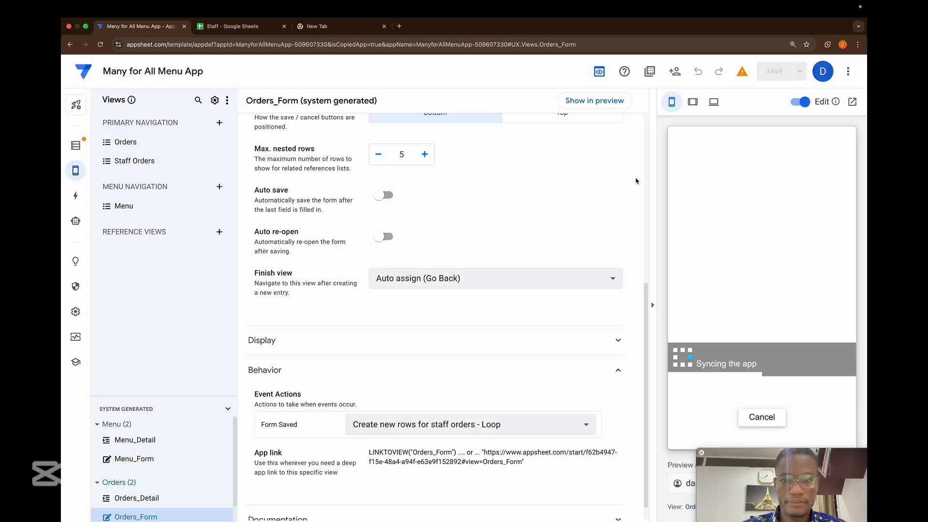
- Hide the Total Rows, Number of Meals, Yet to Create and MOD columns of the Orders table and save the app
scroll(724, 251, down, 3)
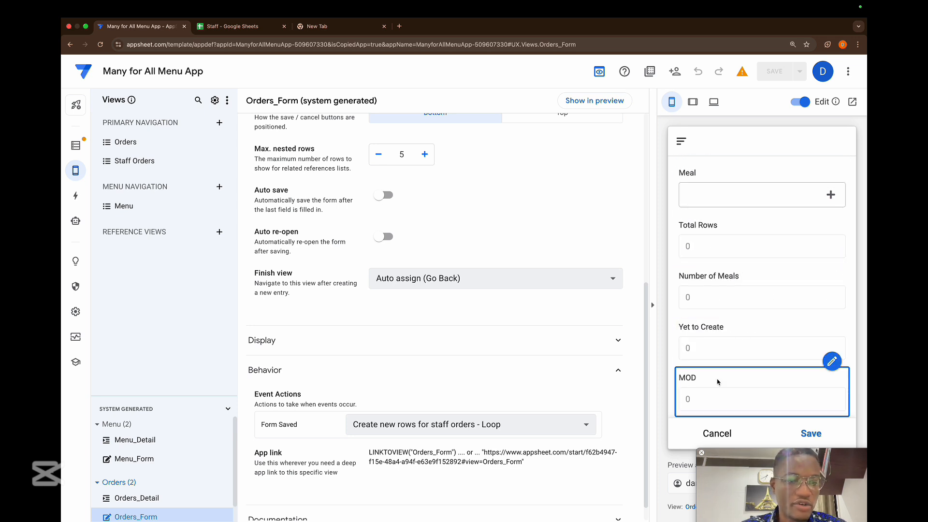
click(75, 145)
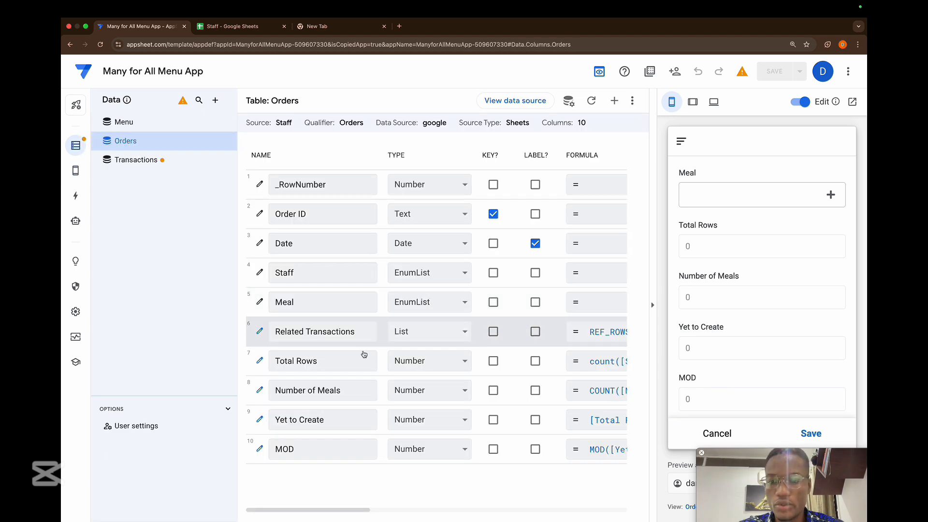
scroll(341, 422, right, 10)
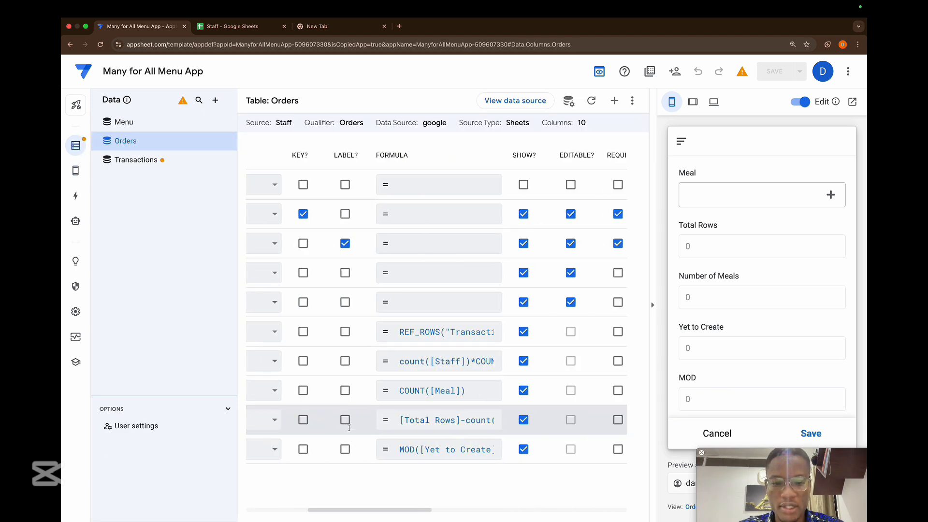
click(354, 363)
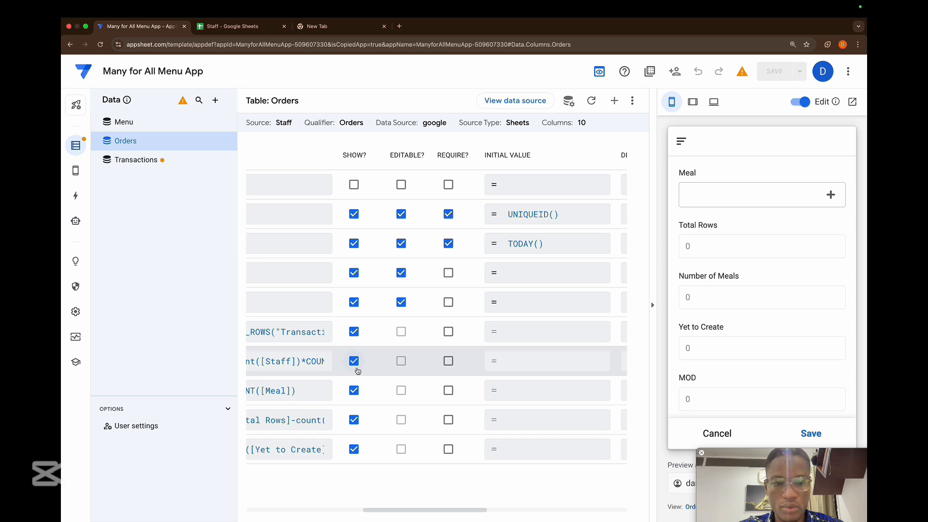
click(356, 387)
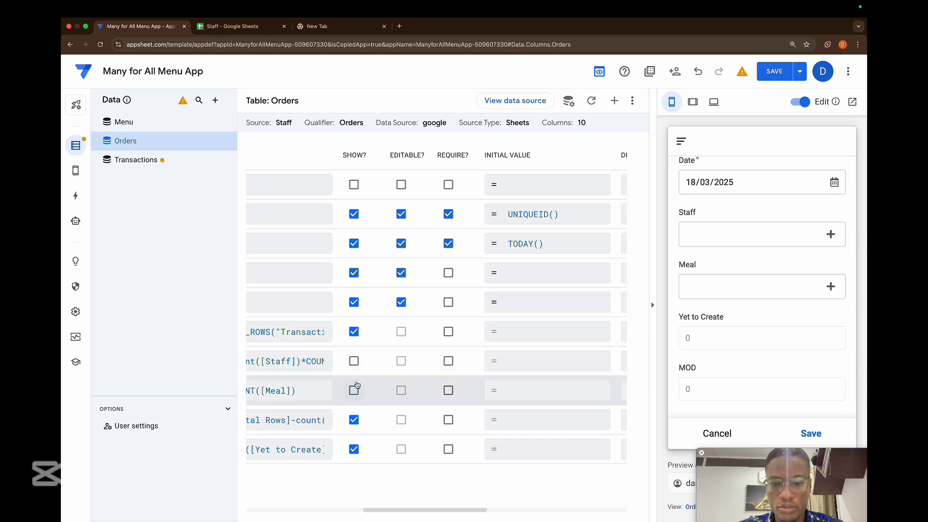
click(355, 418)
click(354, 448)
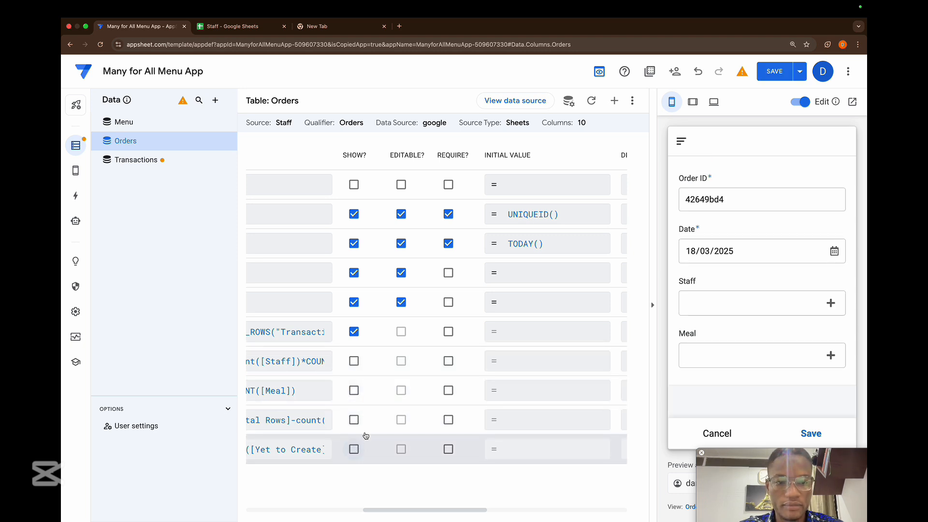
scroll(582, 434, left, 3)
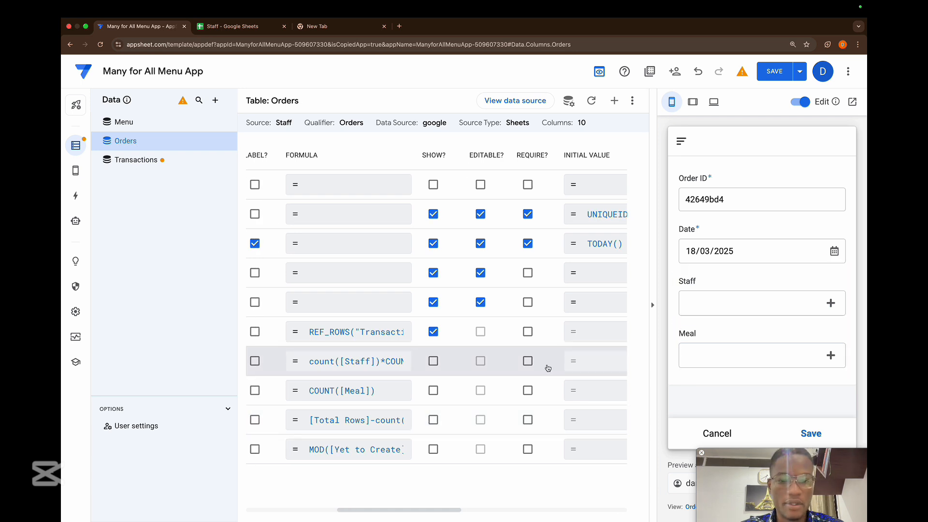
scroll(528, 363, left, 3)
click(769, 71)
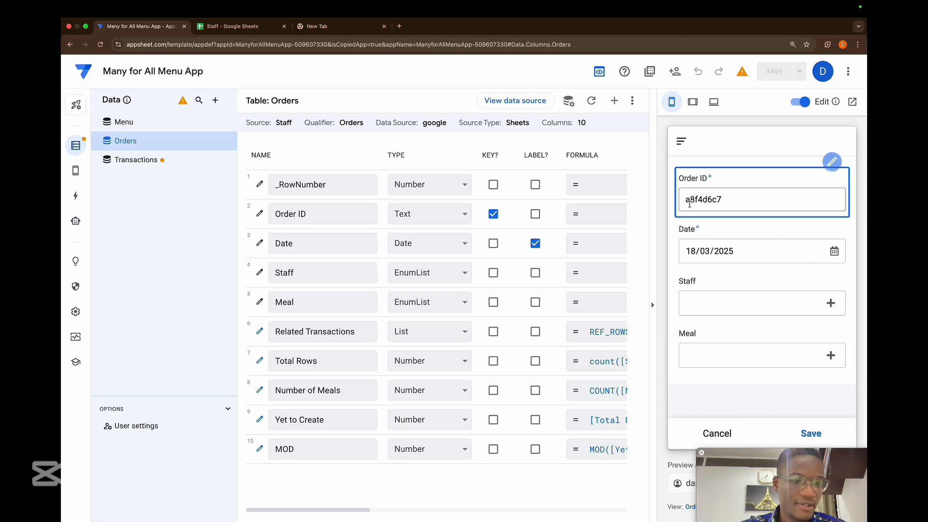
- Select the third through sixth staff members in the list as the Staff of the new order in the preview
click(736, 303)
click(702, 244)
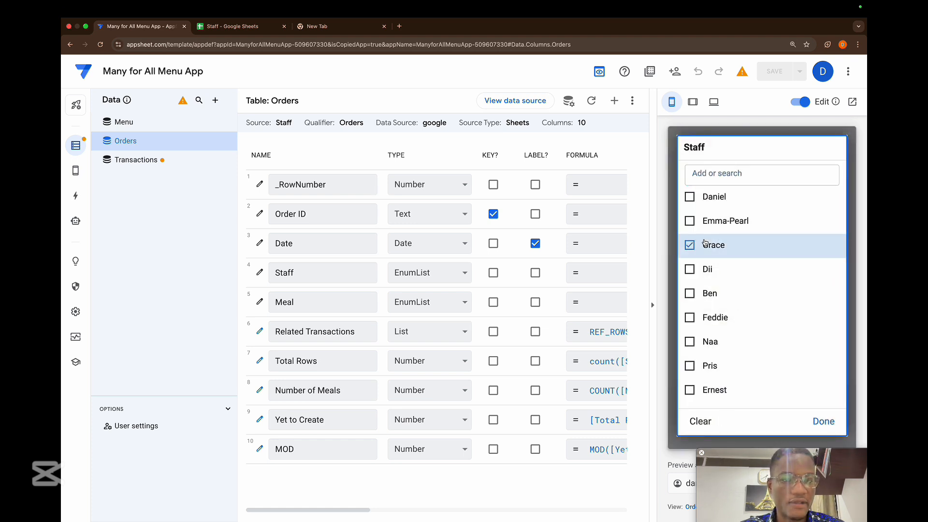
click(704, 269)
click(704, 292)
click(704, 318)
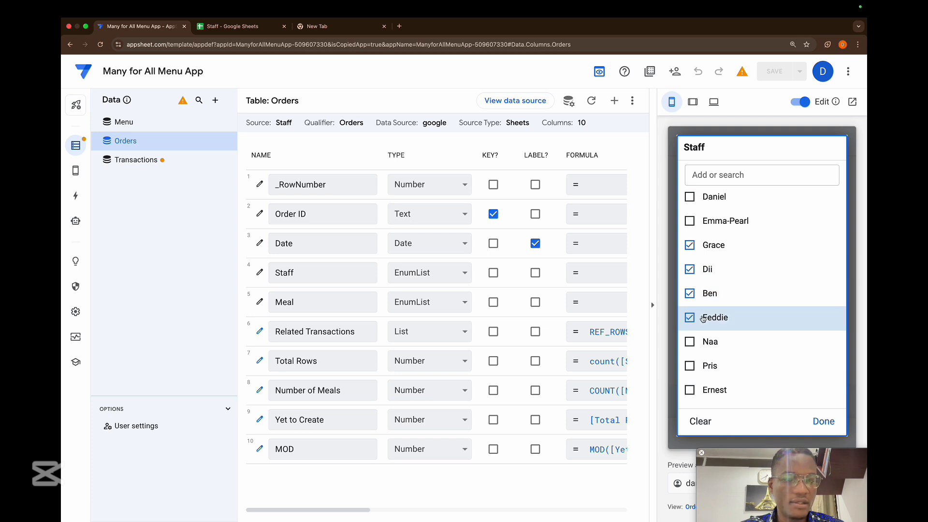
click(820, 422)
- Choose Red Red, Kelewele, Kenkey and Fish, and Tuo Zaafi as the Meal values of the new order
click(806, 356)
click(715, 295)
click(705, 316)
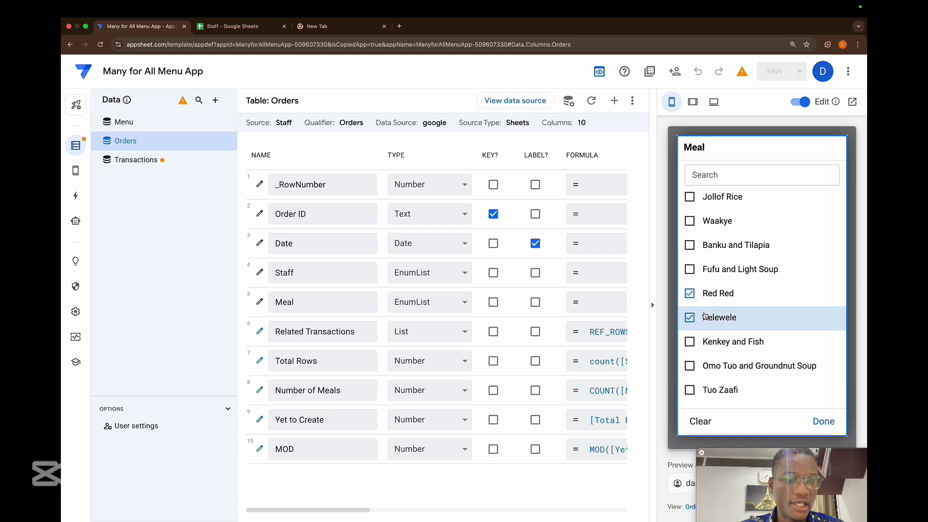
click(707, 340)
click(713, 388)
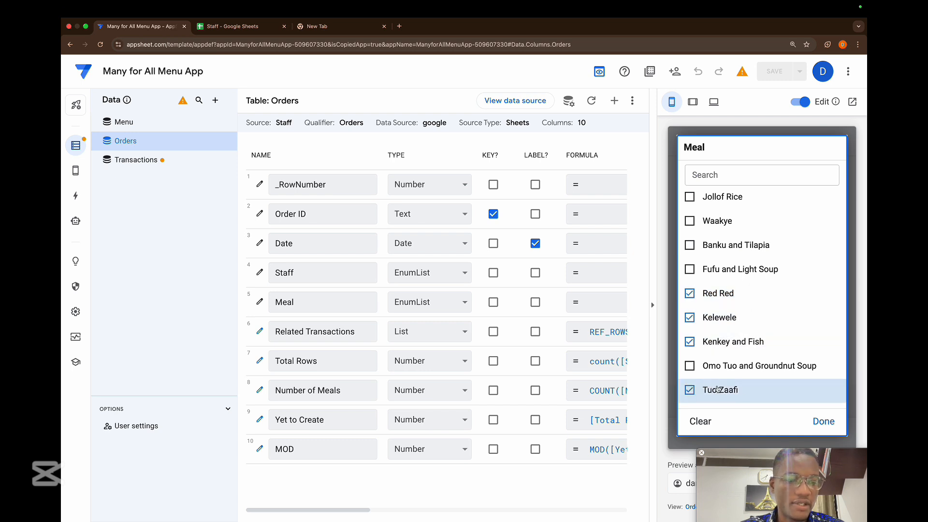
click(815, 420)
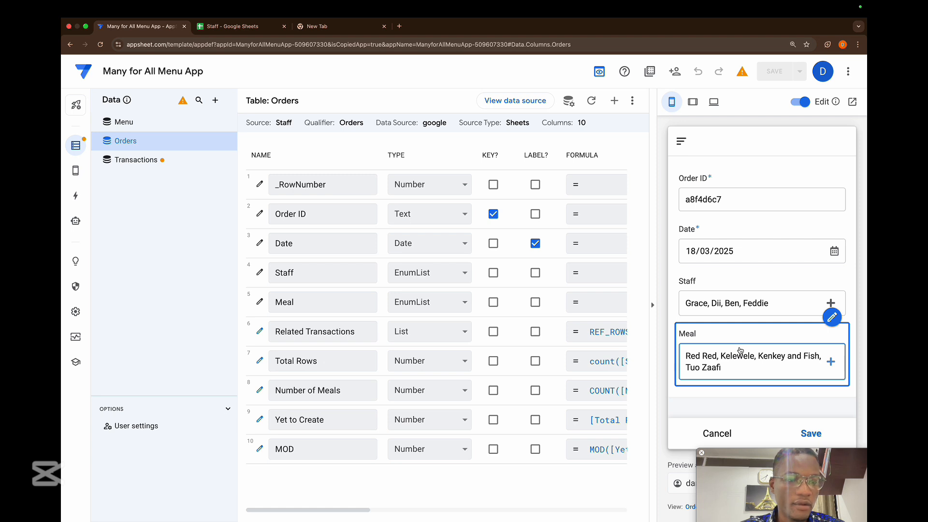
- Save the new order and check its generated rows in the Staff Orders view and the spreadsheet's Transactions sheet
click(811, 433)
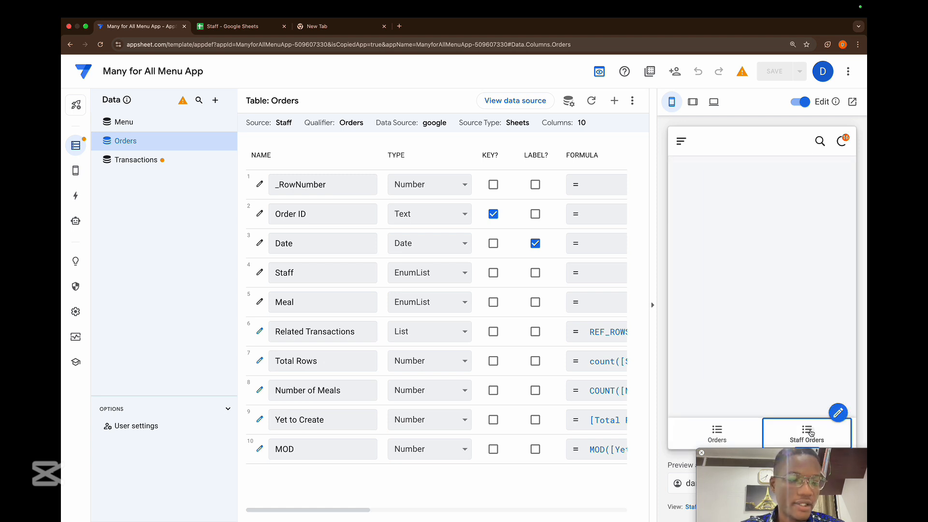
click(811, 433)
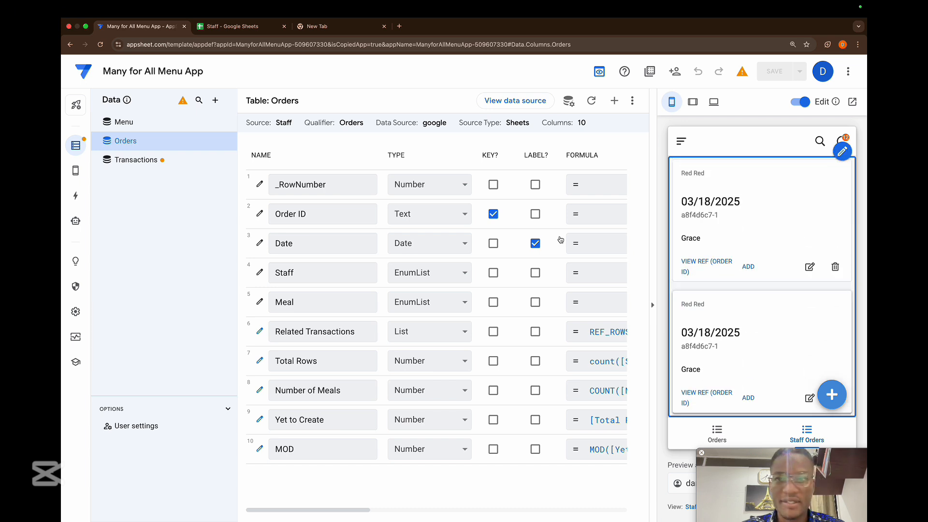
click(232, 27)
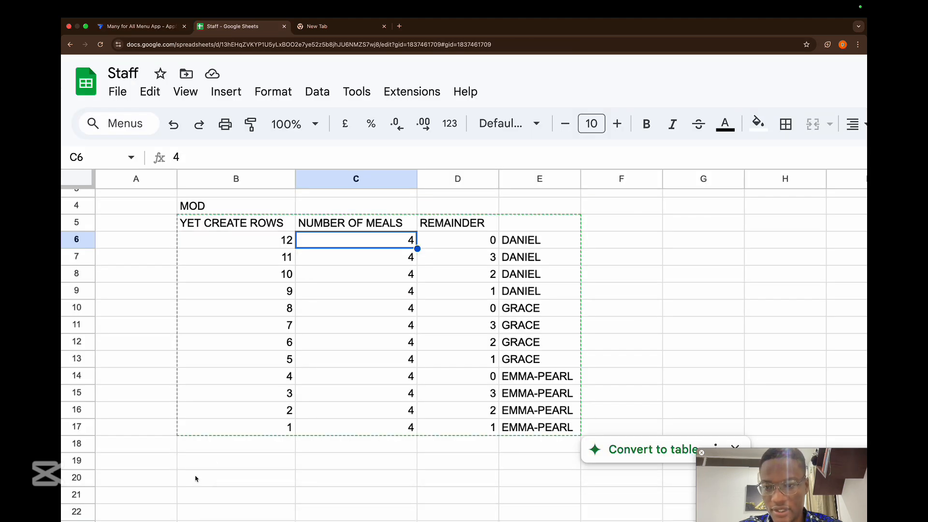
scroll(196, 479, down, 5)
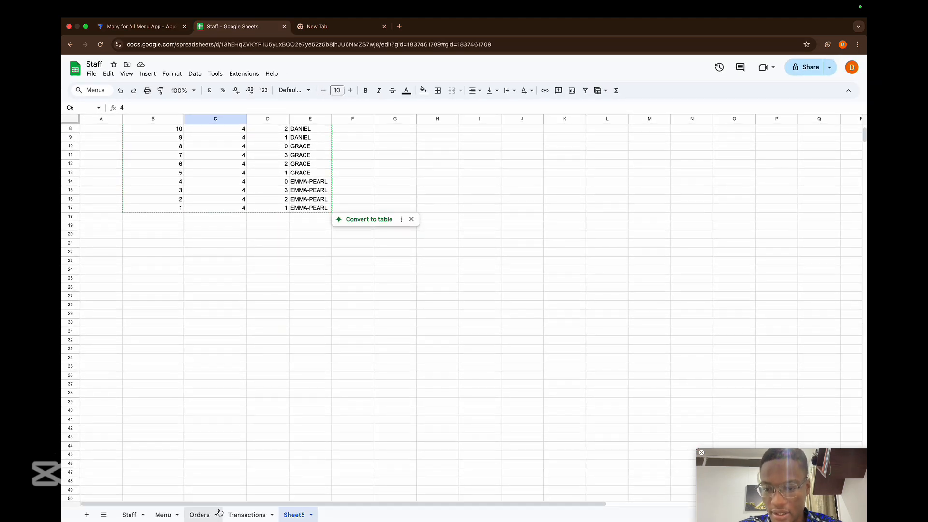
click(232, 515)
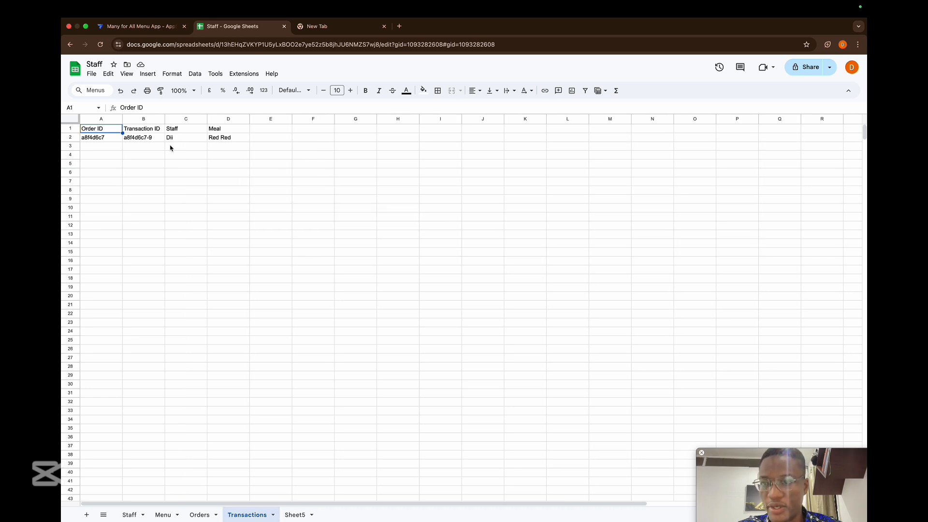
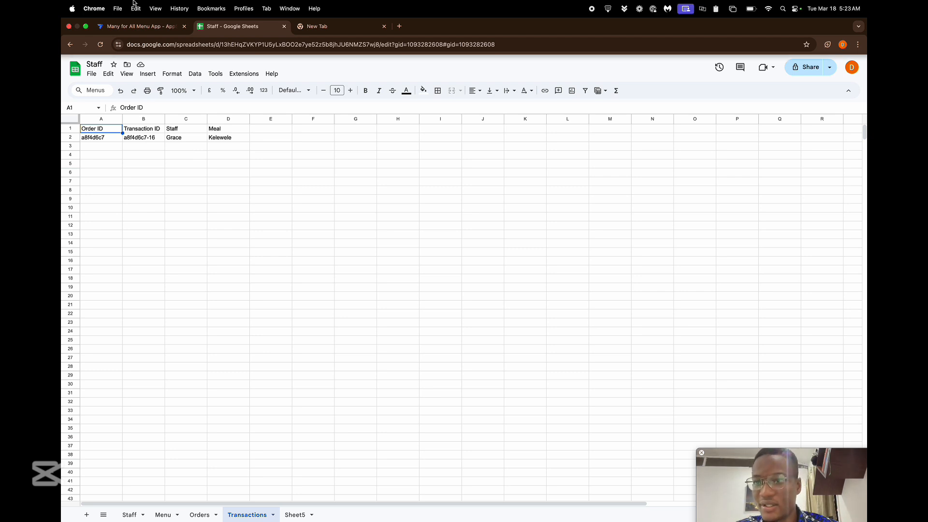
- Back in AppSheet, make Transaction ID the key of the Transactions table instead of Order ID and save the app
click(129, 26)
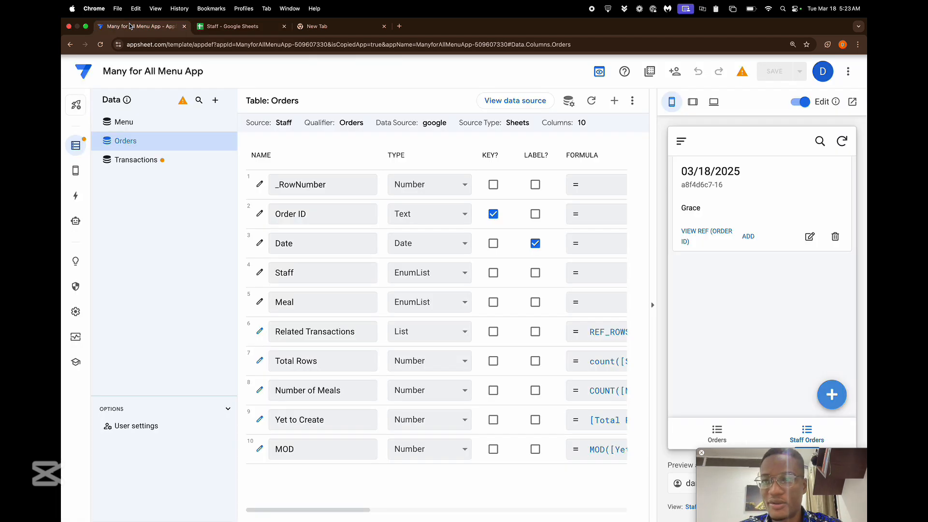
click(136, 160)
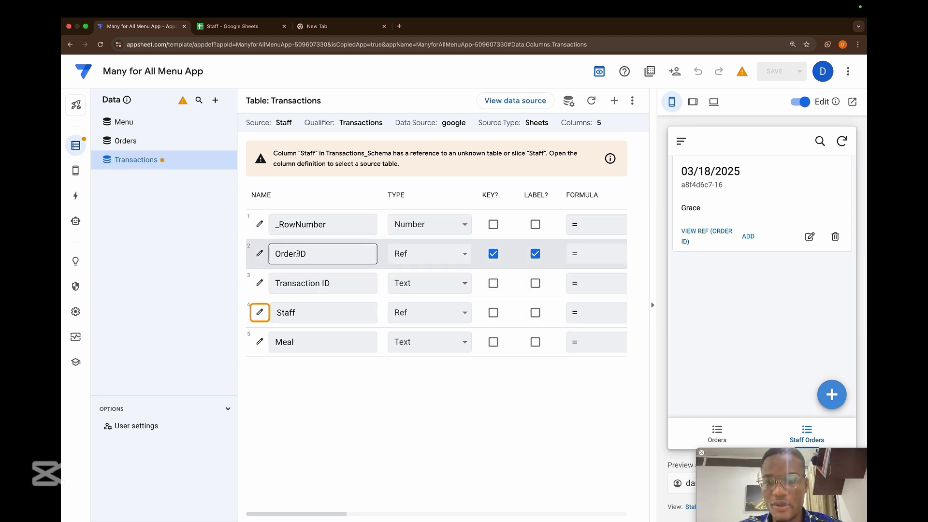
click(494, 254)
click(491, 284)
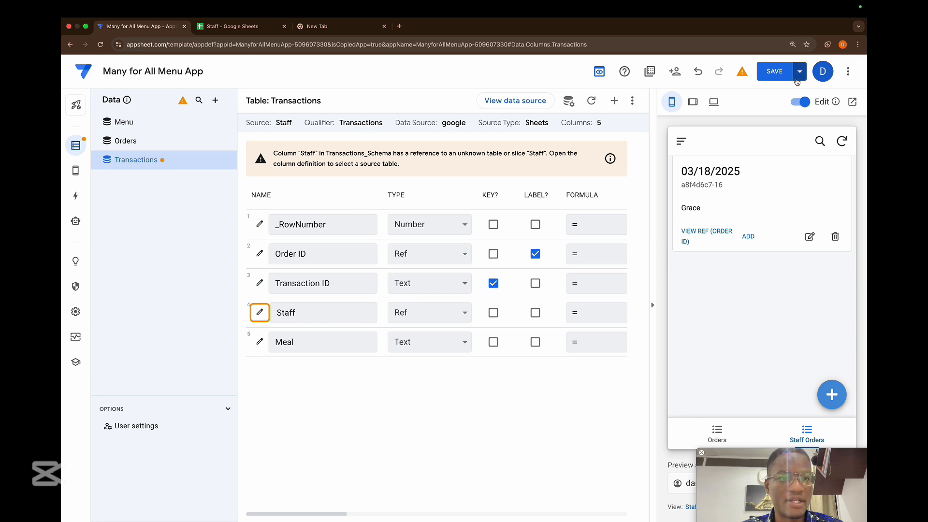
click(775, 71)
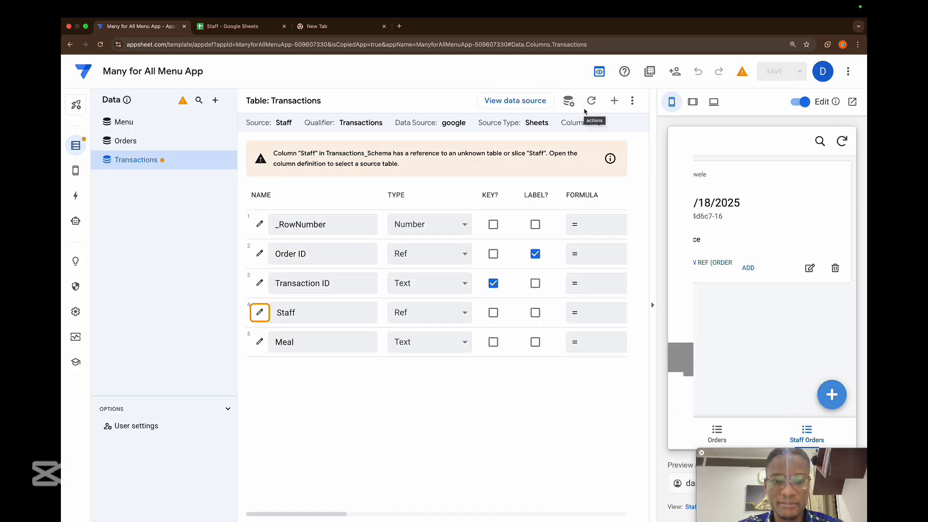
- Start a new order in the preview's Orders view and select the fourth through eighth staff members in the list as its Staff
click(717, 433)
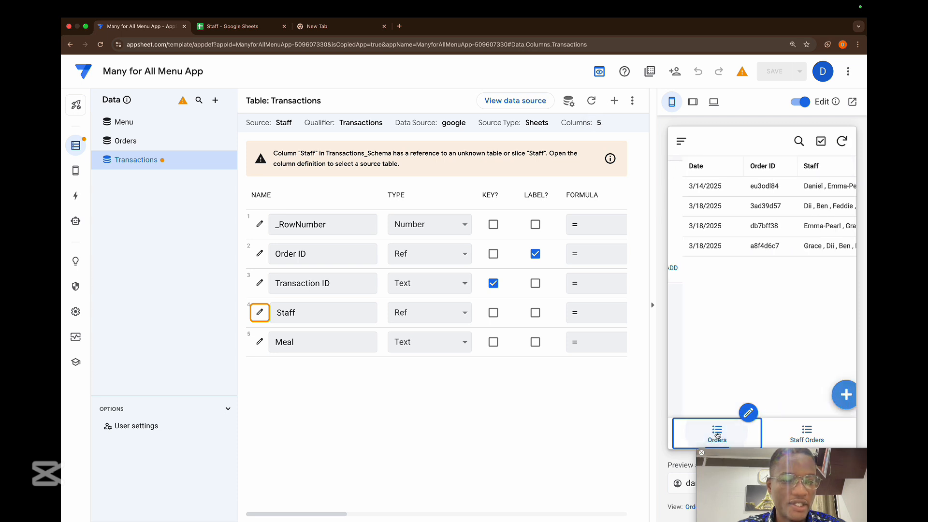
click(839, 397)
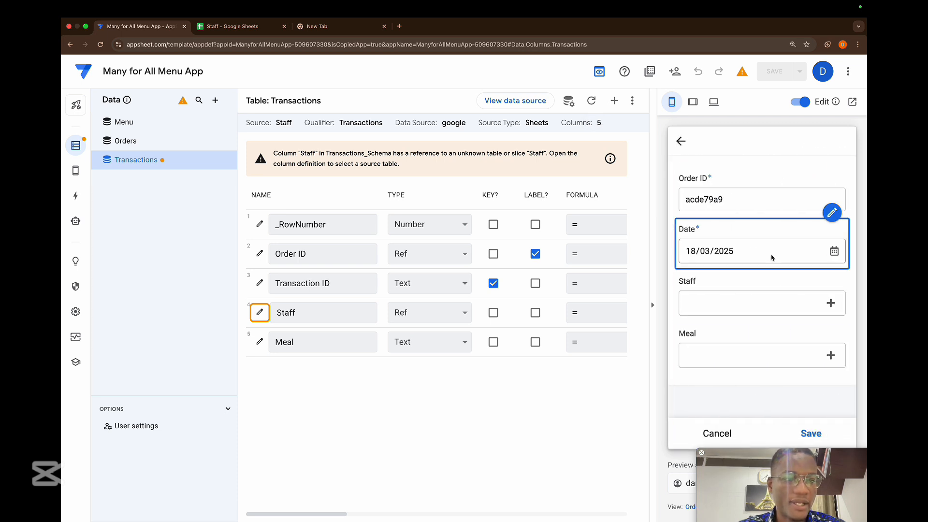
click(791, 302)
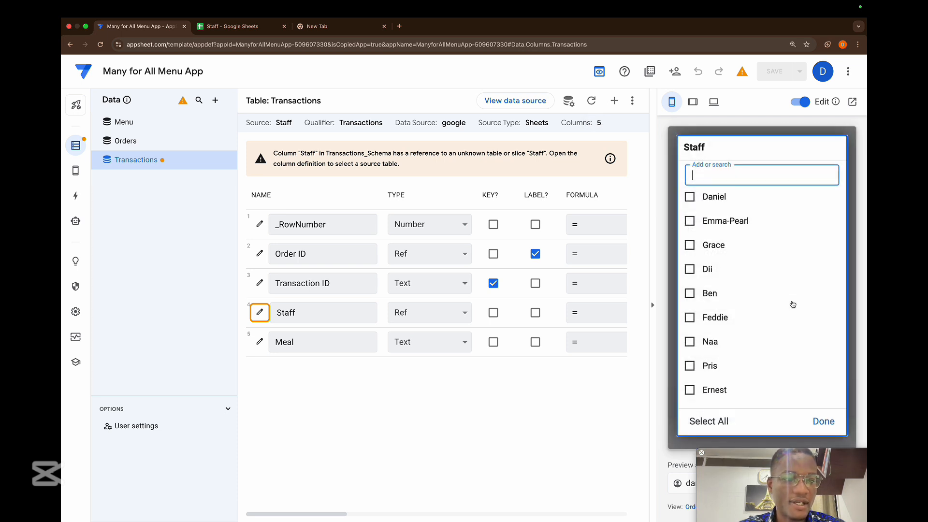
click(708, 275)
click(708, 296)
click(701, 318)
click(696, 340)
click(700, 367)
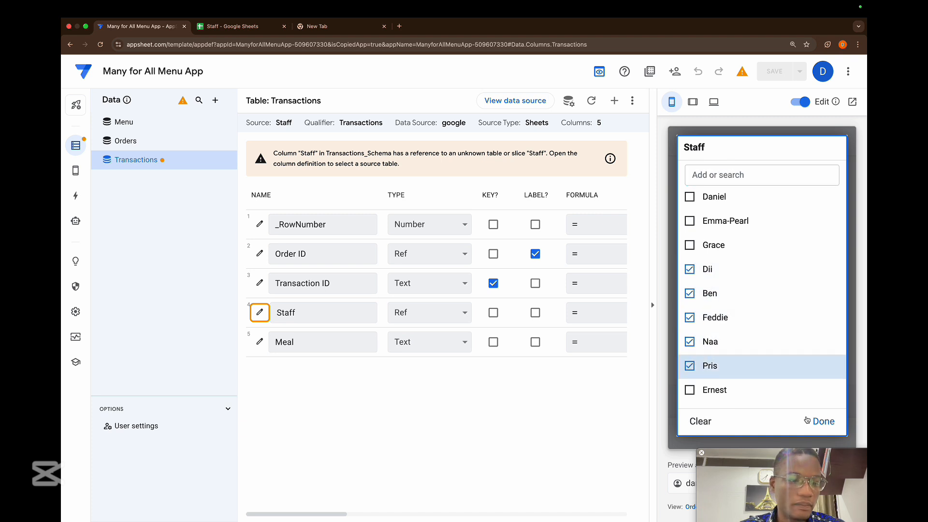
click(818, 421)
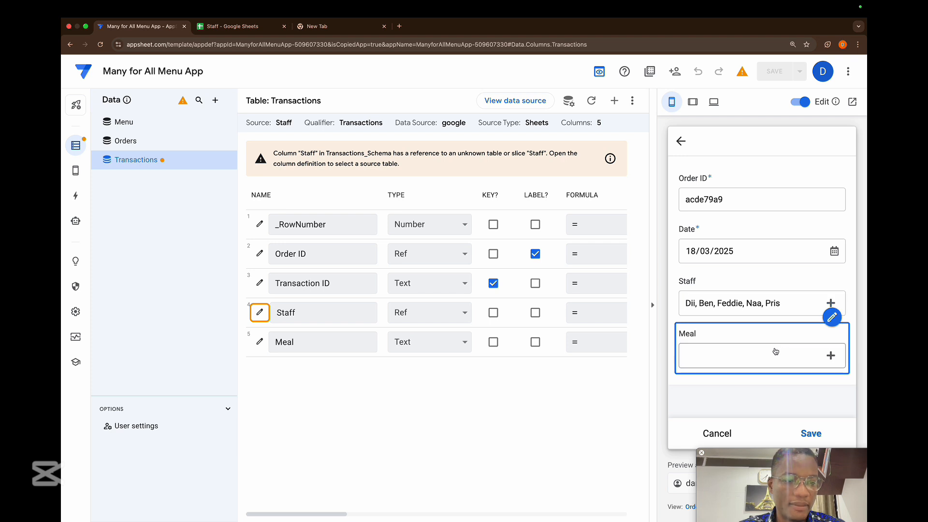
- Choose Waakye and Red Red as the Meal values of the new order and save it
click(776, 351)
click(710, 220)
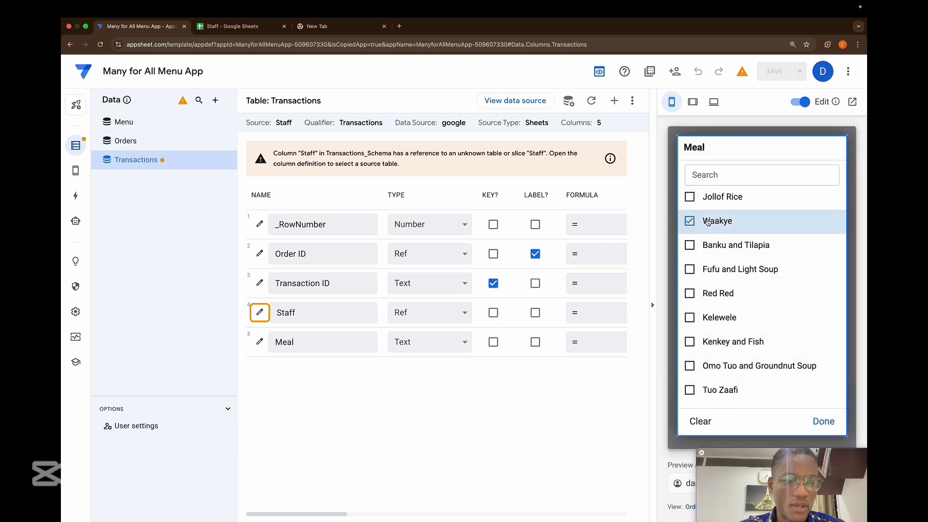
click(705, 290)
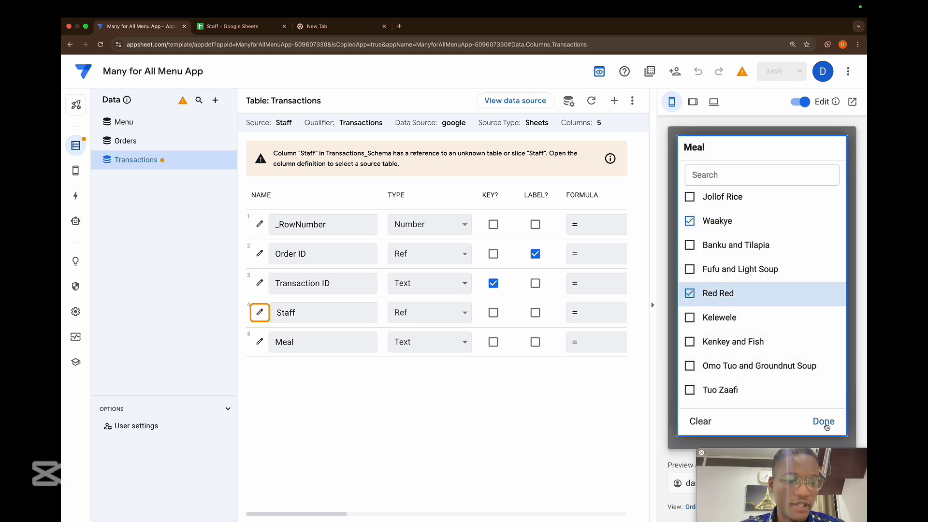
click(826, 425)
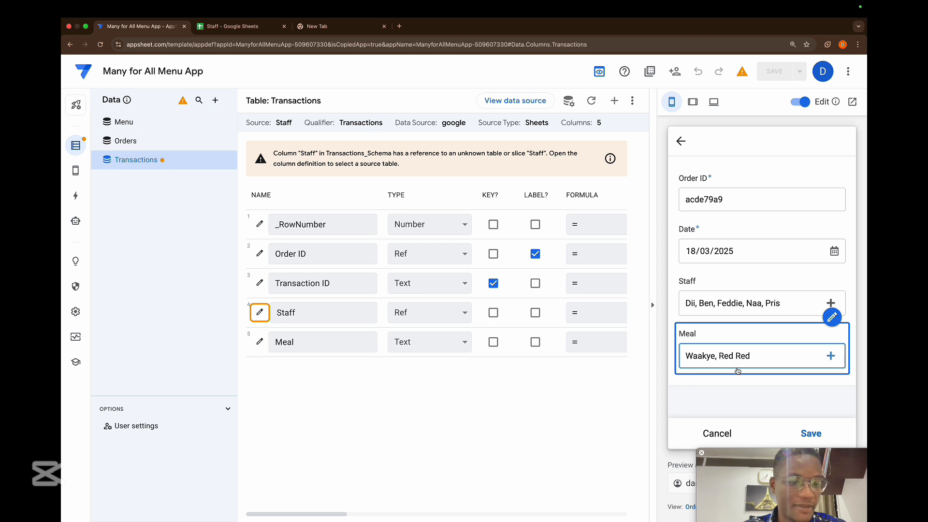
click(812, 433)
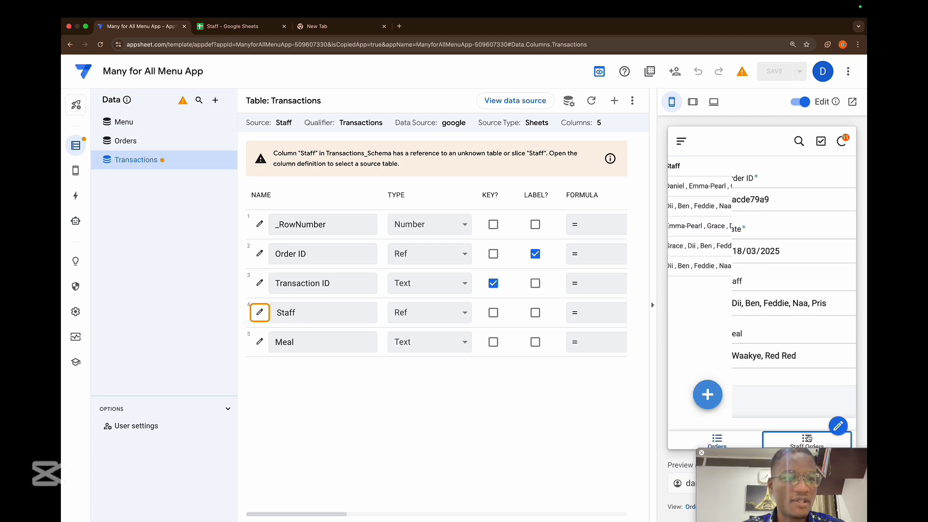
- Review the generated transactions in the preview's Staff Orders view
click(805, 434)
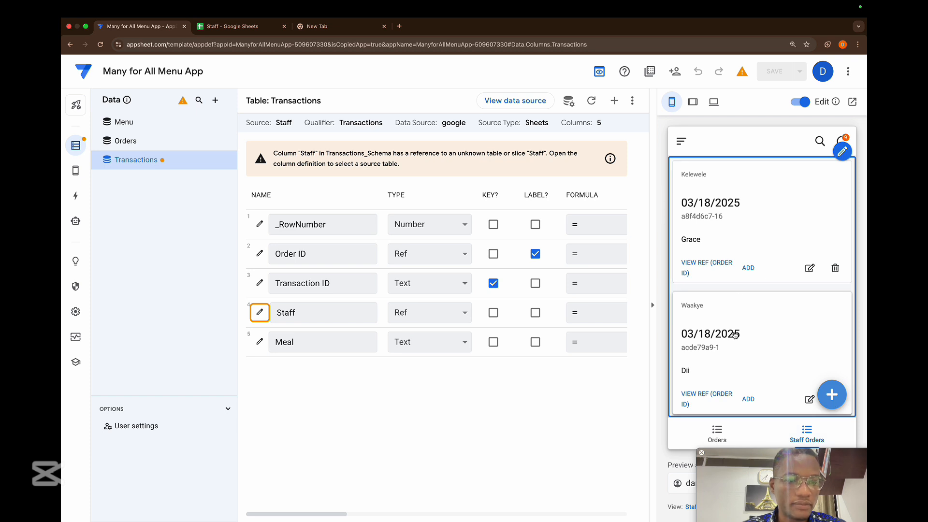
scroll(735, 335, down, 10)
scroll(735, 335, down, 10)
scroll(735, 335, down, 3)
- Switch to the Staff spreadsheet and select the Staff entries C2:C12 of the Transactions sheet to review them
click(250, 27)
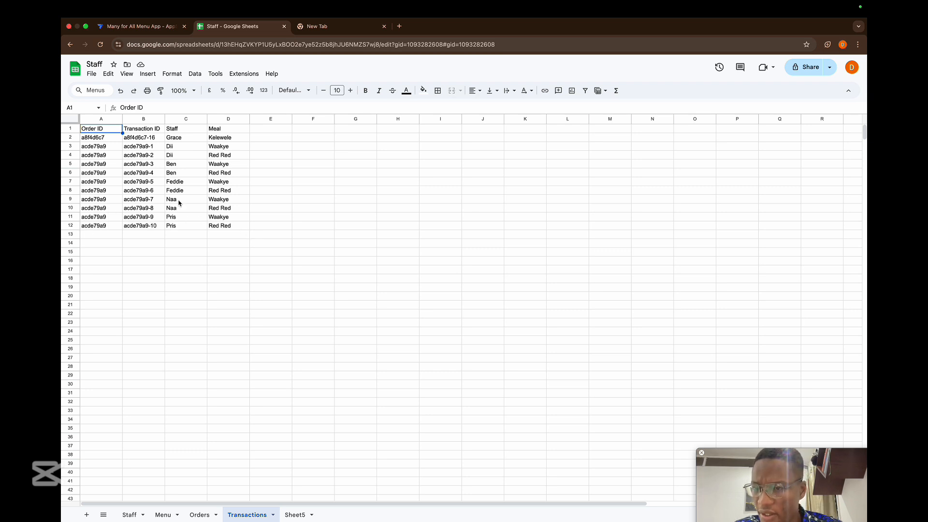
click(169, 140)
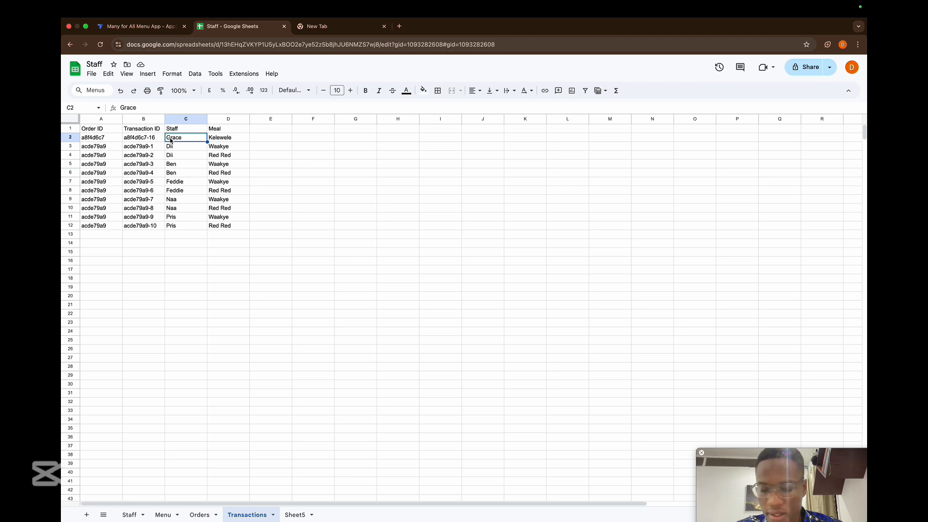
key(shift+Down)
key(shift+Down)
key(shift+Down)
key(shift+Down)
key(shift+Down)
key(shift+Down)
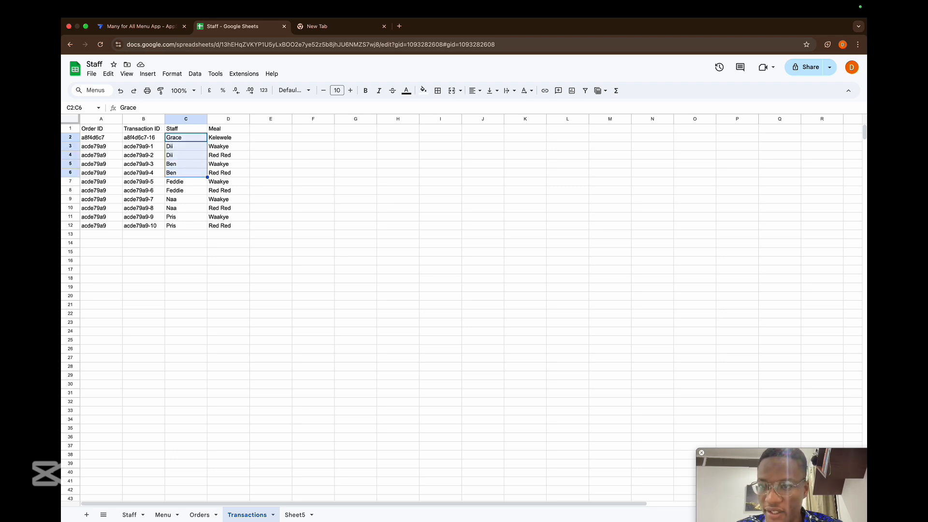
key(shift+Down)
key(shift+Down)
key(shift+Down)
key(shift+Down)
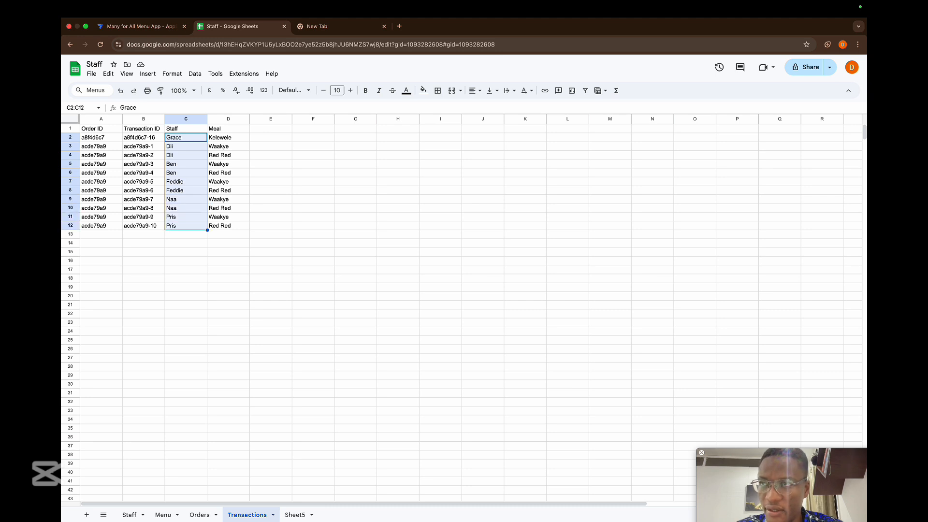
- Compare the earlier order's row 2 in the Transactions sheet with the staff entries of the rows below it
click(145, 226)
click(95, 139)
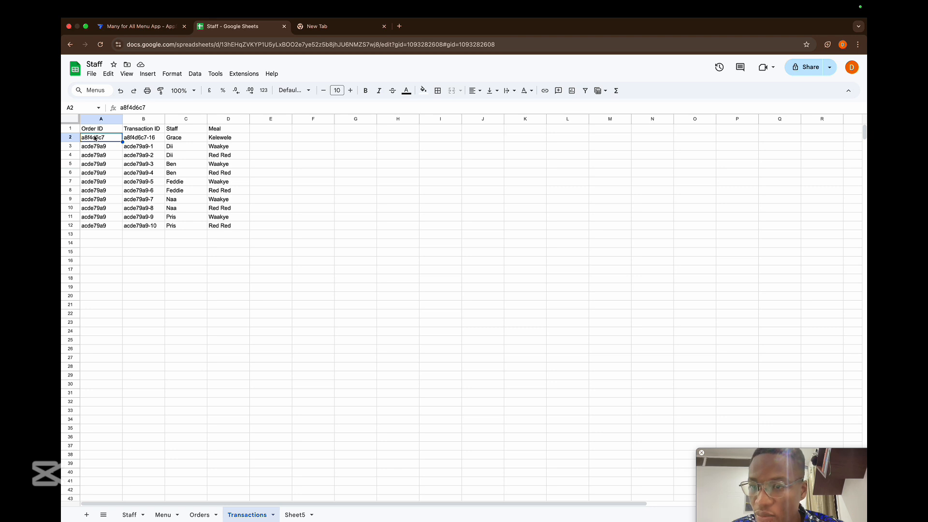
key(shift+Right)
key(shift+Right)
key(shift+Right)
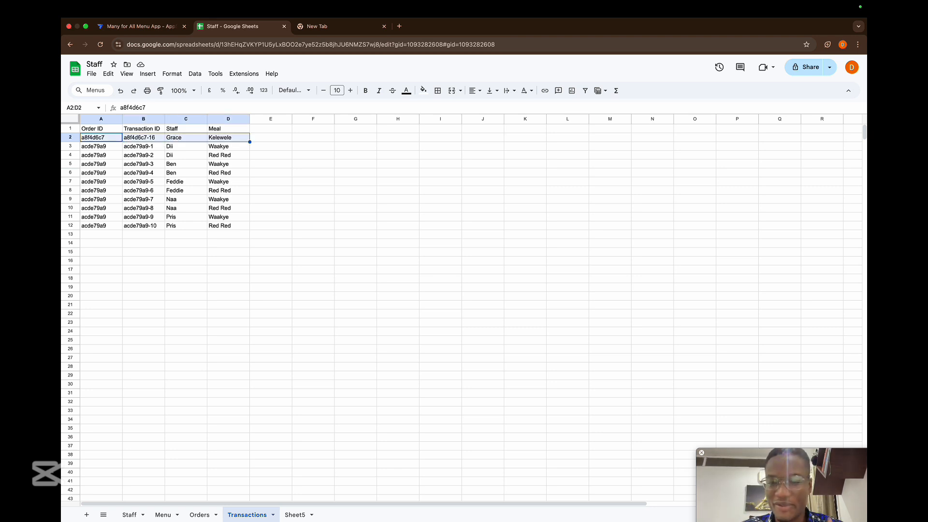
click(190, 155)
click(189, 173)
click(186, 184)
click(186, 200)
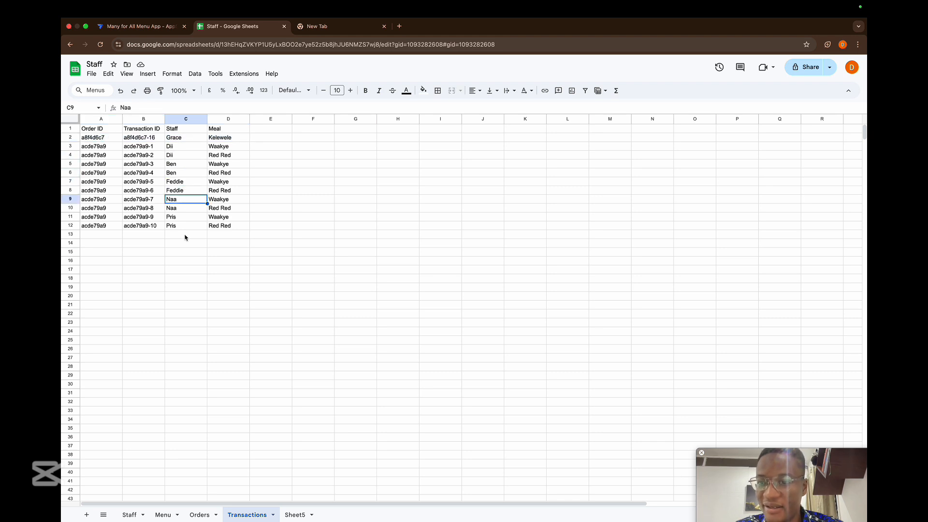
click(173, 228)
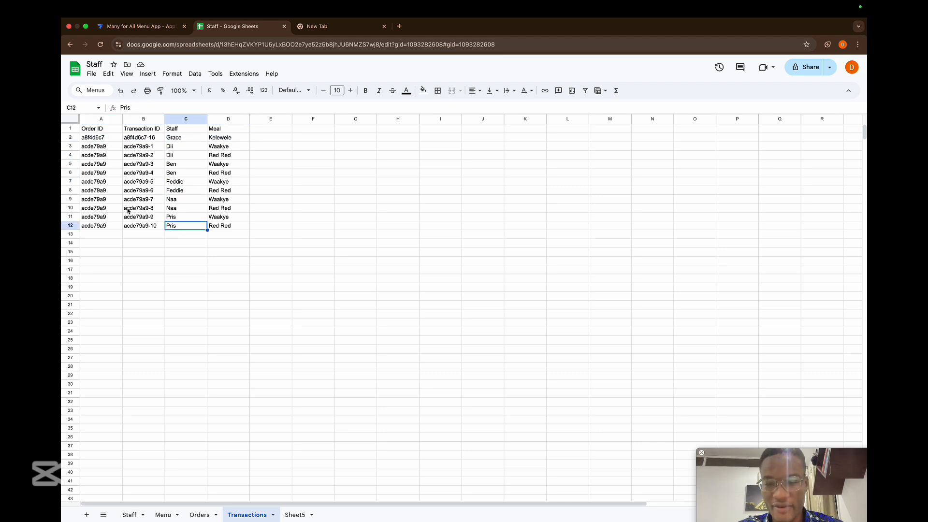
- Clear all data rows, A2:D12, from the Transactions sheet
click(84, 140)
key(super+shift+Right)
key(super+shift+Down)
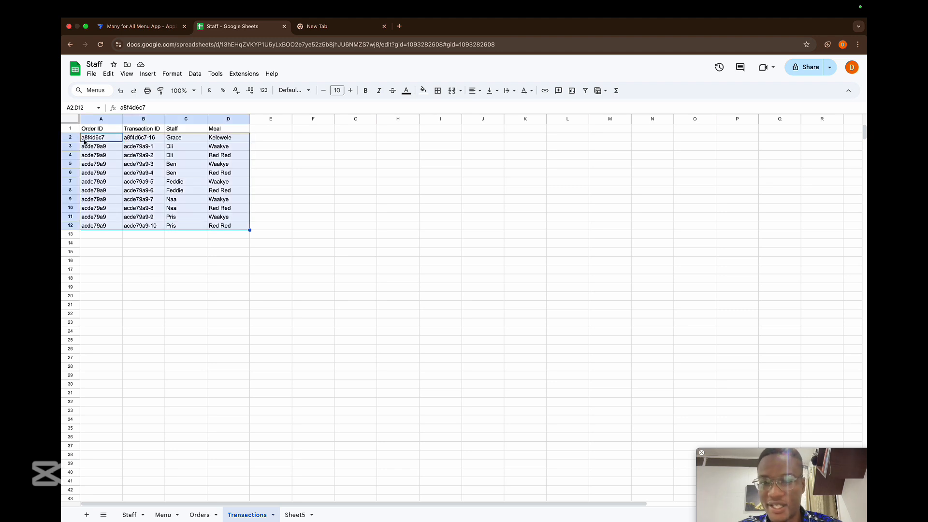
key(Delete)
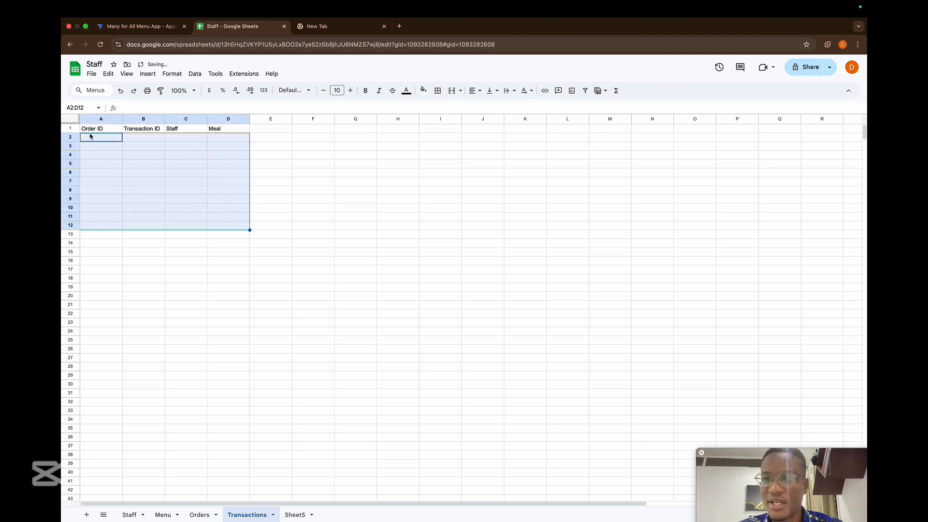
- In the Many for All Menu App, start a new order and assign the sixth and seventh staff members in the list to it
click(136, 27)
click(721, 440)
click(829, 394)
click(748, 287)
click(709, 317)
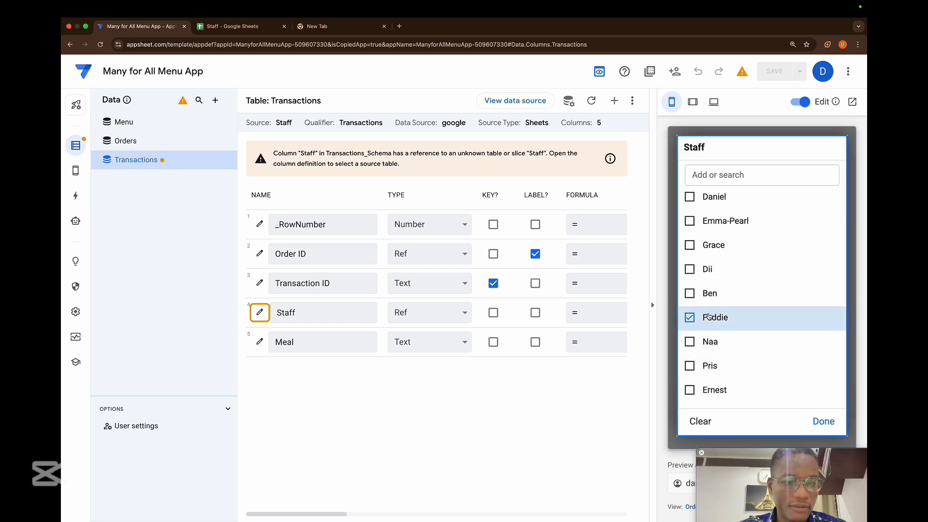
click(704, 342)
click(824, 421)
- Set the order's meals to Kelewele, Kenkey and Fish, and Omo Tuo and Groundnut Soup, save it, and check the Transactions sheet
click(765, 371)
click(716, 320)
click(718, 340)
click(708, 370)
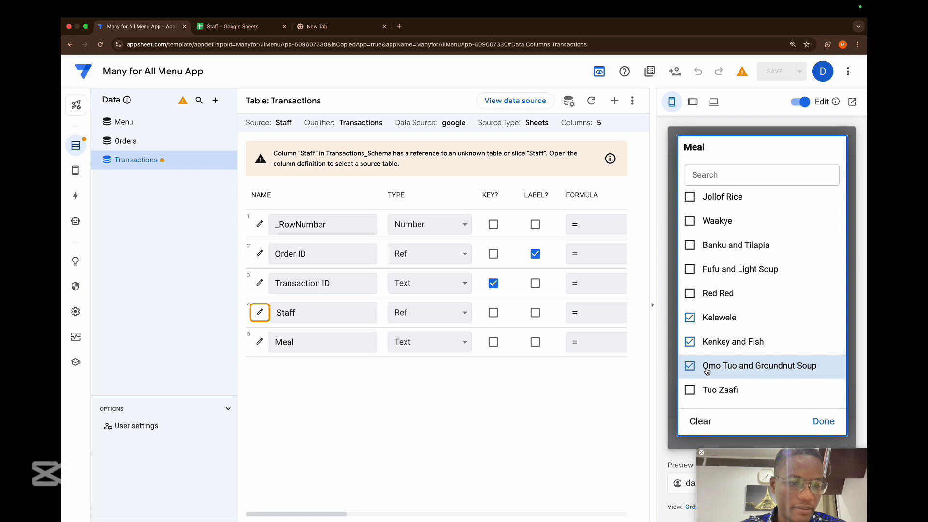
click(824, 421)
click(808, 435)
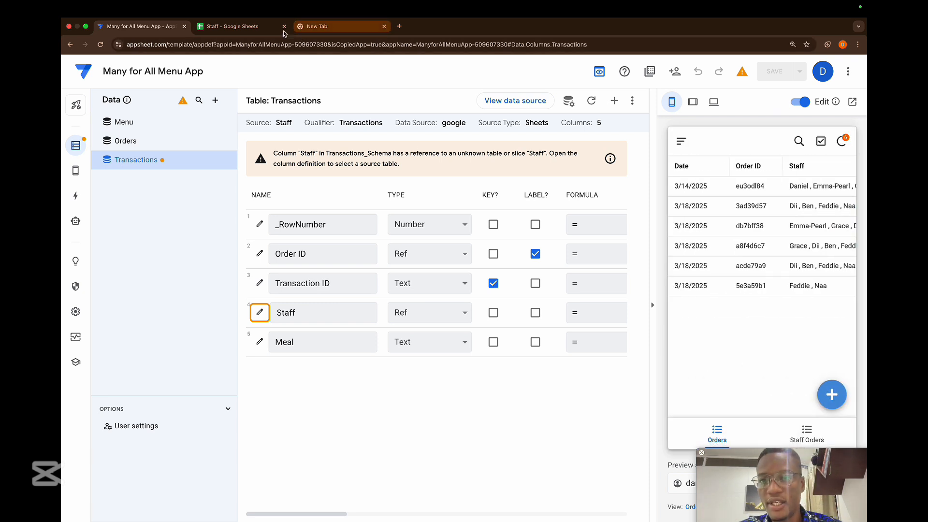
click(232, 26)
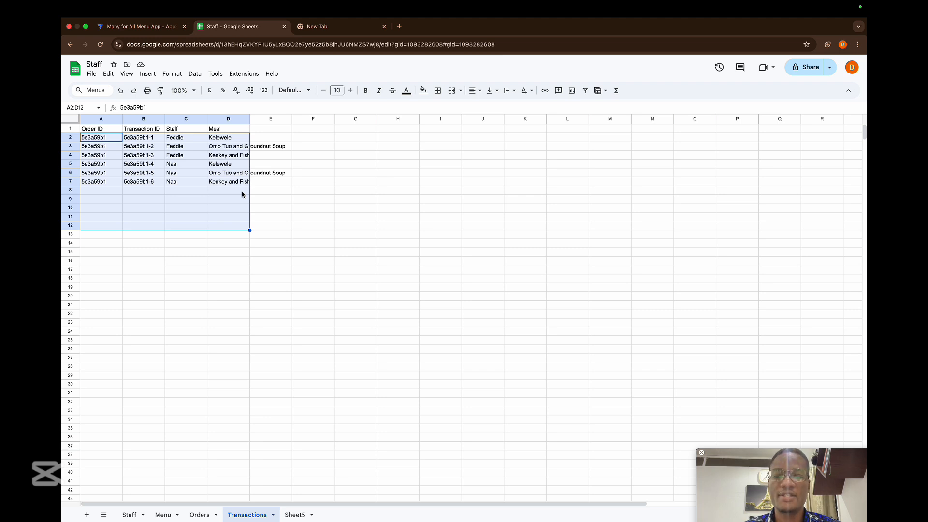
- Switch to the 1 to 1 Feedback App and review the column definitions of its Feedback and Feedback Records tables
click(150, 29)
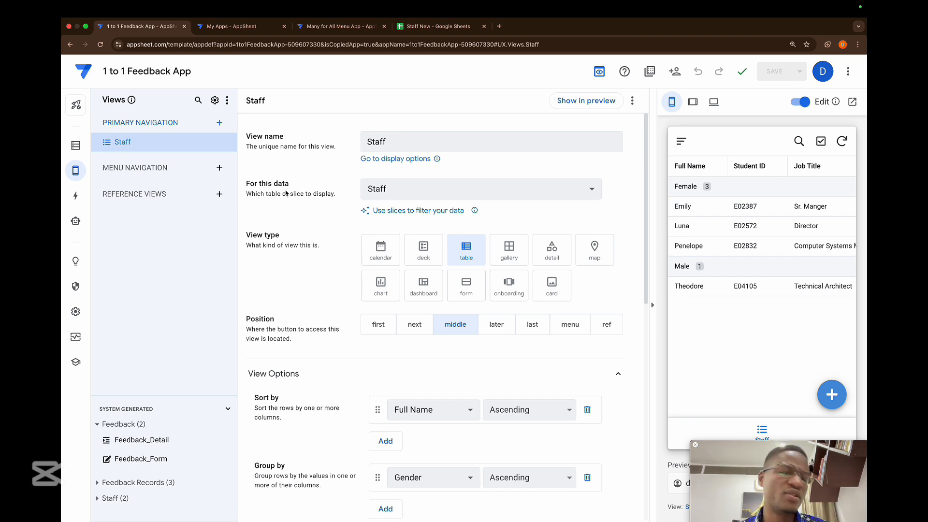
click(76, 145)
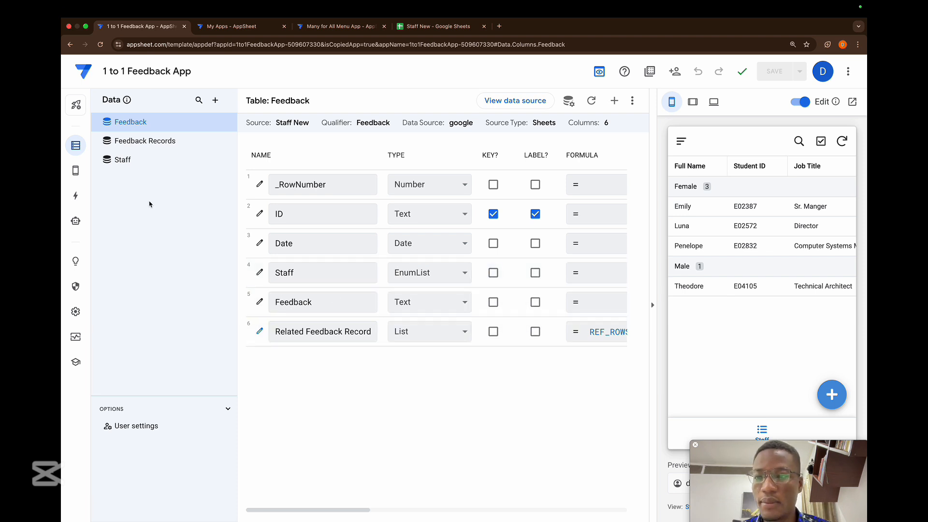
click(138, 144)
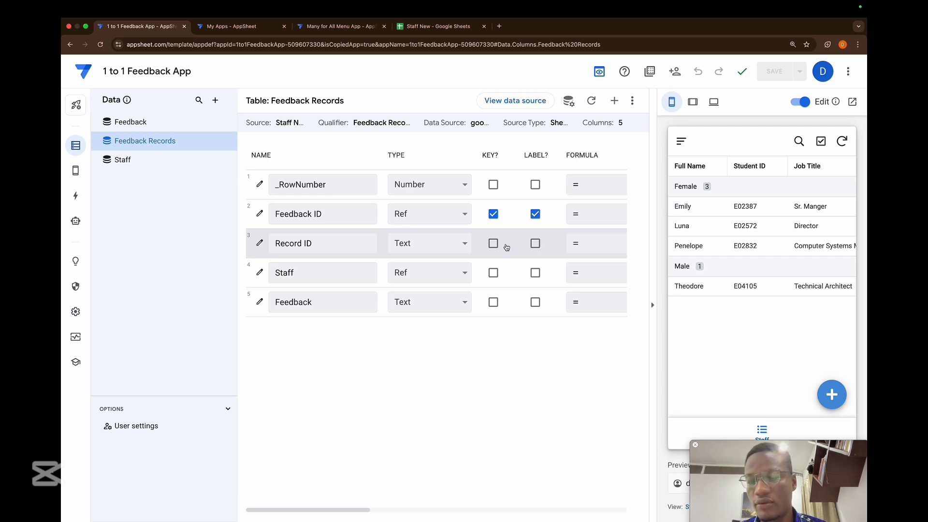
click(180, 127)
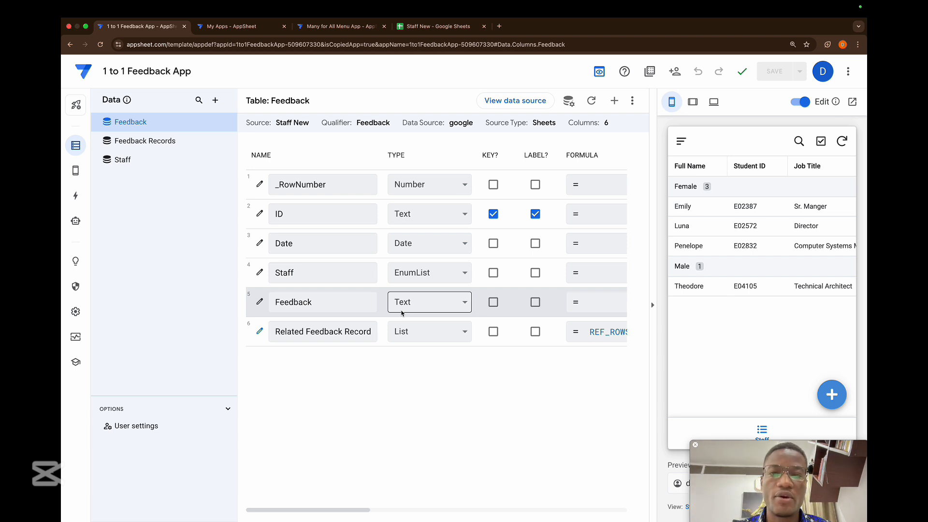
- In the Staff New spreadsheet's Feedback sheet, rename header D1 to Feedback_1 and fill the series across to Feedback_5 in H1
click(426, 28)
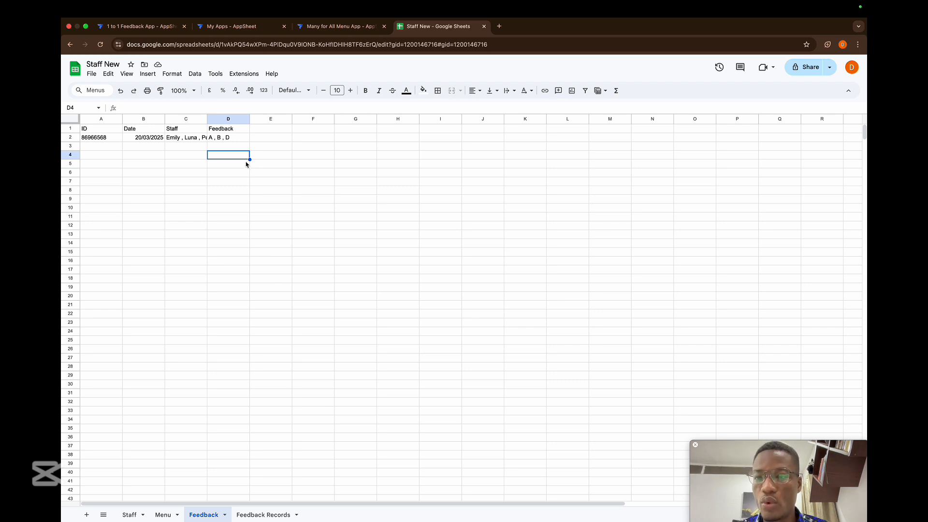
click(231, 131)
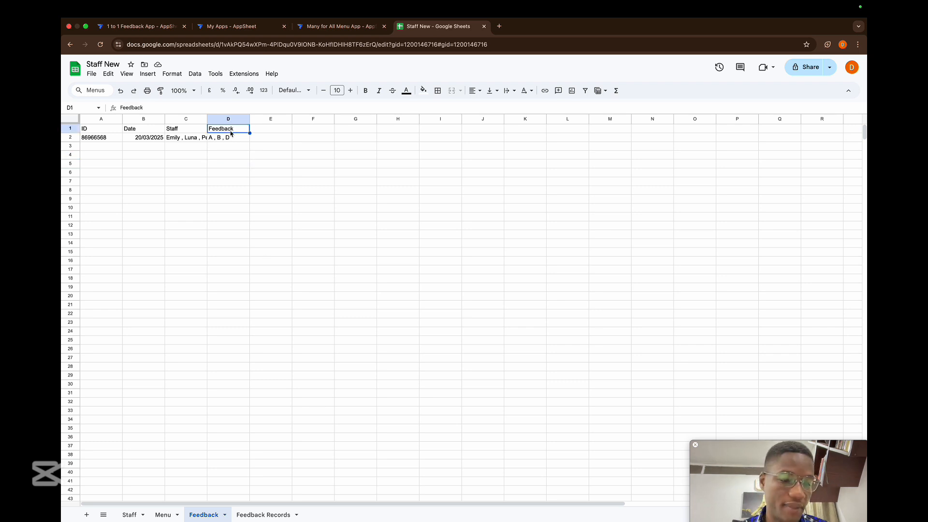
double_click(239, 127)
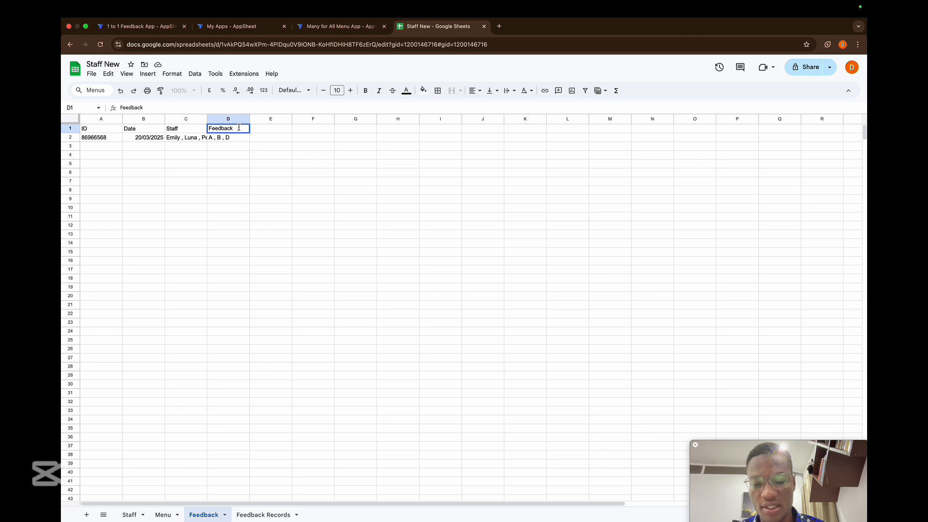
text(_1)
key(Return)
key(Up)
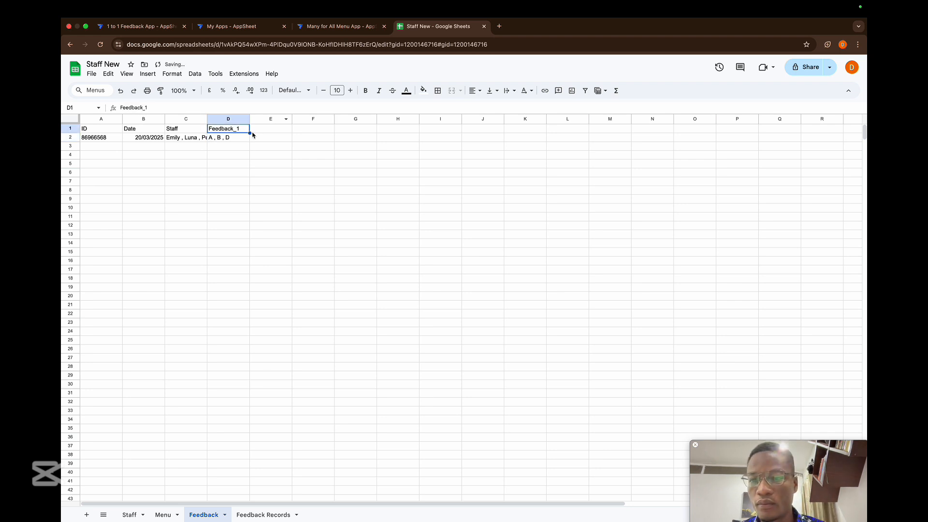
drag(250, 133, 418, 133)
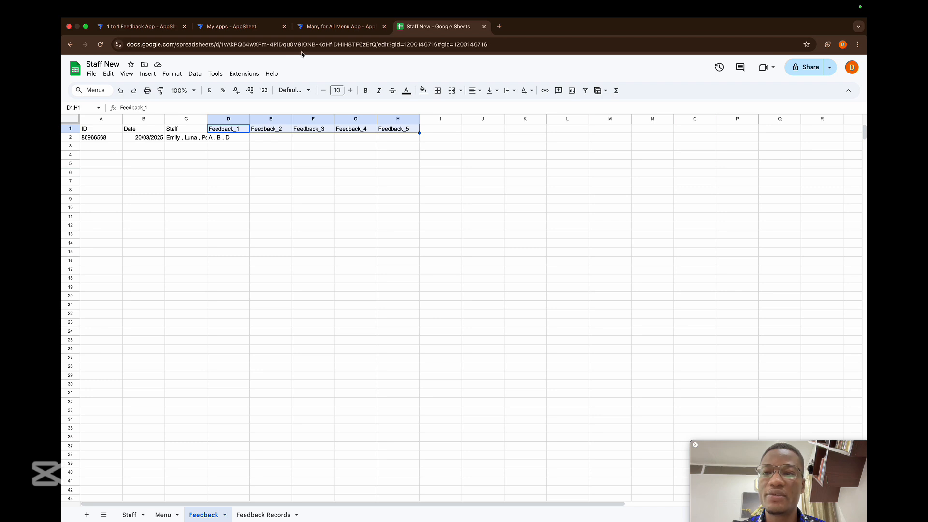
- Return to the 1 to 1 Feedback App and regenerate the Feedback table's schema to load the new feedback columns
click(132, 27)
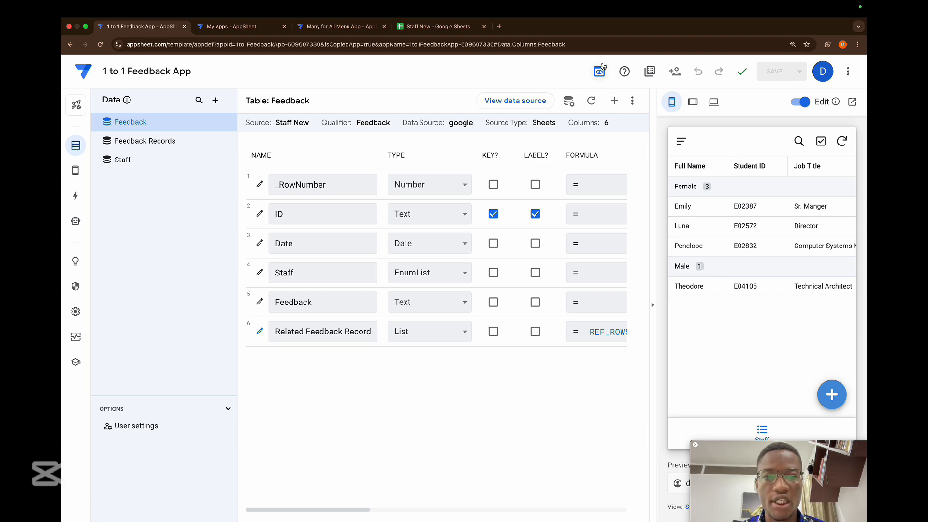
click(592, 99)
click(584, 158)
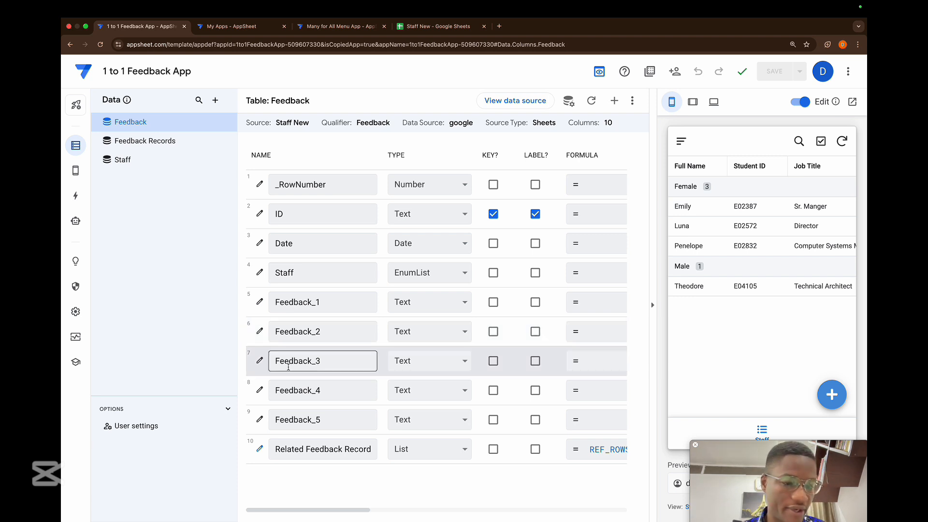
- Give the Feedback_1 column the Show_If expression count([Staff])>=1 and save it
click(261, 303)
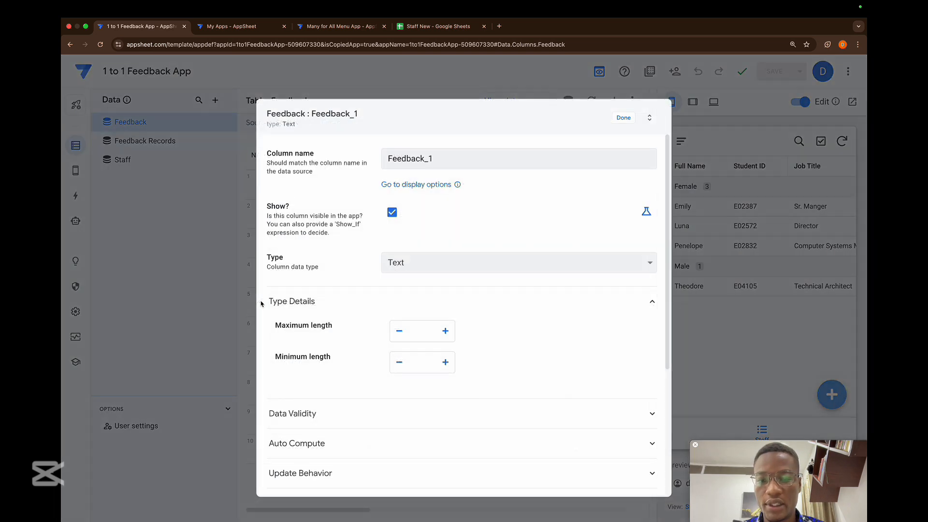
click(647, 213)
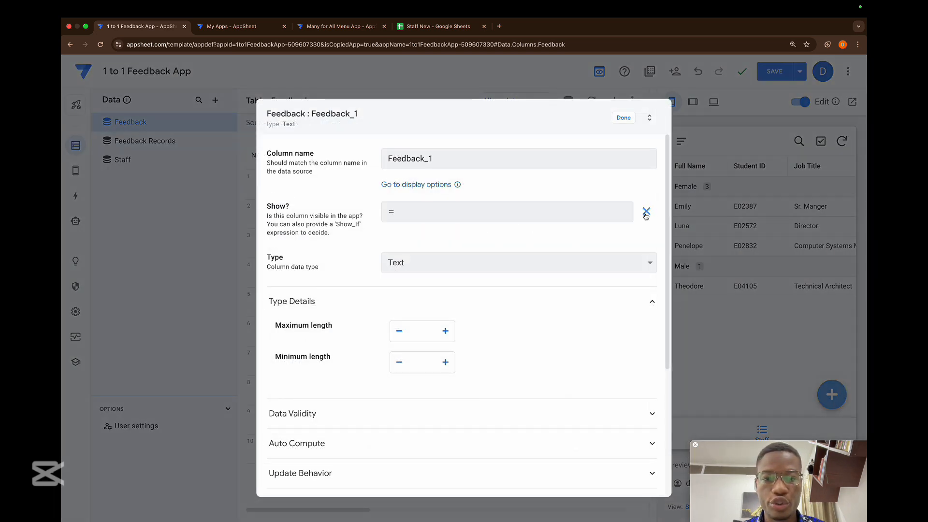
click(544, 220)
text(count)
key(Return)
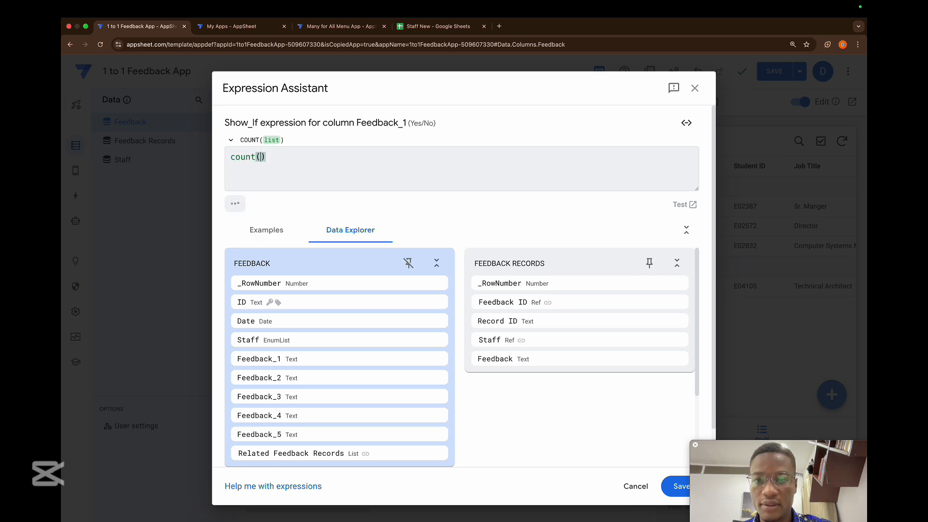
text([sta)
key(Return)
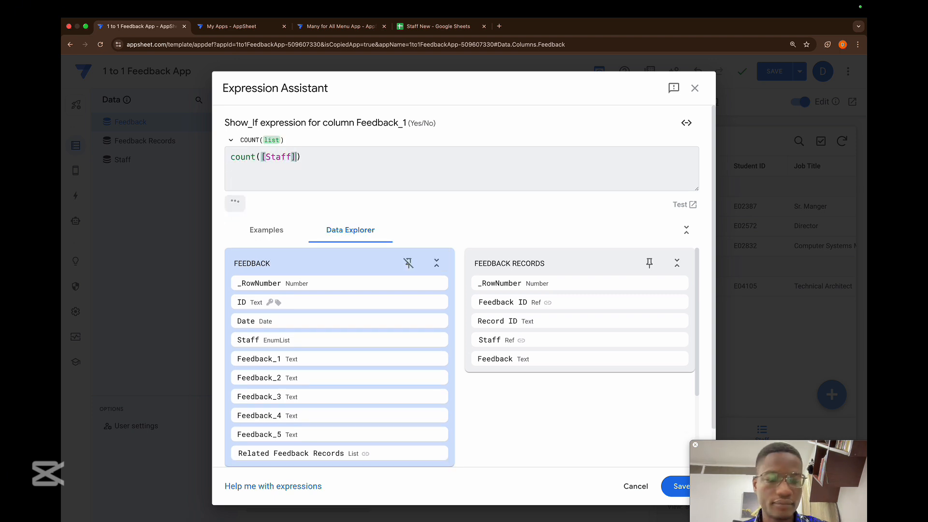
click(364, 161)
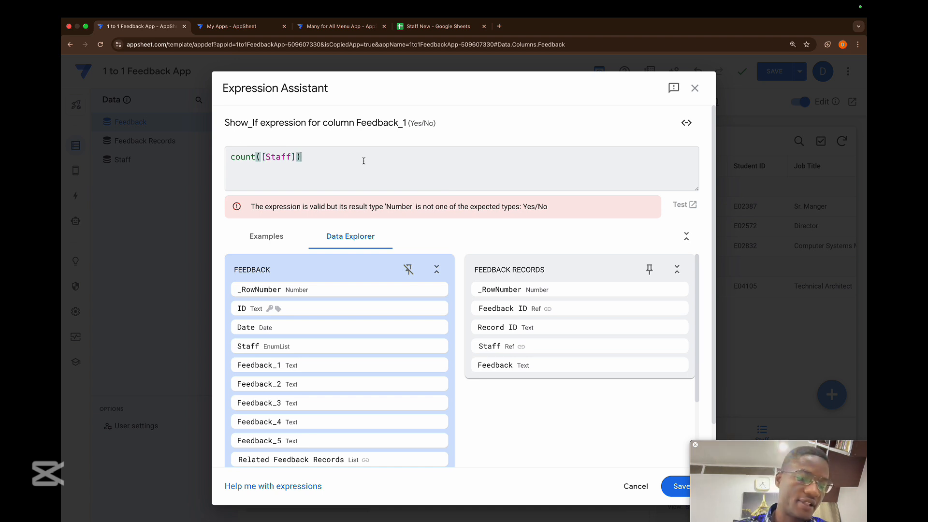
text(>=1)
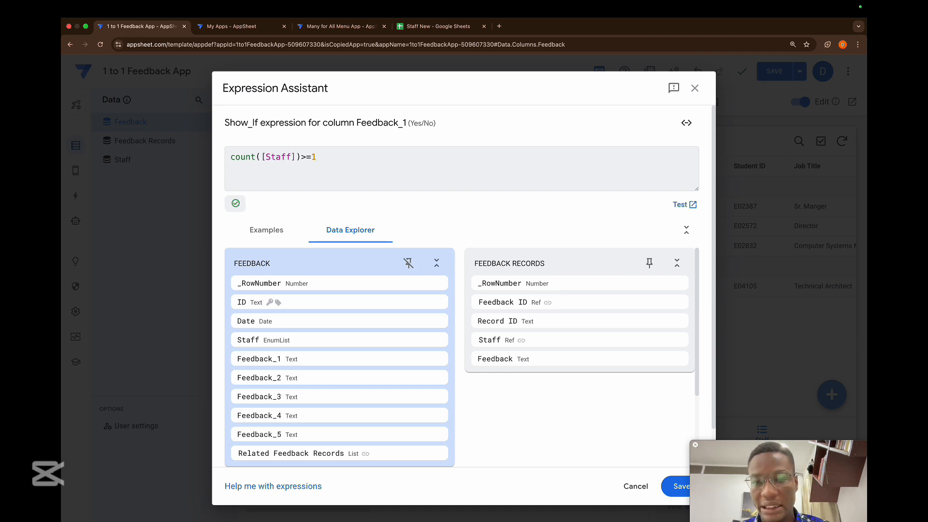
key(super+a)
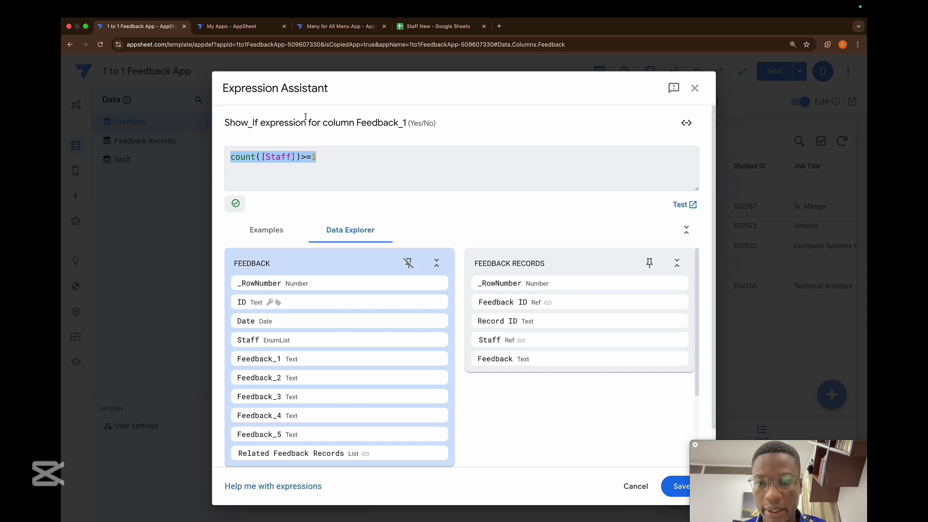
click(310, 156)
mouse_move(317, 157)
mouse_down()
mouse_move(228, 151)
mouse_move(312, 158)
mouse_up()
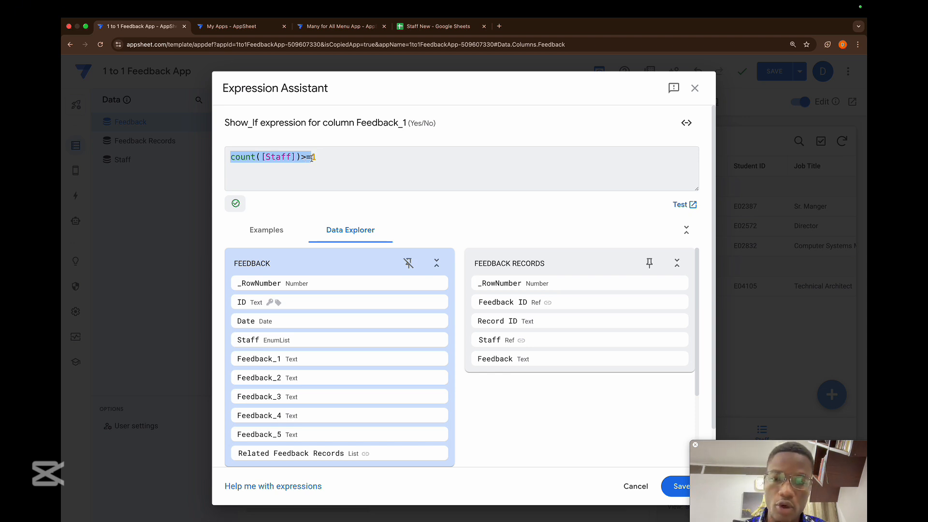
click(674, 486)
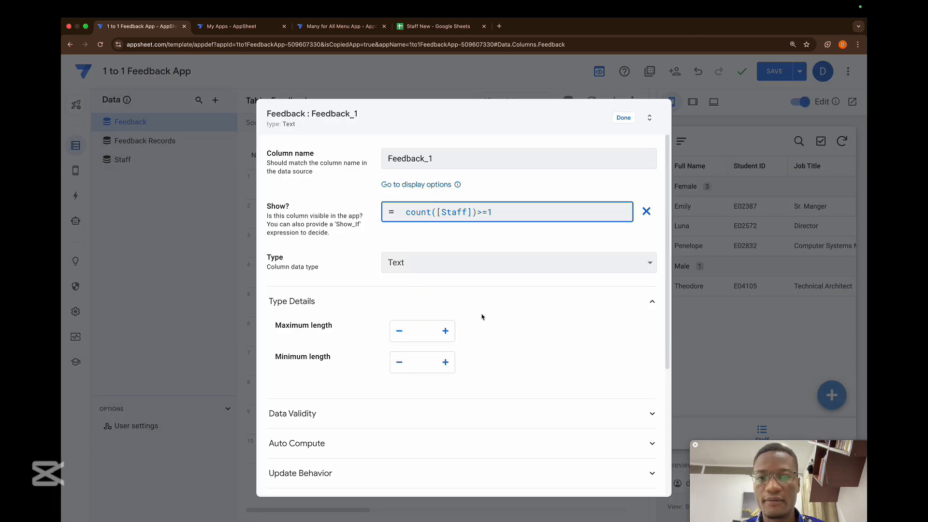
- Enter index([Staff],1)&" Feedback" as the display name expression for the Feedback_1 column
scroll(460, 379, down, 4)
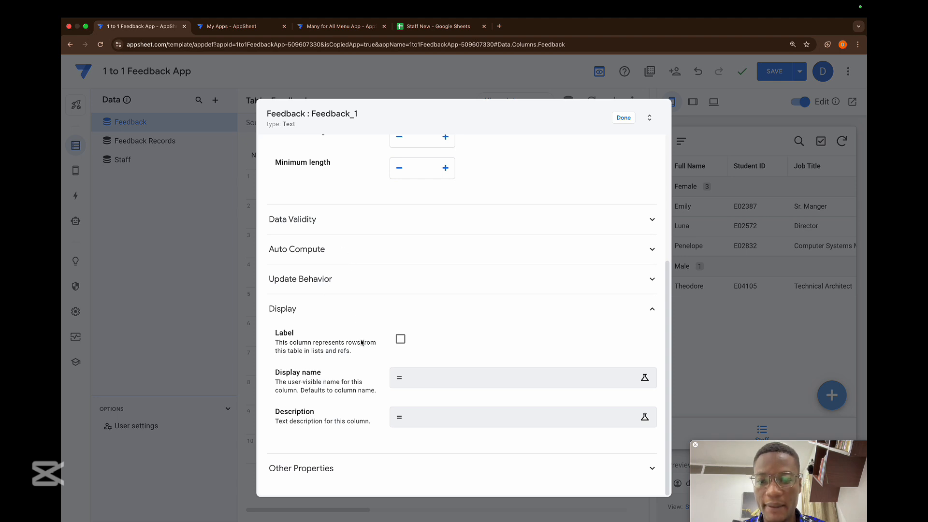
click(426, 376)
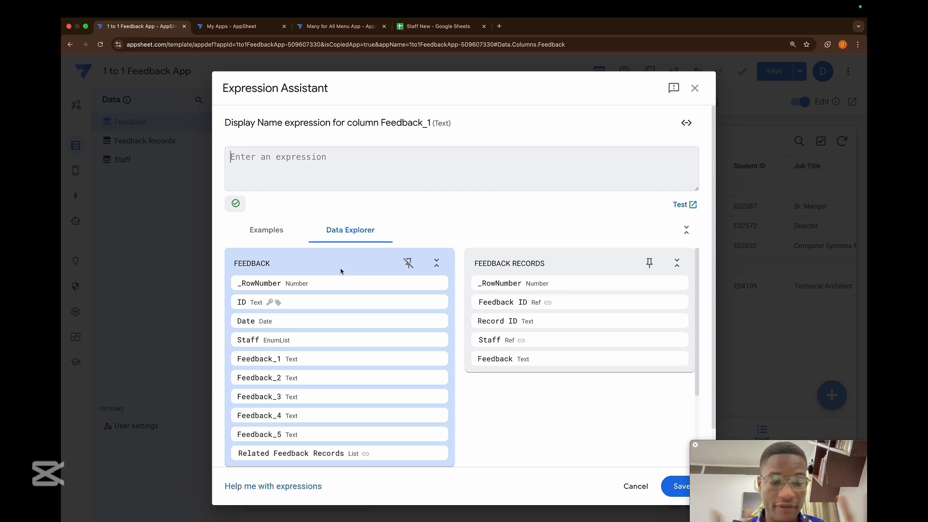
text(index())
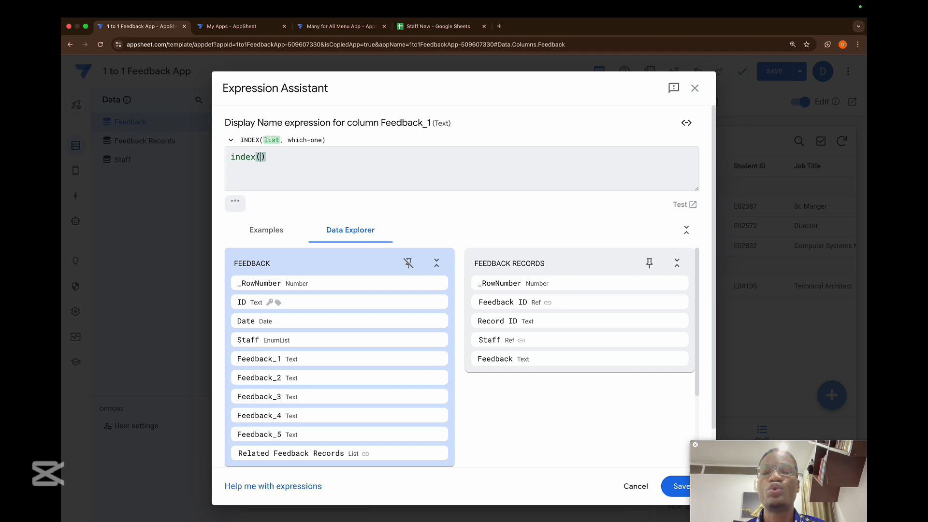
text([s)
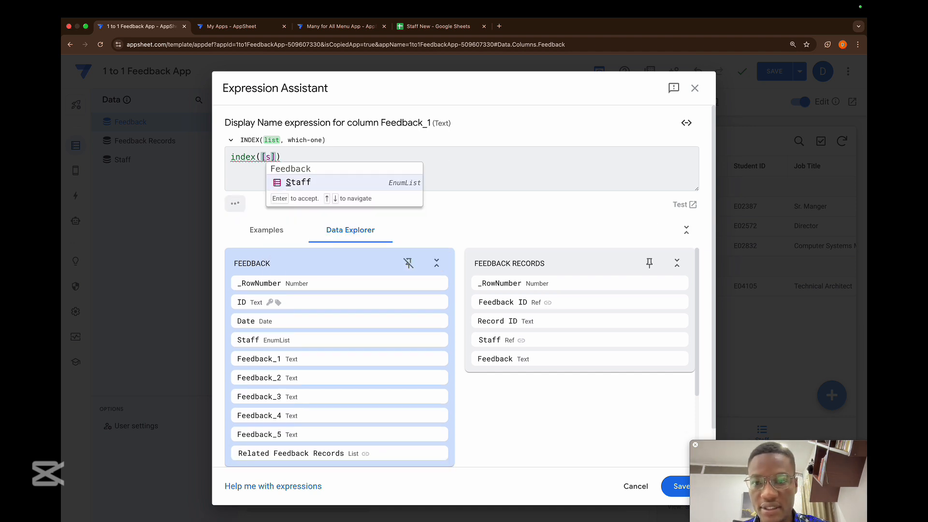
key(Return)
text(,1))
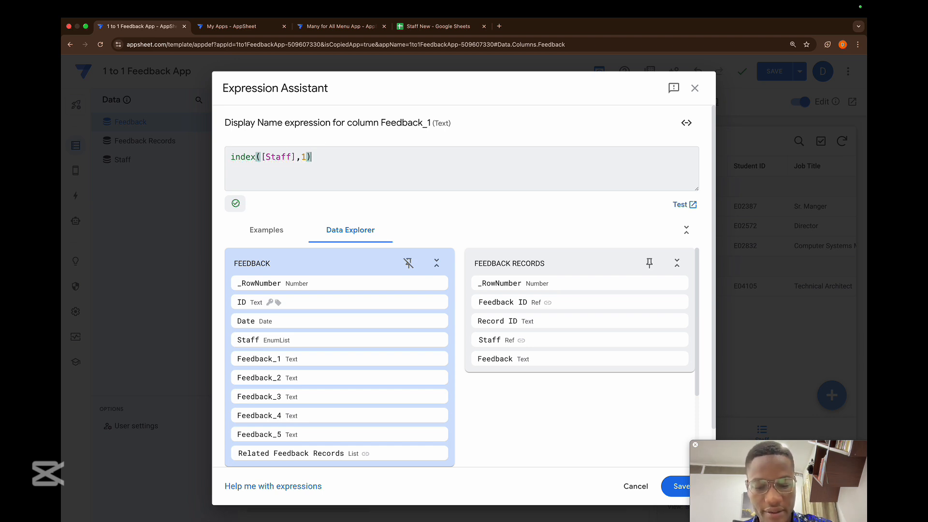
text(&)
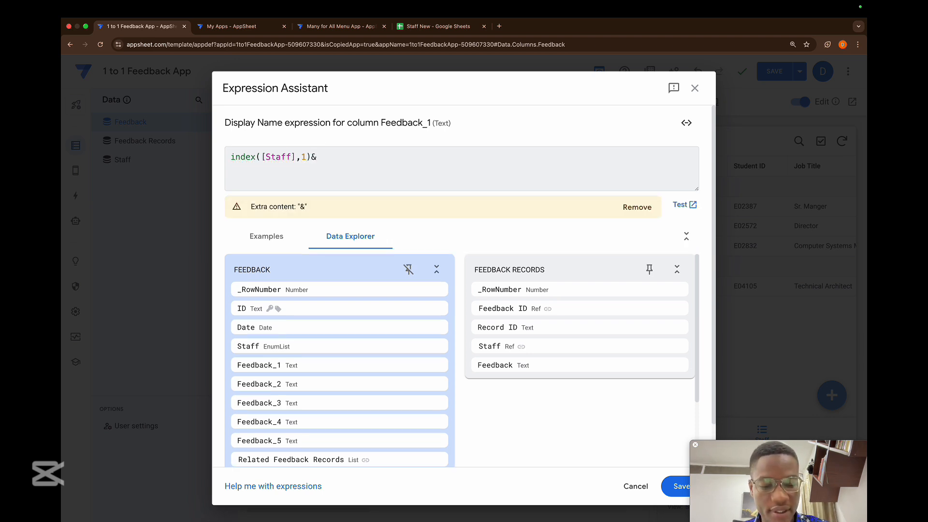
text(" Fee)
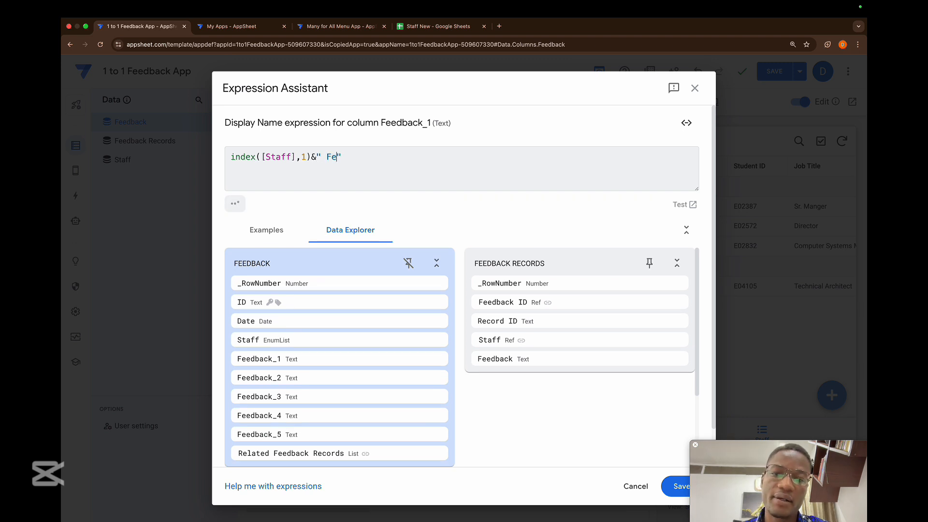
text(dback)
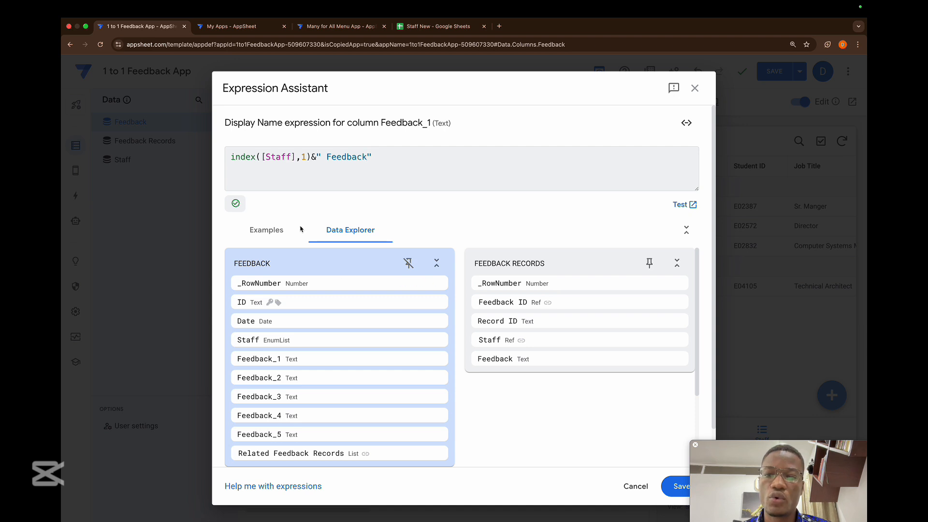
- Change the display name's quoted text to "'s Feedback", save the expression and close the Feedback_1 column settings
click(320, 156)
text('s')
key(BackSpace)
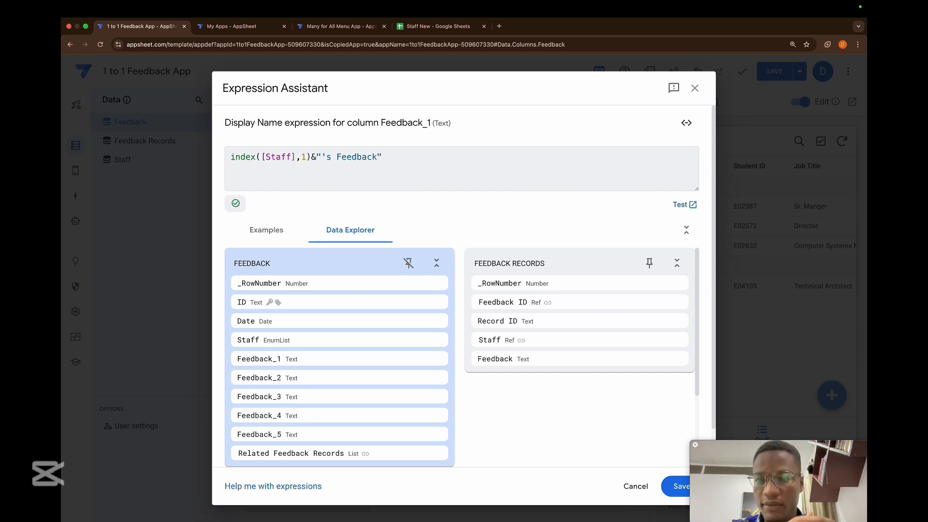
drag(384, 156, 228, 156)
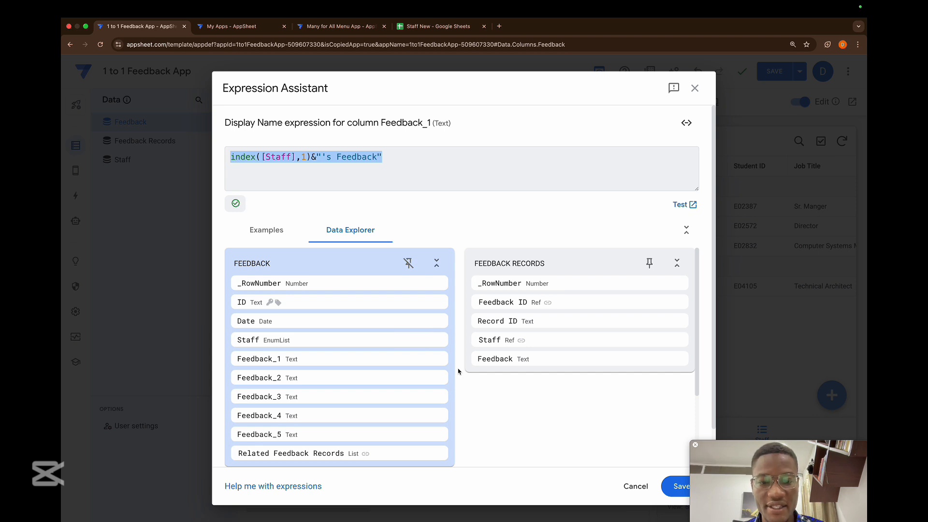
click(671, 491)
click(626, 119)
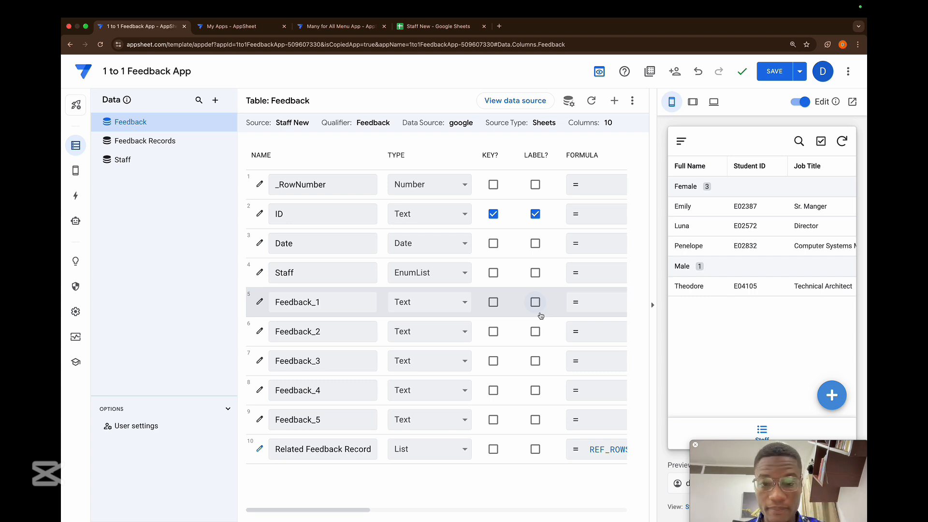
- Give the Feedback_2 column the Show_If expression count([Staff])>=2 and save it
click(259, 332)
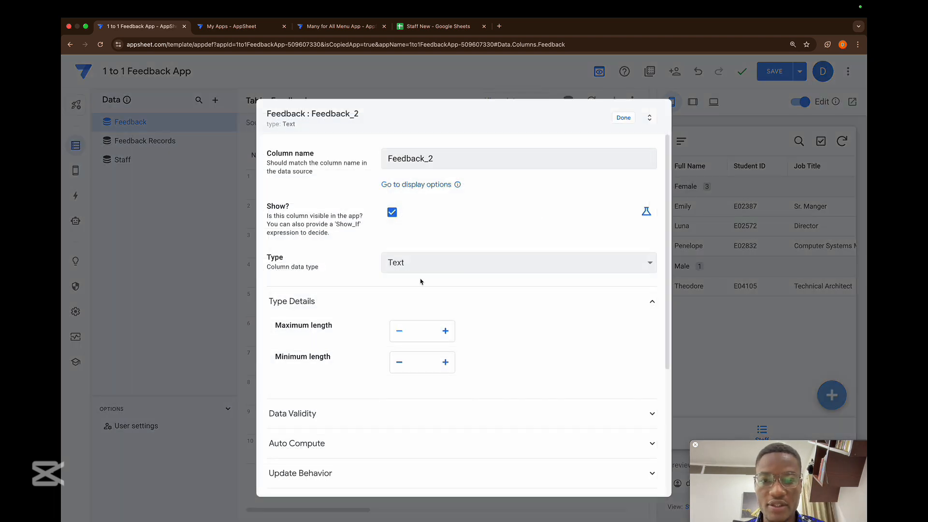
click(646, 213)
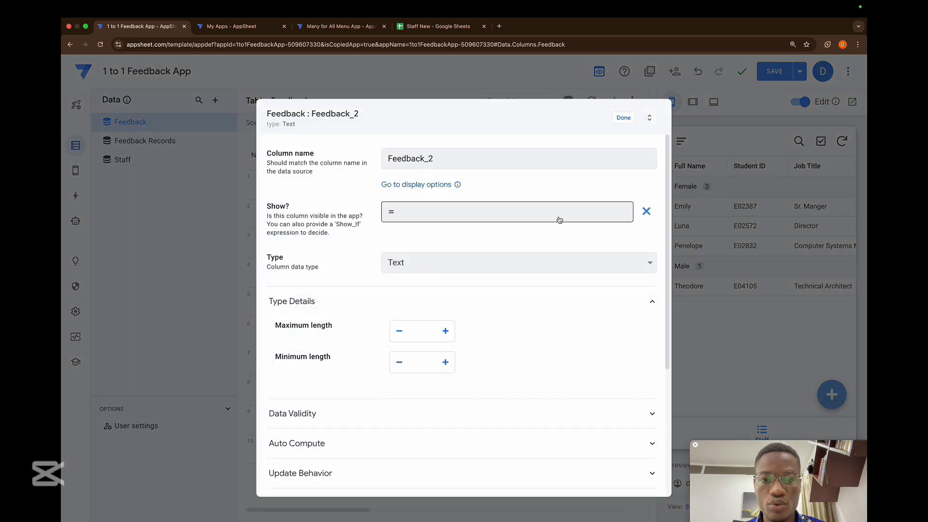
click(516, 220)
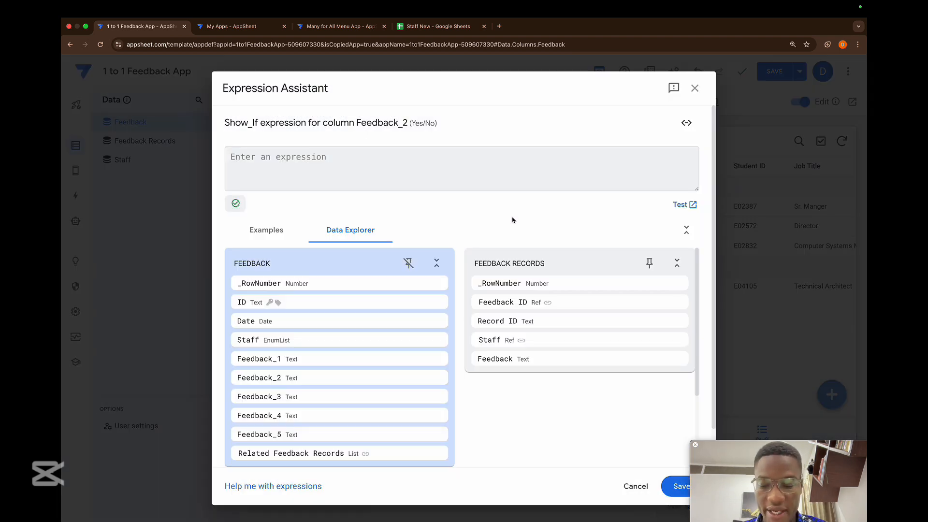
key(super+shift+c)
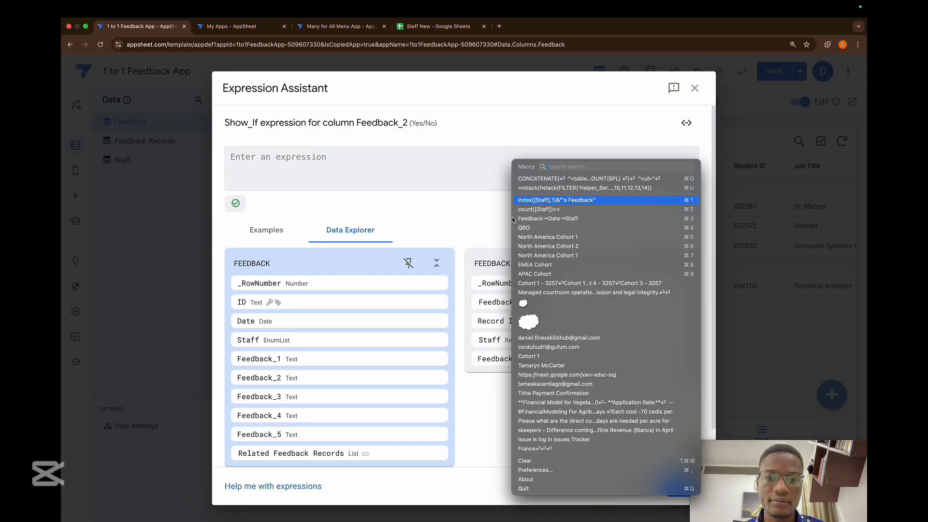
click(544, 209)
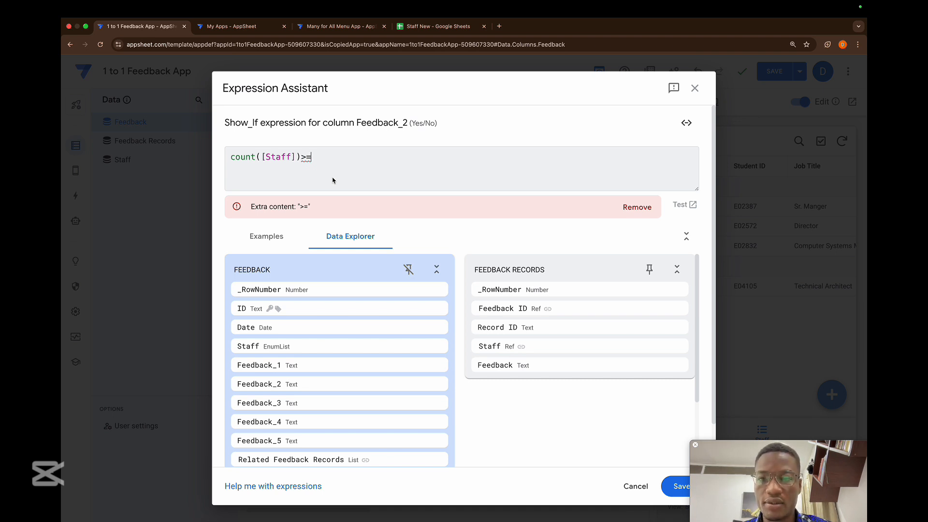
text(2)
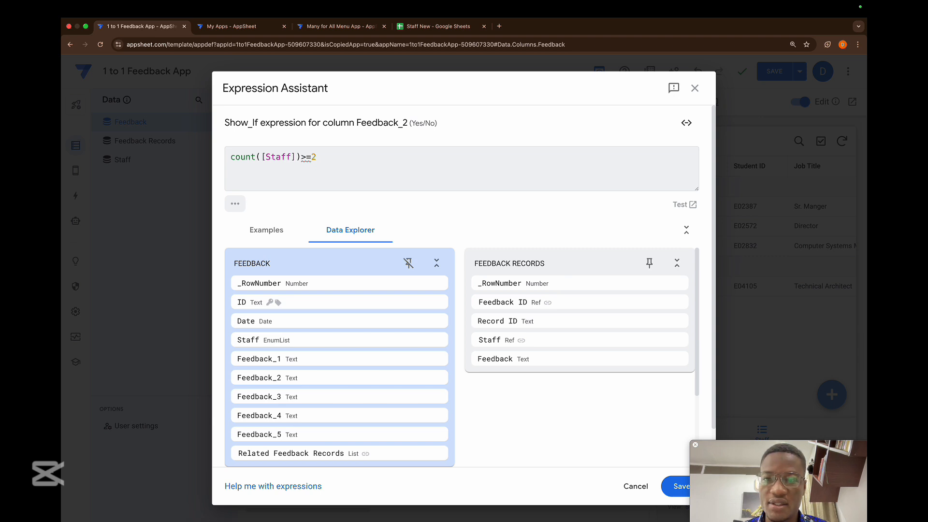
click(679, 486)
- Set Feedback_2's display name expression to index([Staff],2)&"'s Feedback", save it and close the column settings
scroll(414, 404, down, 3)
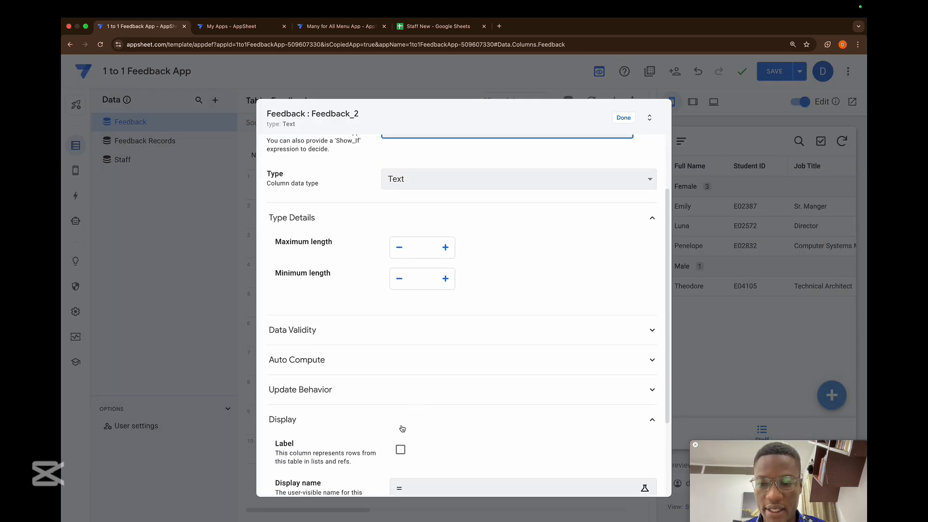
scroll(433, 404, down, 4)
click(417, 384)
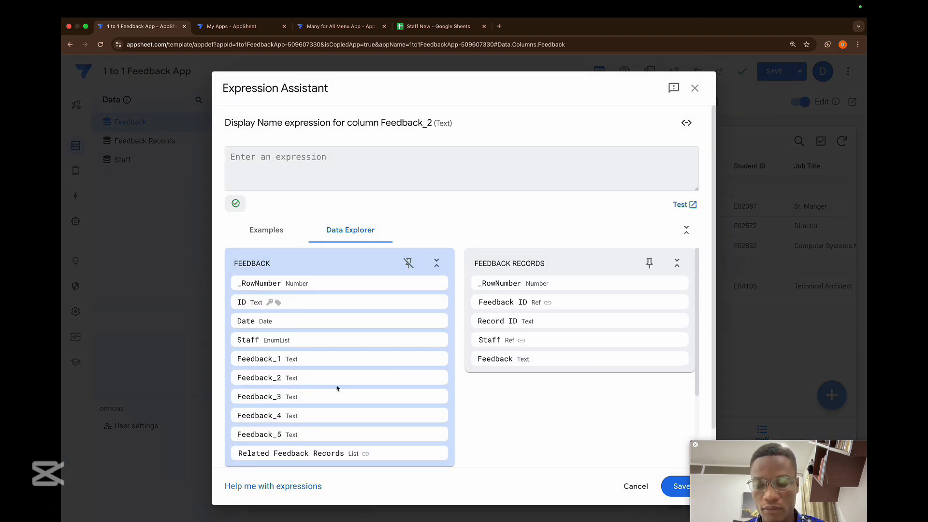
key(super+shift+c)
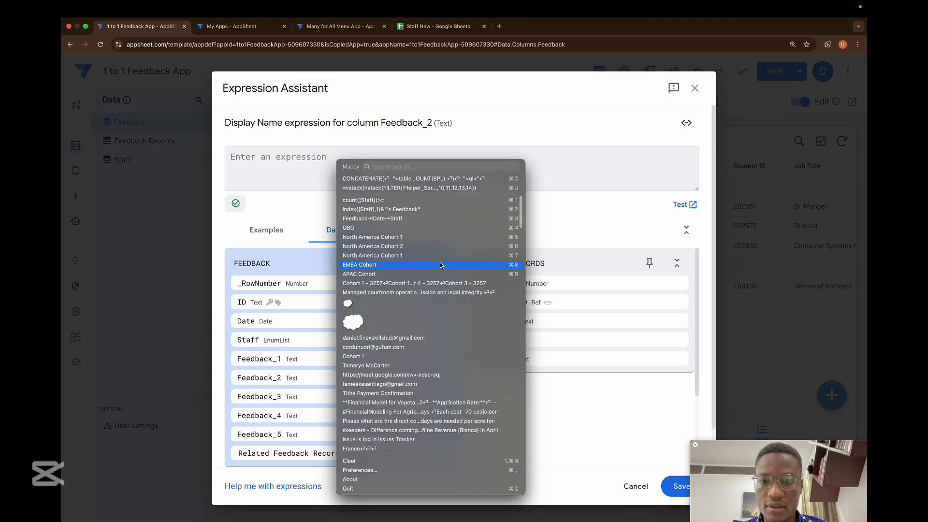
click(398, 213)
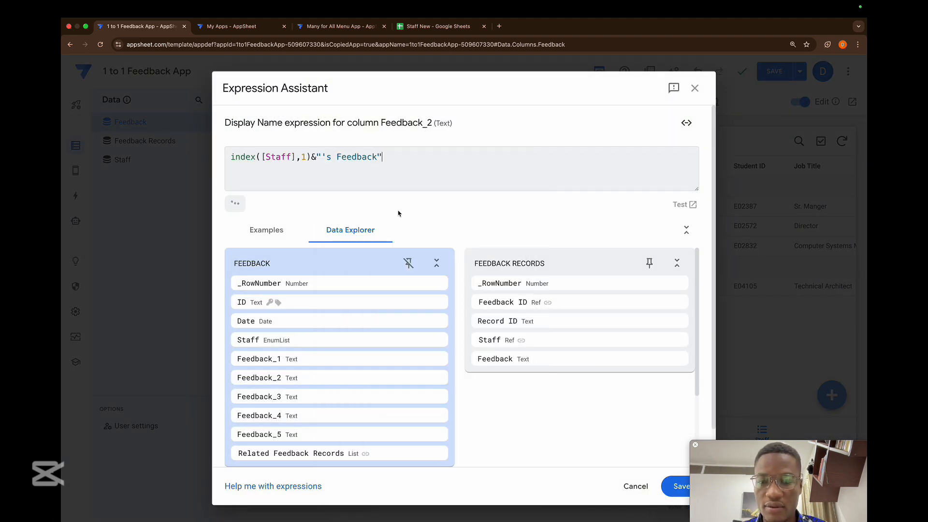
click(305, 157)
key(BackSpace)
text(2)
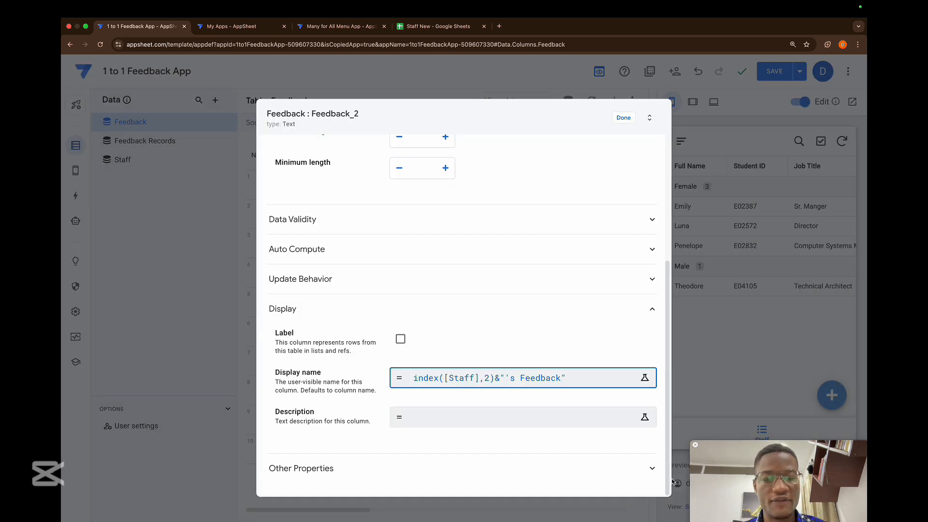
click(672, 482)
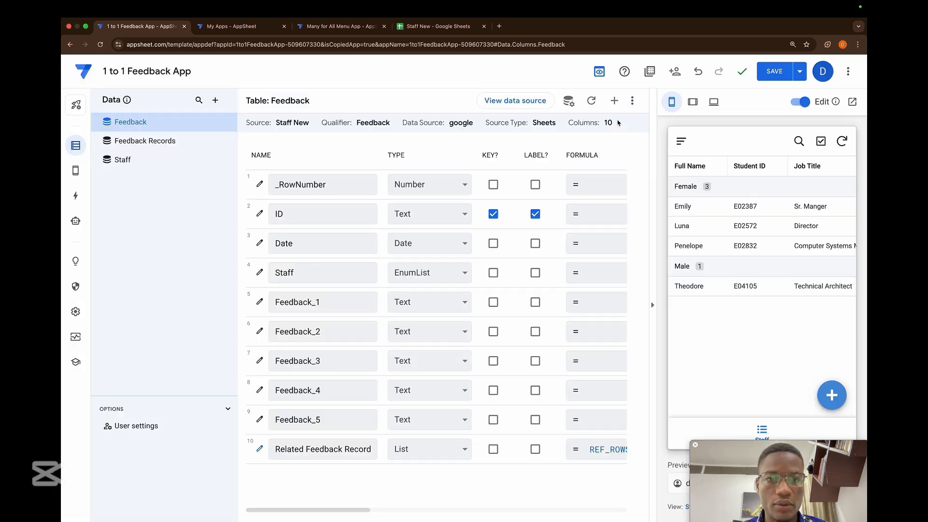
- Give the Feedback_3 column the Show_If expression count([Staff])>=3 and save it
click(254, 367)
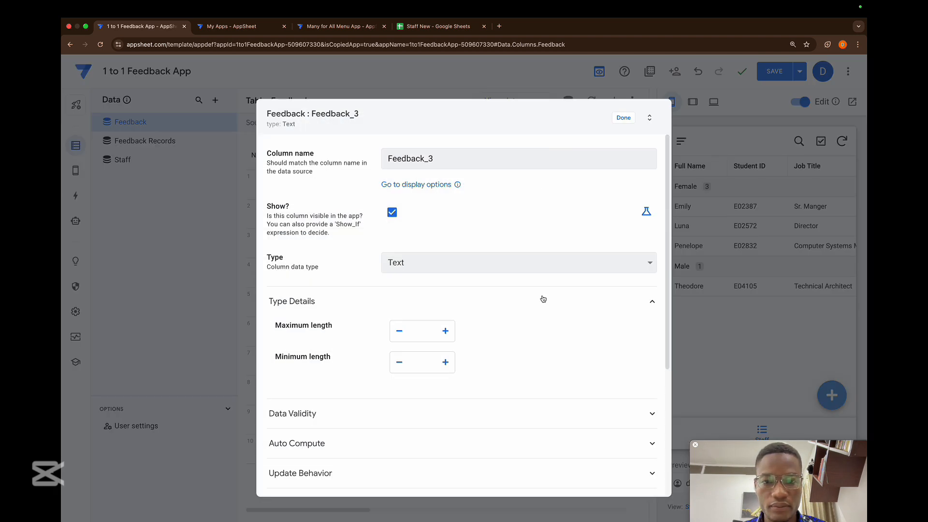
click(647, 211)
click(502, 213)
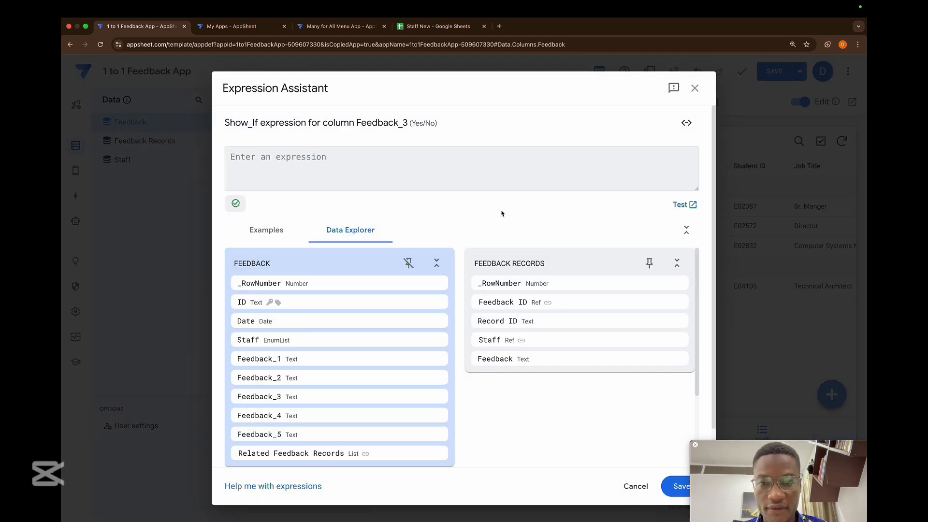
key(shift+super+c)
click(583, 209)
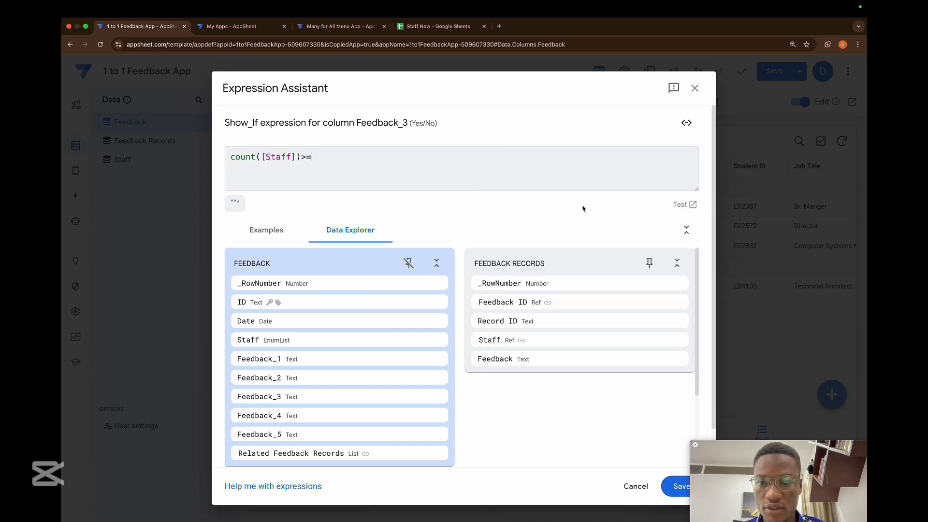
text(3)
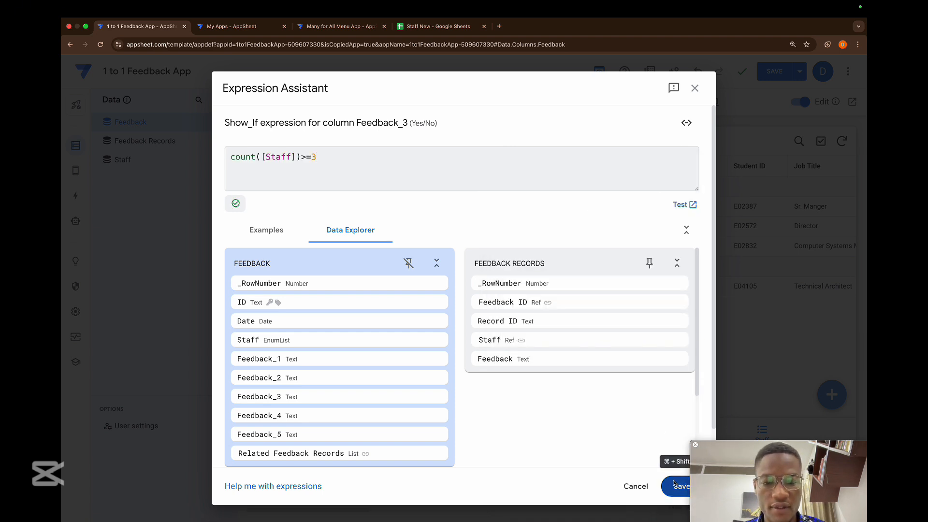
click(675, 487)
- Set Feedback_3's display name expression to index([Staff],3)&"'s Feedback", save it and close the column settings
scroll(546, 433, down, 5)
click(479, 384)
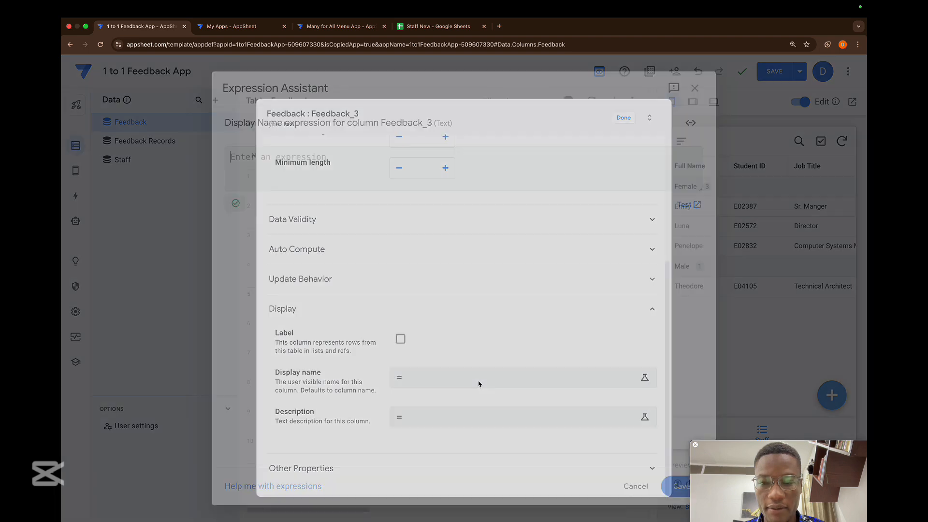
key(shift+super+c)
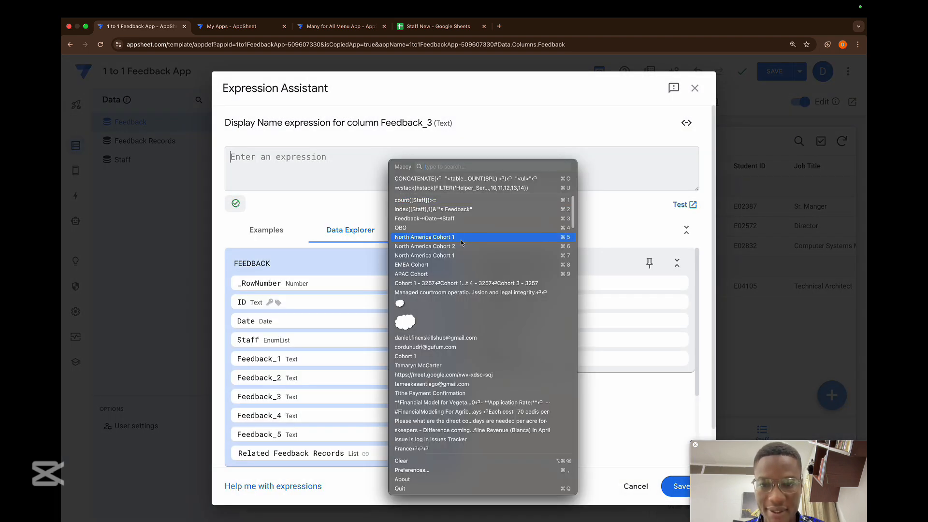
click(447, 208)
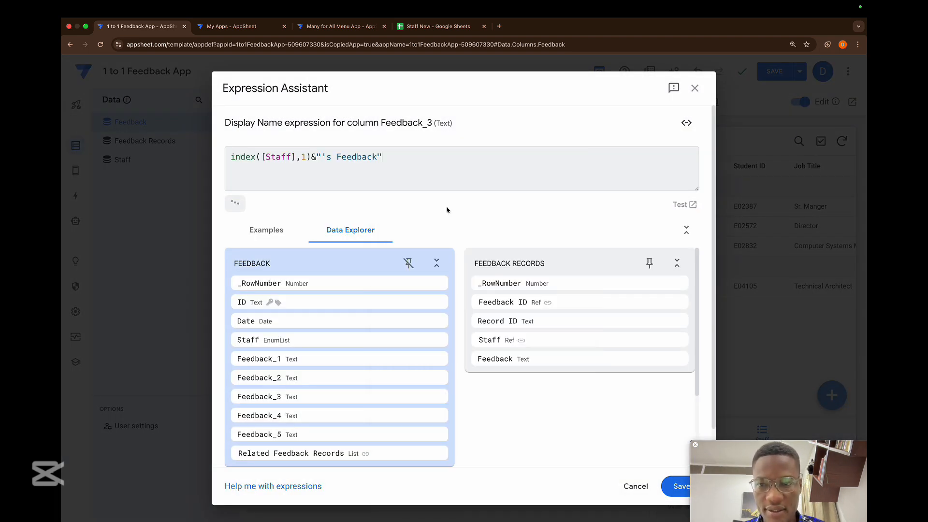
click(307, 155)
key(BackSpace)
text(3)
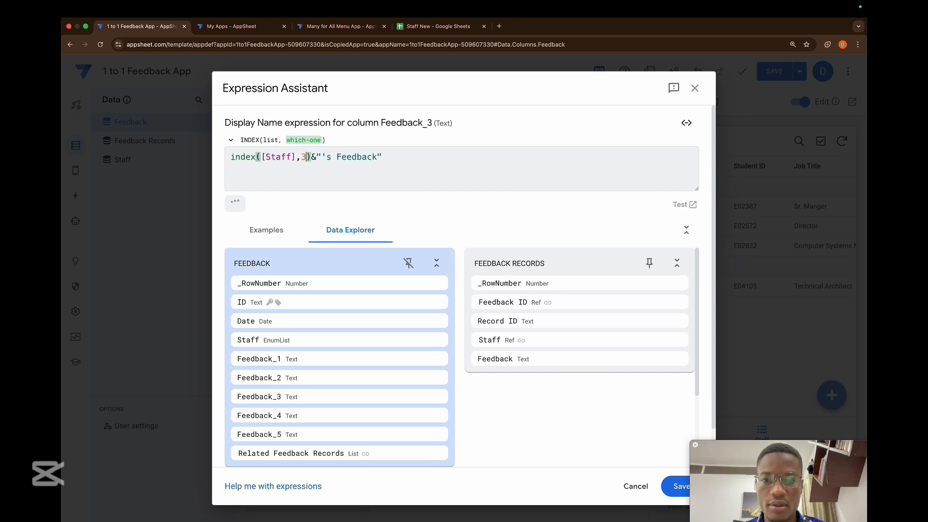
click(673, 483)
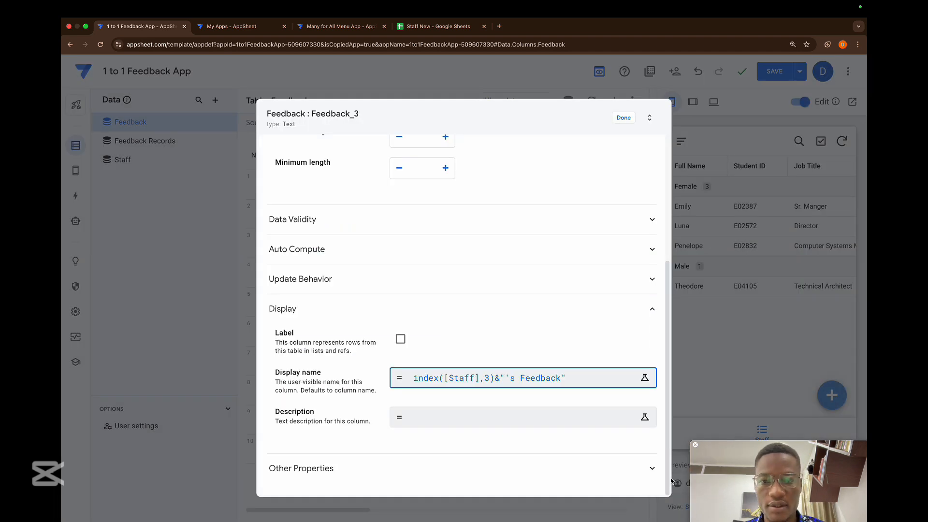
click(624, 118)
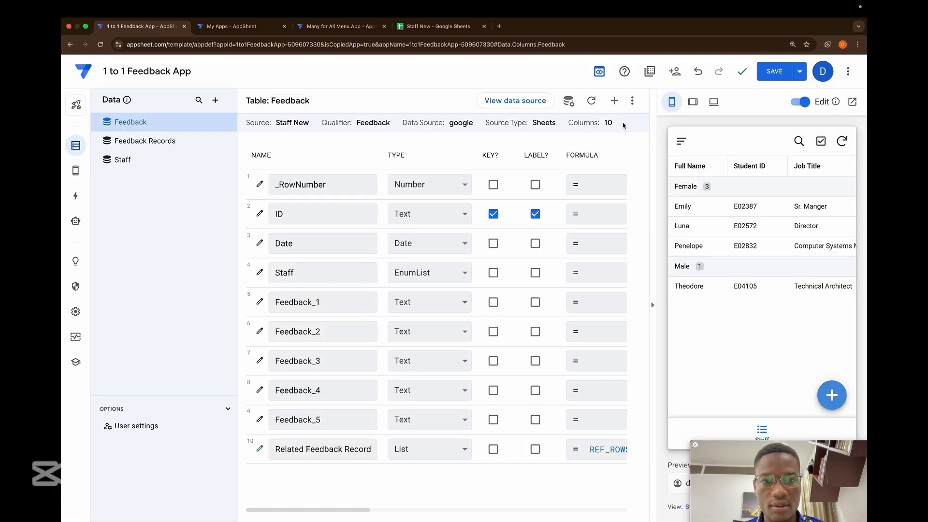
- Give the Feedback_4 column the Show_If expression count([Staff])>=4 and save it
click(260, 391)
click(647, 212)
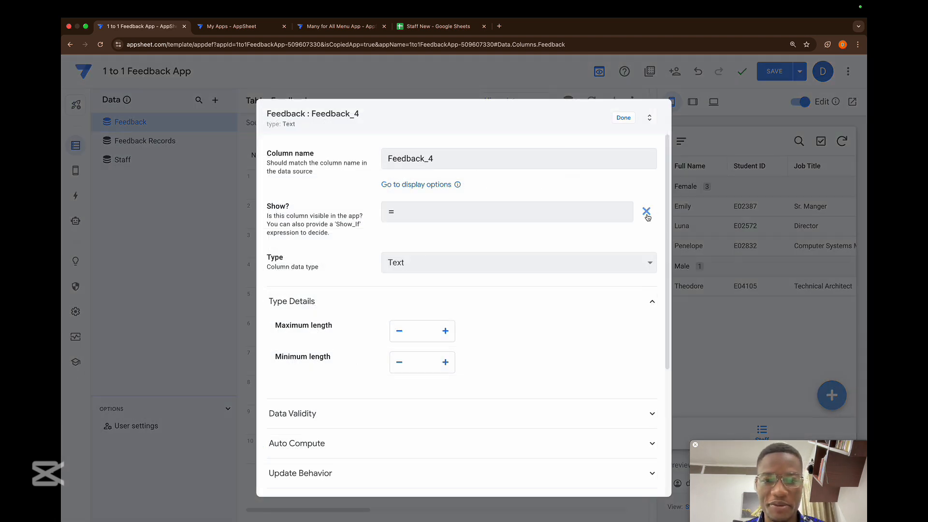
click(440, 217)
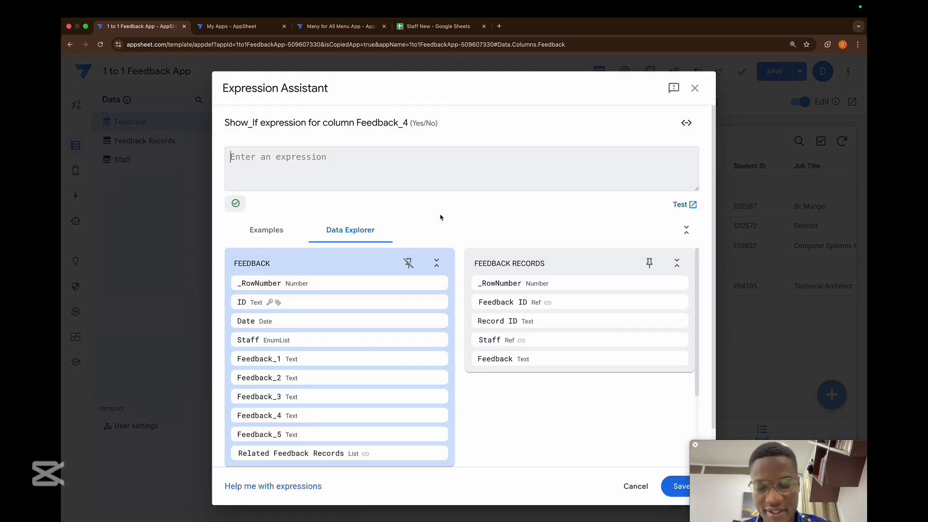
key(super+shift+c)
click(541, 211)
text(4)
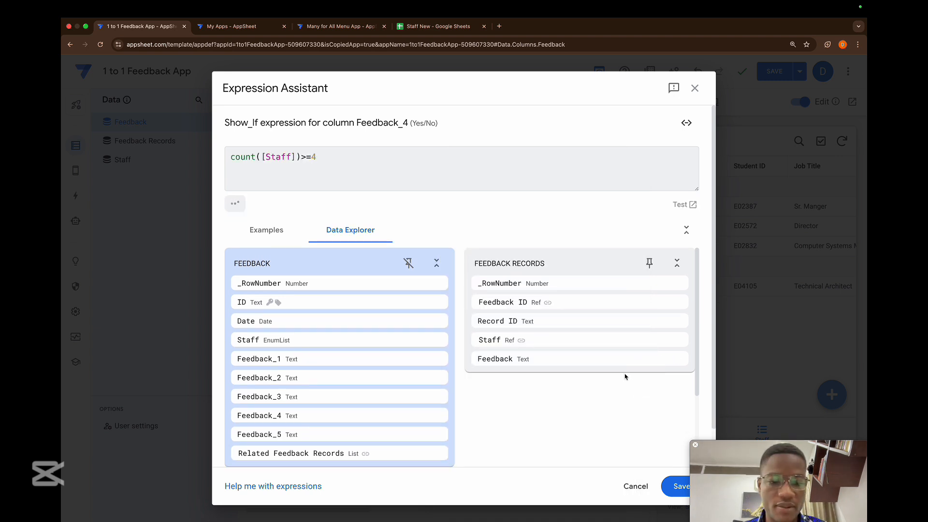
click(675, 486)
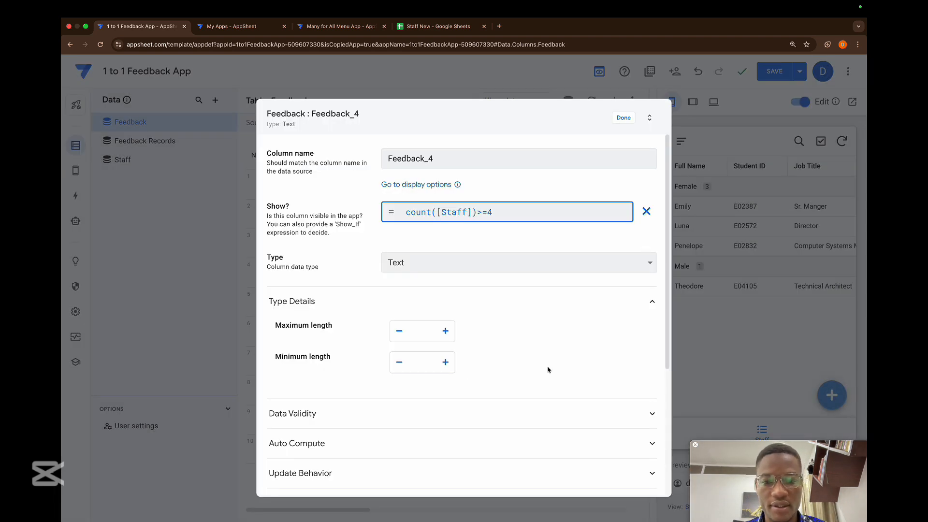
- Open the display name expression of the Feedback_4 column for editing
scroll(548, 370, down, 5)
click(434, 382)
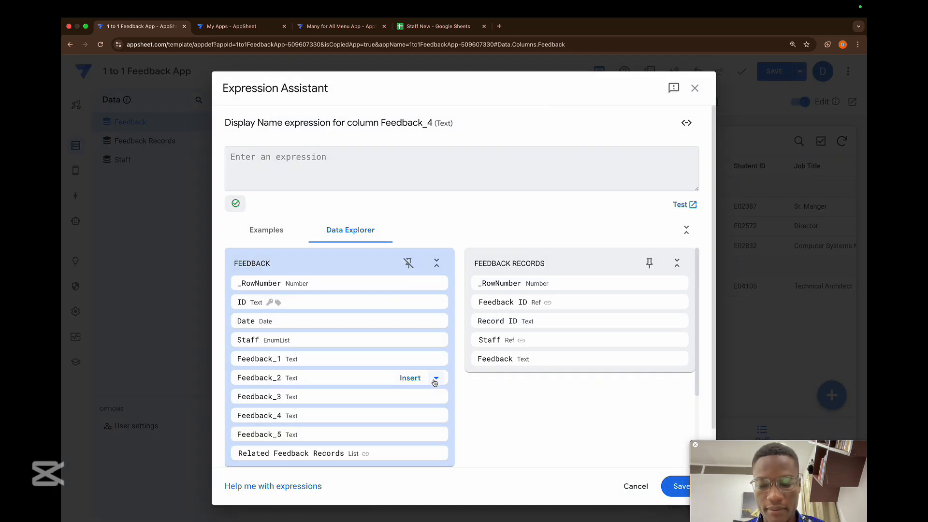
key(super+v)
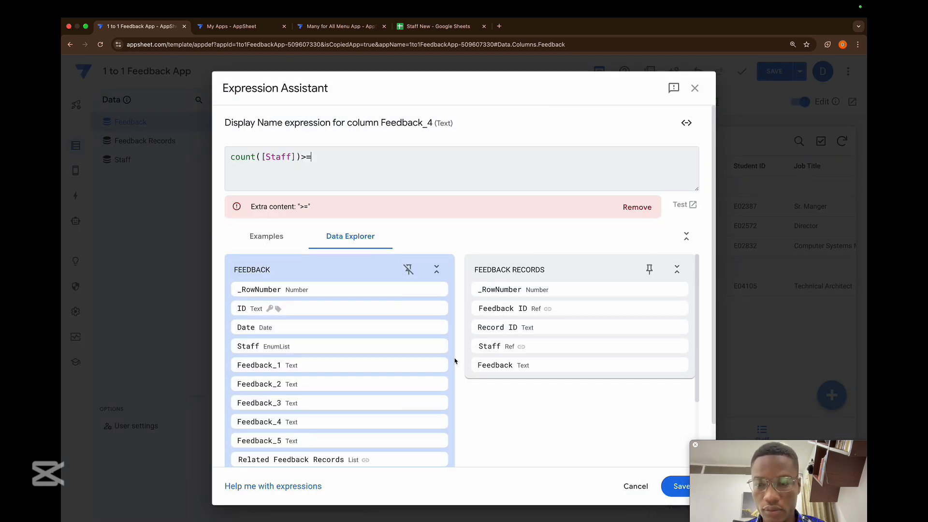
key(super+a)
key(BackSpace)
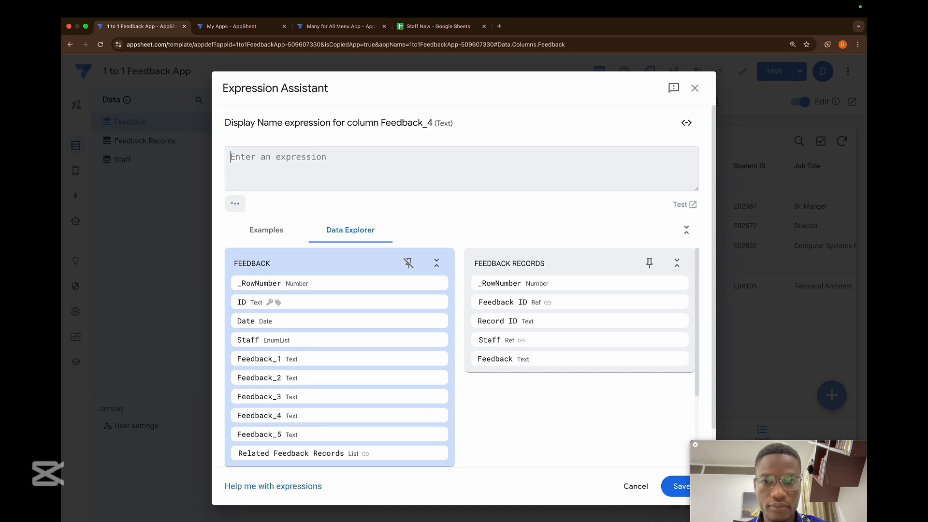
- Set Feedback_4's display name expression to index([Staff],4)&"'s Feedback", save it and close the column settings
key(shift+super+c)
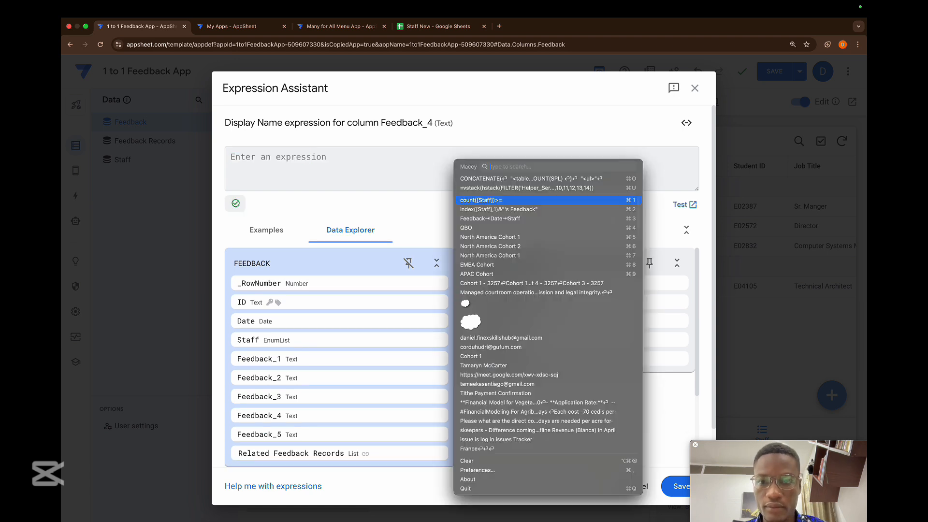
click(526, 215)
click(307, 156)
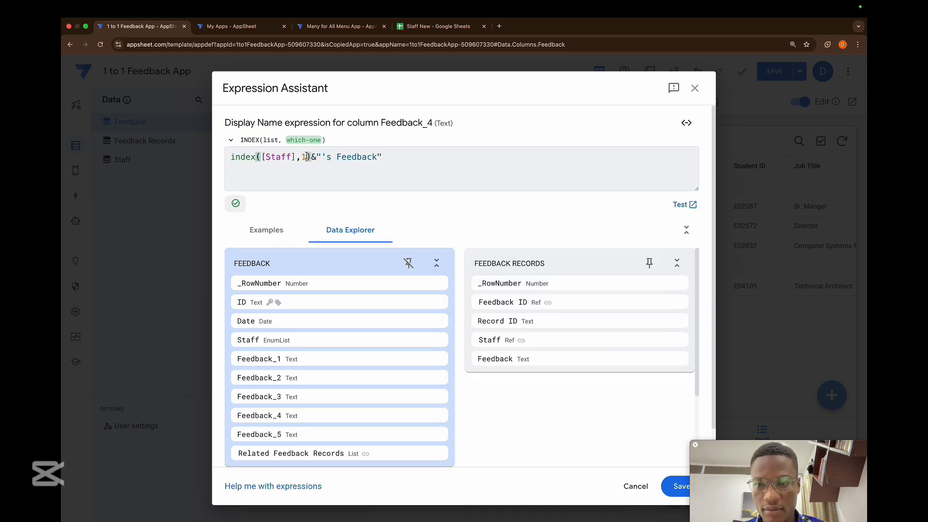
key(BackSpace)
text(4)
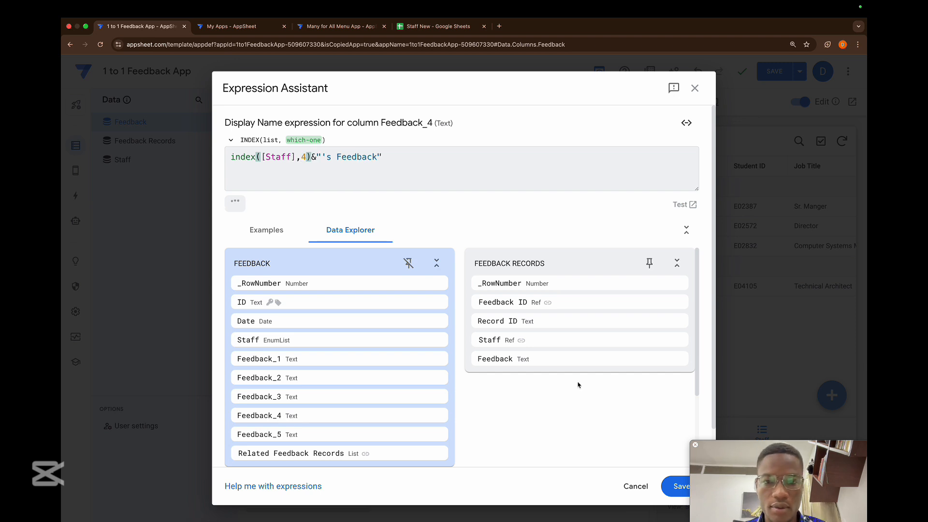
click(683, 485)
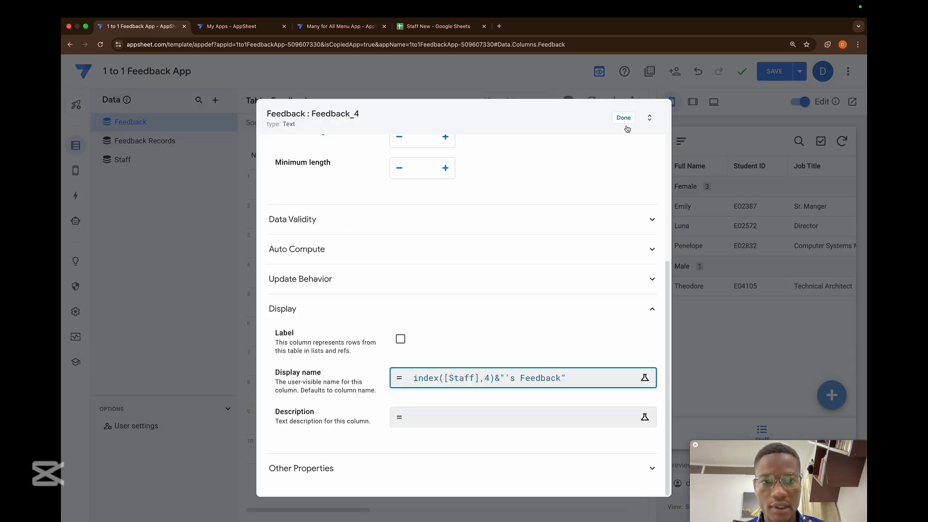
click(624, 120)
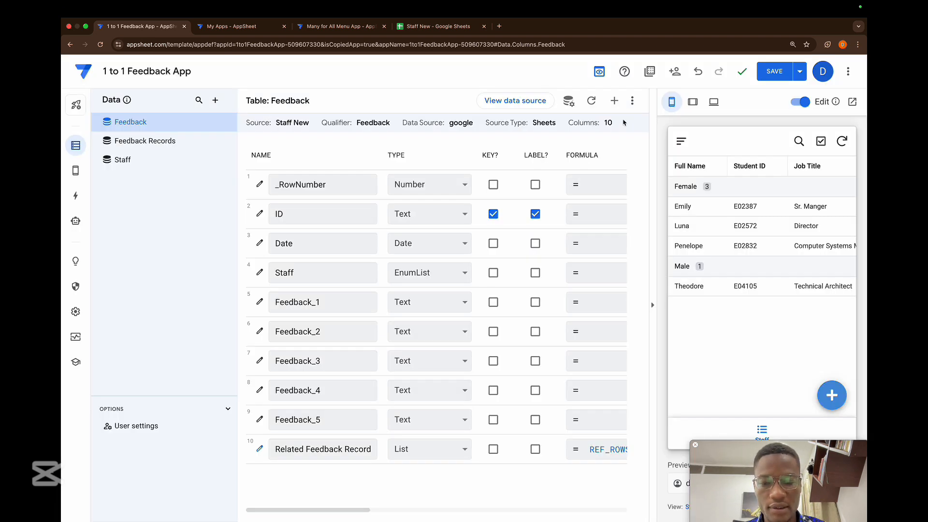
- Give the Feedback_5 column the Show_If expression count([Staff])>=5 and save it
click(259, 419)
click(646, 211)
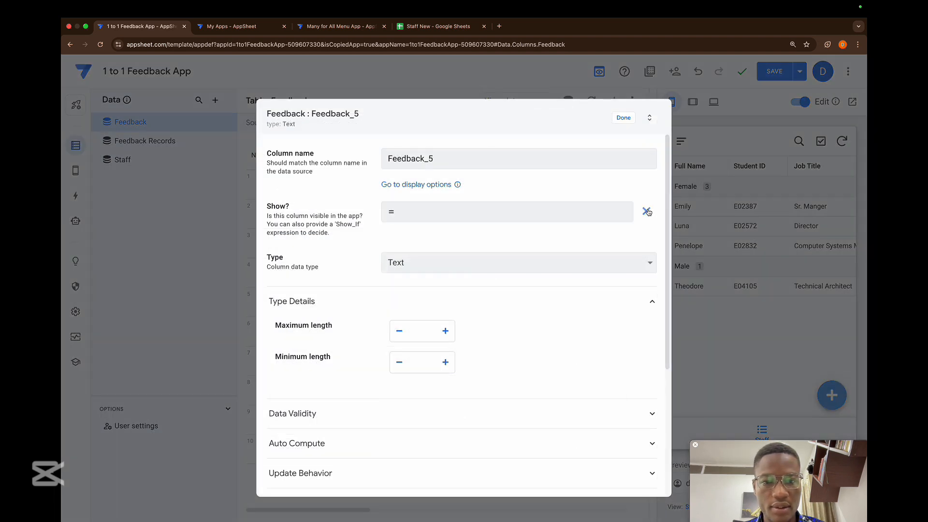
click(469, 217)
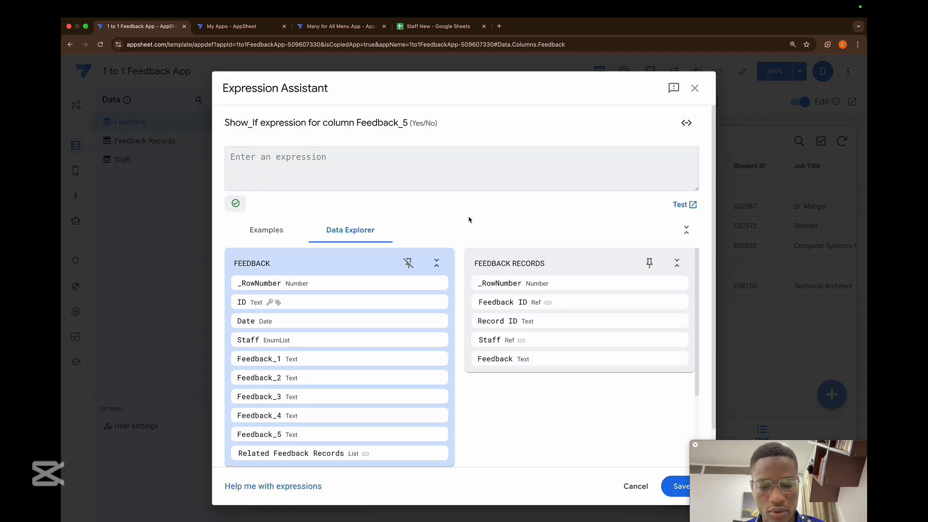
key(shift+super+c)
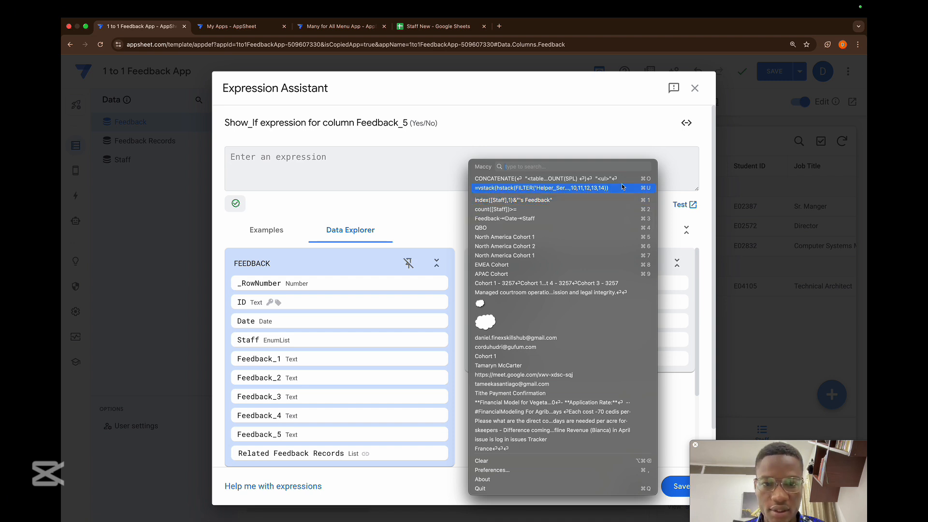
click(560, 209)
text(5)
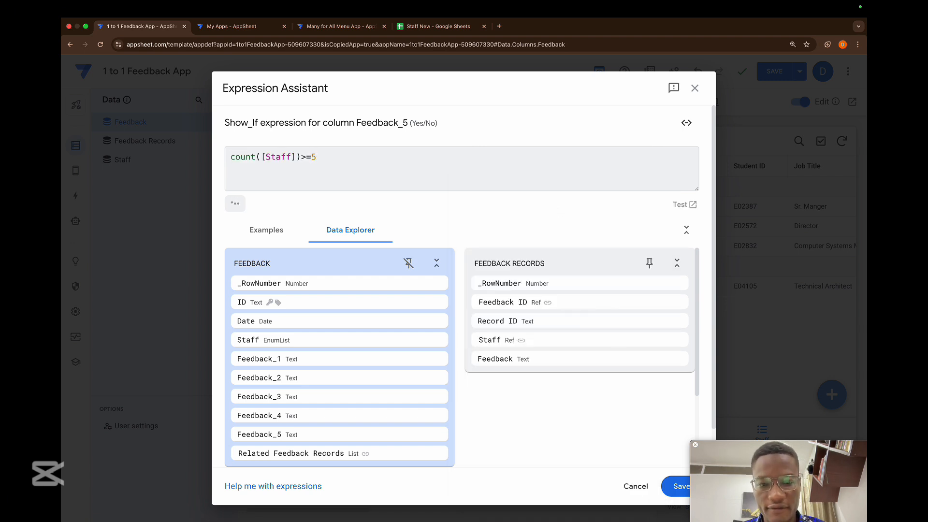
click(677, 487)
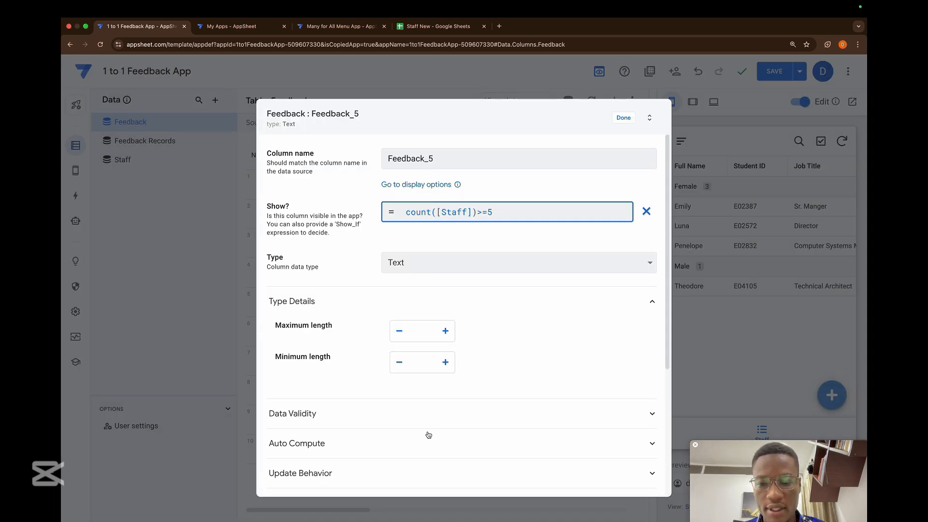
- Set Feedback_5's display name expression to index([Staff],5)&"'s Feedback", close the column settings and save the app
scroll(427, 433, down, 5)
click(439, 399)
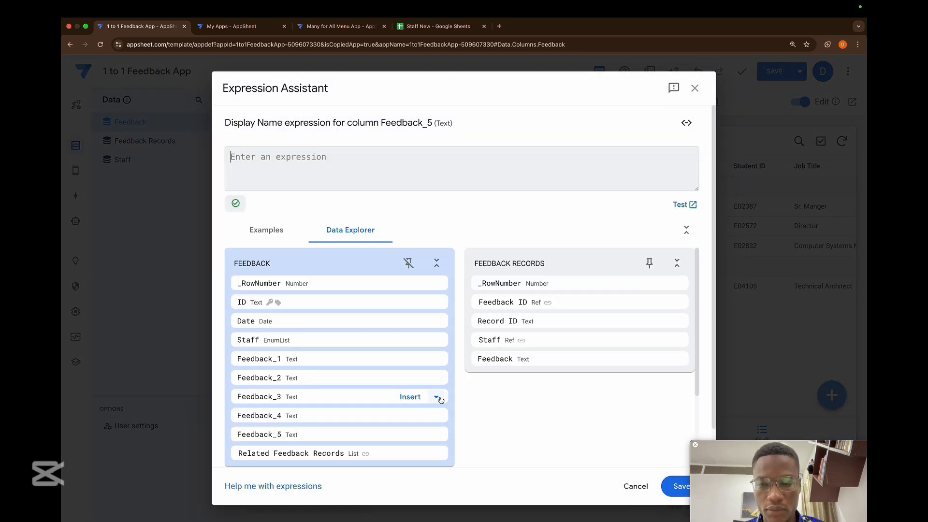
key(shift+super+c)
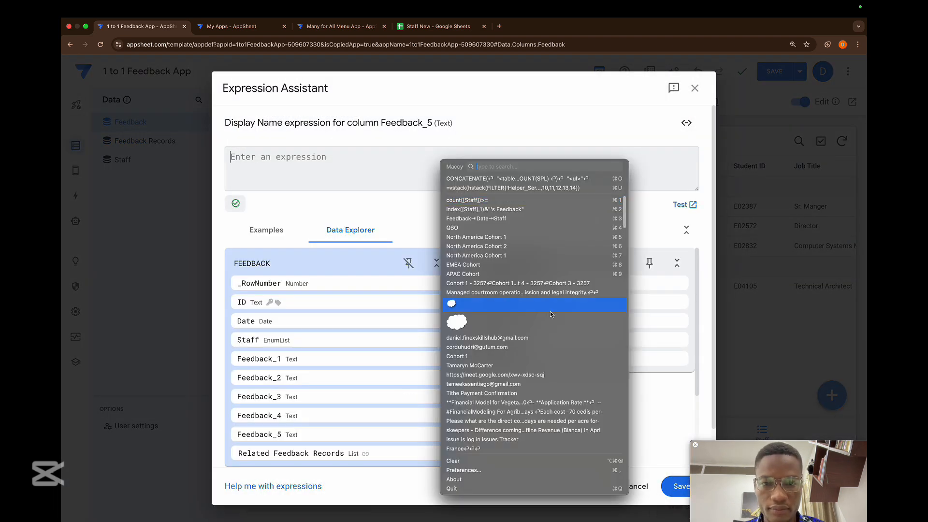
click(503, 209)
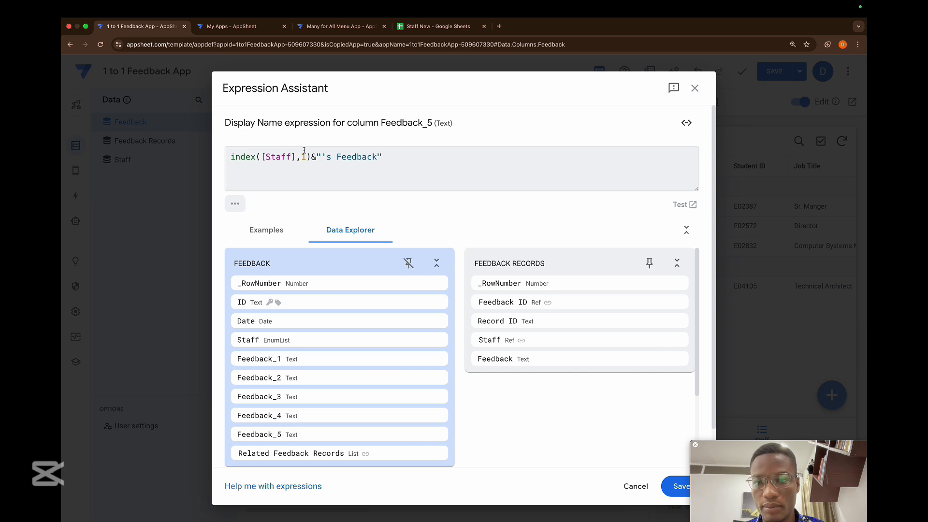
click(304, 156)
key(BackSpace)
text(5)
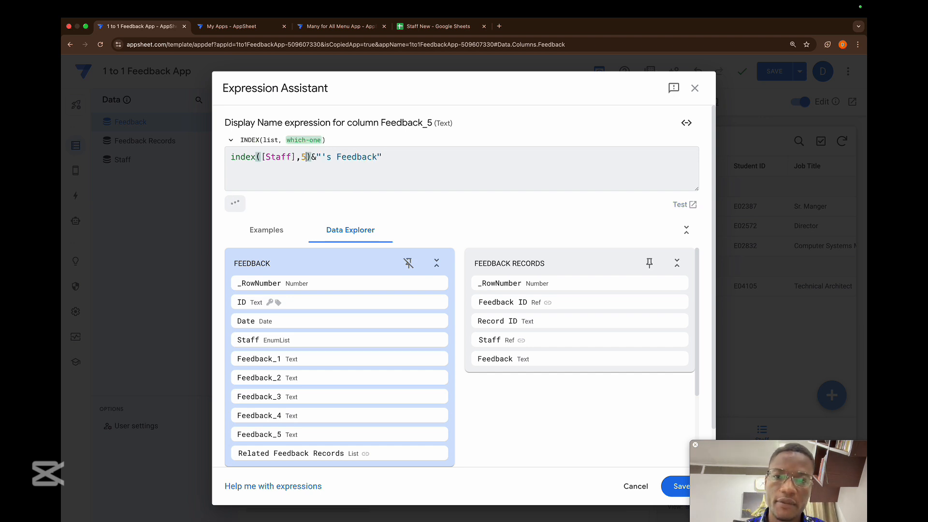
click(677, 486)
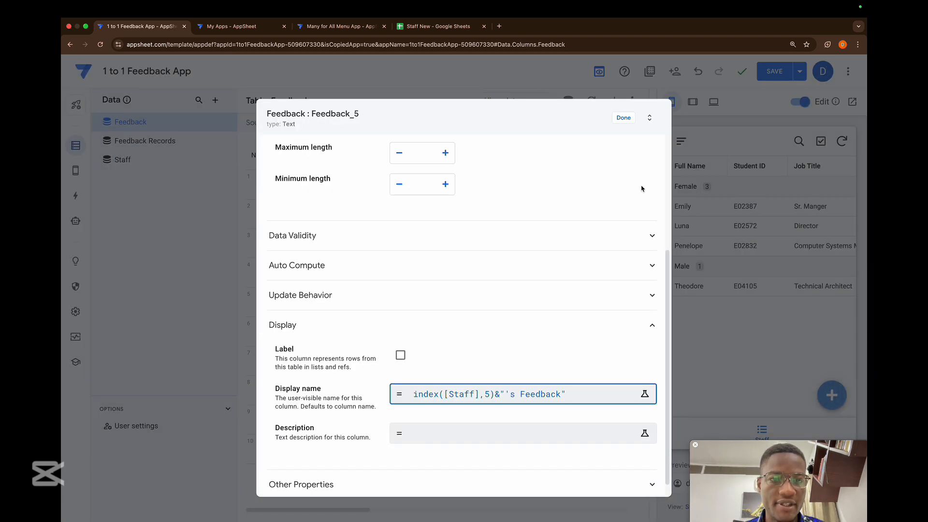
click(623, 119)
click(774, 71)
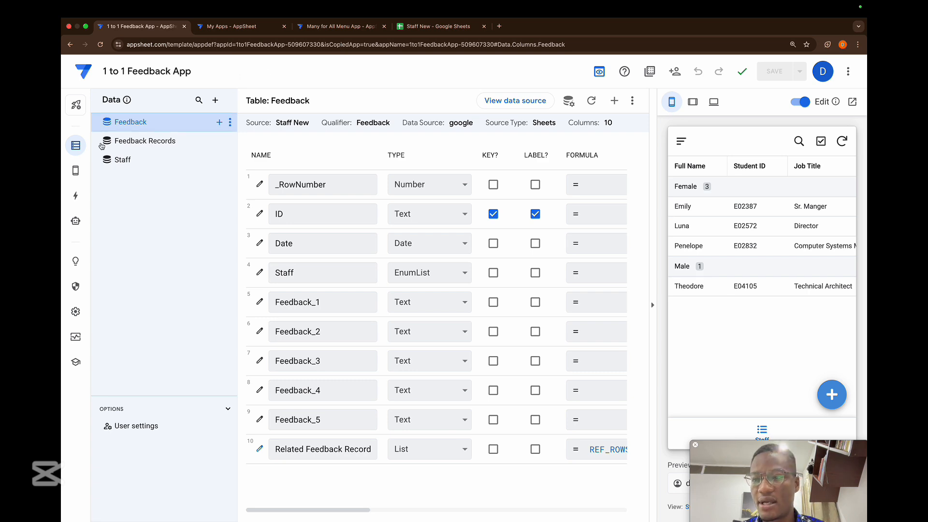
- Add a primary navigation view named Feedback as a table view showing the Feedback table
click(97, 169)
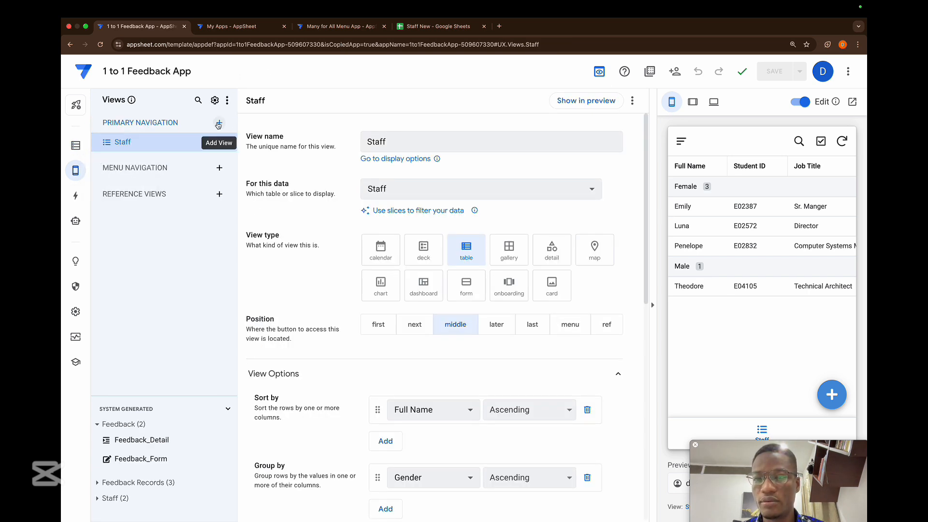
click(220, 122)
click(311, 372)
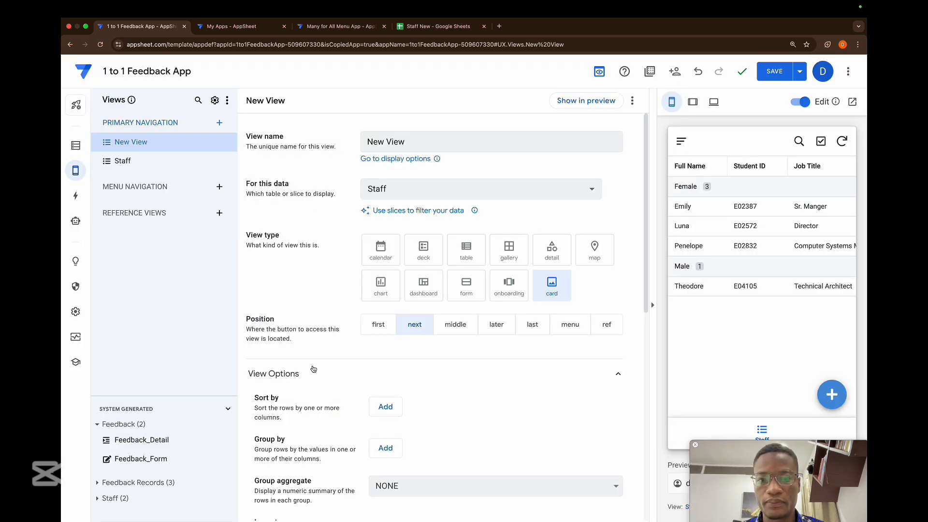
triple_click(407, 143)
key(BackSpace)
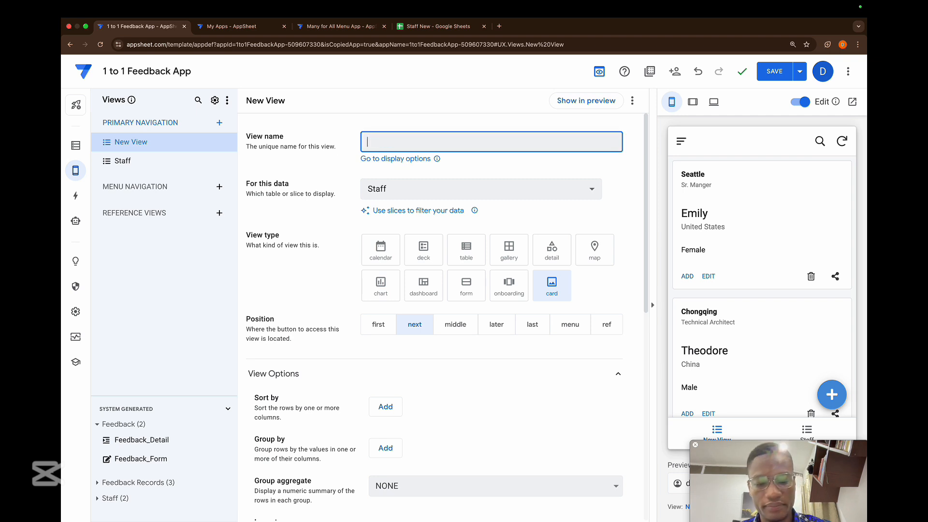
text(Feedback)
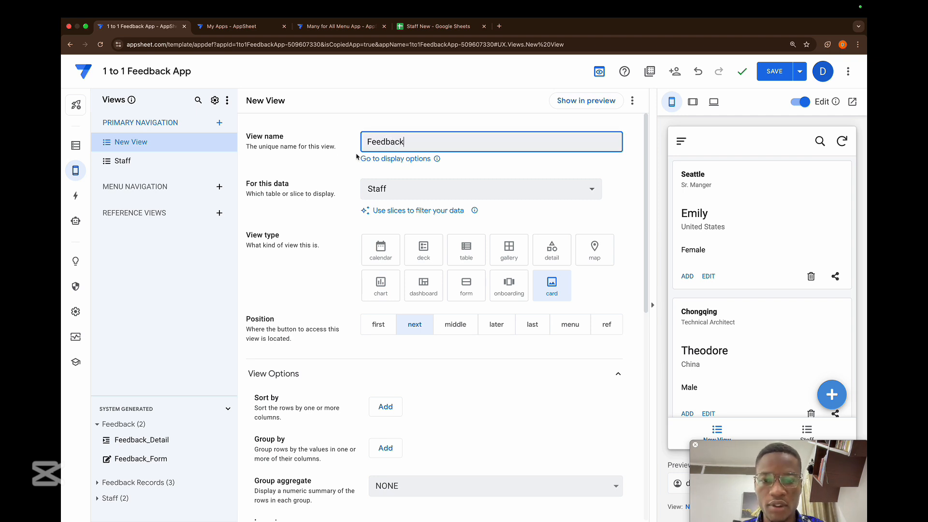
click(467, 252)
click(412, 196)
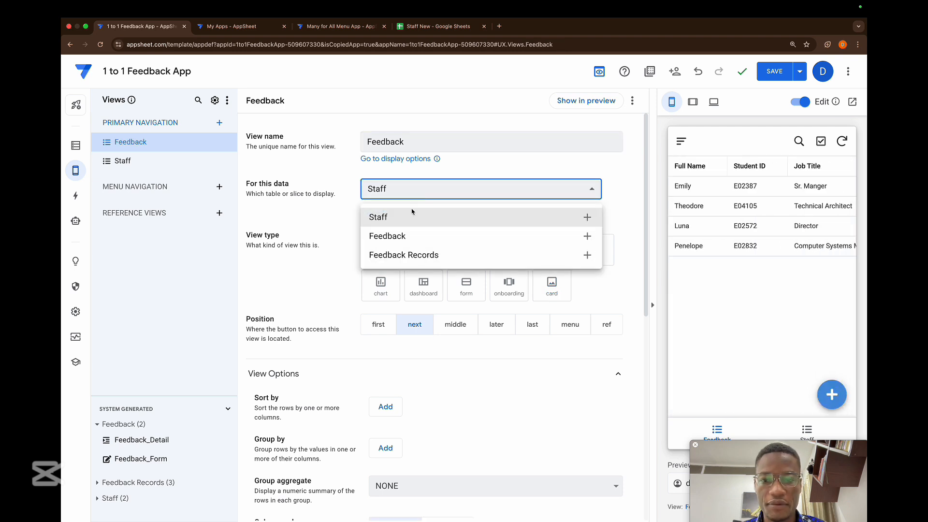
click(411, 235)
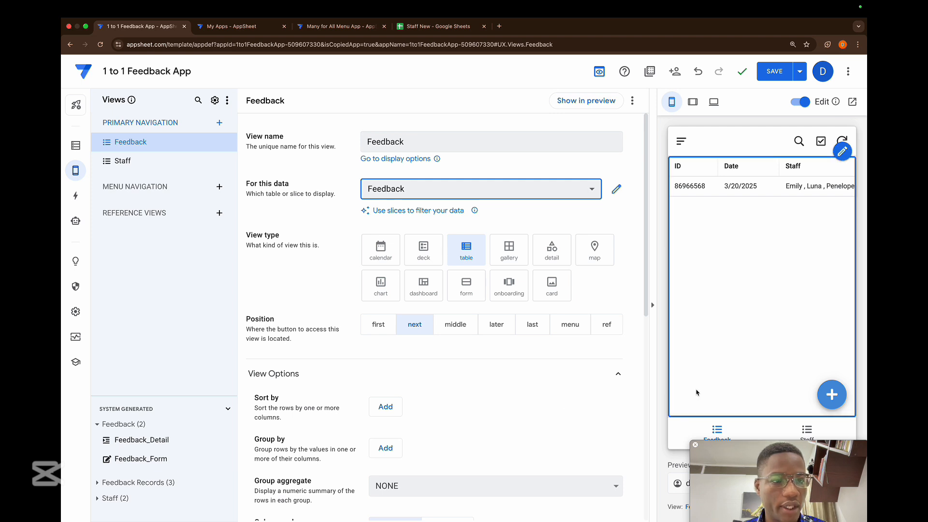
- Start a new feedback entry in the app preview and select the first, third and fourth staff members
click(831, 394)
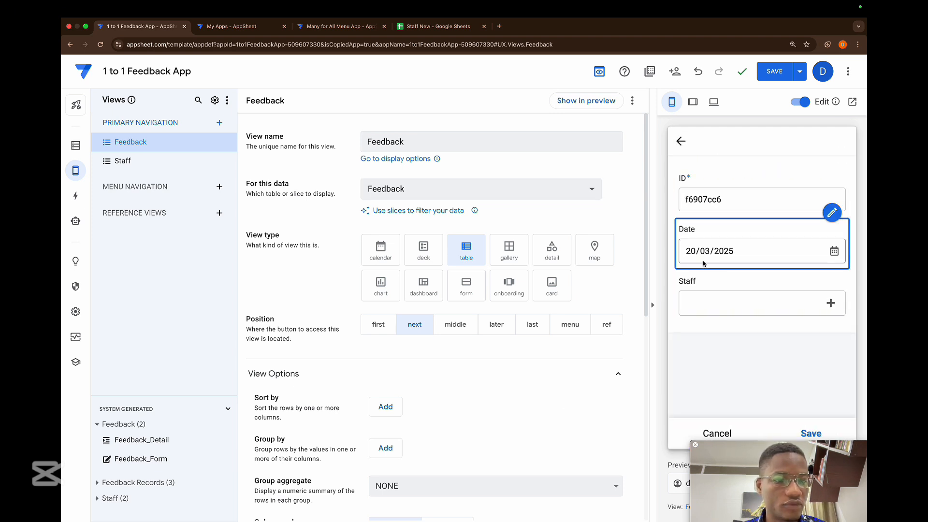
click(754, 301)
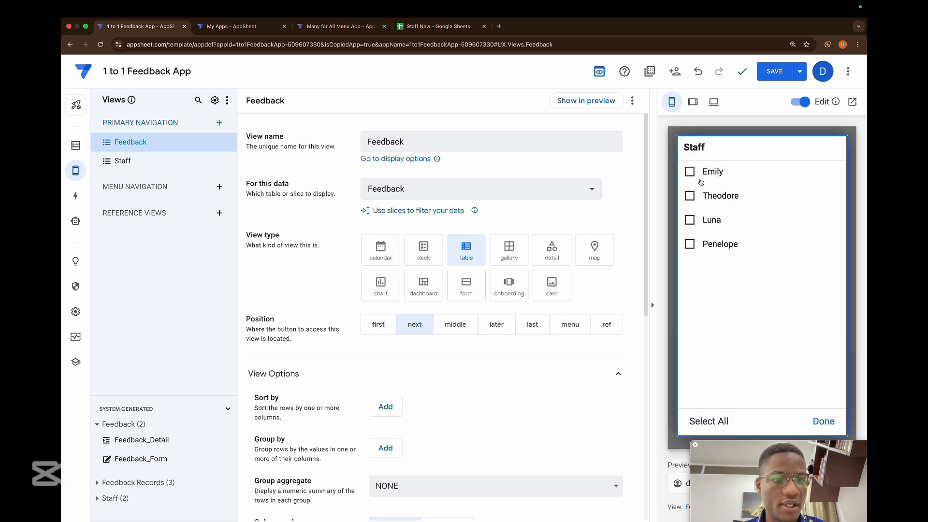
click(701, 181)
click(704, 217)
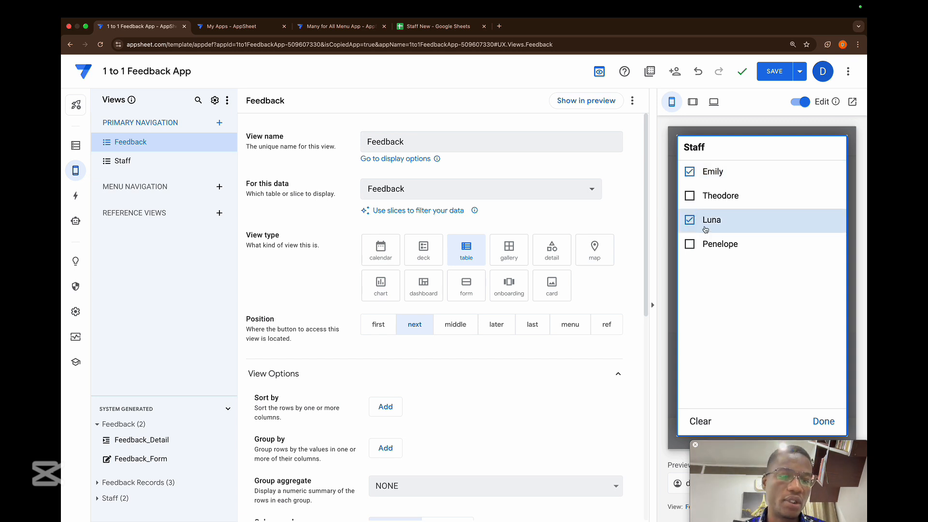
click(710, 246)
click(824, 421)
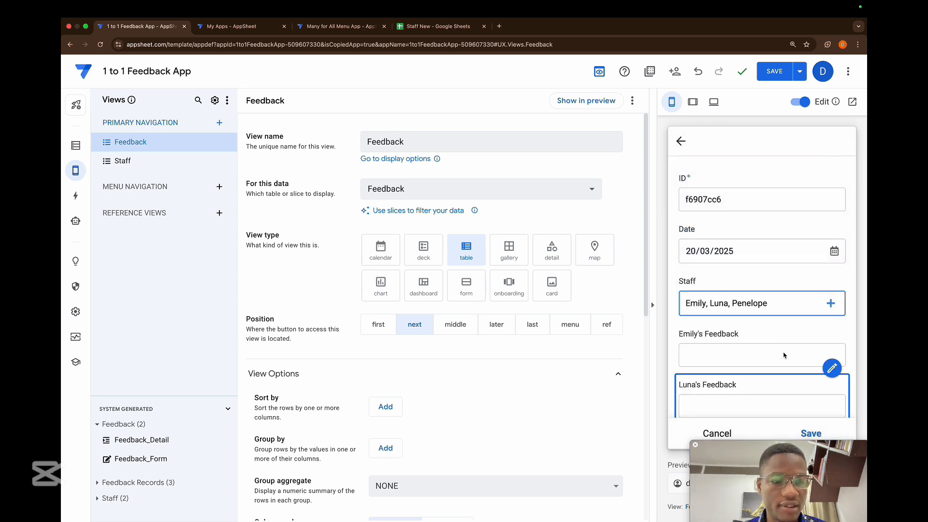
- Fill the three staff feedback fields in order with "Happy with the Meal", "Too much Salt" and "Delivery time too long"
scroll(711, 290, down, 2)
click(713, 284)
text(Happy with the Mea)
click(718, 334)
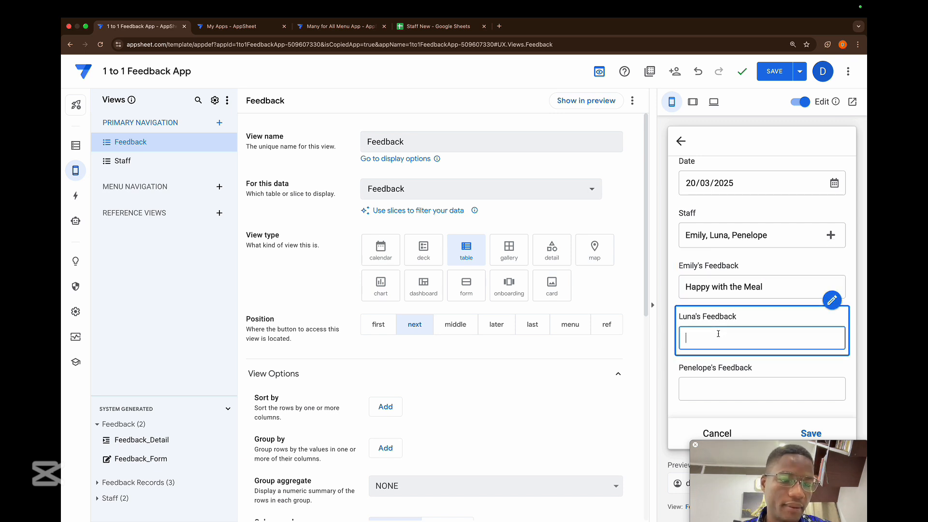
text(Too much Sal)
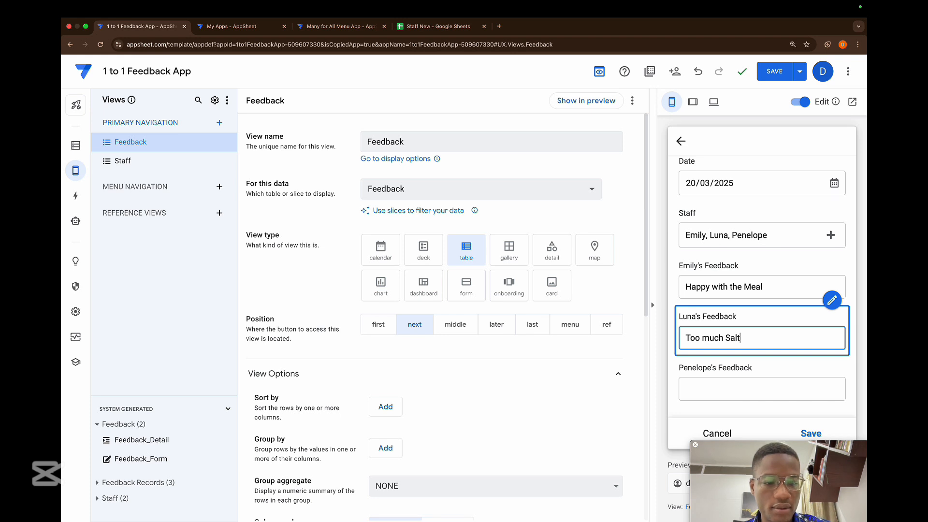
text(t)
click(720, 382)
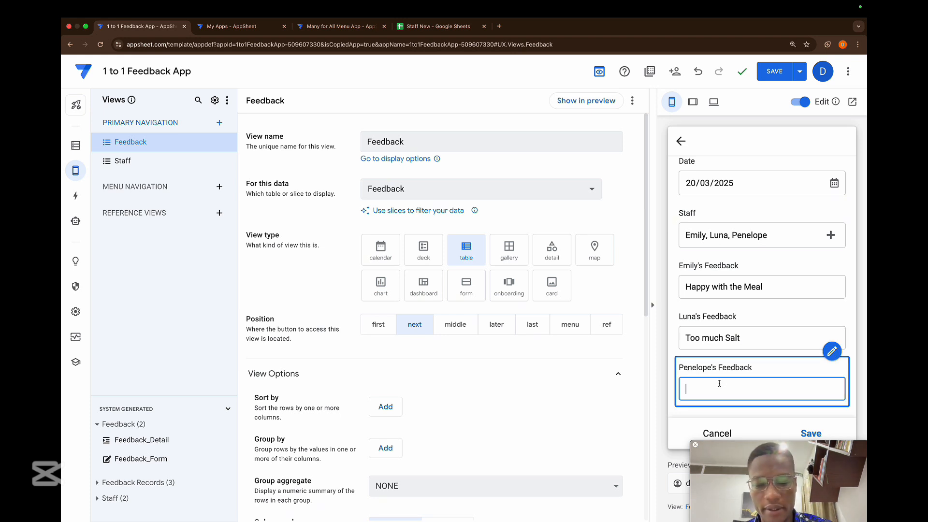
text(De)
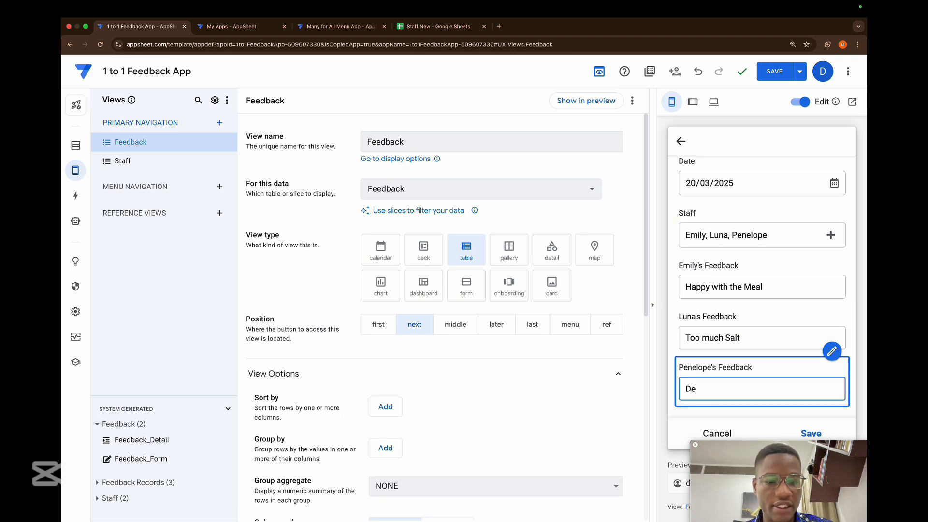
text(livery time t)
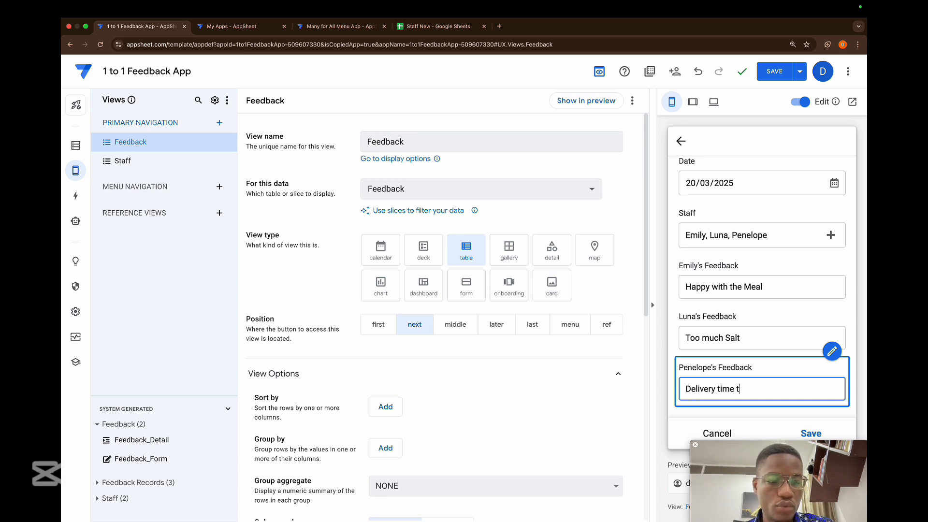
text(oo long)
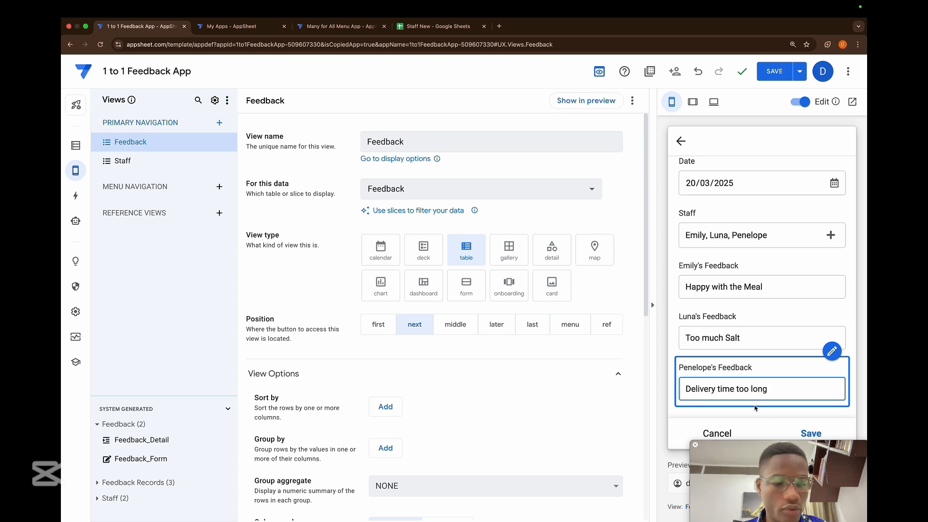
- Save the feedback entry and open the new record's details from the Feedback view
click(786, 435)
click(713, 428)
click(720, 201)
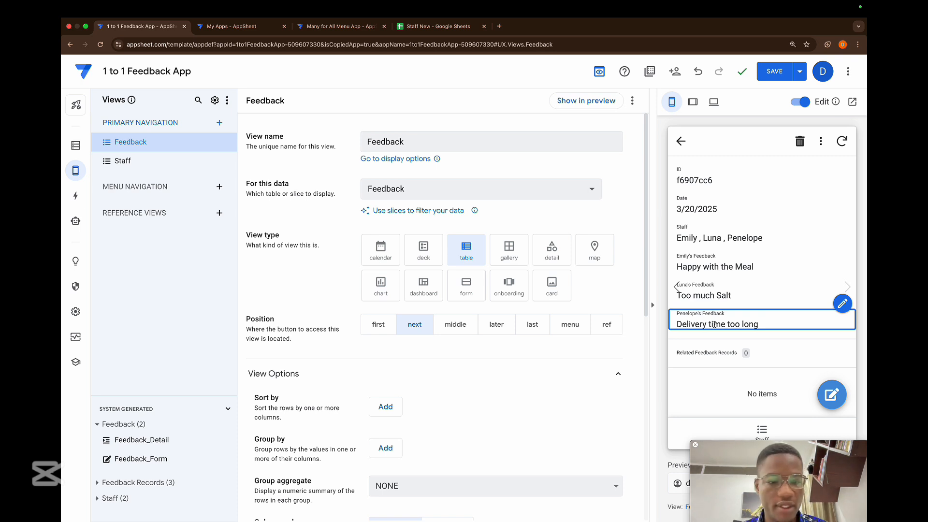
- Create a new action for the Feedback table and name it "Create feedback rows"
click(75, 196)
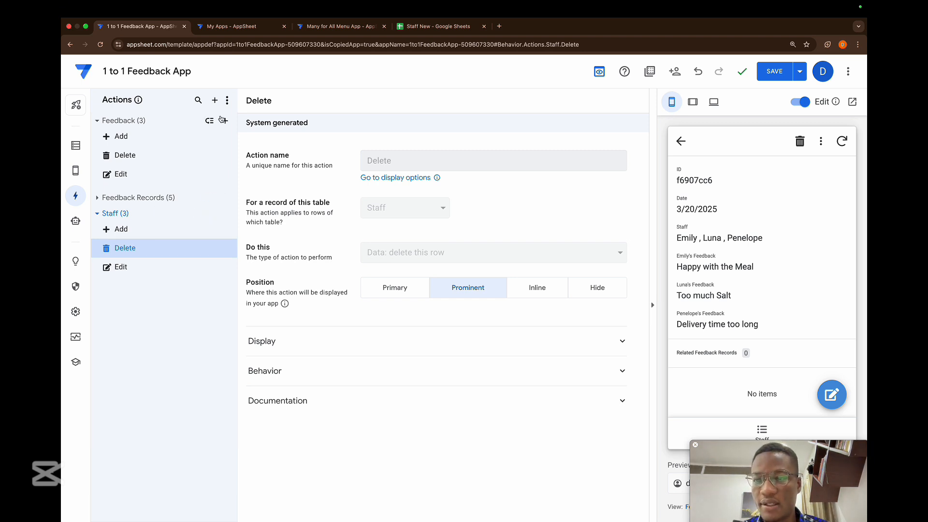
click(225, 121)
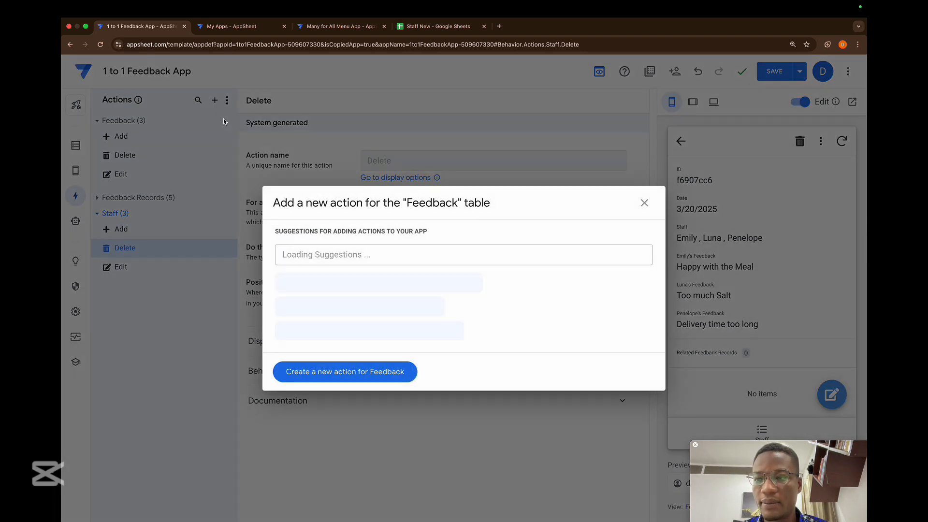
click(342, 375)
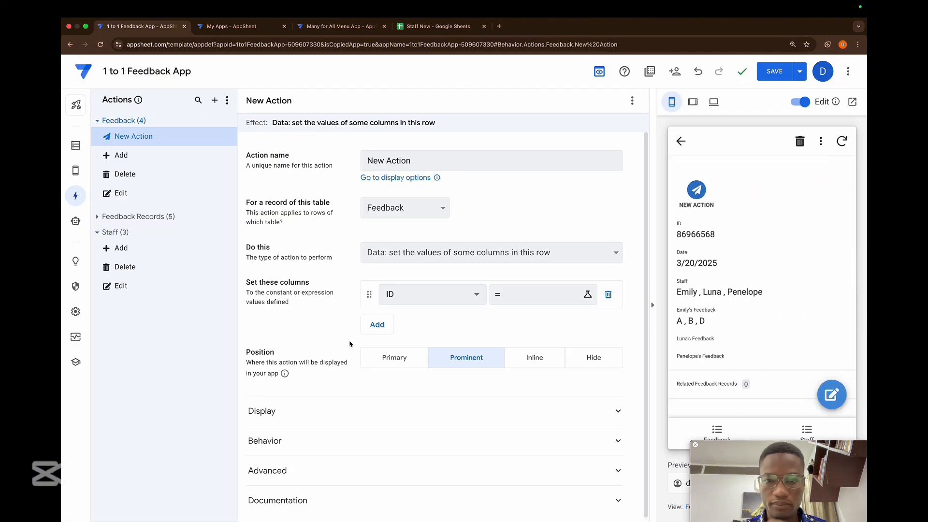
drag(412, 160, 362, 159)
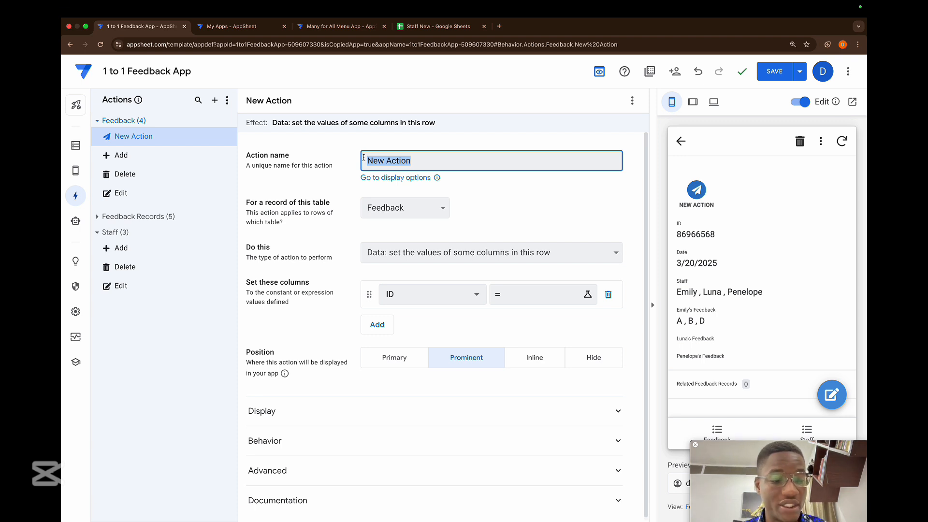
text(Create fee)
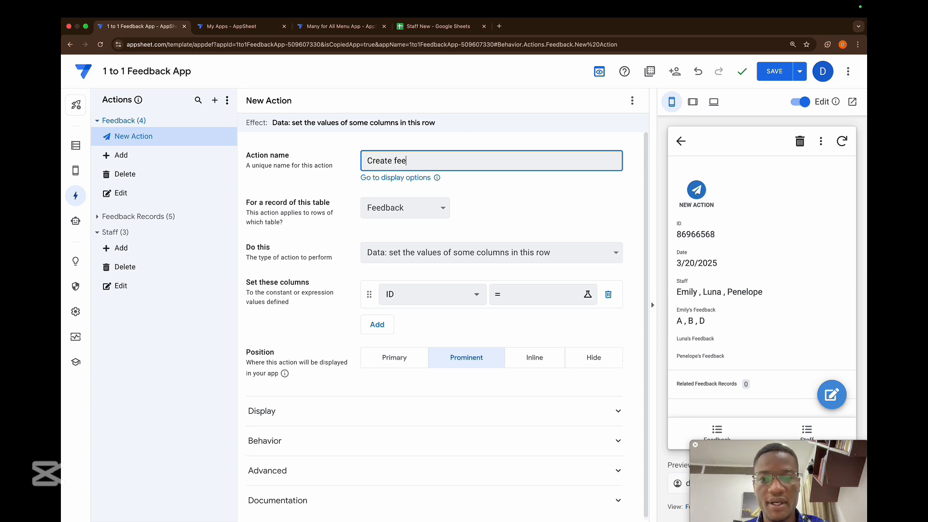
text(dback reo)
key(BackSpace)
text(ows)
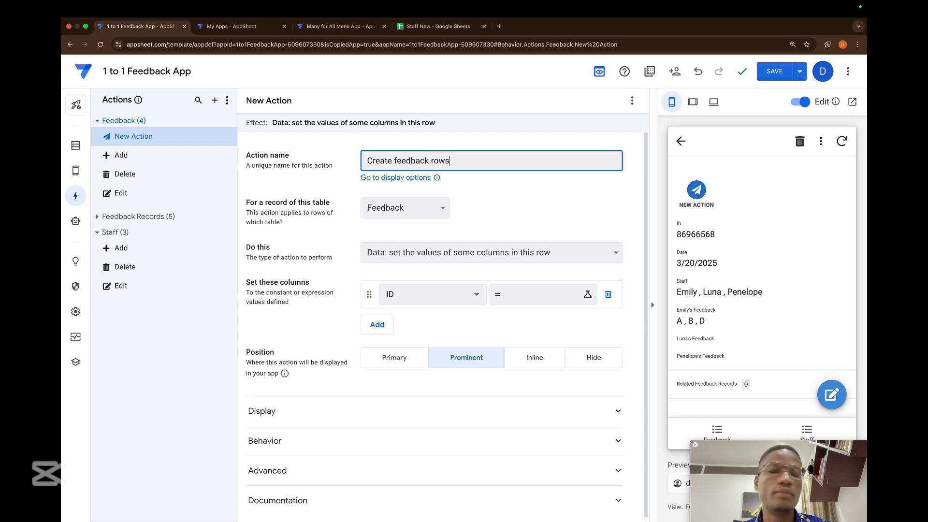
- Set the action to add a new row to another table using values from this row, targeting Feedback Records
click(485, 252)
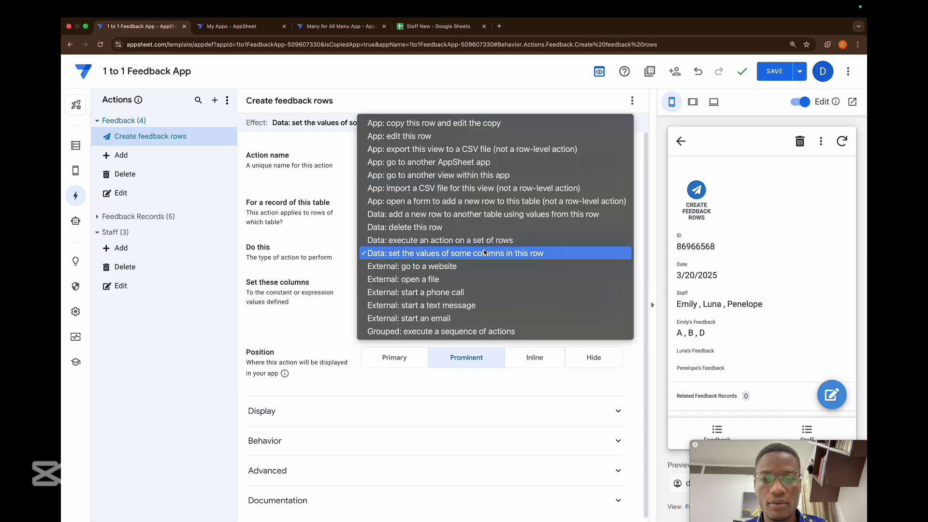
click(461, 215)
click(443, 287)
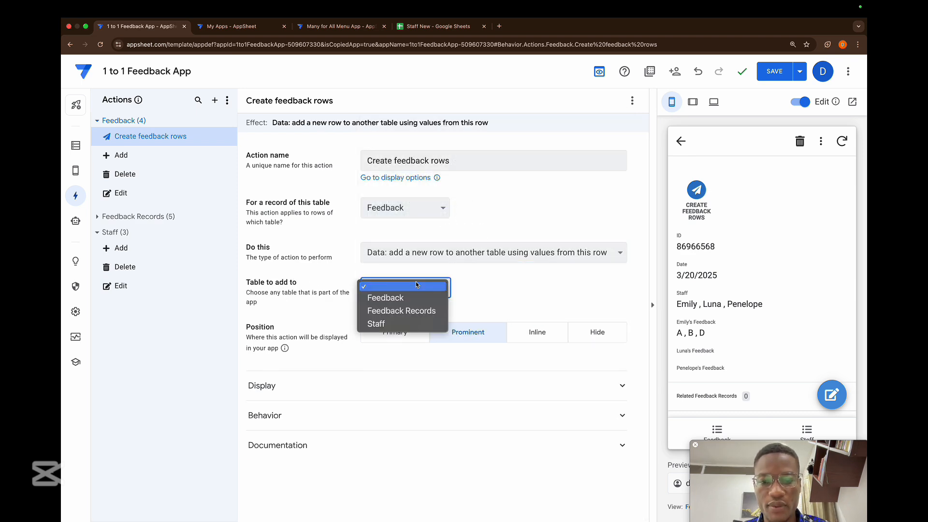
click(398, 312)
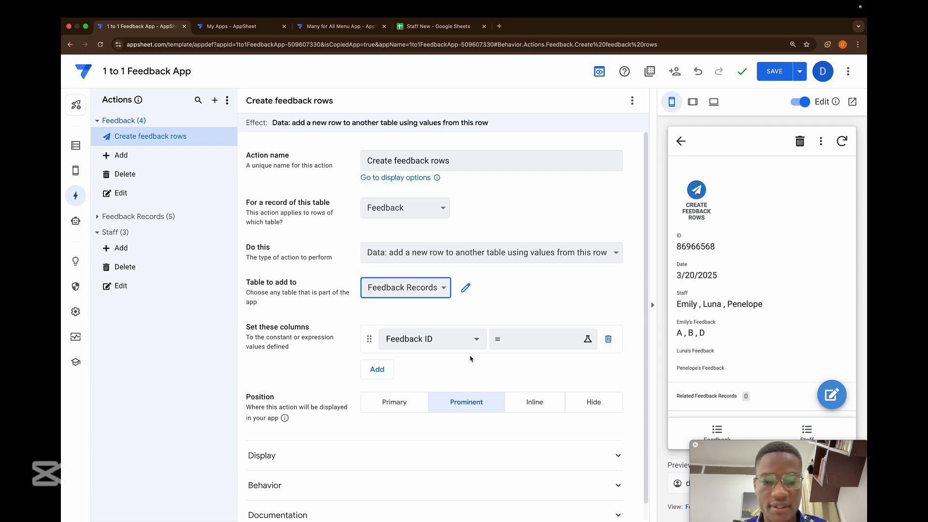
- Set the Feedback ID column's value to the expression [ID] and save it
click(526, 349)
text([id)
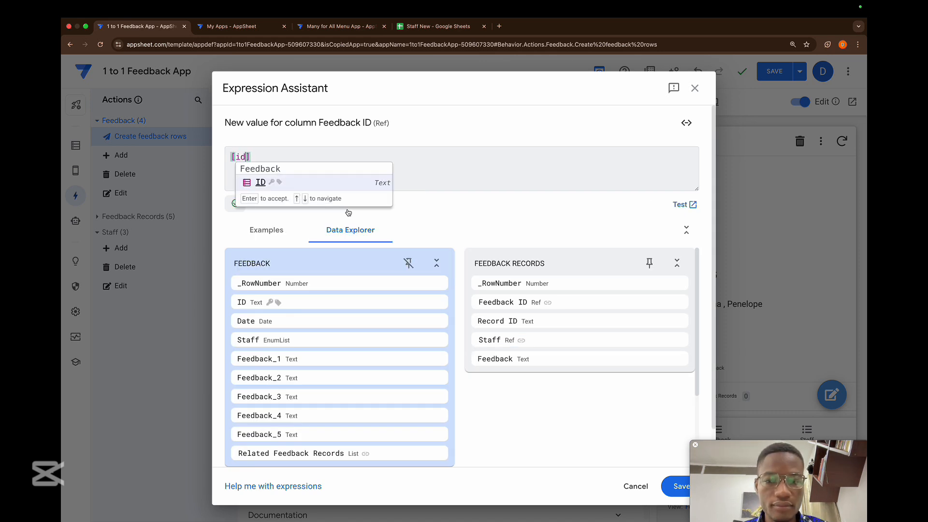
click(330, 183)
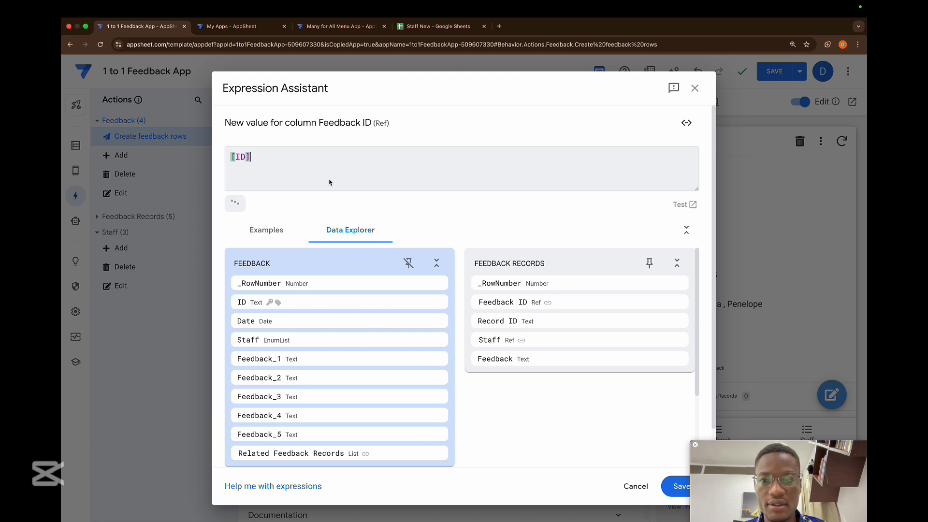
click(677, 486)
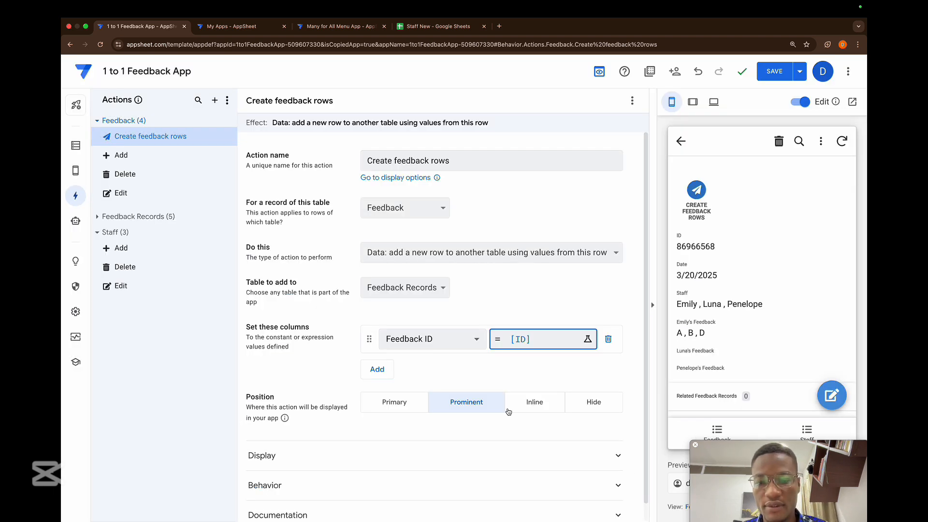
- Add the Record ID column to the set values and begin its expression with [ID]&"-"&
click(386, 372)
click(416, 371)
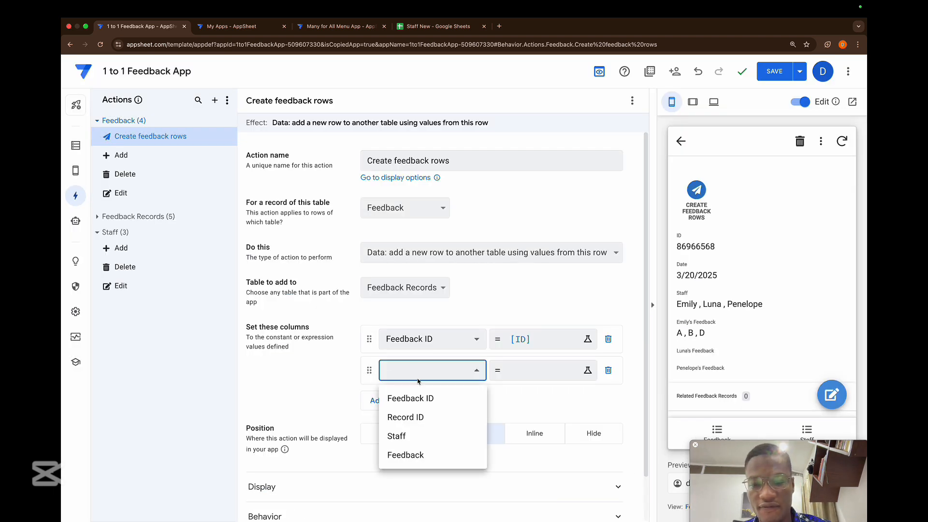
click(411, 417)
click(529, 370)
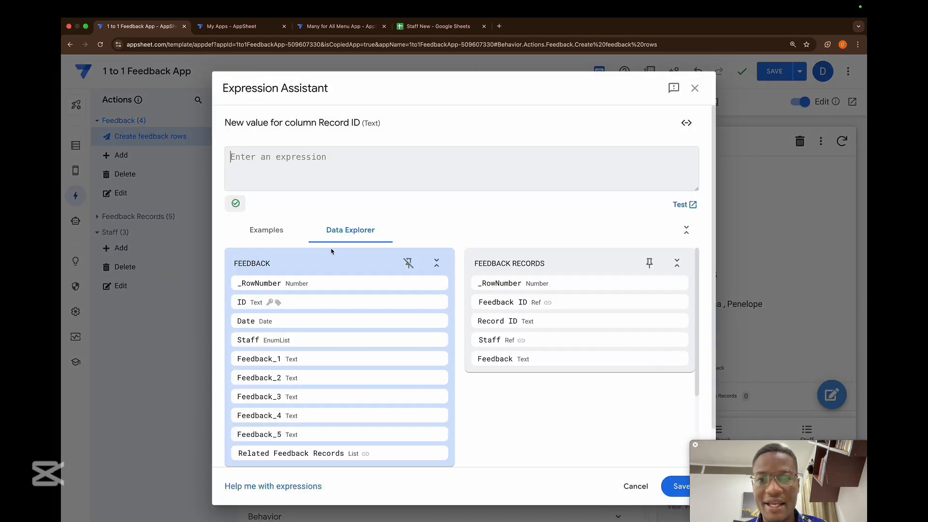
text([id)
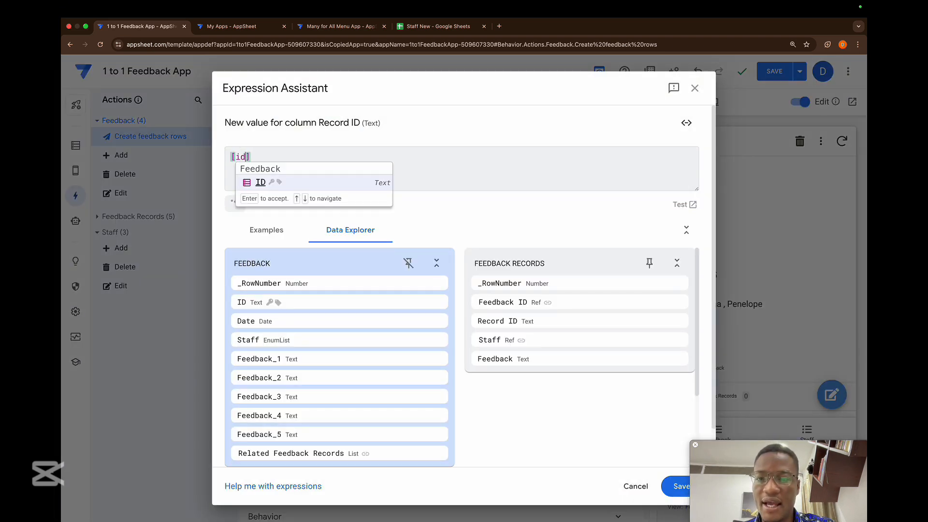
key(Return)
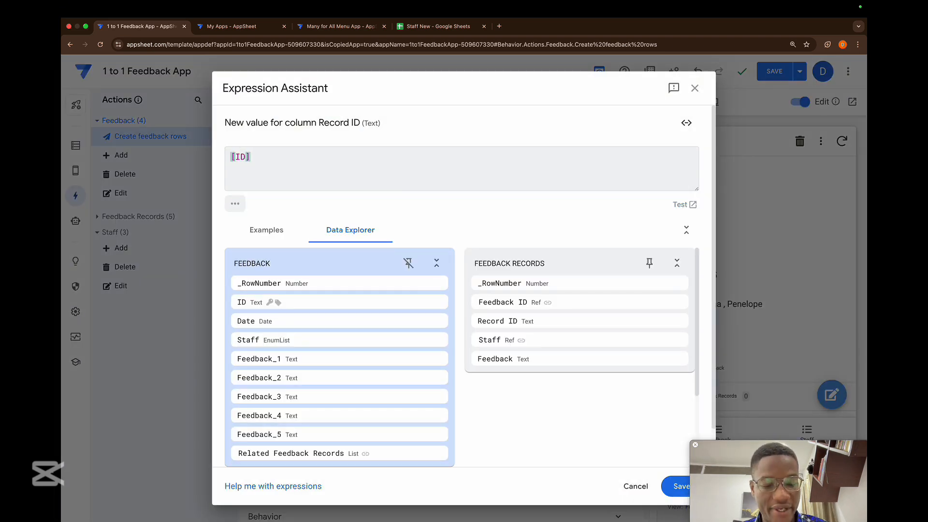
text(&)
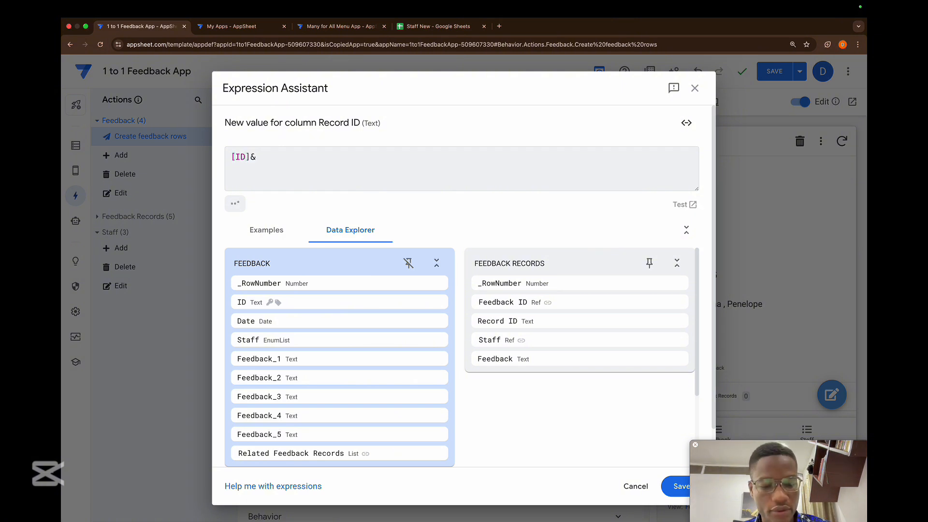
text("-)
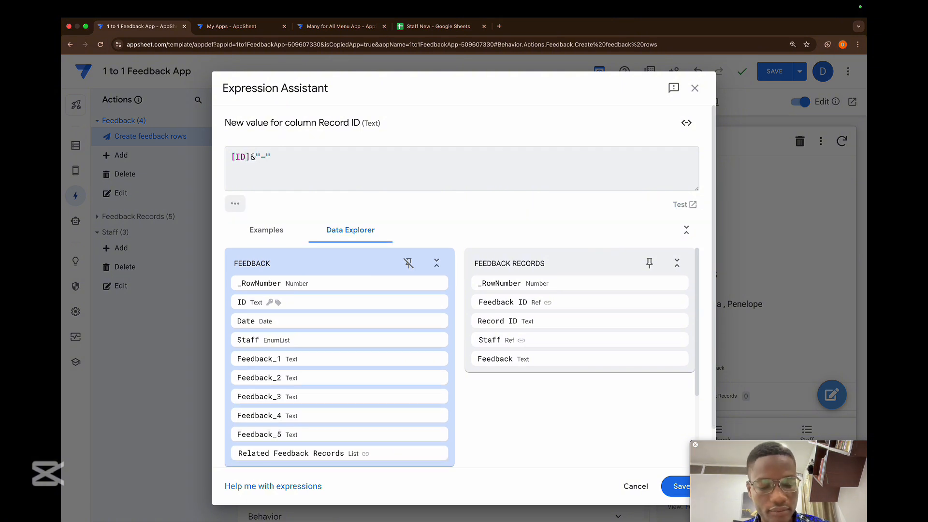
text(&)
key(BackSpace)
text(&)
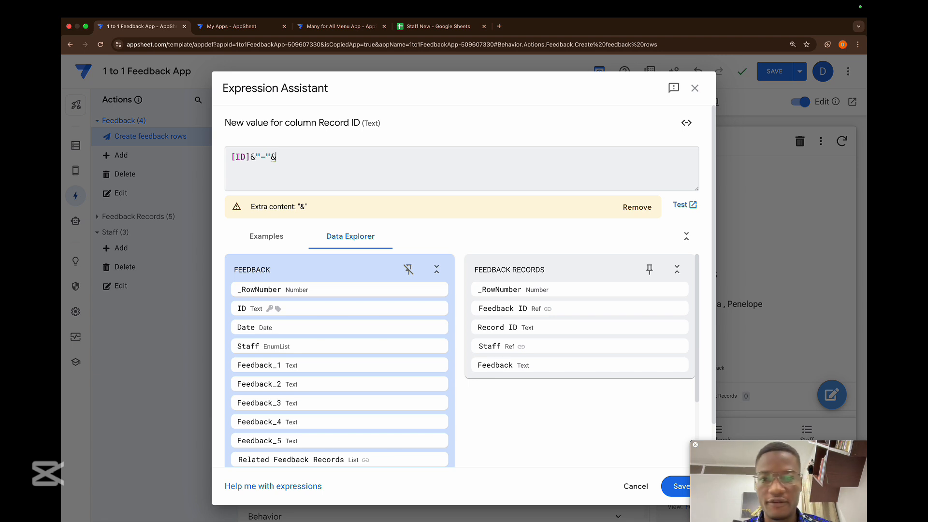
- Append (COUNT([Related Feedback Records][id])+1) to the Record ID expression, with the count and addition enclosed in parentheses
text(count)
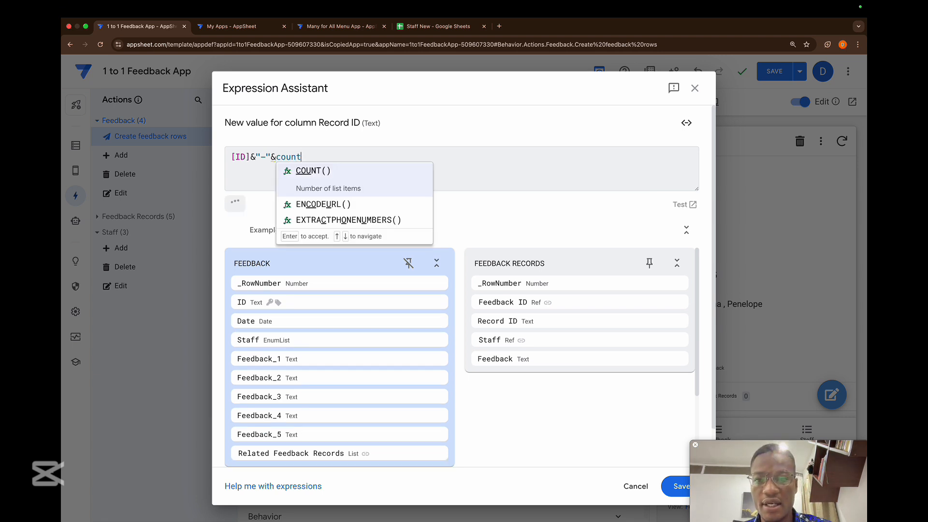
key(Return)
text(()
key(BackSpace)
text([re)
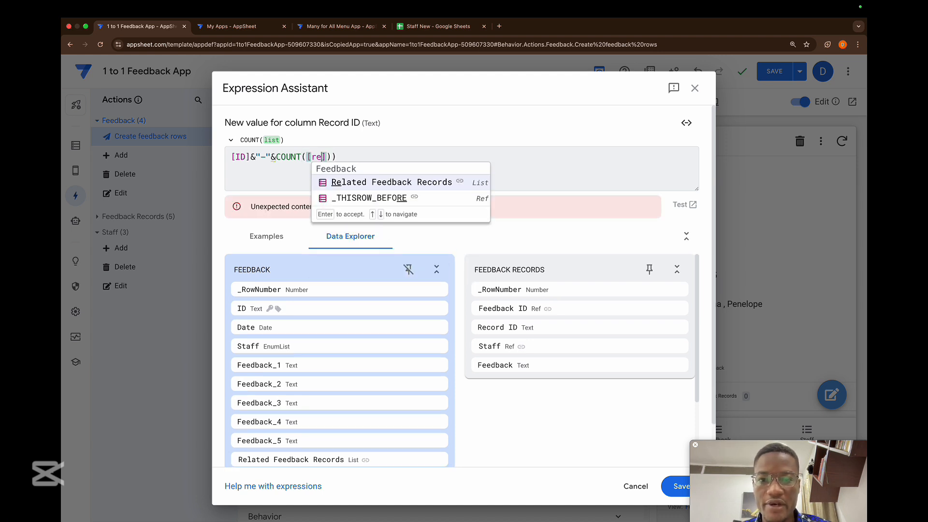
key(Return)
text([)
key(Escape)
text(id)
key(Right)
key(Right)
key(Right)
key(BackSpace)
text(+1)
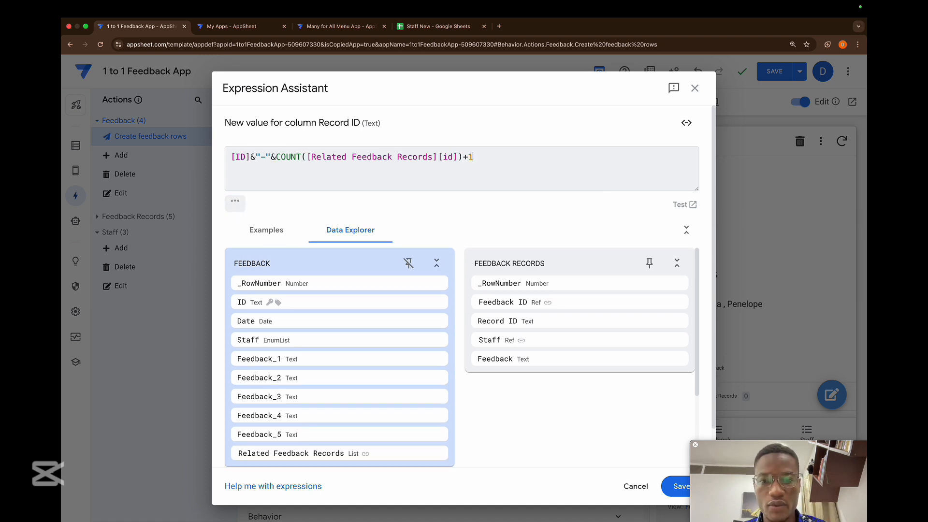
text())
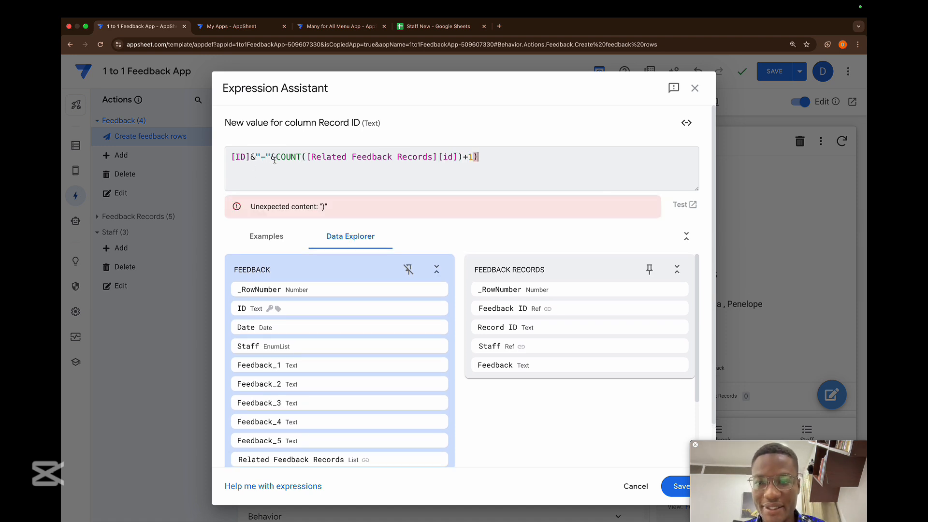
click(274, 158)
text(()
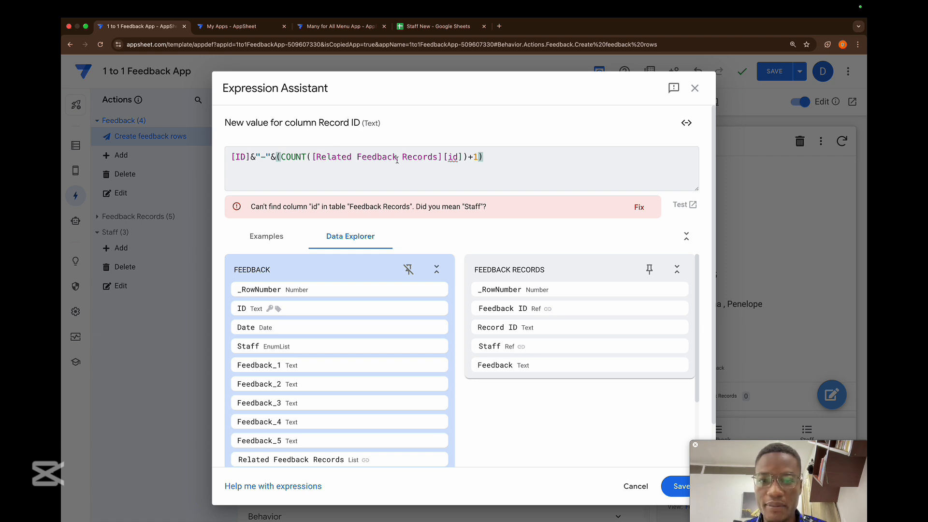
- Replace the counted id column with Feedback ID in the Record ID expression and save the expression
double_click(453, 157)
key(BackSpace)
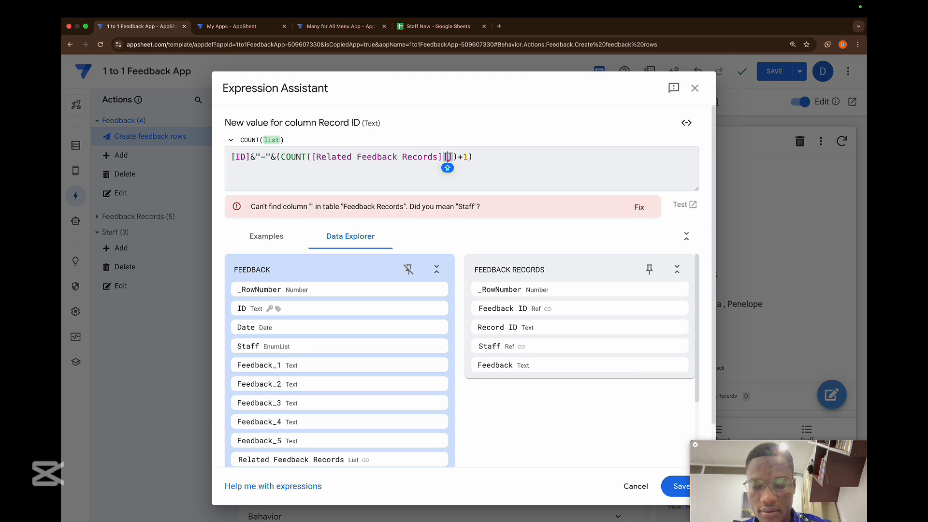
text(ID)
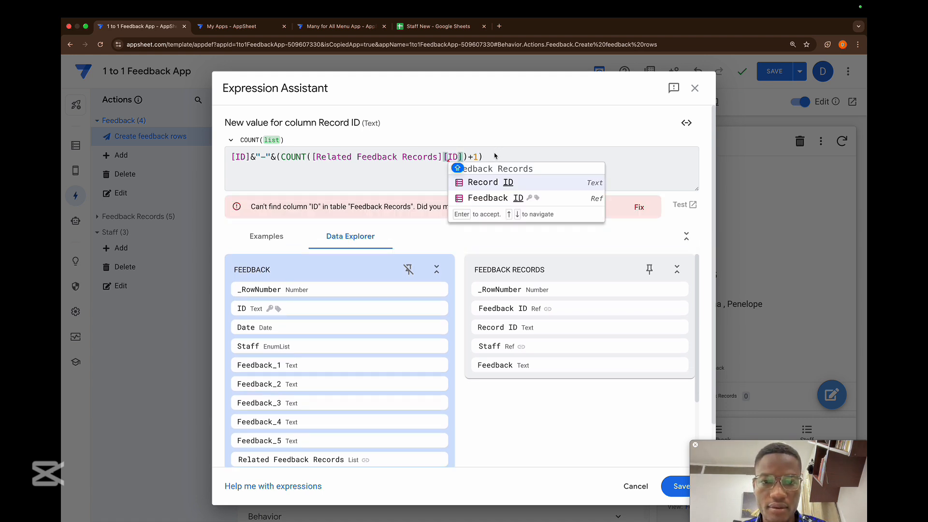
click(449, 159)
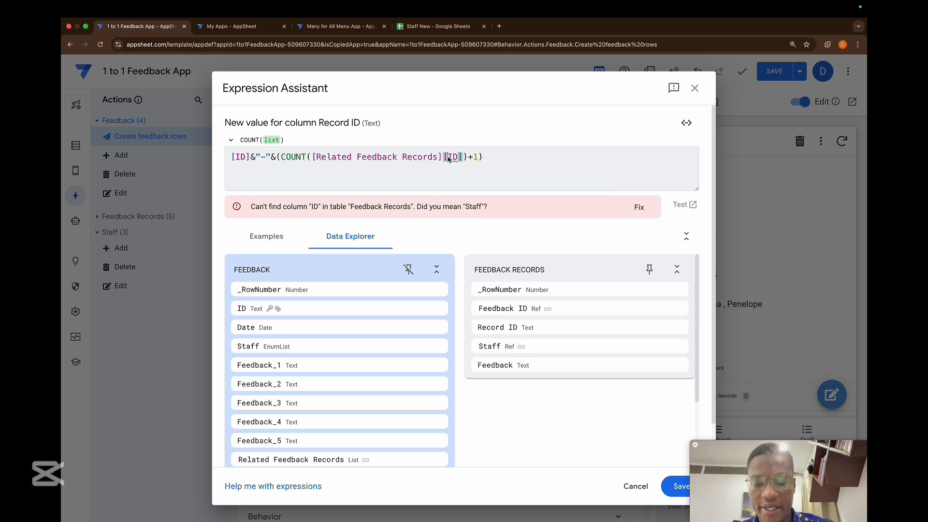
text(FEE)
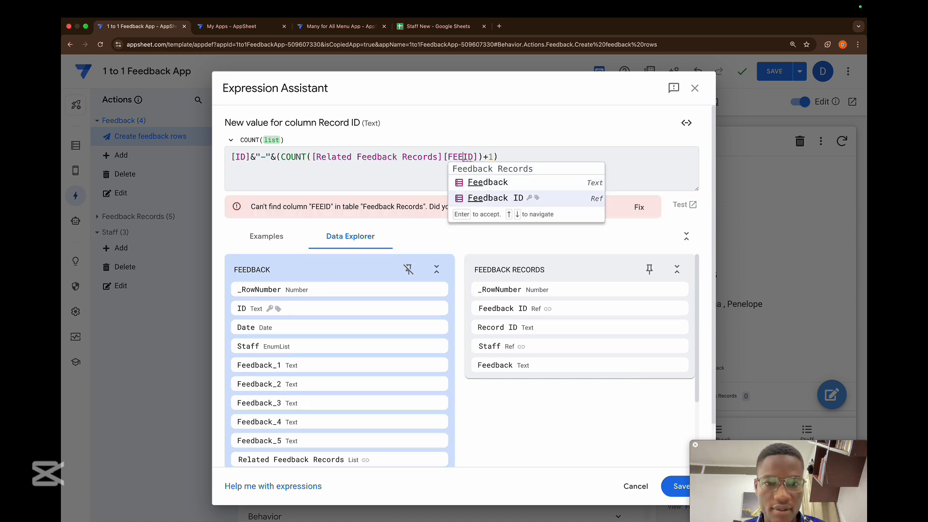
key(Return)
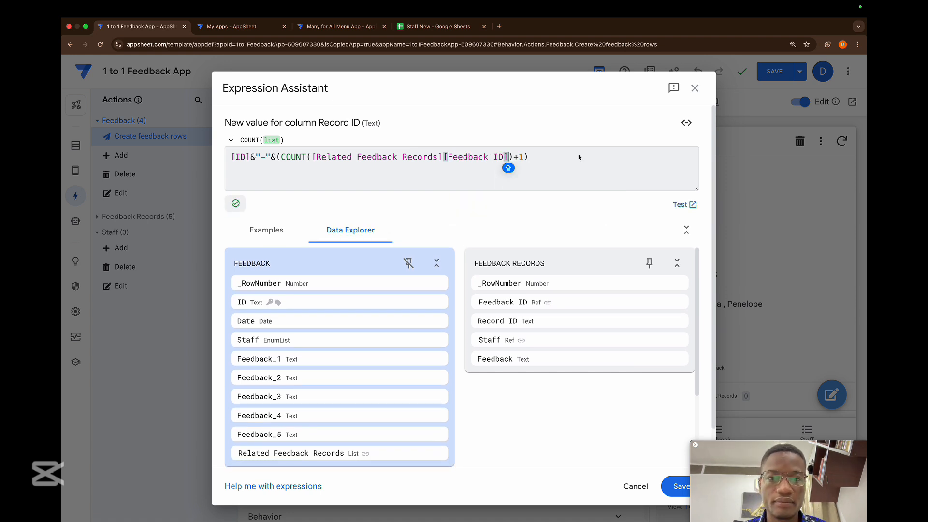
key(Up)
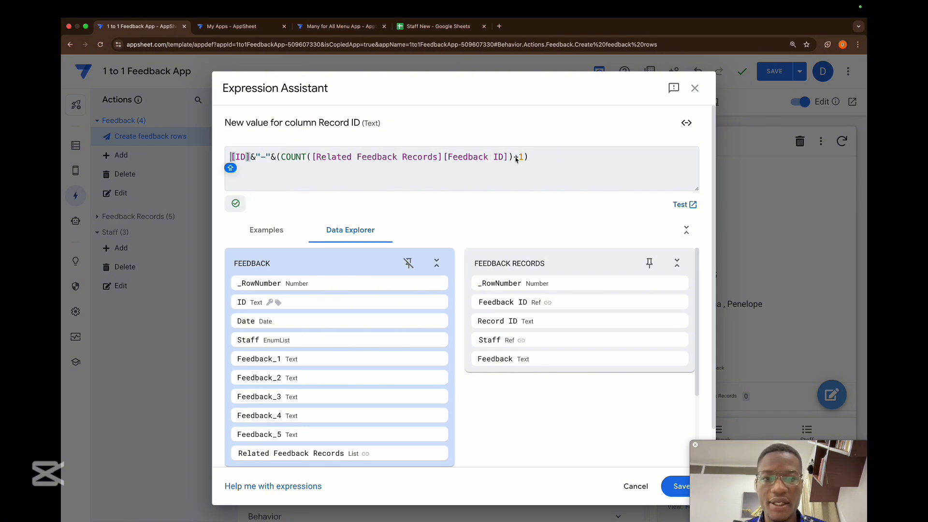
click(672, 491)
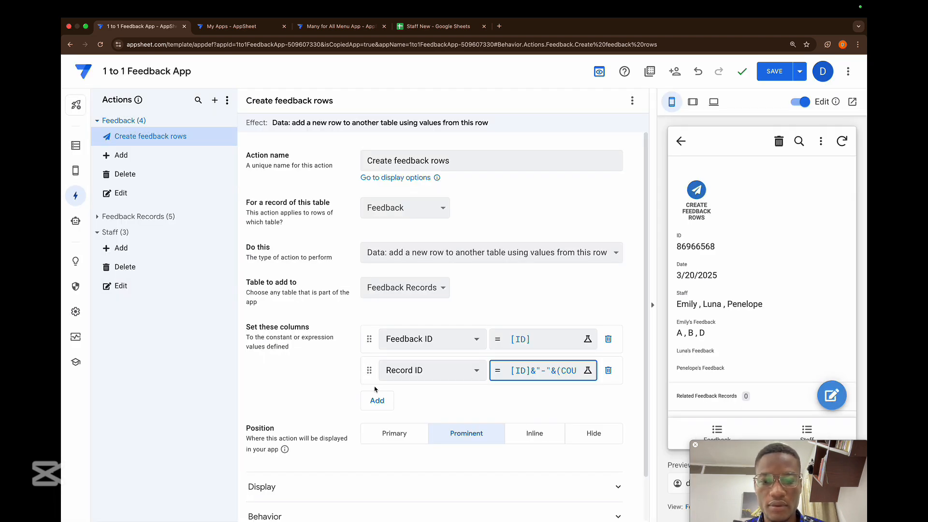
- Add the Staff column to the set values and begin its expression with INDEX over [Staff]
click(382, 399)
click(428, 401)
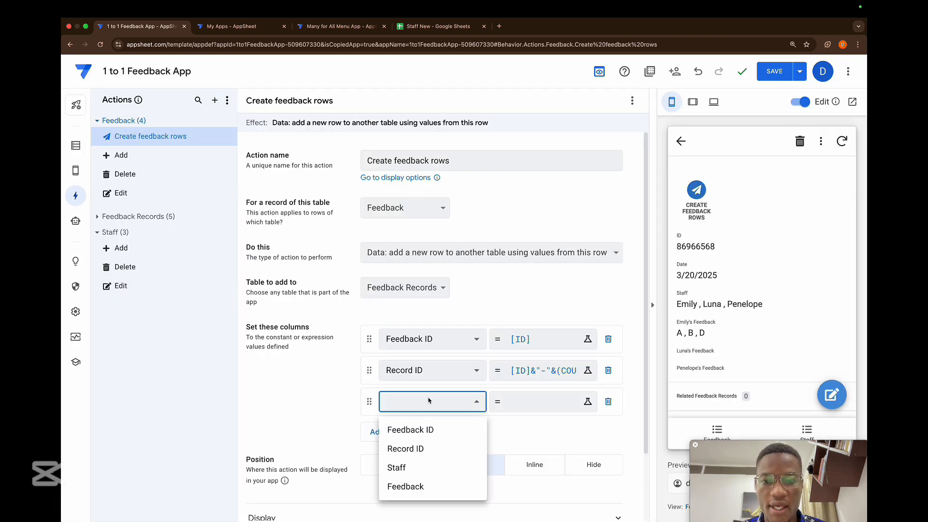
click(415, 468)
click(512, 409)
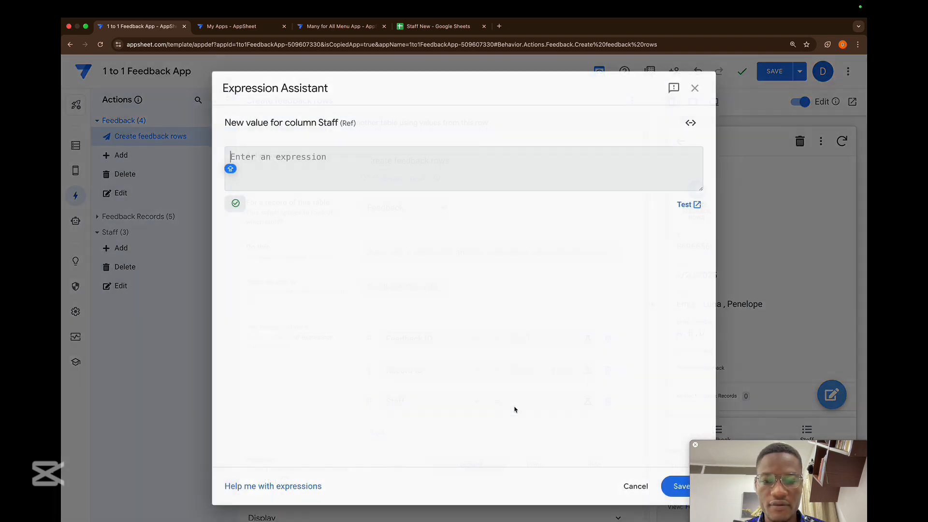
click(297, 171)
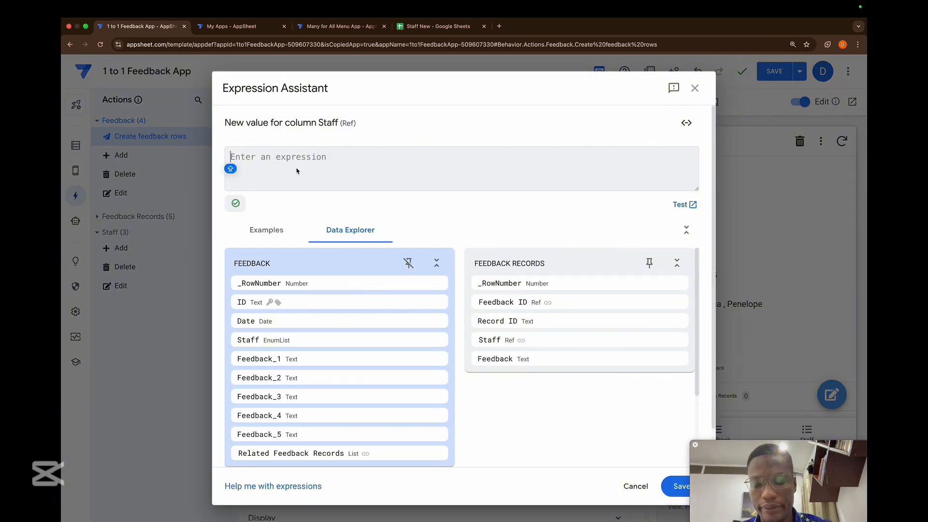
text(INDEX)
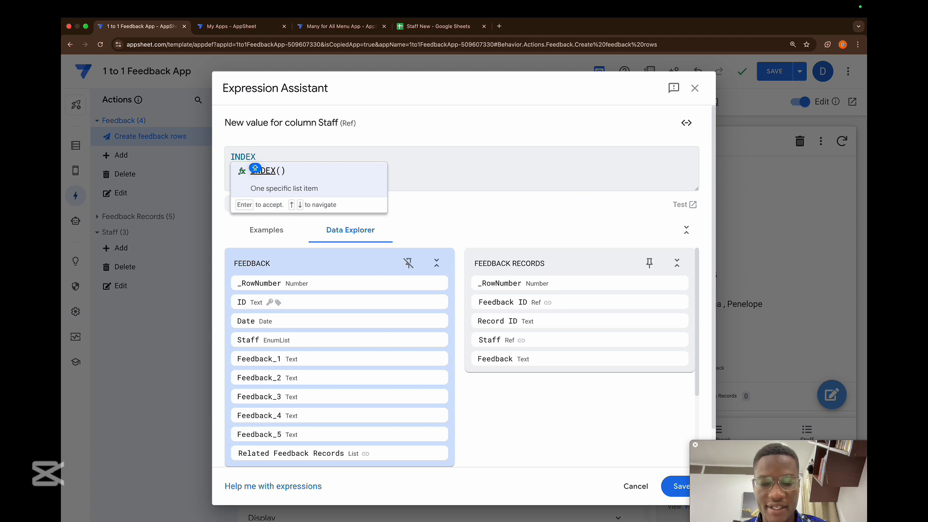
click(254, 169)
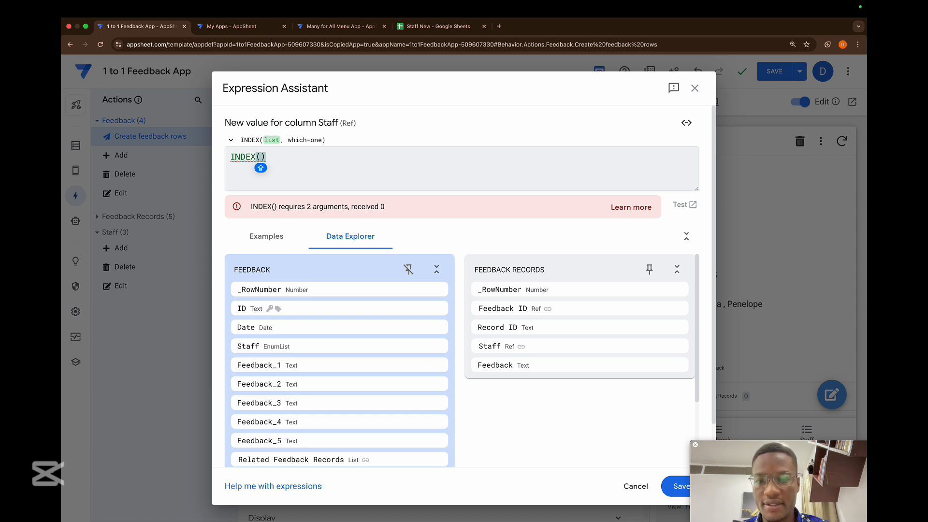
text([Staff])
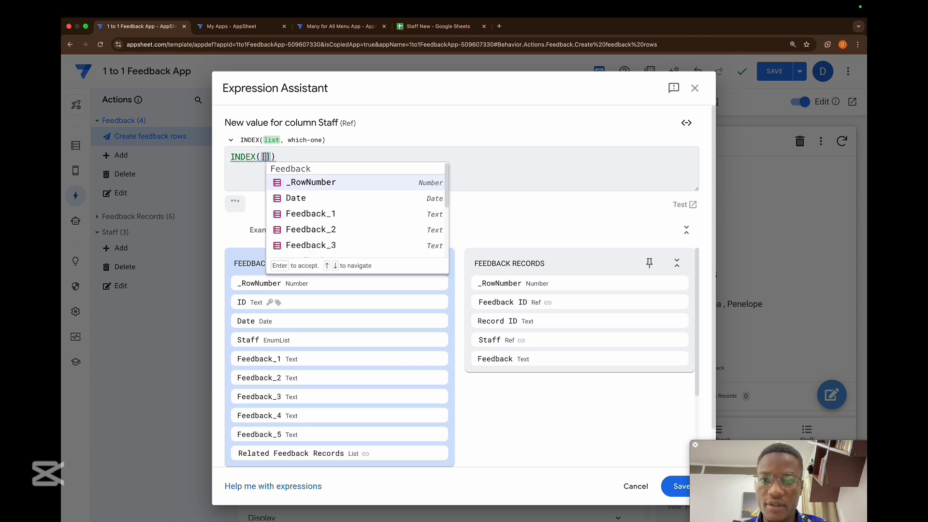
- Complete the Staff expression's position argument with COUNT([Related Feedback Records][Feedback ID])+1
text(,COUNT()
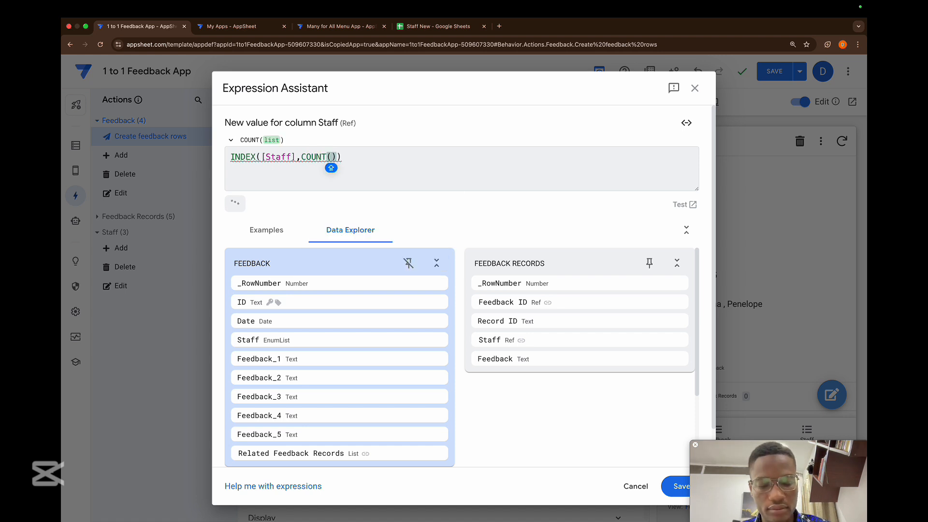
text([E)
key(BackSpace)
text(Related Feedback Records)
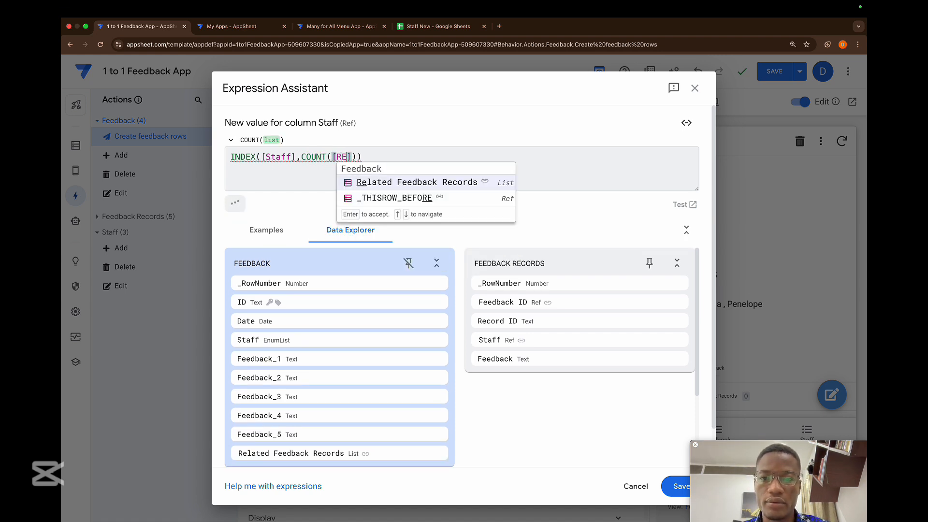
key(Return)
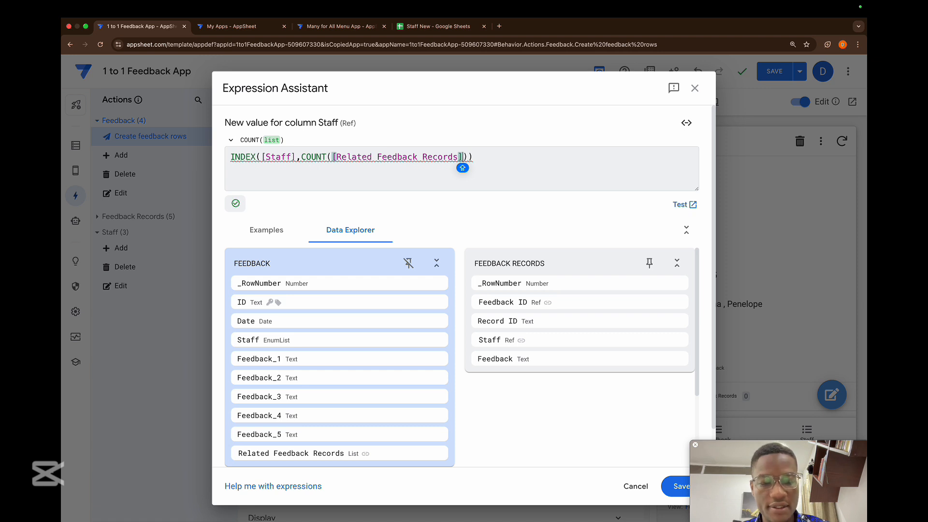
text([)
text(Feedback ID)
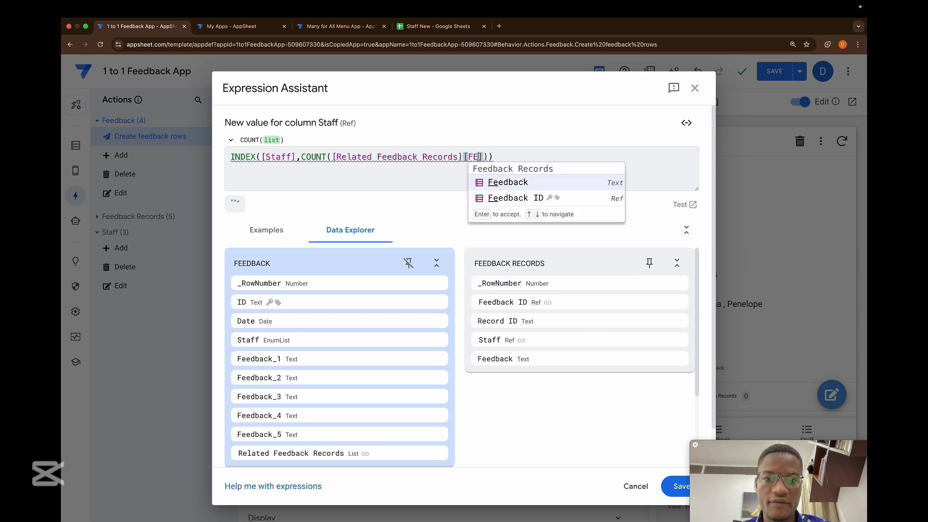
key(Down)
key(Return)
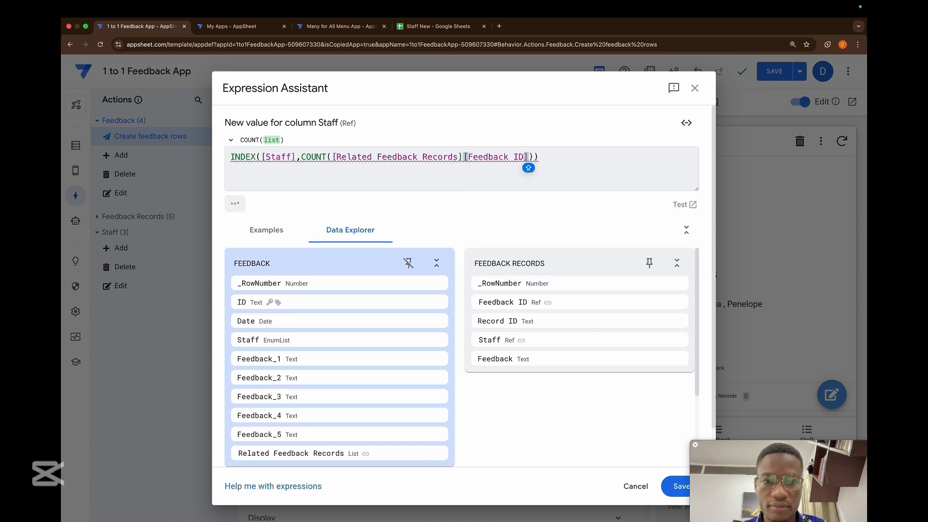
click(532, 157)
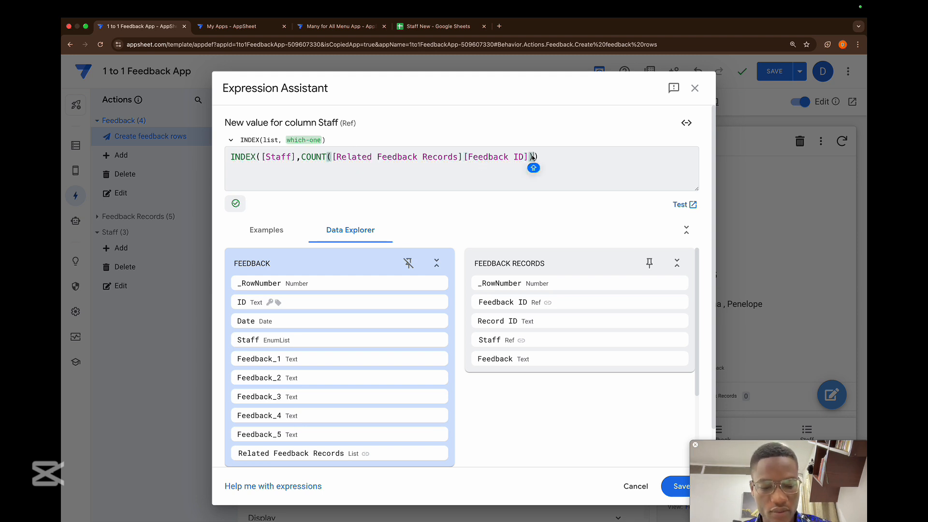
text(+1)
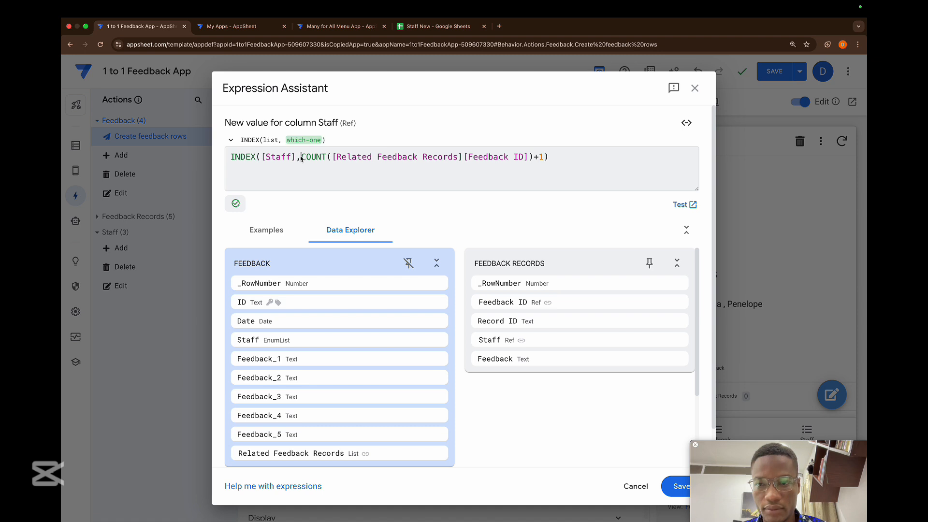
click(300, 157)
text(()
key(super+a)
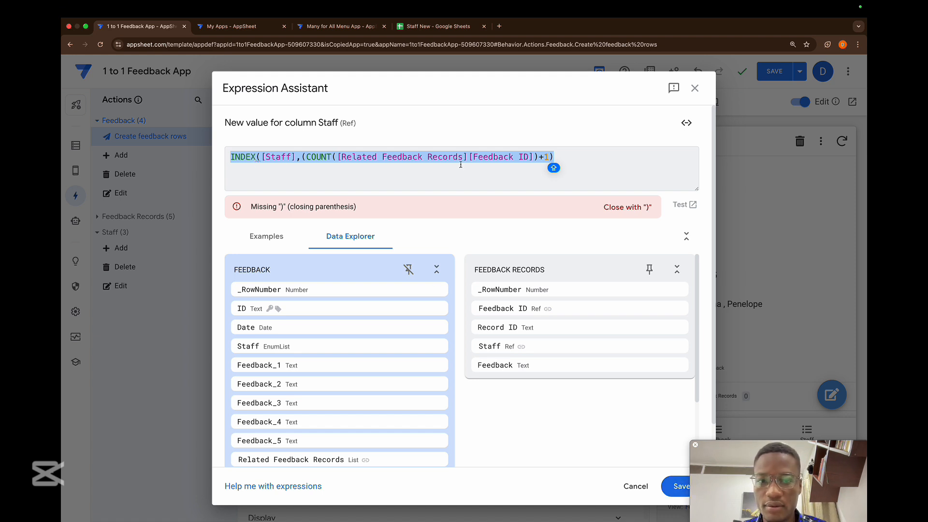
click(557, 163)
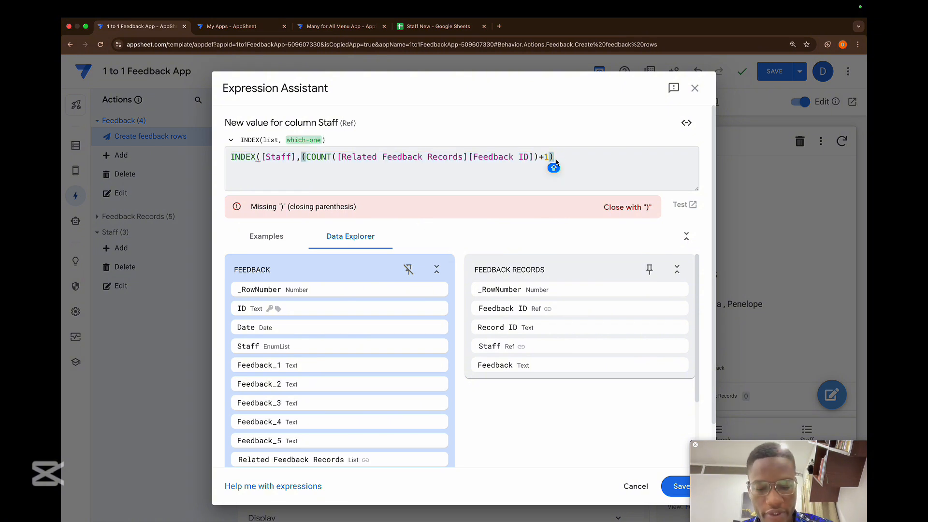
text())
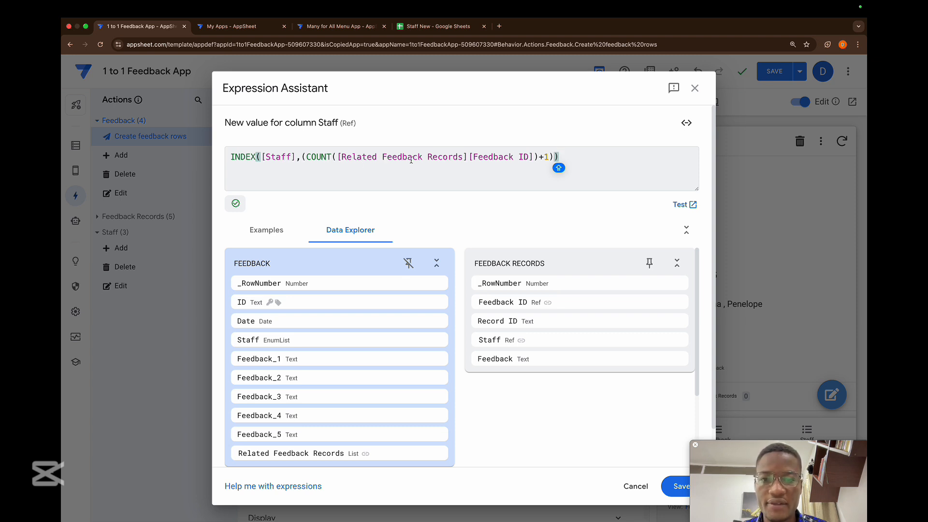
click(552, 159)
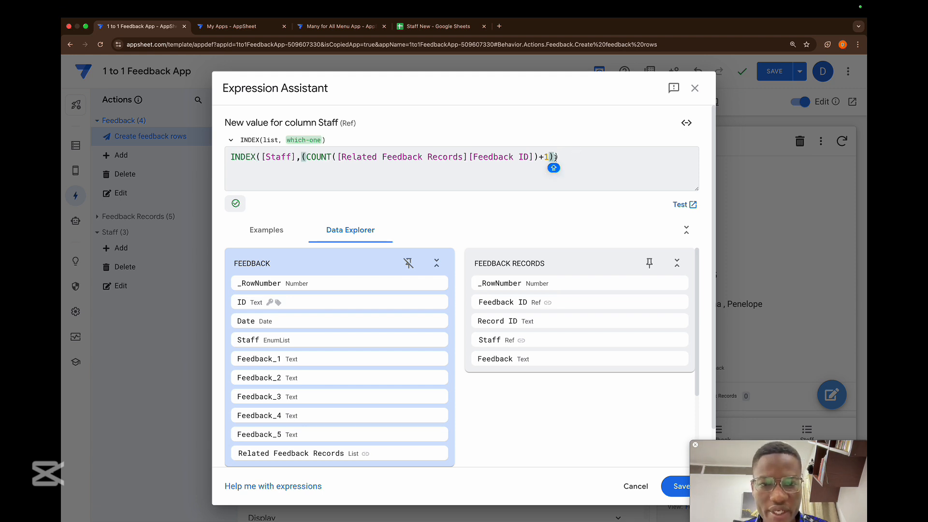
key(BackSpace)
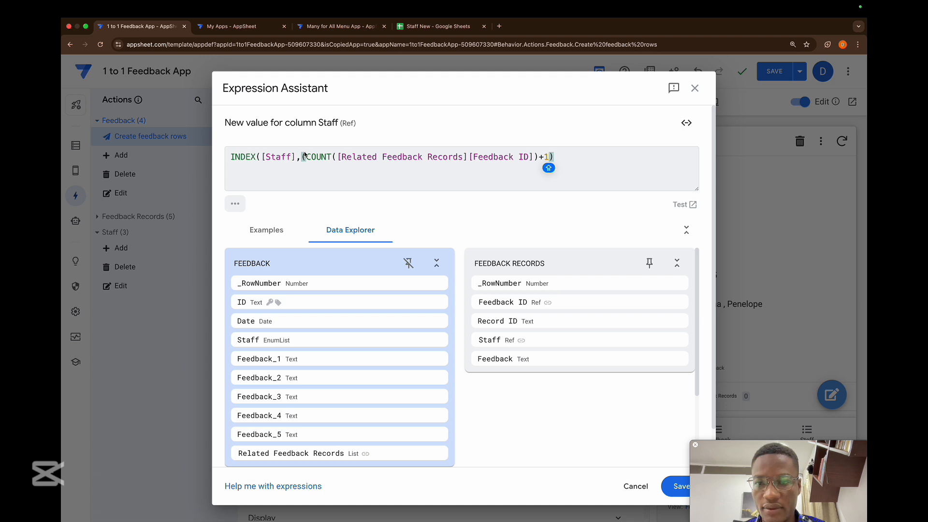
click(306, 158)
key(BackSpace)
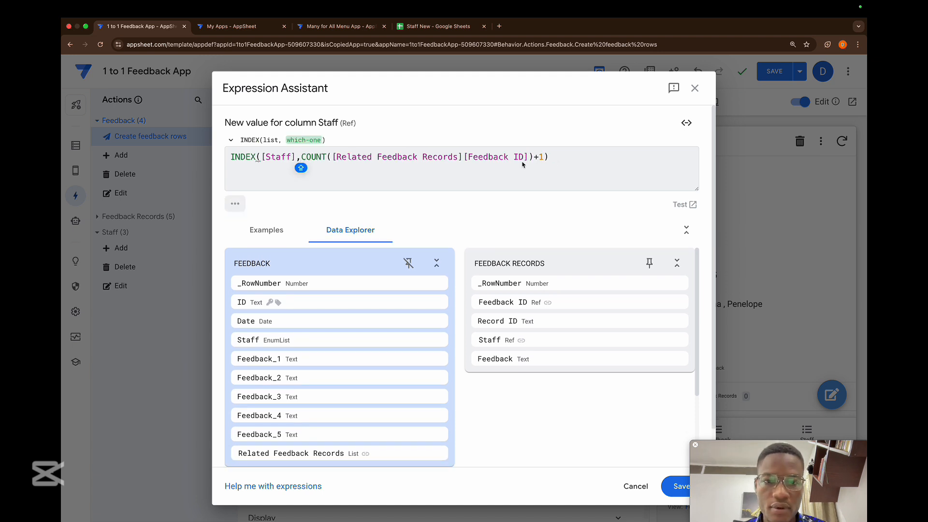
click(550, 160)
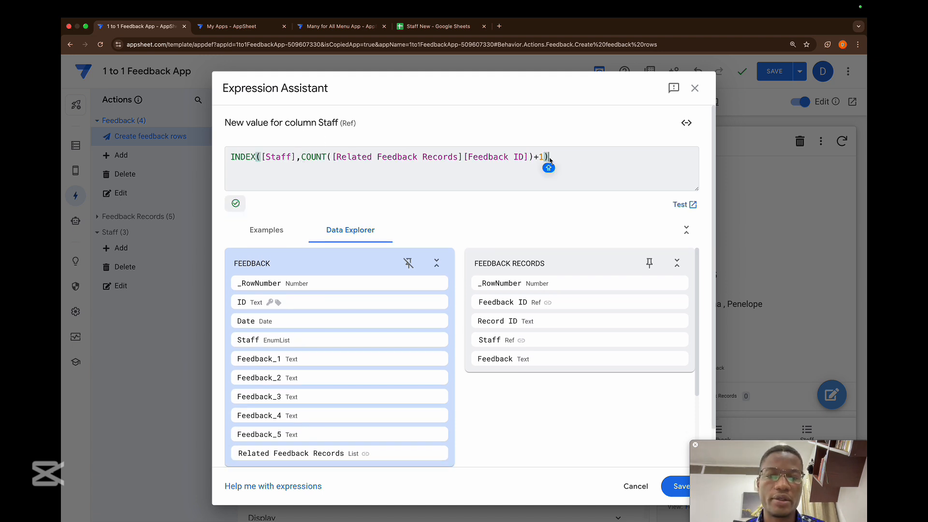
- Save the Staff expression and add the Feedback column to the action's set values
click(675, 487)
click(377, 432)
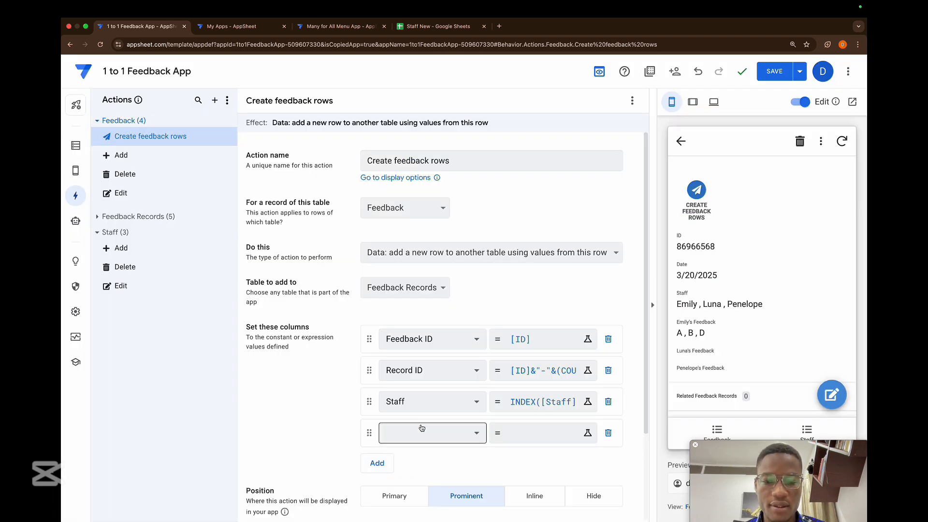
click(421, 428)
click(411, 498)
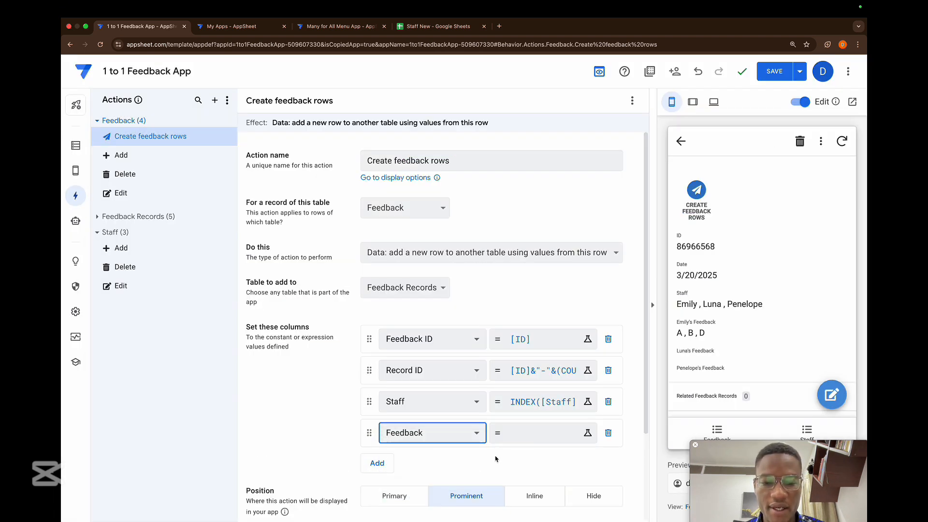
click(533, 432)
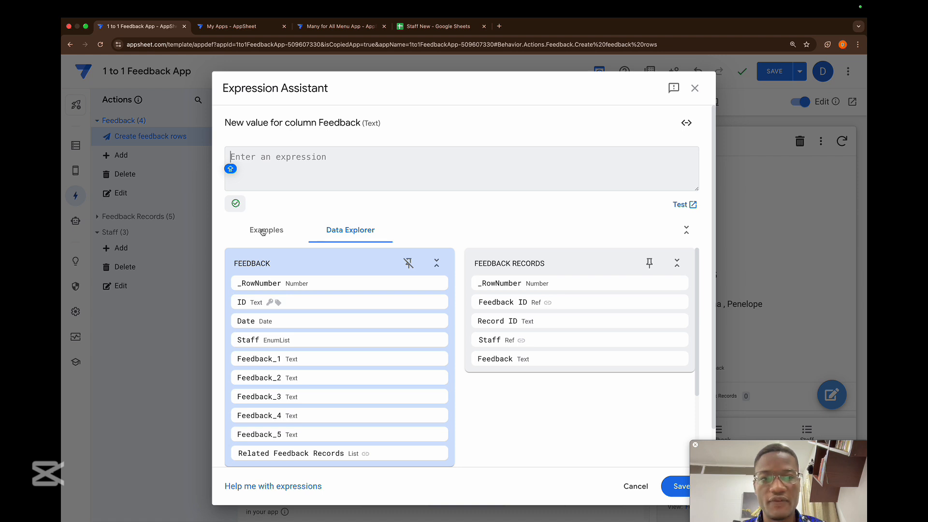
click(693, 89)
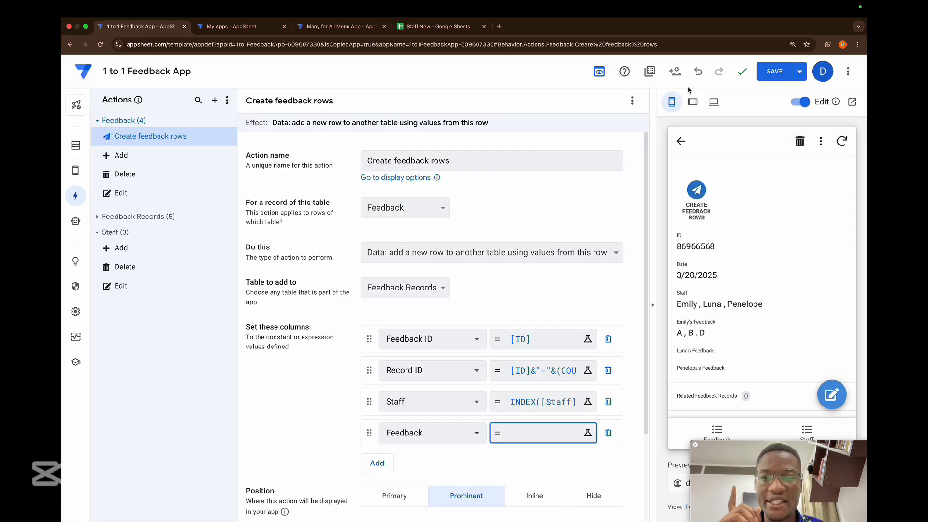
- Add a virtual column named All Feedback to the Feedback table
click(75, 146)
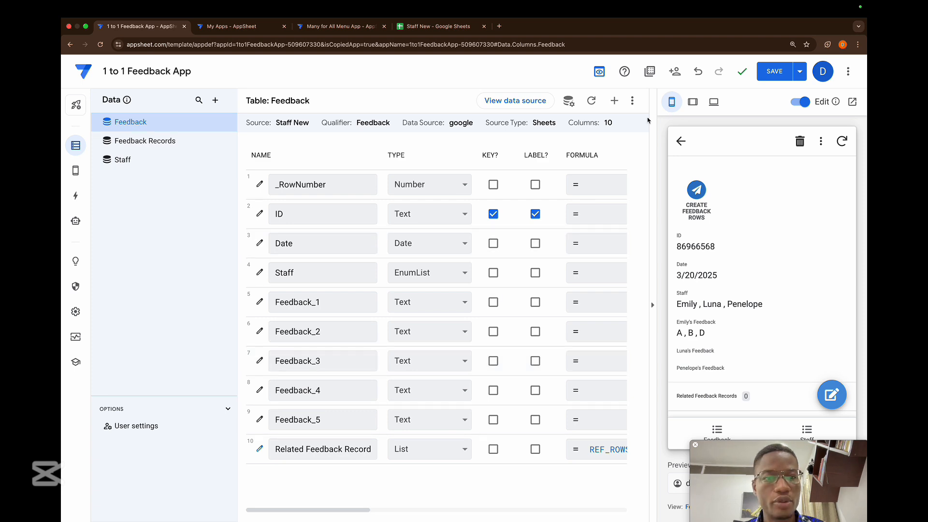
click(615, 102)
text(AL)
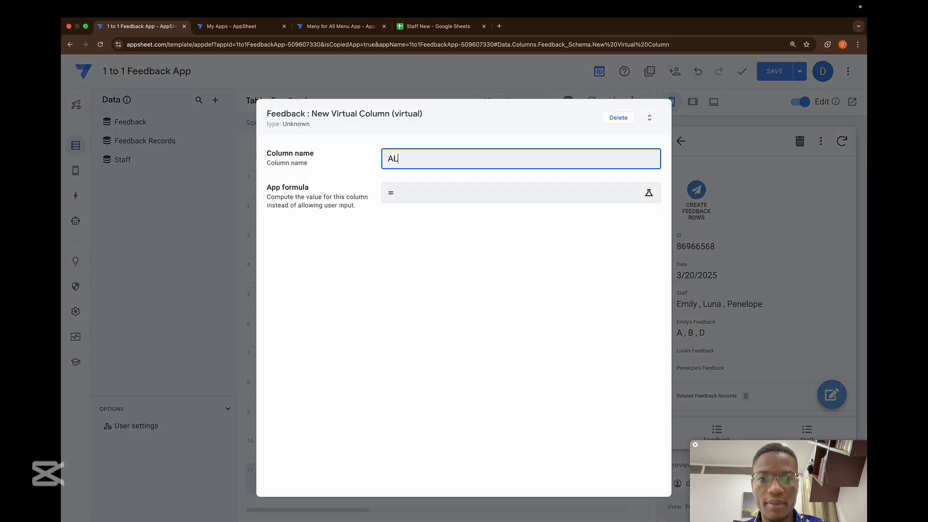
key(BackSpace)
text(ll Feedback)
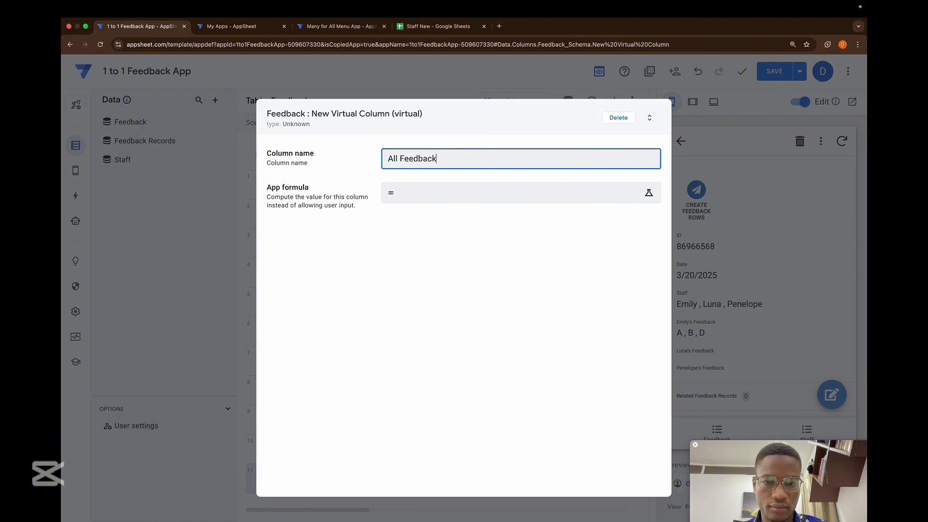
- Begin the All Feedback app formula as LIST([Feedback_1],[Feedback_2])
click(421, 192)
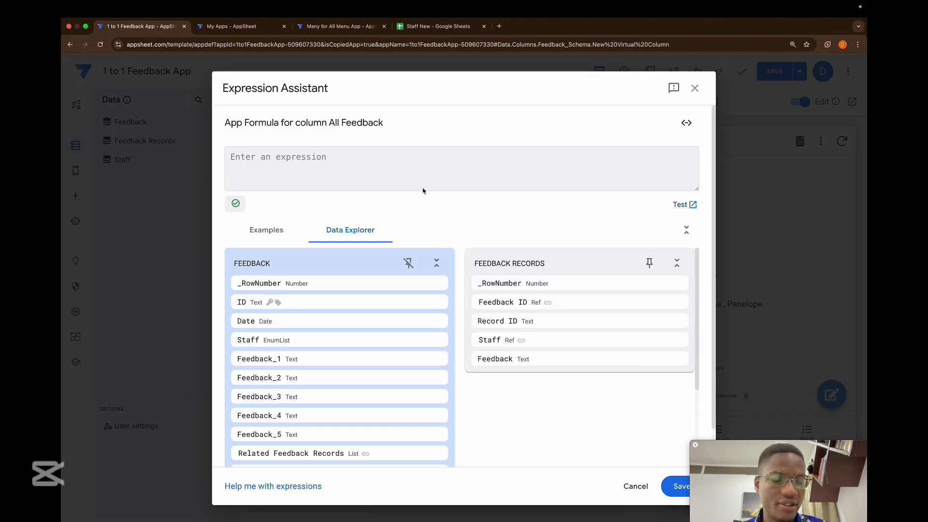
text(LIST)
key(Return)
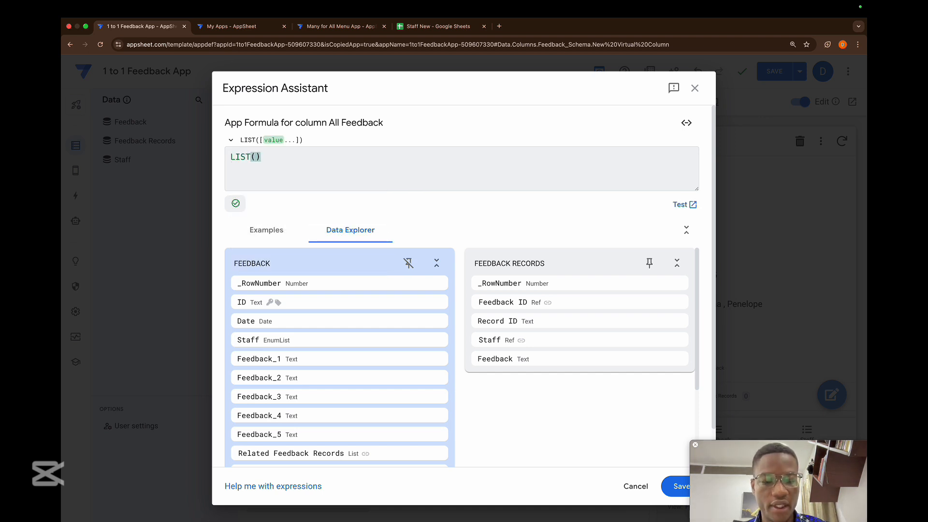
text([F)
key(Return)
text(,[fe)
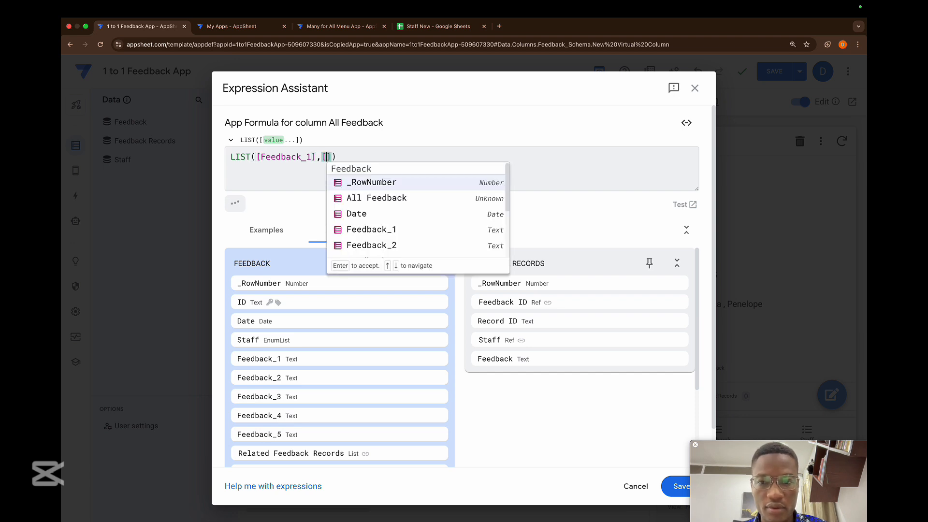
key(Down)
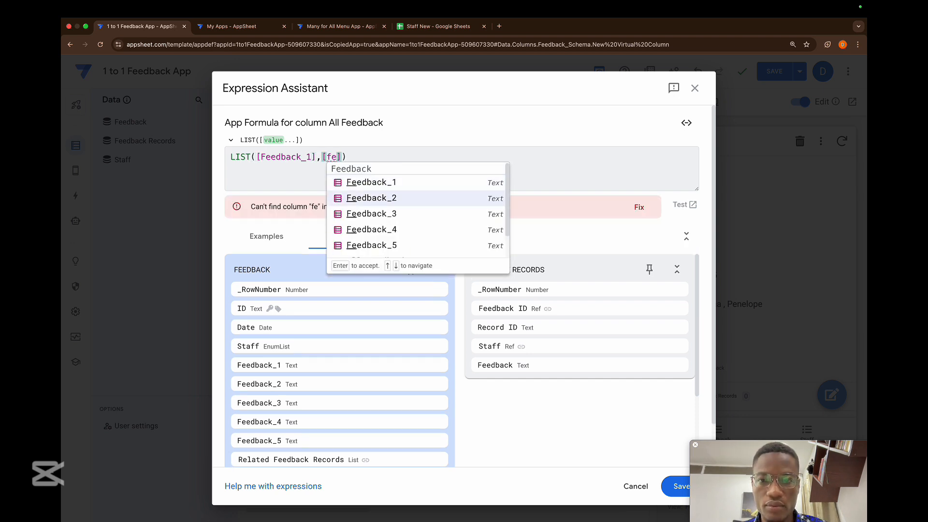
key(Return)
- Append the Feedback_3 column to the LIST formula
text(,fe)
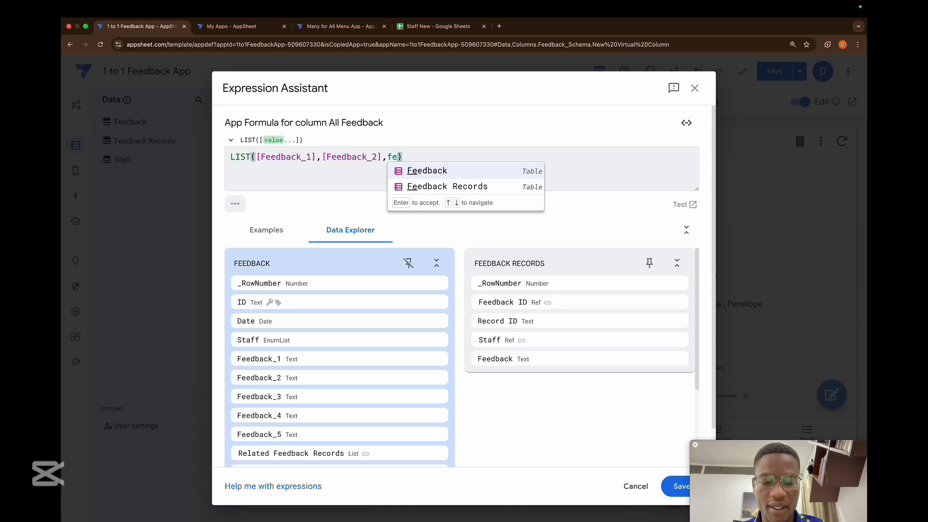
key(BackSpace)
key(BackSpace)
text([fe)
key(Down)
key(Down)
key(Return)
- Append the Feedback_4 and Feedback_5 columns to complete the LIST formula
text(,[fe)
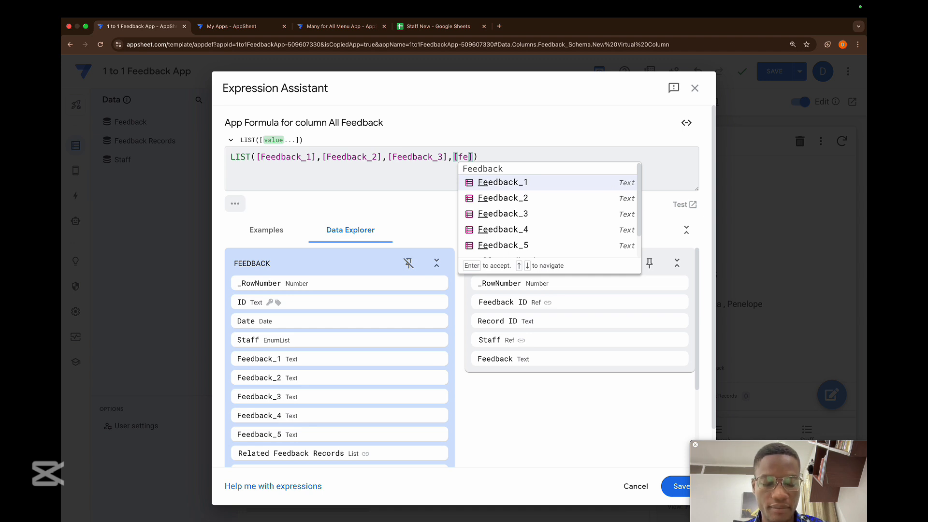
key(Down)
key(Down)
key(Down)
key(Down)
key(Up)
key(Return)
text(,[fee)
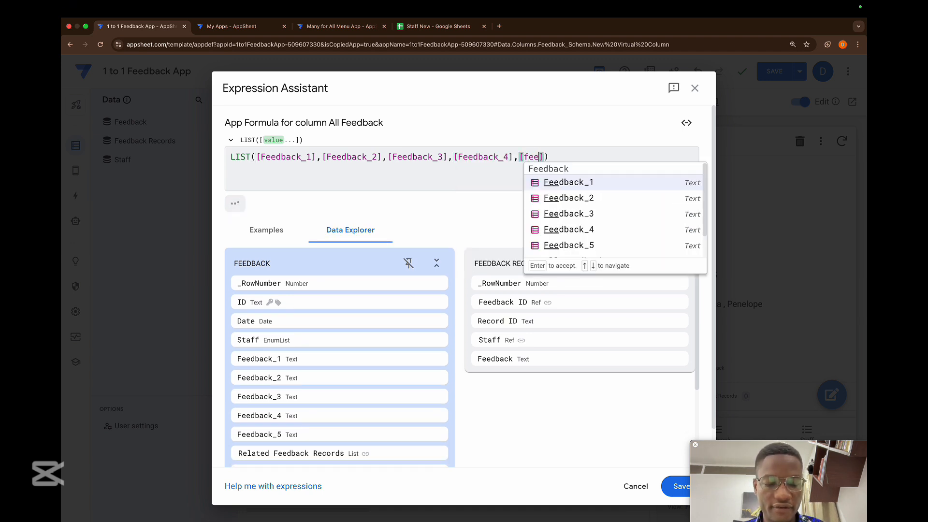
key(Down)
key(Down)
key(Down)
key(Down)
key(Return)
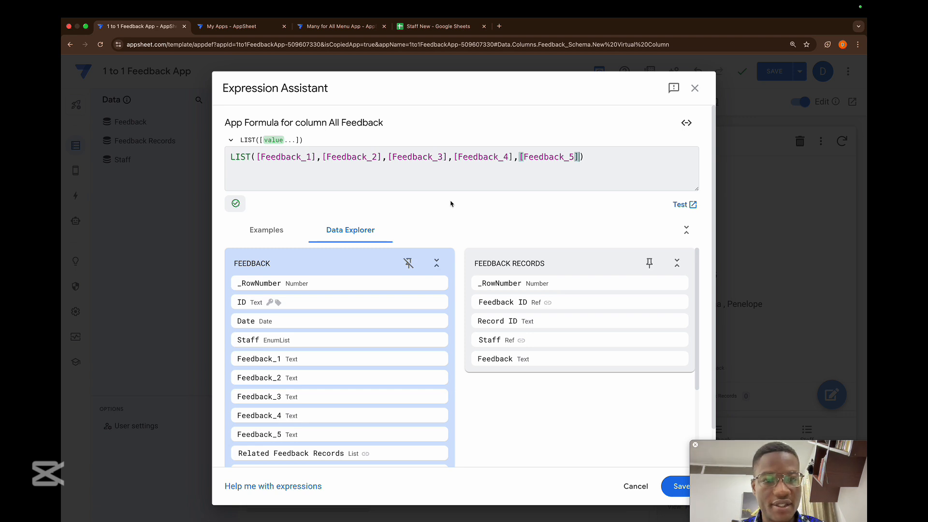
- Test the All Feedback formula against the table's rows, and save the formula and the virtual column
click(683, 204)
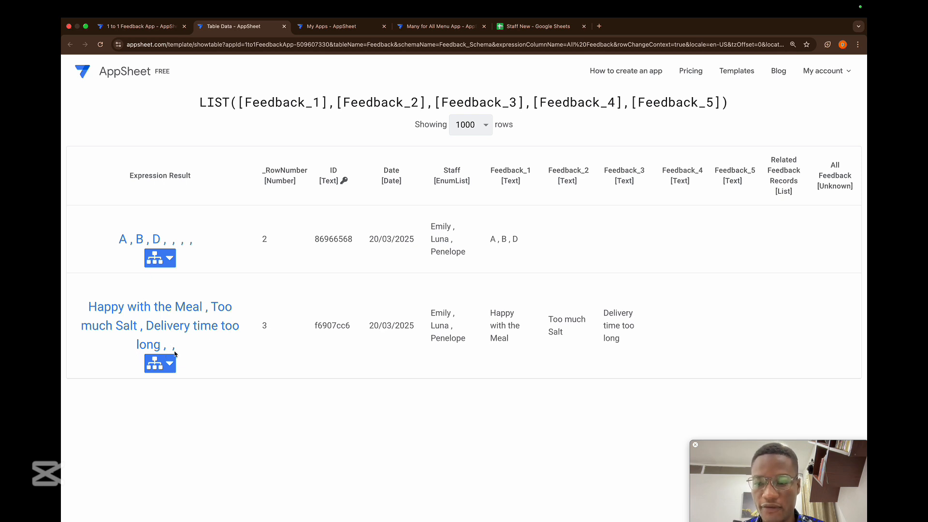
click(140, 26)
click(677, 487)
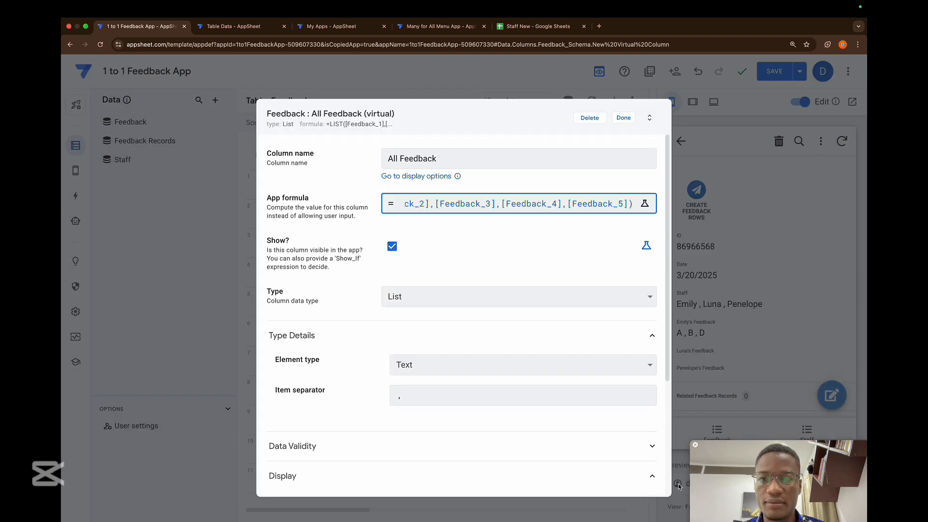
click(626, 119)
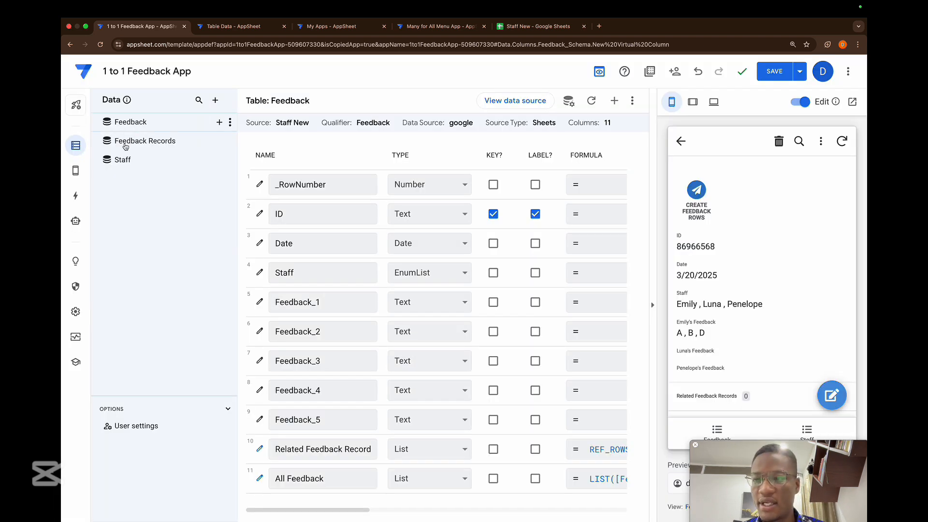
- Begin the Feedback column's value in the Create feedback rows action as index([All Feedback])
click(77, 197)
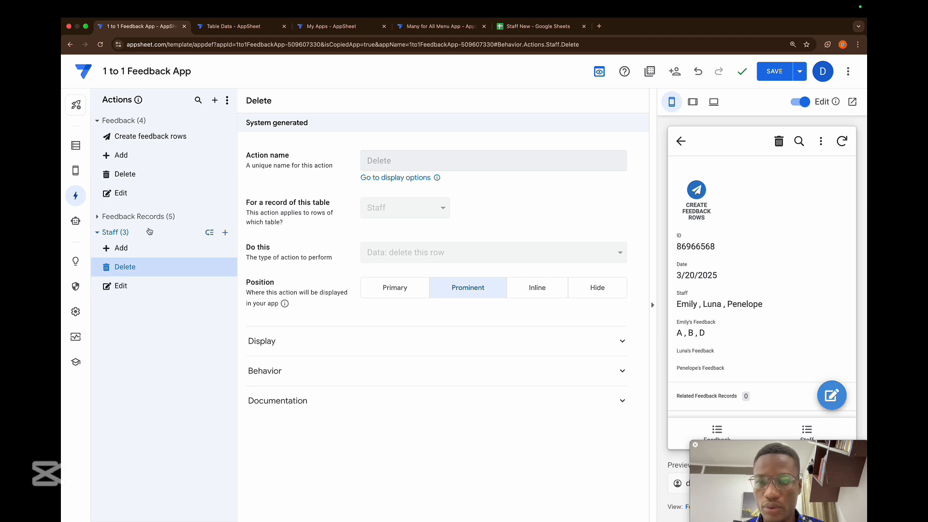
click(151, 140)
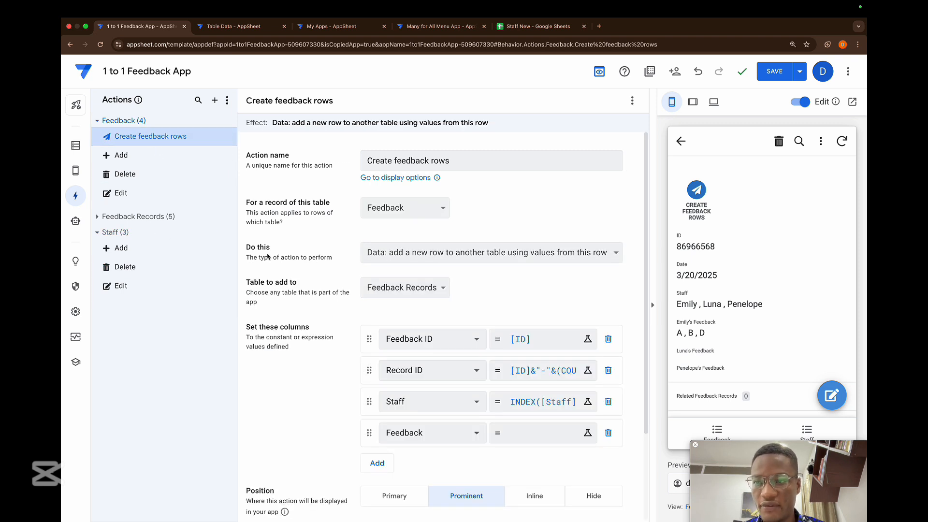
click(520, 438)
text(i)
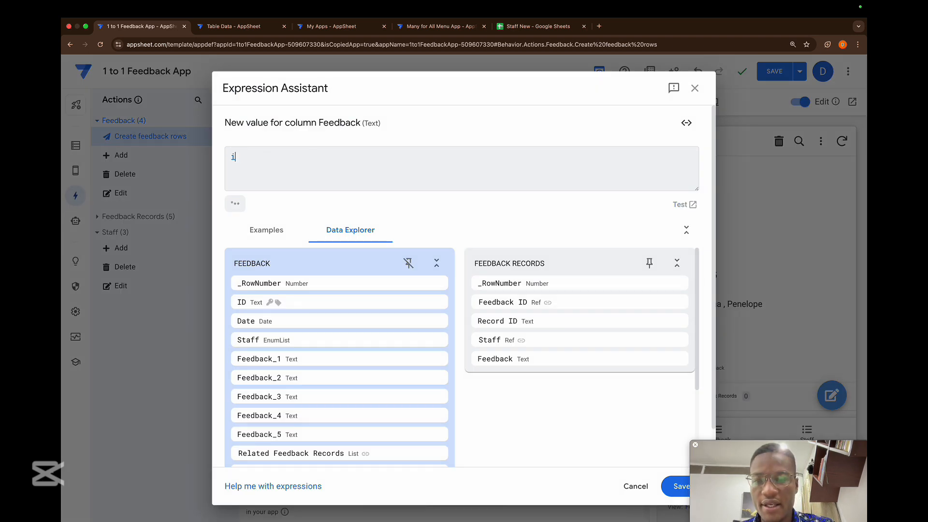
text(ndex()
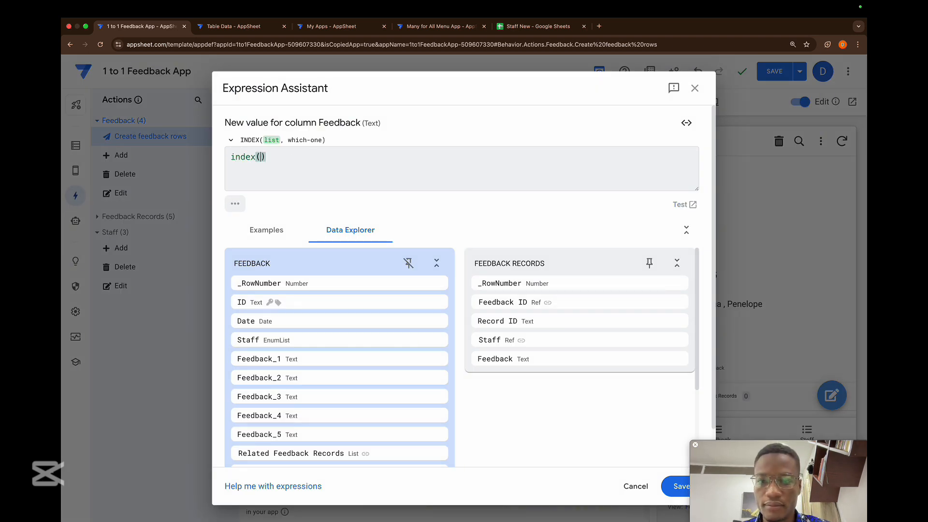
text([All Feedback])
key(Return)
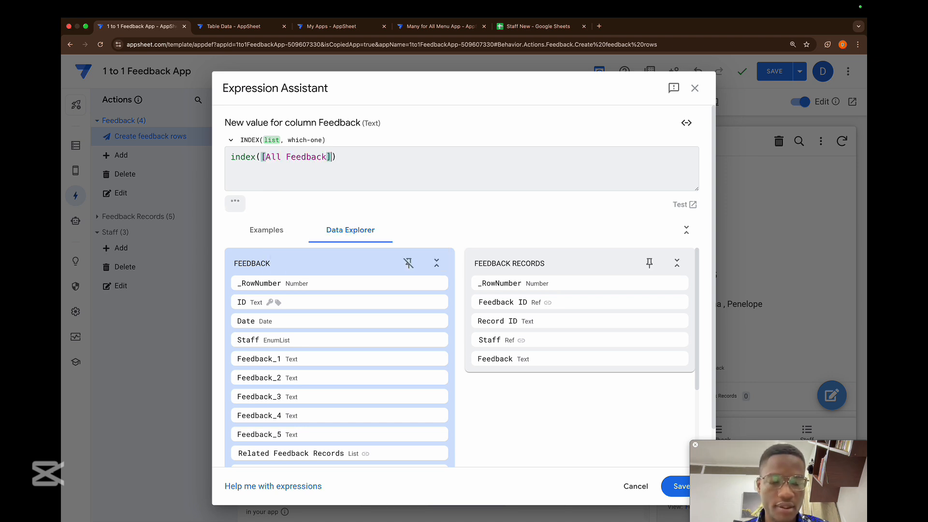
- Add COUNT([Related Feedback Records][Feedback ID]) as the index expression's which-one argument
text(,INDEX([Staff],(COUNT([Related Feedback Records][Feedback ID])+1))
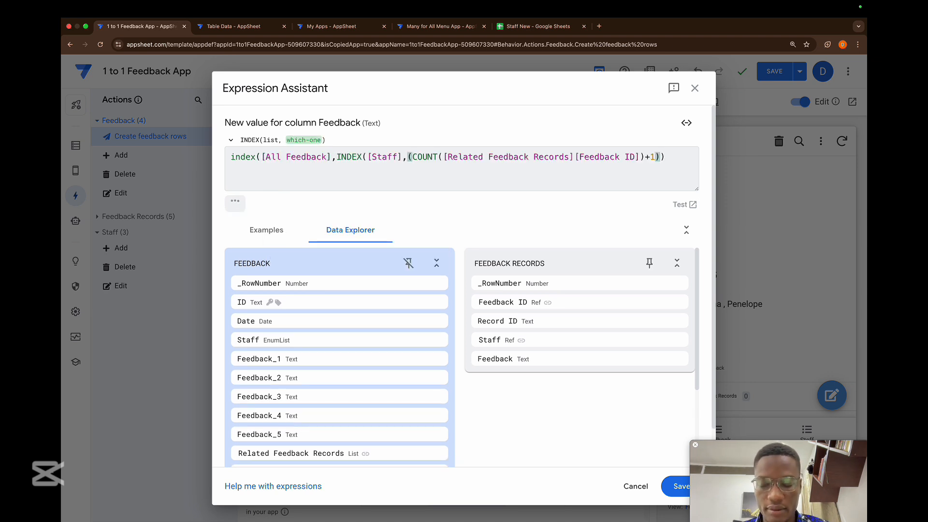
key(super+z)
text(cou)
key(Return)
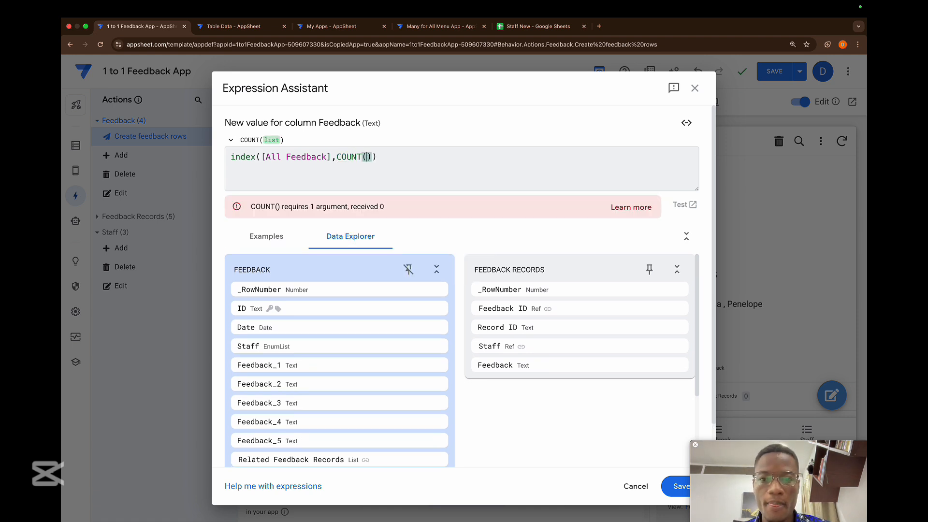
text([re)
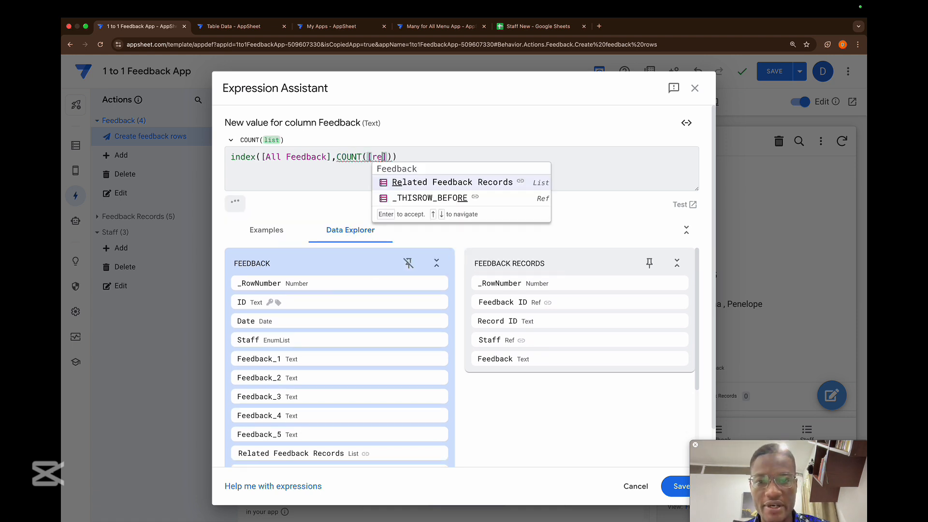
key(Return)
text([fe)
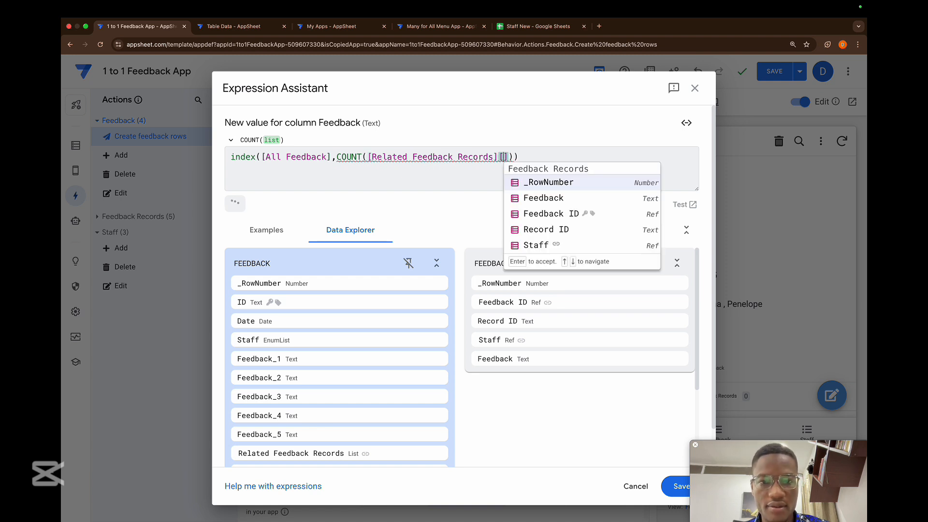
key(Down)
key(Return)
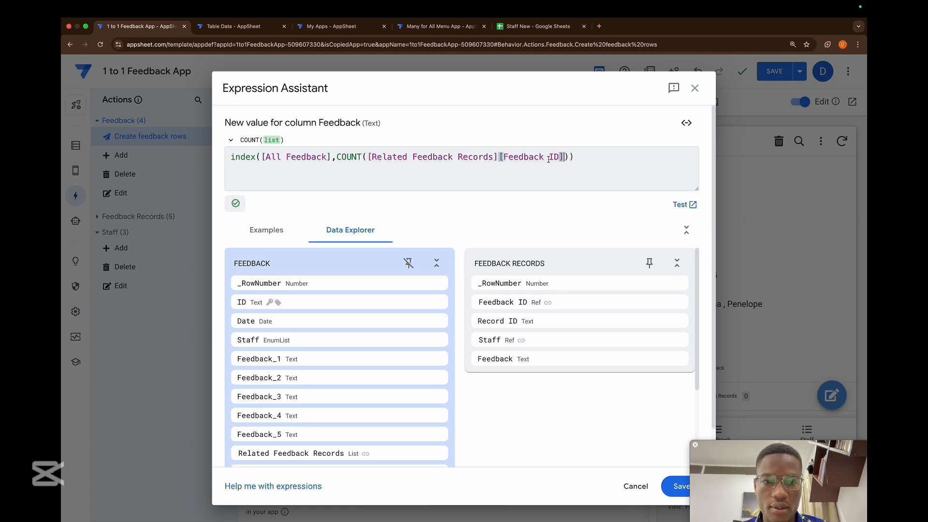
- Add +1 after the COUNT in the index expression and save the Feedback column's value
click(568, 157)
text(+1)
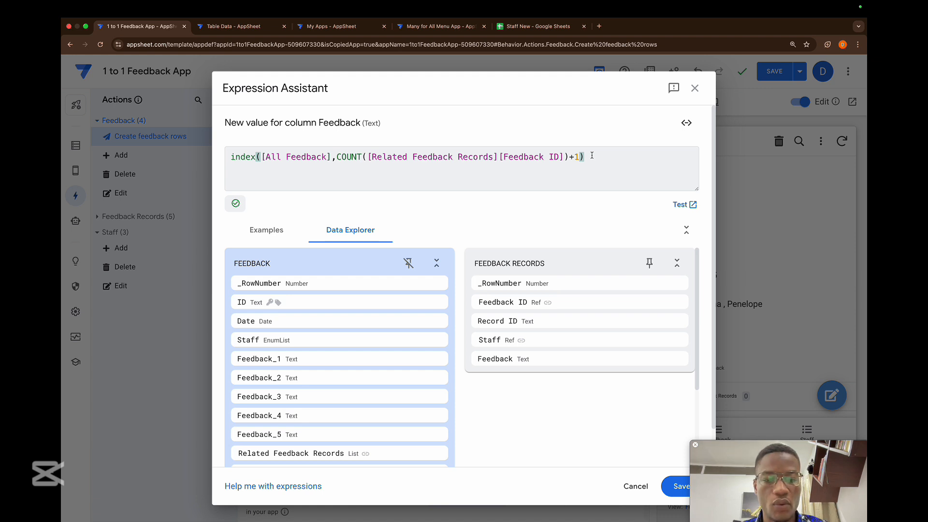
click(670, 488)
- Replace the Create feedback rows action's behavior condition with COUNT([Staff])
scroll(435, 401, down, 3)
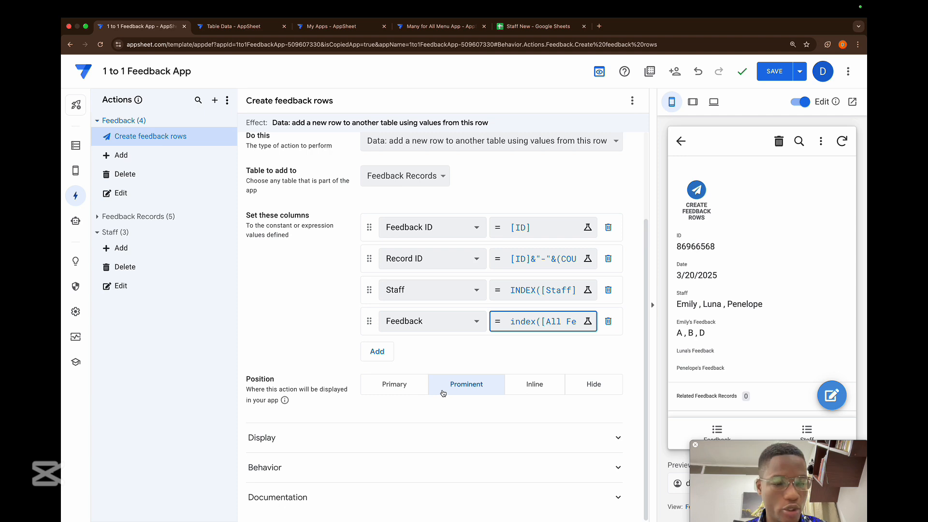
click(386, 476)
scroll(418, 452, down, 2)
click(424, 435)
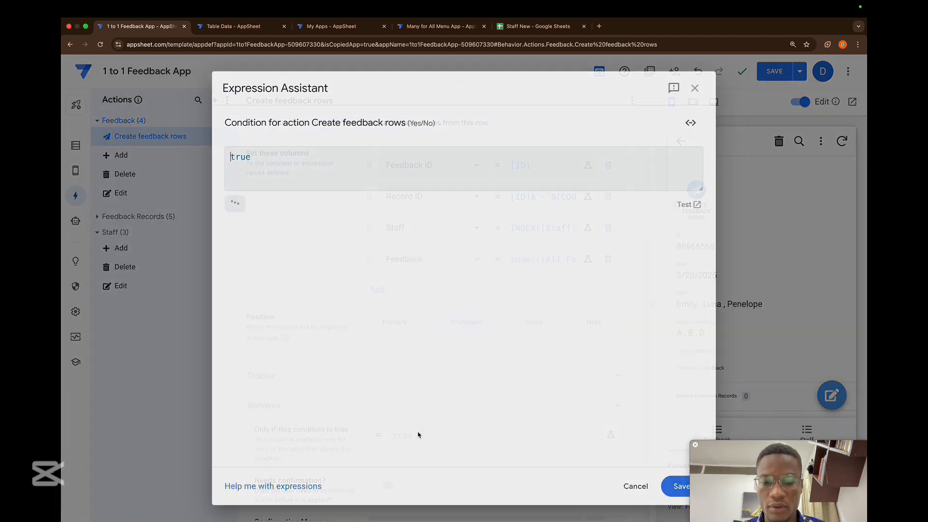
key(super+a)
key(BackSpace)
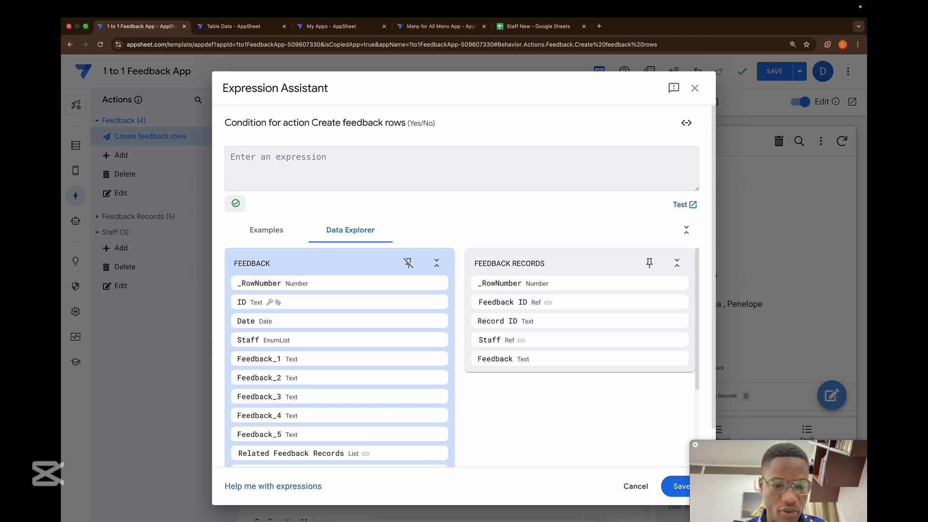
text(count)
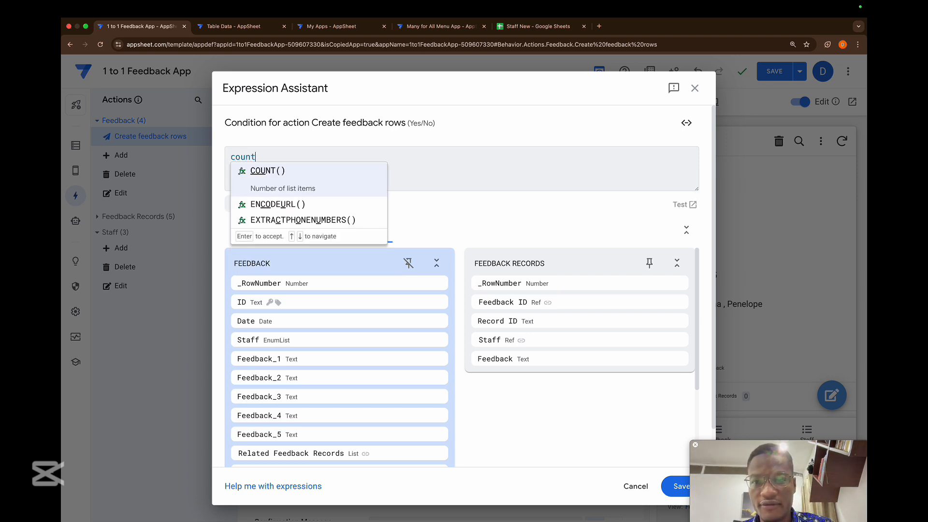
key(Return)
text([s)
key(Return)
key(Right)
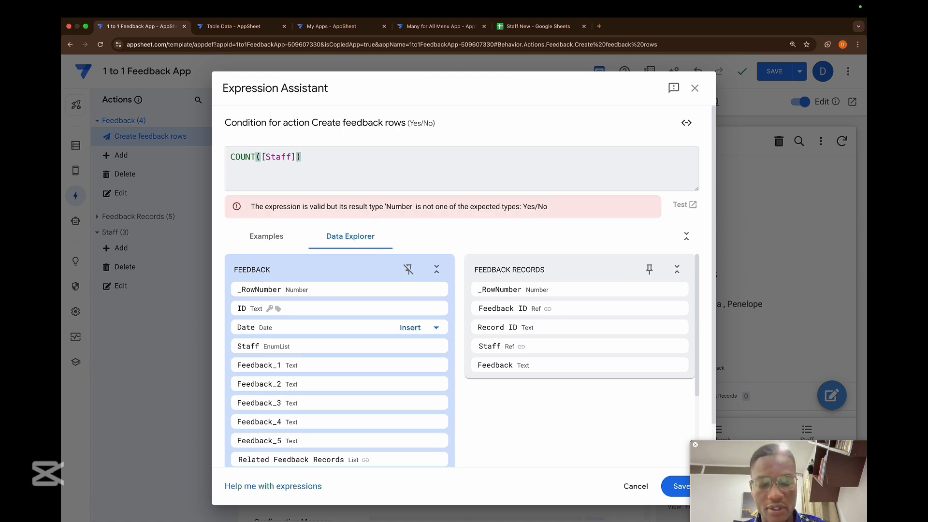
- Complete and save the condition as COUNT([Staff])>COUNT([Related Feedback Records][Feedback ID]), and set the action's position to Hide
text(>count)
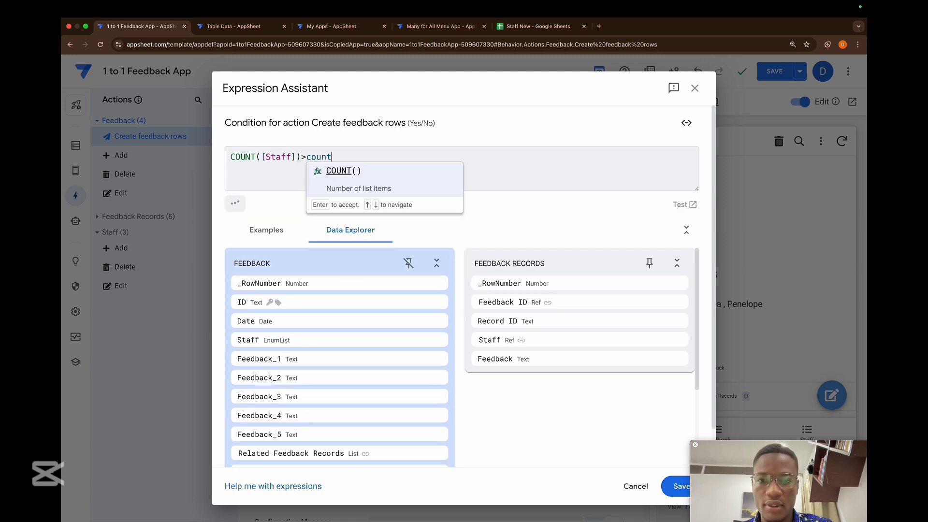
key(Return)
text([re)
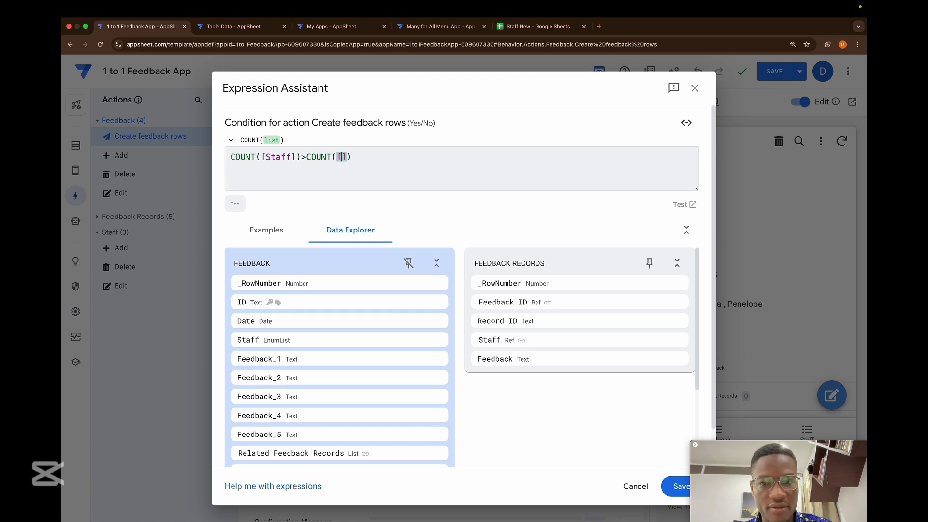
key(Return)
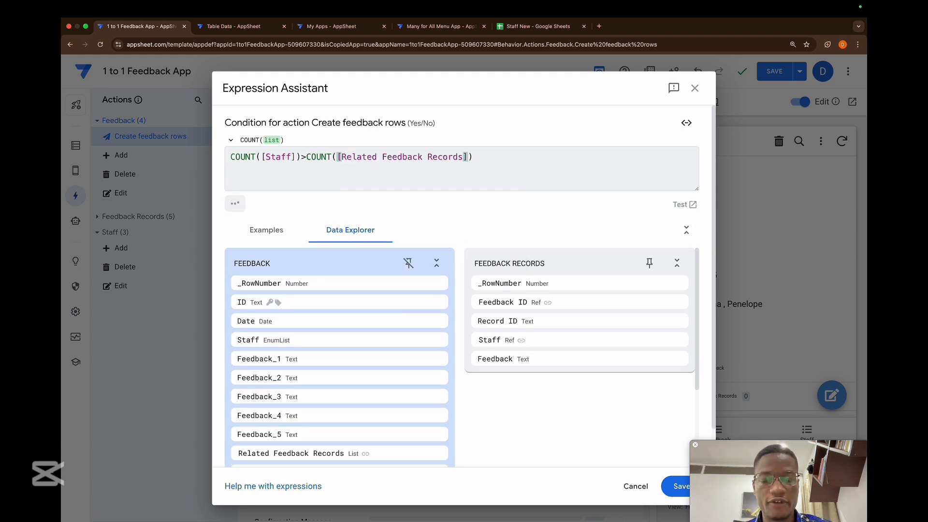
text([r)
key(BackSpace)
text(fee)
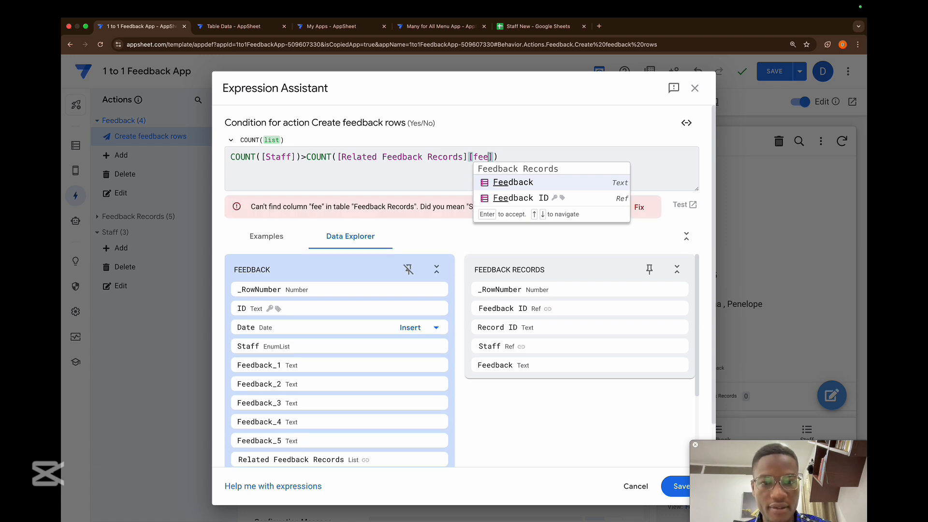
key(Down)
key(Return)
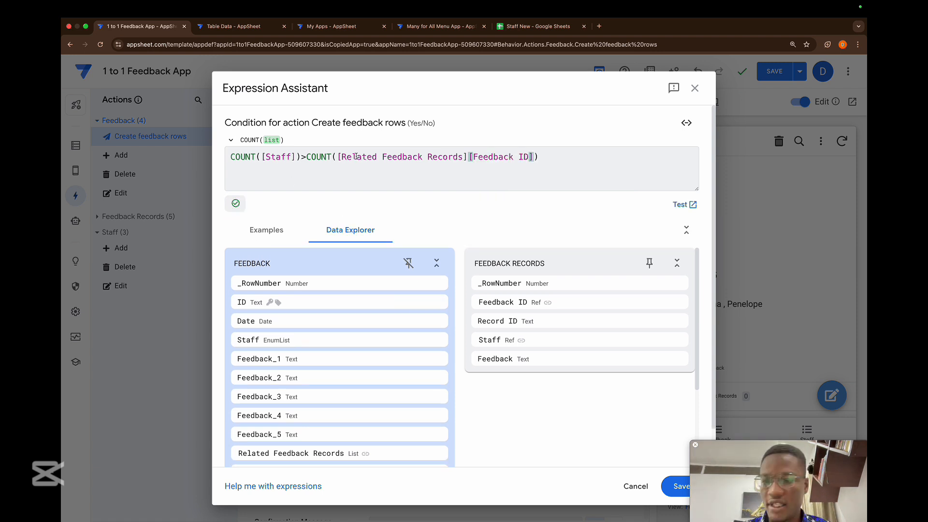
click(676, 494)
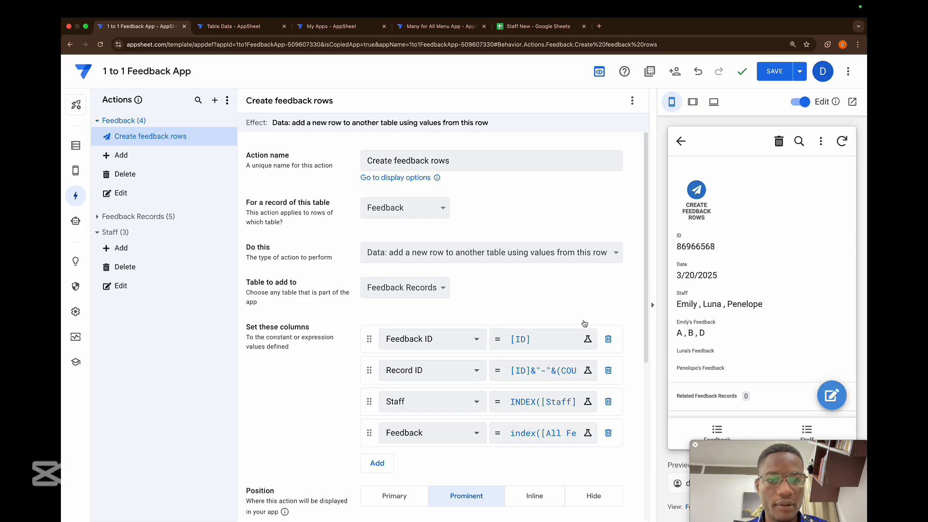
click(590, 236)
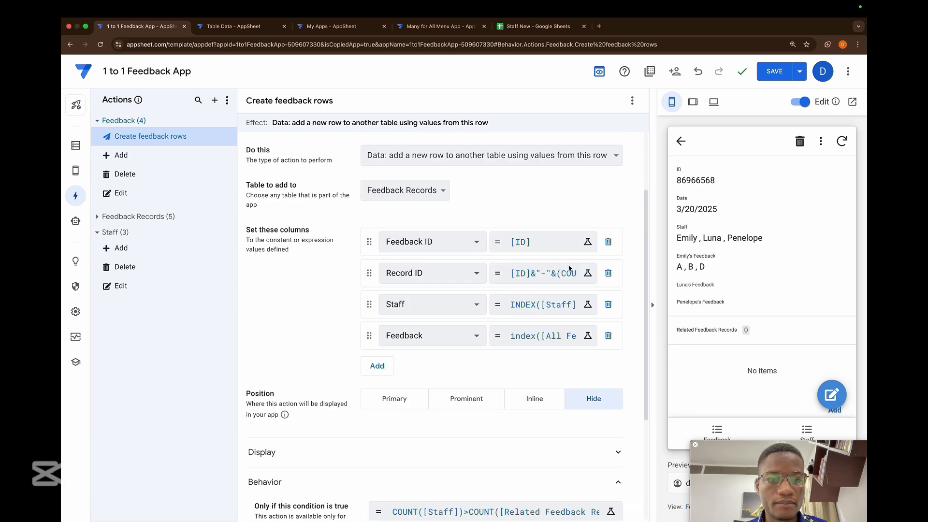
- Duplicate the Create feedback rows action and name the copy Create feedback row - Loop
click(631, 103)
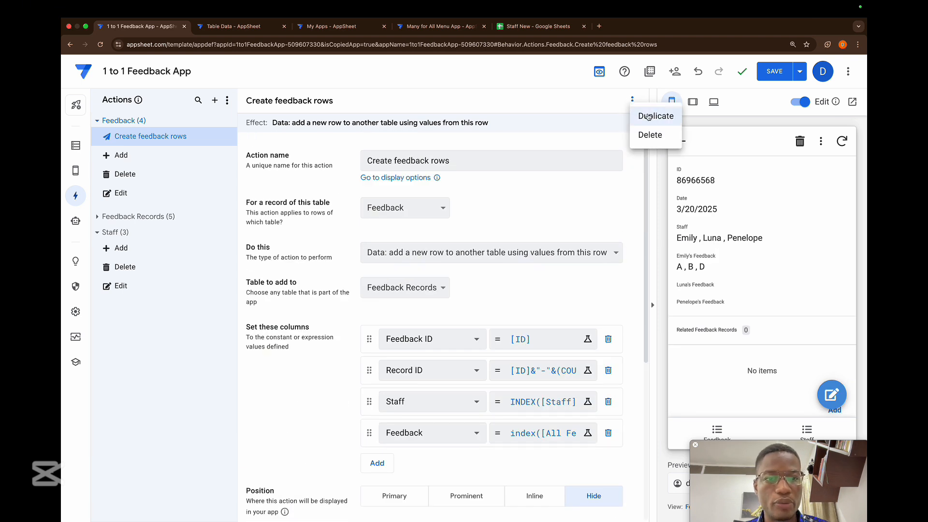
click(642, 118)
click(460, 164)
key(BackSpace)
key(BackSpace)
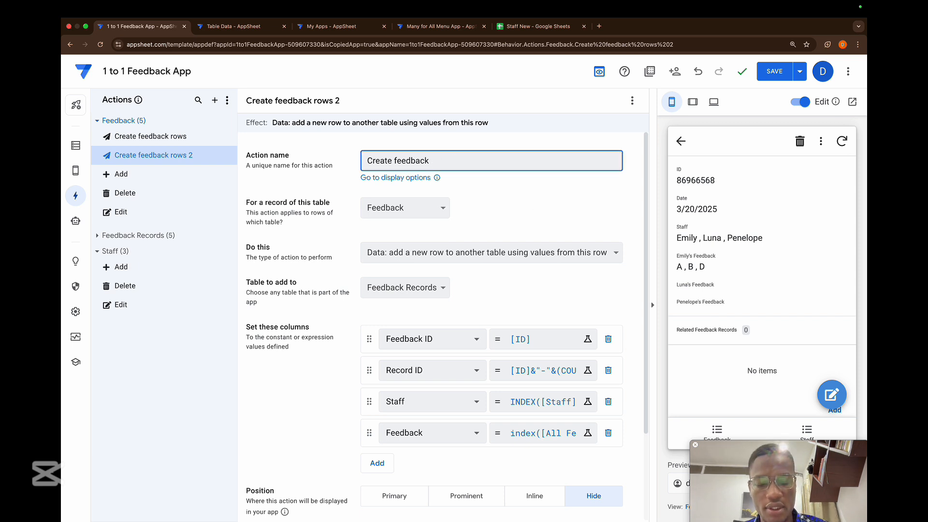
text(ow - )
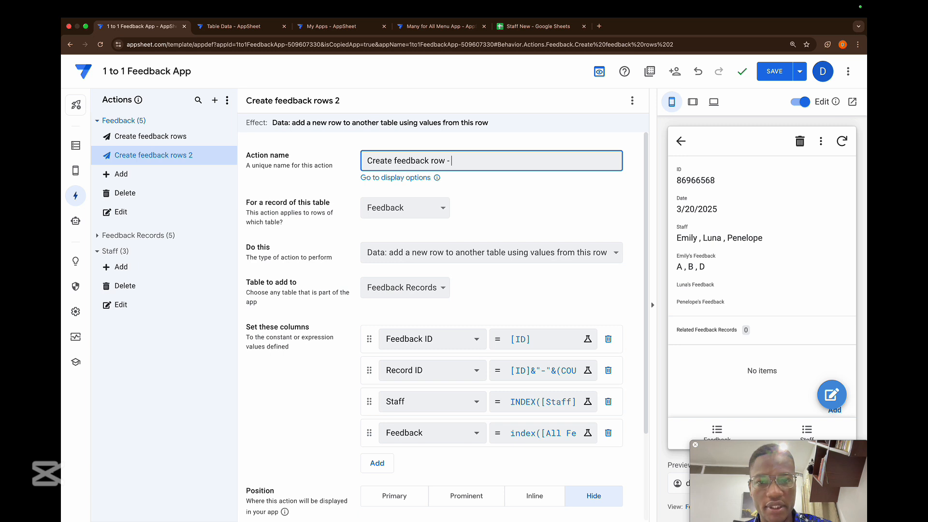
text(Loops)
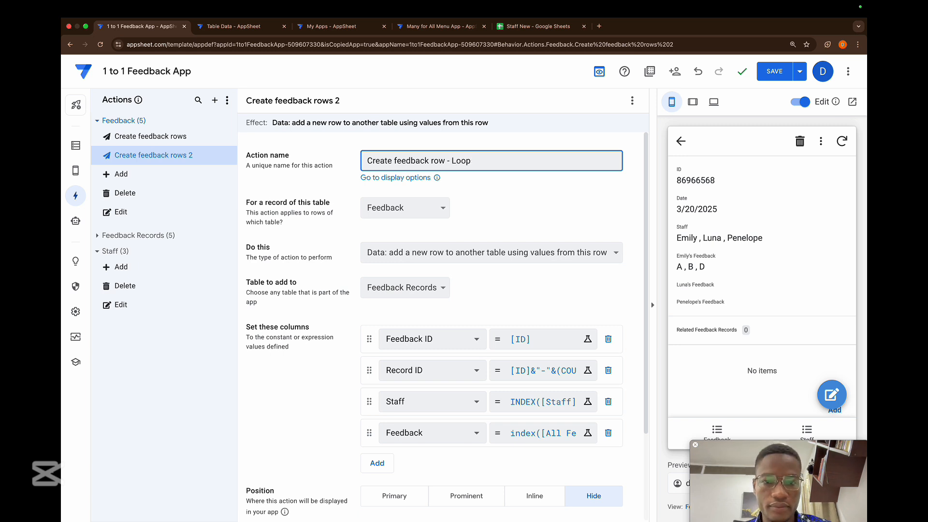
- Make the Loop action a grouped sequence of actions, with Create feedback rows as its first action
scroll(494, 219, down, 1)
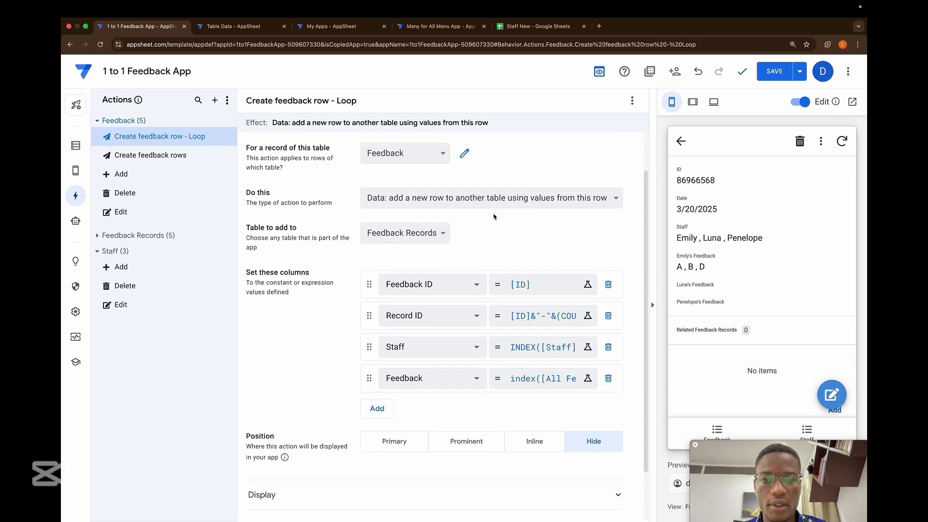
scroll(494, 218, up, 1)
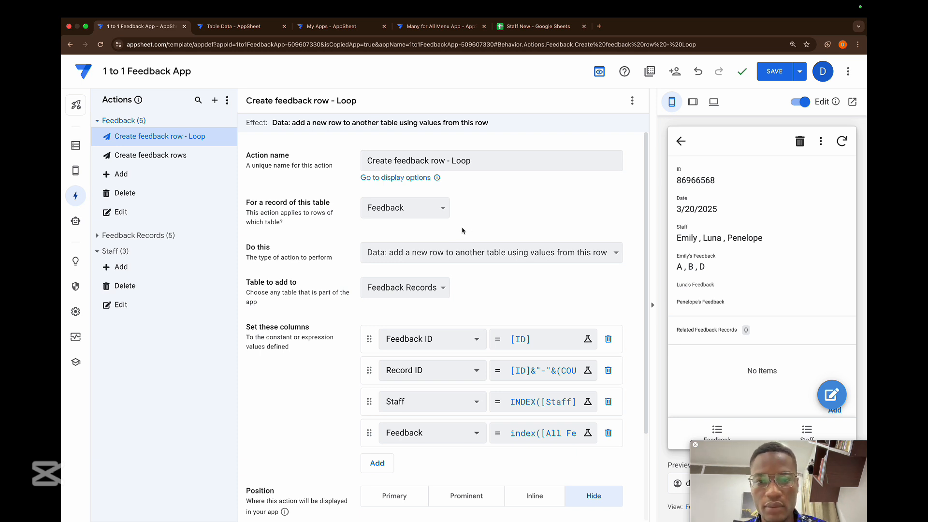
click(464, 252)
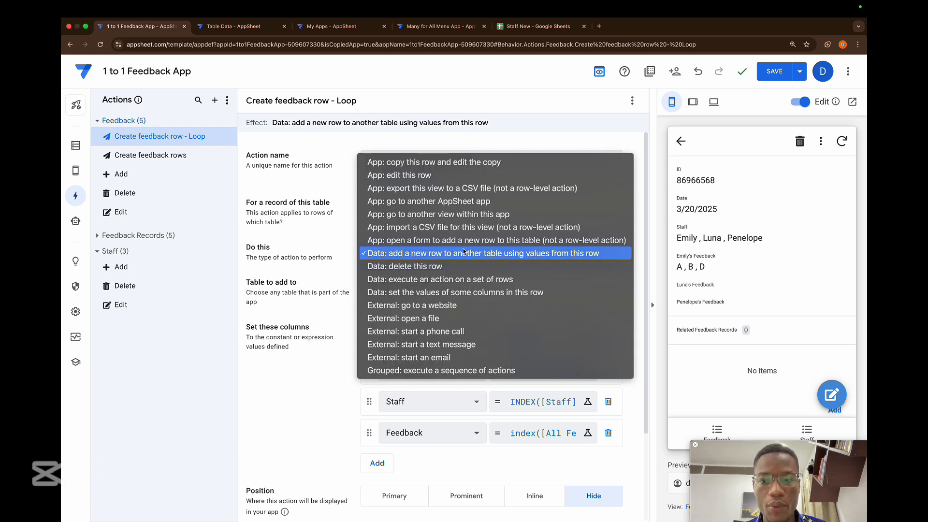
click(414, 369)
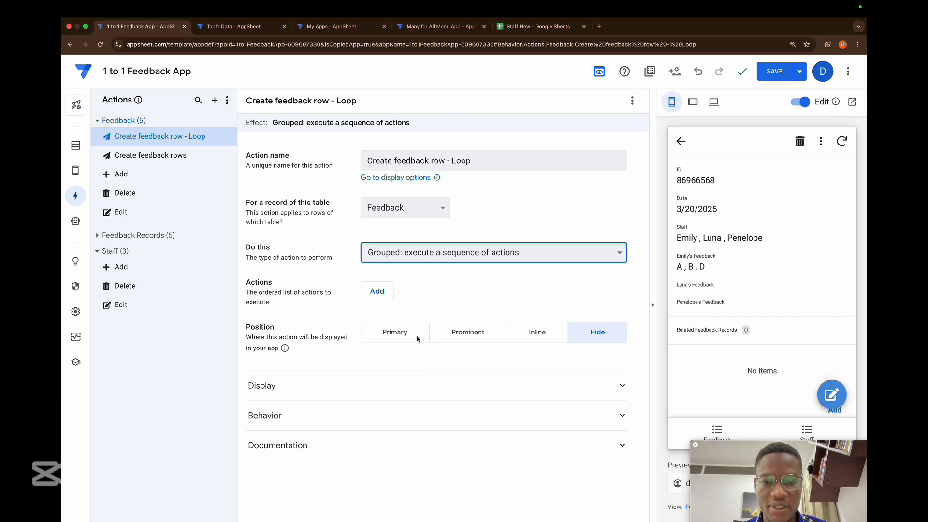
click(386, 297)
click(418, 297)
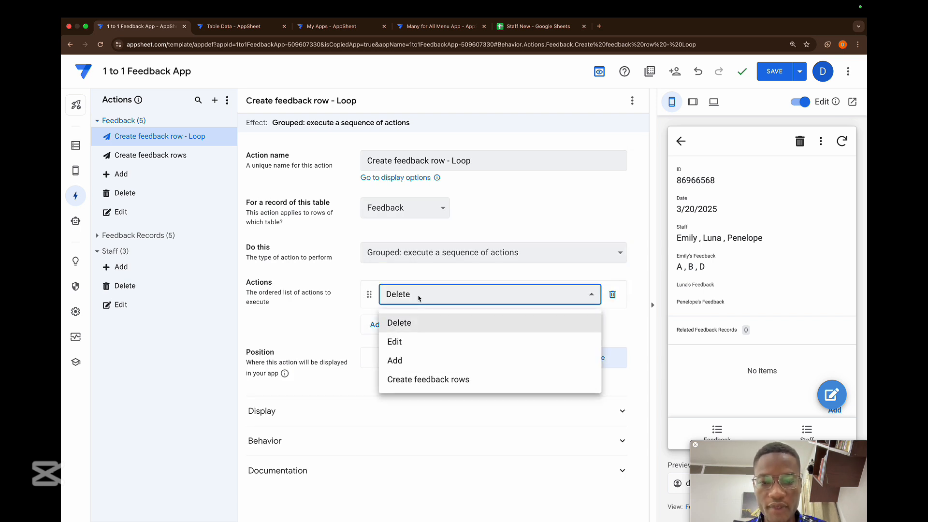
click(402, 381)
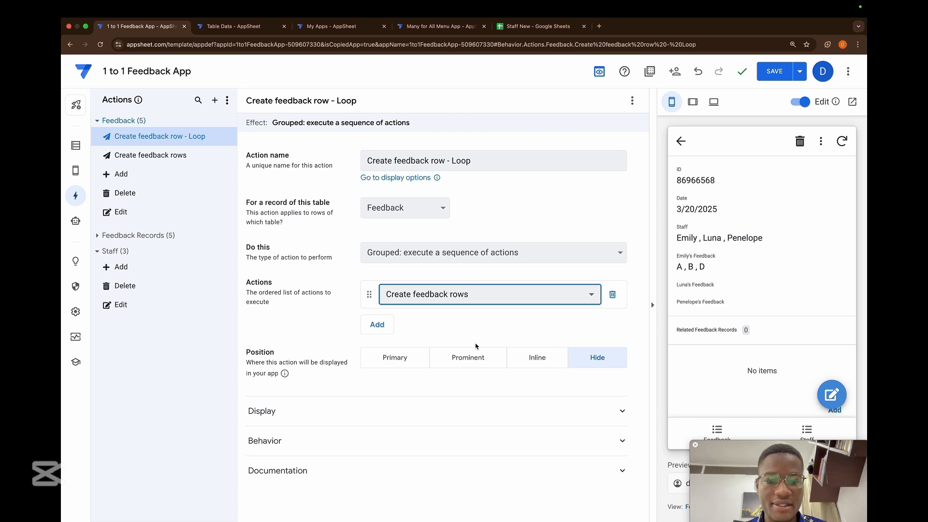
click(456, 337)
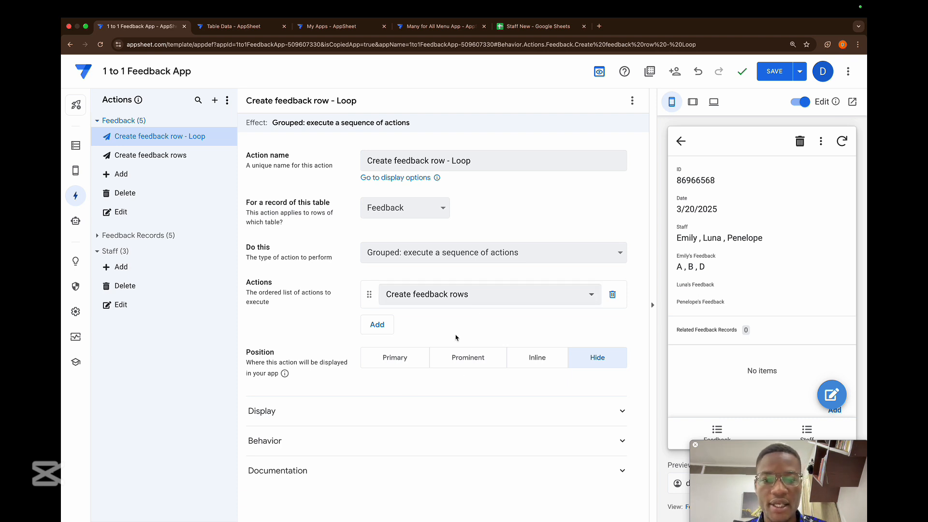
- Duplicate the Create feedback row - Loop action and name the copy Create feedback row - repeat
click(633, 100)
click(659, 119)
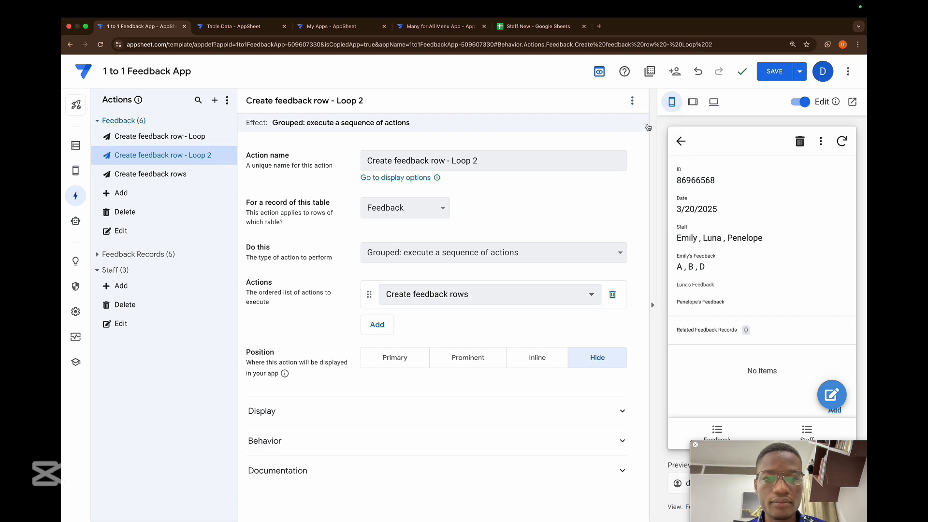
click(499, 166)
key(BackSpace)
key(BackSpace)
key(BackSpace)
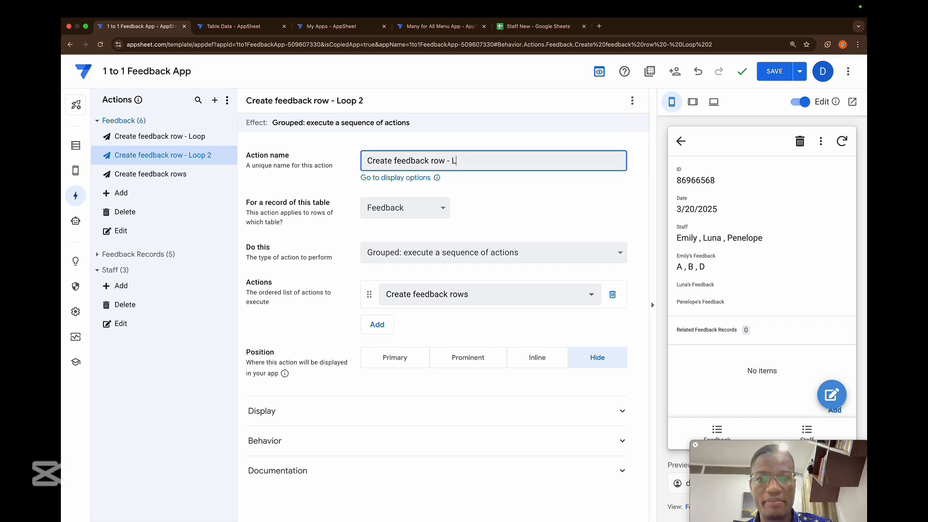
text(repeat)
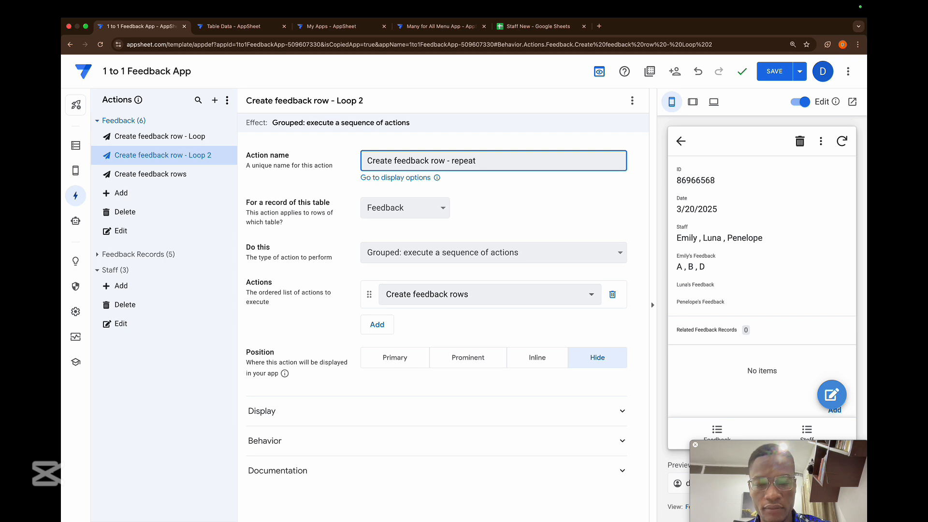
click(533, 188)
- Make the repeat action execute an action on a set of rows, with Feedback as its referenced table
click(560, 251)
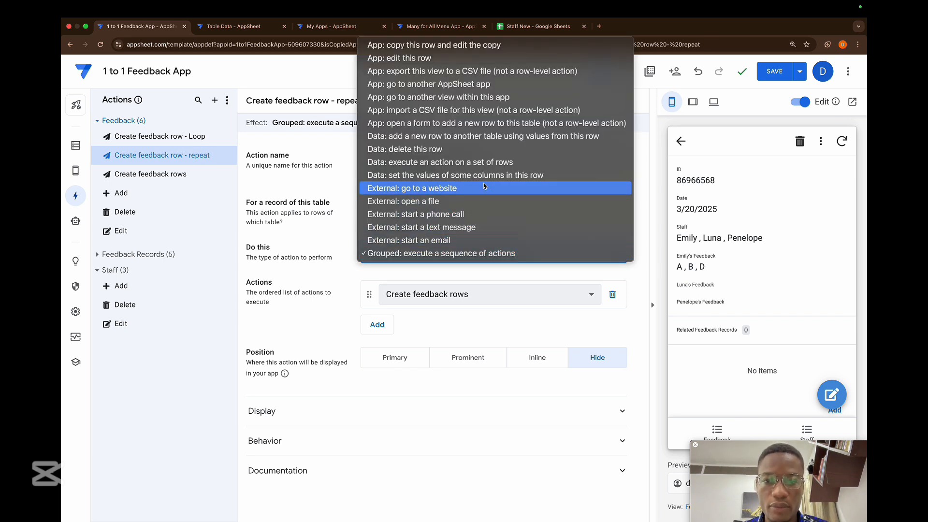
click(461, 163)
click(442, 290)
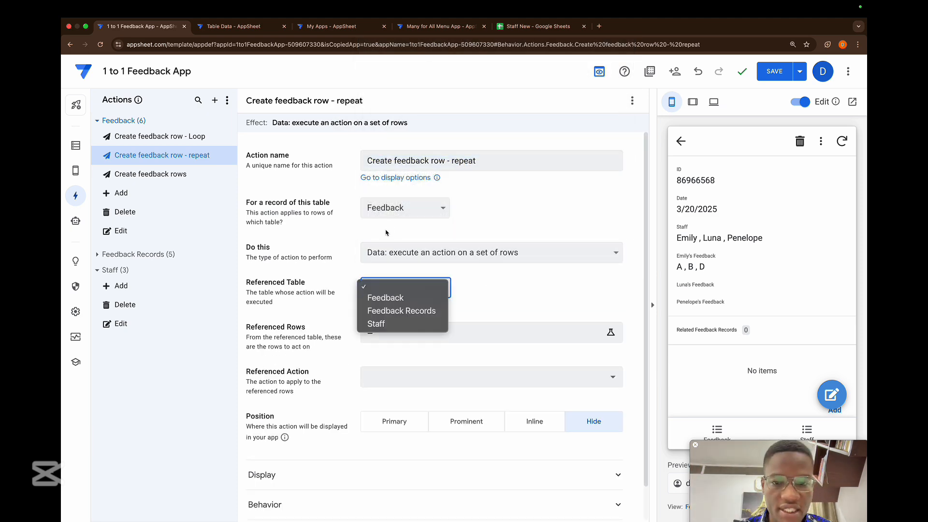
click(405, 297)
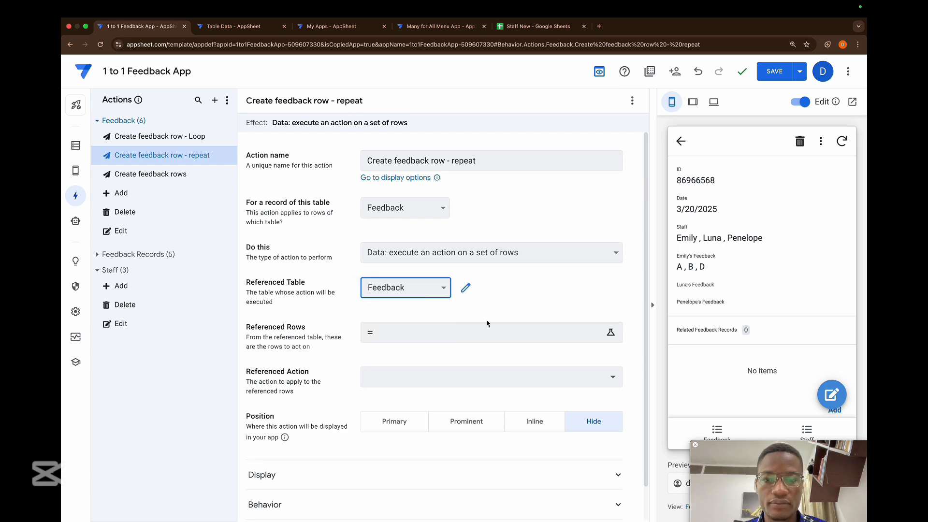
- Set the repeat action's referenced rows to LIst([_thisRow]) and its referenced action to Create feedback row - Loop
click(388, 333)
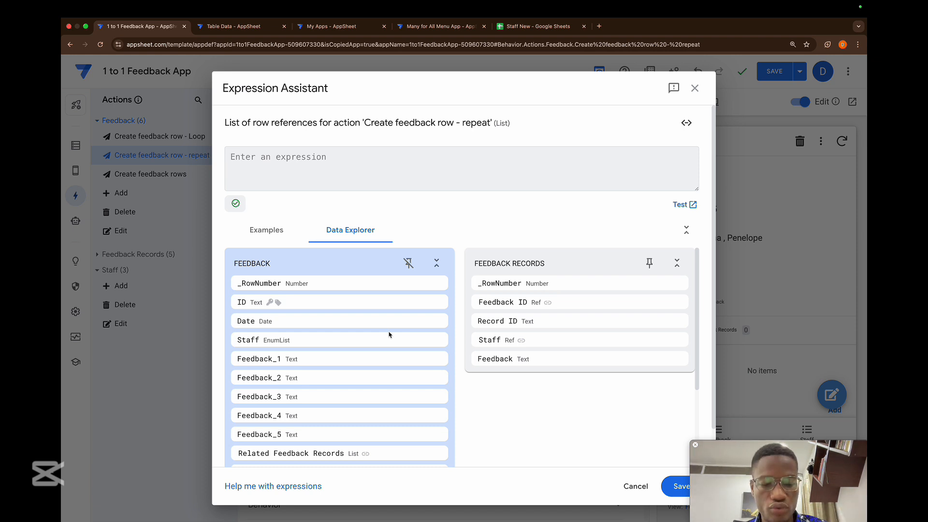
text([_th)
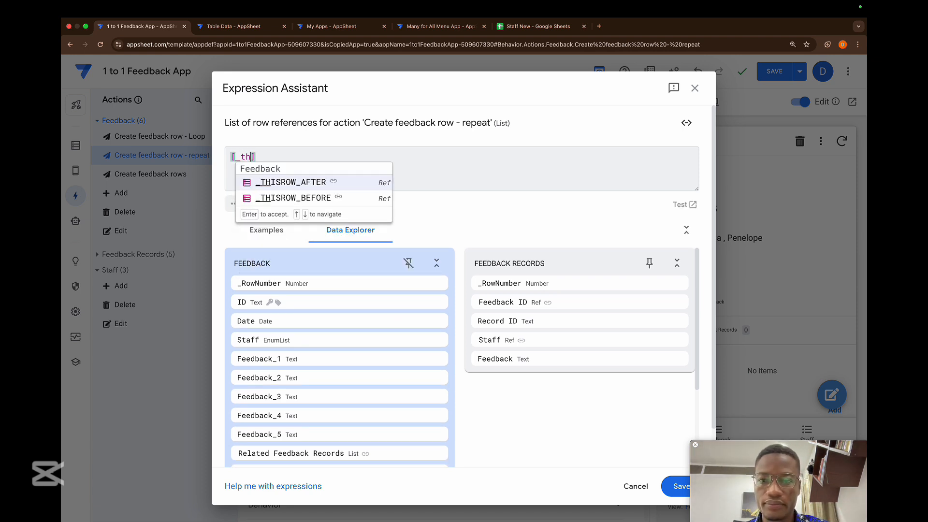
text(isRow)
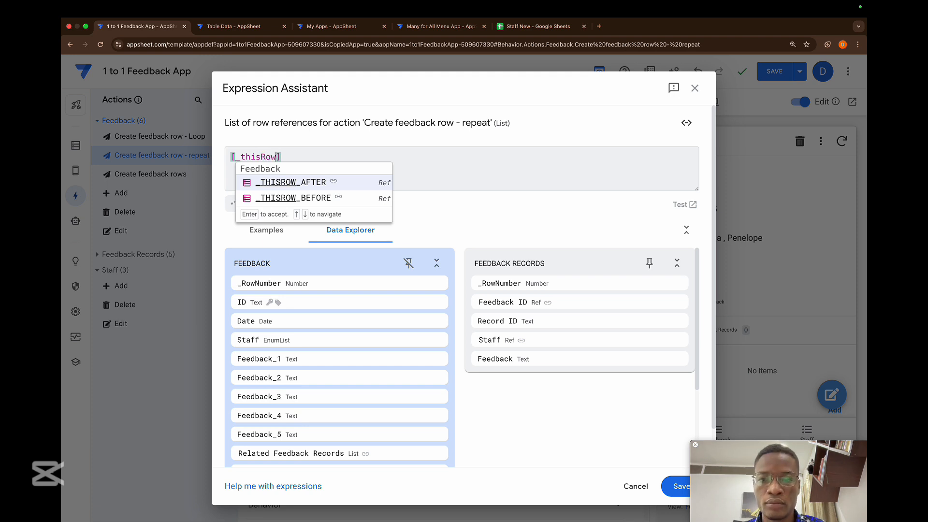
click(459, 184)
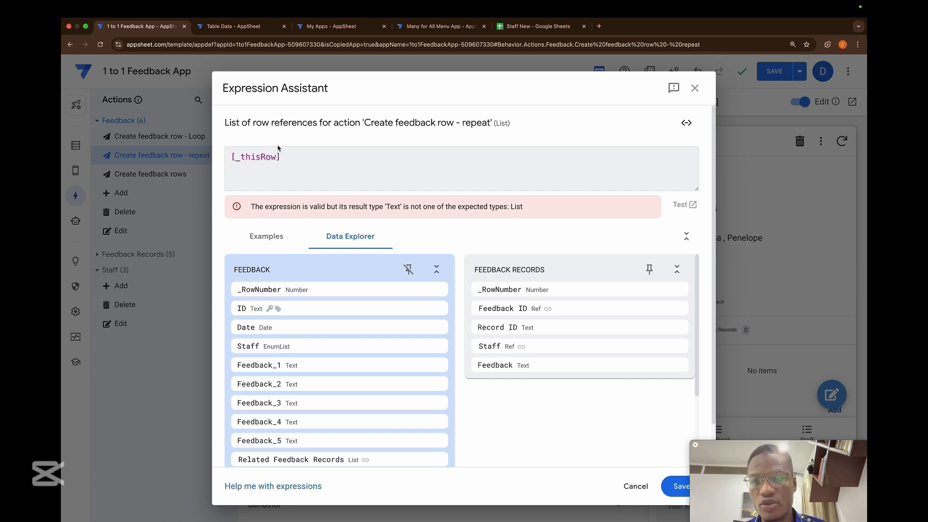
click(232, 156)
text(LIst)
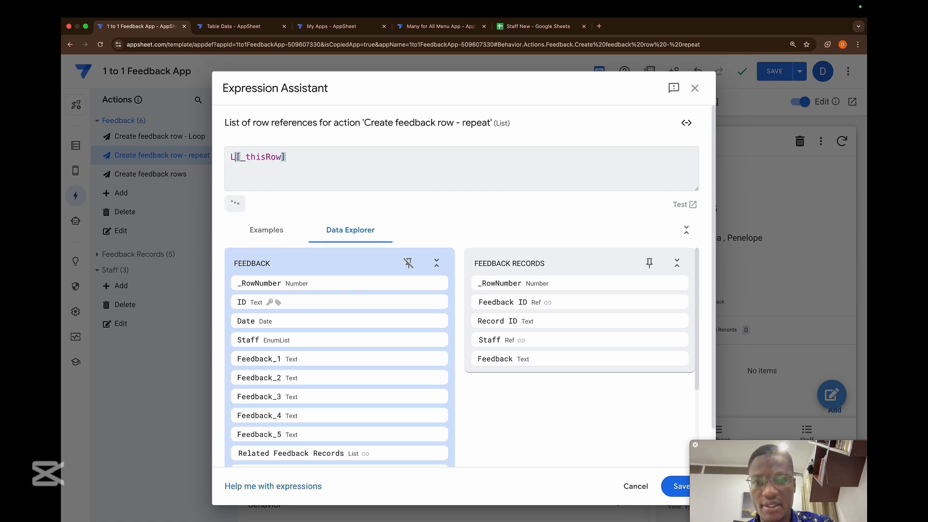
text(()
click(310, 153)
text())
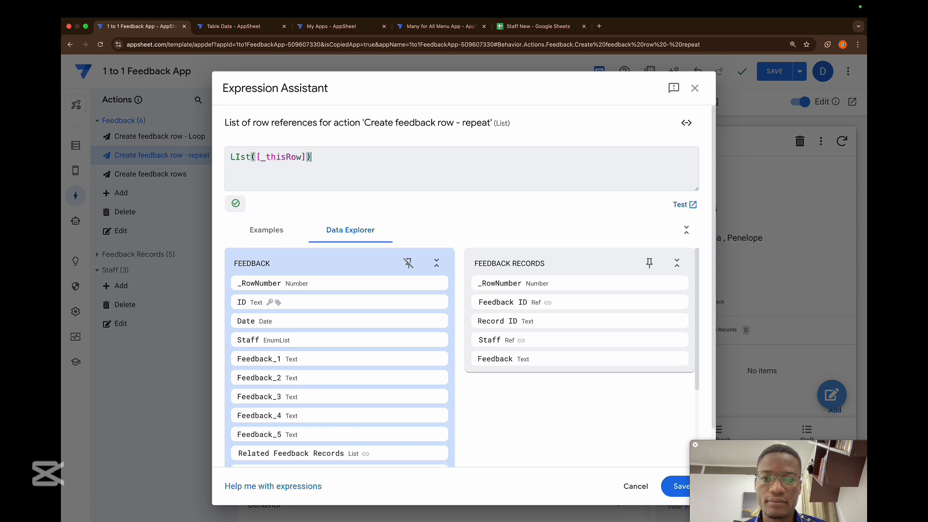
click(682, 487)
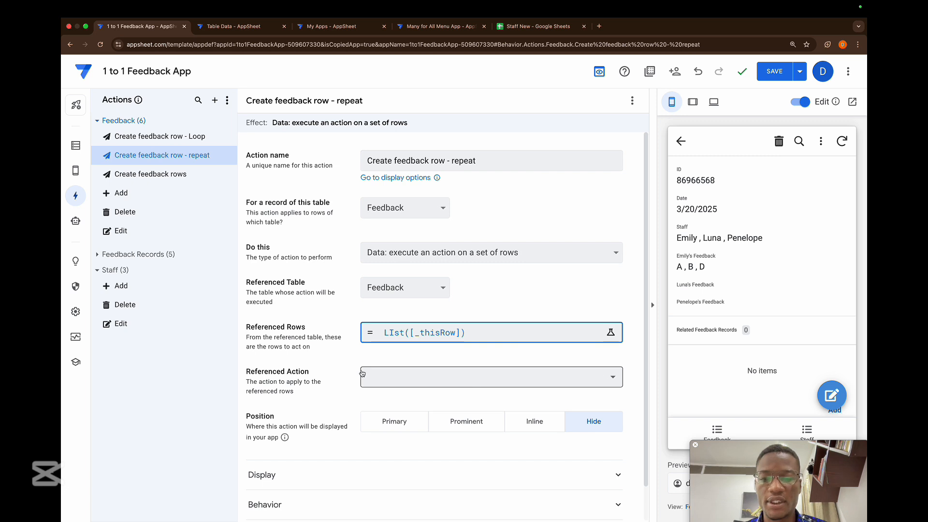
click(400, 380)
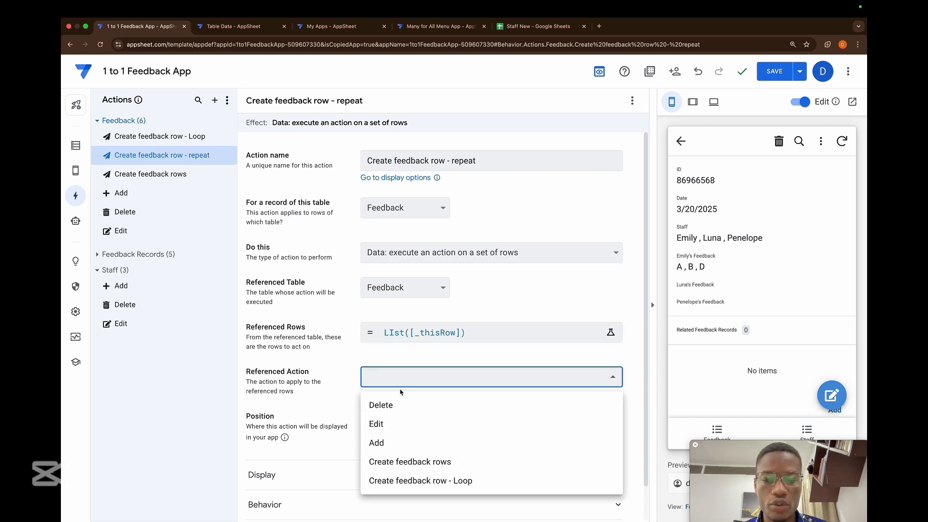
click(408, 480)
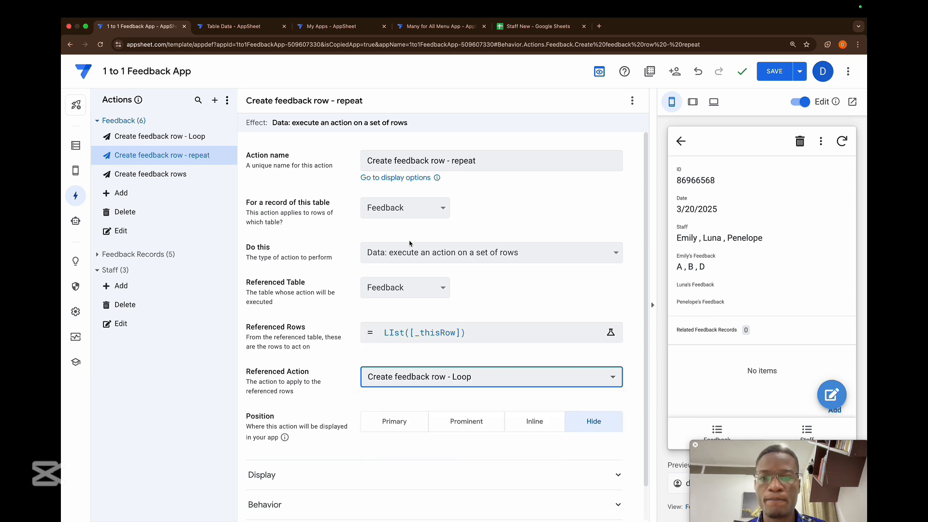
- Add Create feedback row - repeat as the second action in the Create feedback row - Loop sequence and save the app
click(183, 141)
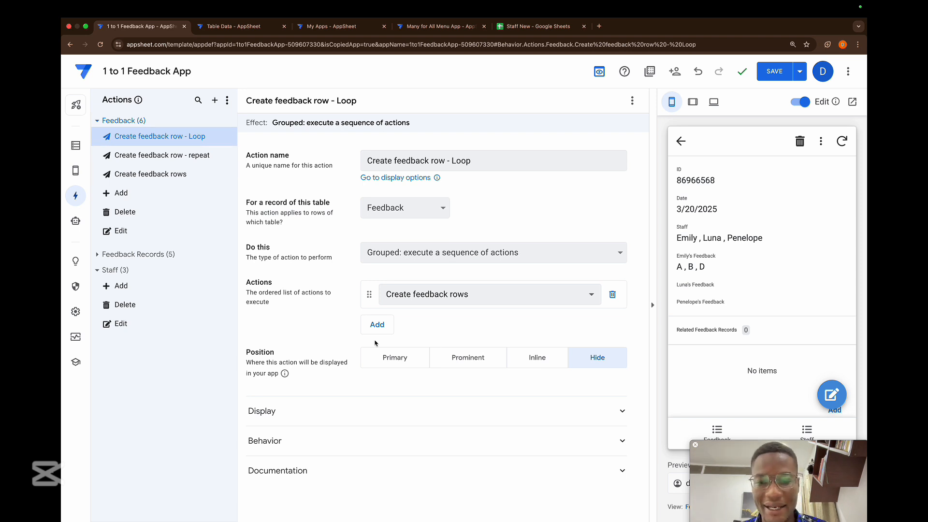
click(377, 324)
click(423, 329)
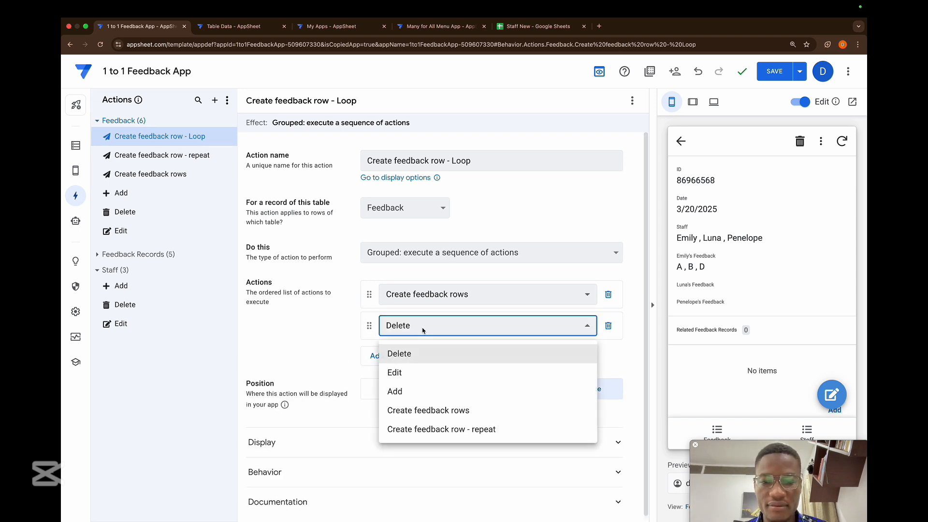
click(430, 430)
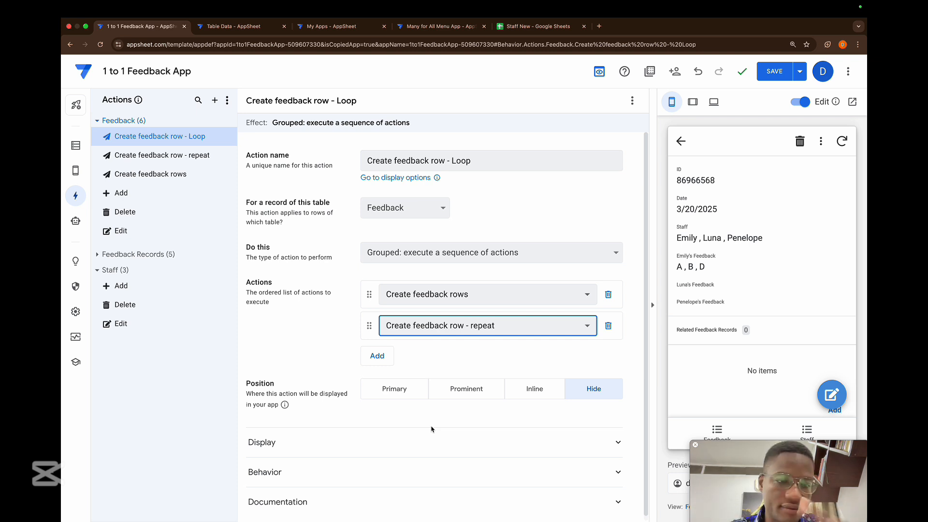
click(775, 73)
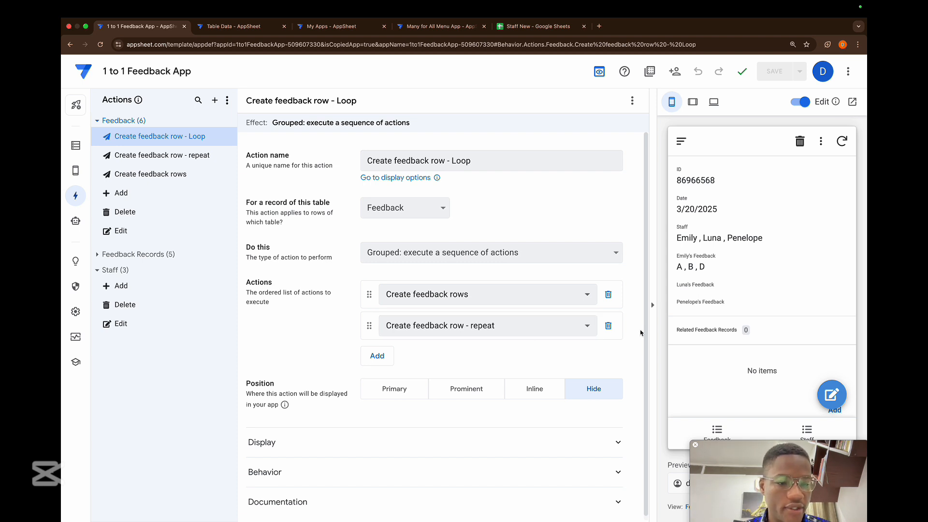
- Set the Feedback_Form view's Form Saved event action to Create feedback row - Loop
click(740, 427)
click(831, 394)
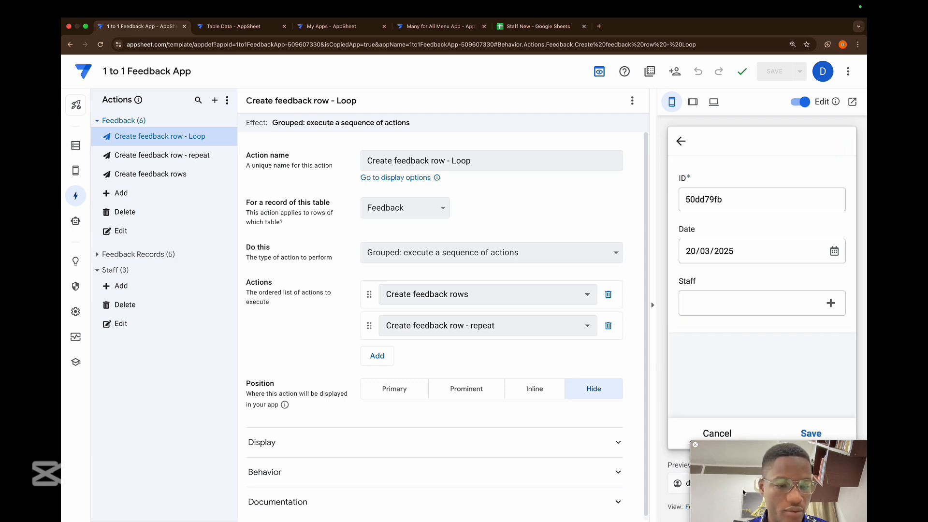
click(688, 511)
scroll(581, 329, down, 2)
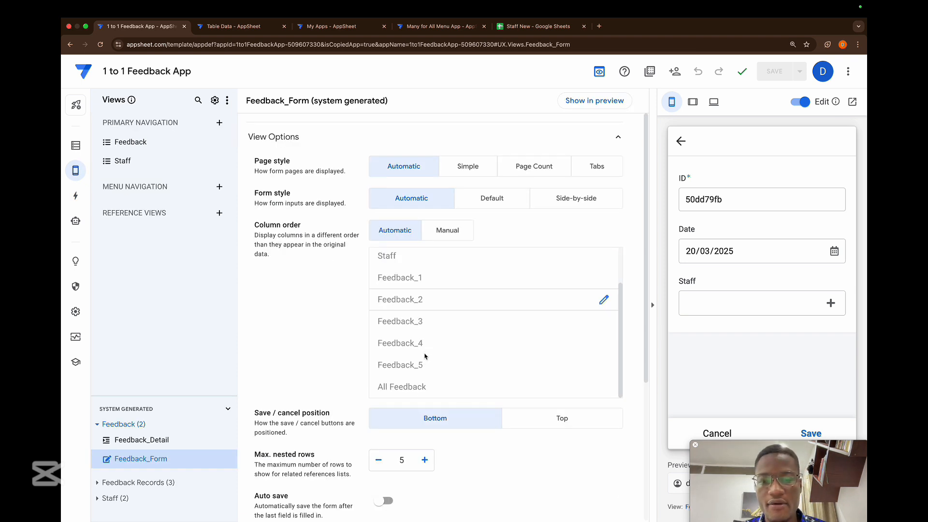
scroll(345, 375, down, 5)
click(322, 459)
scroll(321, 459, down, 2)
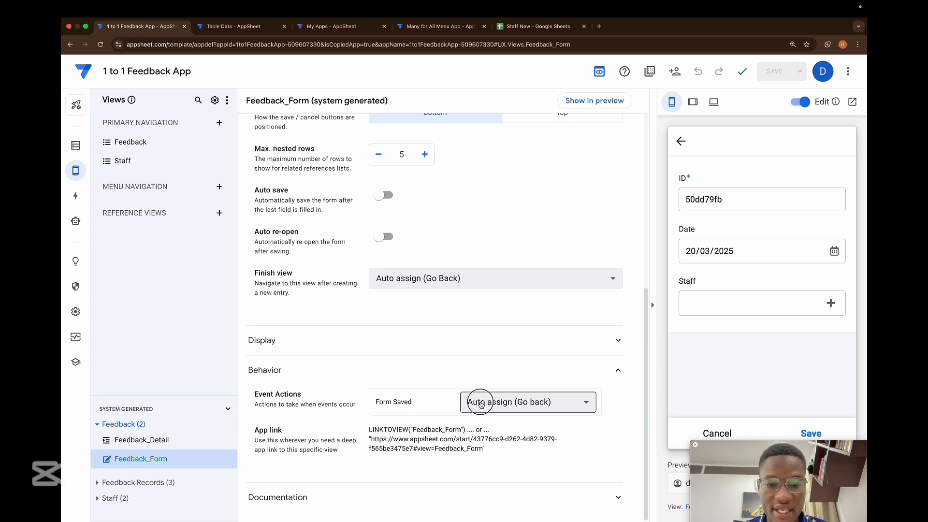
click(478, 405)
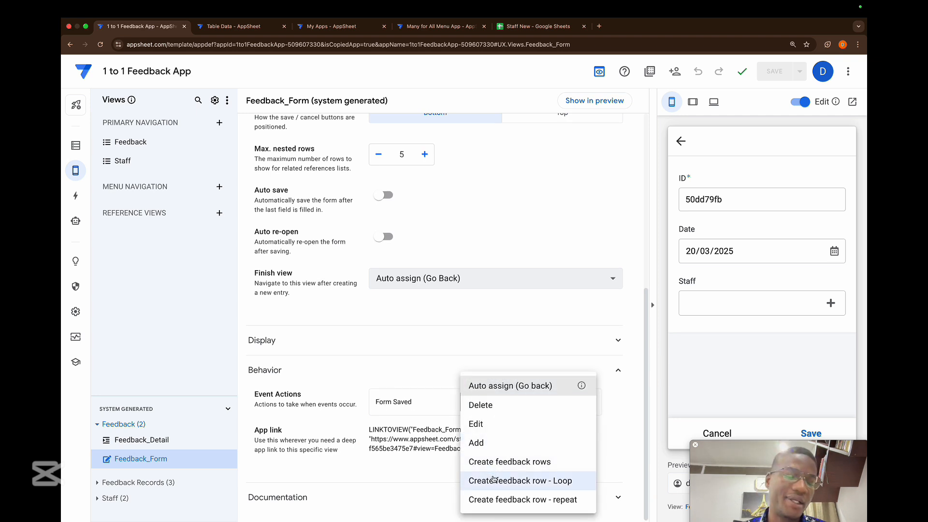
click(493, 481)
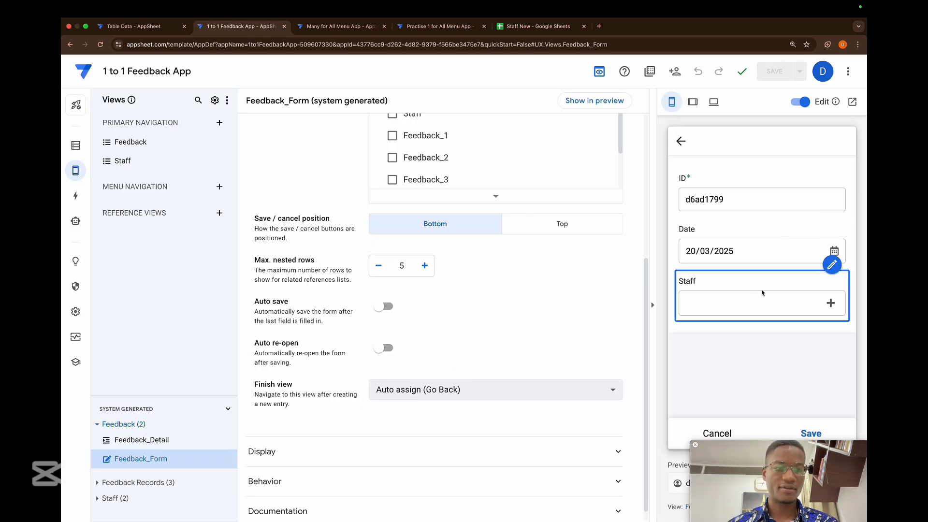
- Select the first, second and fourth listed staff members in the preview's new feedback form
click(807, 303)
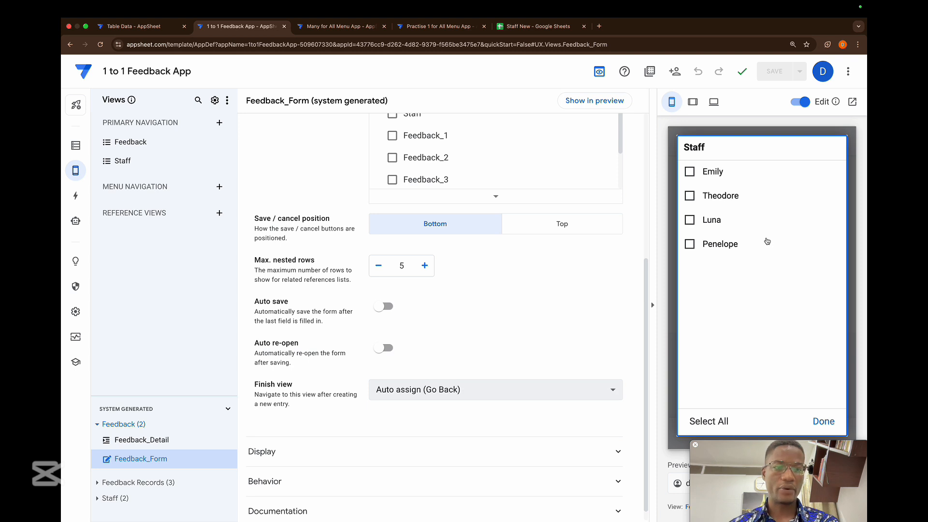
click(701, 175)
click(708, 198)
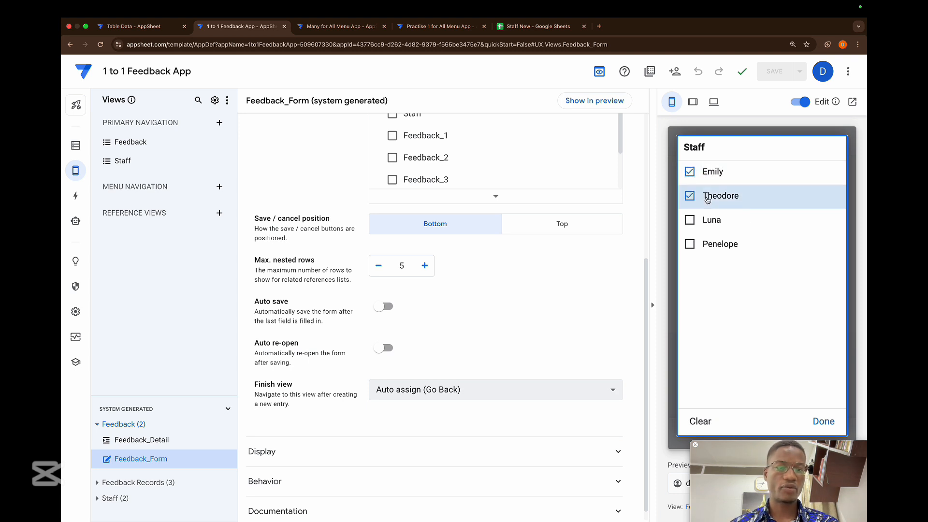
click(711, 253)
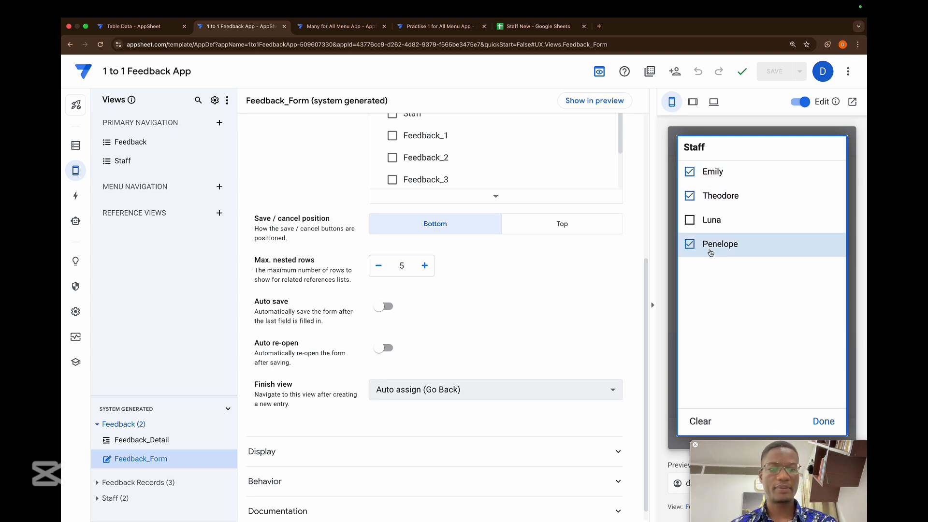
click(823, 421)
- Enter 2, 4 and 5 as the three selected staff members' feedback, in order, and save the form
scroll(718, 337, down, 2)
click(693, 305)
text(2)
click(701, 353)
text(4)
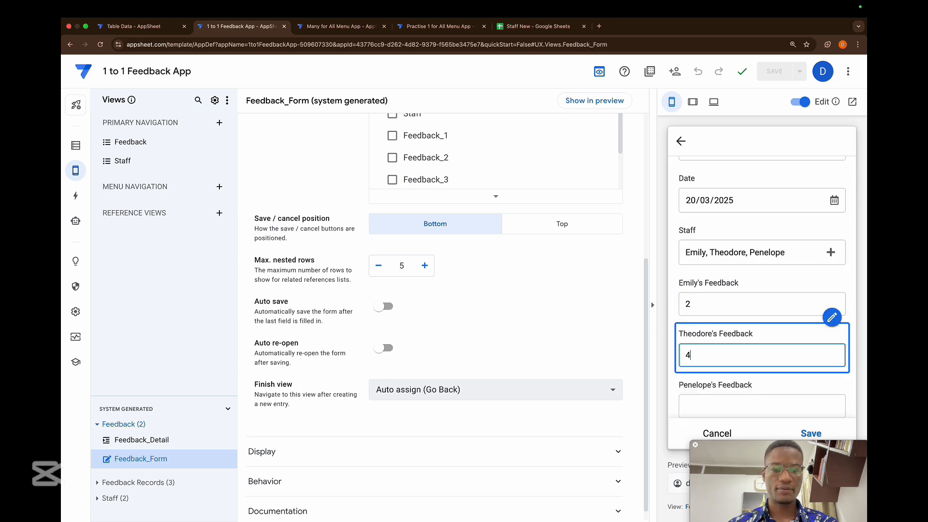
scroll(701, 367, down, 1)
click(701, 384)
text(5)
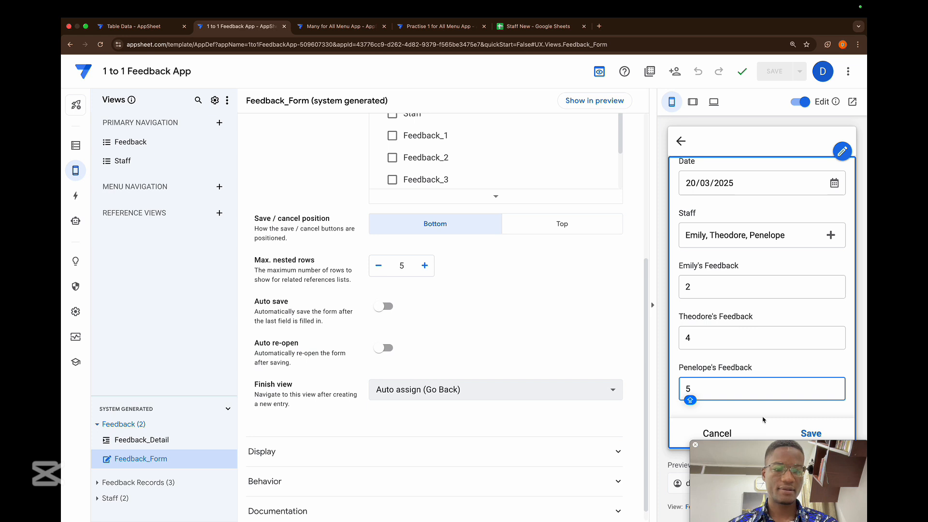
click(809, 434)
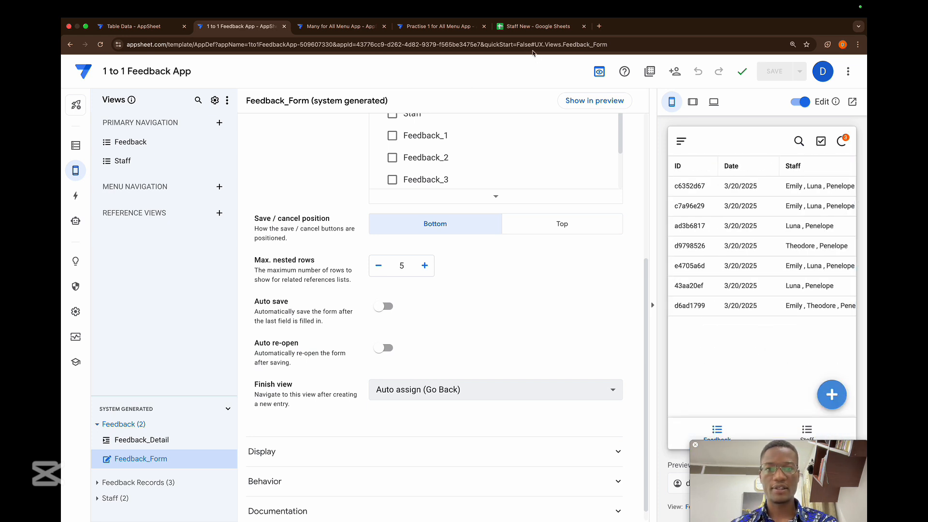
- In the Staff New Google Sheets file, widen the Feedback sheet's Staff column and compare its entry with the Feedback Records sheet
click(517, 29)
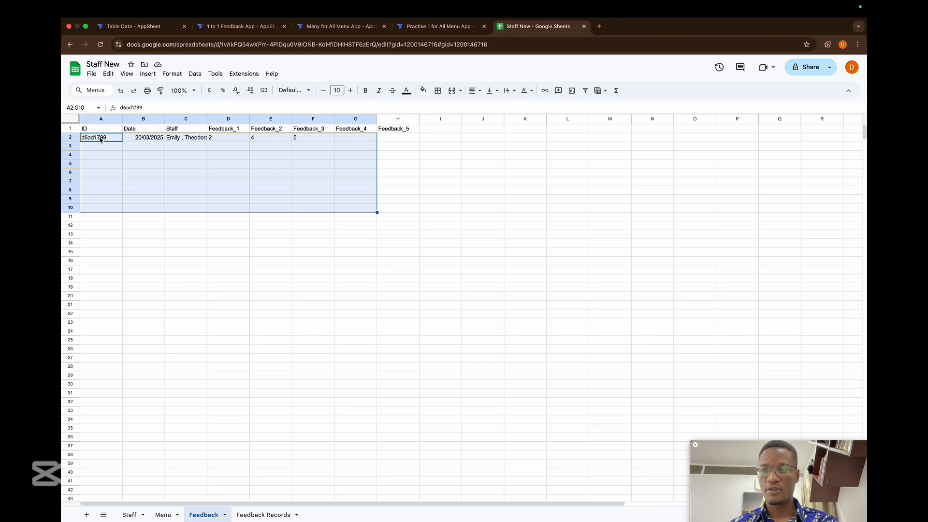
drag(207, 119, 275, 119)
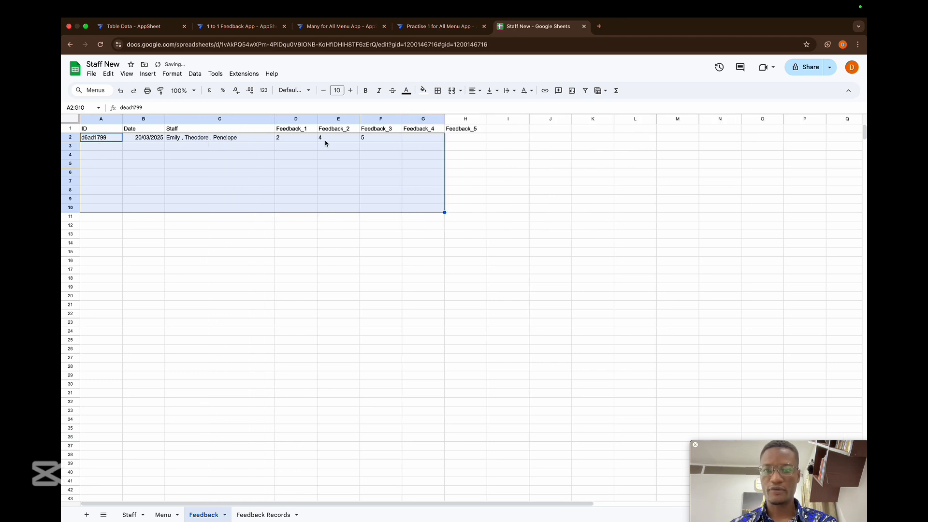
click(261, 514)
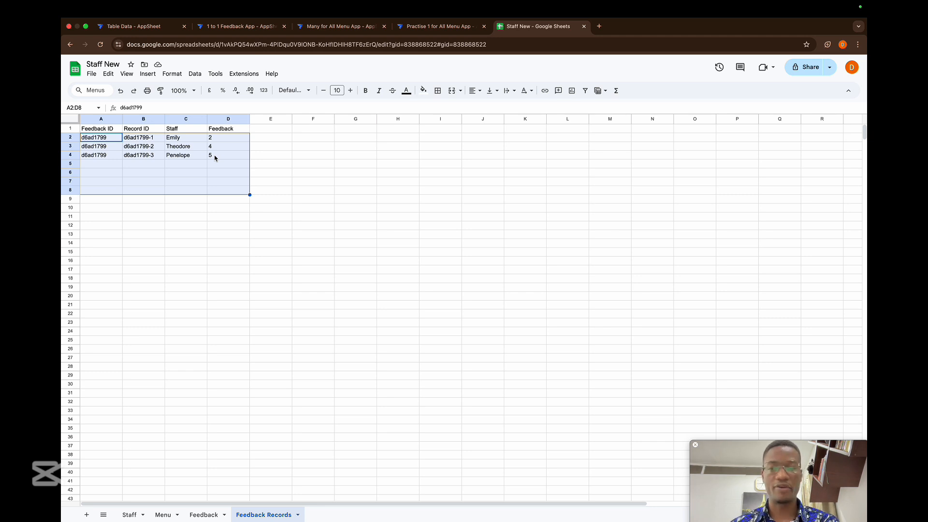
click(235, 27)
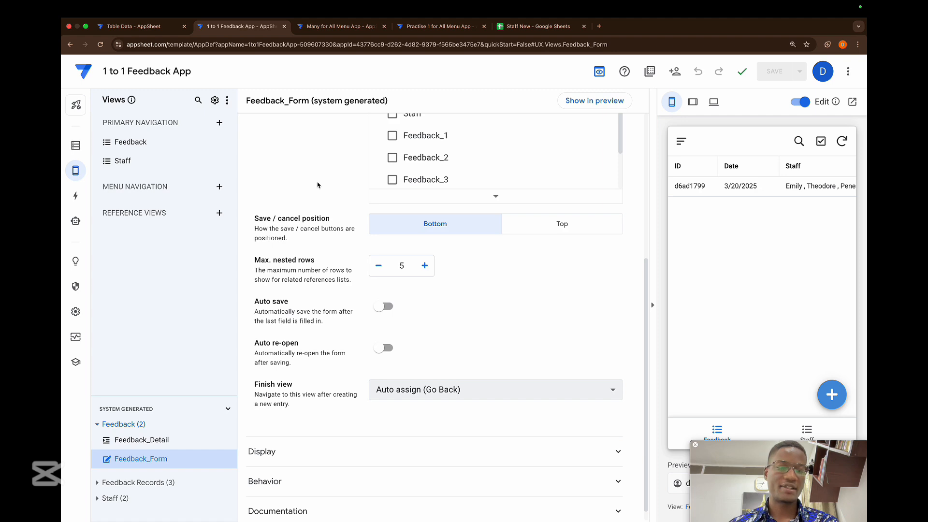
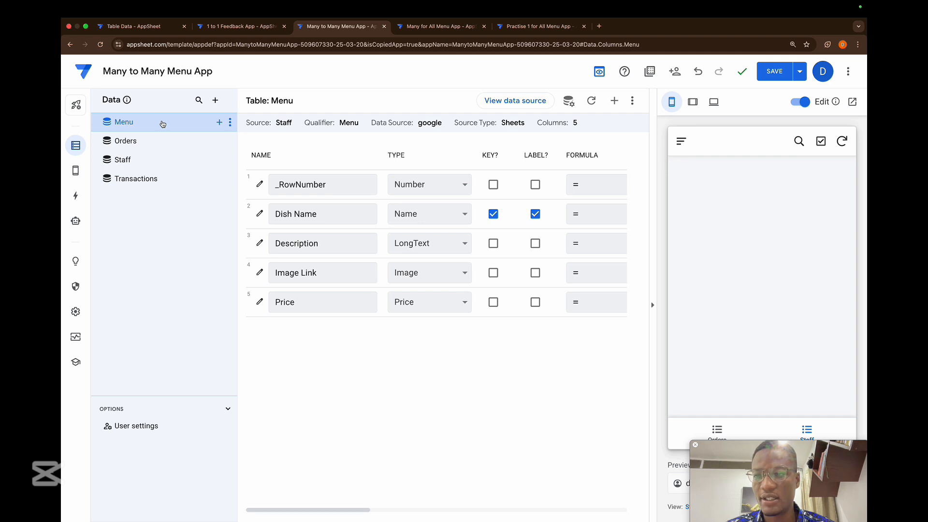
- Review the column setups of the Orders, Staff and Transactions tables in the Many to Many Menu App
click(138, 141)
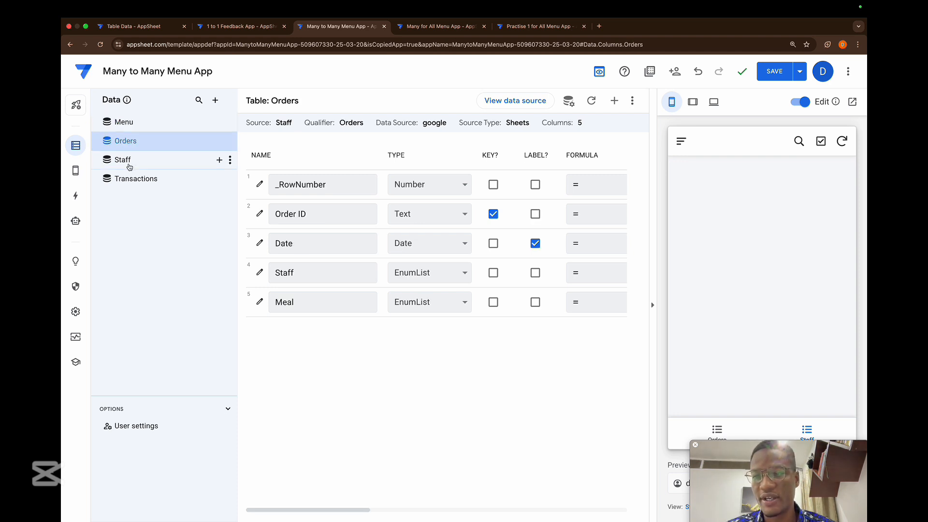
click(130, 167)
click(138, 181)
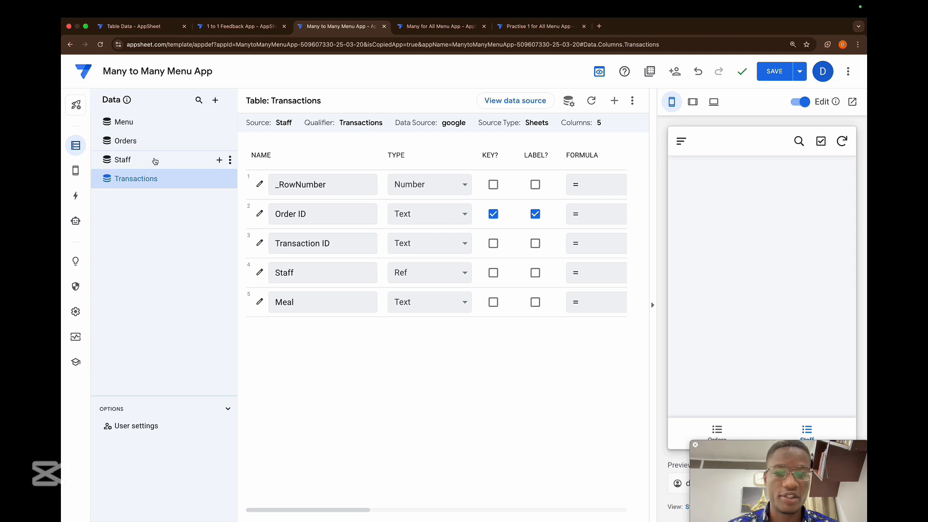
click(145, 147)
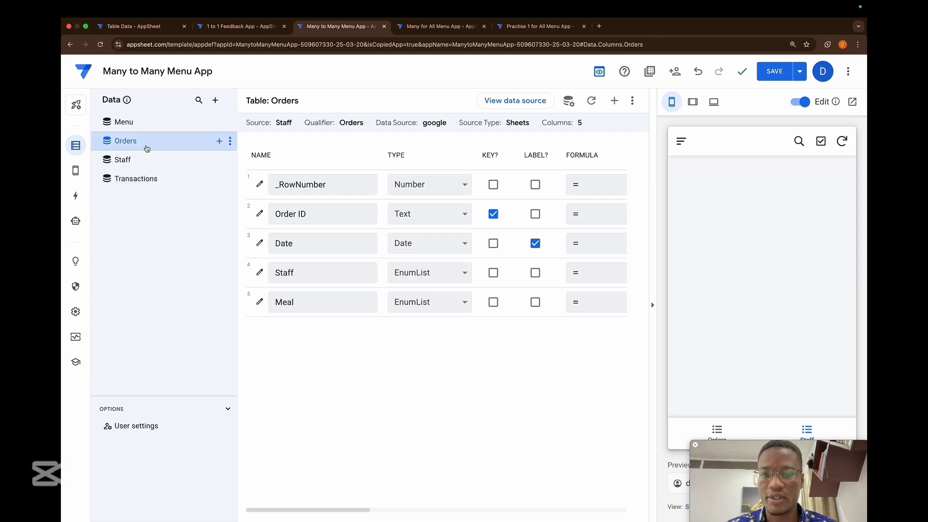
- In the Transactions table, make Transaction ID the key column instead of Order ID
click(167, 185)
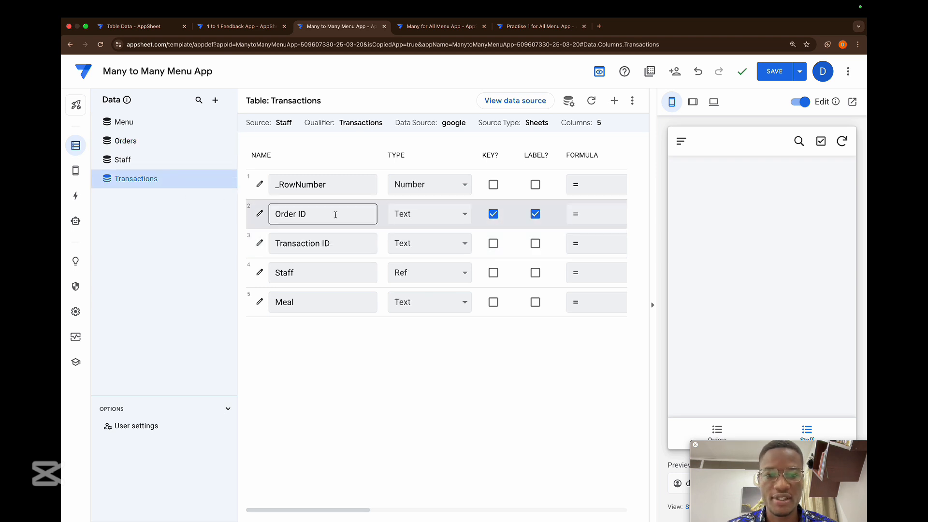
click(494, 216)
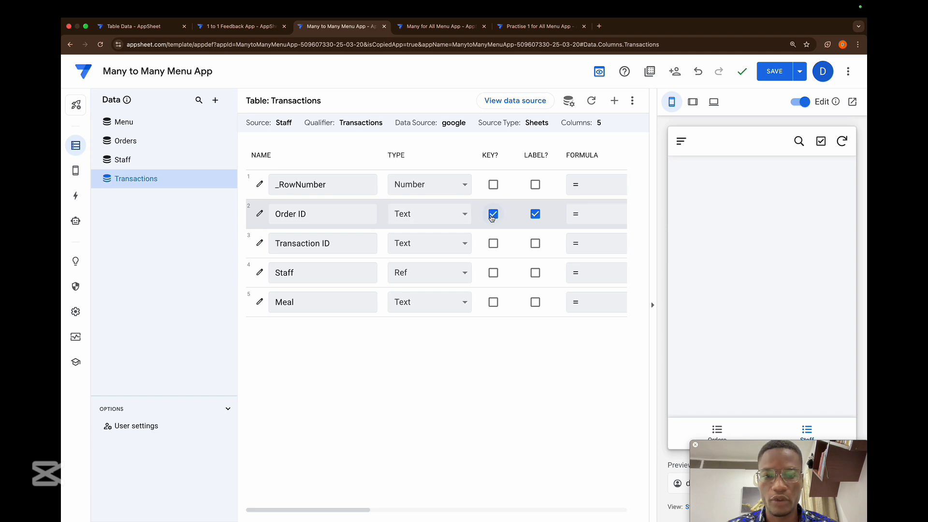
click(493, 243)
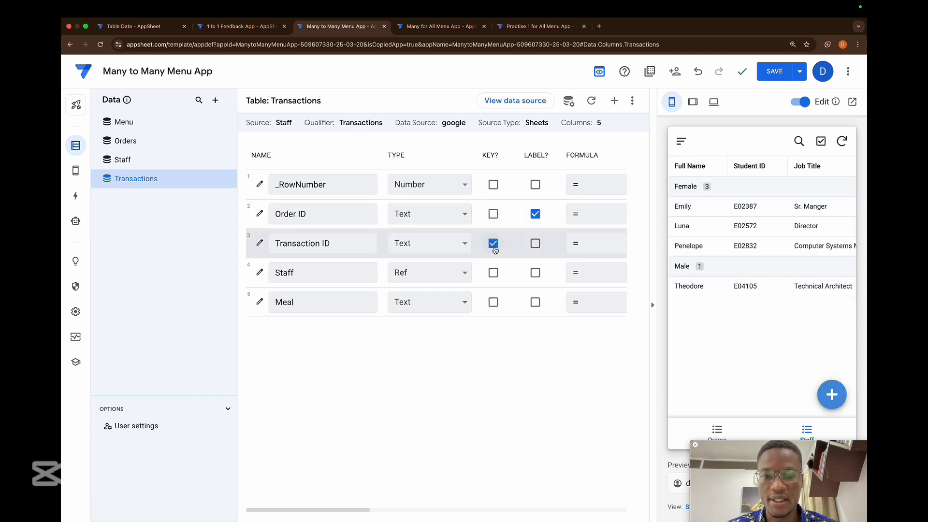
- Change the Transactions table's Order ID column type to Ref with Orders as its source table
click(450, 222)
key(r)
key(Return)
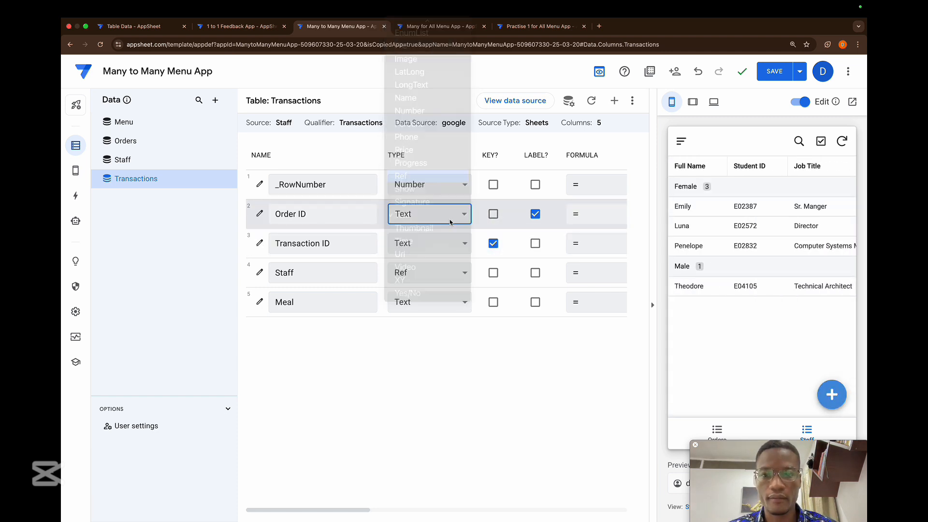
click(425, 340)
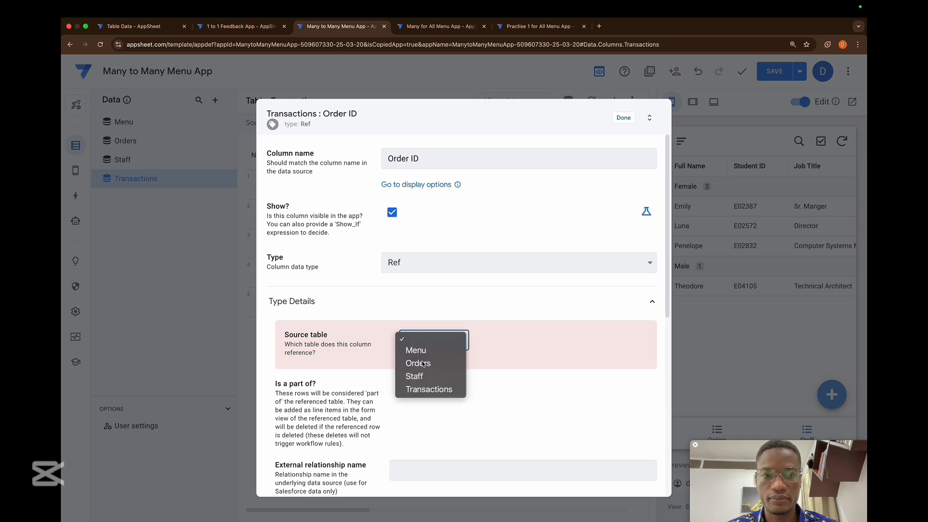
click(419, 363)
click(623, 120)
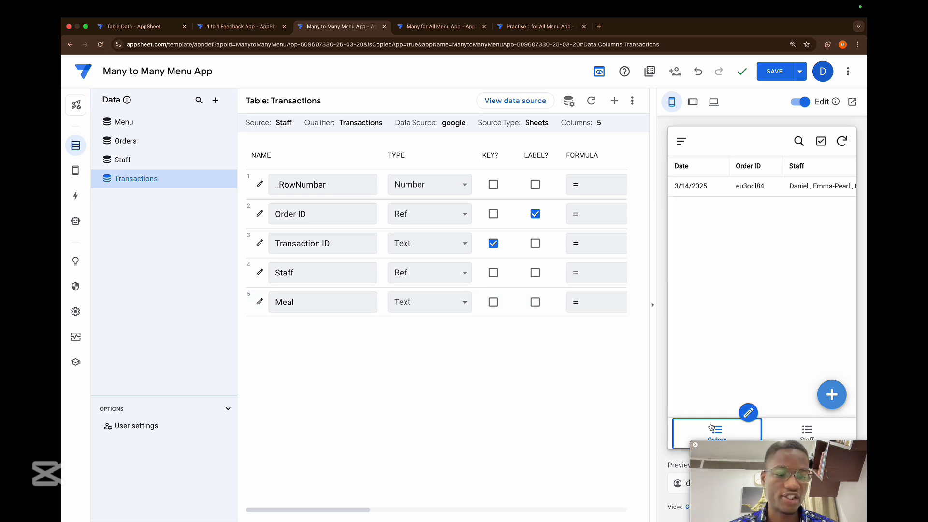
- Start a new order in the app preview and select all three listed staff members
click(832, 394)
click(766, 302)
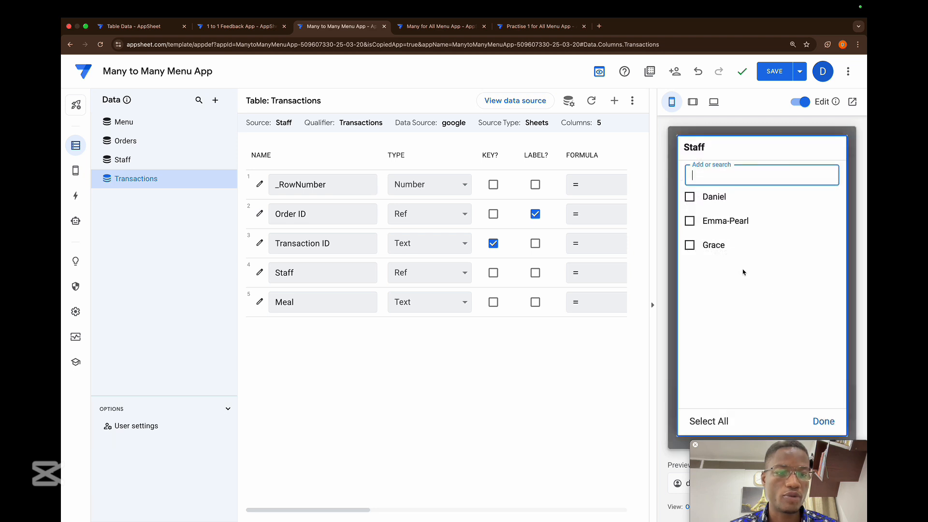
click(714, 205)
click(707, 221)
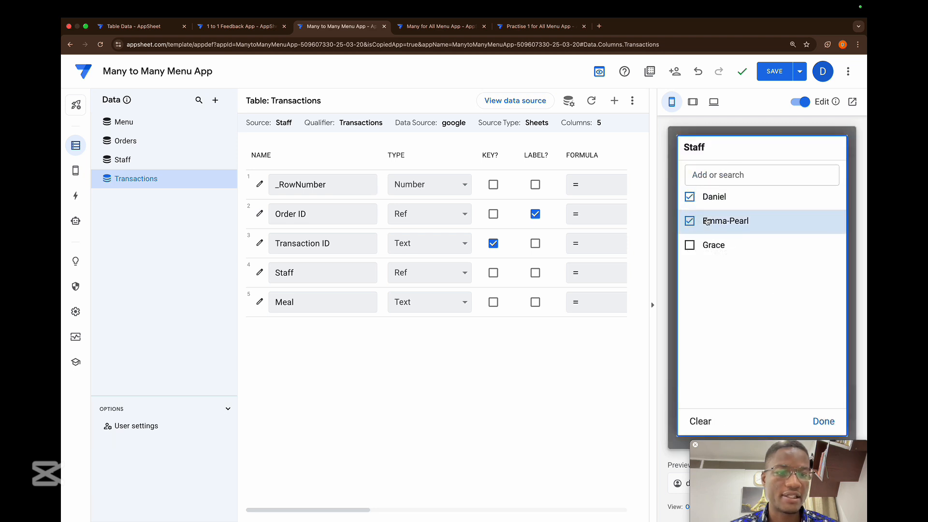
click(706, 246)
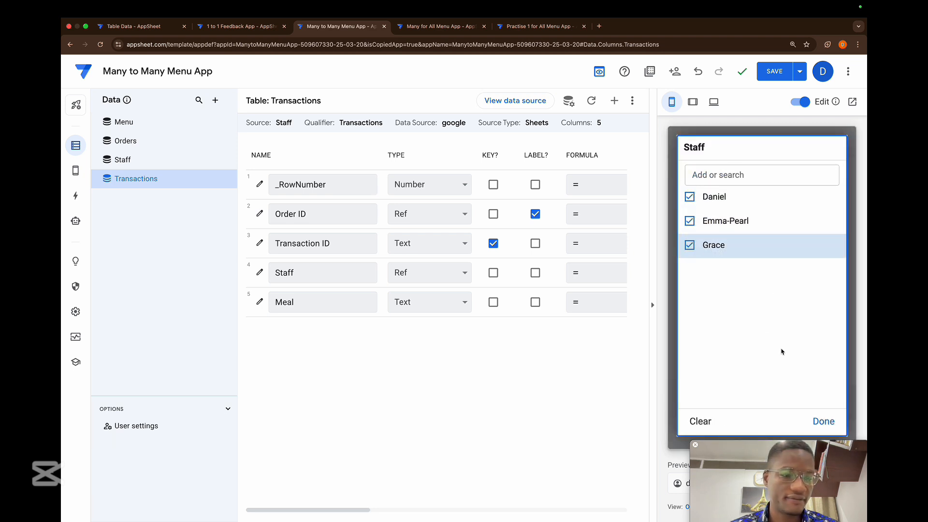
click(822, 421)
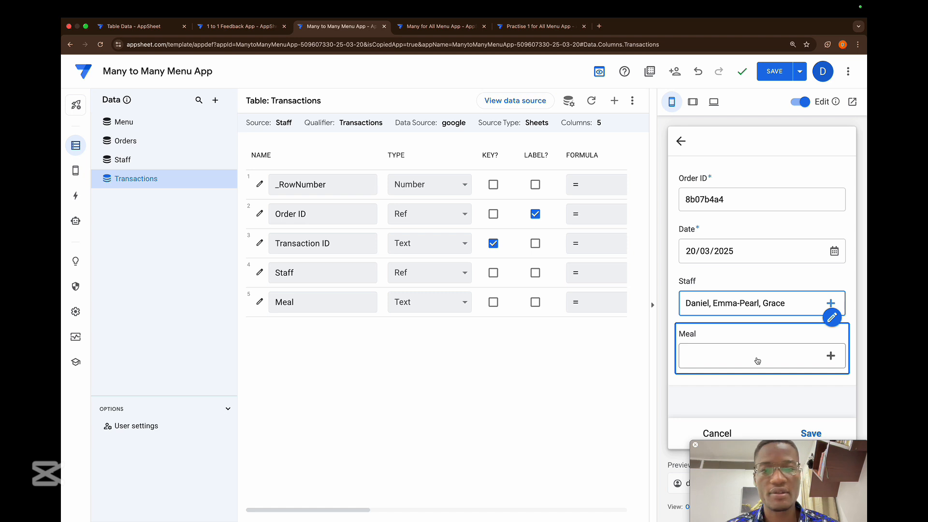
- In the Staff Google Sheets file, rename the Orders sheet's Meal header to Meal_1 and extend the headers across to Meal_5
click(499, 101)
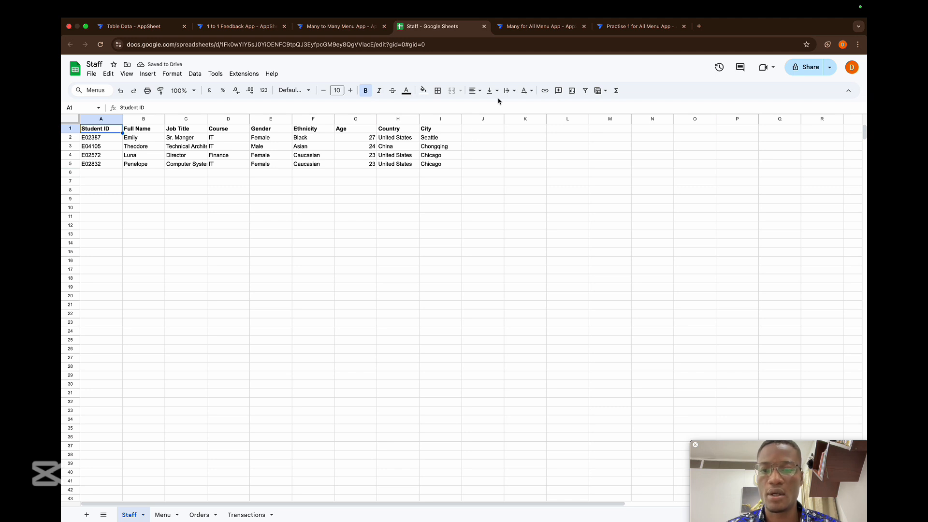
click(204, 516)
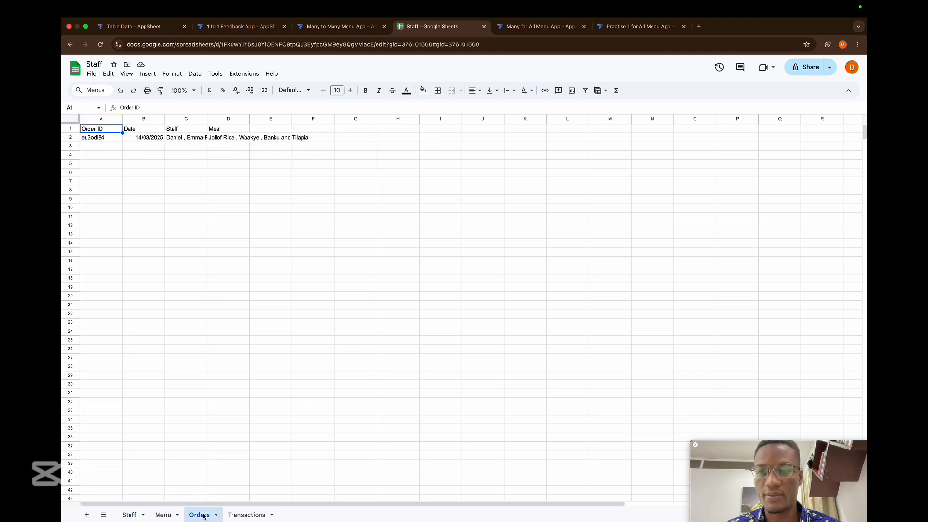
click(228, 129)
double_click(236, 130)
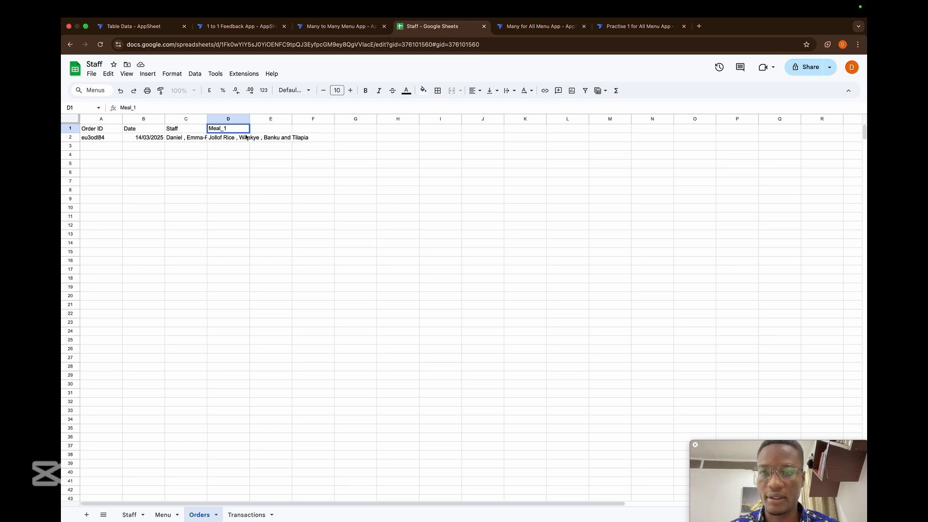
key(Return)
click(242, 129)
drag(249, 133, 384, 134)
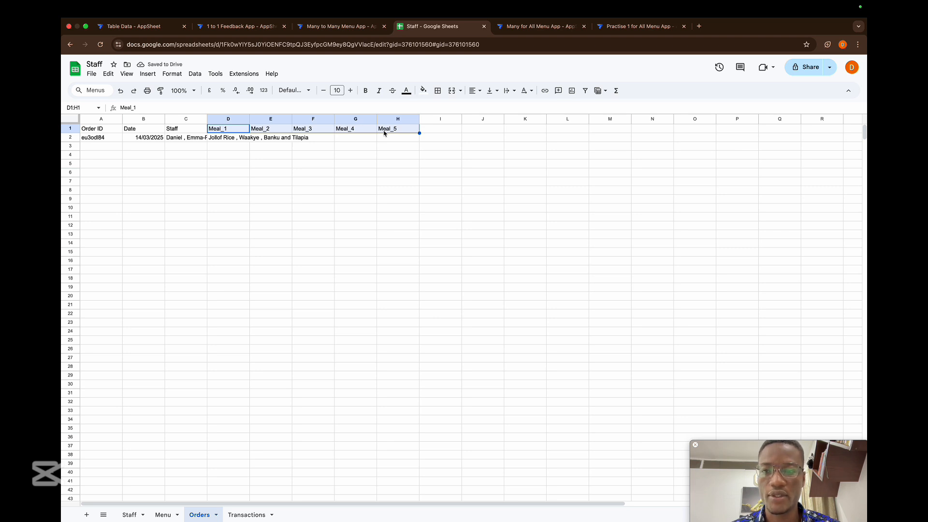
- Return to the Many to Many Menu App and regenerate the Orders table's column structure
click(357, 27)
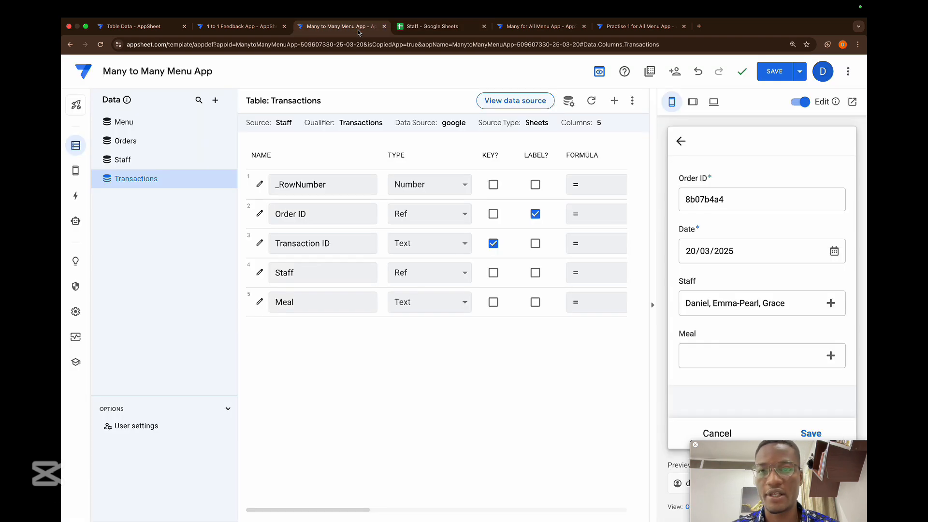
click(154, 150)
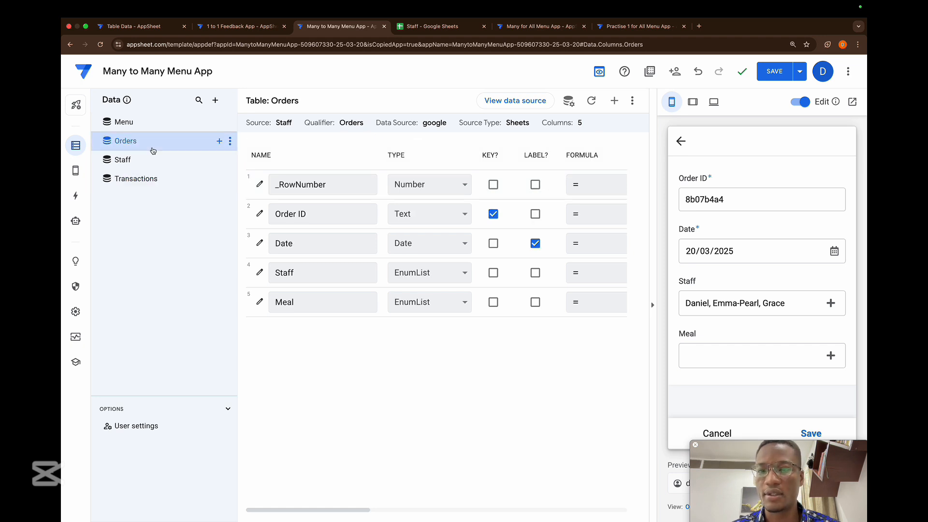
click(592, 102)
click(595, 156)
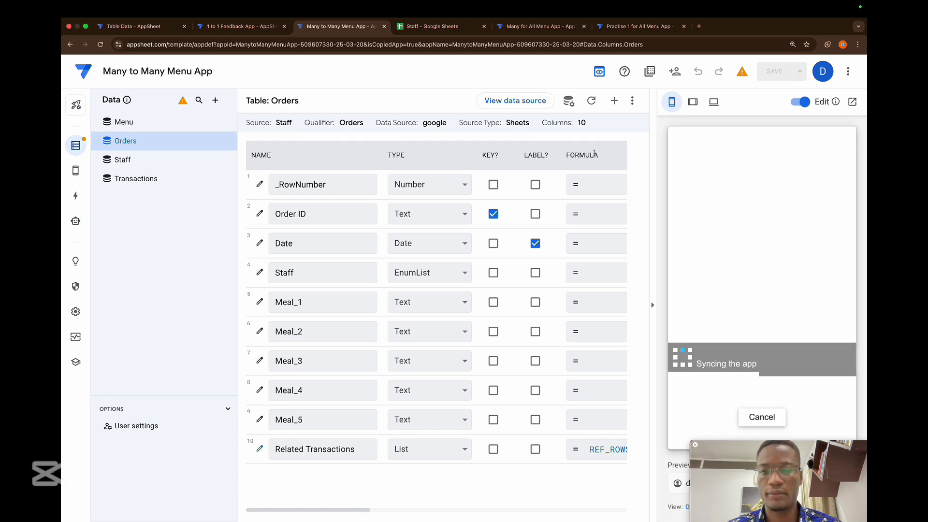
- Set the Orders table's Meal_1 column to show only if count([Staff])>=1
click(257, 303)
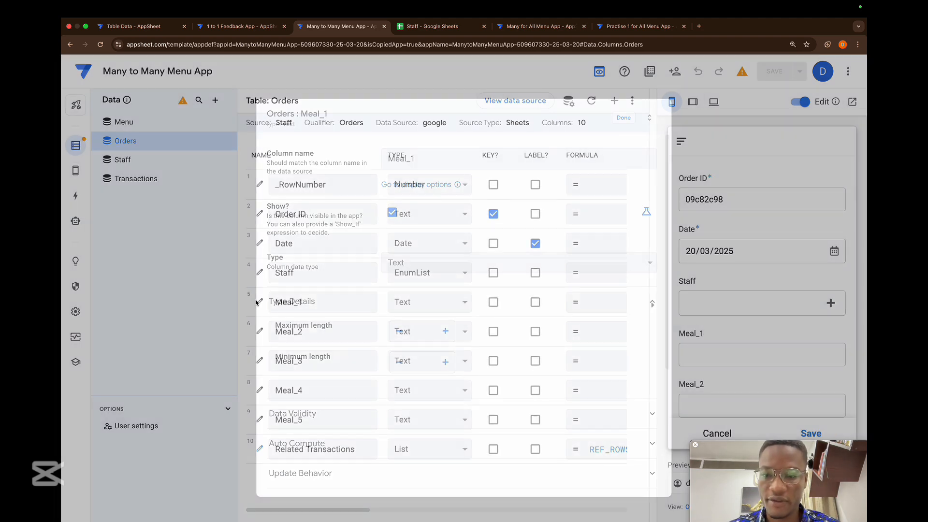
click(648, 215)
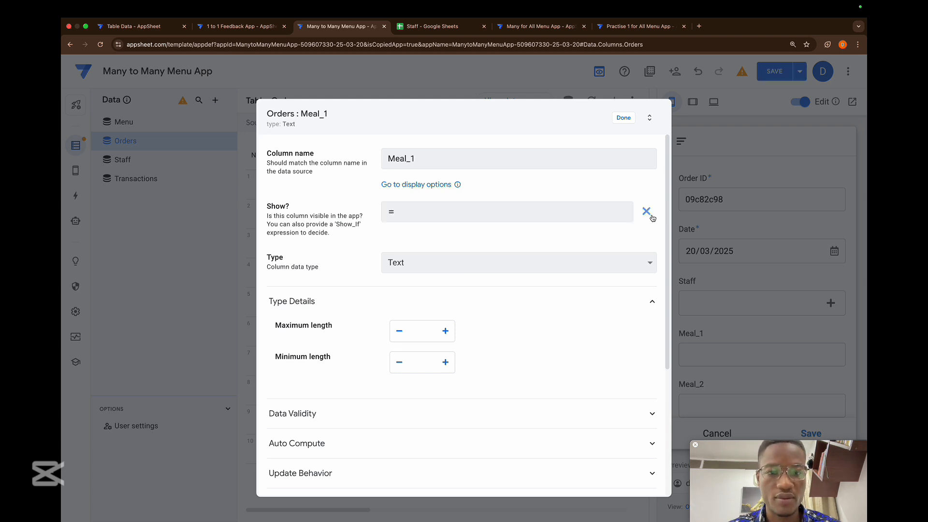
click(618, 211)
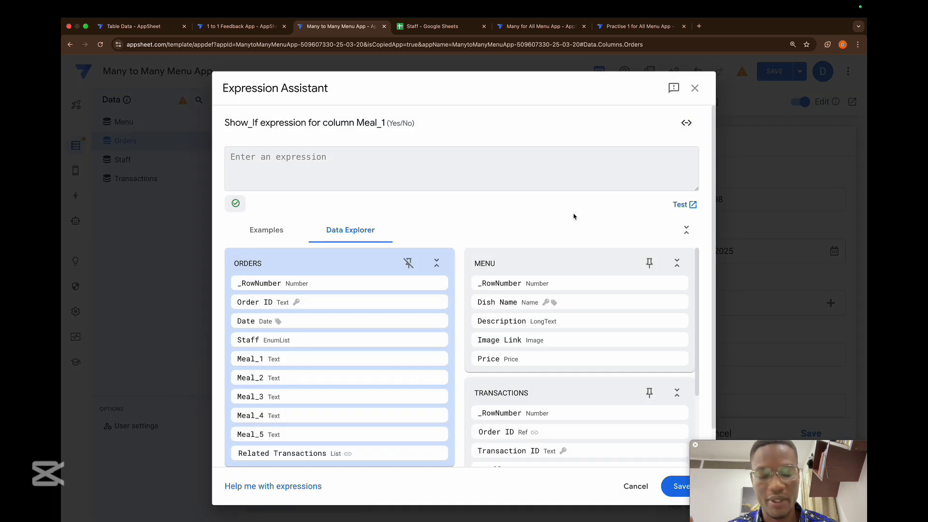
text(count)
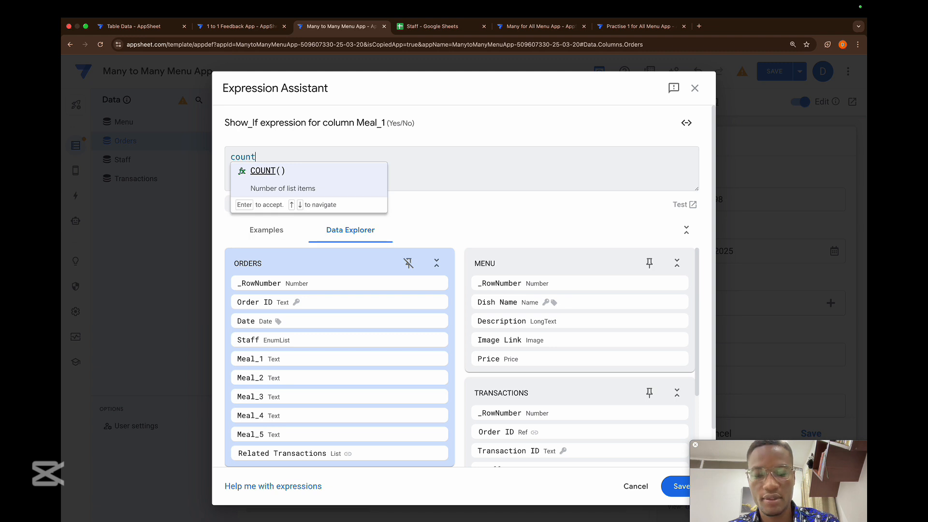
text(([Sta)
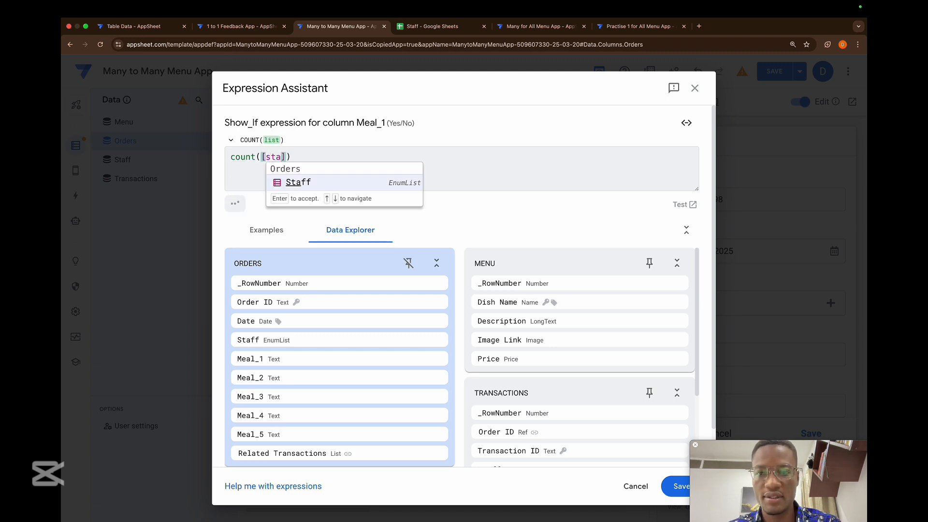
key(Return)
text()>=)
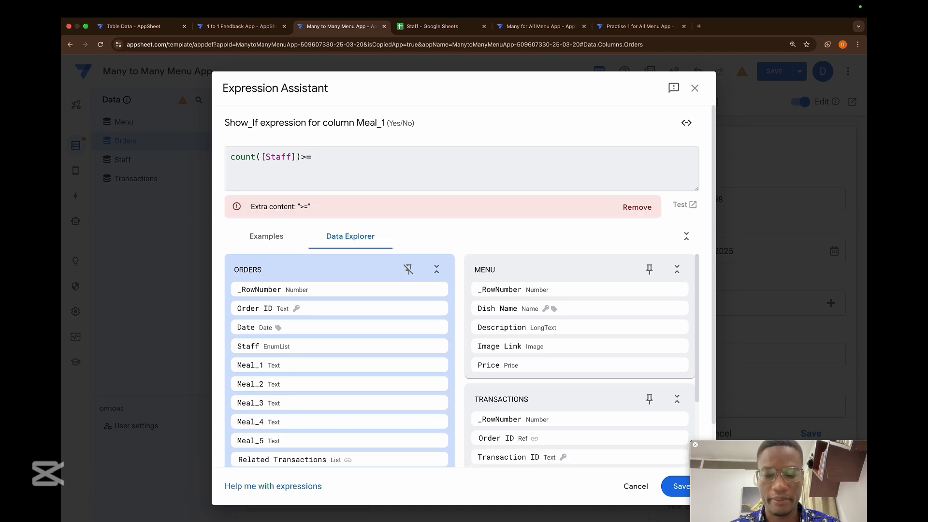
text(1)
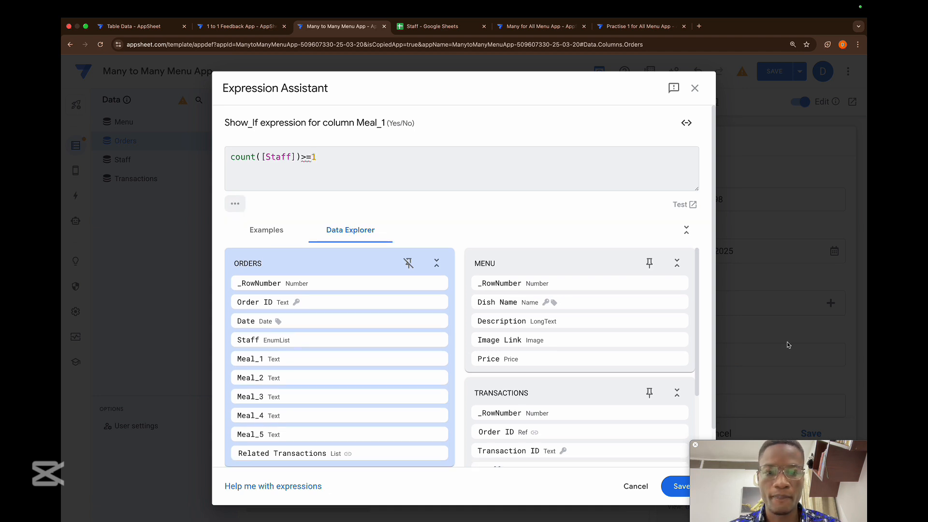
click(667, 482)
- Set the display name of the Orders table's Meal_1 column to index([Staff],1)&"'s order"
scroll(503, 414, down, 4)
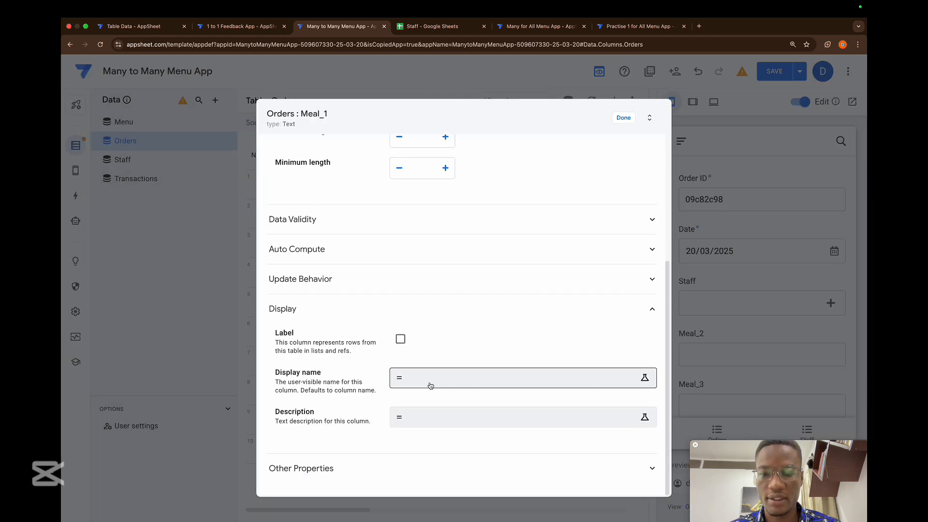
click(400, 377)
text(s)
key(BackSpace)
text(index)
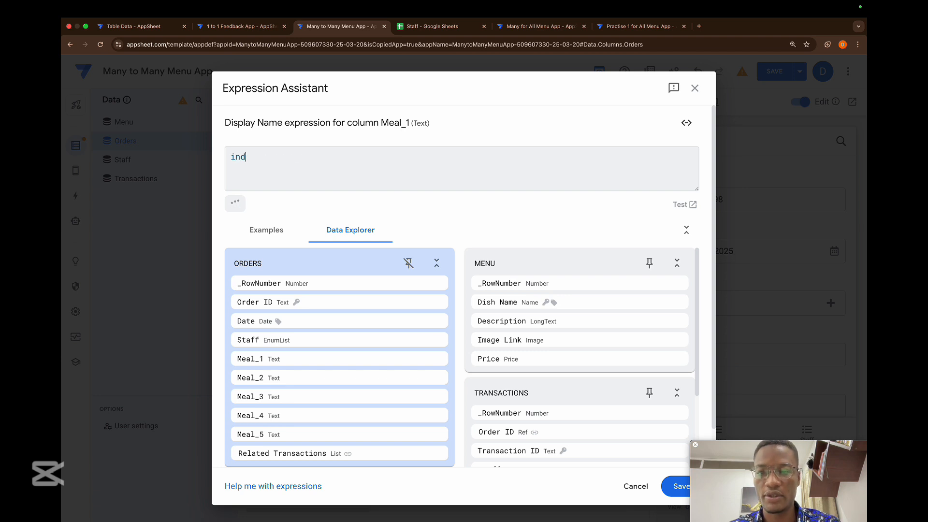
text([s)
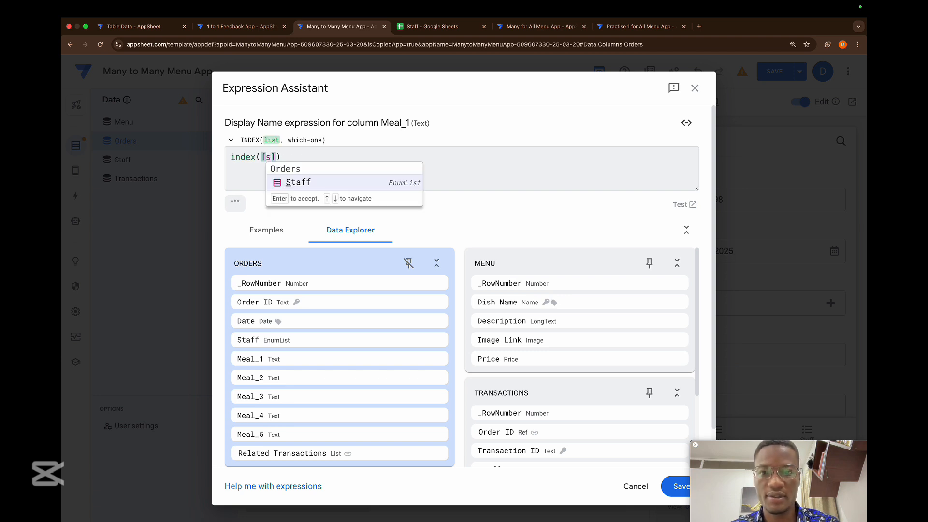
key(Return)
text(,1))
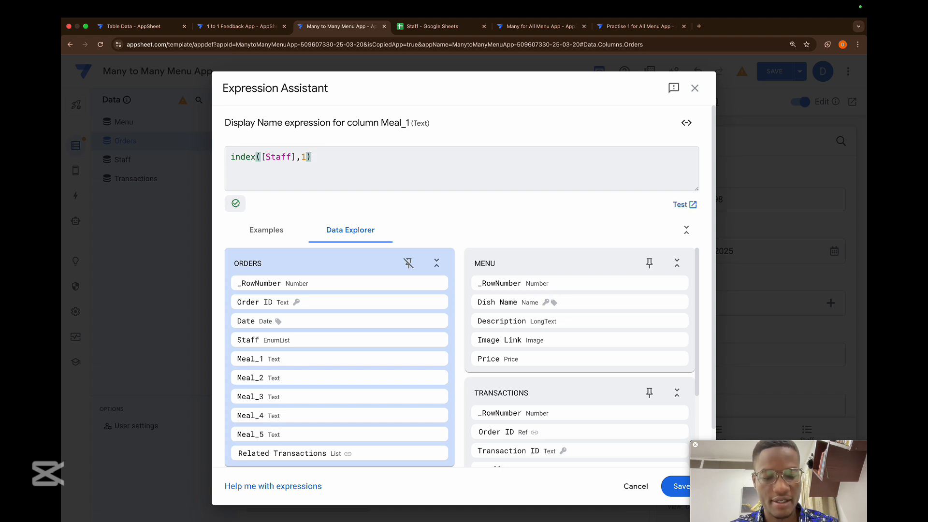
text(&)
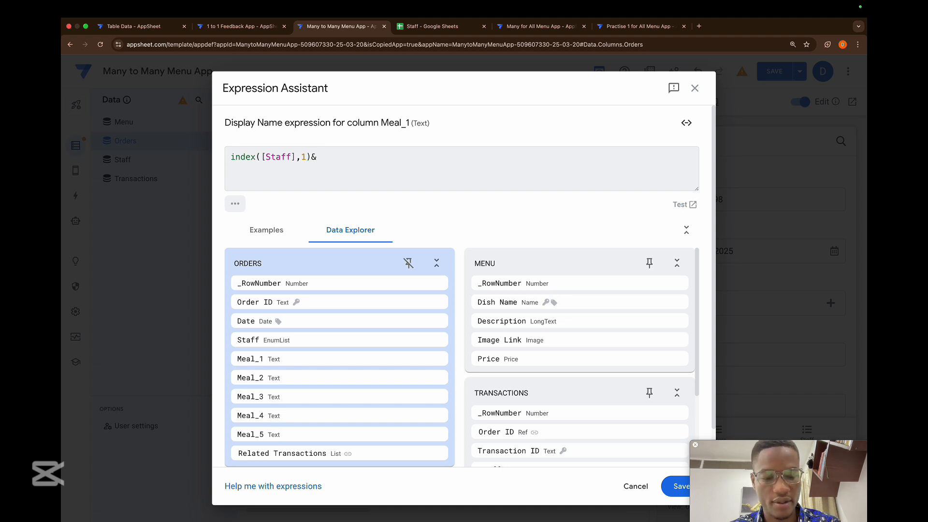
text("'s )
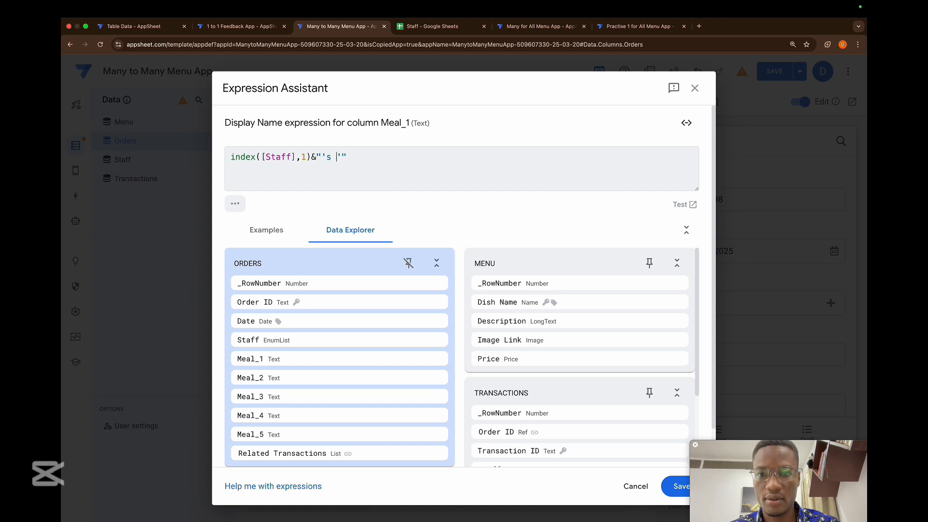
text(order)
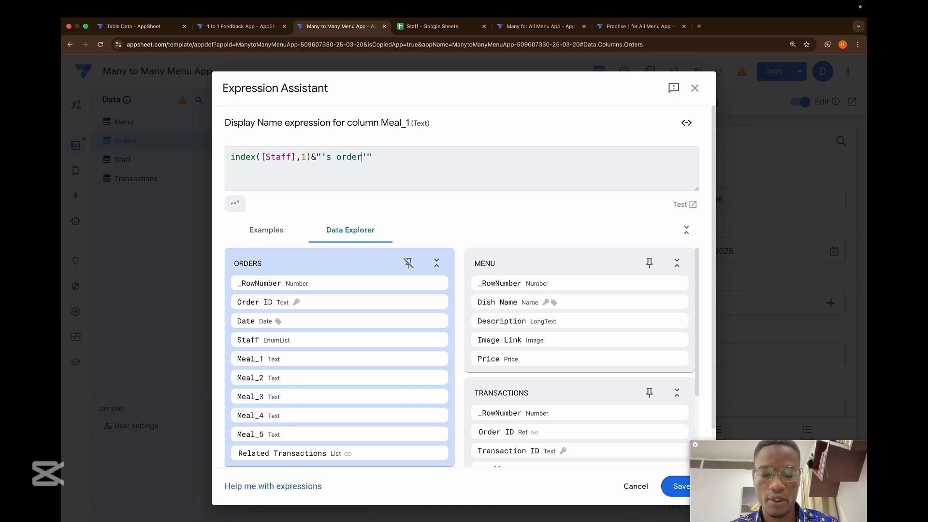
key(BackSpace)
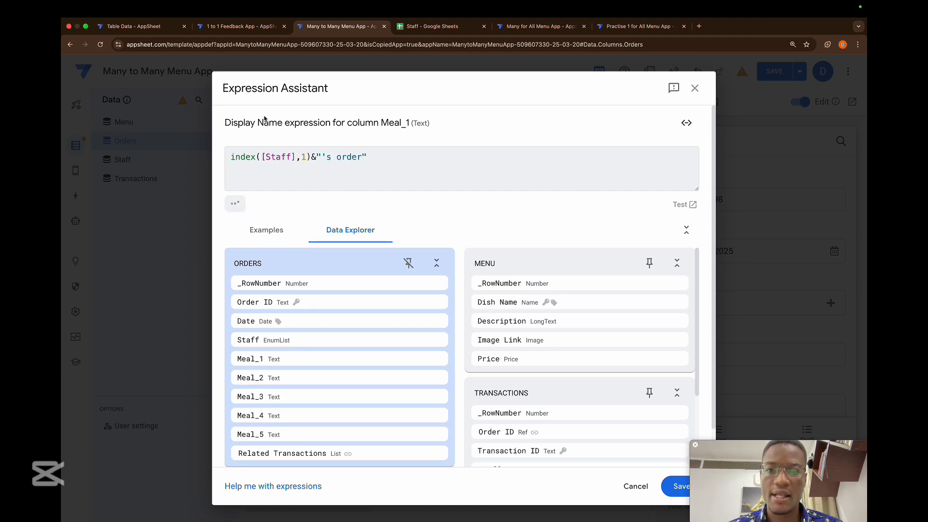
text(")
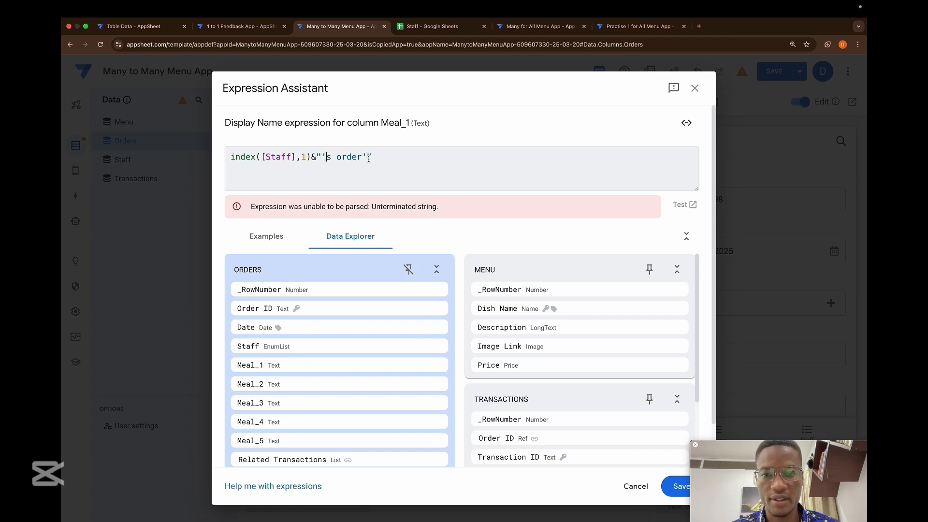
key(BackSpace)
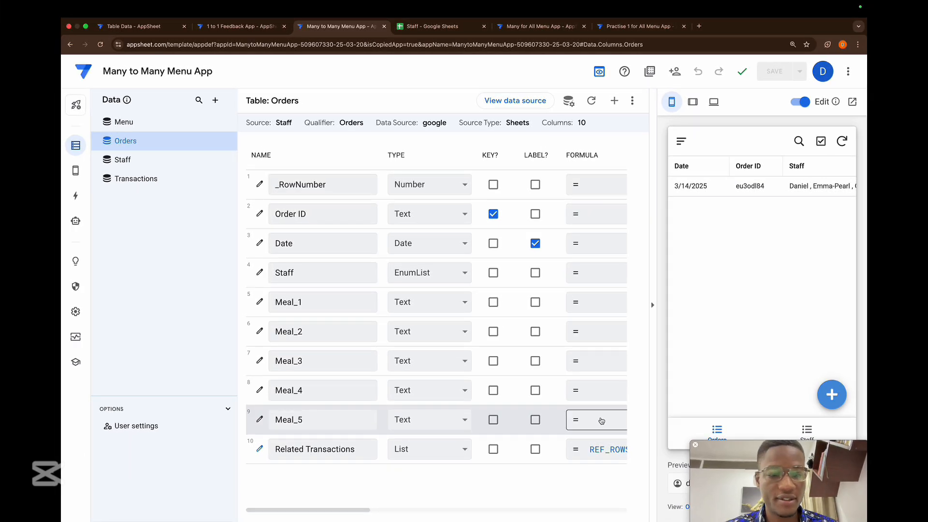
- Start a new order in the app preview and select the first two listed staff members to check the meal fields
click(831, 394)
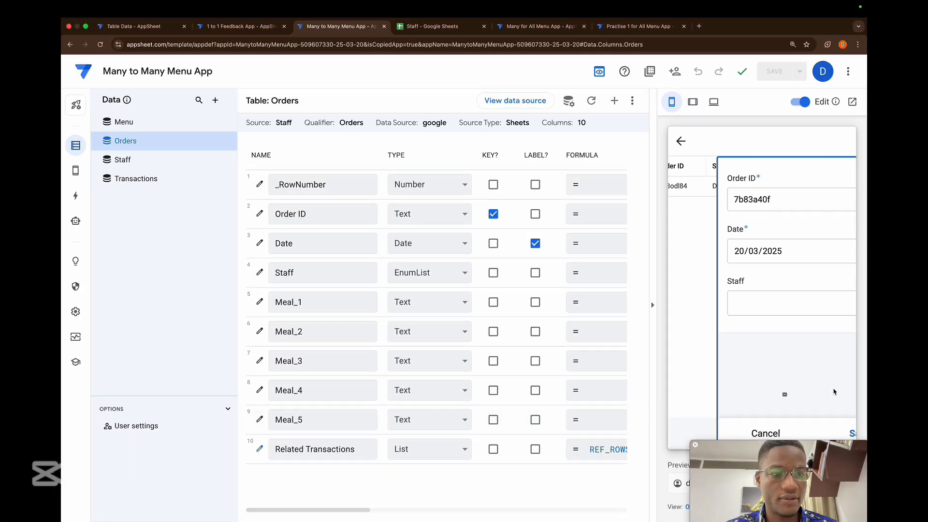
click(781, 301)
click(697, 203)
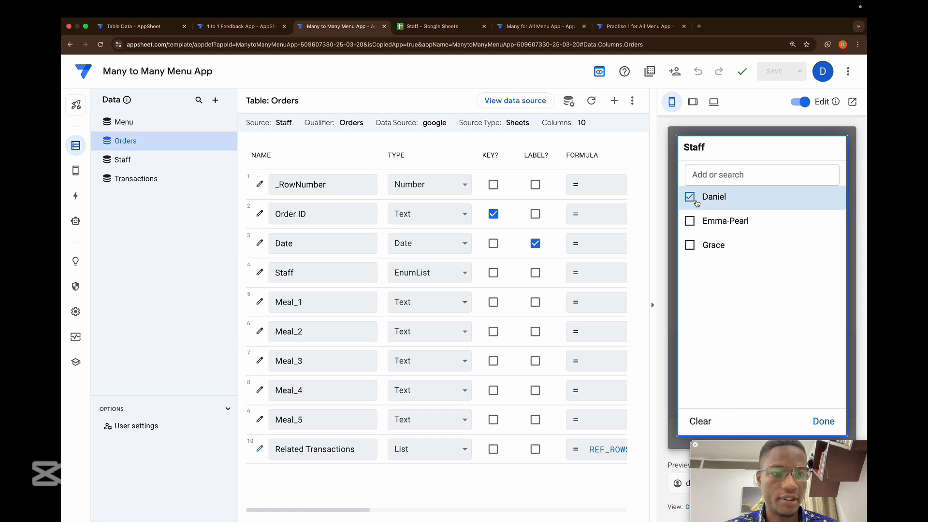
click(706, 220)
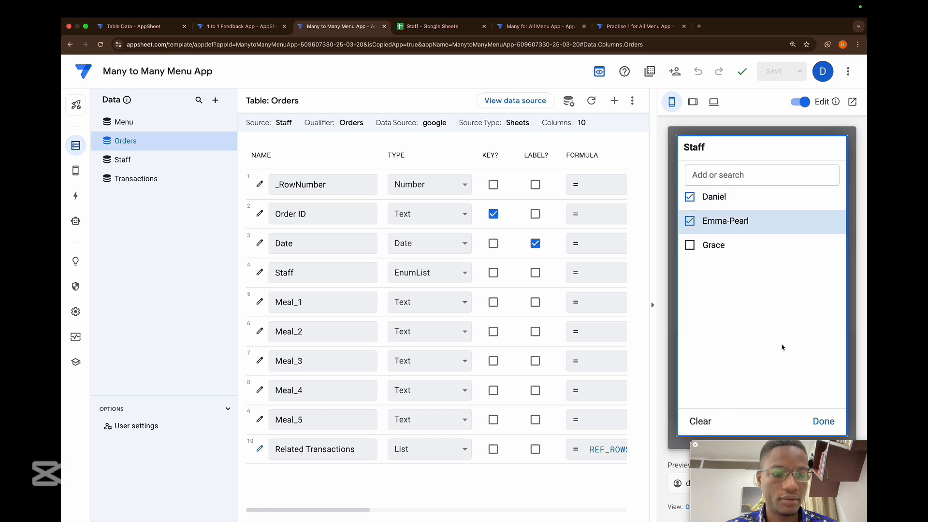
click(824, 421)
scroll(757, 360, down, 1)
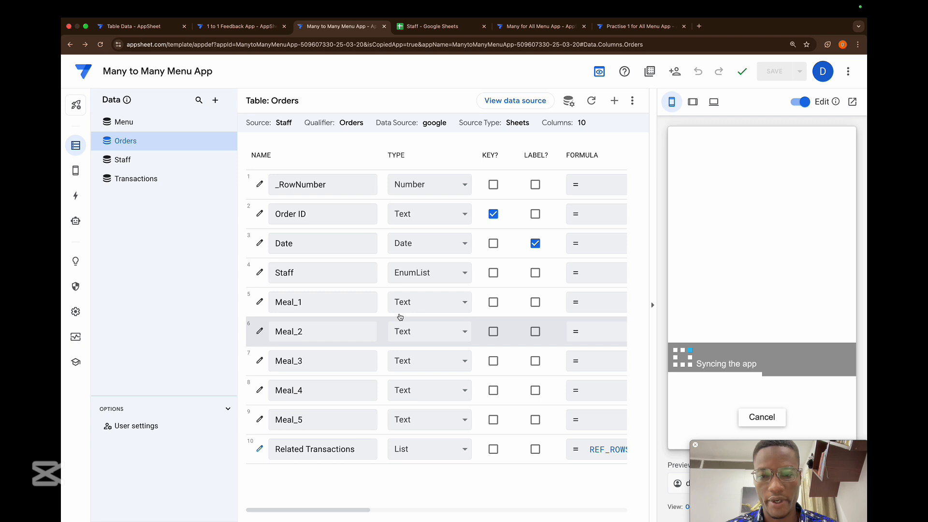
- Change the Orders table's Meal_1 column type to EnumList
click(454, 300)
click(434, 308)
click(413, 309)
click(431, 127)
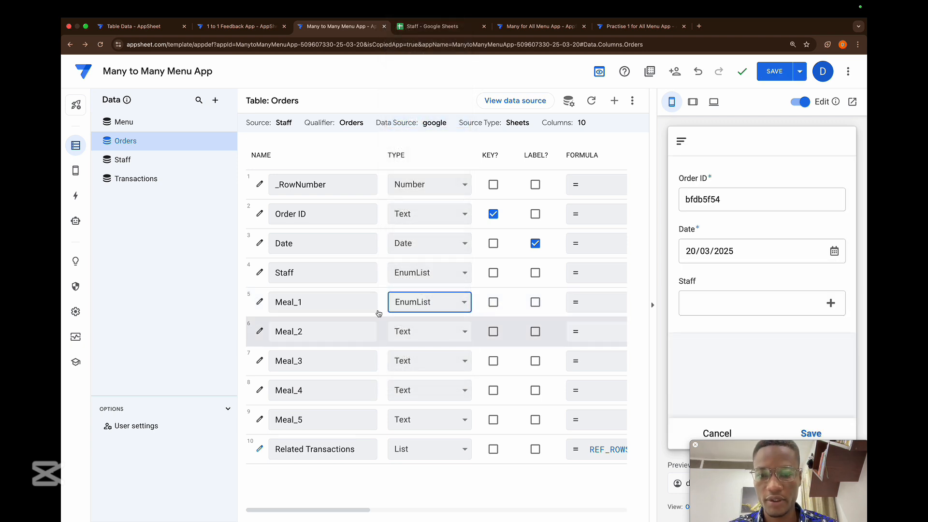
- Set Meal_1's Valid If formula to Menu[Dish Name] and copy the expression for reuse
click(260, 302)
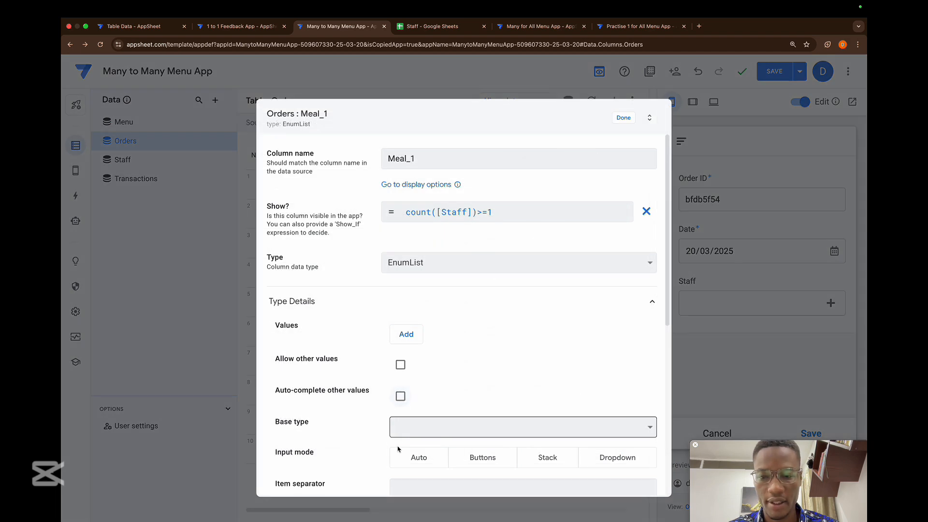
scroll(398, 448, down, 5)
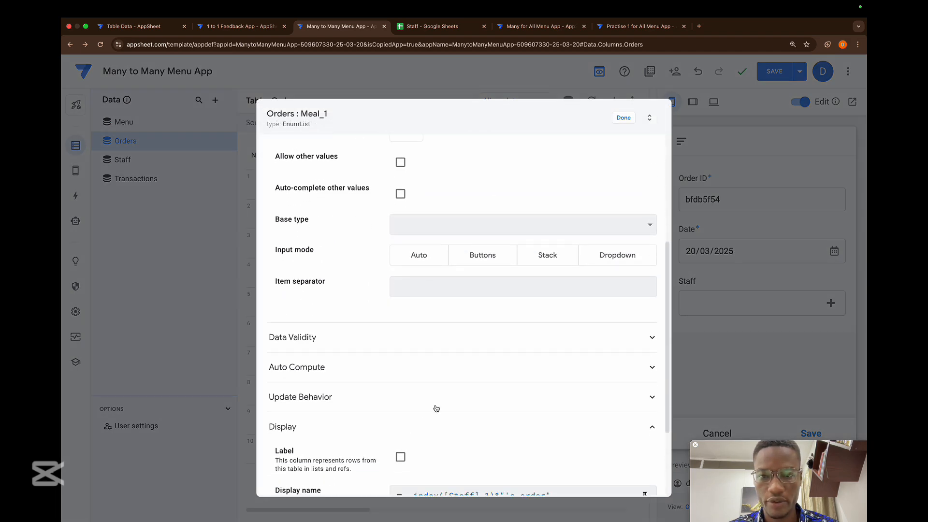
click(424, 337)
click(429, 363)
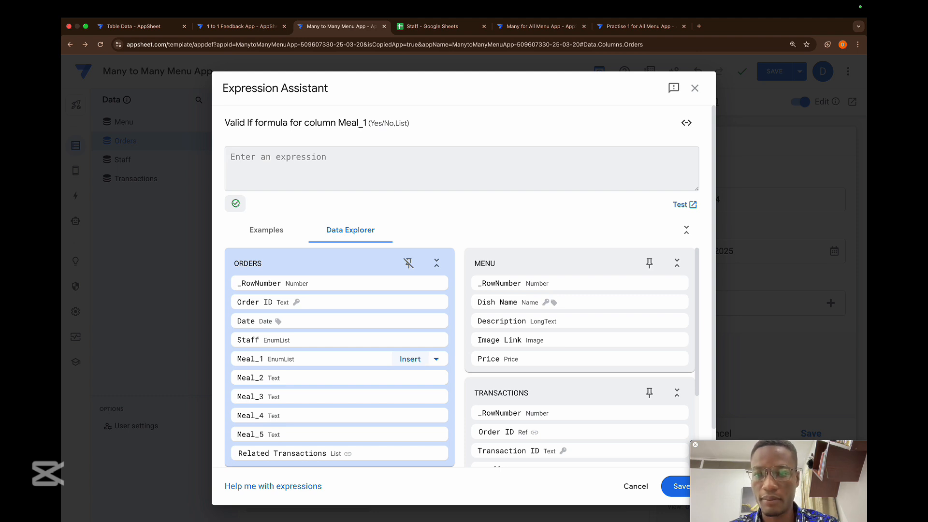
text(me)
key(Return)
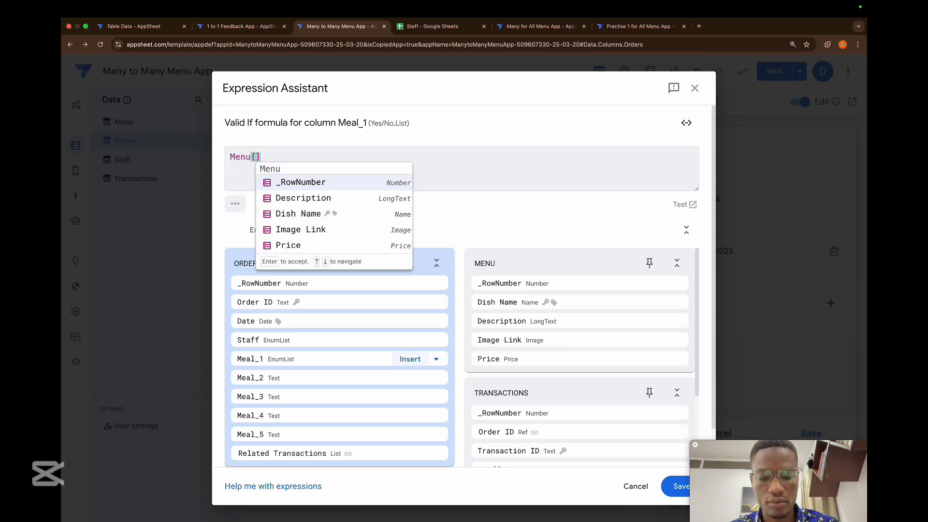
text(me)
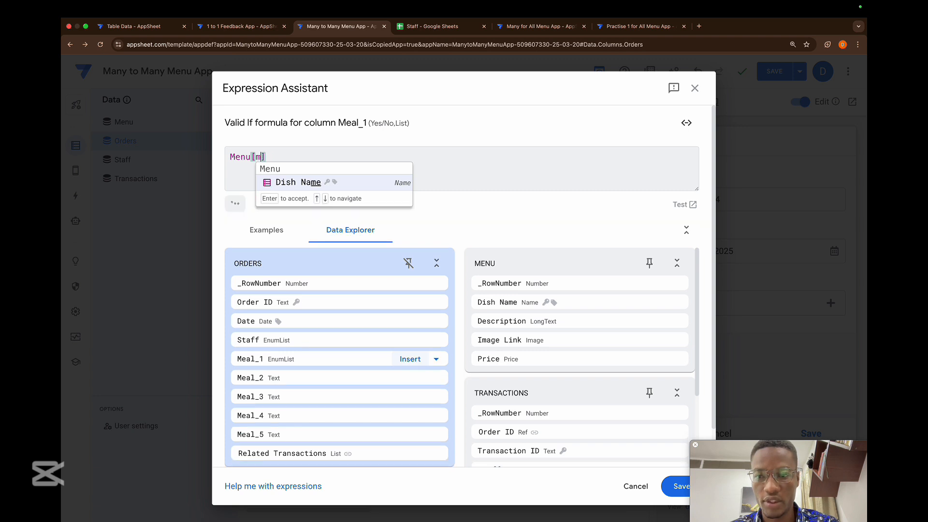
key(Return)
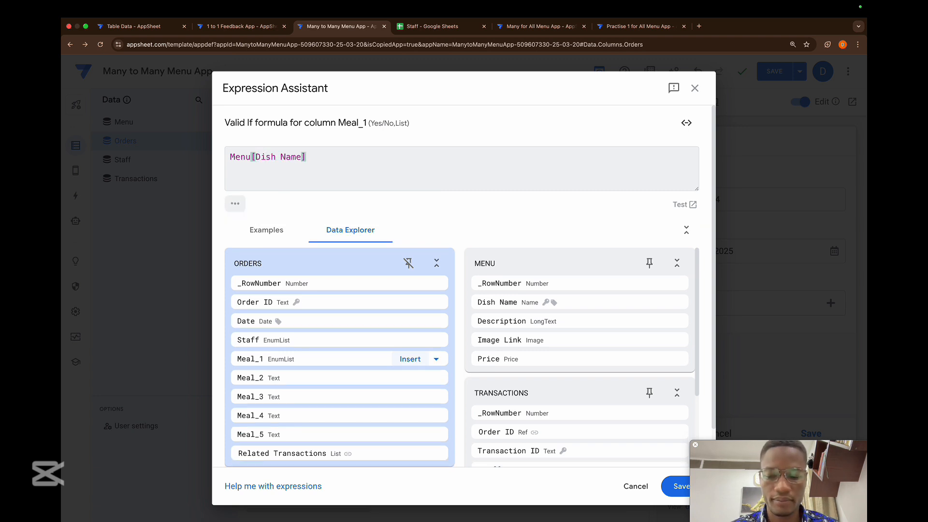
key(super+a)
key(super+c)
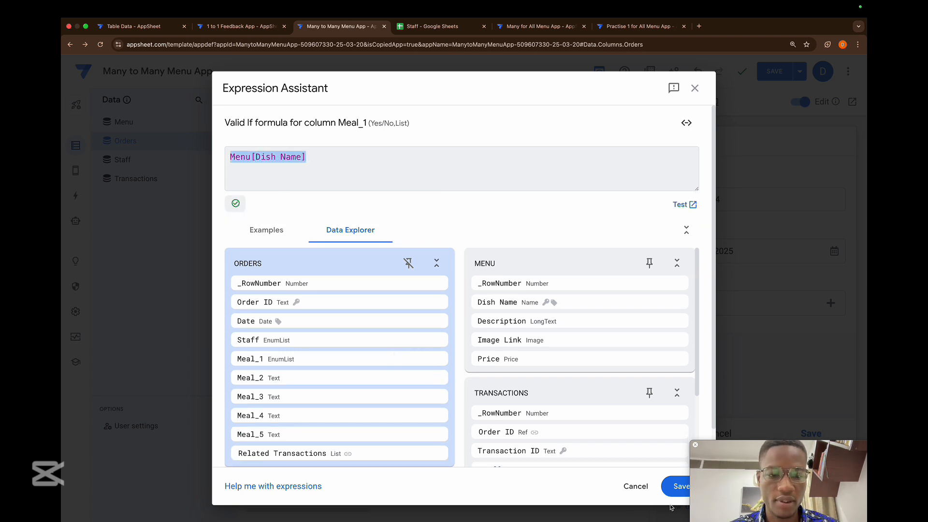
click(679, 486)
click(623, 118)
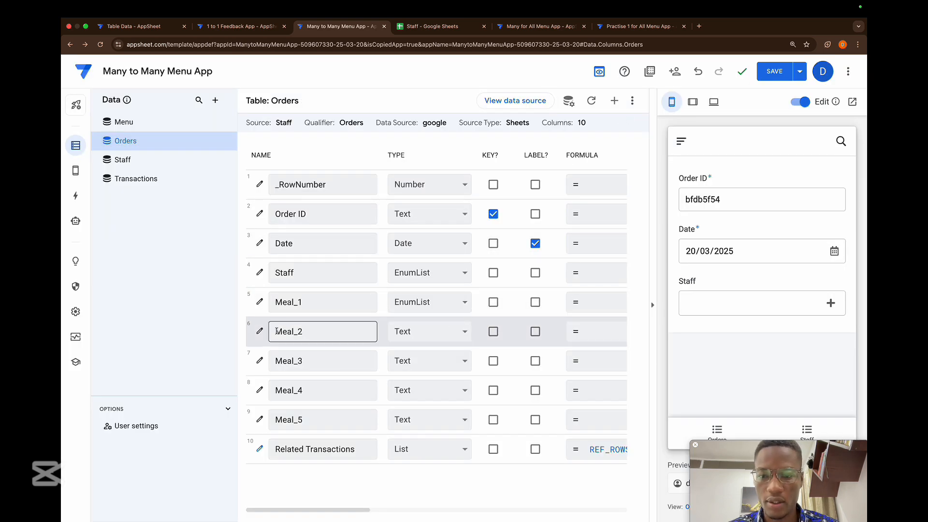
- Change the Orders table's Meal_2 column type to EnumList
click(260, 331)
click(408, 265)
text(en)
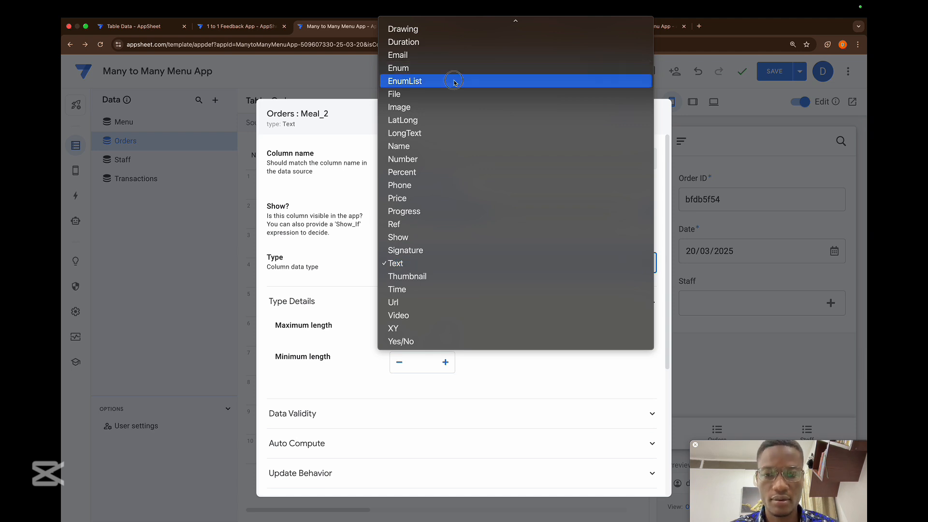
click(508, 81)
- Set Meal_2's Valid If formula to the copied Menu[Dish Name] expression and close the column settings
scroll(341, 431, down, 5)
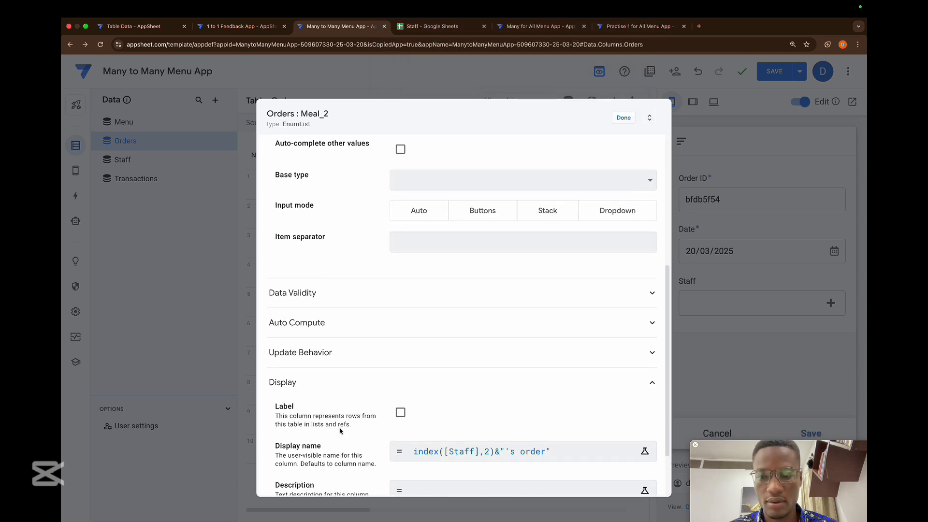
click(358, 303)
click(418, 333)
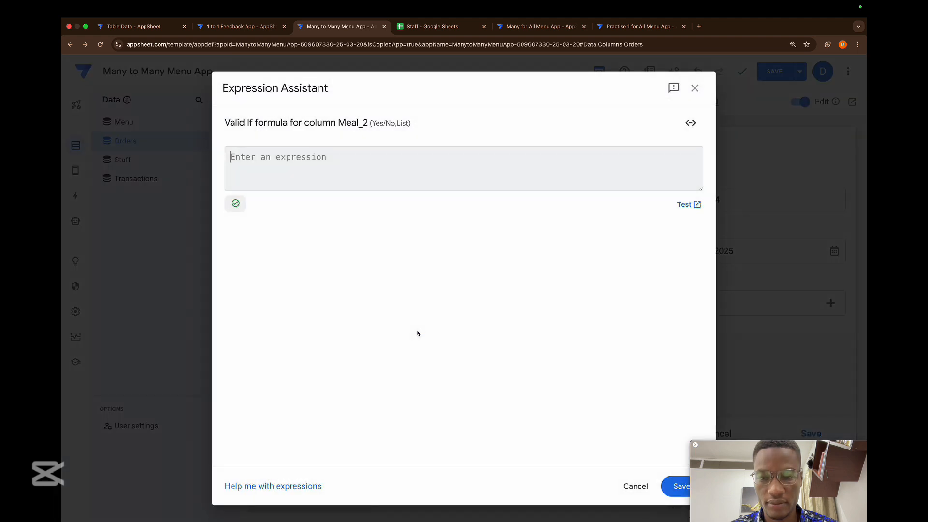
key(super+v)
click(679, 482)
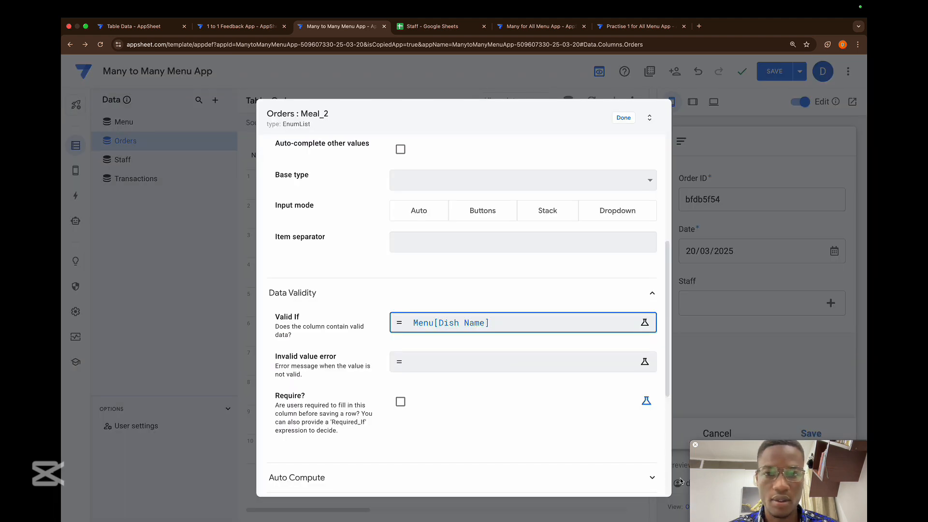
click(623, 118)
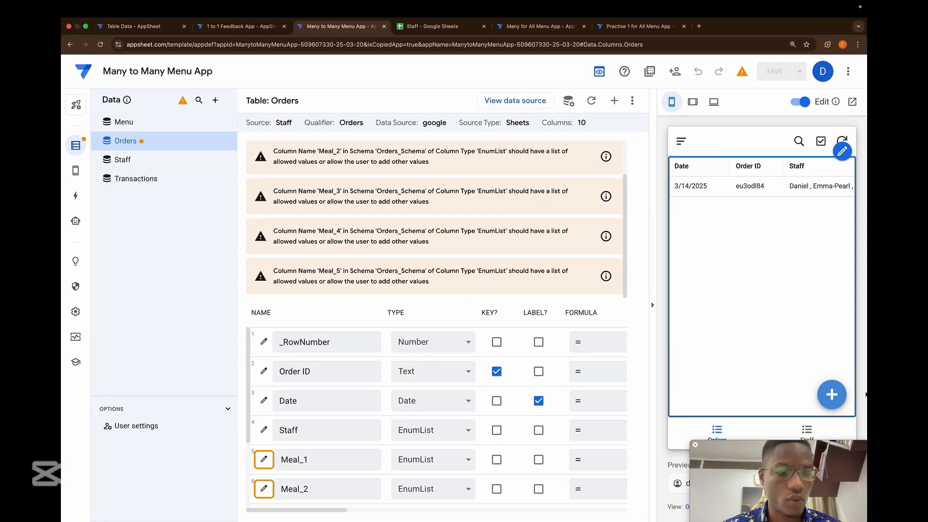
- Open a fresh order form in the app preview and choose the first two listed staff members
click(843, 401)
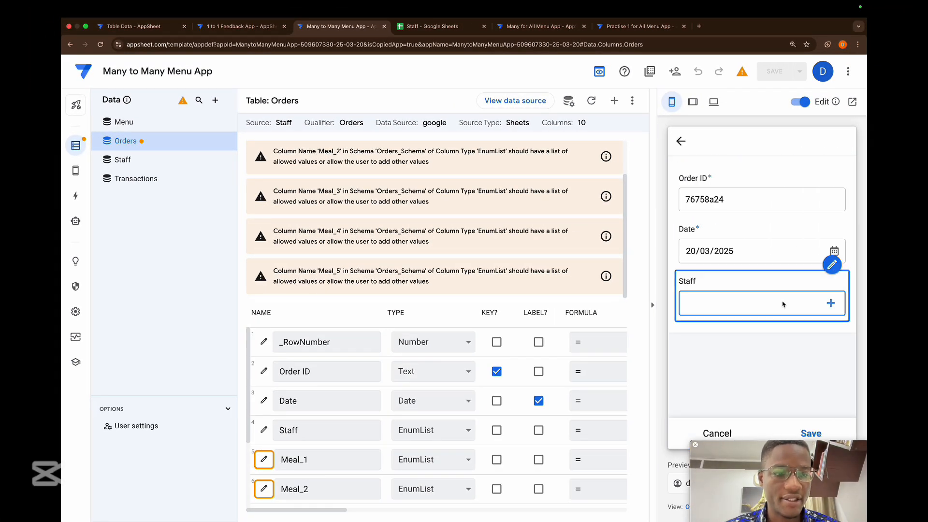
click(781, 302)
click(703, 203)
click(710, 225)
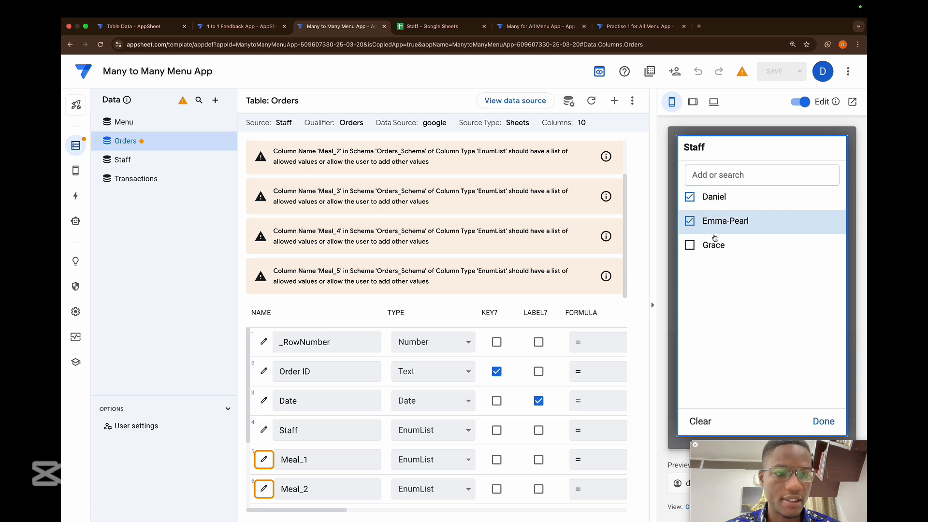
click(823, 421)
scroll(754, 368, down, 1)
- Choose Banku and Tilapia plus Fufu and Light Soup as the first staff member's order
click(742, 332)
click(711, 246)
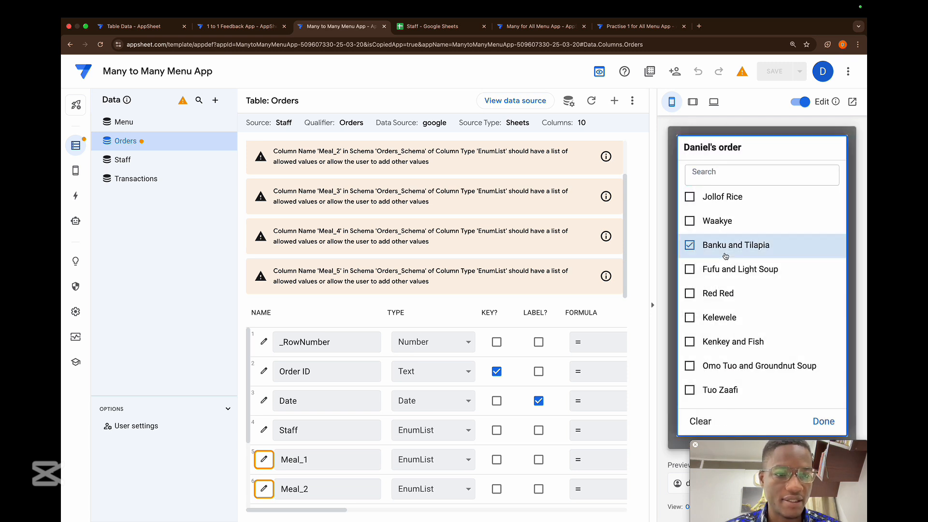
click(725, 269)
click(824, 422)
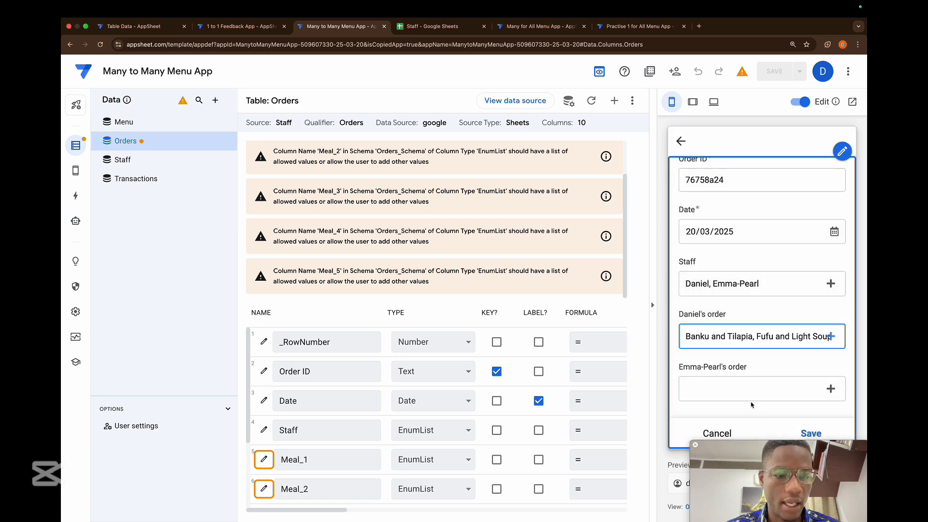
- Choose Kelewele plus Kenkey and Fish as the second staff member's order
click(726, 393)
click(707, 318)
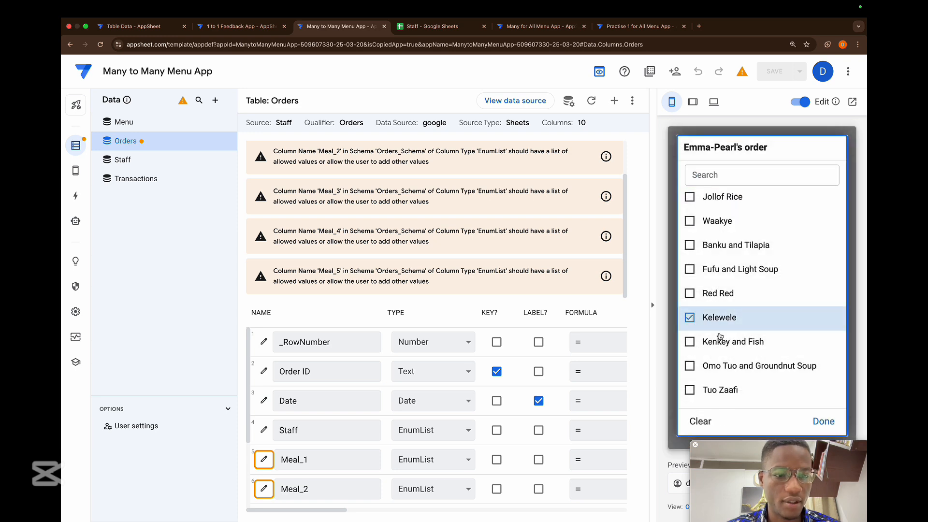
click(720, 339)
click(823, 422)
scroll(764, 388, down, 1)
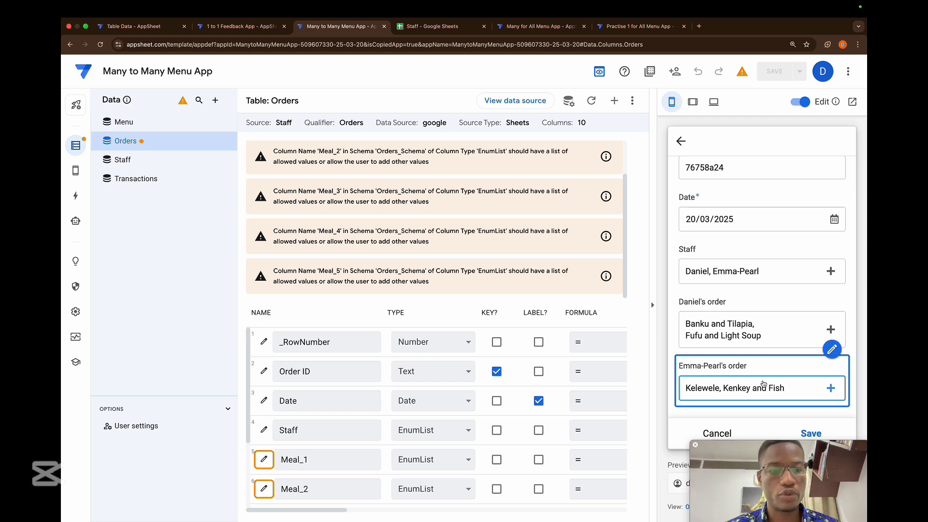
- Add three new staff names to the order's Staff selection
click(833, 272)
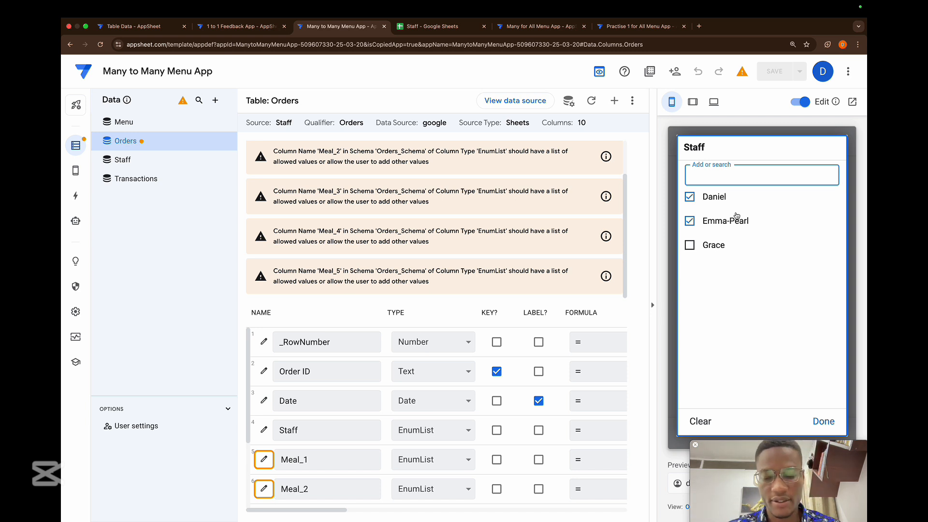
text(Dii)
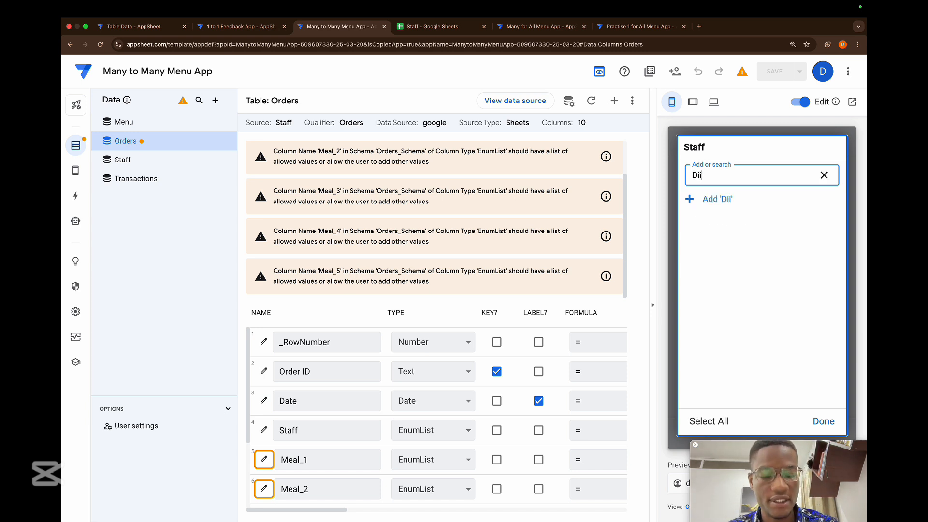
click(715, 200)
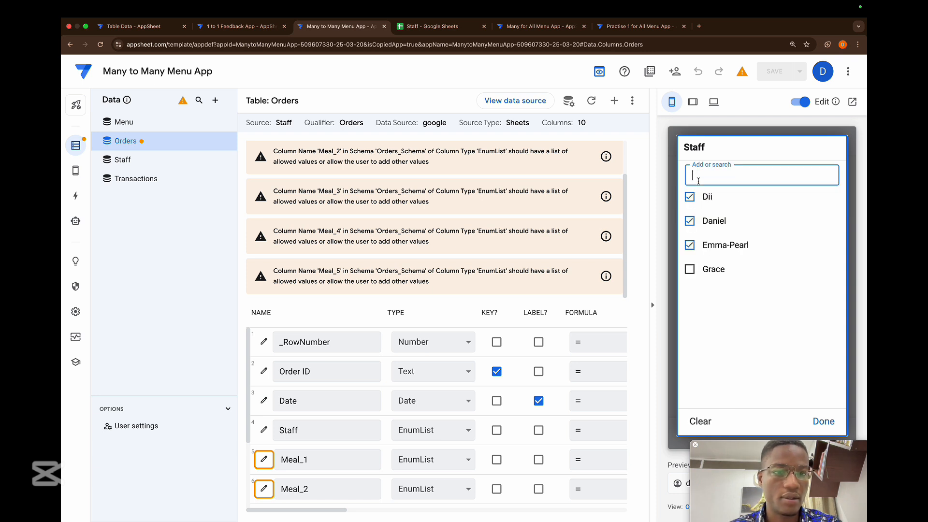
text(Pris)
click(712, 201)
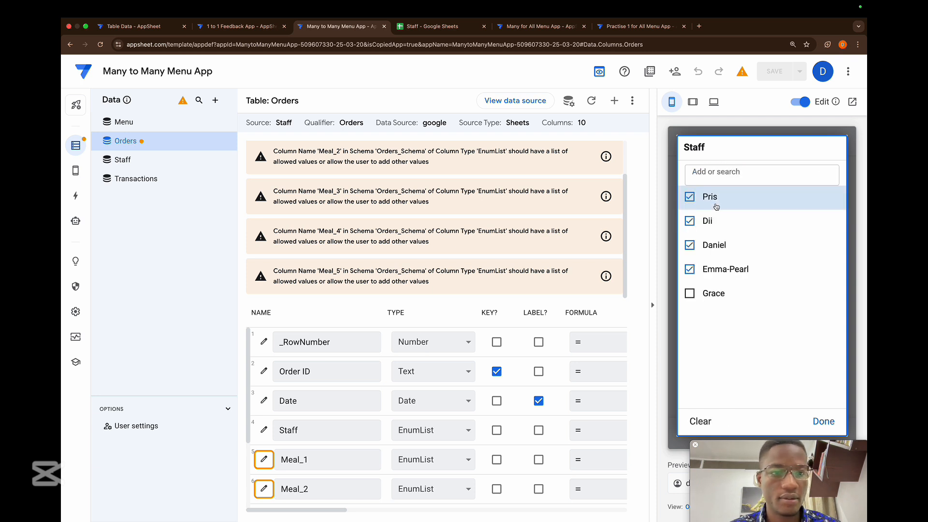
click(699, 183)
text(Ben)
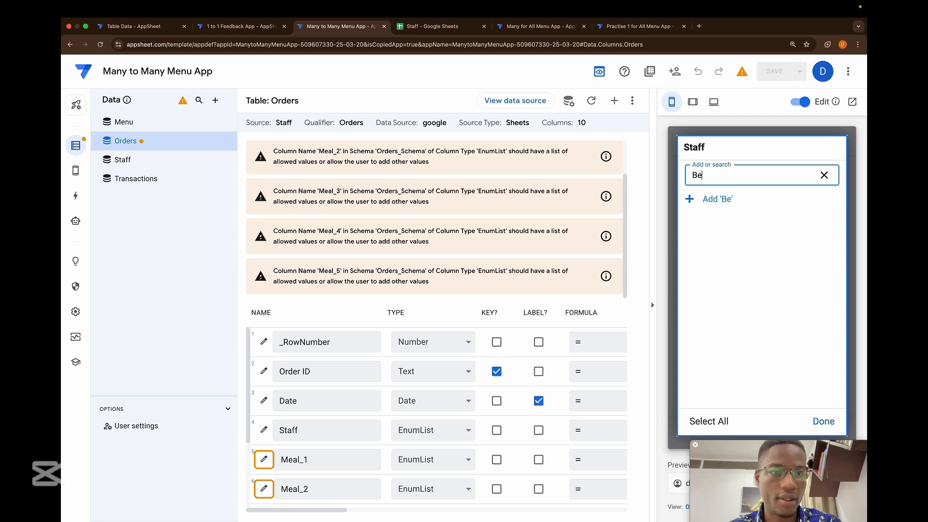
- Add a fifth person to the order's Staff selection in the preview form and confirm the list
click(715, 199)
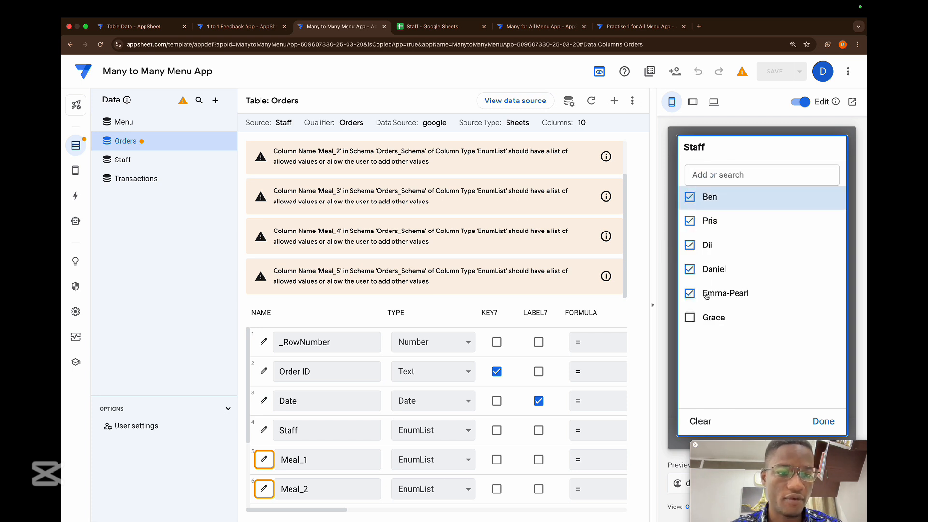
click(823, 421)
scroll(755, 290, down, 5)
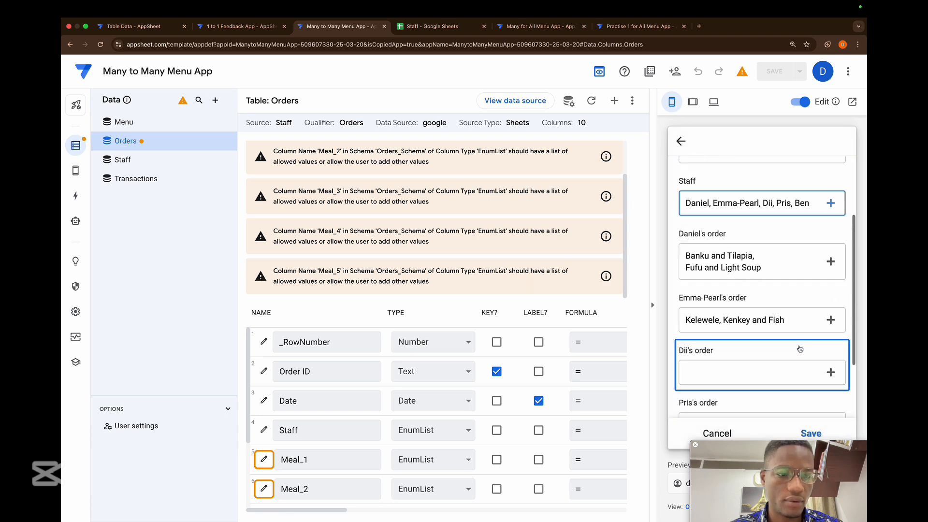
- Choose Red Red as the third staff member's order and Omo Tuo and Groundnut Soup as the fourth's
click(747, 293)
click(725, 293)
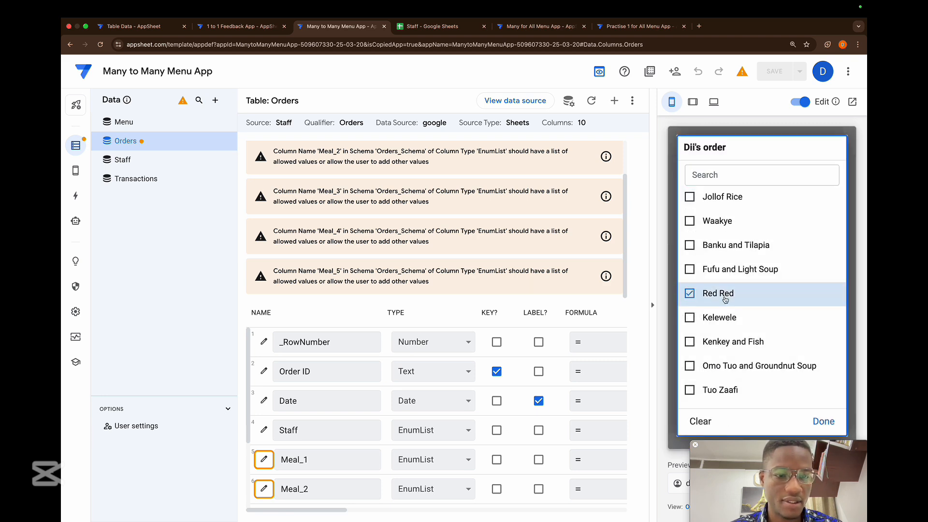
click(828, 422)
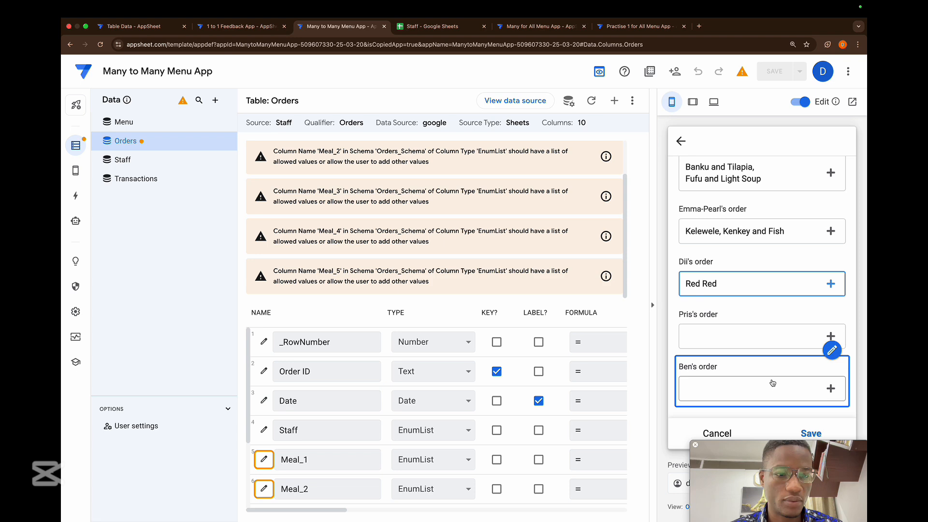
click(713, 337)
click(714, 366)
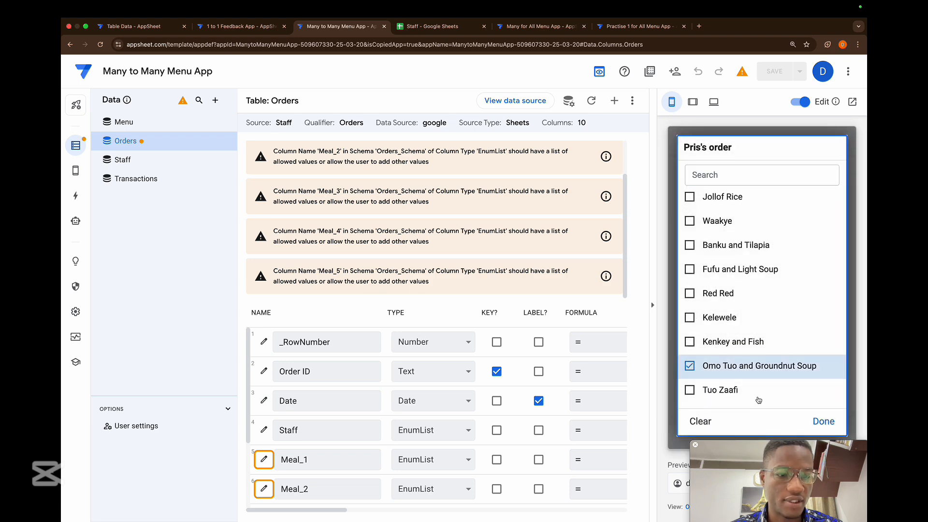
click(816, 420)
- Choose Tuo Zaafi as the fifth staff member's order and save the order form
click(720, 387)
click(716, 386)
click(824, 421)
click(812, 435)
- Start a new order in the preview and check the selectable names in its Staff list
click(829, 394)
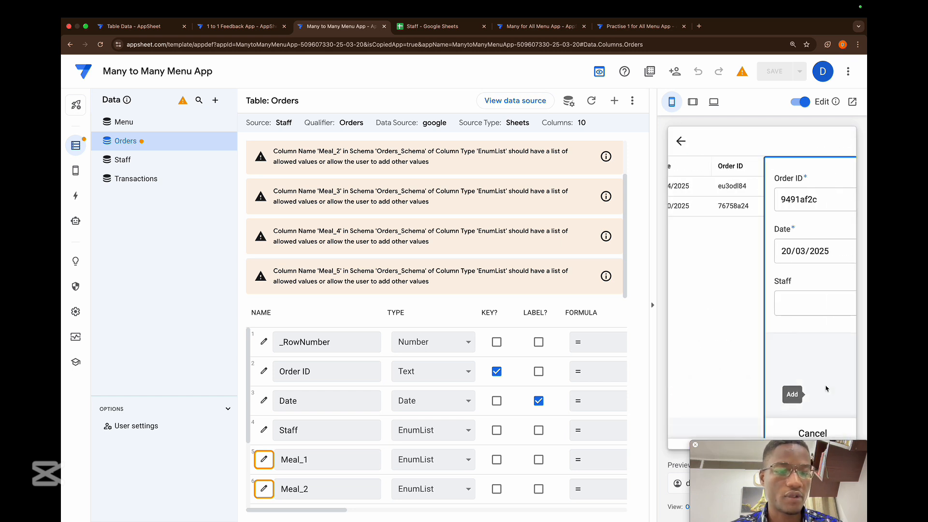
click(781, 301)
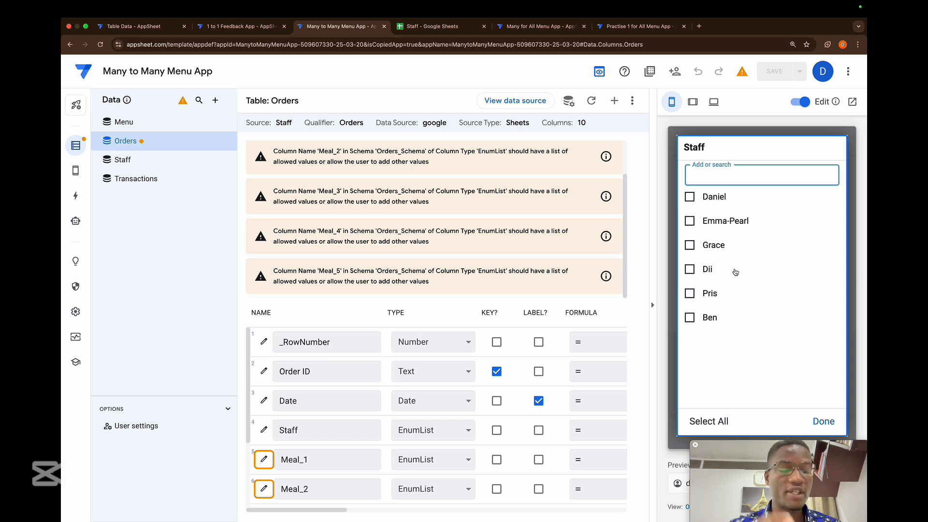
click(824, 422)
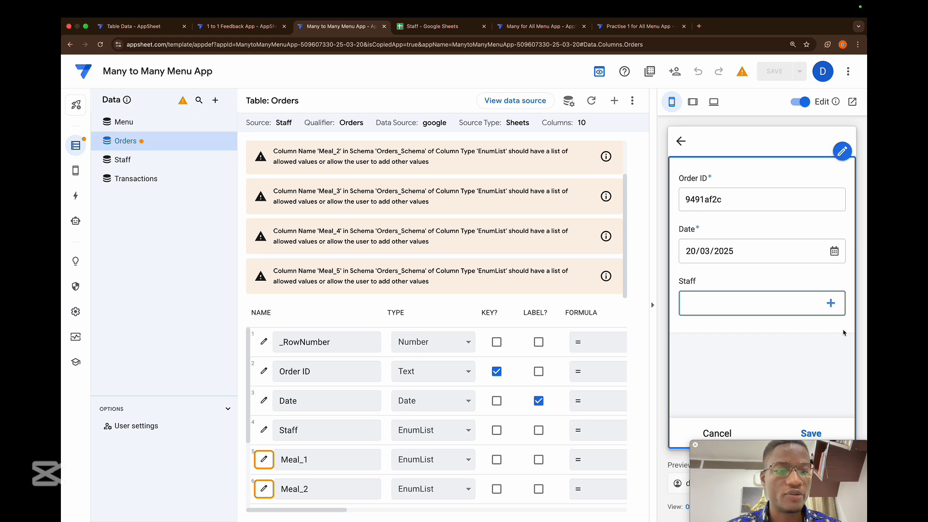
- Open the Staff column's definition in the Orders table and expand its Data Validity settings
click(832, 264)
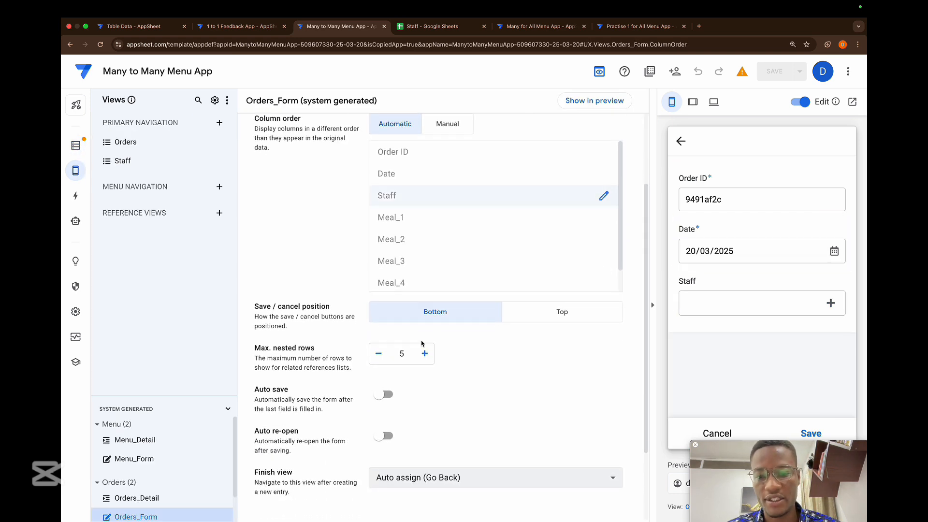
click(77, 146)
scroll(325, 358, down, 4)
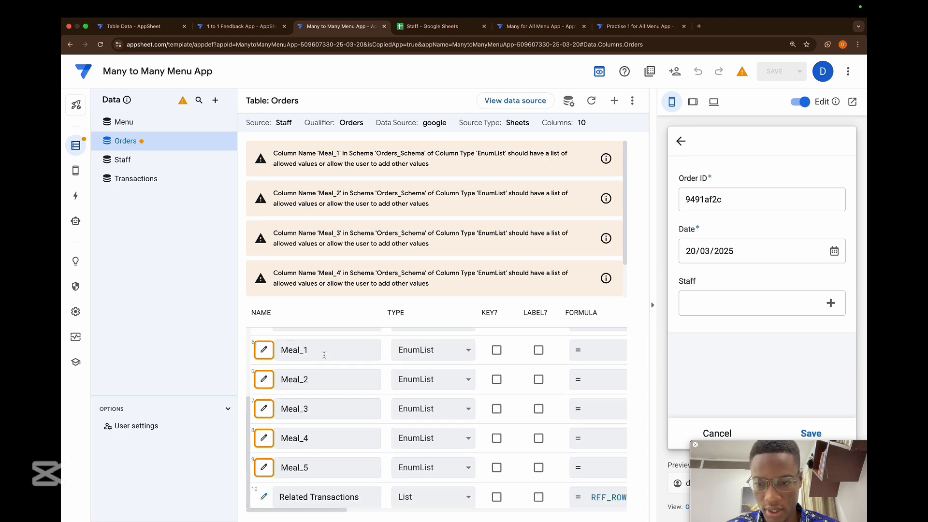
scroll(325, 358, up, 4)
click(264, 430)
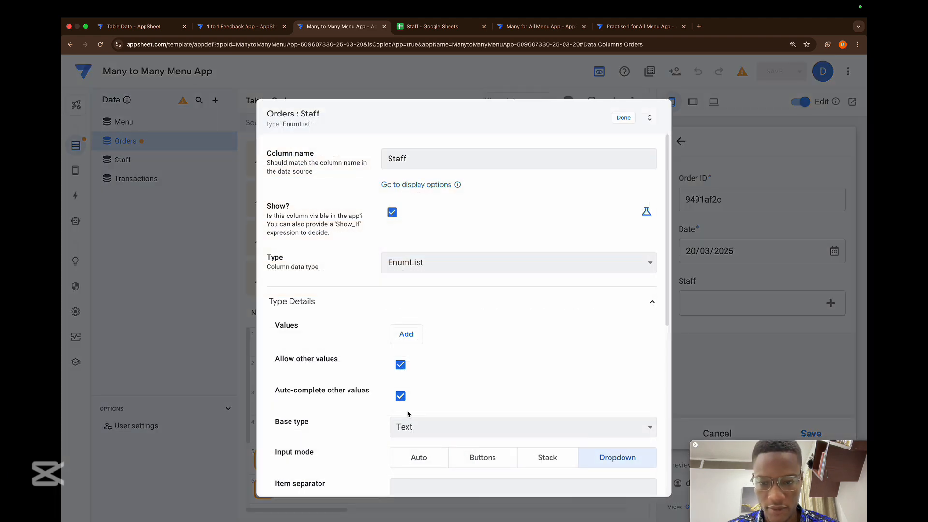
scroll(409, 415, down, 5)
click(369, 325)
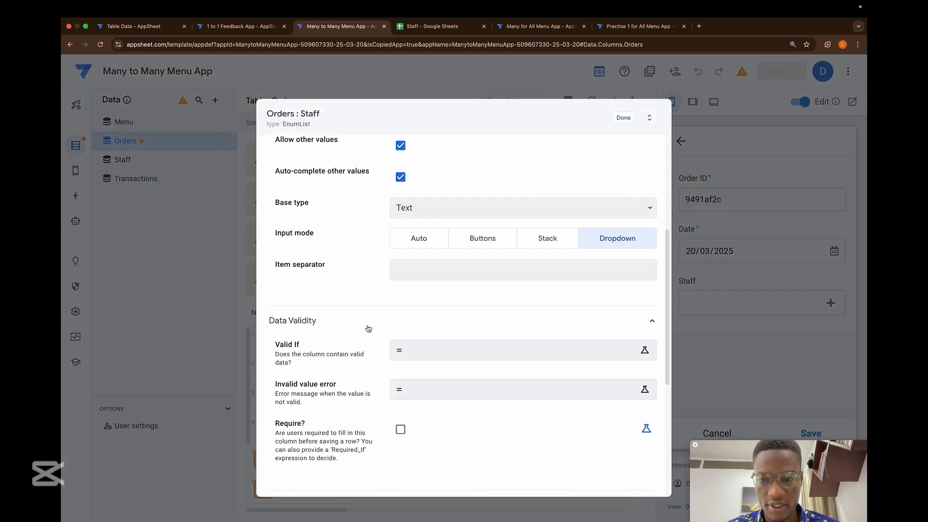
- Set the Staff column's Valid If formula to COUNT([Staff])<=5
click(417, 352)
text(count)
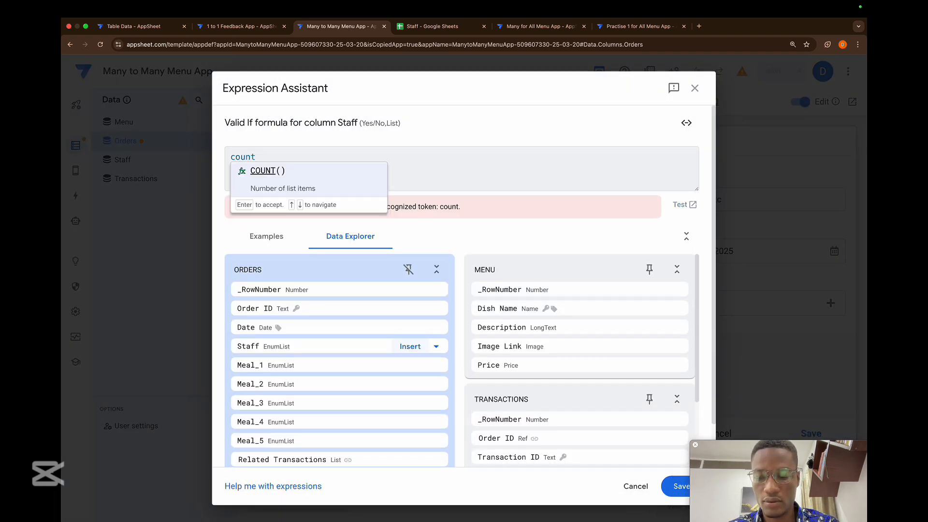
key(Return)
text([s)
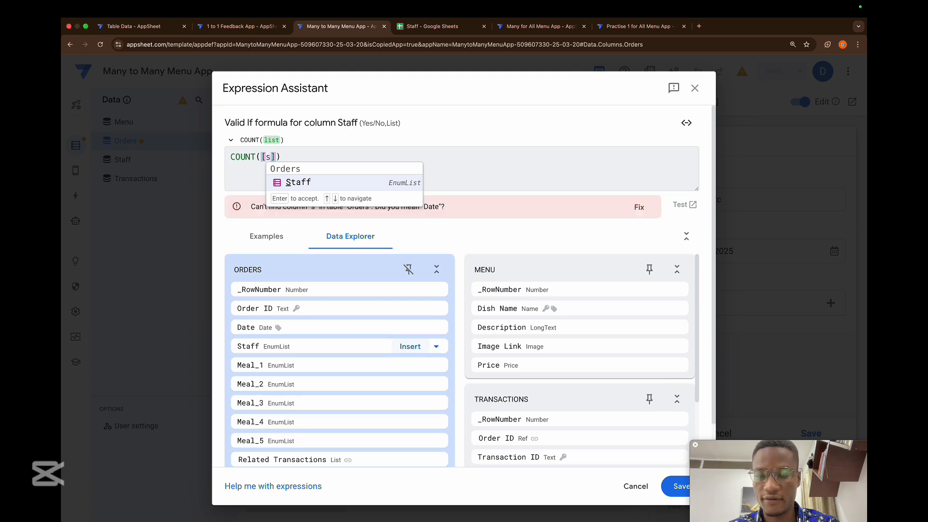
key(Return)
click(312, 163)
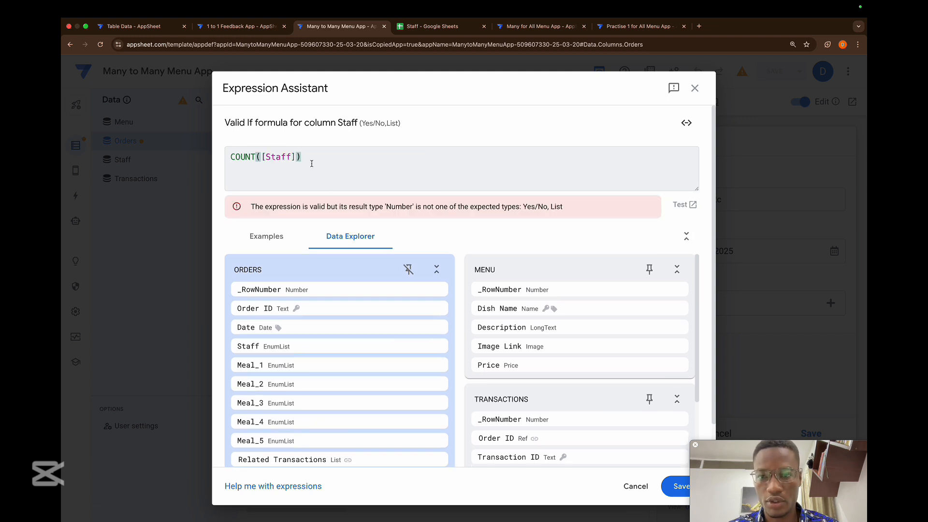
text(<=5)
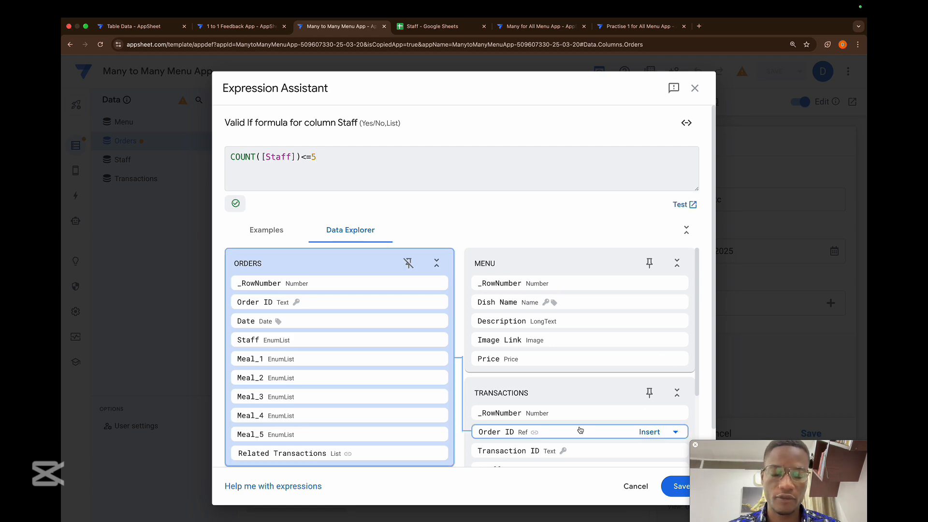
click(666, 492)
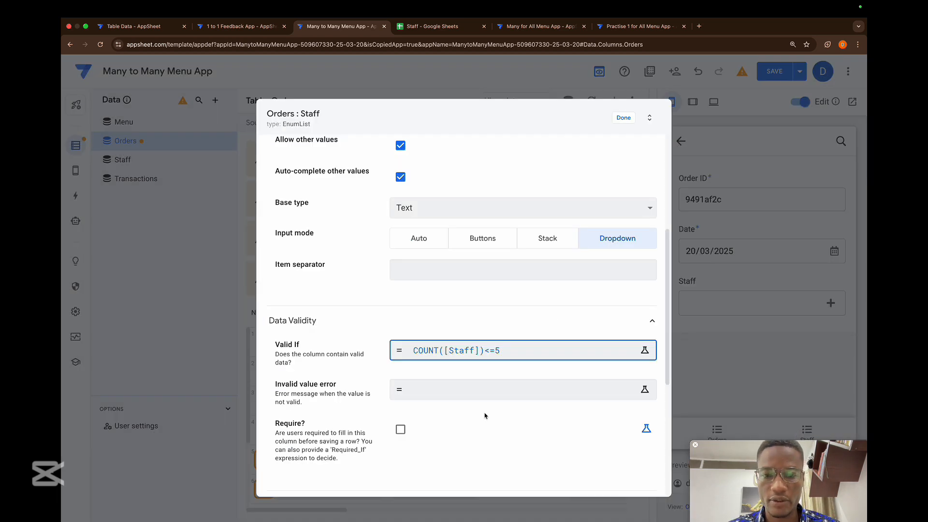
- Set the Staff column's invalid value error to "You can only select a maximum of 5 names" and close the column definition
click(442, 391)
click(235, 156)
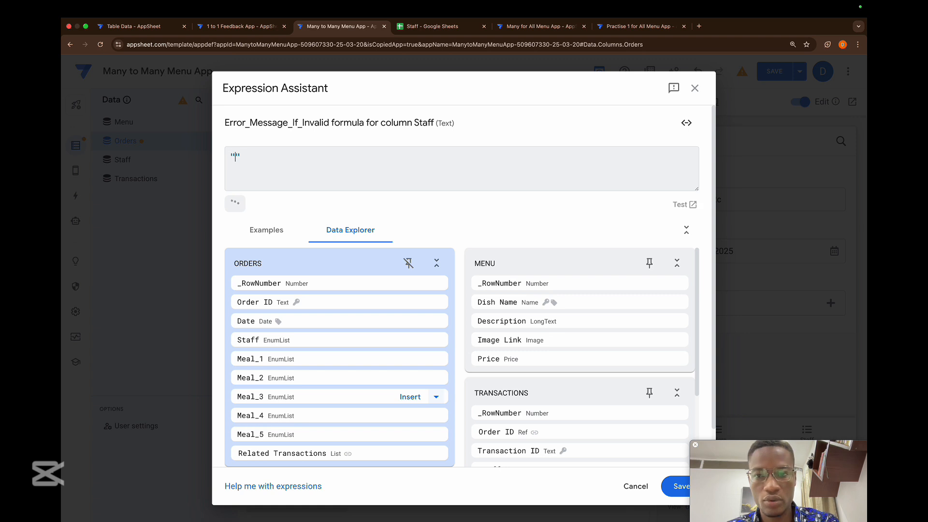
text("You can on)
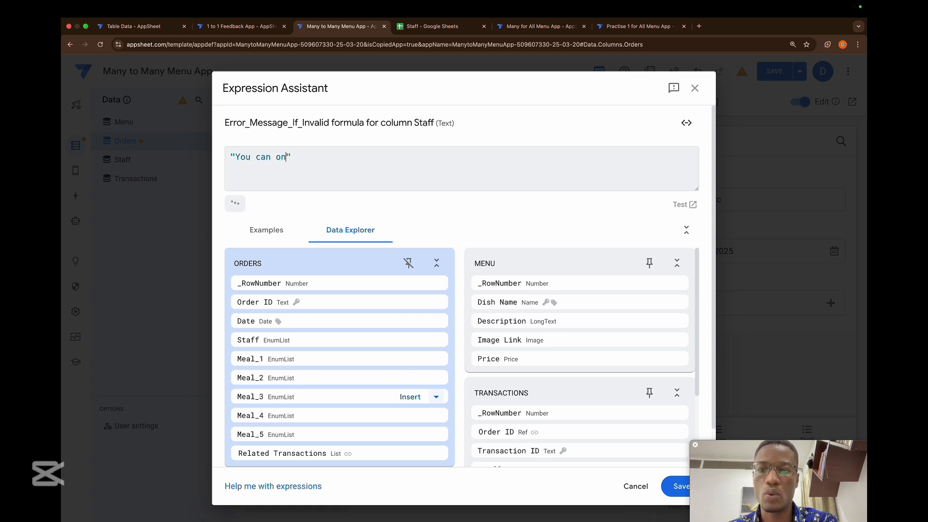
text(ly select a maximum of 5 names)
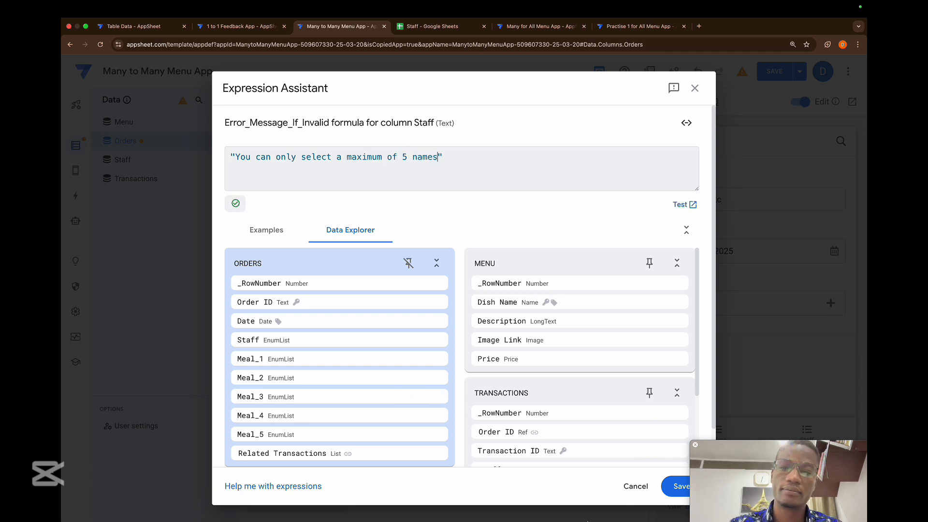
click(663, 490)
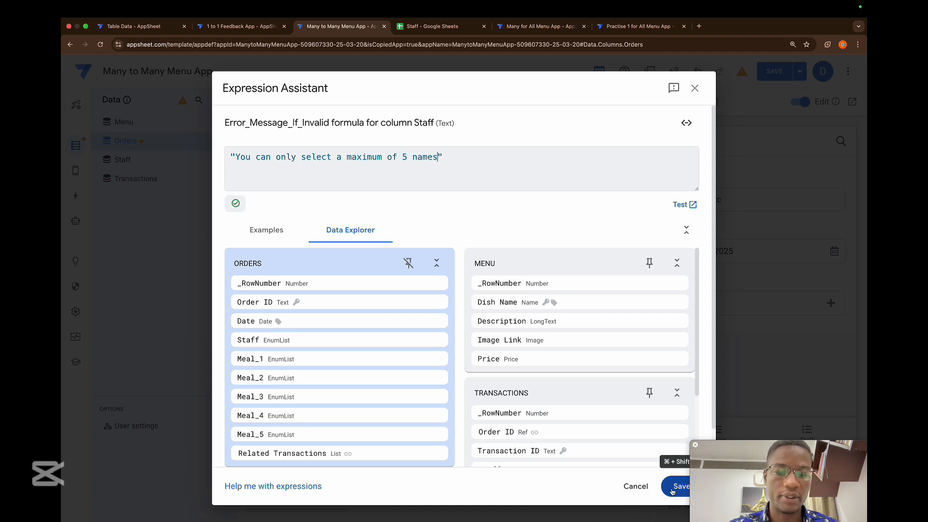
click(627, 117)
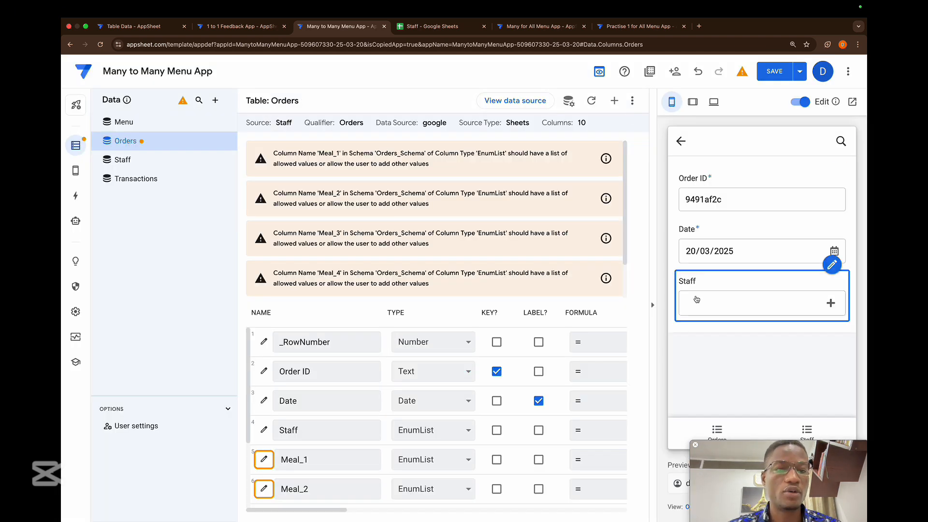
- Test the five-name limit by selecting all staff in the preview order, review the form's order fields, and save the app
click(821, 312)
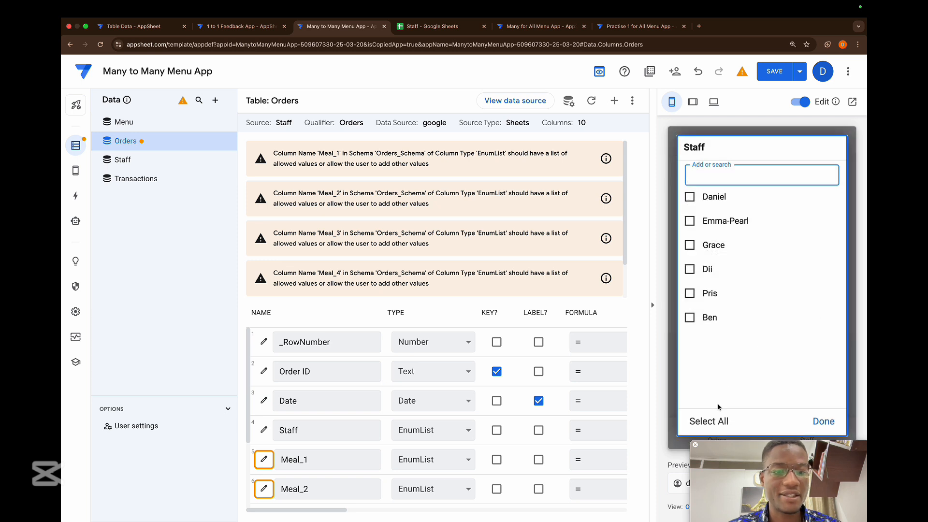
click(714, 419)
click(804, 424)
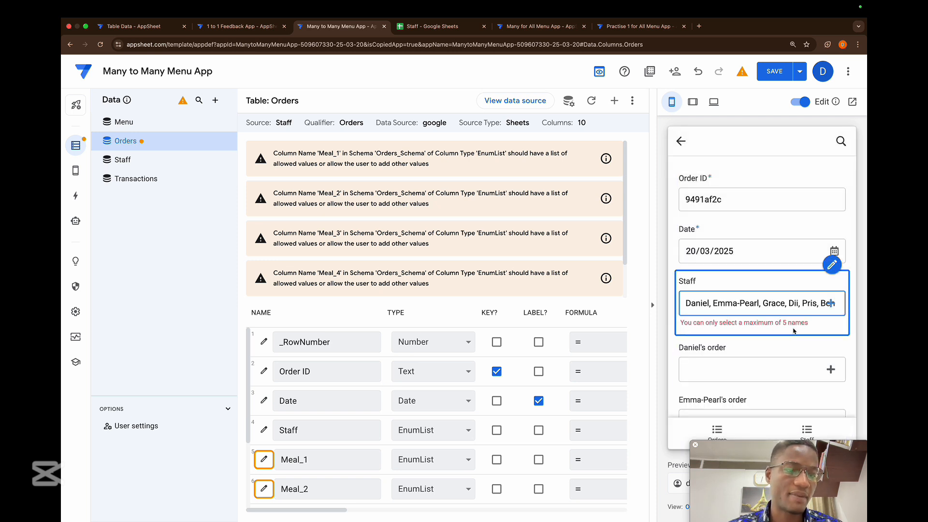
scroll(779, 348, down, 4)
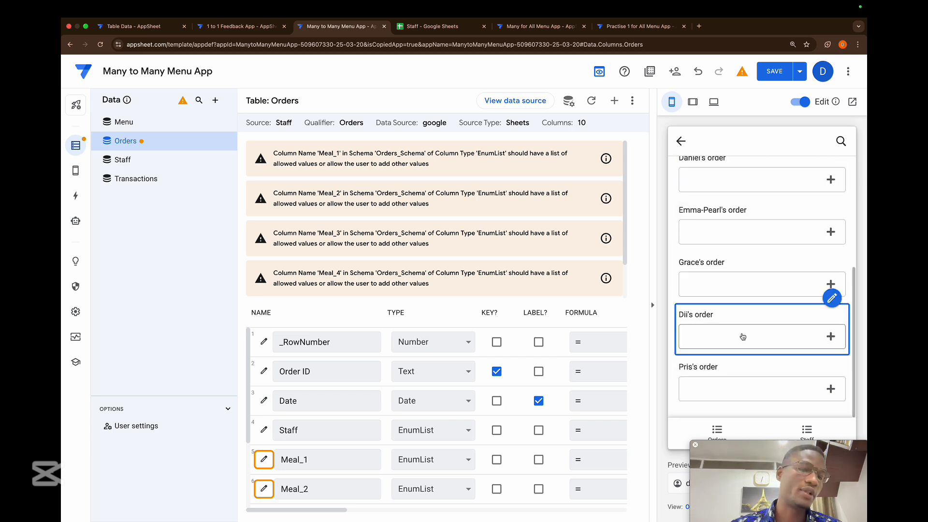
scroll(772, 336, up, 3)
scroll(743, 337, up, 1)
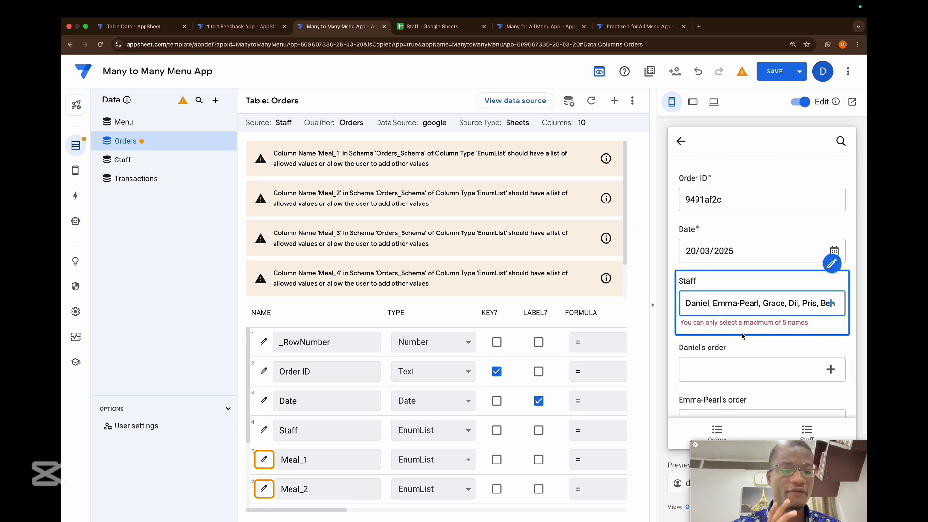
scroll(743, 337, down, 4)
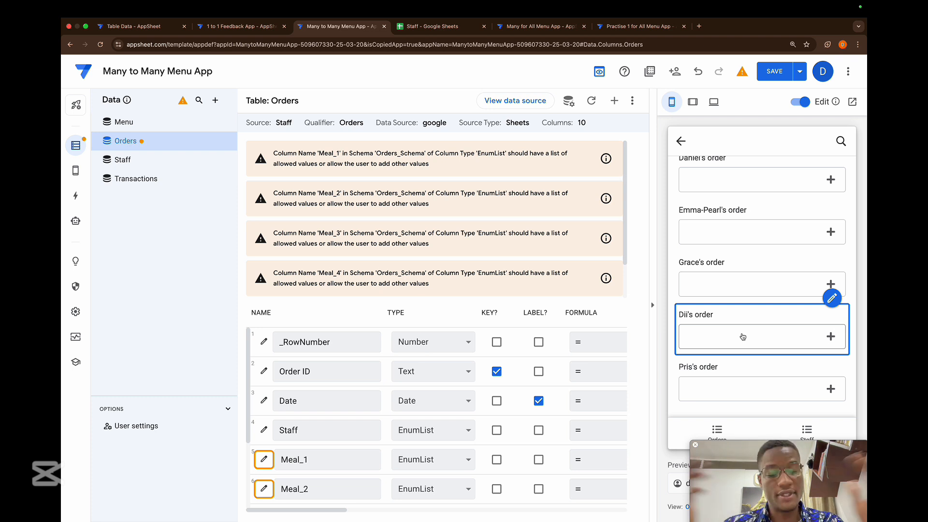
scroll(743, 337, up, 4)
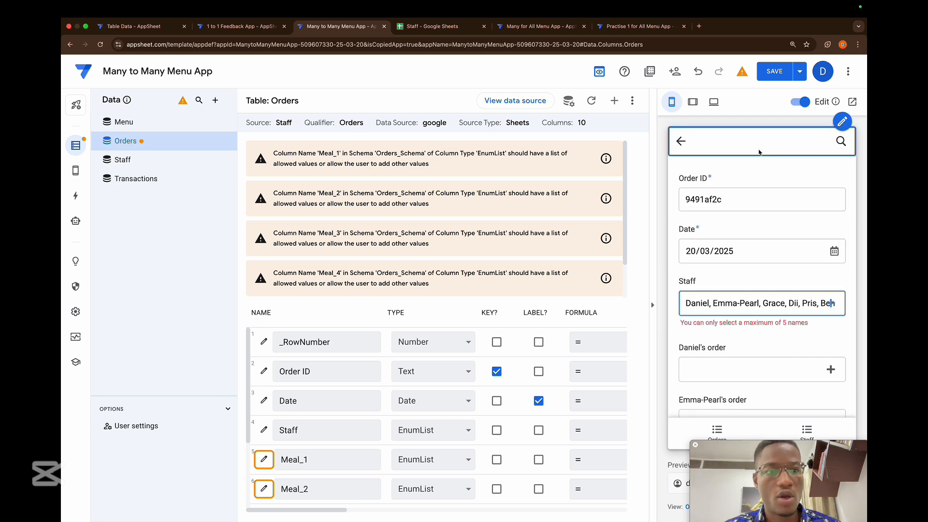
click(773, 78)
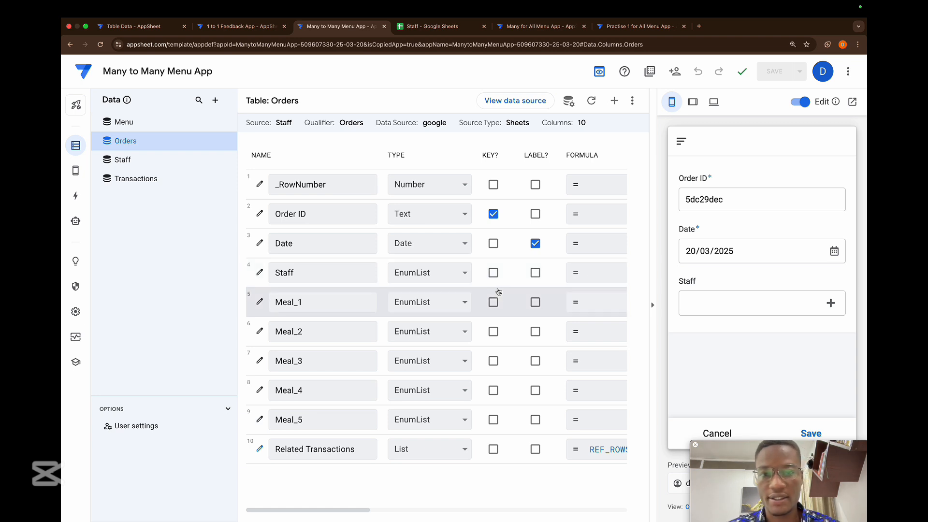
- Add a virtual column named All Meals to the Orders table
click(615, 100)
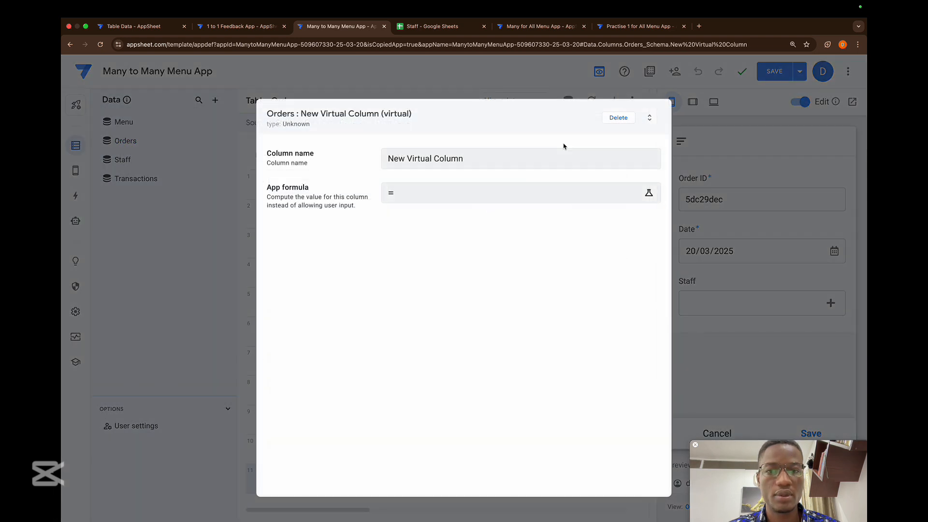
triple_click(502, 154)
key(BackSpace)
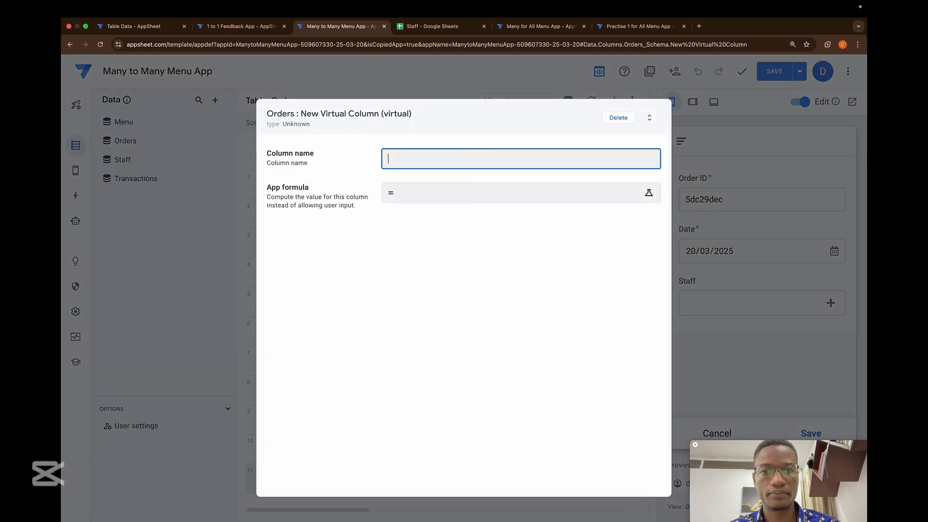
text(All Meals)
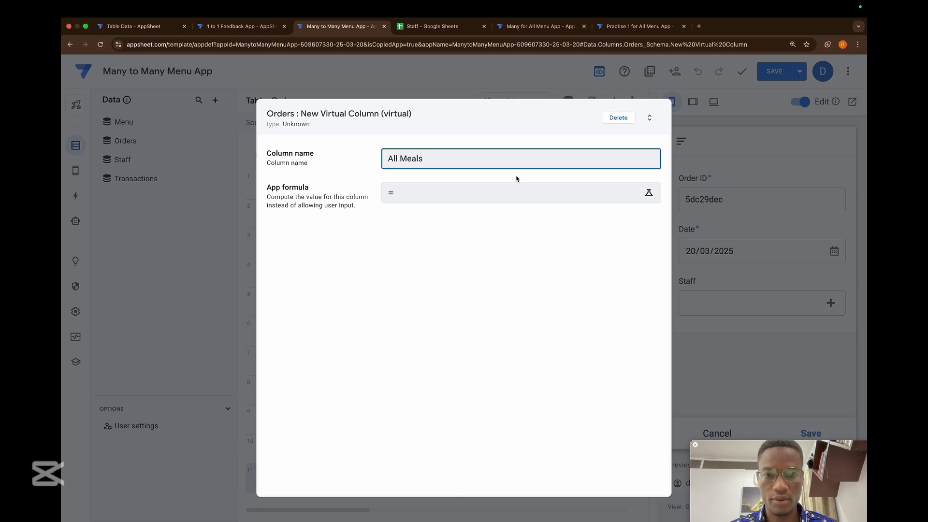
- Begin the All Meals app formula as a LIST of the Meal_1, Meal_2 and Meal_3 columns
click(482, 200)
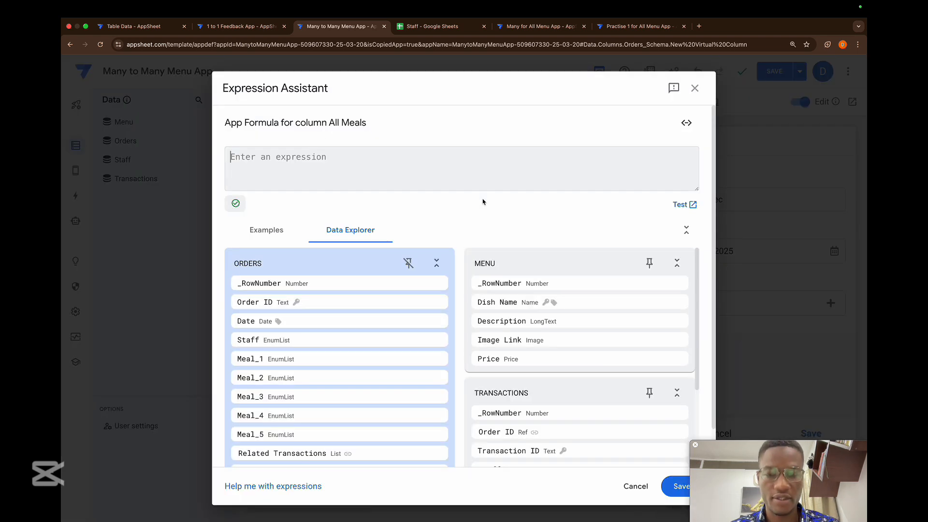
text(LIST)
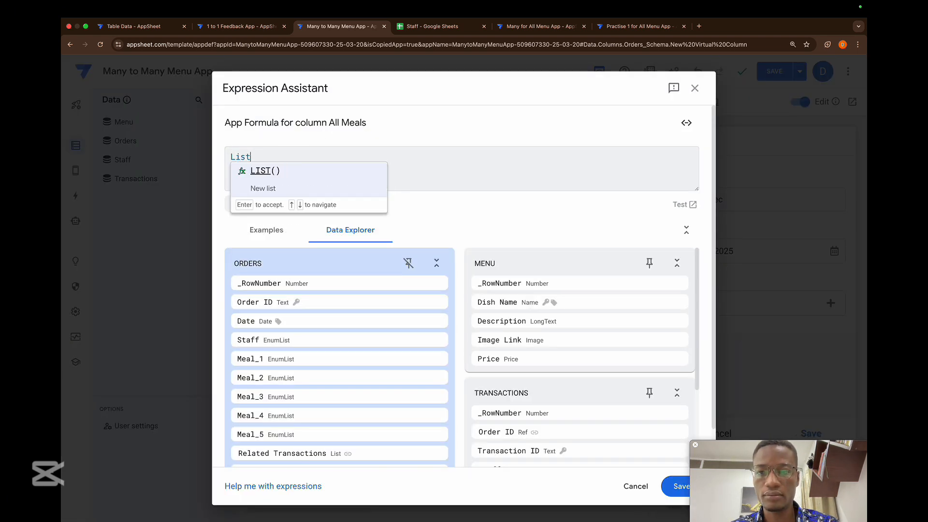
key(Return)
text([)
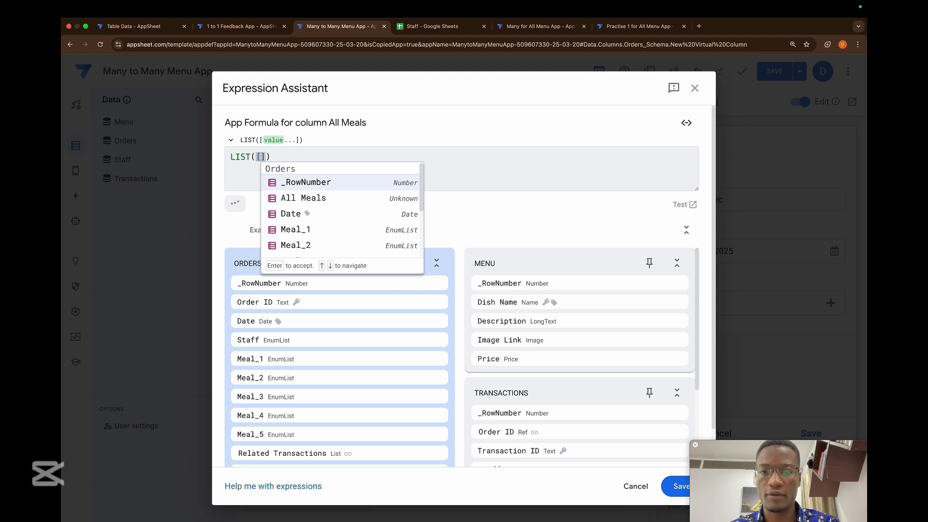
key(Down)
key(Down)
key(Down)
key(Return)
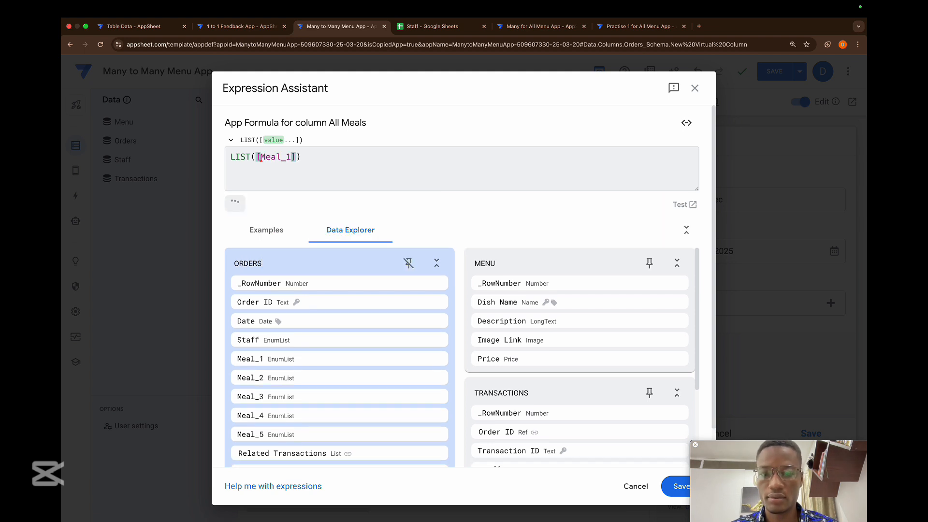
text(,[me)
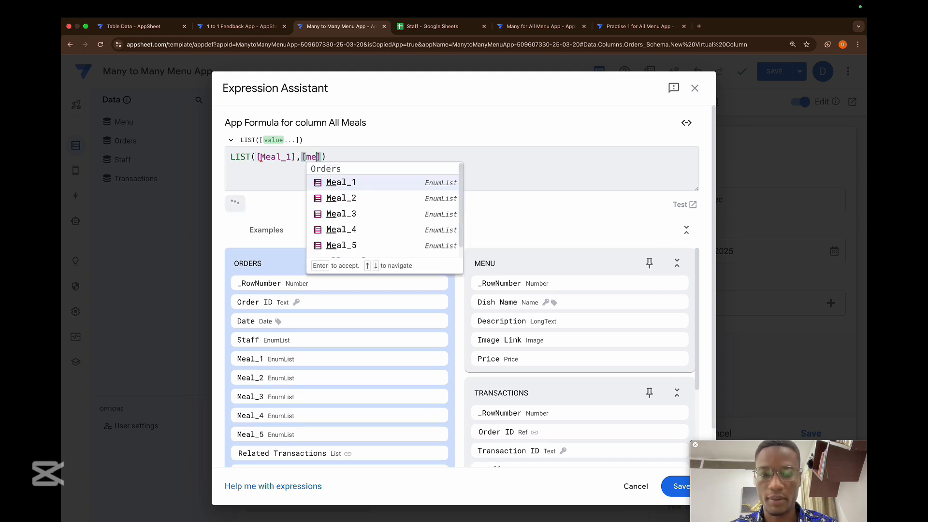
key(Down)
key(Return)
text(,[me)
key(Down)
key(Down)
key(Return)
- Complete the formula as LIST([Meal_1],[Meal_2],[Meal_3],[Meal_4],[Meal_5]), apply it and close the All Meals column definition
text(,[mea)
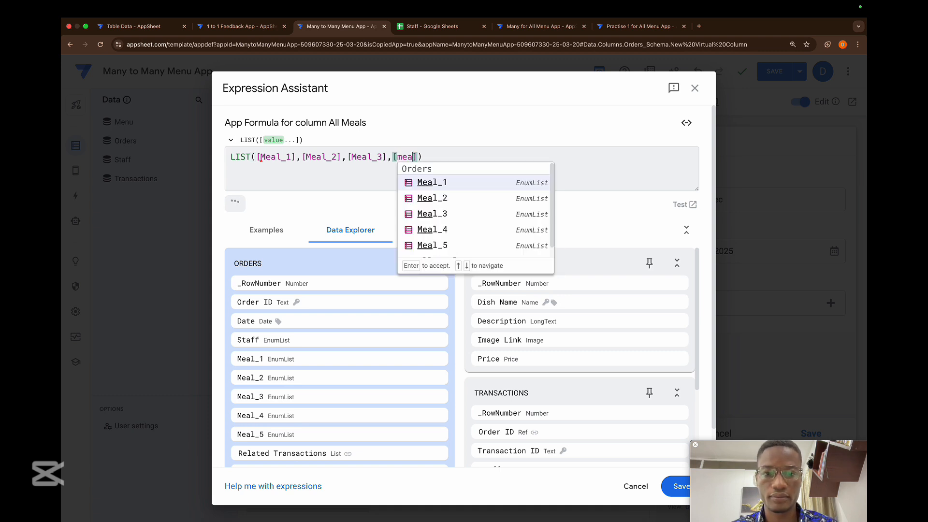
key(Down)
key(Down)
key(Down)
key(Return)
text(,[me)
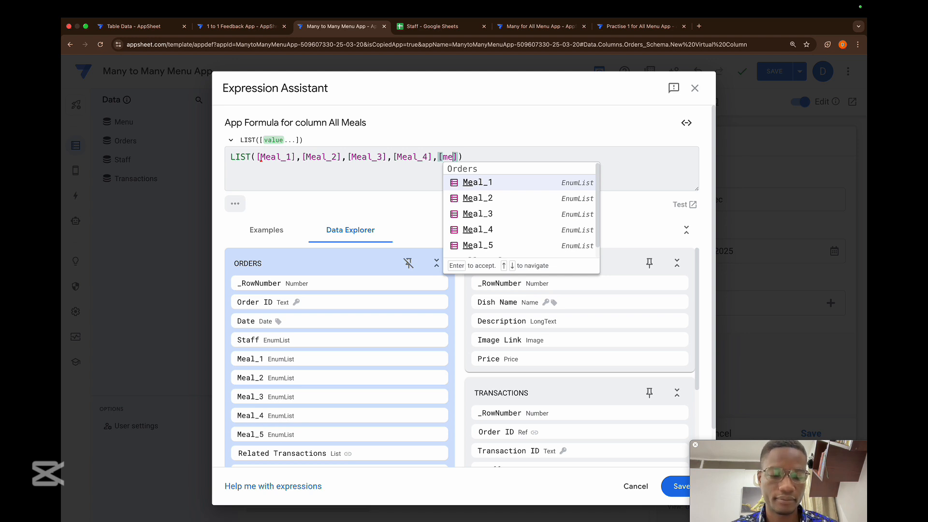
key(Down)
key(Down)
key(Down)
key(Down)
key(Down)
key(Up)
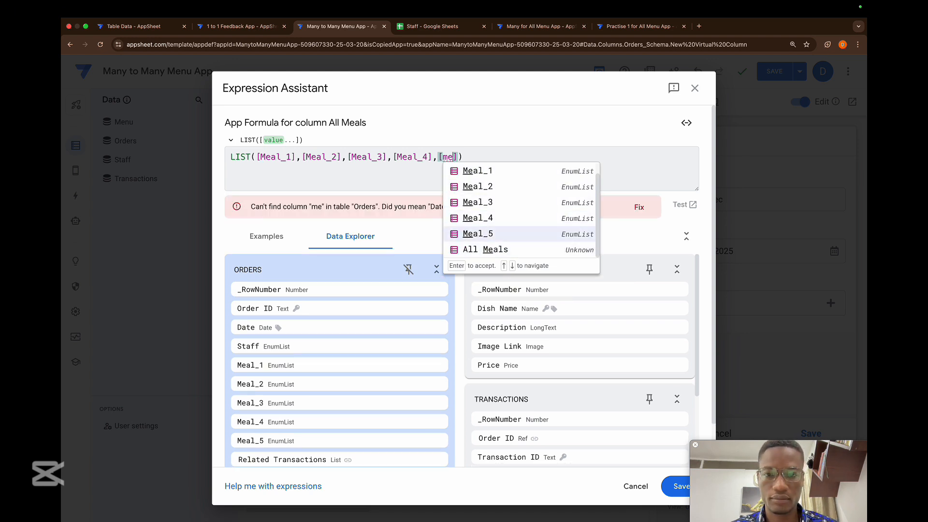
key(Return)
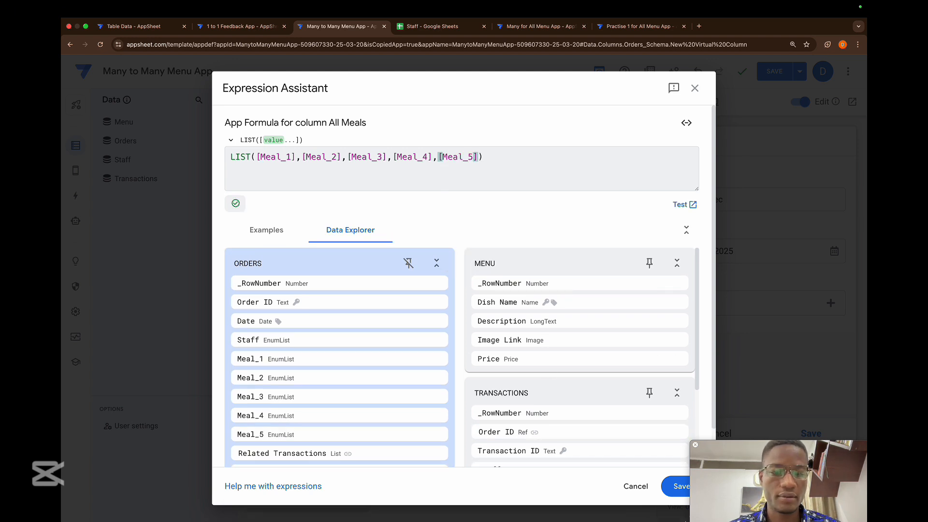
click(677, 488)
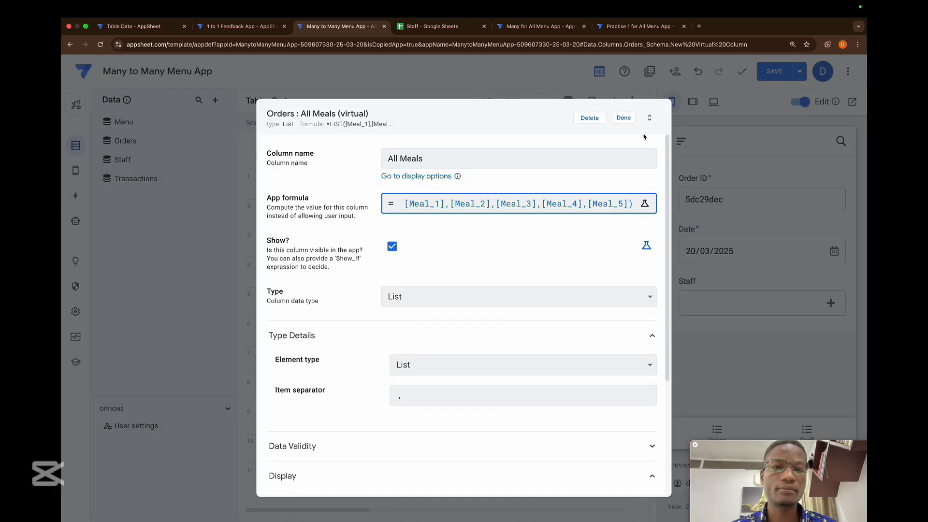
click(626, 121)
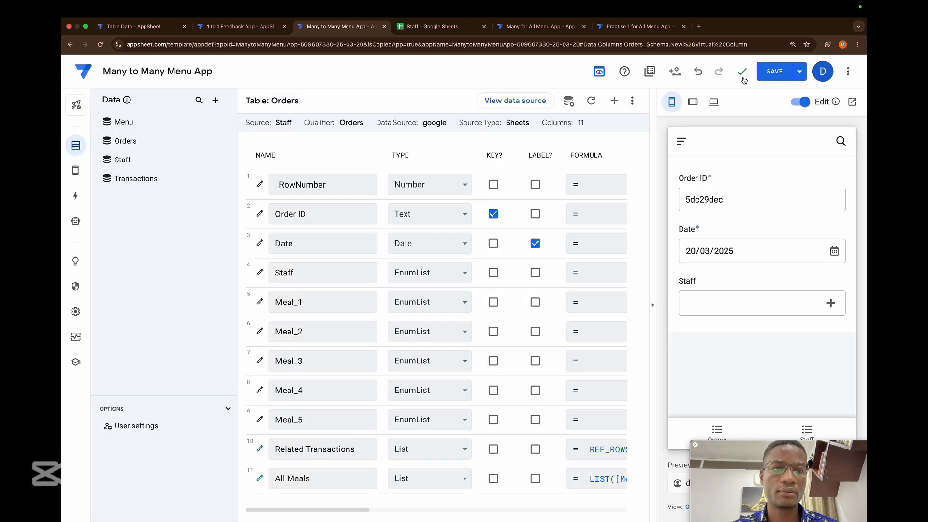
- Save the app, then hide the All Meals column of the Orders table from the app's views
click(776, 72)
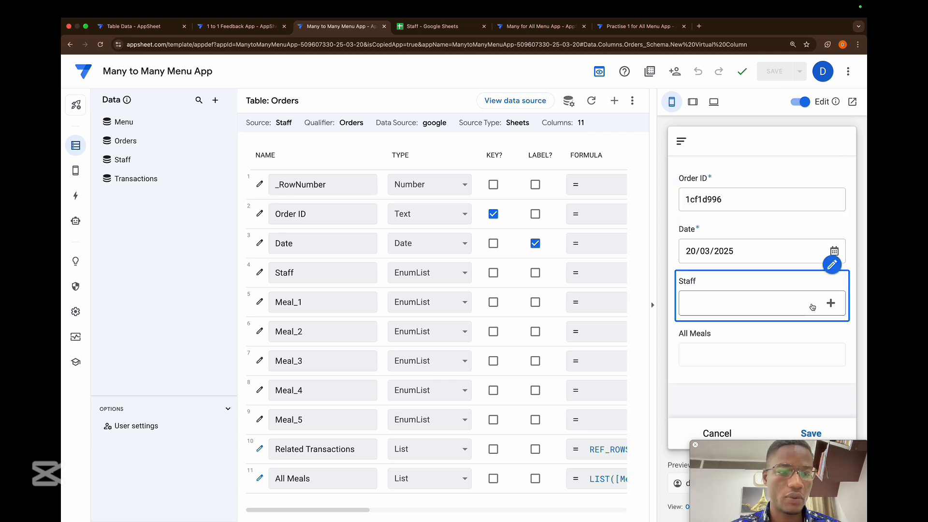
scroll(452, 447, right, 5)
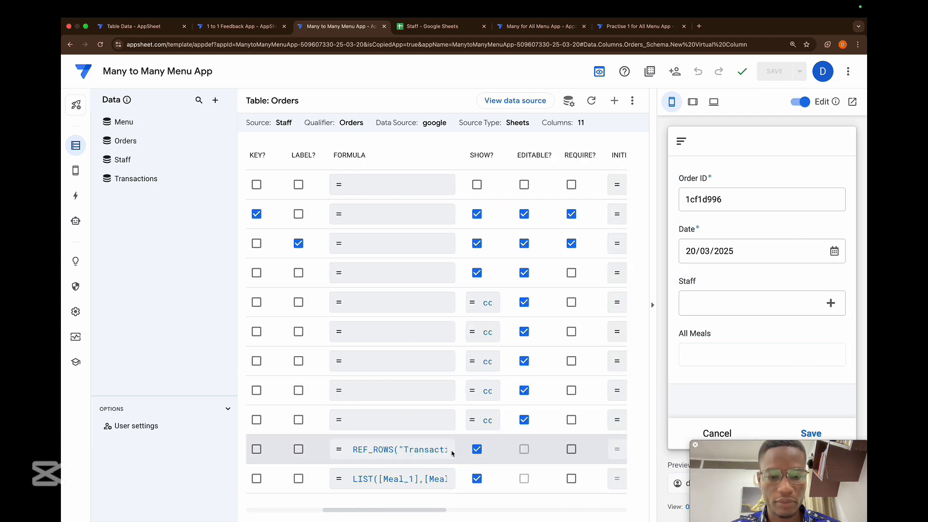
click(453, 479)
scroll(520, 425, left, 5)
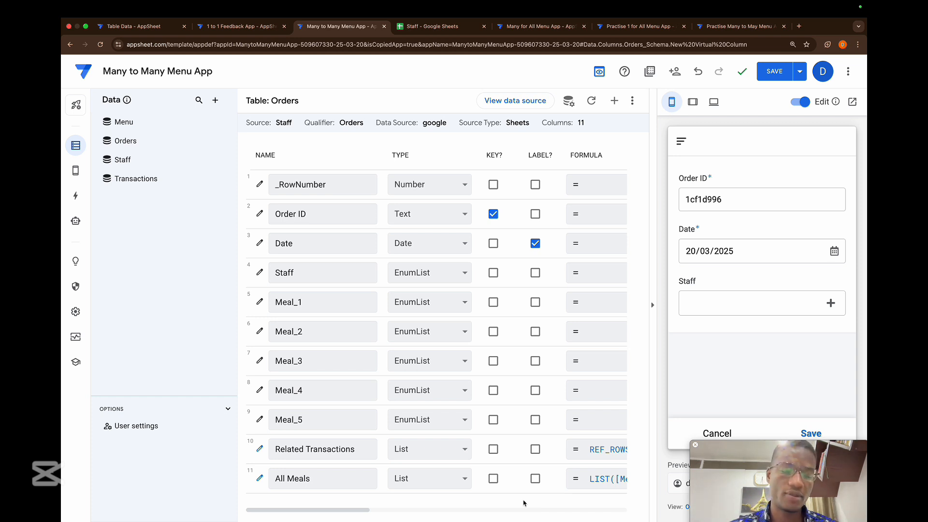
- Add a virtual column named Total Rows to the Orders table
click(614, 101)
click(489, 161)
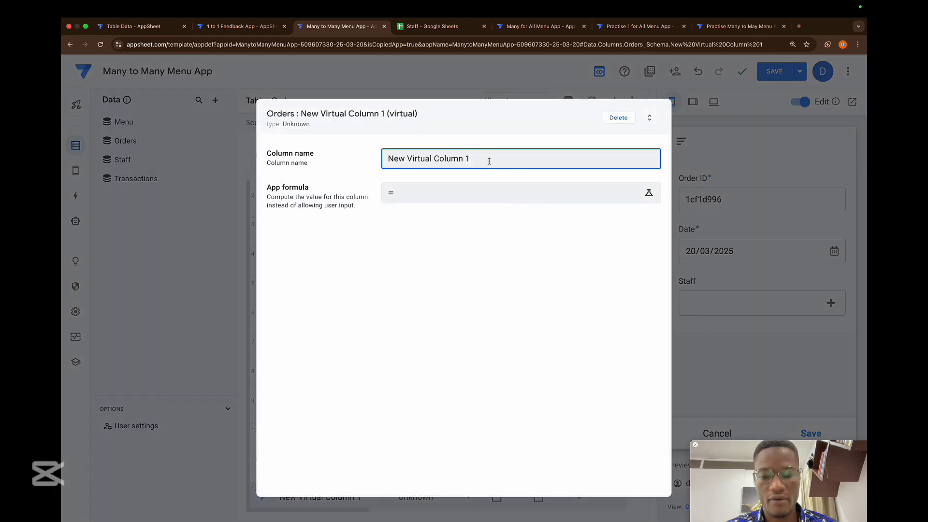
key(super+a)
key(BackSpace)
text(Tot)
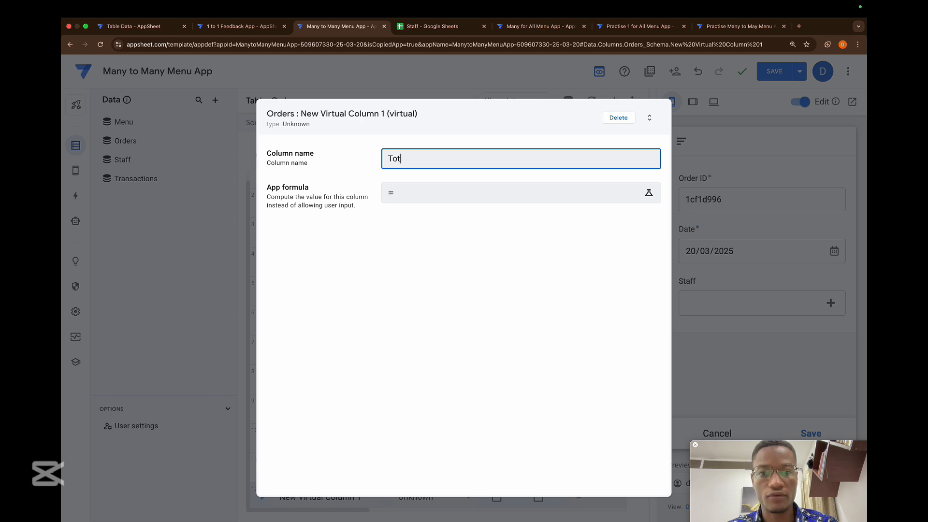
text(al Rows)
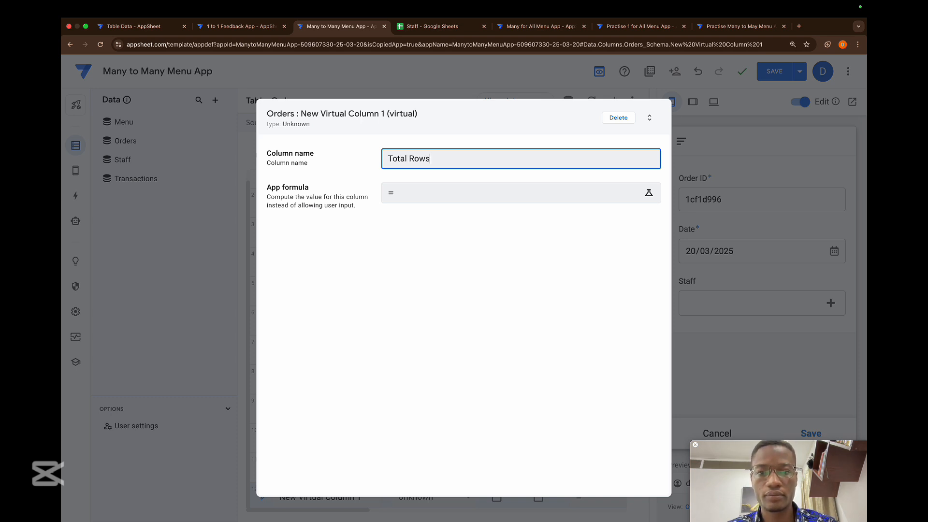
- Set the Total Rows app formula to count([All Meals]) and close the column definition
click(481, 192)
text(count()
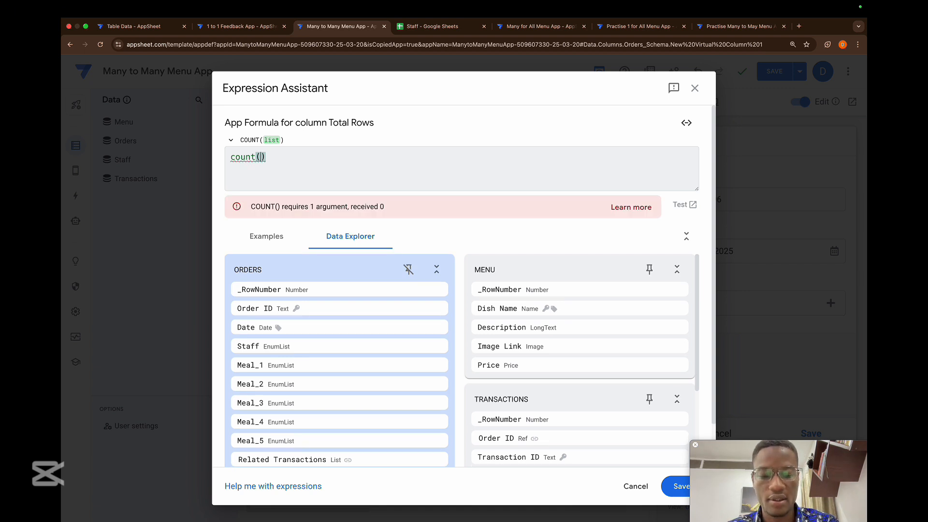
text([all)
key(Return)
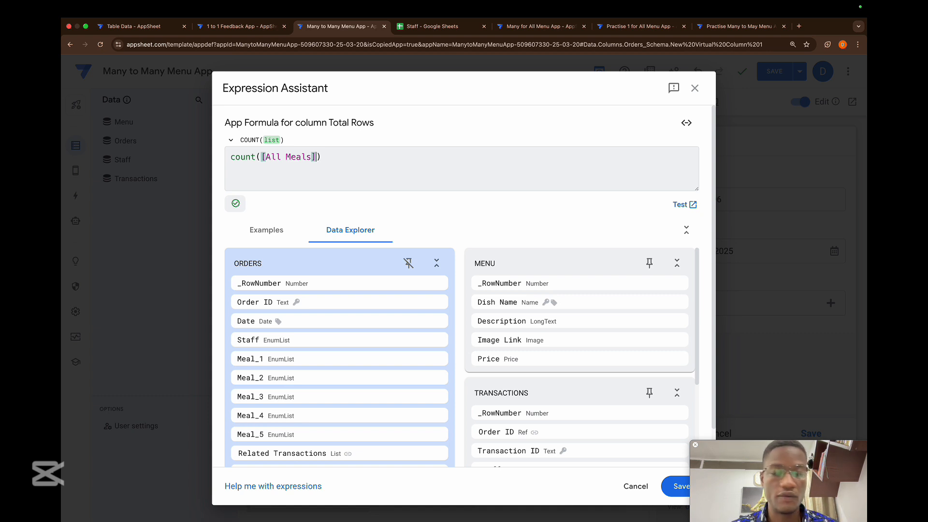
click(673, 486)
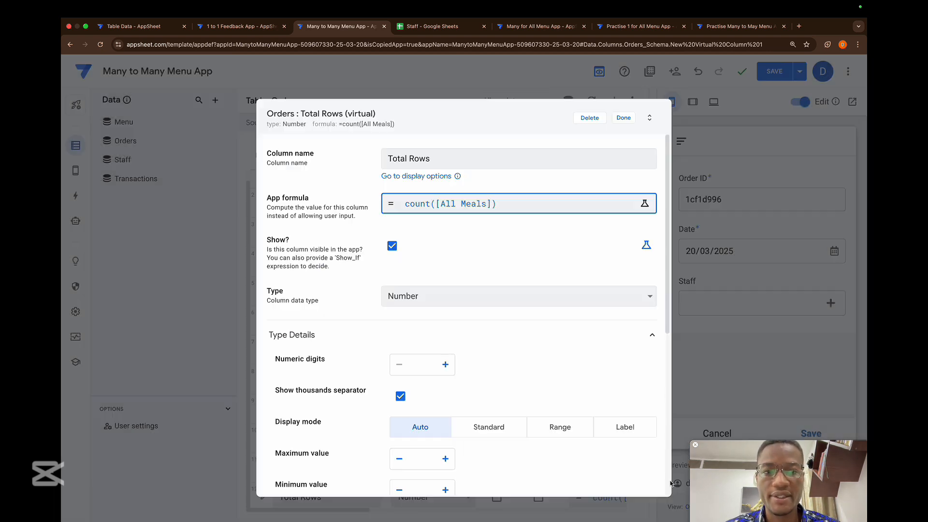
click(623, 119)
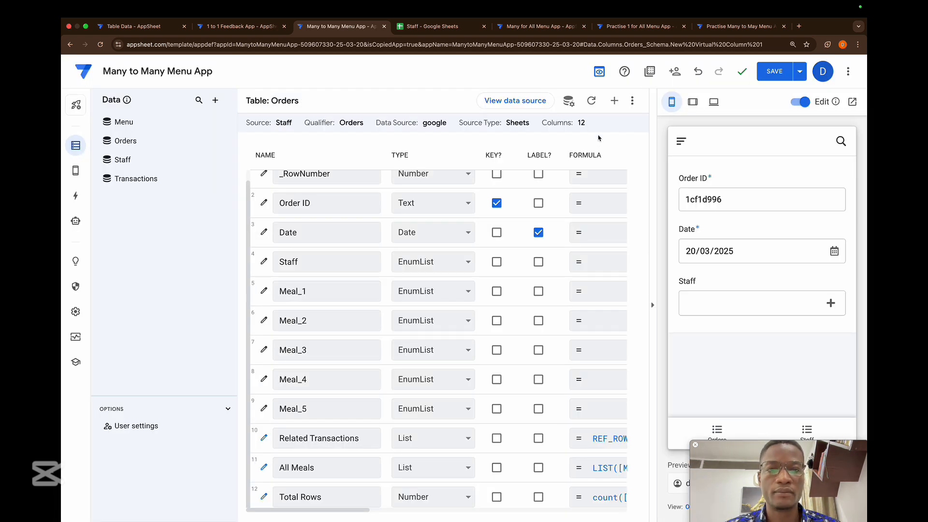
- Add another virtual column to the Orders table and name it Yet to create
click(615, 100)
click(481, 158)
triple_click(482, 160)
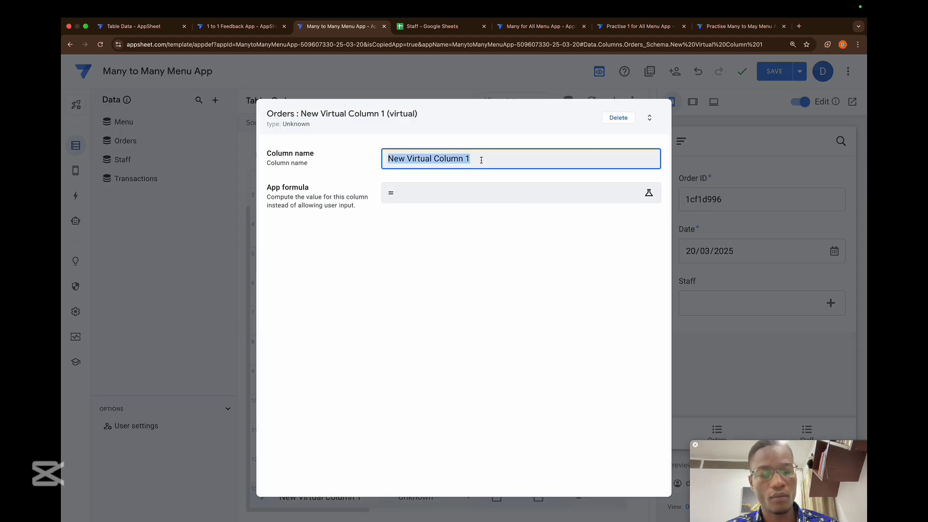
key(BackSpace)
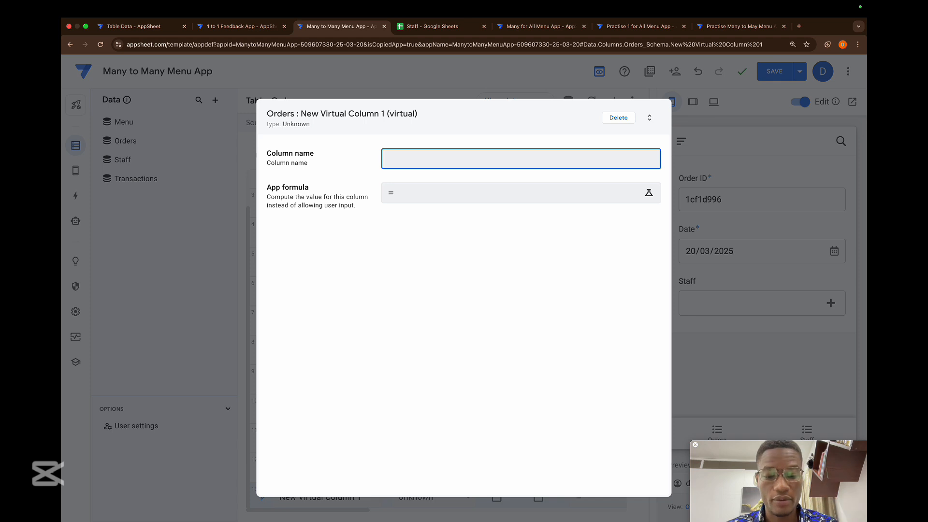
text(Yest )
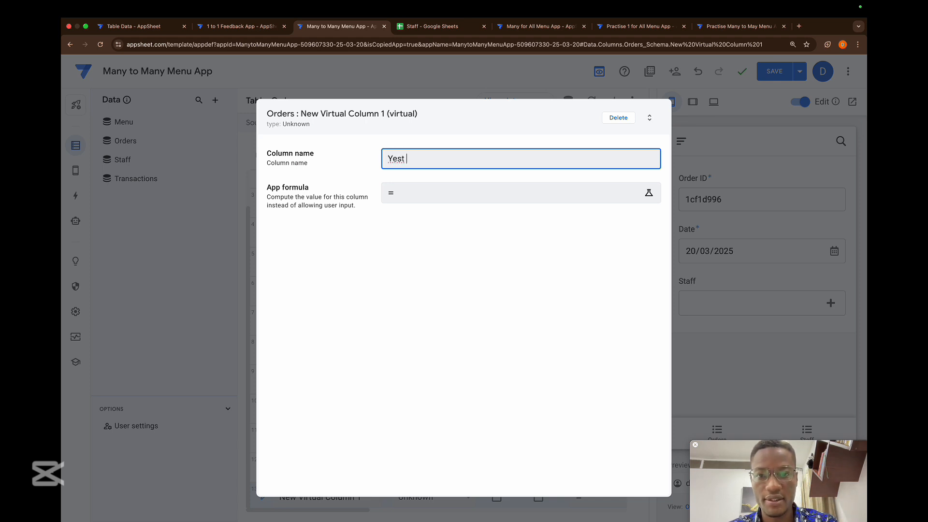
text(to c)
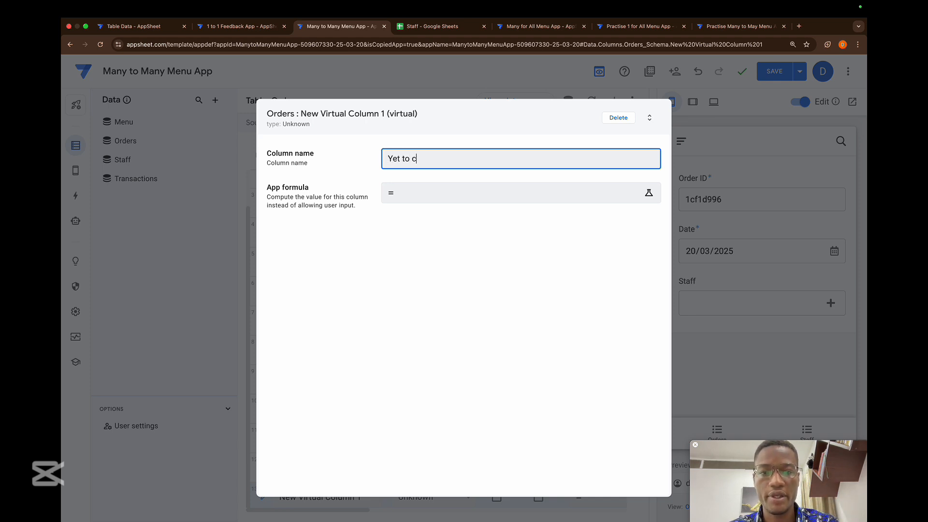
text(reate)
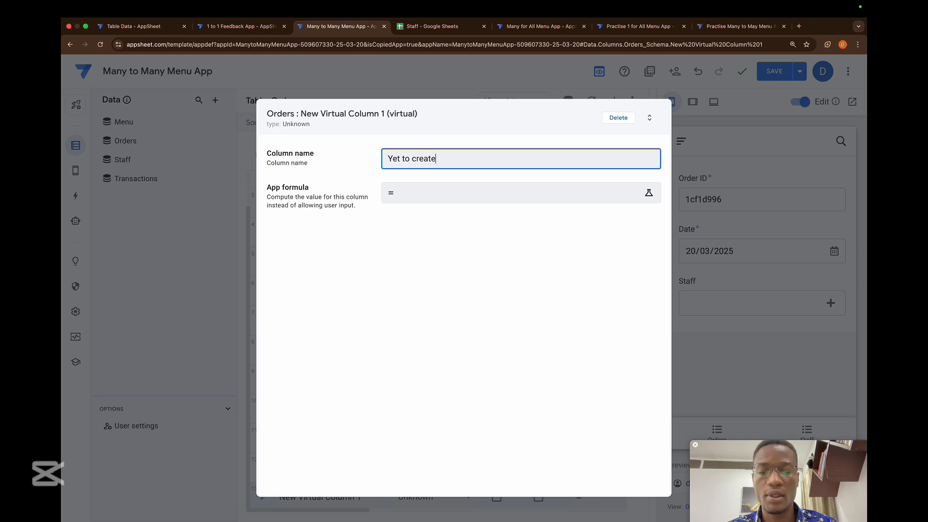
- Set the Yet to create app formula to [Total Rows]-COUNT([Related Transactions][Order ID])
click(465, 193)
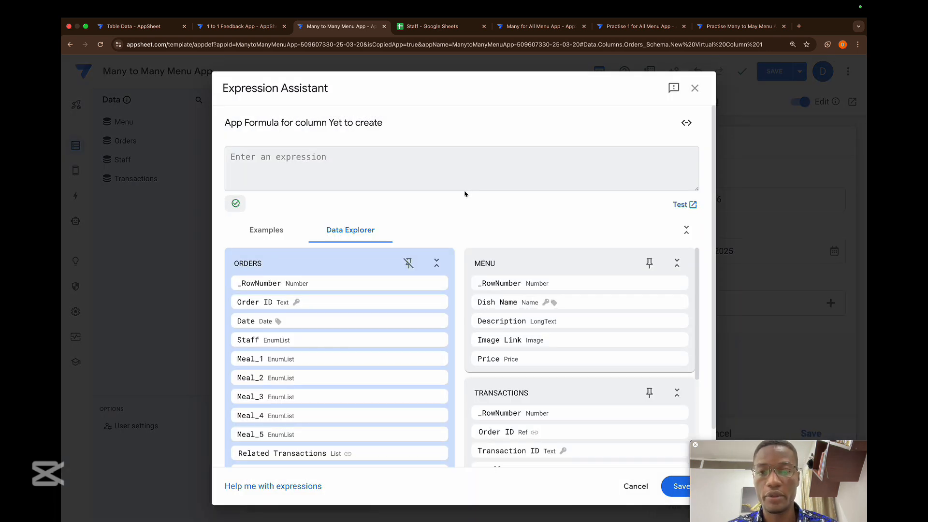
text([to)
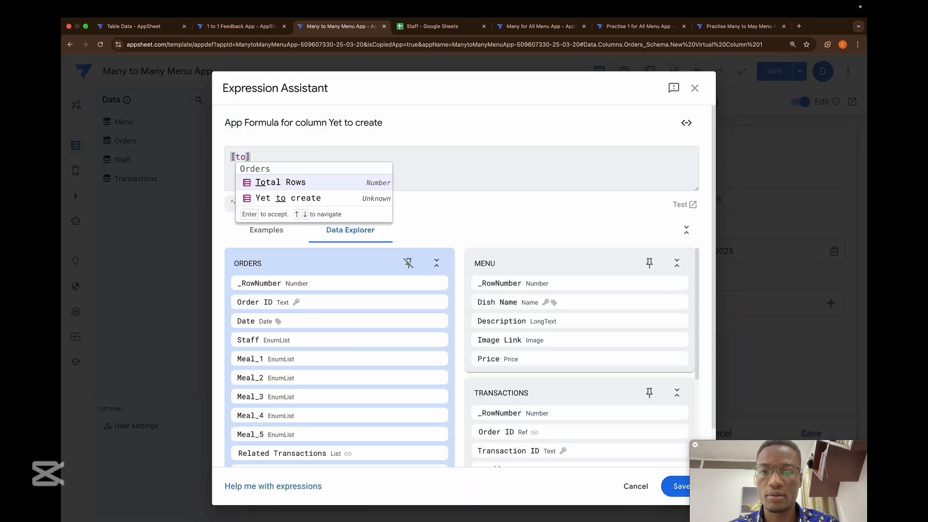
key(Return)
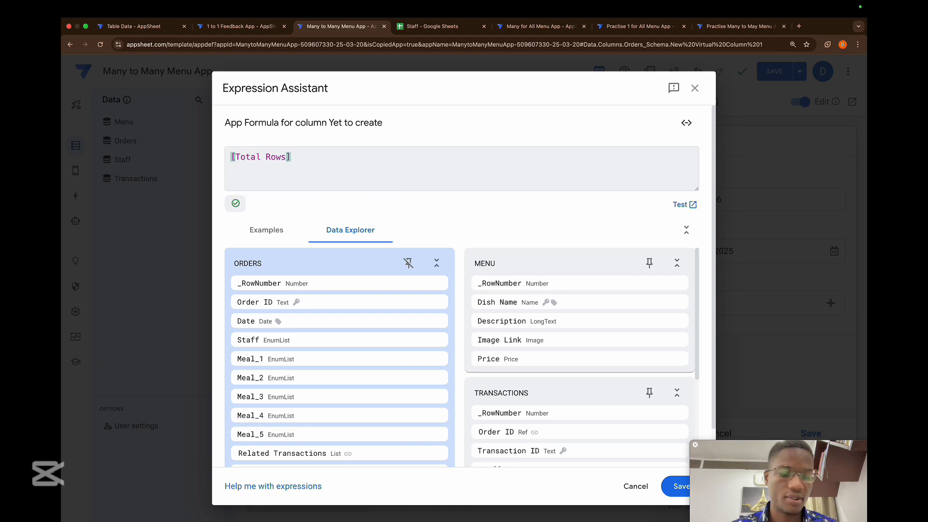
text(-count)
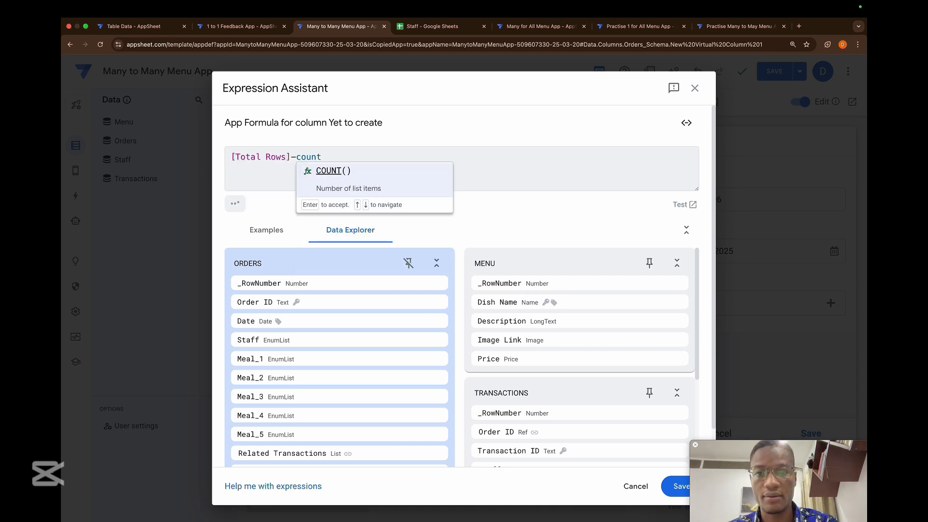
key(Return)
text([re)
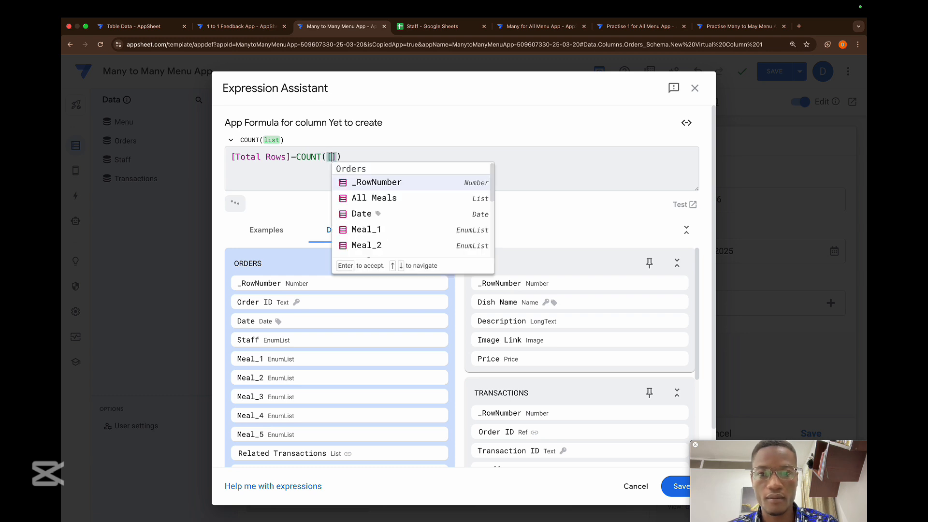
key(Return)
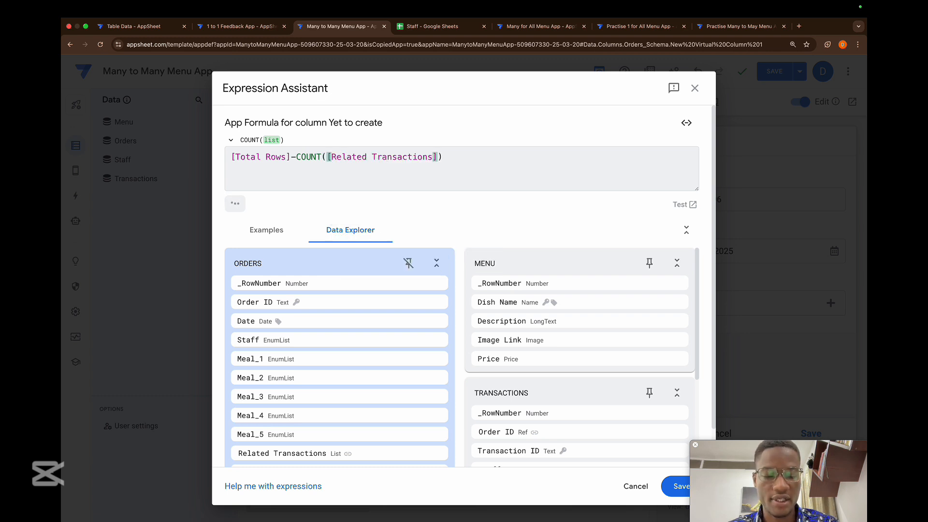
text([)
key(Down)
key(Down)
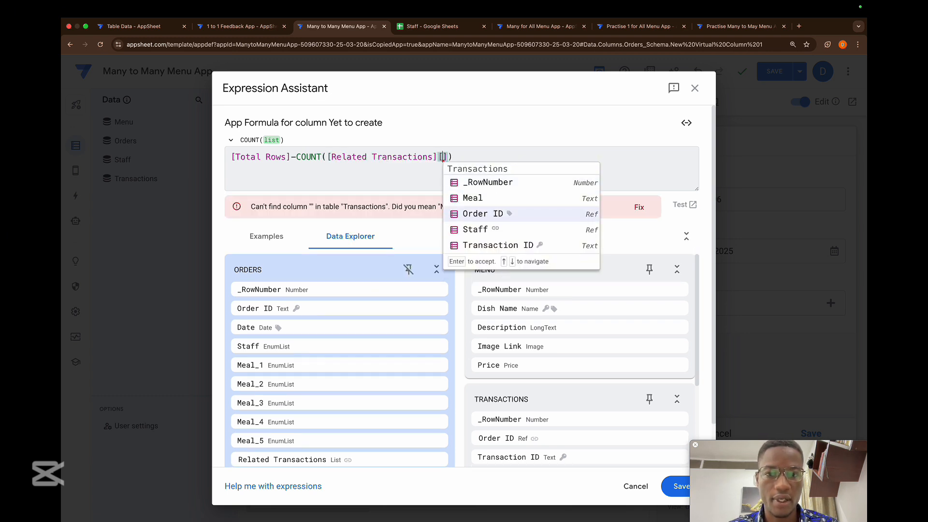
key(Return)
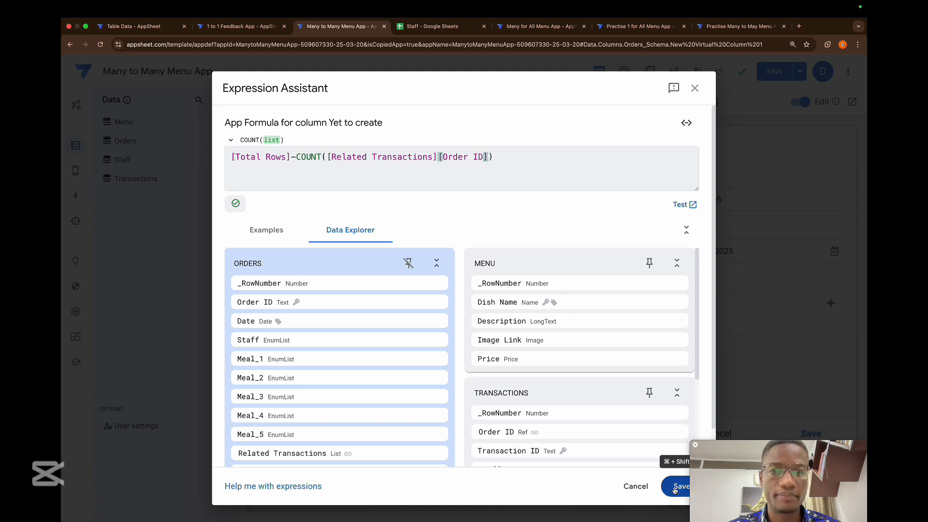
click(675, 488)
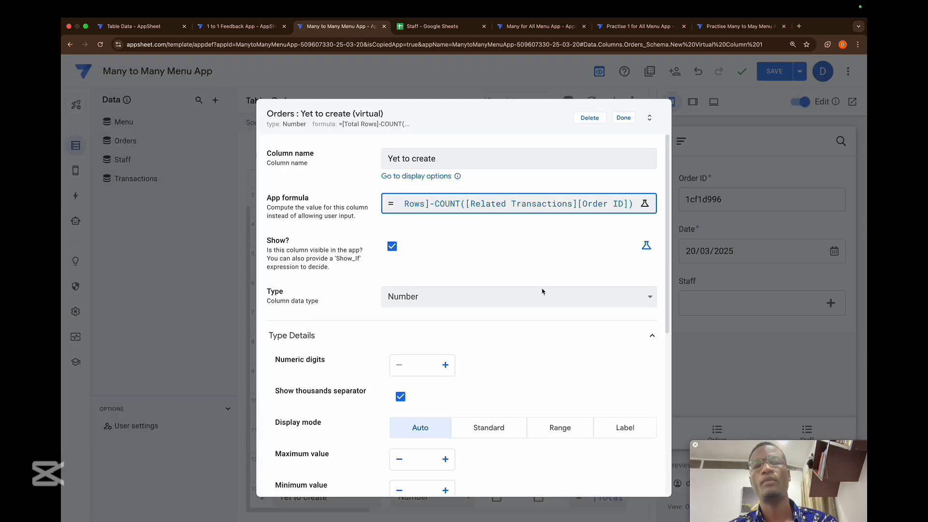
- Close the Yet to create column definition and create a new action for the Orders table
click(622, 119)
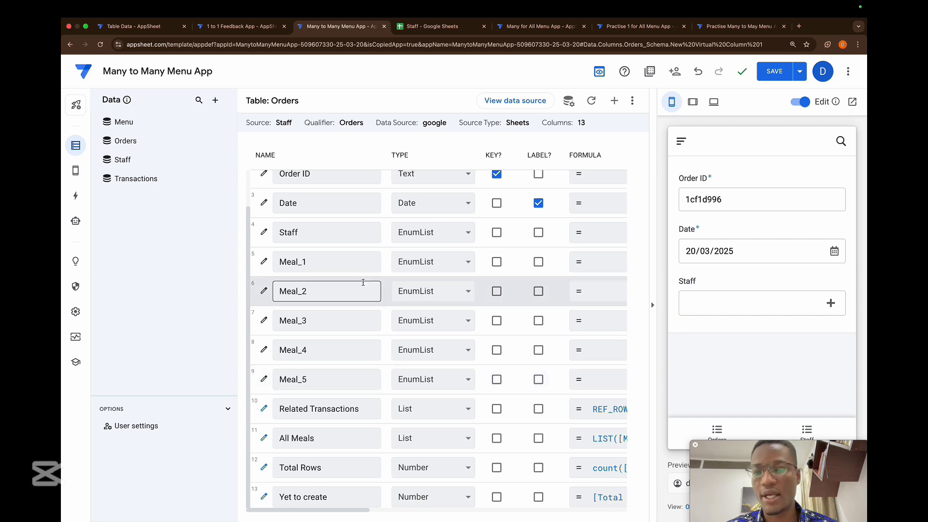
click(73, 196)
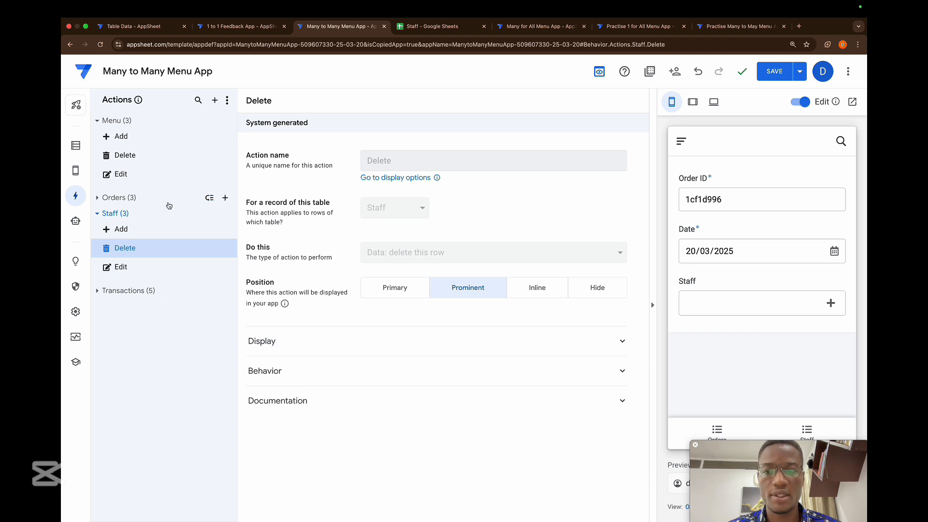
click(226, 198)
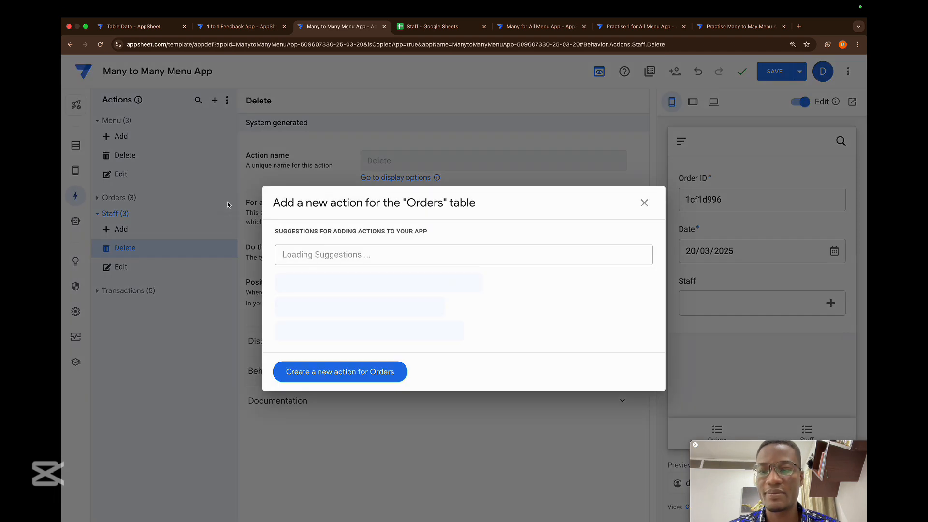
click(347, 380)
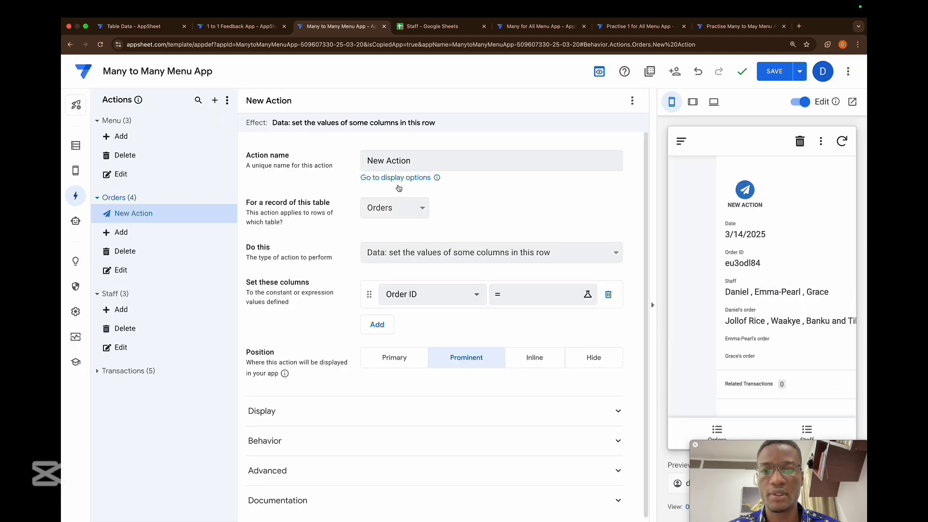
- Name the new Orders action Create new rows
triple_click(411, 161)
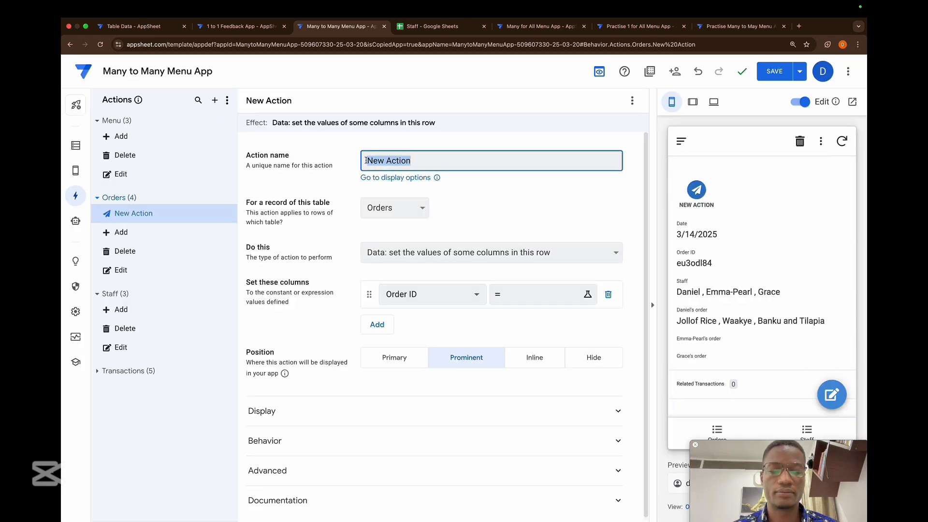
key(BackSpace)
text(Crate)
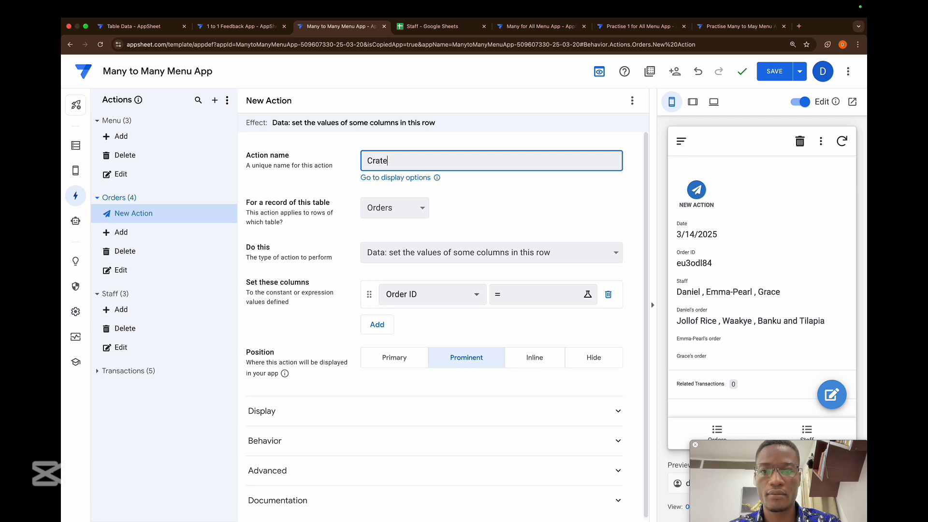
text(ate )
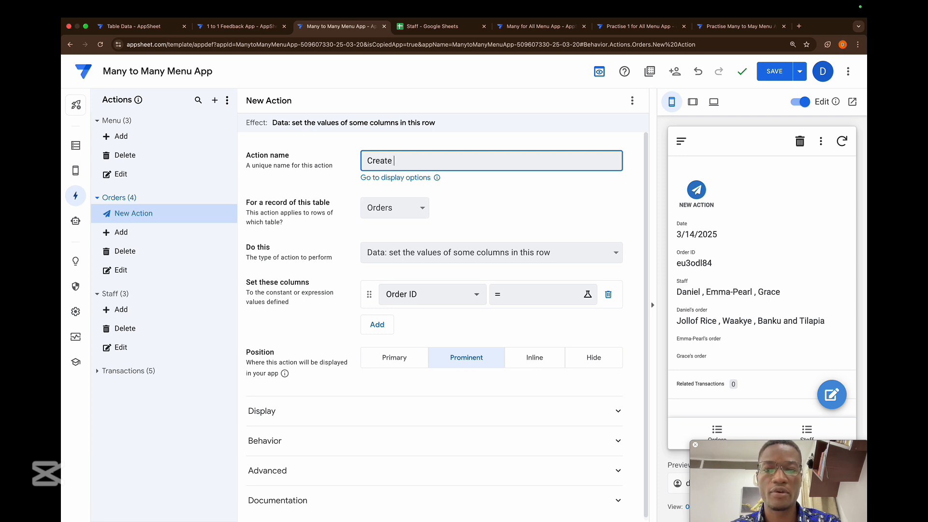
text(new rows)
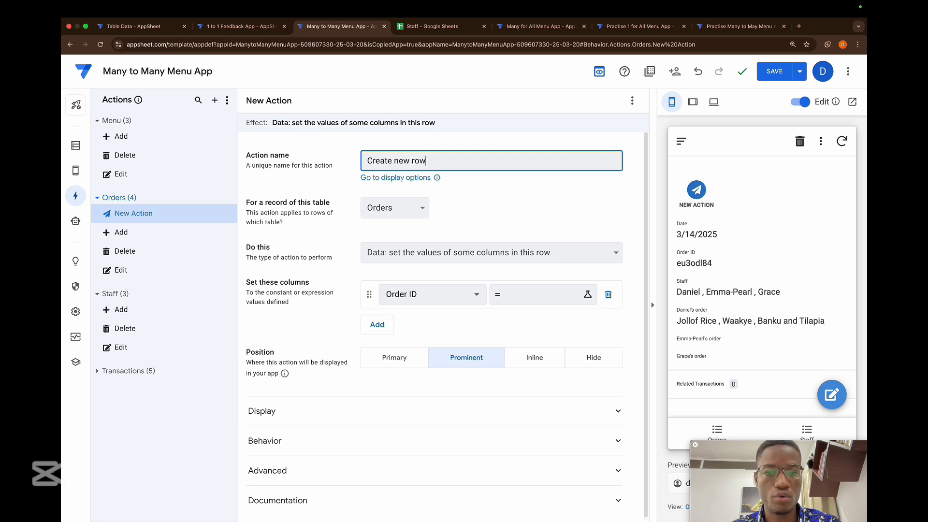
click(487, 201)
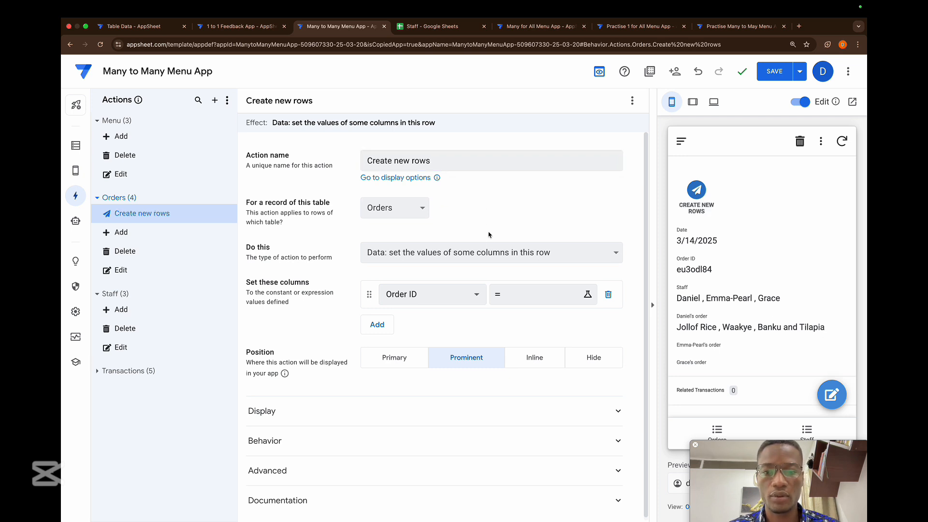
- Make the action add a new row to another table using values from this row, with Transactions as the target table
click(490, 251)
key(Up)
key(Up)
key(Up)
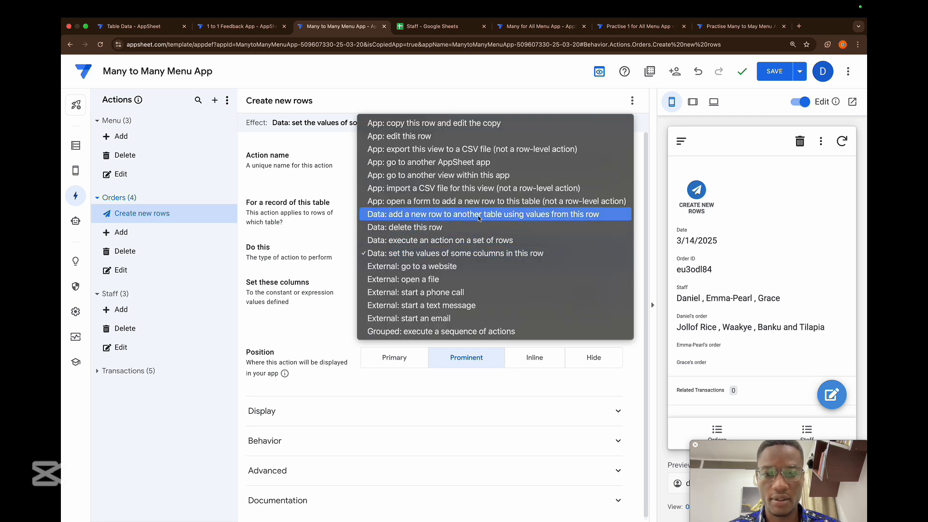
key(Return)
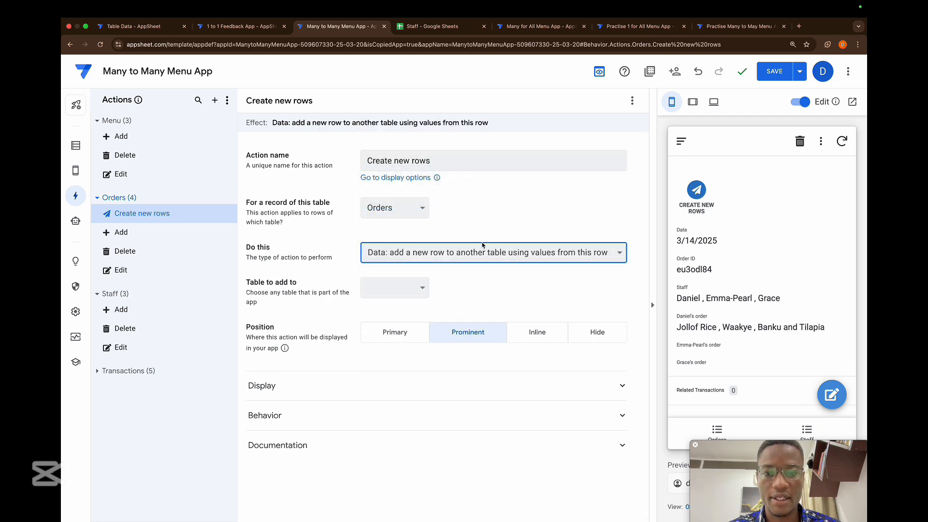
click(422, 289)
click(392, 336)
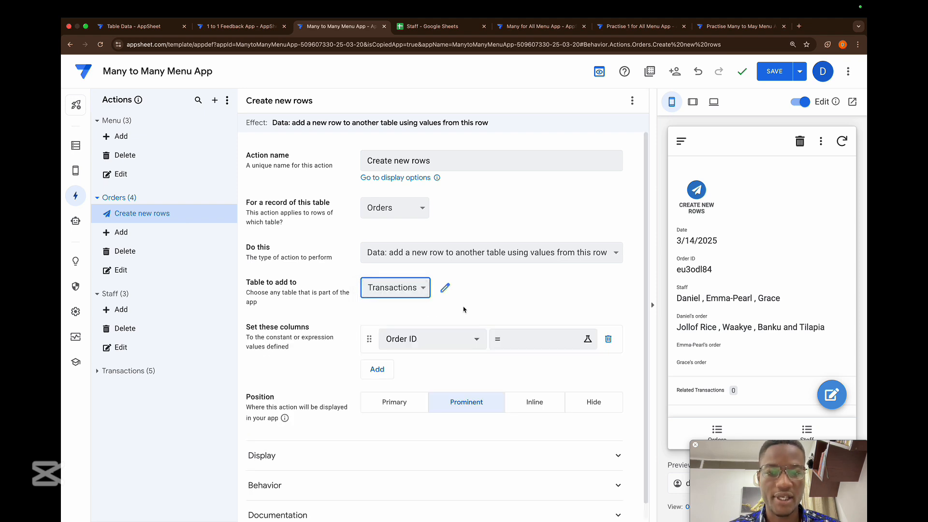
- Set the action's Order ID column value to [Order ID] and save the expression
scroll(447, 304, down, 1)
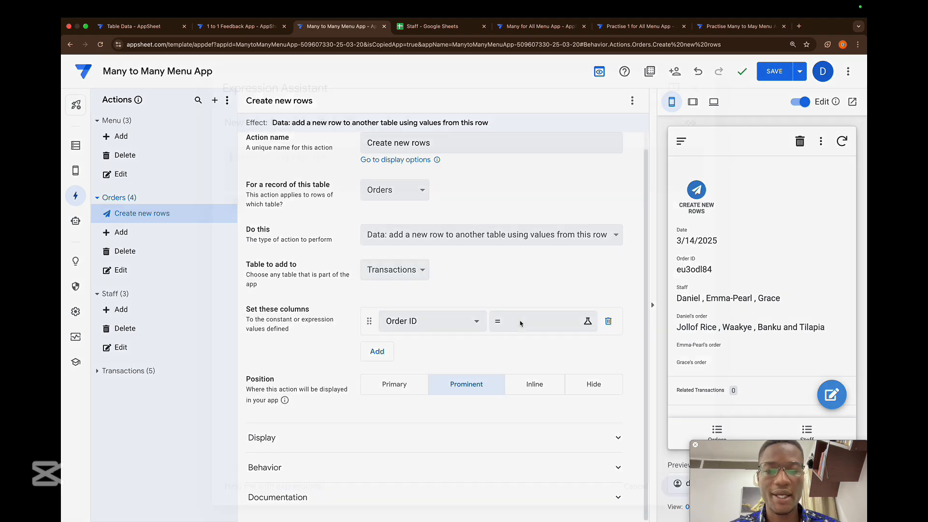
click(517, 321)
text([Order ID)
key(Return)
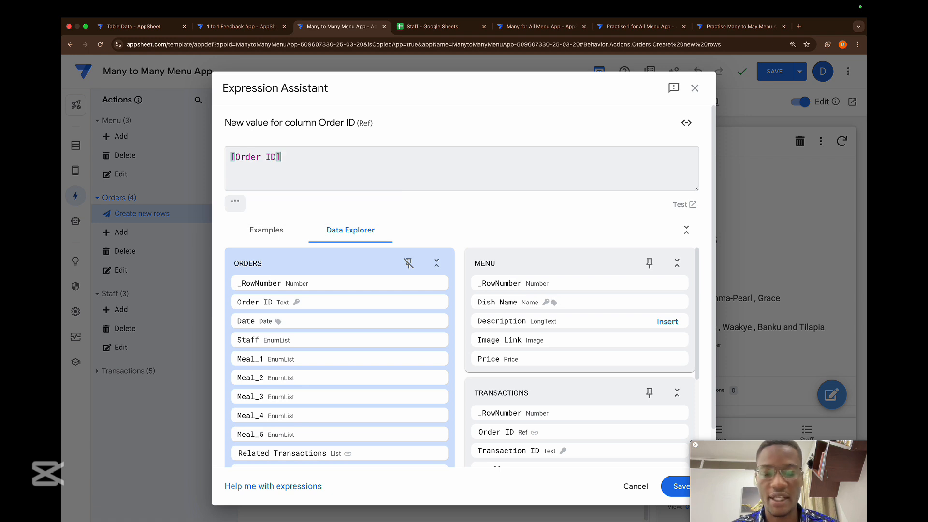
click(679, 487)
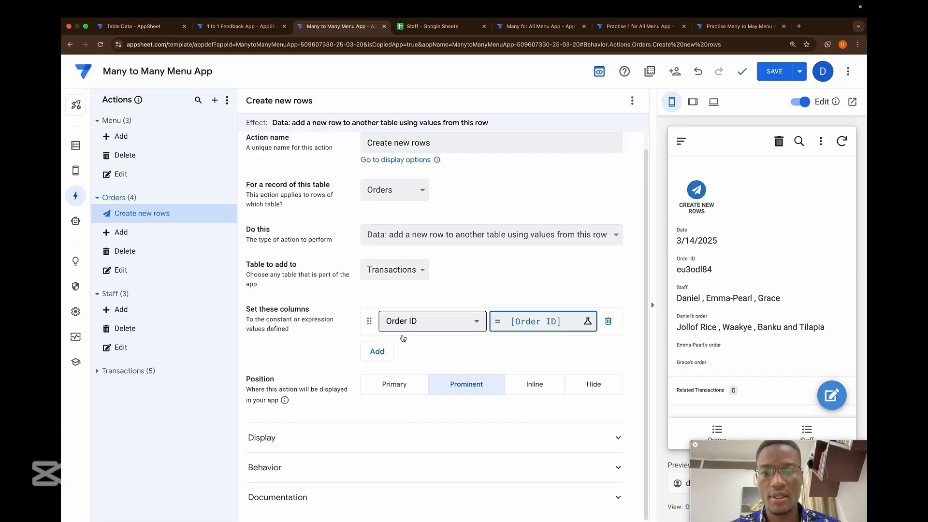
- Add a Transaction ID column assignment to the action and begin its expression with [Order ID]&"-"&
click(377, 352)
click(420, 350)
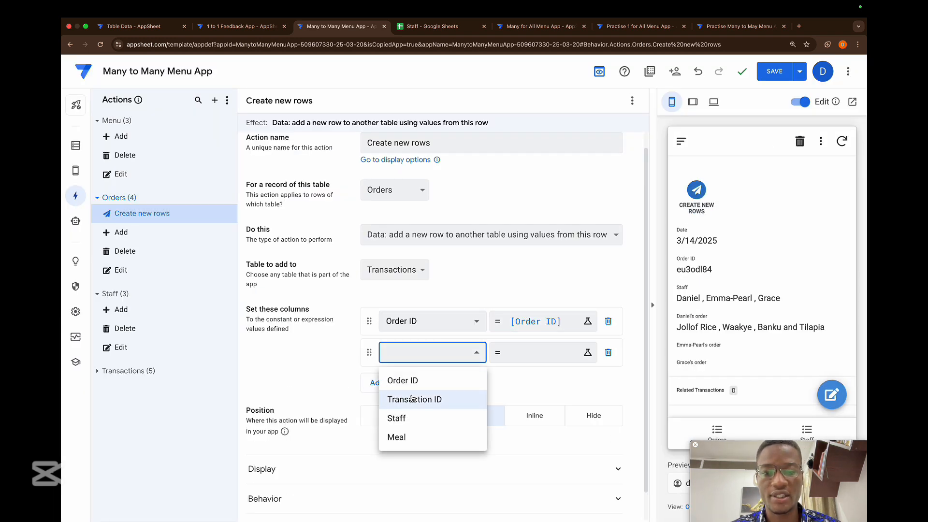
click(411, 394)
click(514, 357)
text([or)
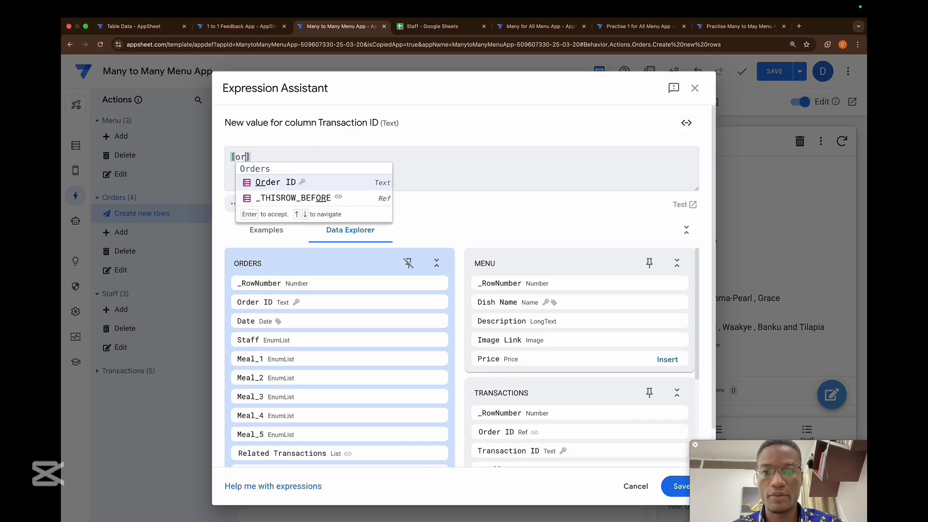
key(Return)
text(&)
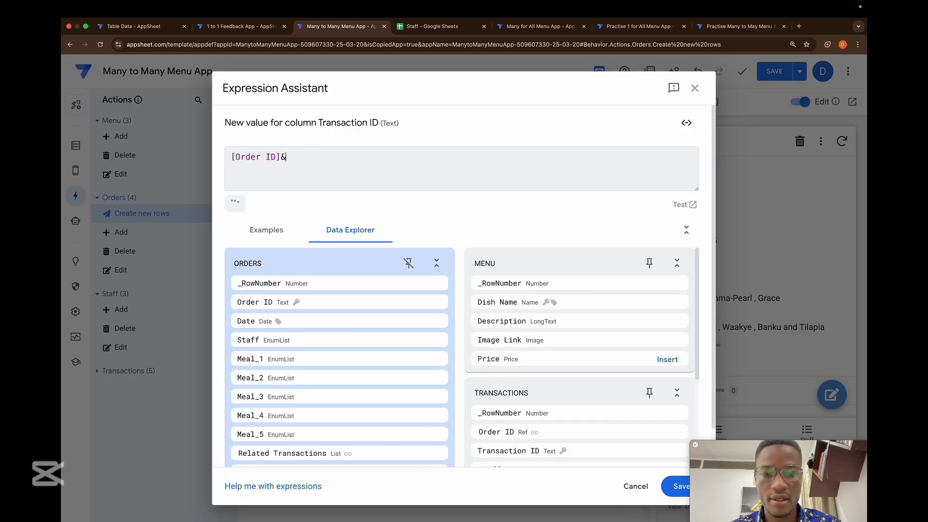
text("-")
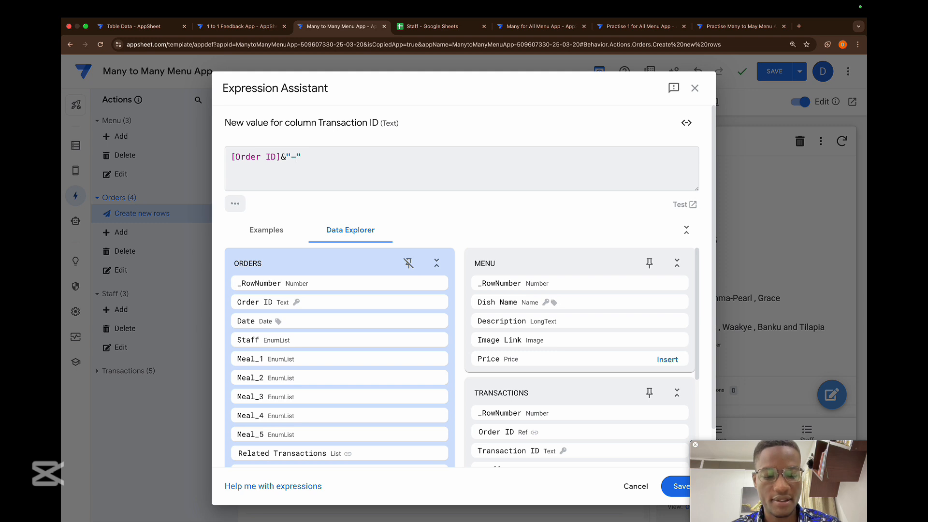
text(&)
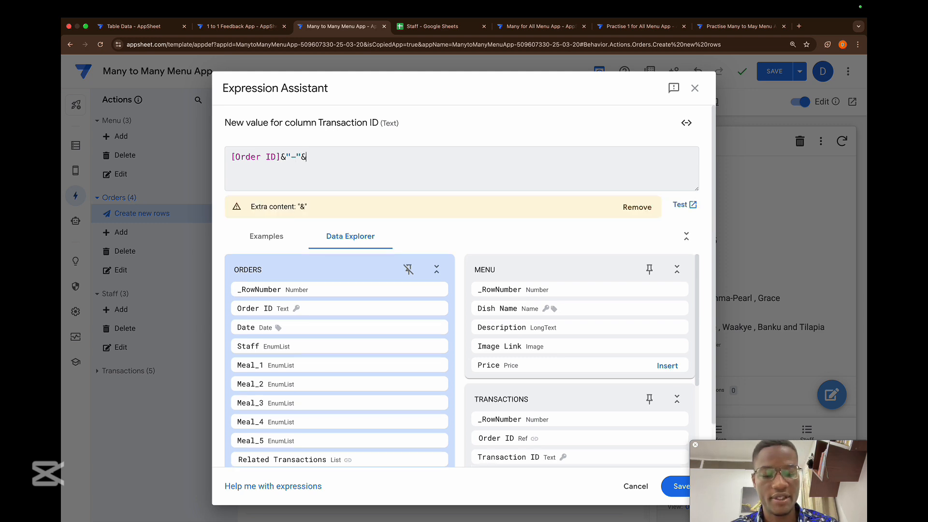
- Append COUNT([Related Transactions][Order ID]) to the Transaction ID expression
text(count)
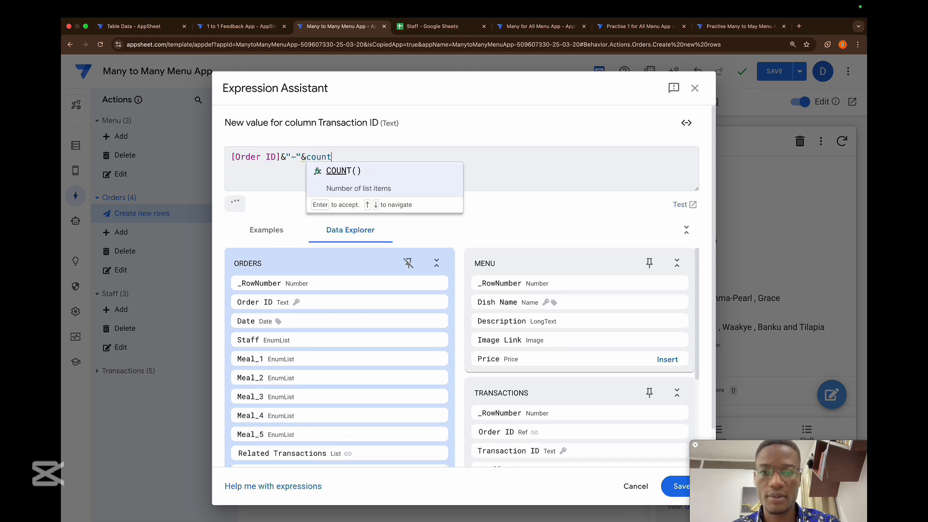
key(Return)
text([re)
key(Return)
text([)
key(Down)
key(Down)
key(Return)
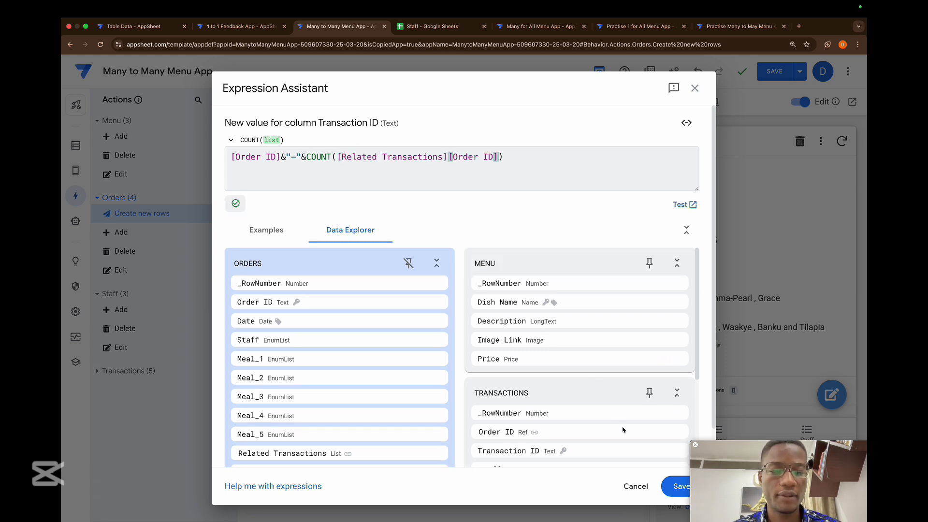
- Add 1 to the count in the Transaction ID expression, enclose the sum in parentheses and save the expression
key(Right)
text(+1))
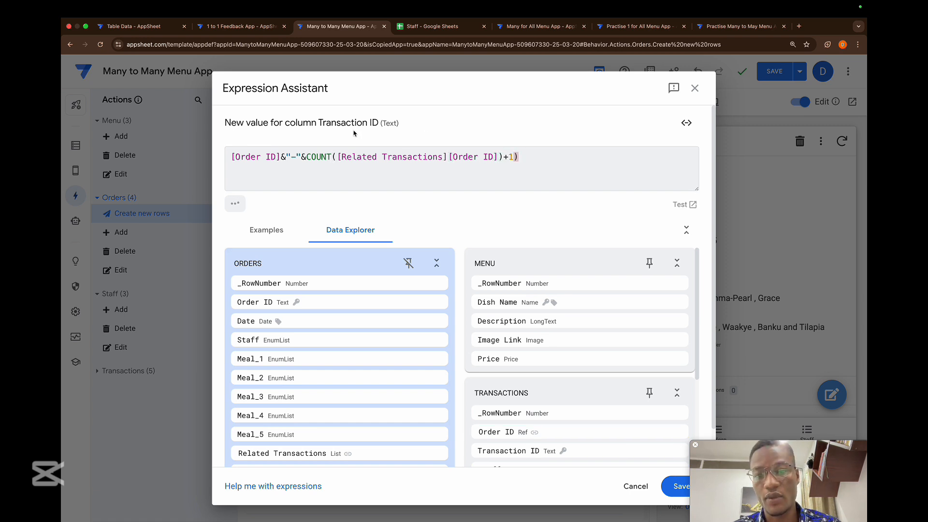
click(308, 156)
text(()
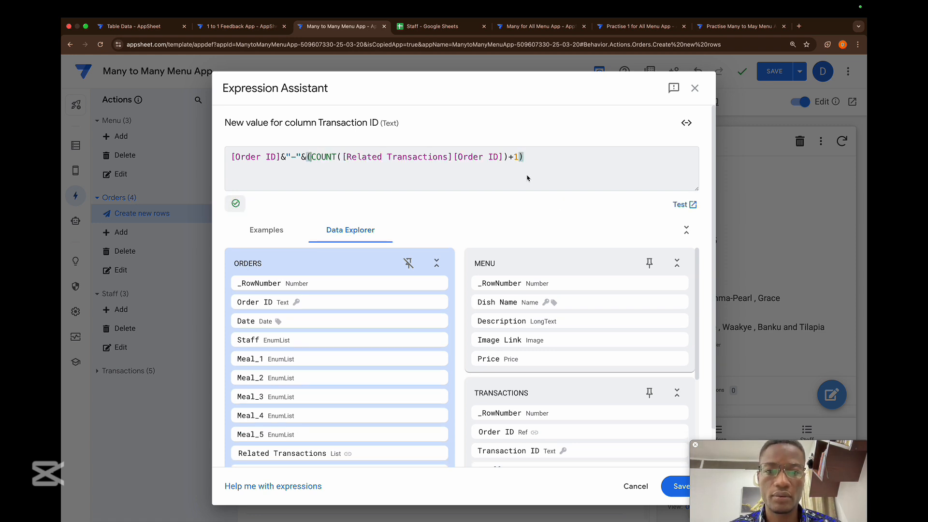
click(679, 486)
- Add a Meal column assignment to the action with the expression index([All Meals],COUNT([Related Transactions][Order ID])+1) and save it
click(377, 383)
click(418, 390)
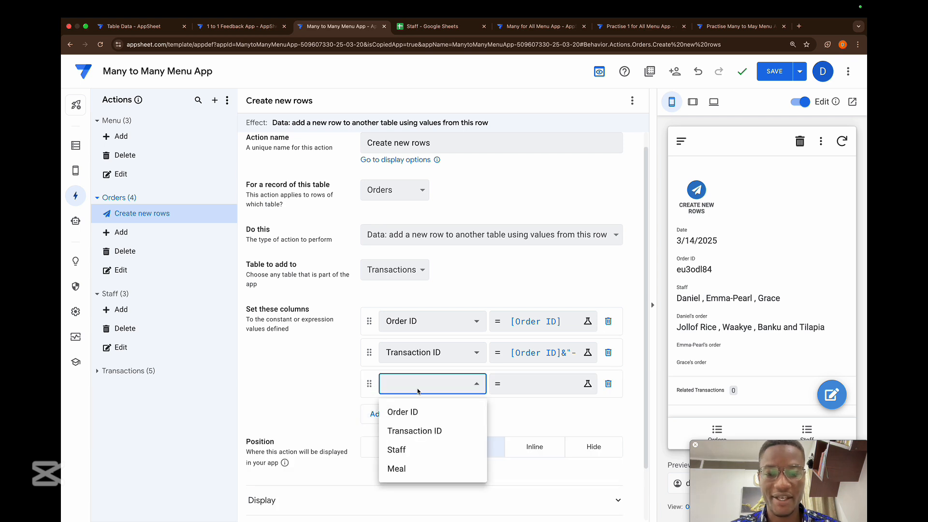
click(411, 469)
click(507, 381)
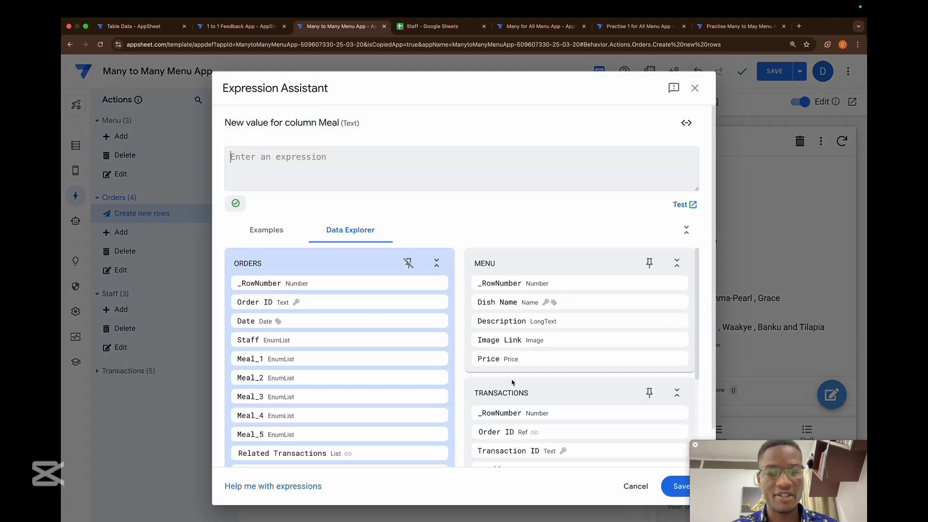
text(index()
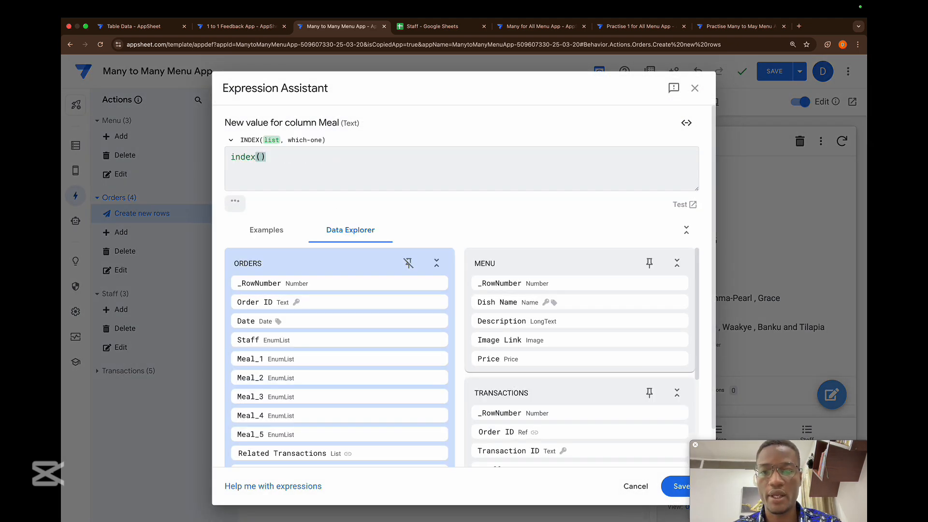
text([All Meals])
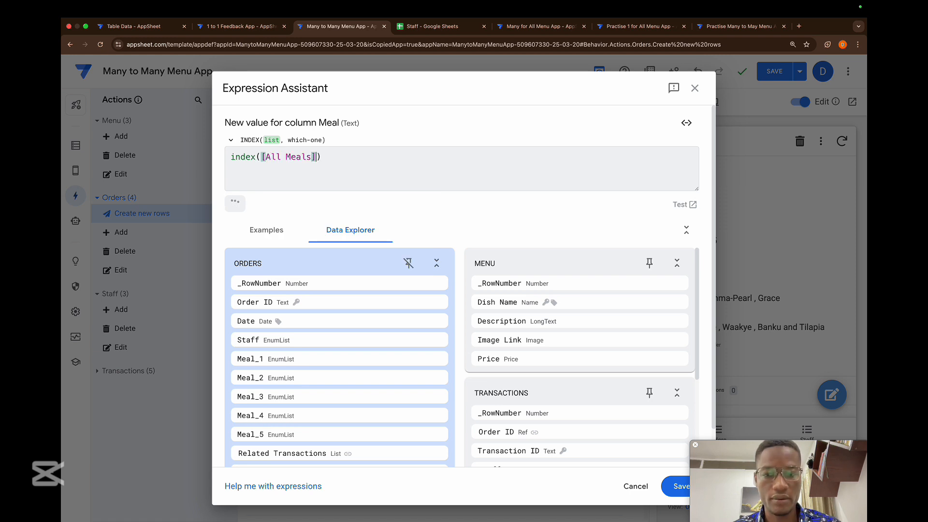
text(,COUNT()
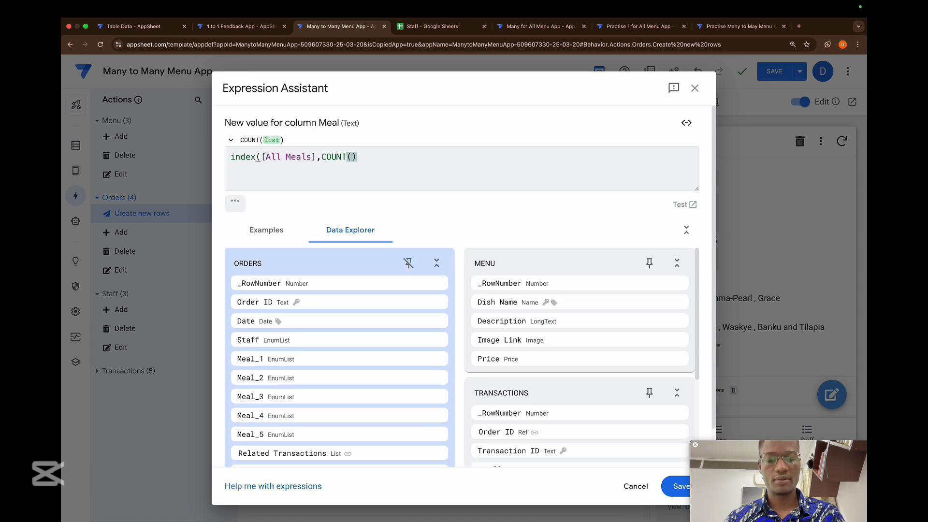
text([Related Transactions][)
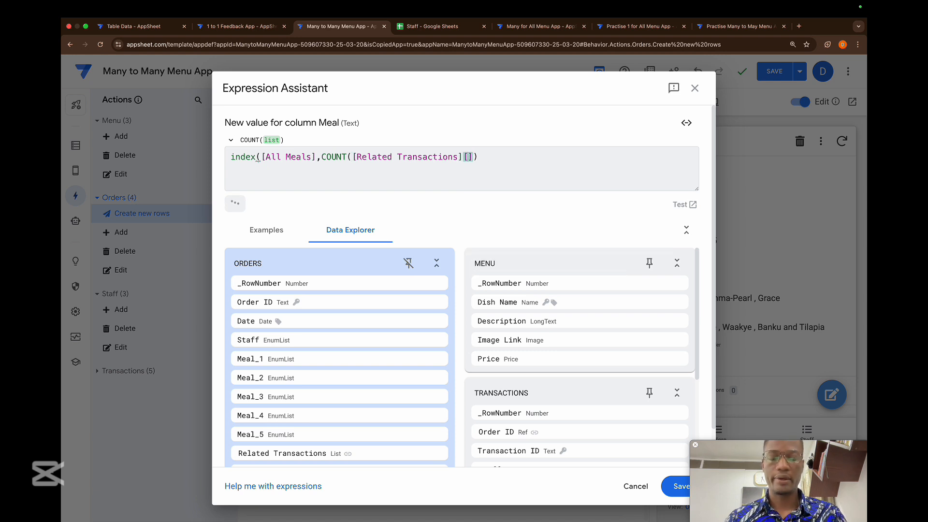
text(Order ID])
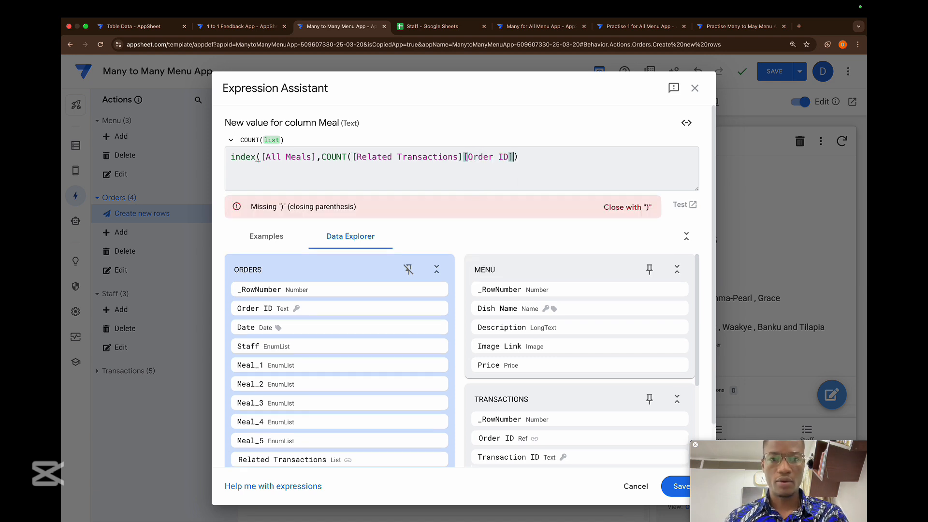
text()+1)
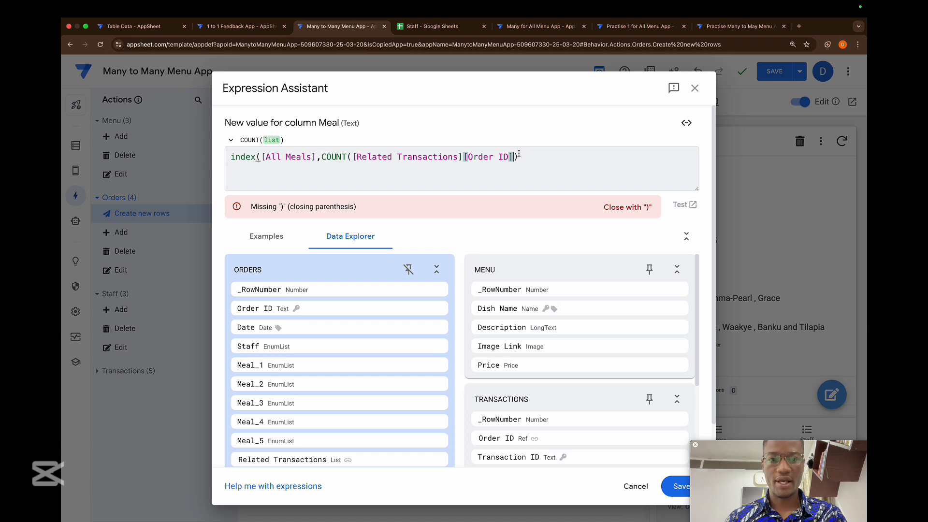
text())
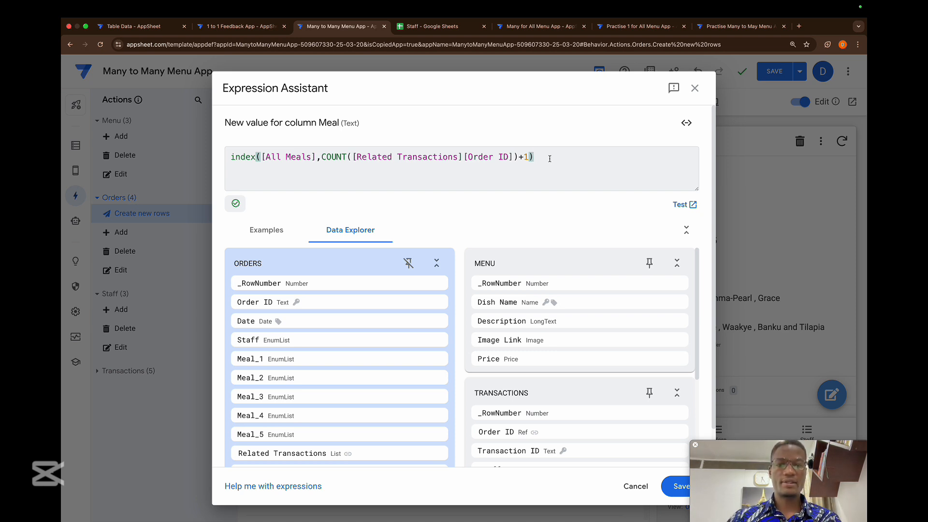
click(677, 486)
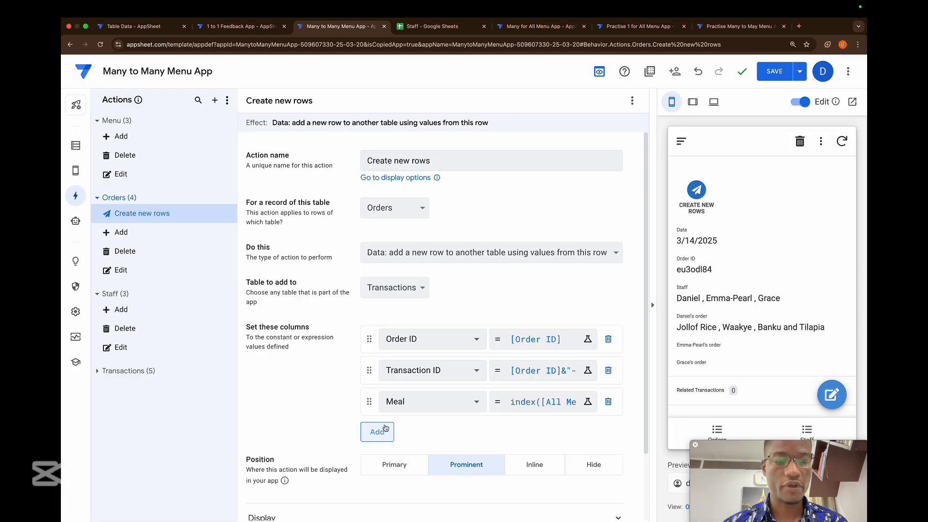
- Add another column assignment to the Create new rows action and choose Staff as its column
click(386, 428)
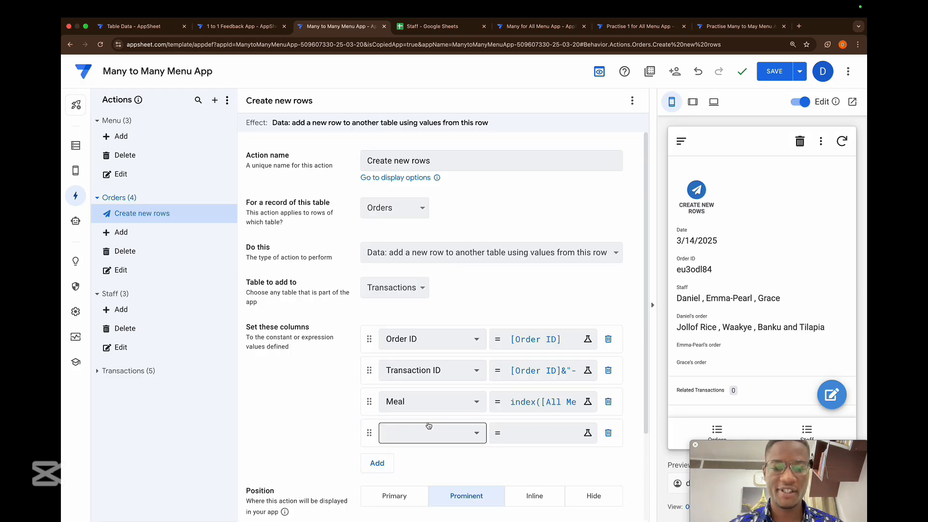
click(439, 431)
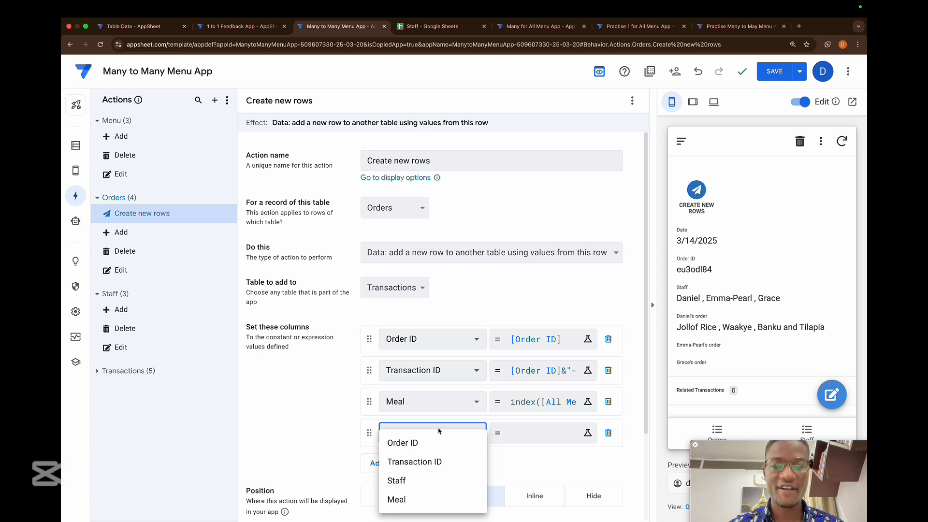
click(411, 483)
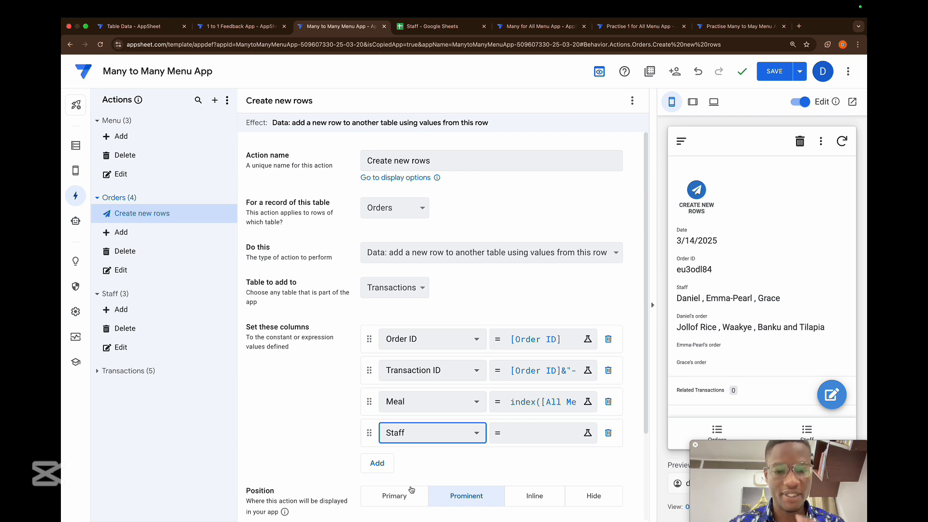
- Add a virtual column named "Last row per staff" to the Orders table
click(78, 146)
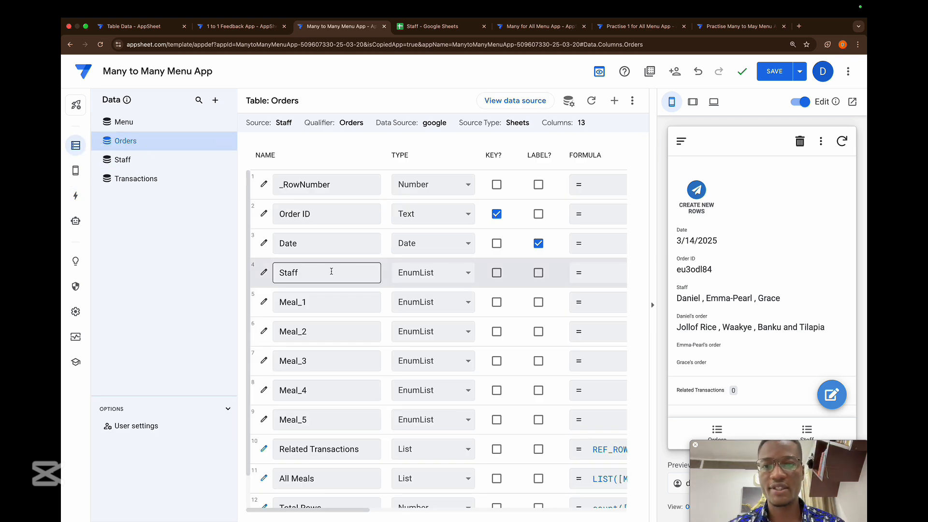
scroll(332, 272, down, 1)
click(614, 100)
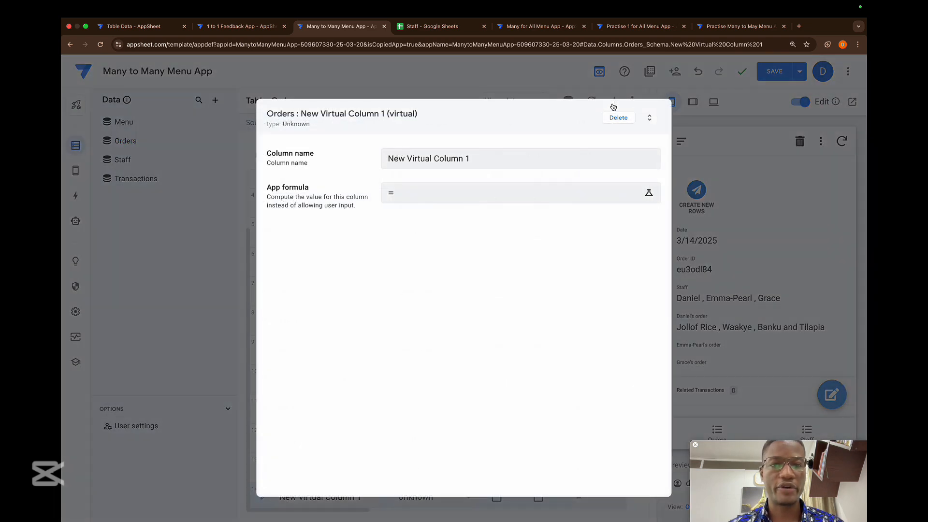
drag(481, 159, 379, 159)
key(BackSpace)
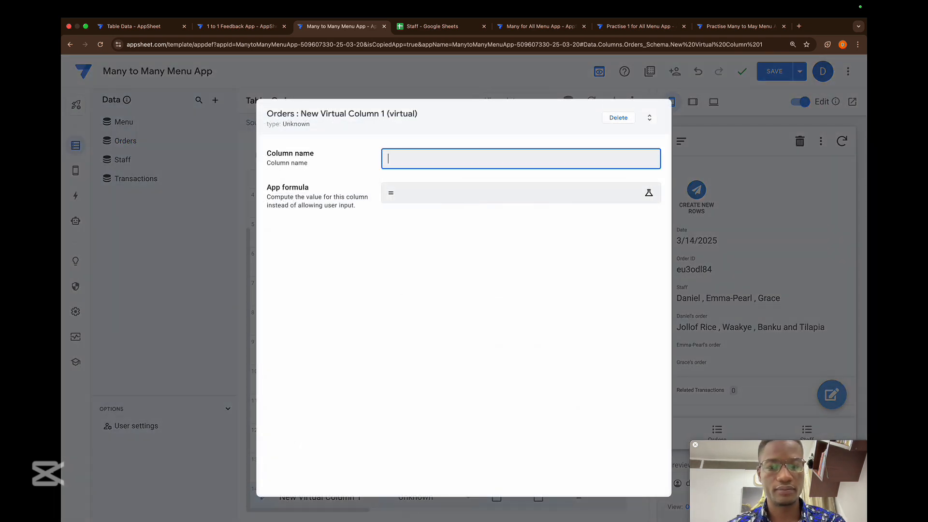
text(LAST)
key(BackSpace)
key(BackSpace)
key(BackSpace)
text(ast row)
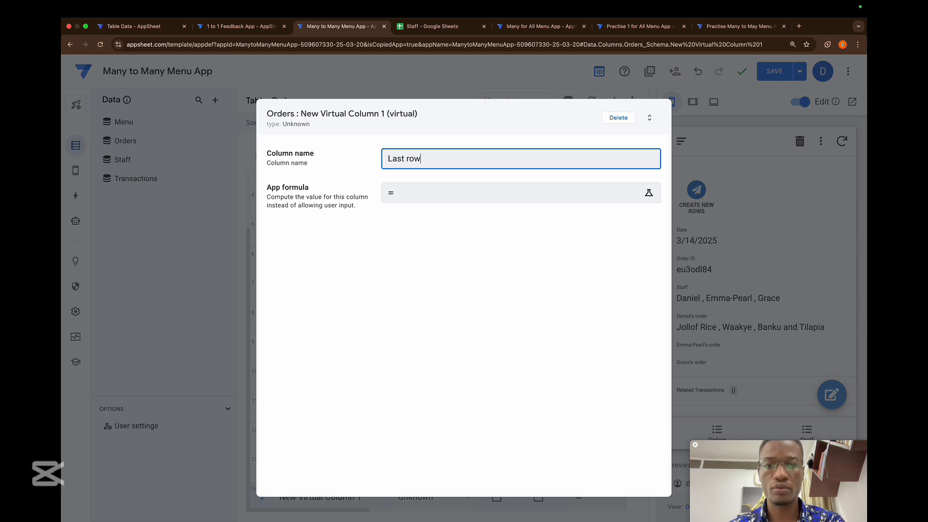
text( per staff)
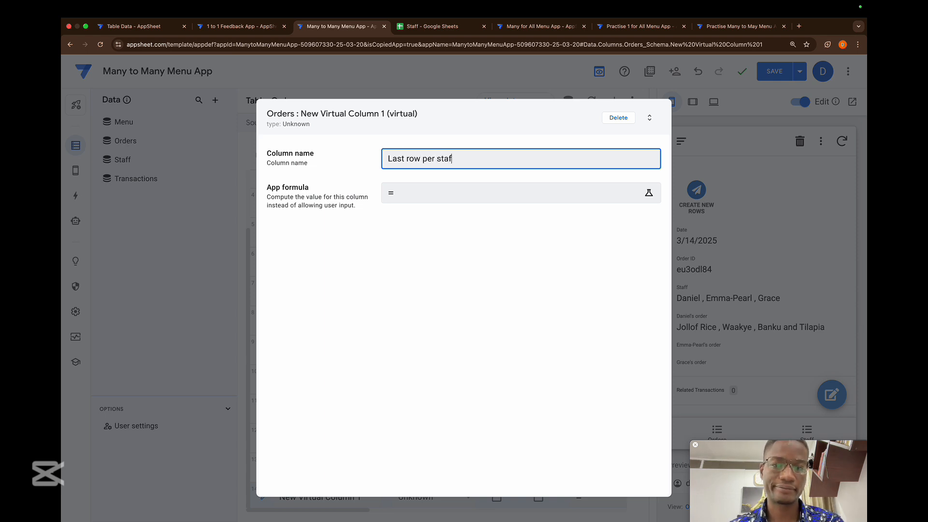
- Begin the Last row per staff app formula with a LIST containing COUNT([Meal_1])
click(422, 196)
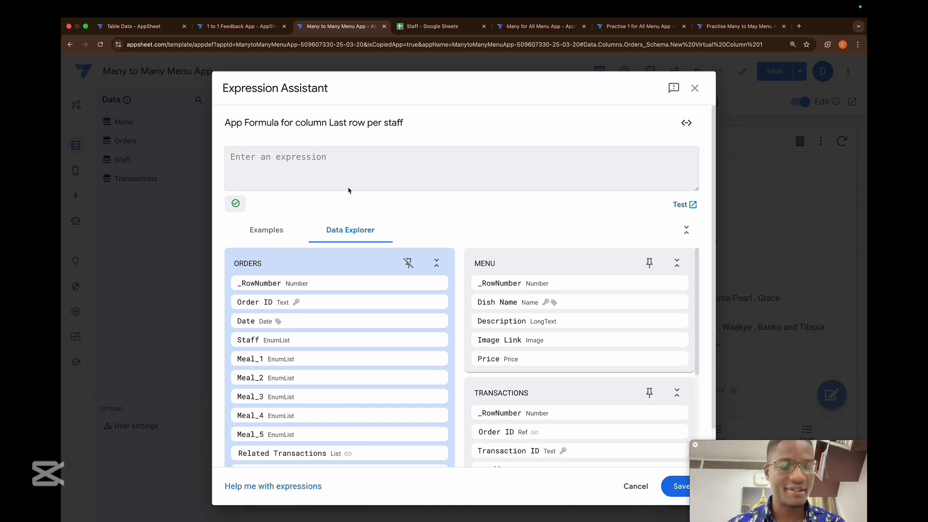
text(LIST)
key(Return)
text(COUNT)
key(Return)
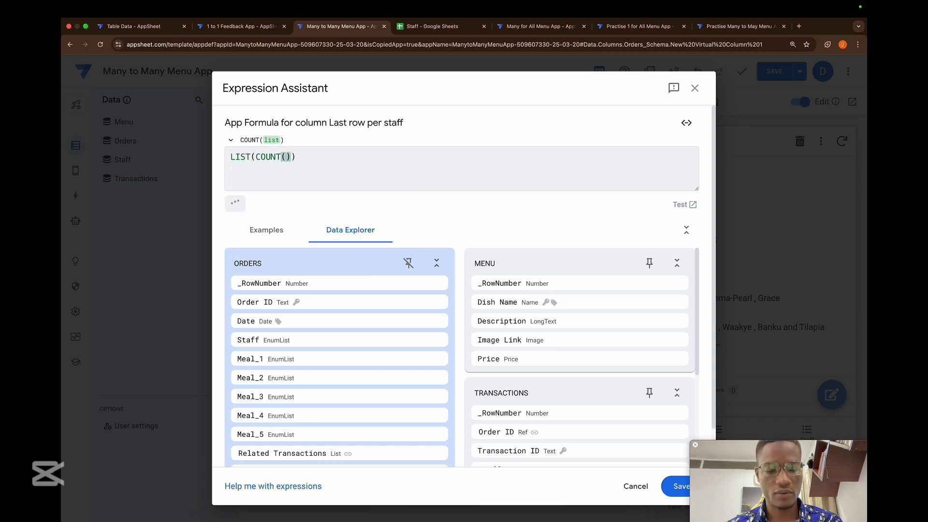
text([Meal)
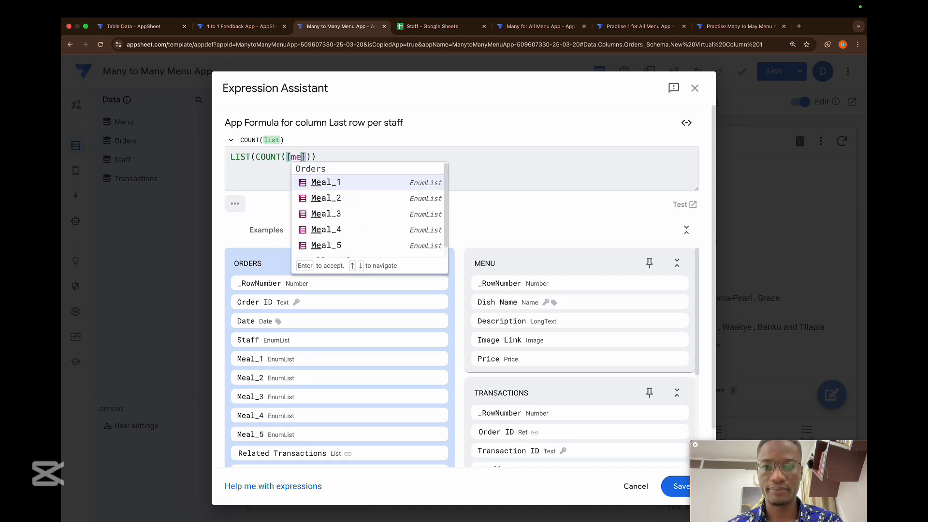
key(Return)
key(Right)
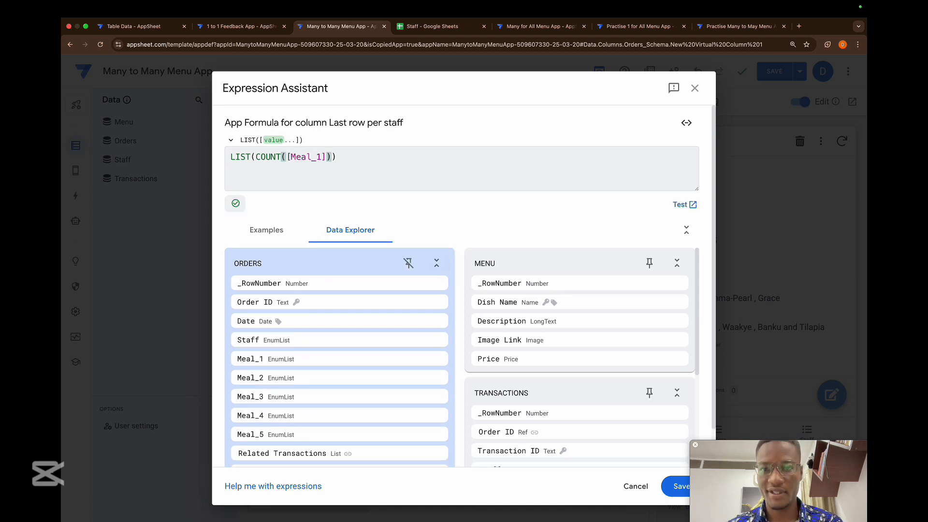
- Add COUNT([Meal_1])+COUNT([Meal_2]) as the second item of the LIST formula
text(,)
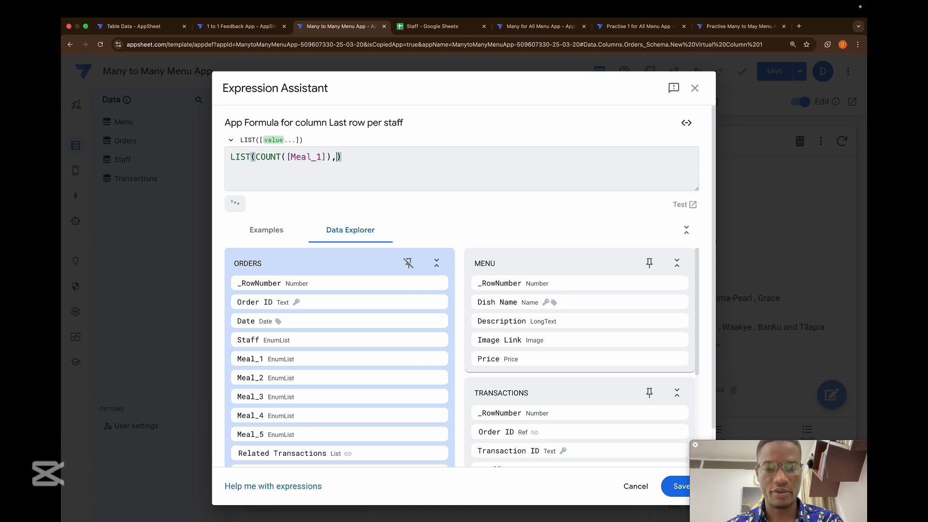
text(count)
key(Return)
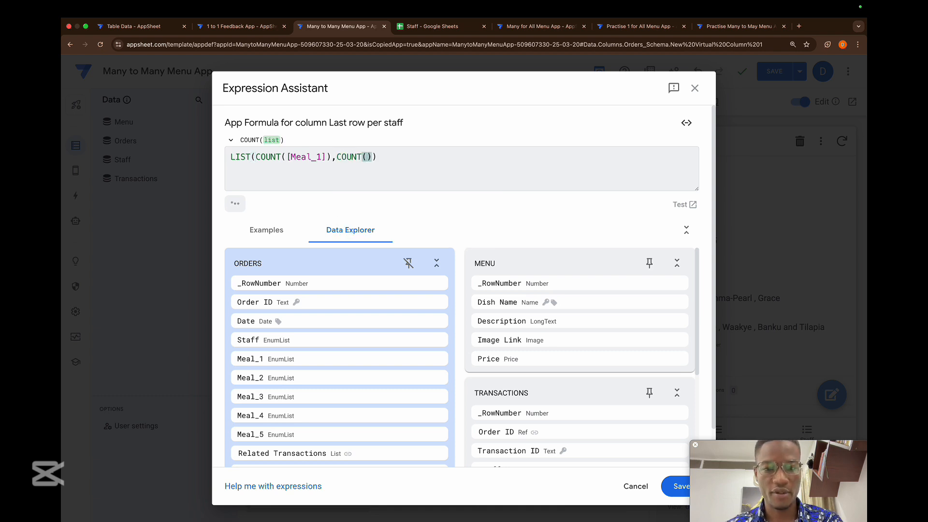
text([me)
key(Return)
key(Right)
text(+count)
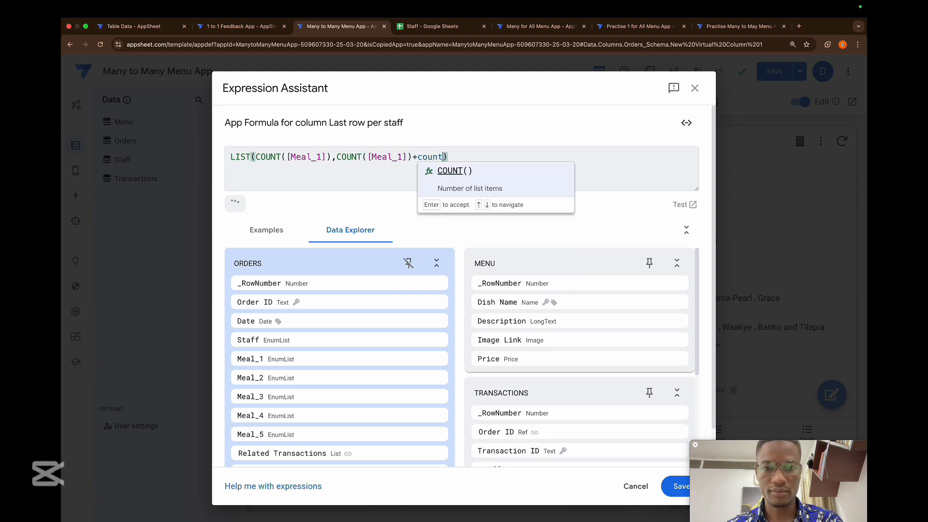
key(Return)
text([me)
key(Down)
key(Return)
key(Right)
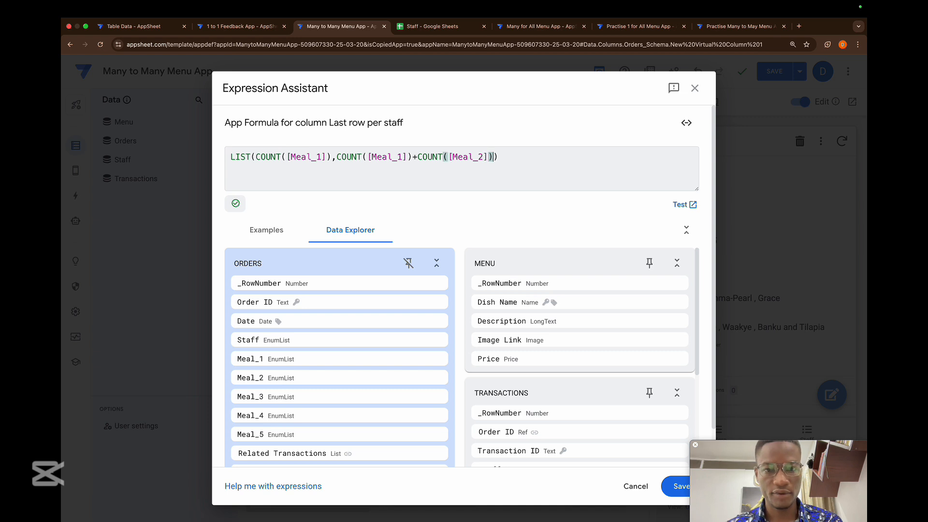
- Add COUNT([Meal_1])+COUNT([Meal_2])+COUNT([Meal_3]) as the third LIST item, reusing a copy of the second item
text(,)
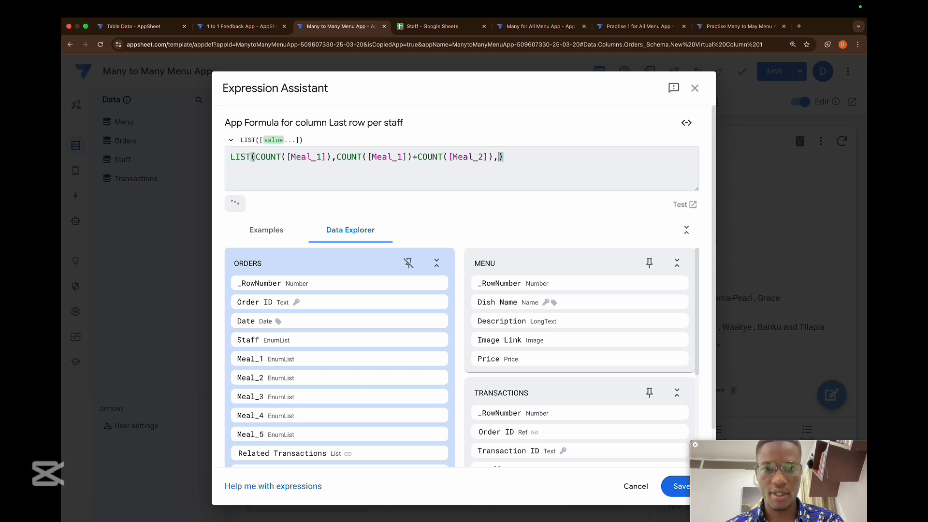
drag(495, 154, 334, 159)
key(ctrl+c)
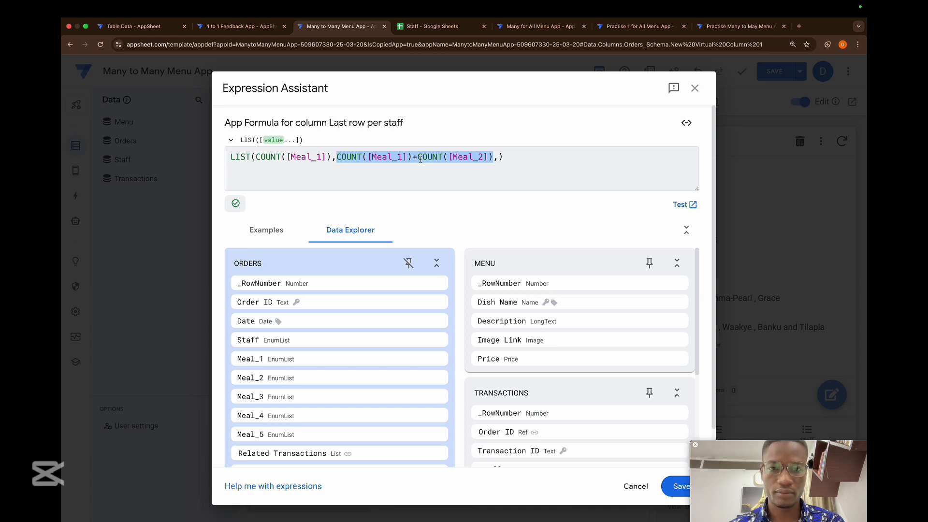
click(500, 157)
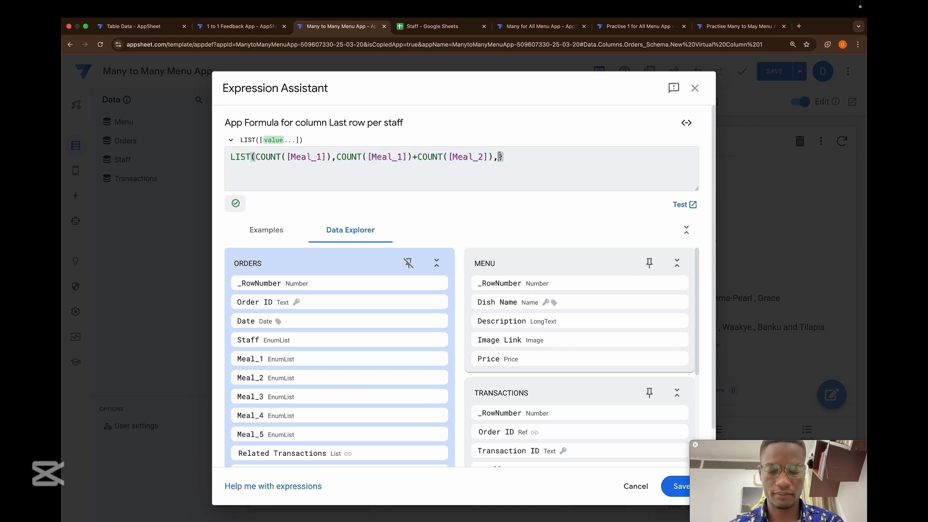
key(ctrl+v)
text(+)
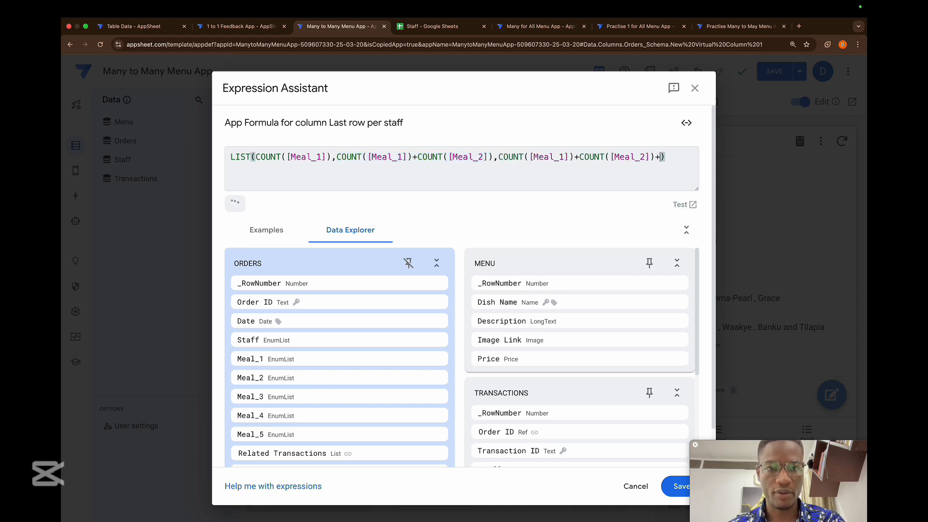
text(coun)
key(Return)
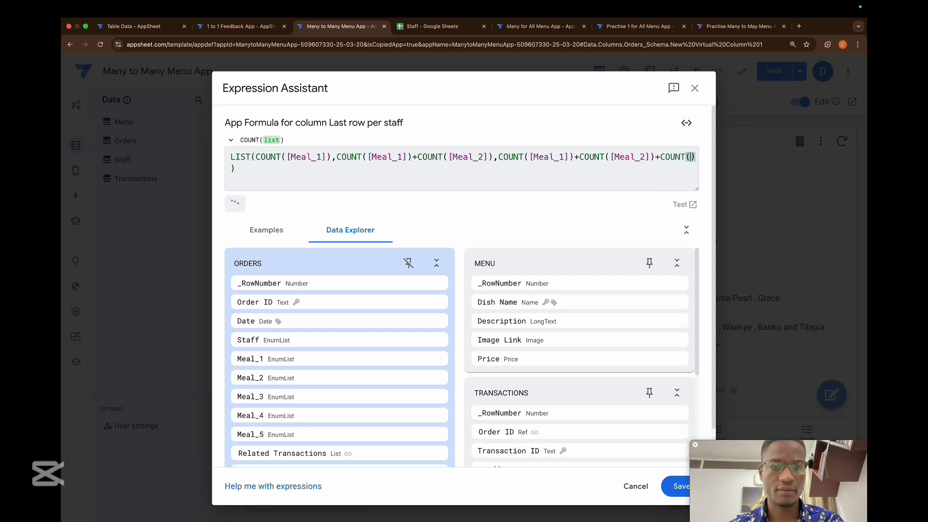
text([me)
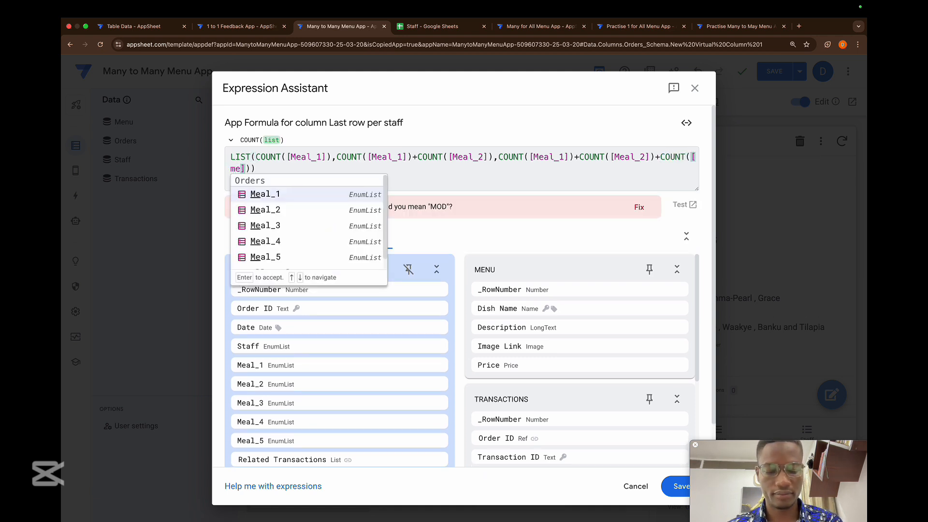
key(Down)
key(Down)
key(Return)
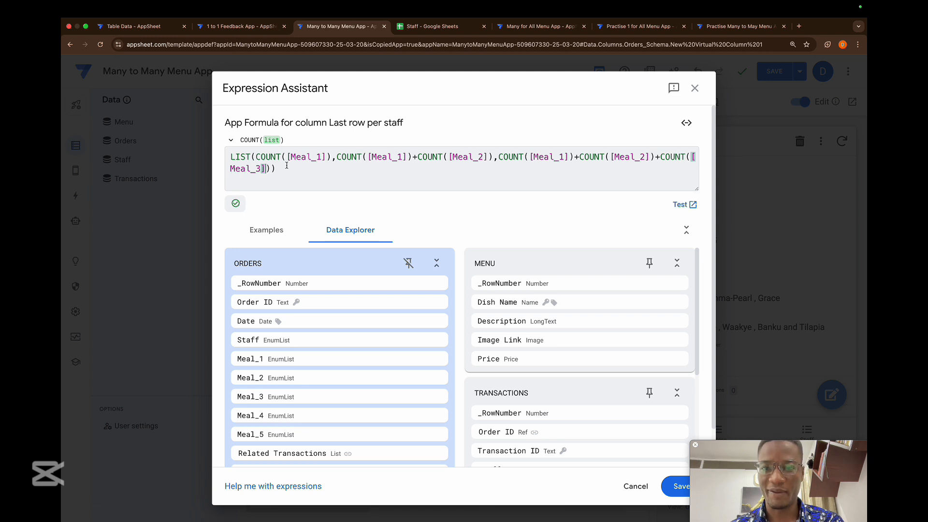
- Add a fourth LIST item by duplicating the third item and appending +COUNT([Meal_4]) to the copy
drag(269, 168, 497, 157)
key(super+c)
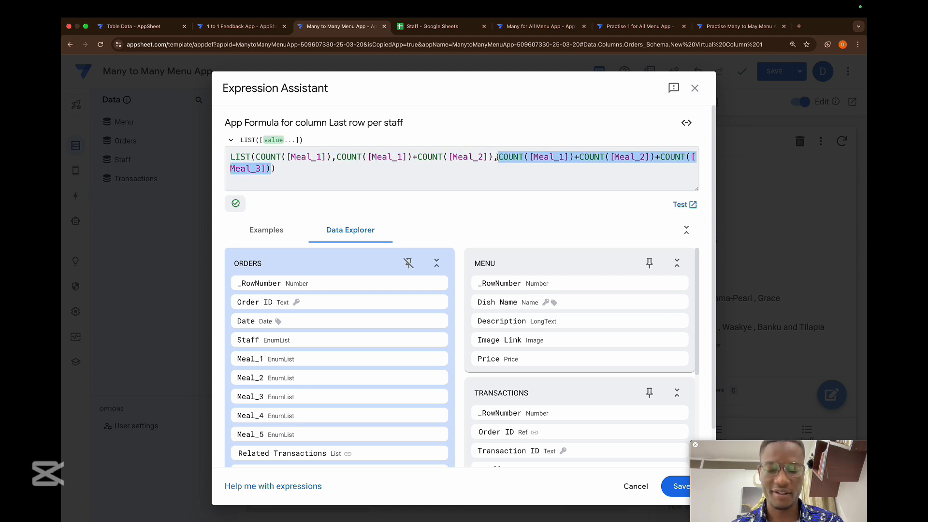
click(269, 170)
text(,)
key(super+v)
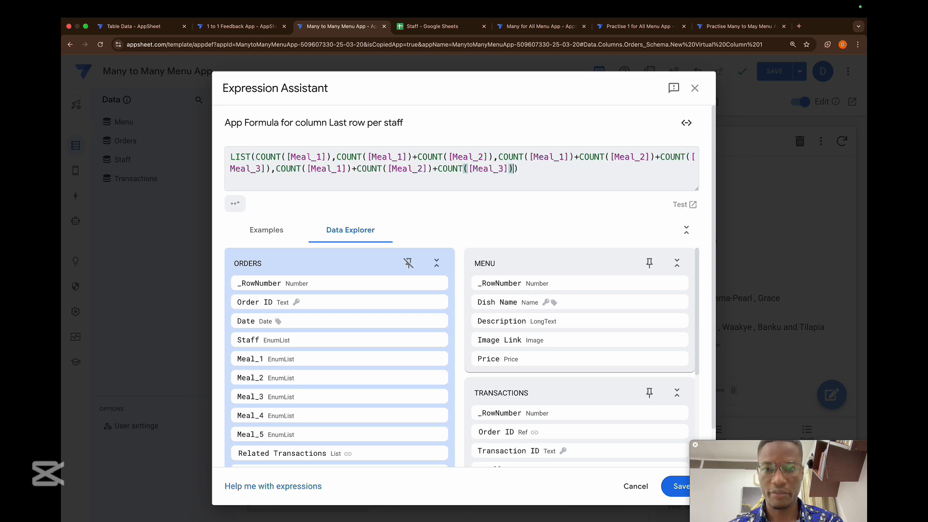
text(=)
key(BackSpace)
text(+count)
key(Return)
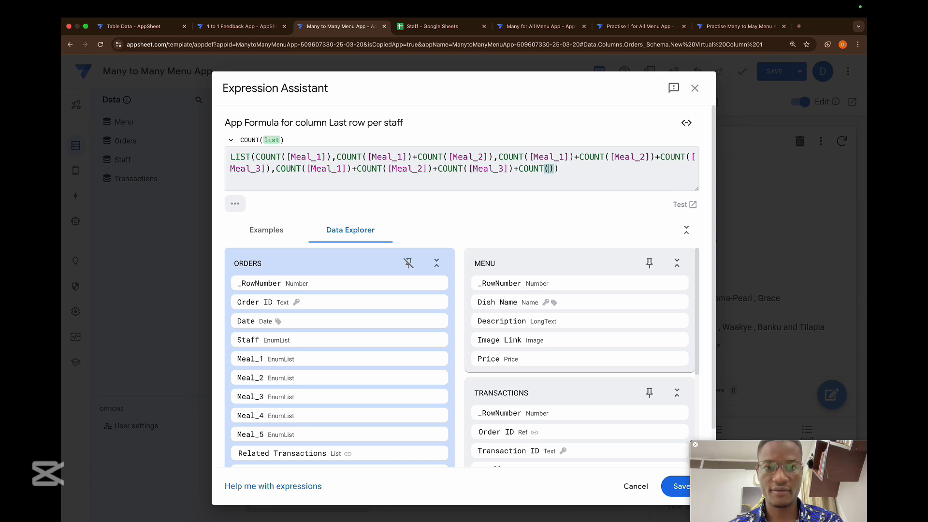
text([me)
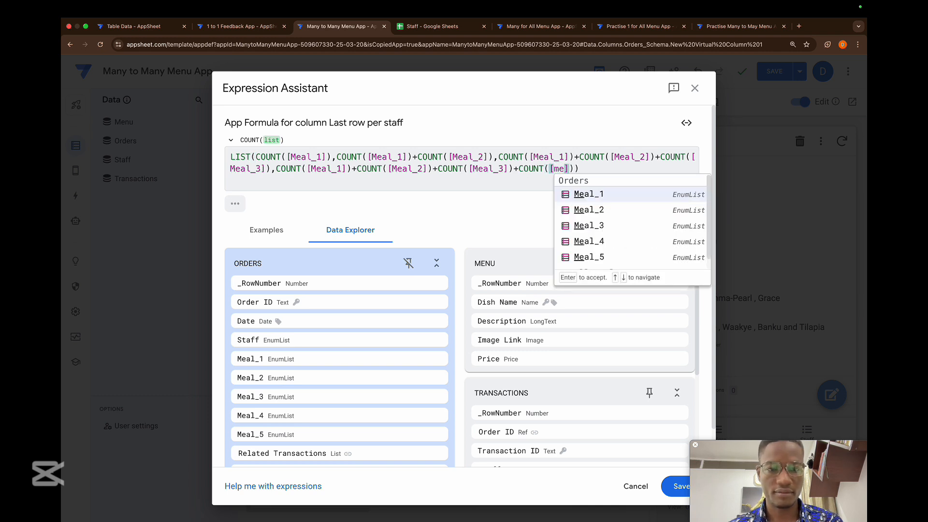
click(587, 247)
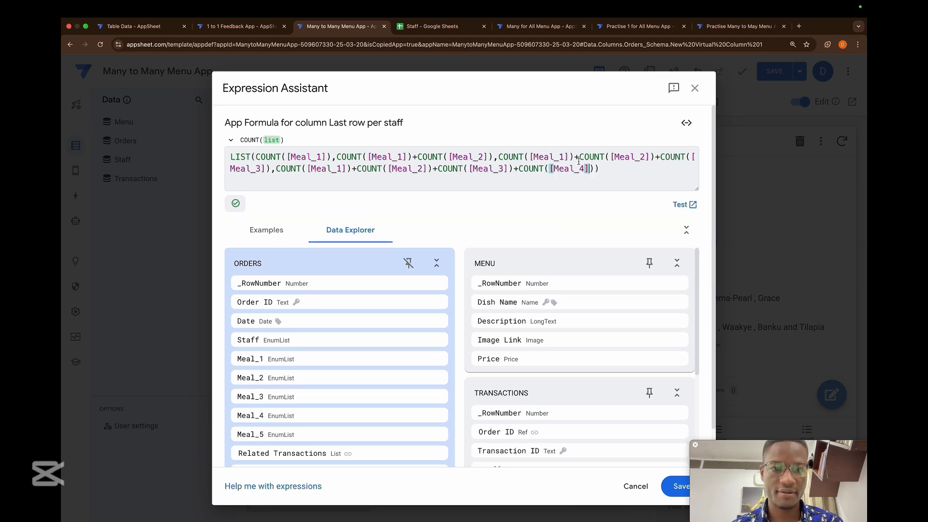
- Append a copy of the fourth item's Meal_1 to Meal_4 sum inside the LIST, joined with a plus sign and followed by another plus
drag(595, 168, 276, 168)
key(super+c)
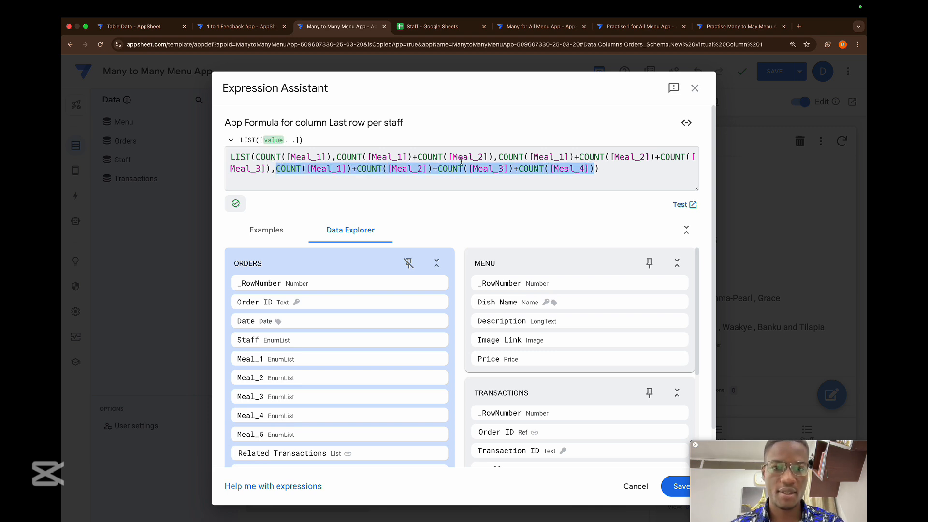
click(598, 169)
text(+)
key(super+v)
text(+)
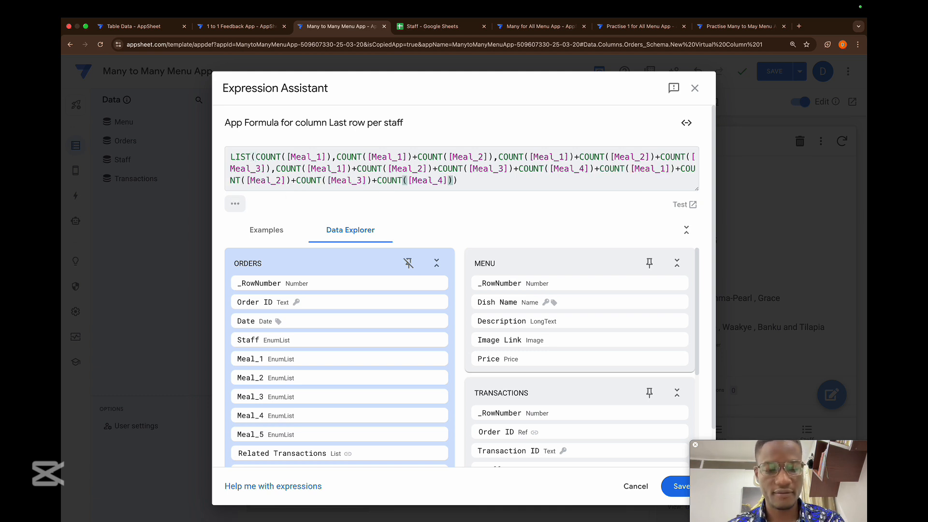
- Add COUNT([Meal_5]) to the end of the last sum in the LIST formula
text(count)
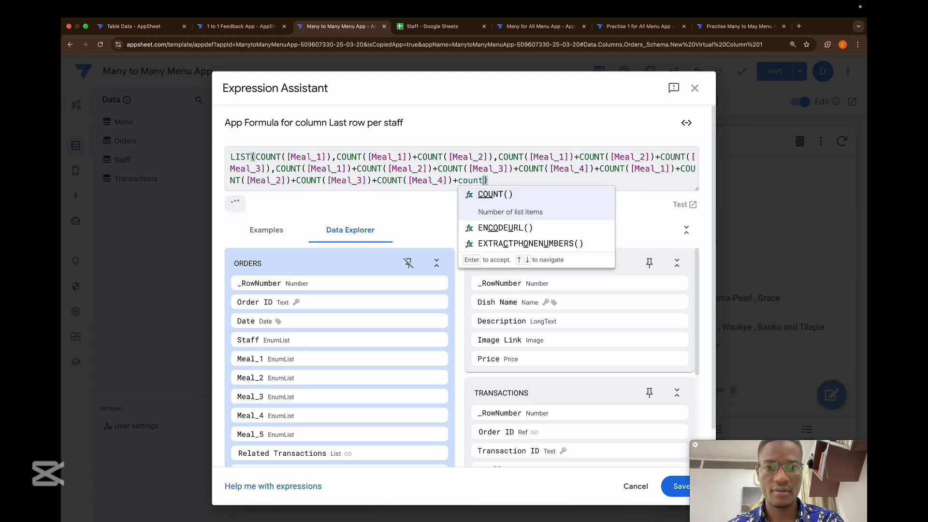
key(Return)
text([em)
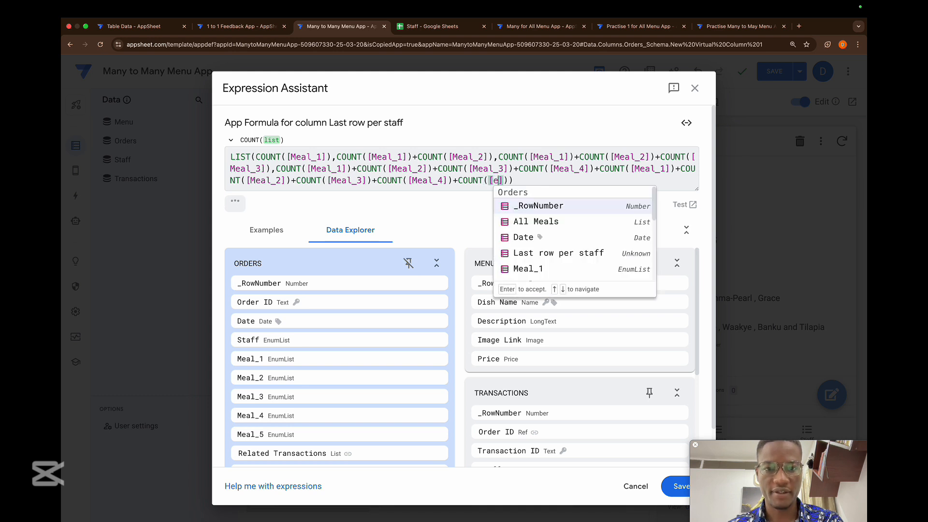
key(BackSpace)
key(BackSpace)
text(mea)
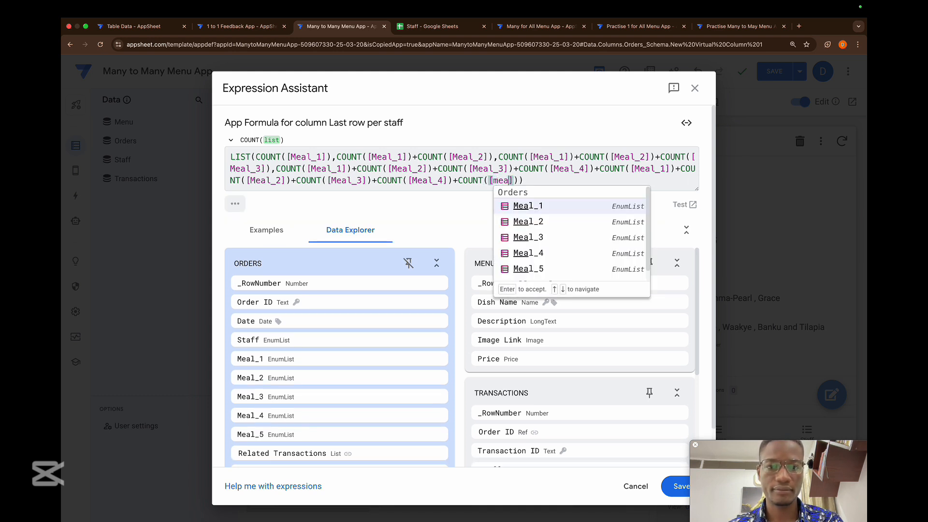
key(Down)
key(Down)
key(Return)
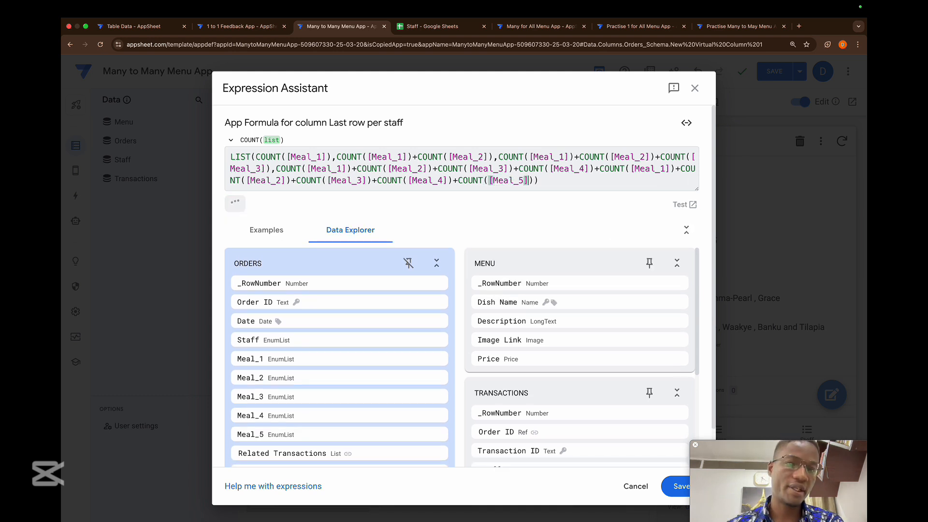
click(533, 180)
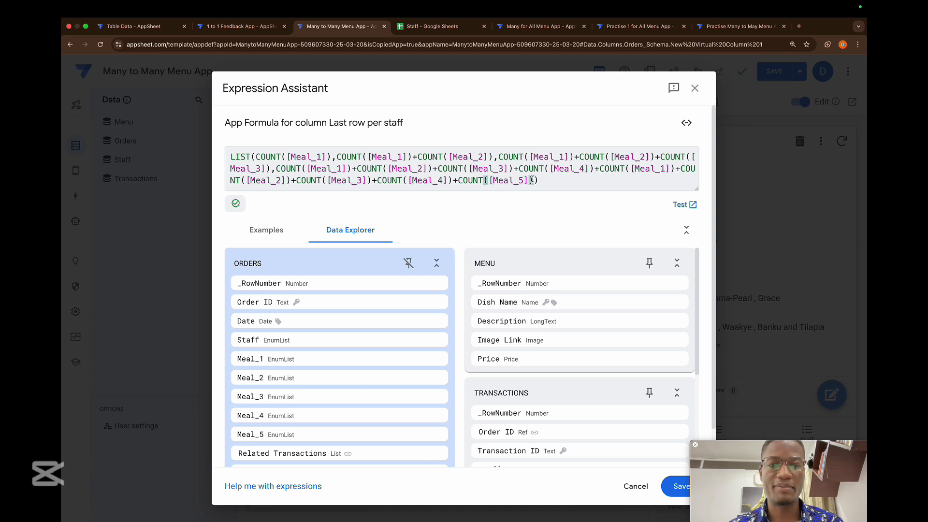
- Test the Last row per staff formula against the existing Orders rows, reviewing the results before returning to the formula editor
click(541, 180)
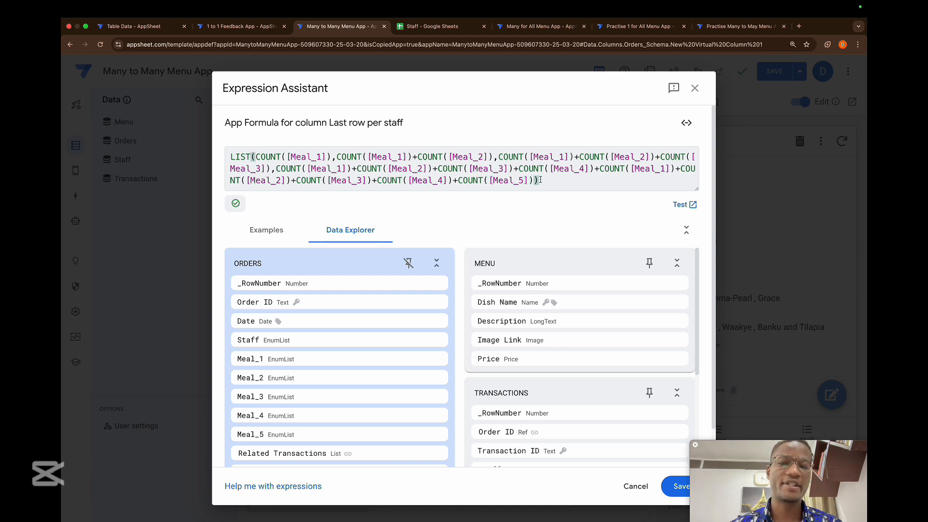
click(680, 204)
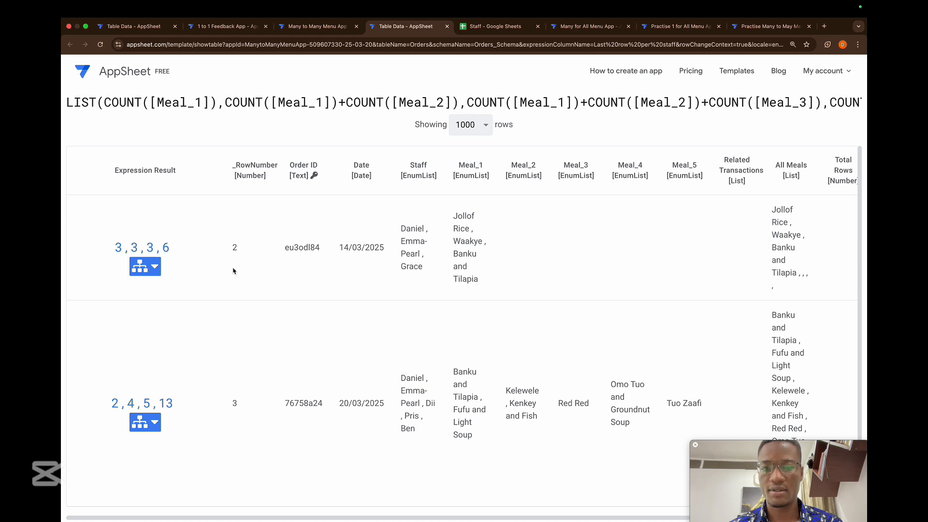
scroll(232, 270, right, 5)
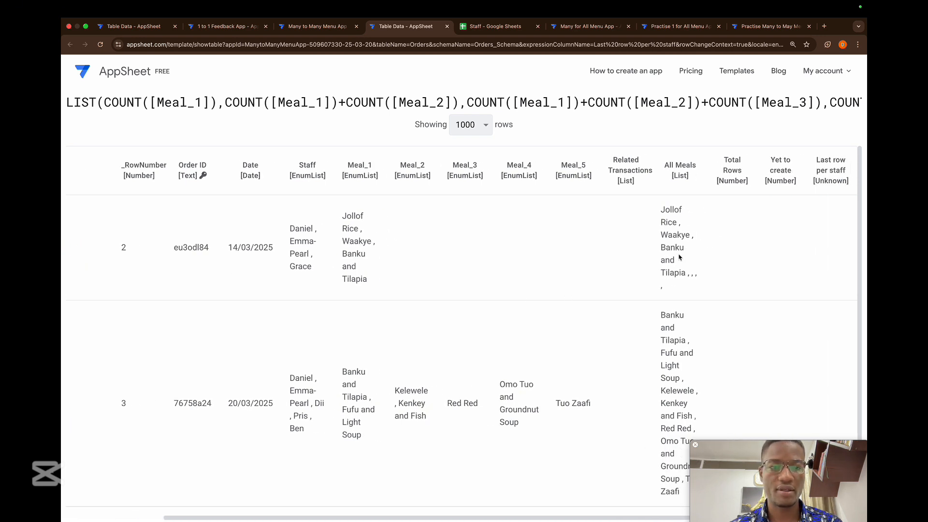
scroll(623, 265, left, 5)
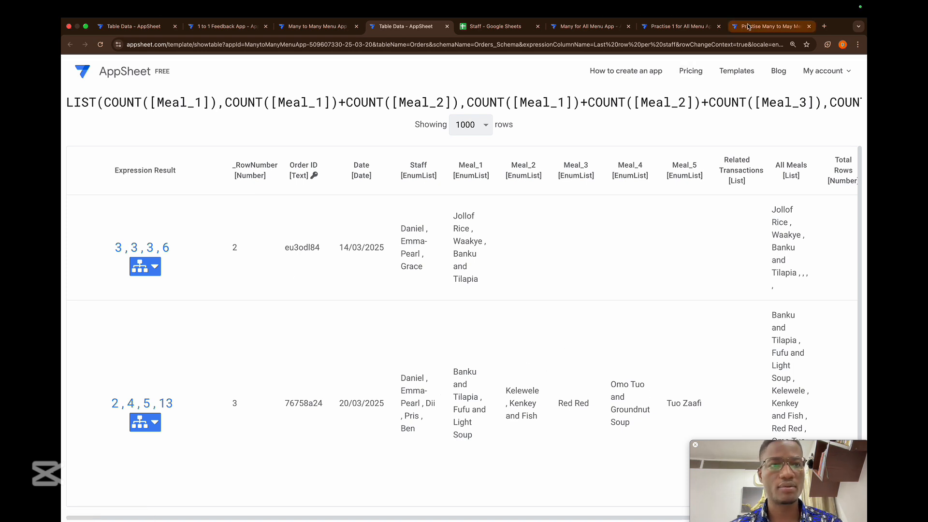
click(316, 26)
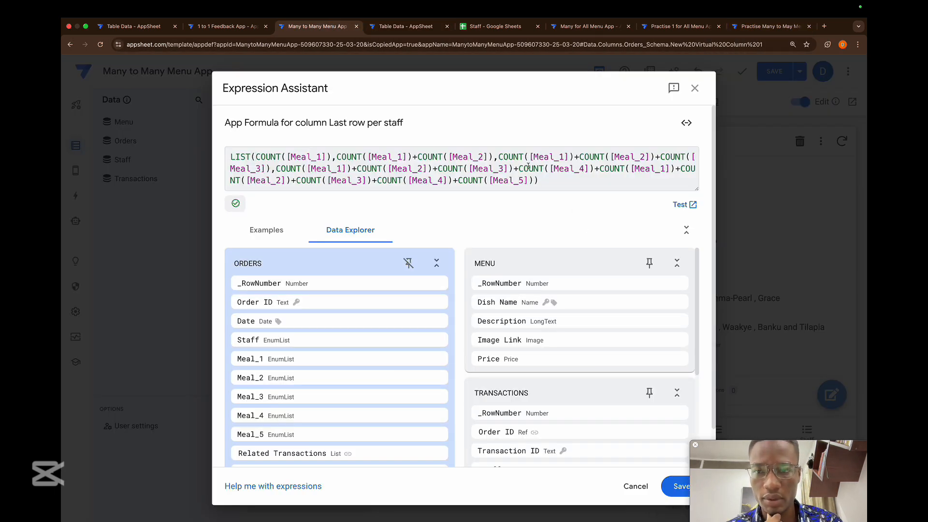
- Save the Last row per staff formula, close the column settings and try to save the app
click(675, 487)
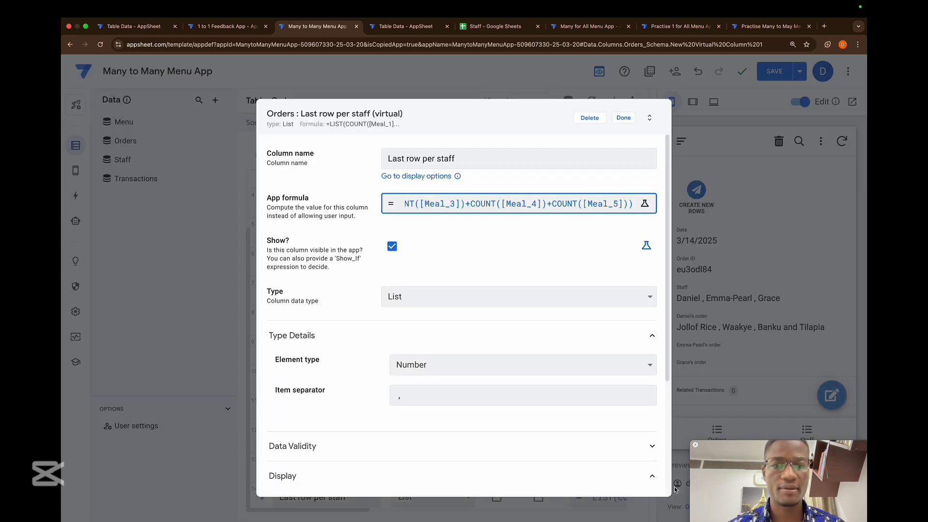
click(623, 119)
click(773, 73)
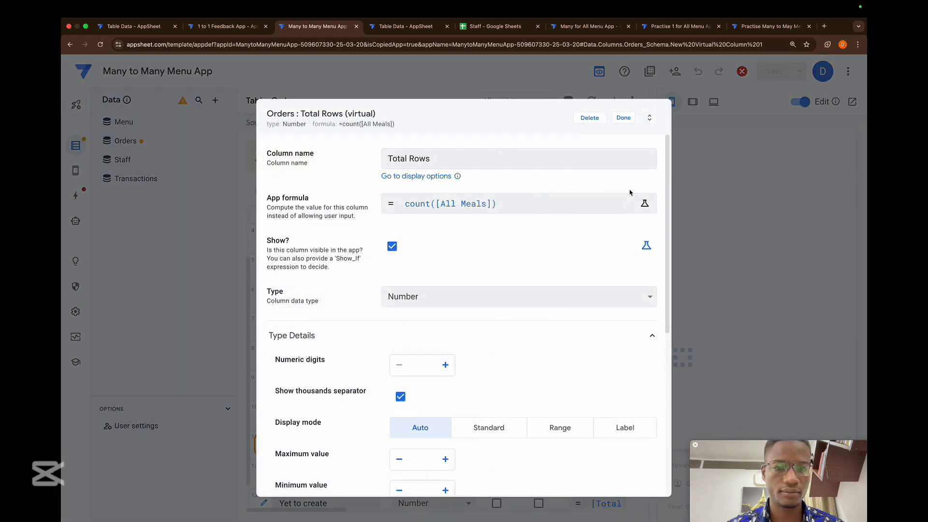
click(628, 119)
- Remove the empty Staff assignment from the Orders action Create new rows and save the app
click(75, 195)
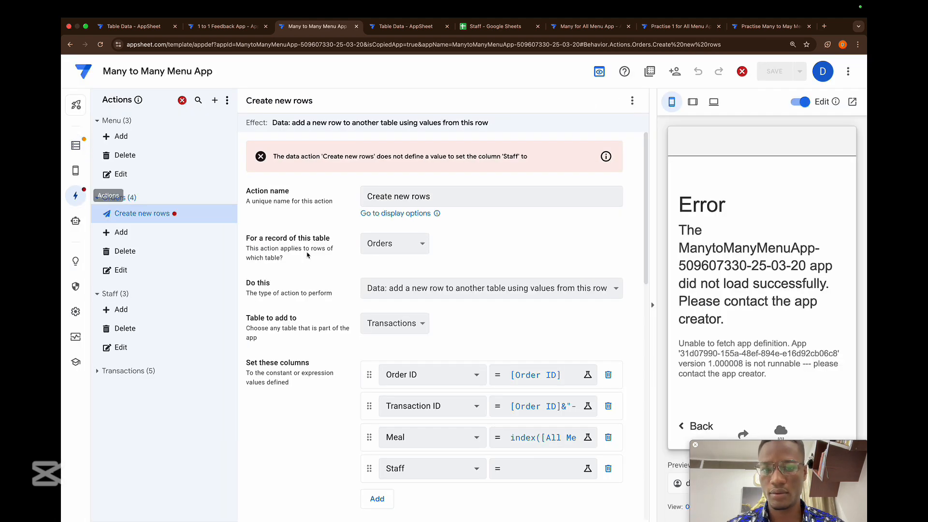
scroll(384, 337, down, 10)
scroll(384, 337, up, 10)
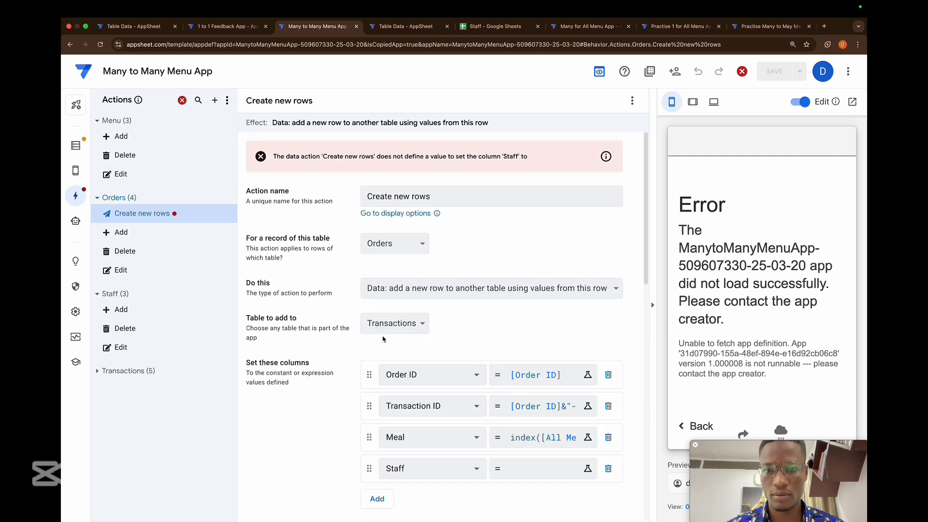
scroll(483, 290, down, 2)
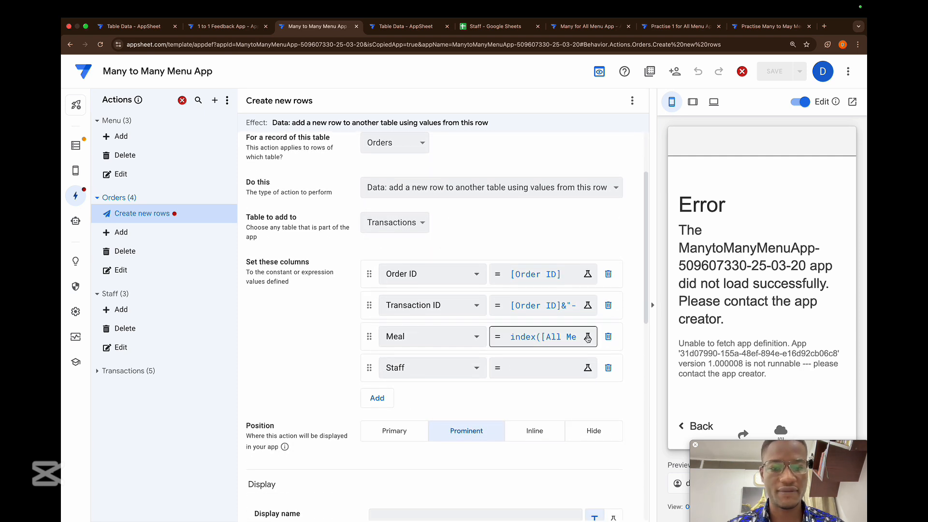
click(609, 369)
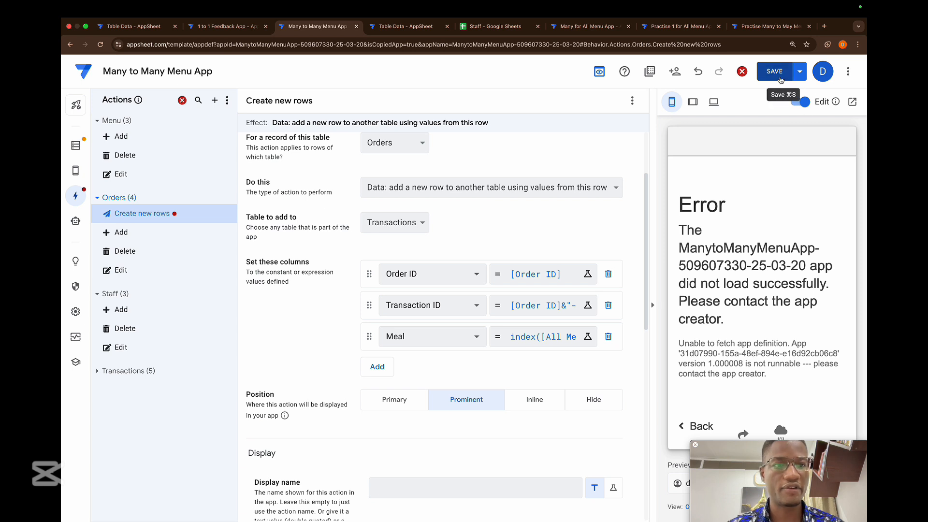
click(777, 73)
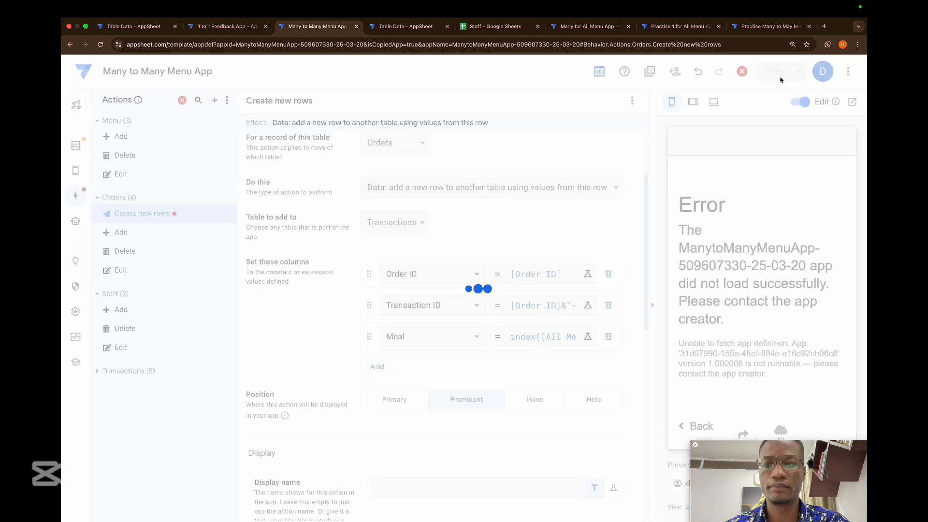
- Return to the Orders columns and compare Last row per staff with the staff and meals in the previewed order
click(75, 145)
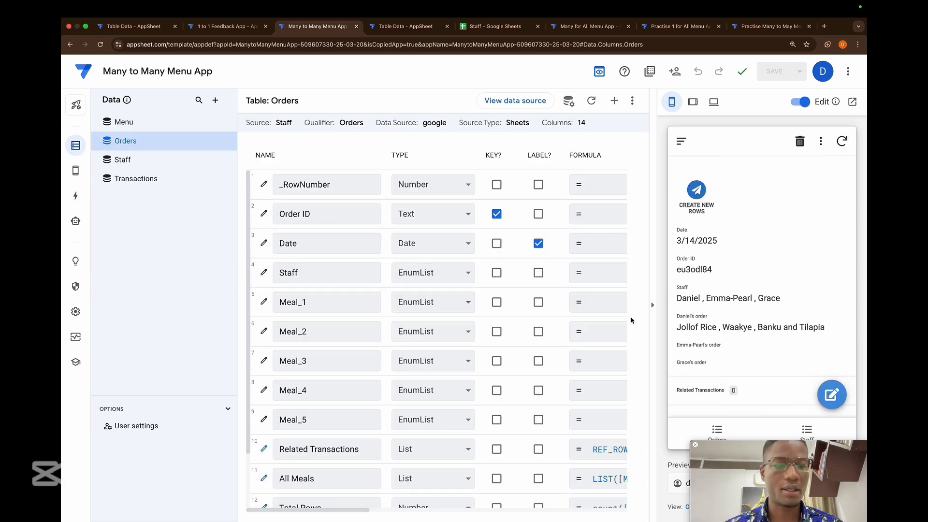
scroll(724, 361, down, 4)
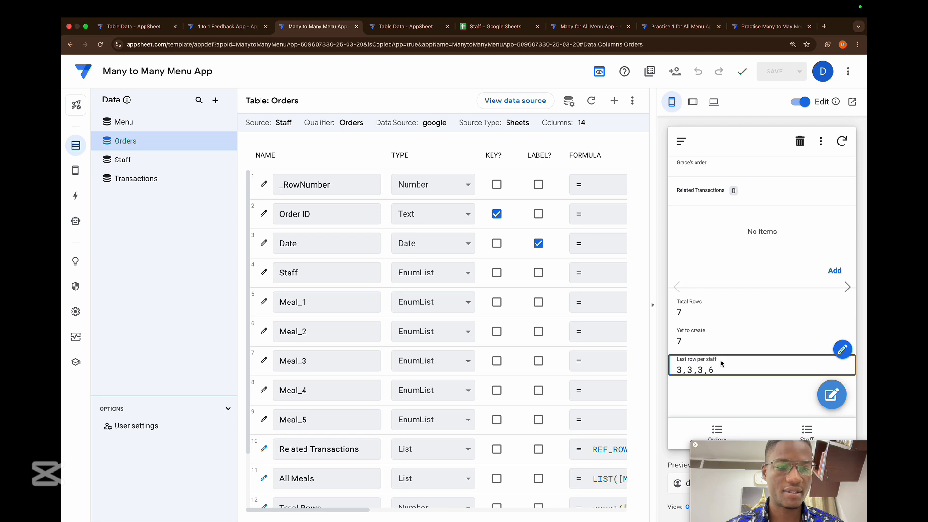
scroll(723, 365, up, 5)
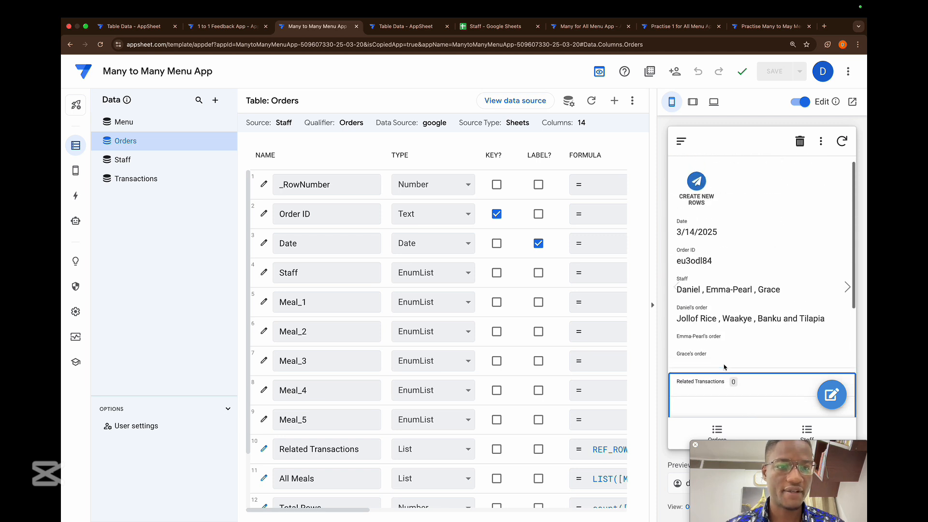
scroll(724, 367, down, 5)
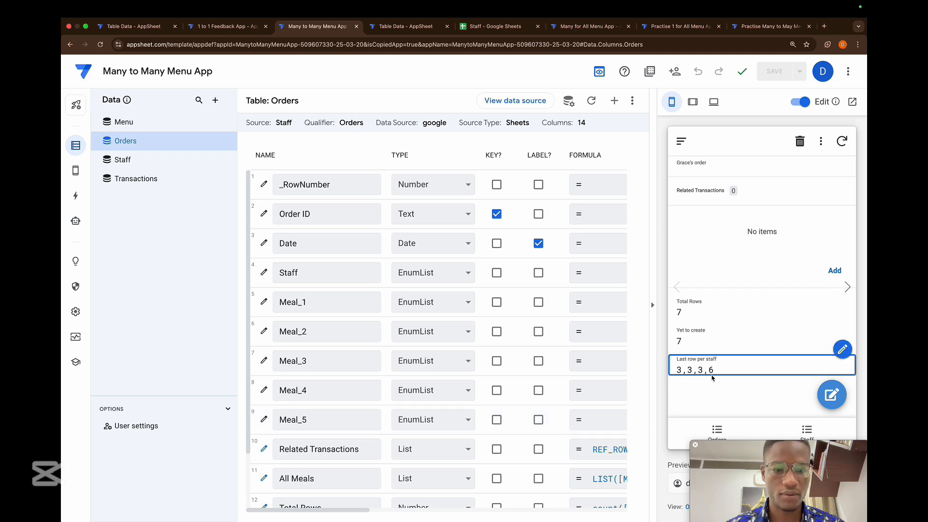
- Reopen the Last row per staff formula and insert line breaks after each of its first three LIST items
scroll(512, 439, down, 3)
click(599, 498)
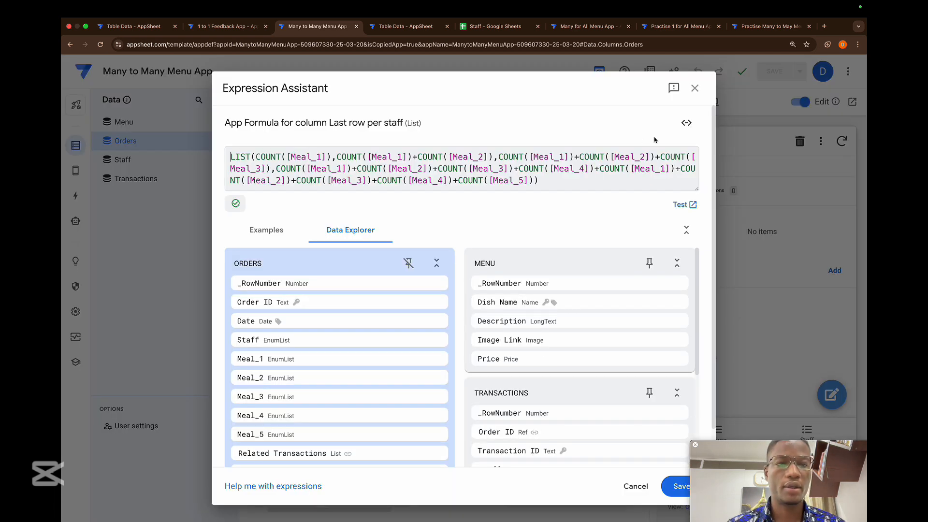
click(334, 157)
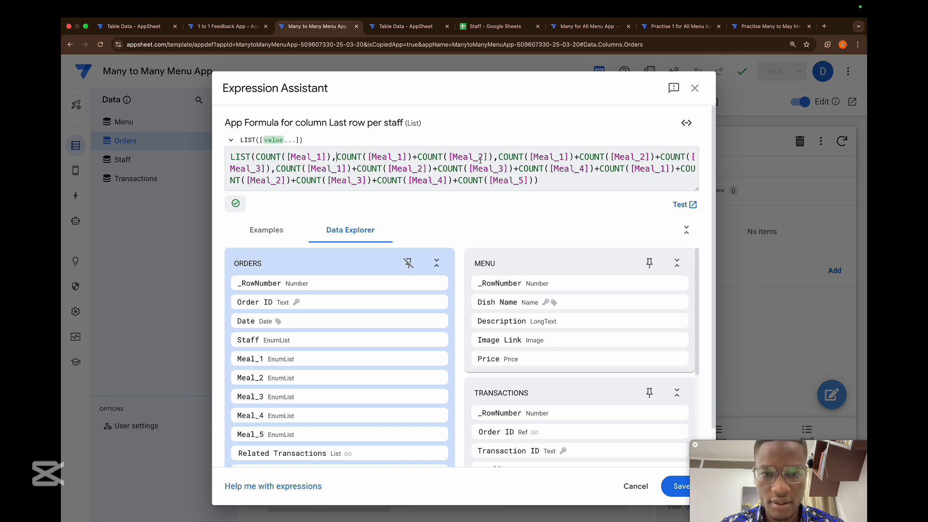
key(Return)
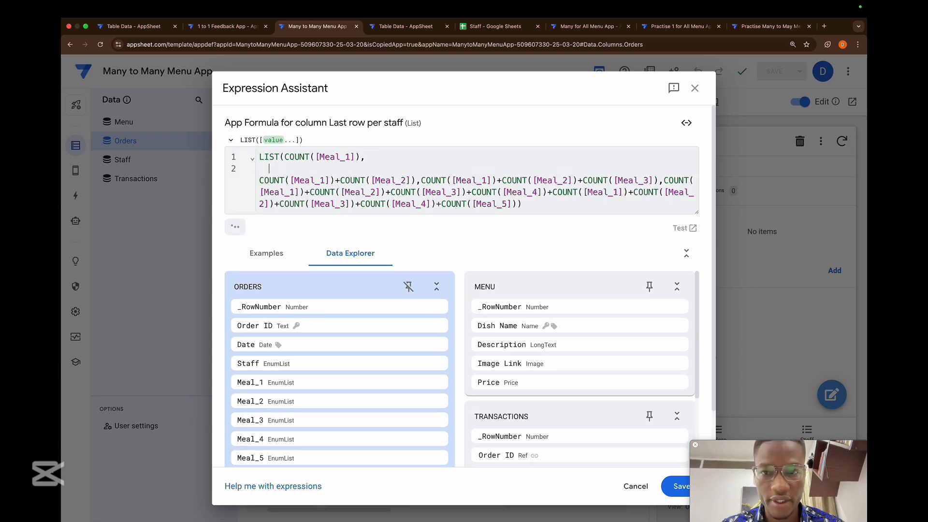
click(420, 184)
key(Return)
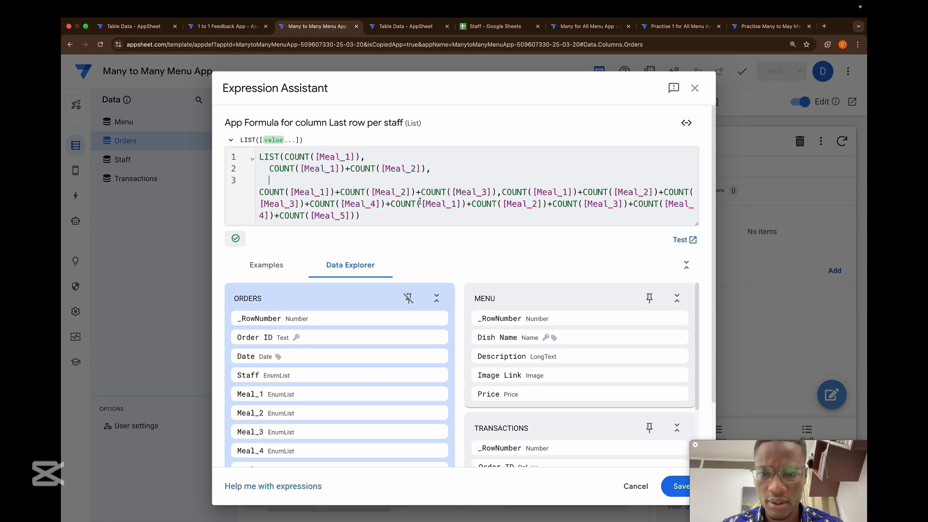
click(499, 193)
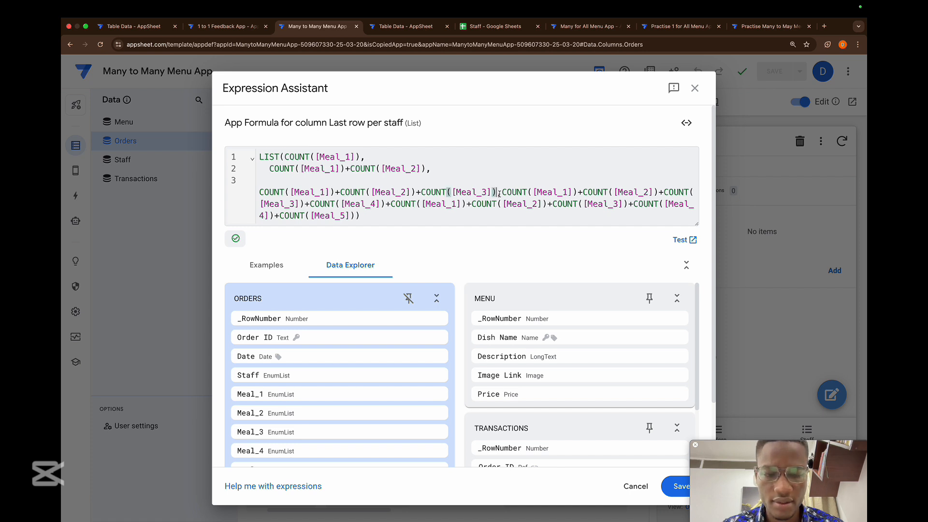
click(501, 194)
key(Return)
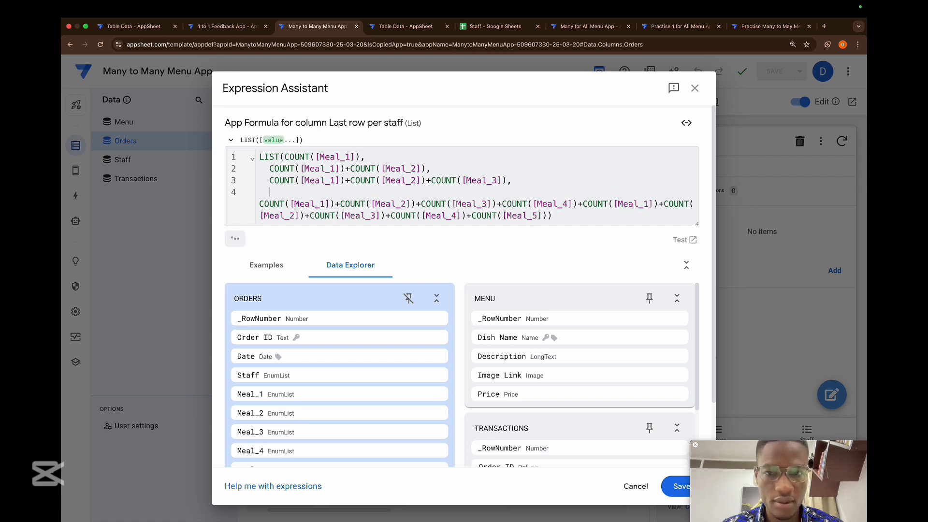
- Replace the plus sign after the first COUNT([Meal_4]) with a comma and line break, splitting off a fifth LIST item, and save formula and app
click(576, 205)
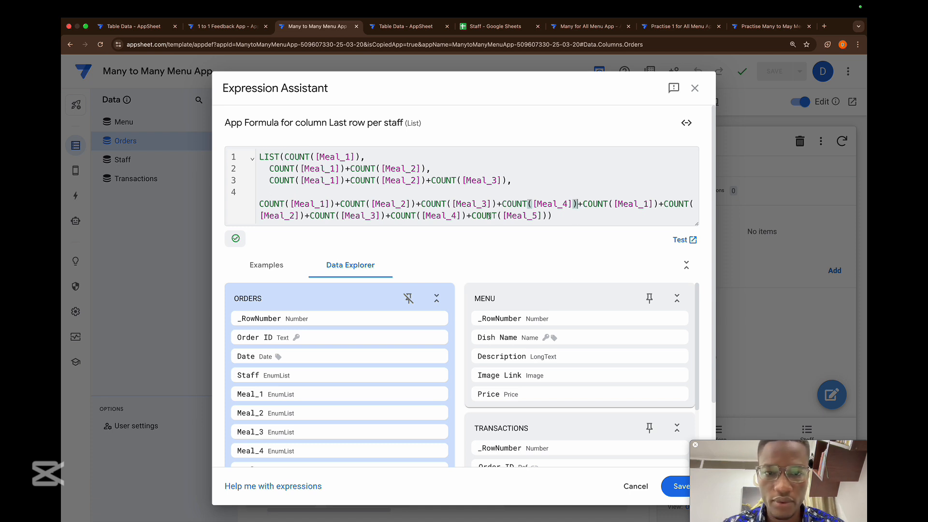
text(,)
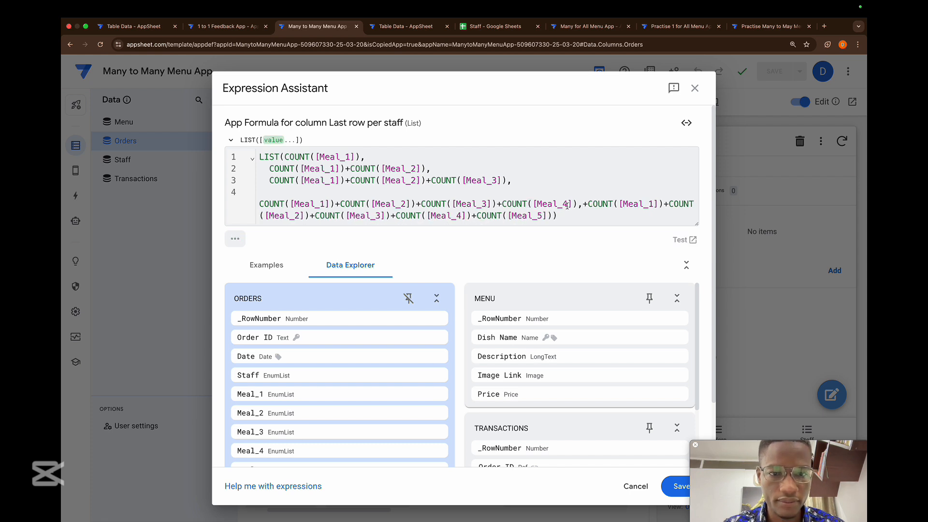
key(Delete)
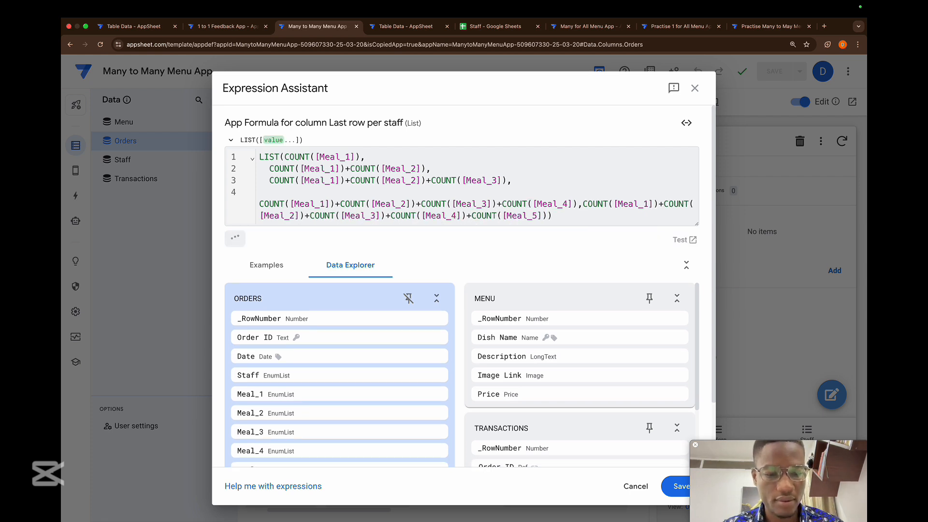
key(Return)
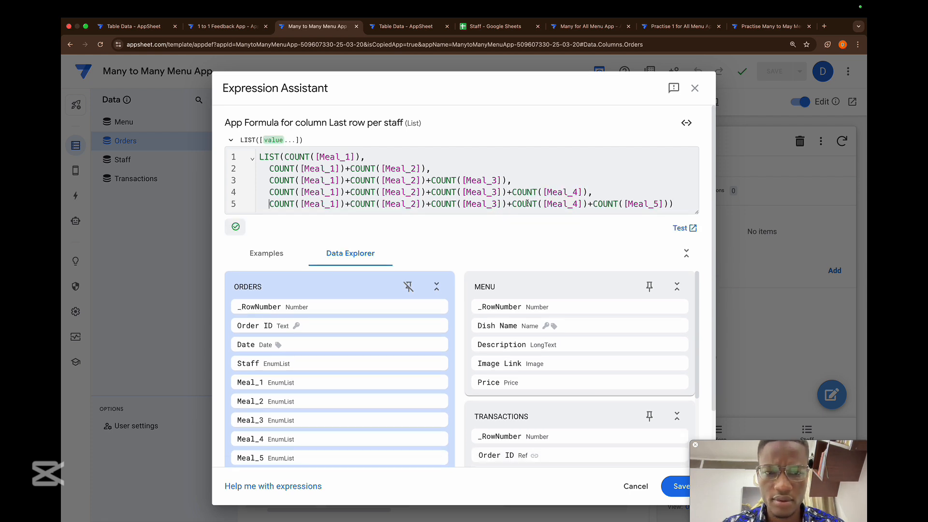
click(681, 204)
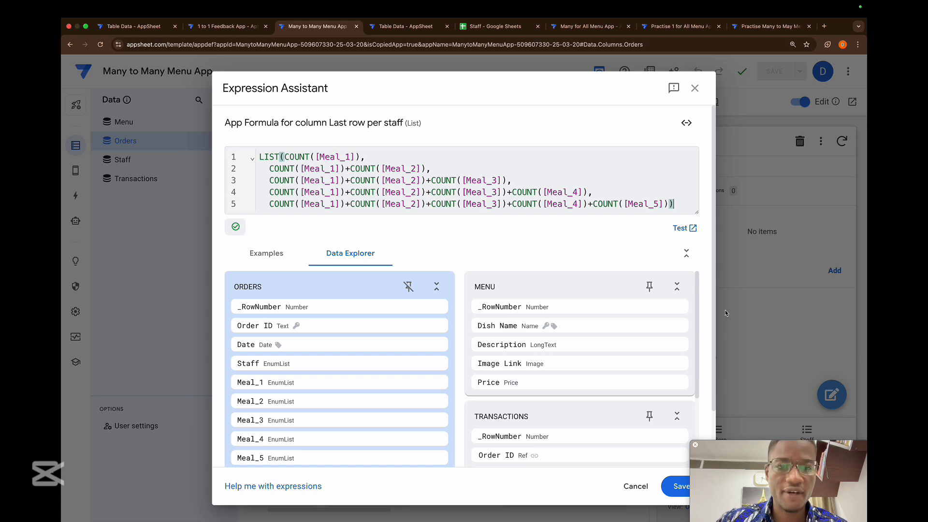
click(678, 486)
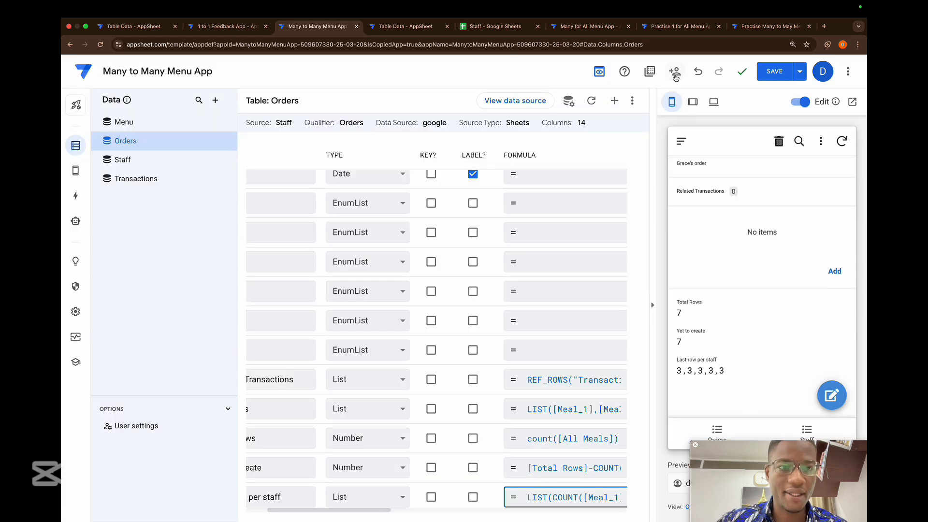
click(779, 72)
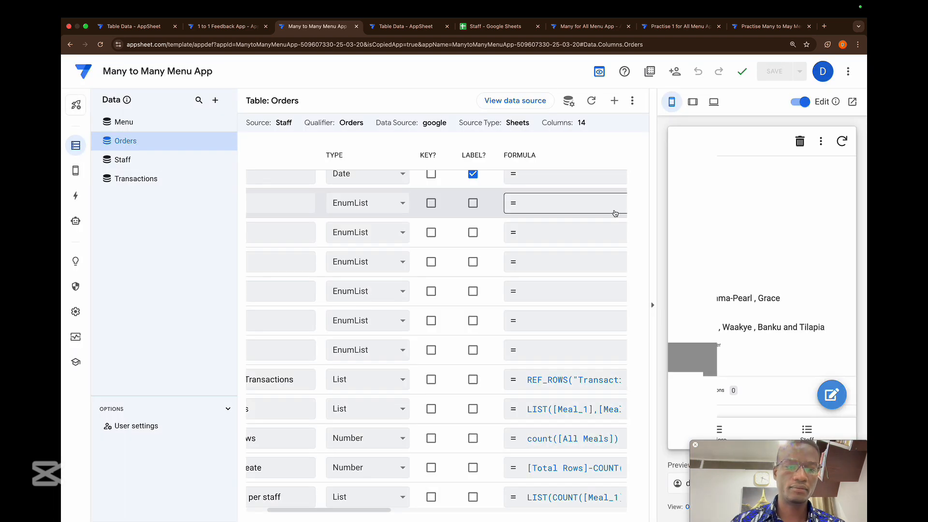
- Check the corrected Last row per staff list against each staff member's meals in the previewed order
scroll(689, 372, down, 4)
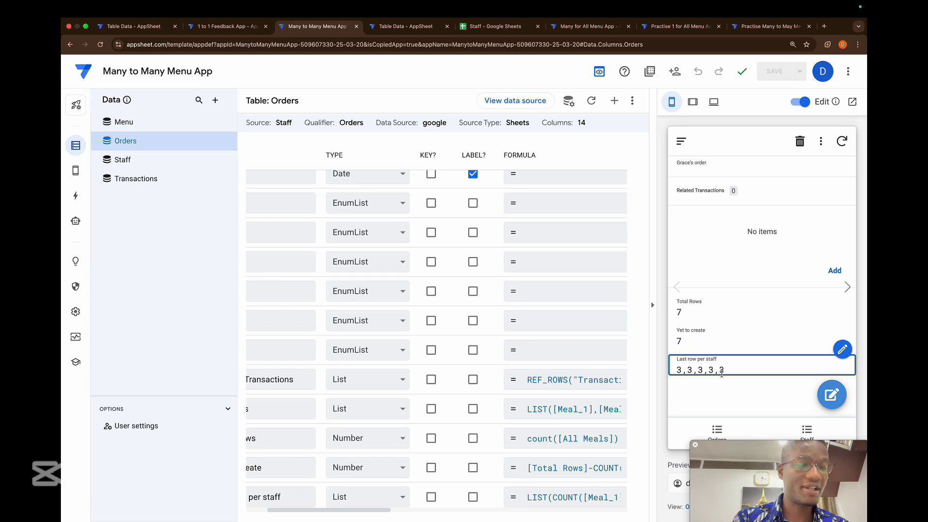
scroll(688, 351, up, 5)
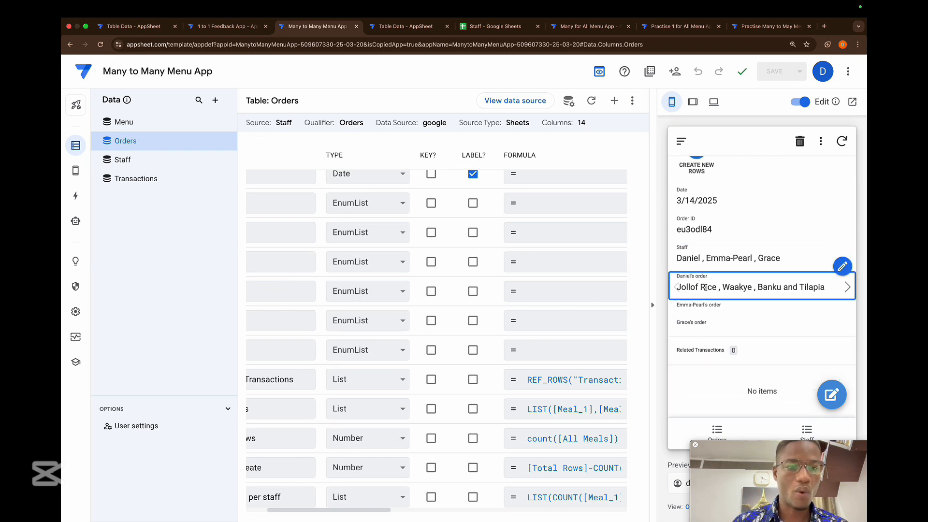
scroll(719, 333, down, 5)
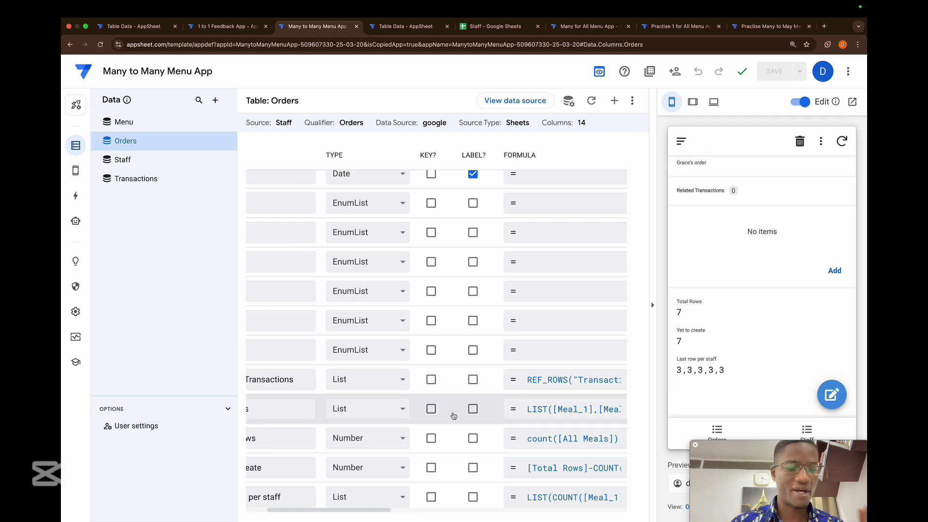
scroll(420, 409, left, 3)
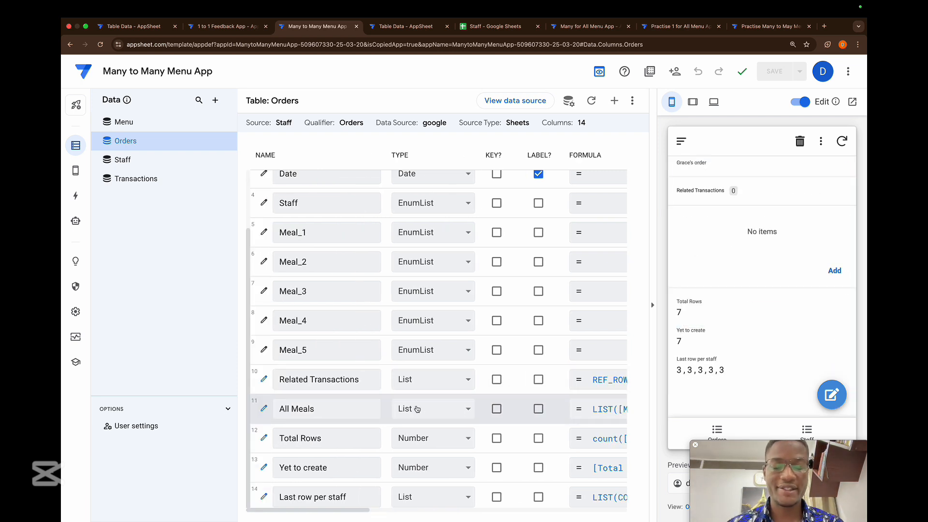
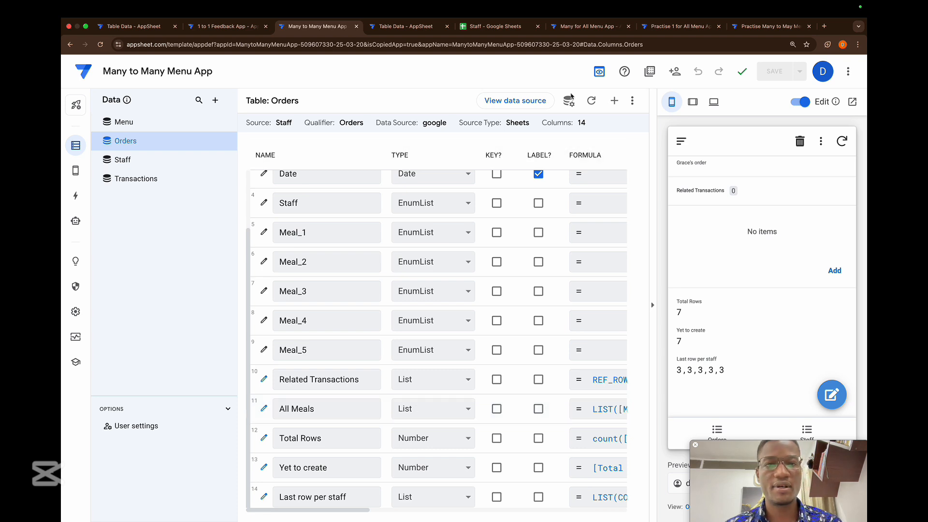
click(615, 100)
click(468, 158)
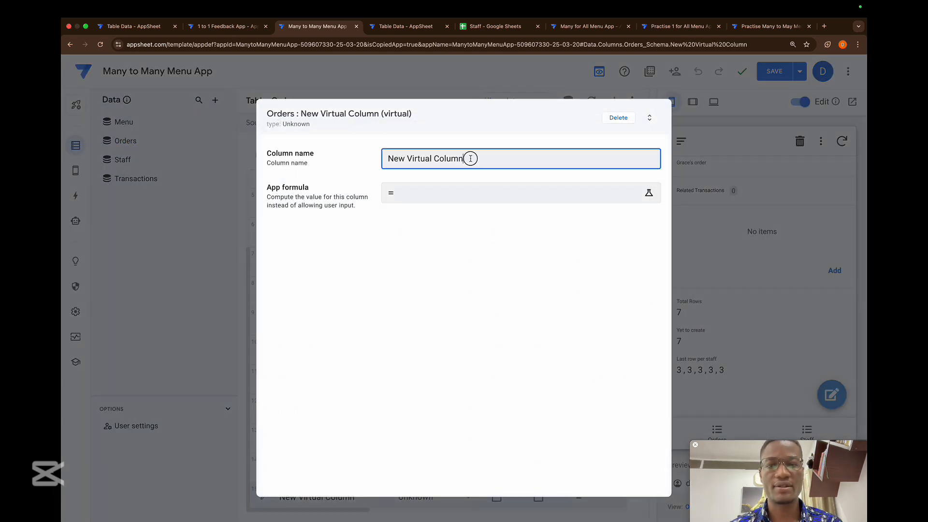
drag(468, 158, 376, 156)
key(BackSpace)
text(C)
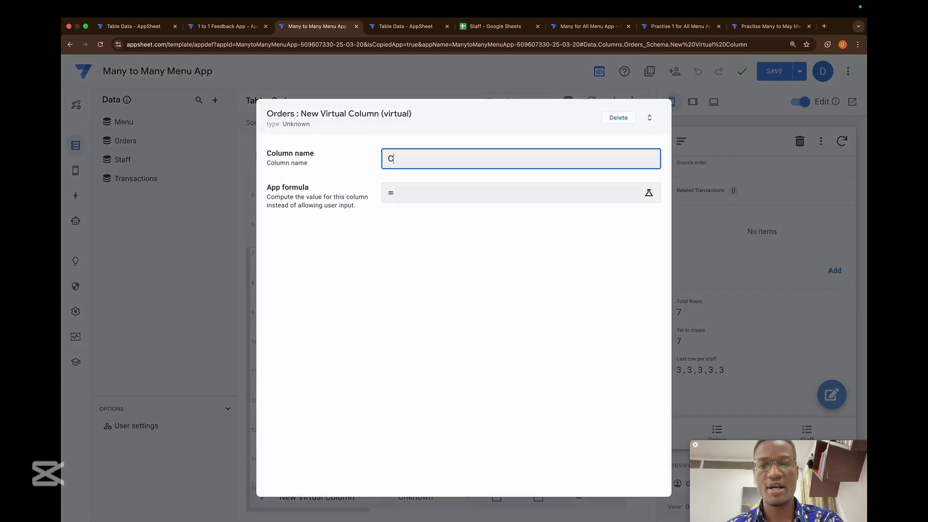
text(urrent Staff Name)
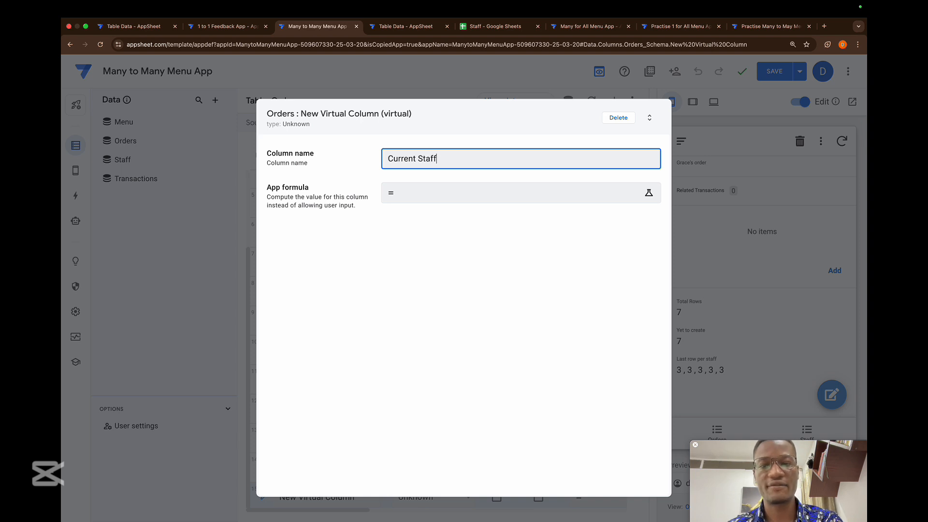
click(420, 208)
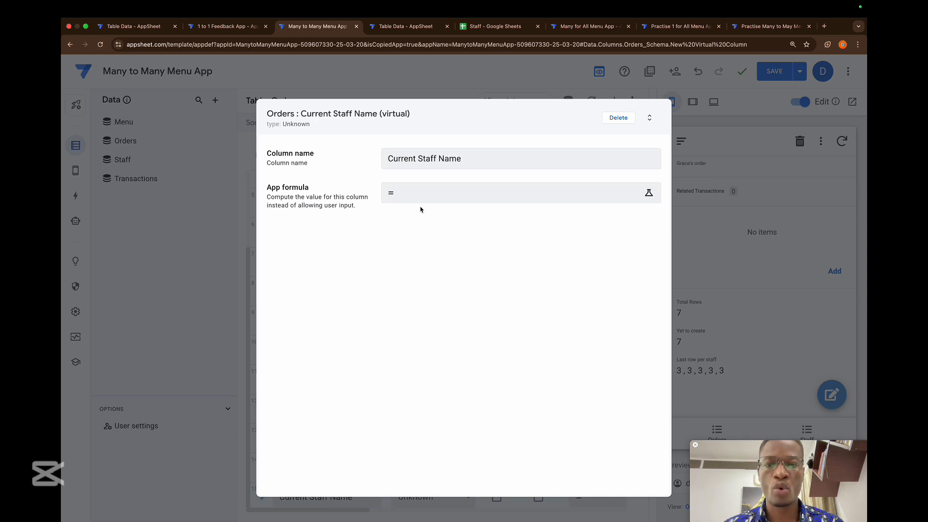
click(408, 201)
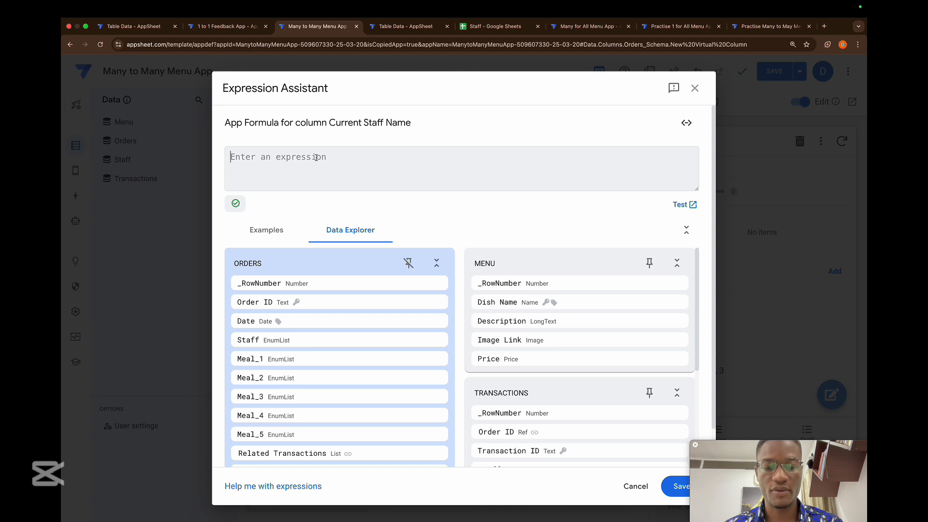
text(If)
key(Return)
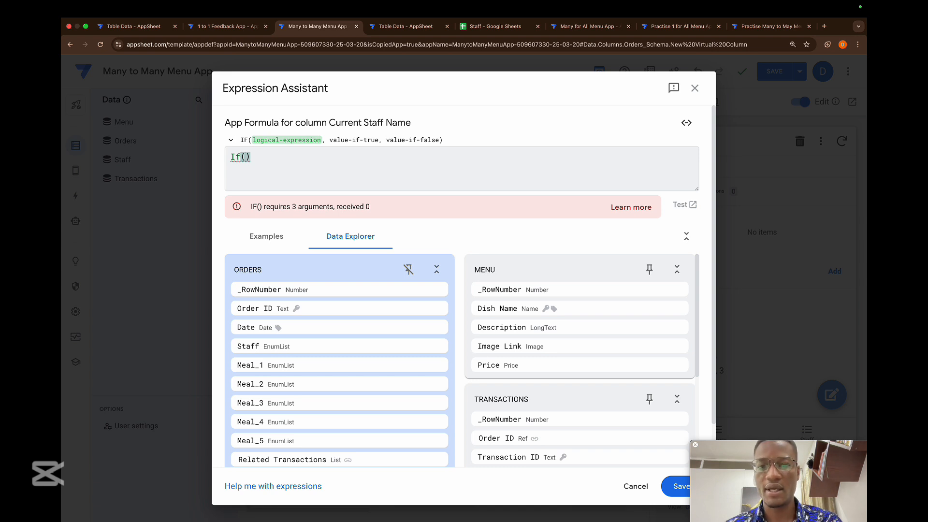
text(in)
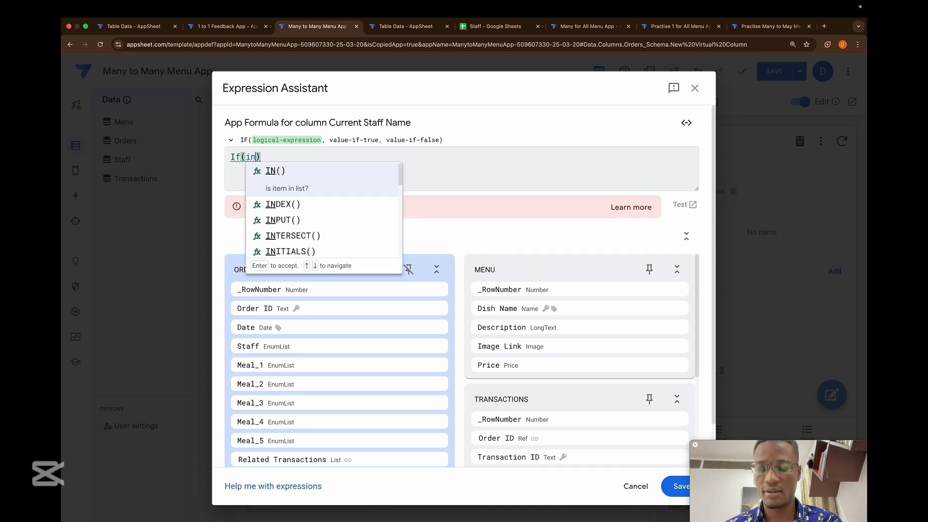
key(BackSpace)
text(count)
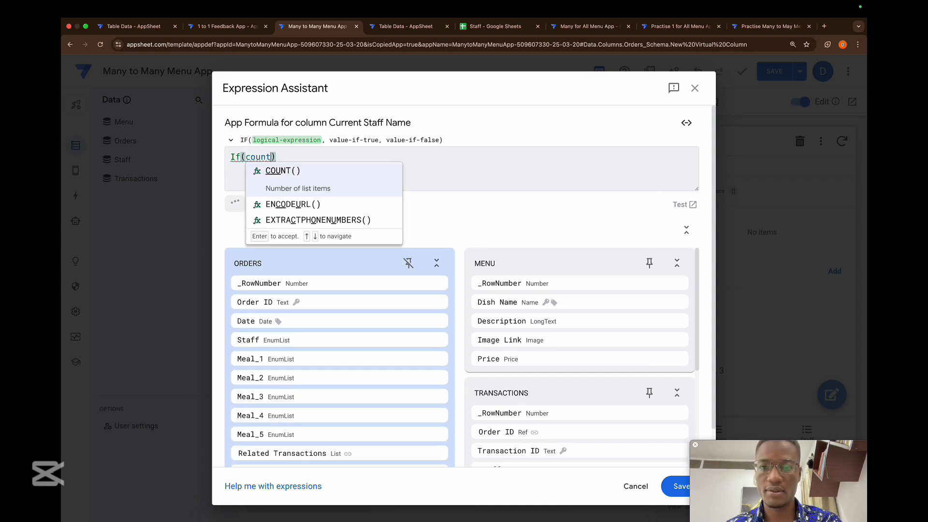
key(Return)
text([re)
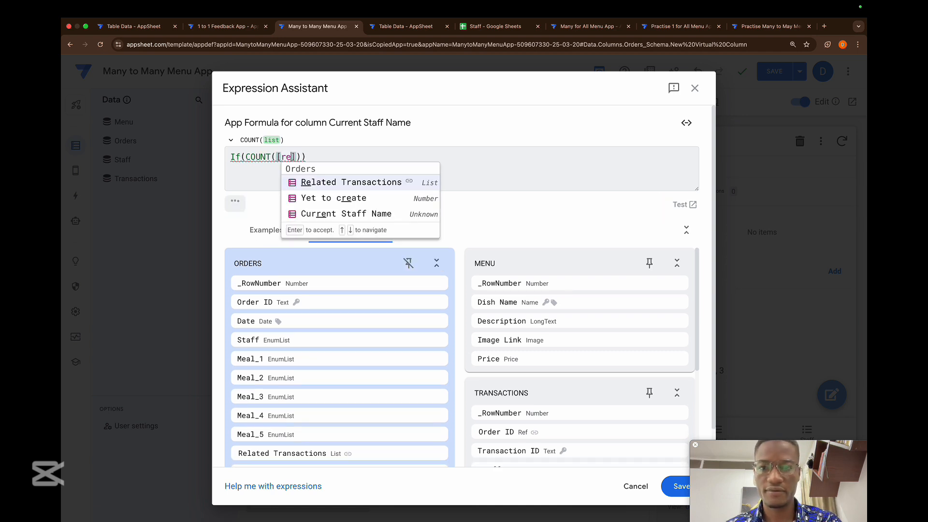
key(Return)
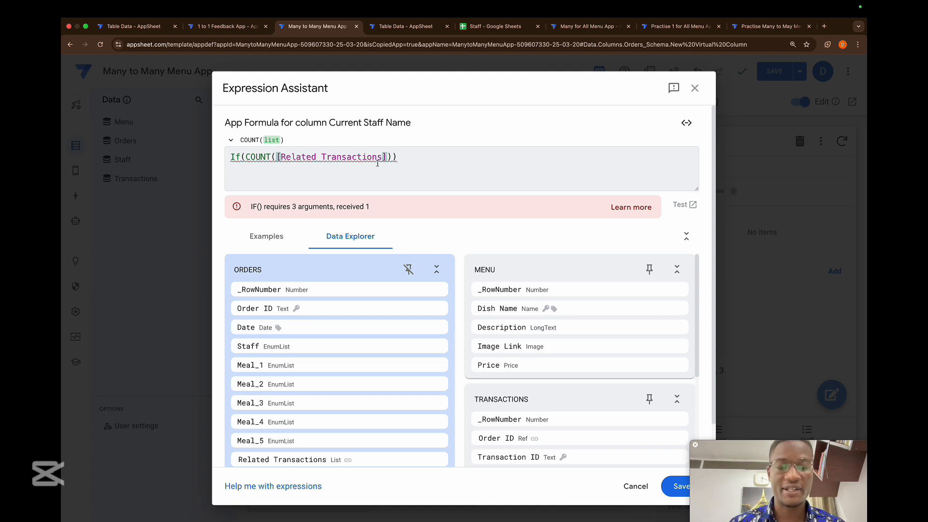
click(632, 487)
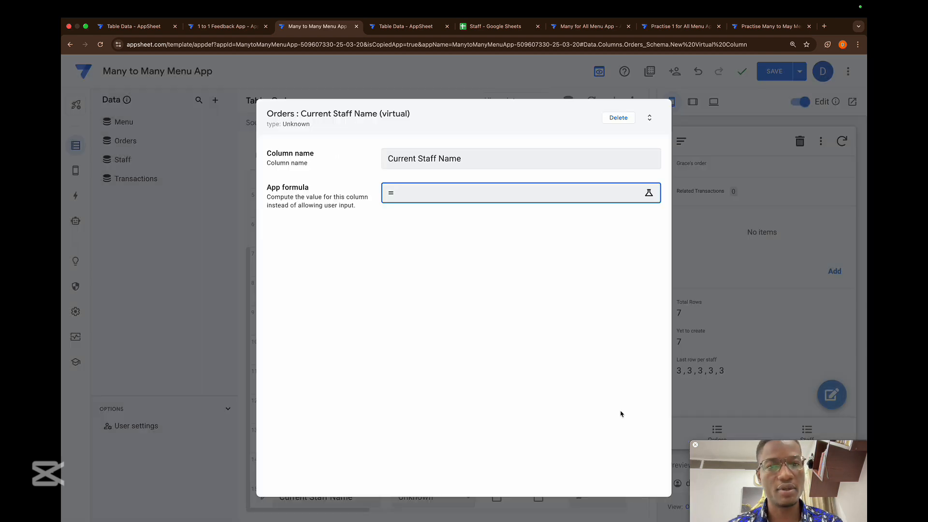
click(619, 118)
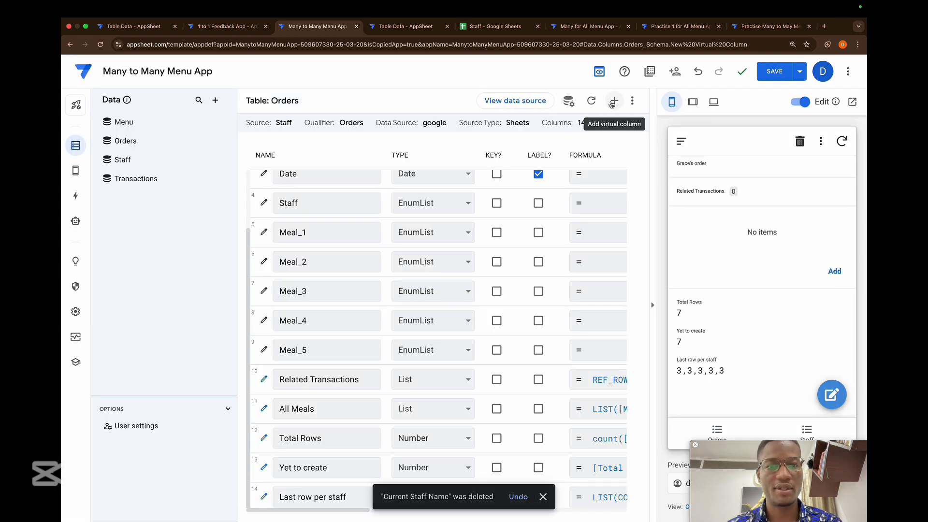
- Add a virtual column named Count to the Orders table
click(613, 102)
click(500, 160)
drag(484, 158, 383, 157)
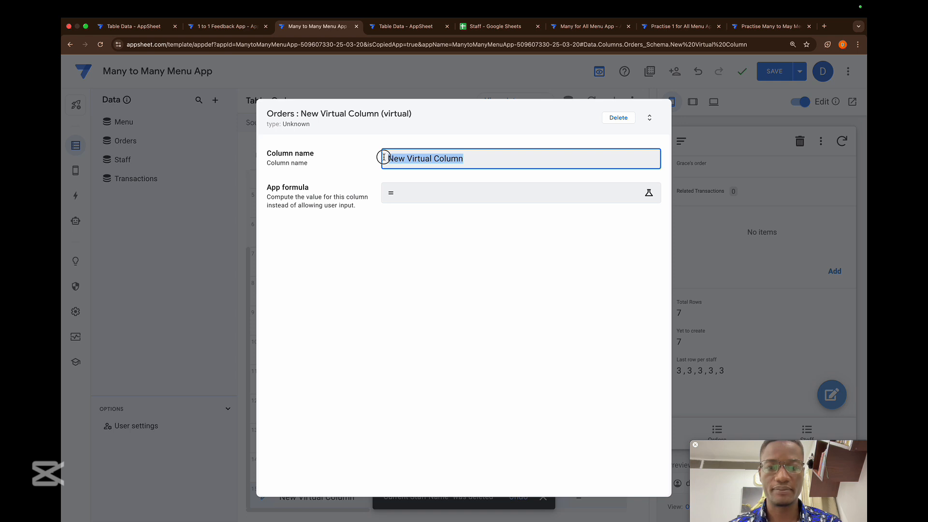
text(Cur)
key(BackSpace)
key(BackSpace)
key(BackSpace)
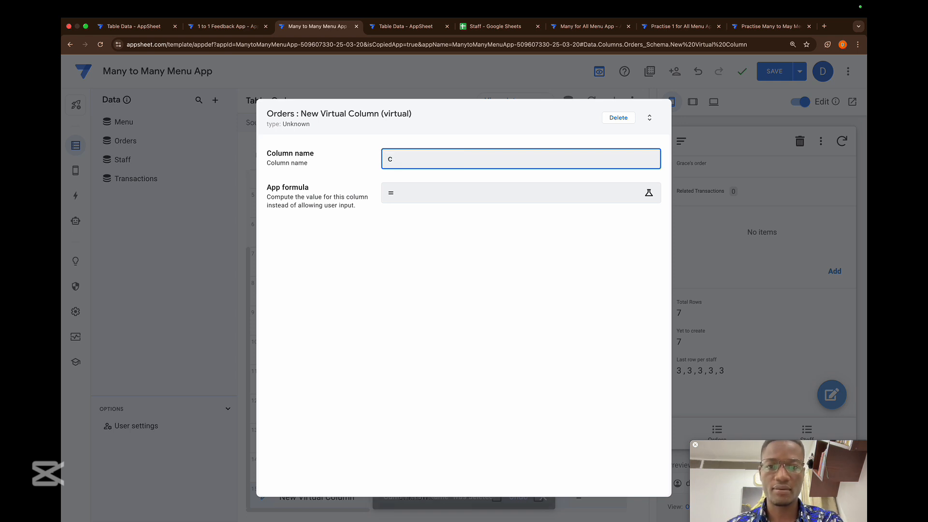
text(Count)
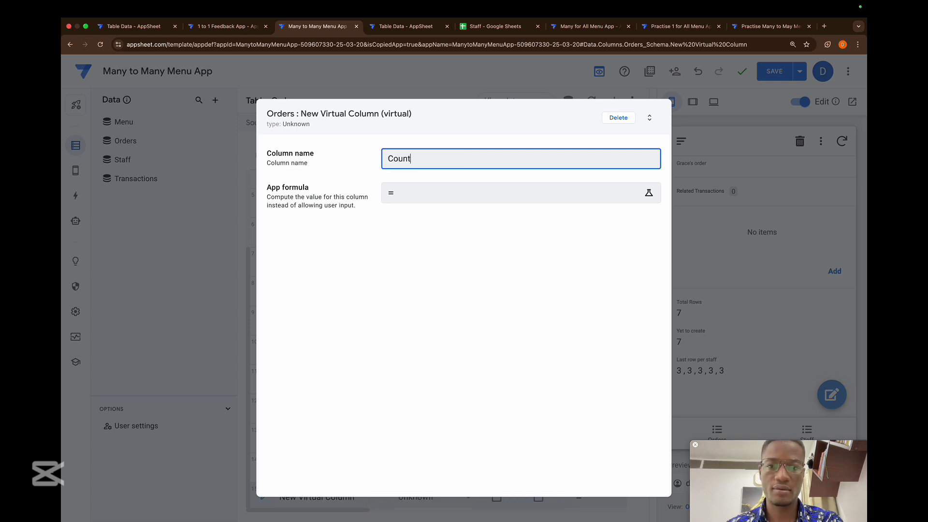
text( rows)
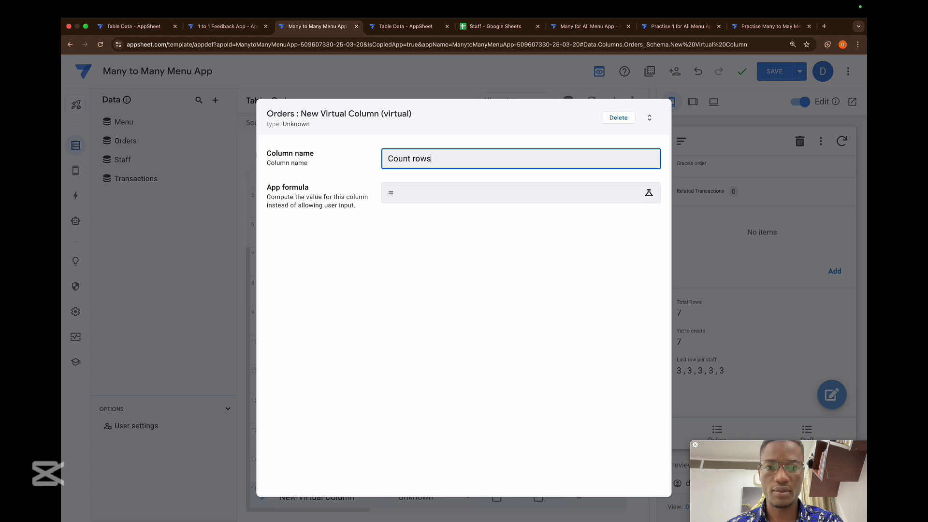
key(BackSpace)
key(BackSpace)
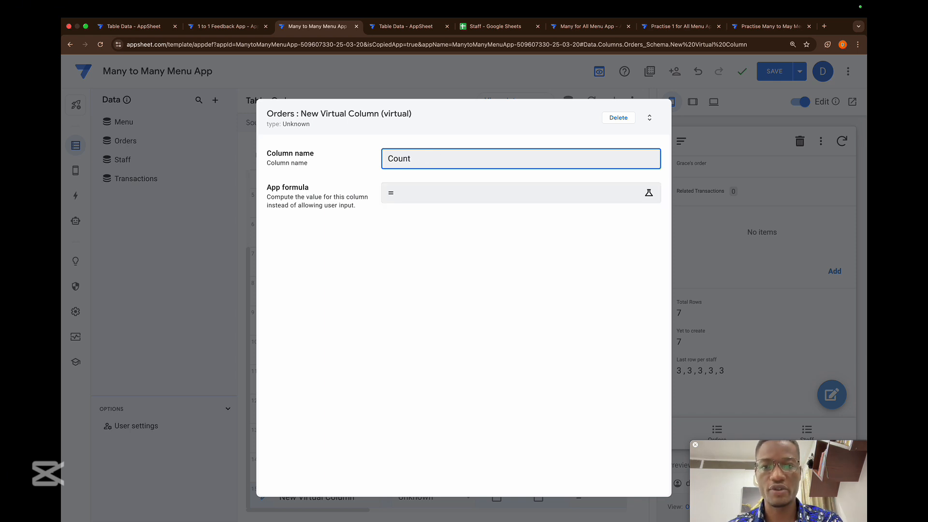
- Enter count([Related Transactions][feedback]) as the app formula of the Count column
click(432, 194)
text(count)
text(([re)
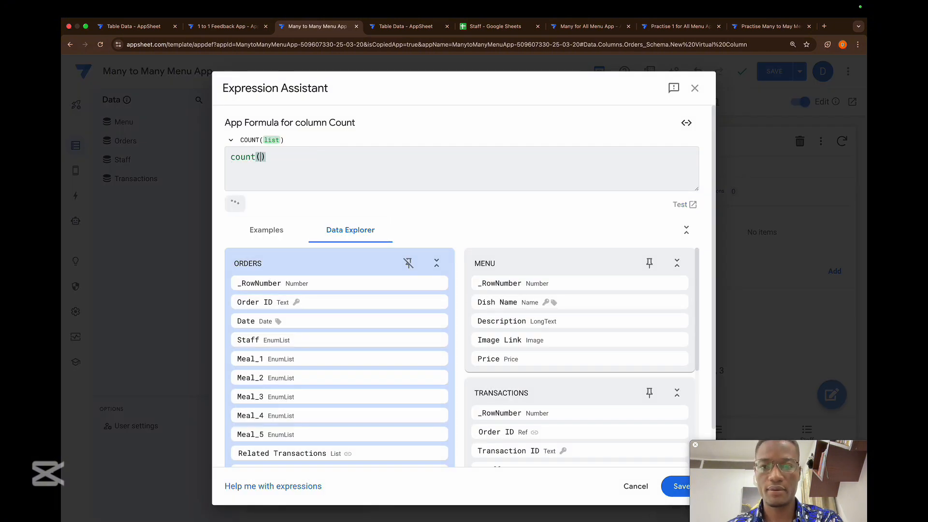
key(Return)
text([fe)
text(ed)
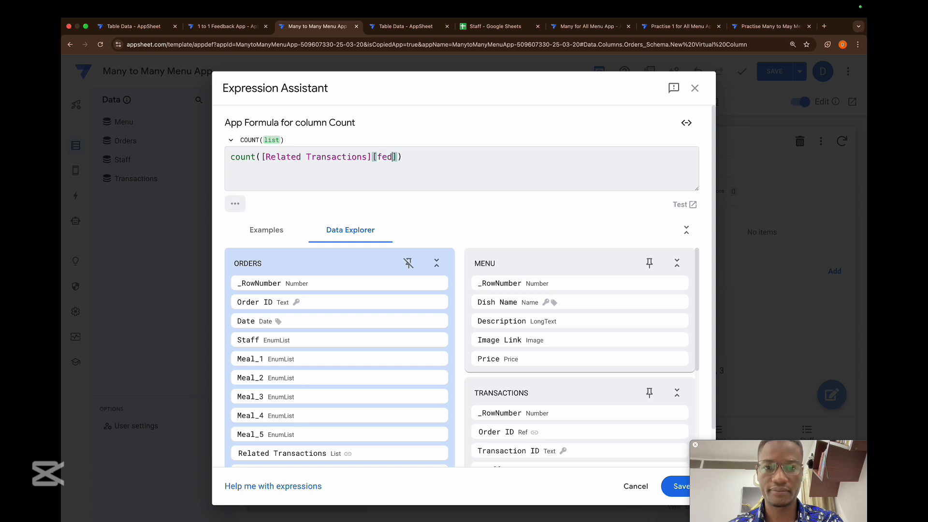
text(back)
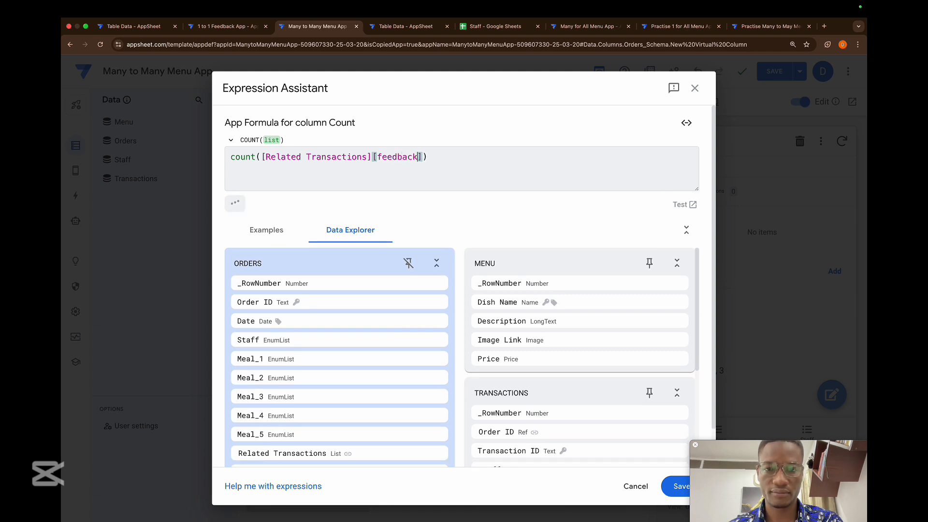
- Replace feedback with Order ID in the Count formula, save the formula and close the column settings
key(BackSpace)
key(BackSpace)
key(BackSpace)
key(BackSpace)
key(BackSpace)
key(BackSpace)
key(BackSpace)
key(BackSpace)
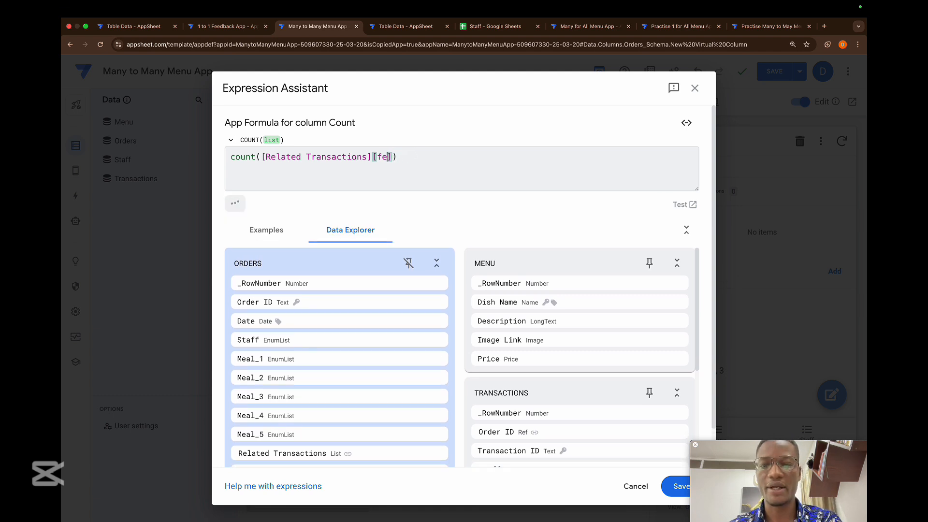
text(or)
key(Return)
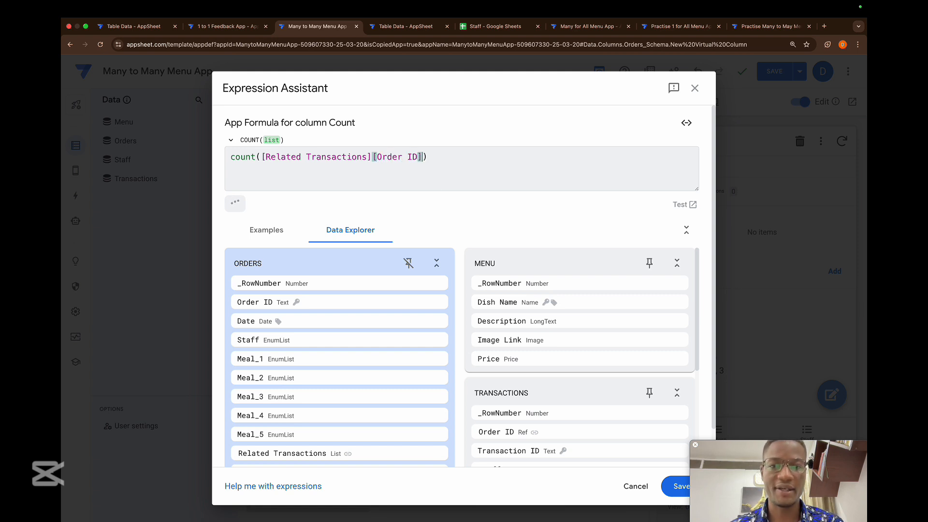
click(675, 486)
click(625, 119)
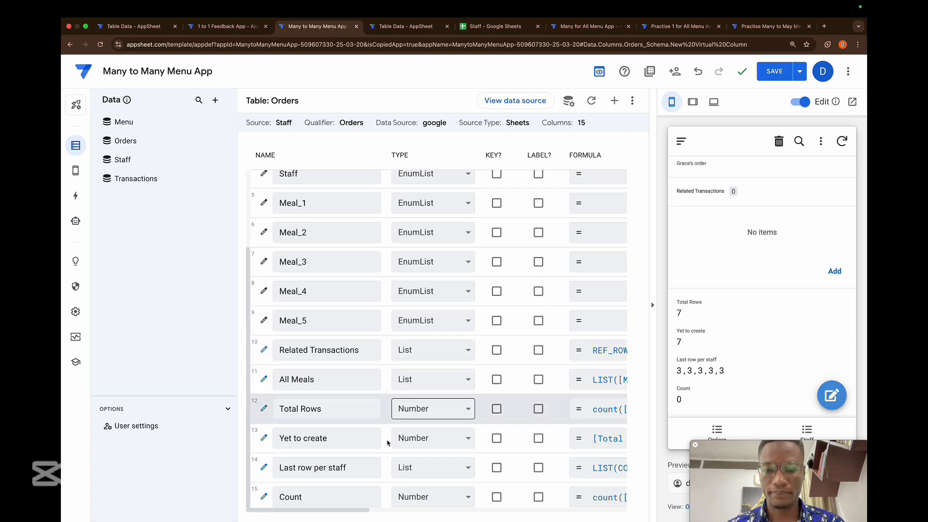
- Add another virtual column to the Orders table and name it Current Staff Name
click(615, 102)
click(494, 160)
triple_click(494, 161)
key(BackSpace)
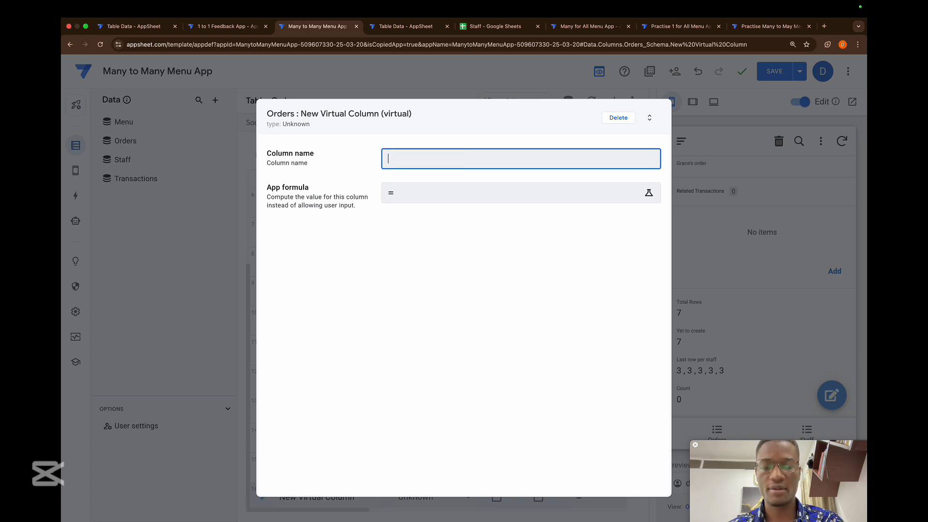
text(Current)
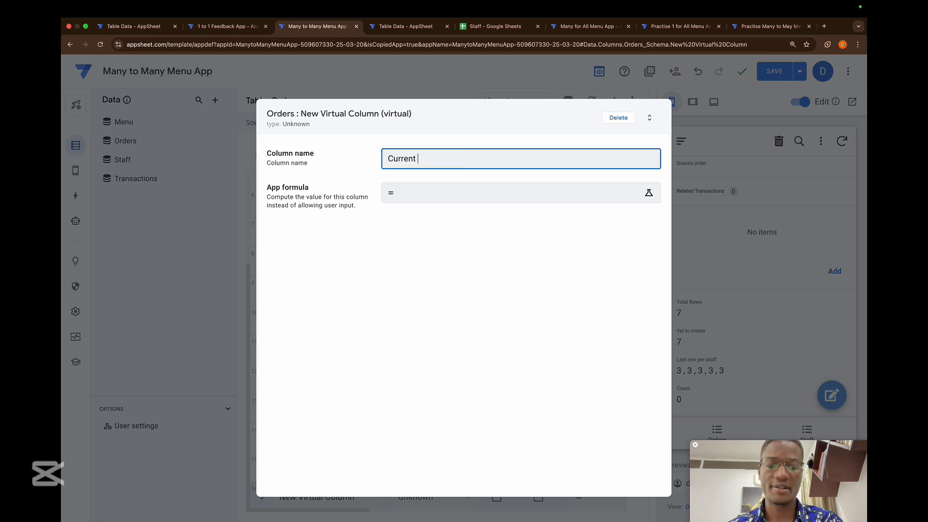
text( Staff )
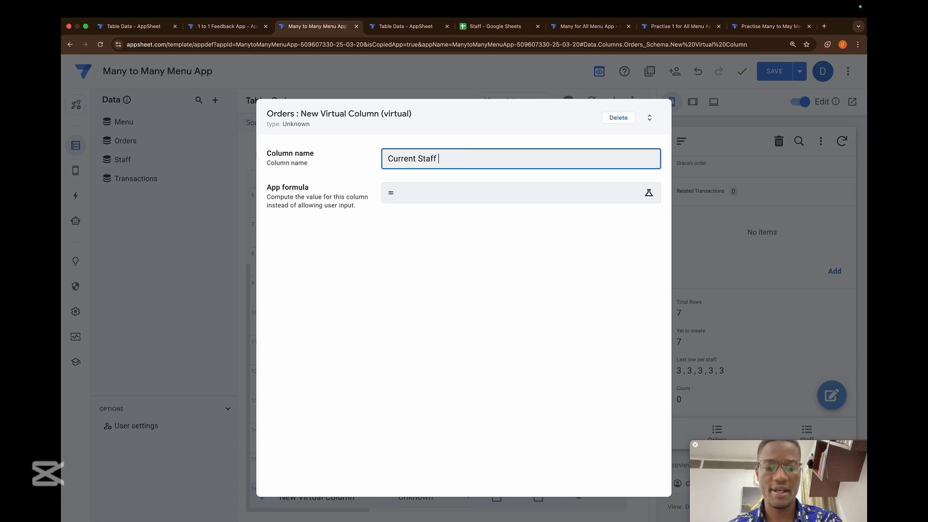
text(Name)
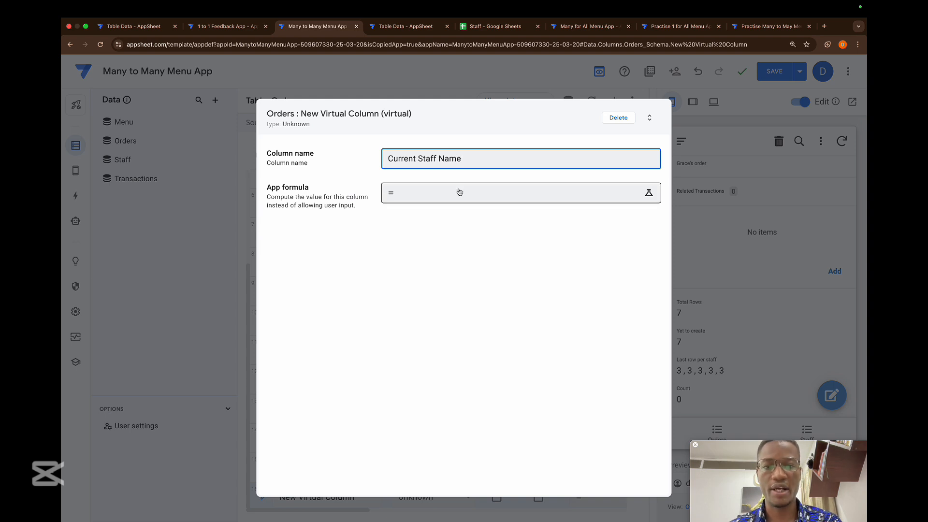
- Start the app formula of Current Staff Name as an if() with the condition [Count]<INDEX([Last row per staff],1)
click(459, 192)
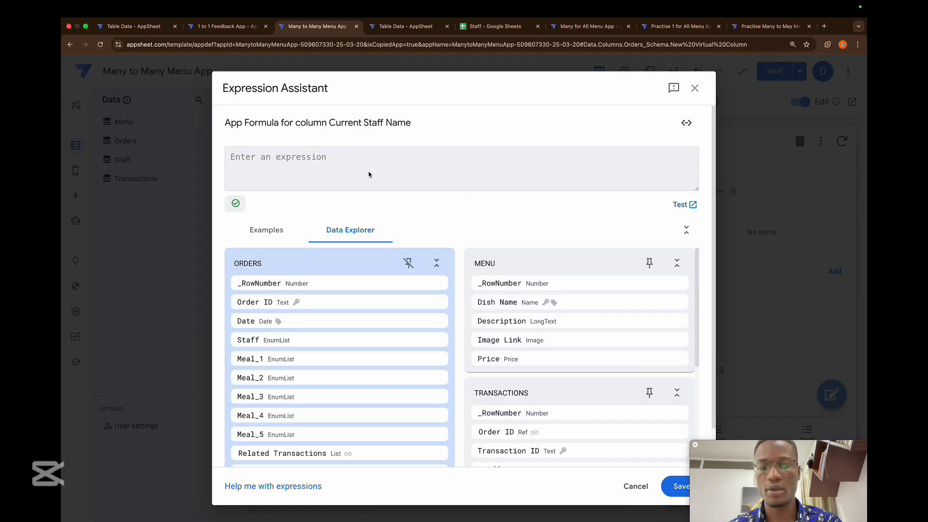
text(if)
key(Return)
text([c)
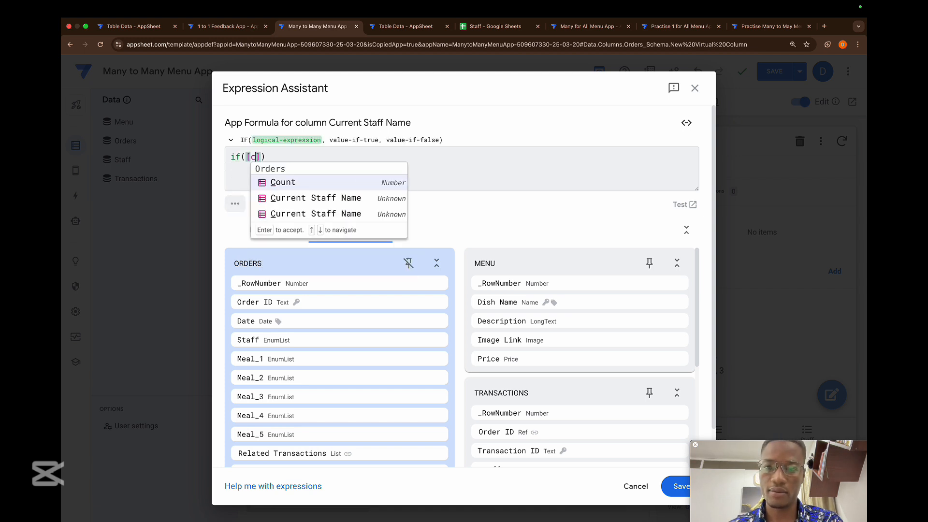
key(Return)
text(<inde)
key(Return)
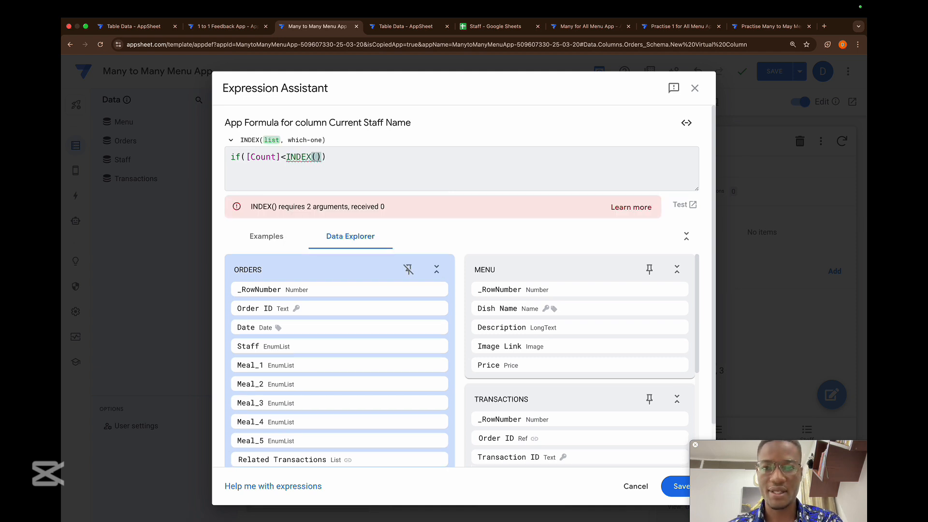
text([la)
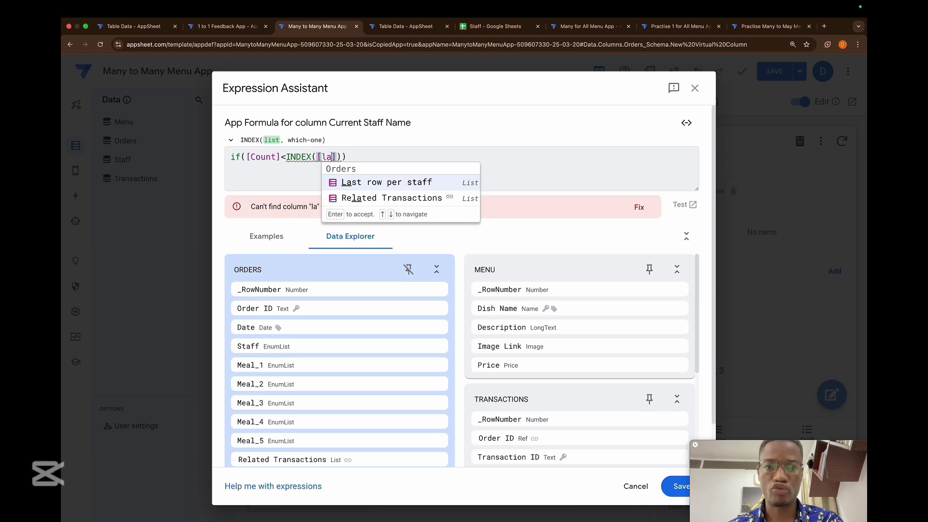
key(Return)
text(,1)
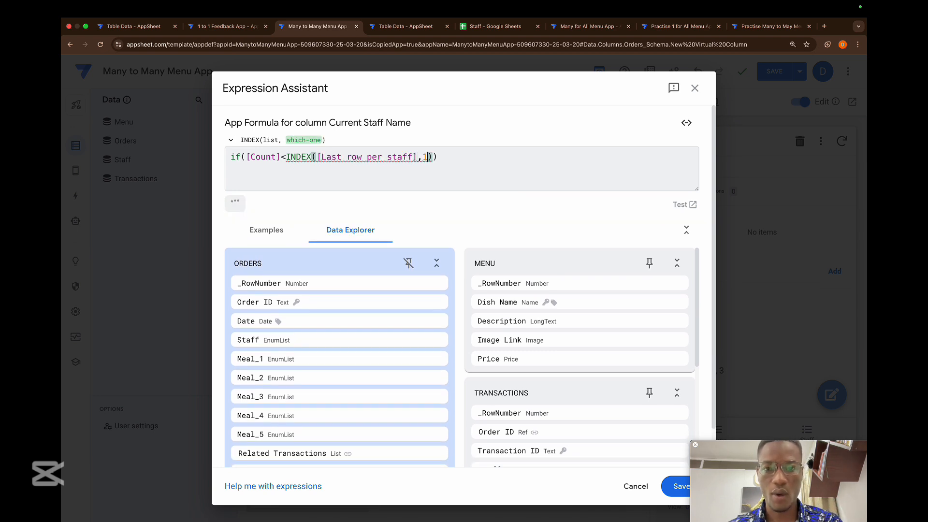
click(434, 157)
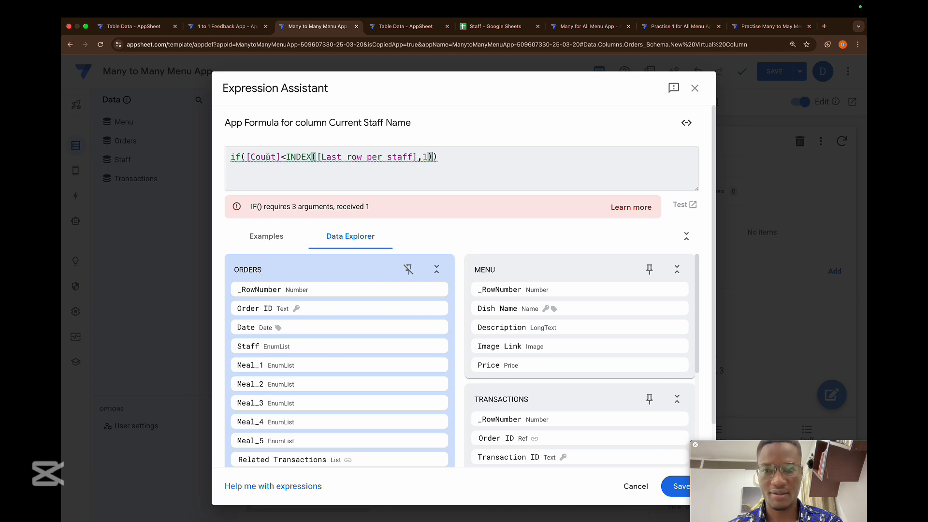
mouse_move(267, 157)
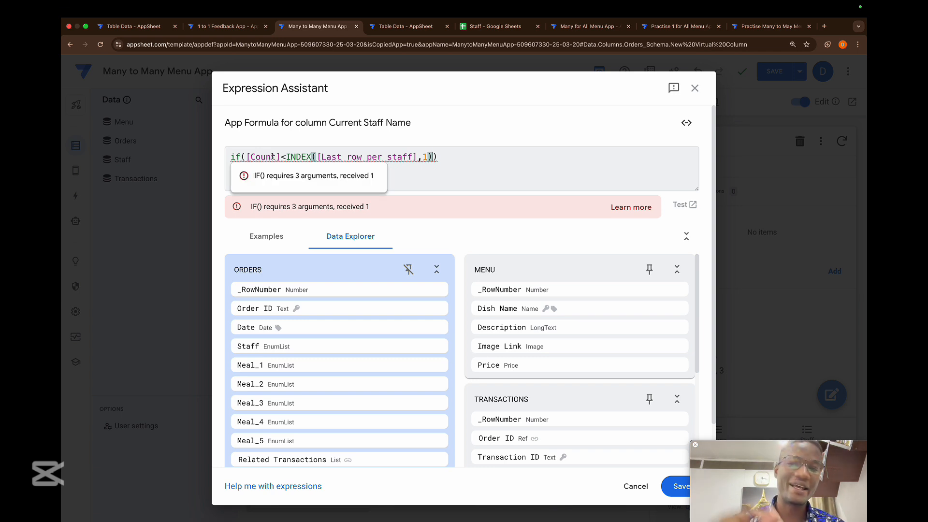
- Add INDEX([Staff],1) to the if() formula as the value returned when the condition is true
click(433, 157)
text(,)
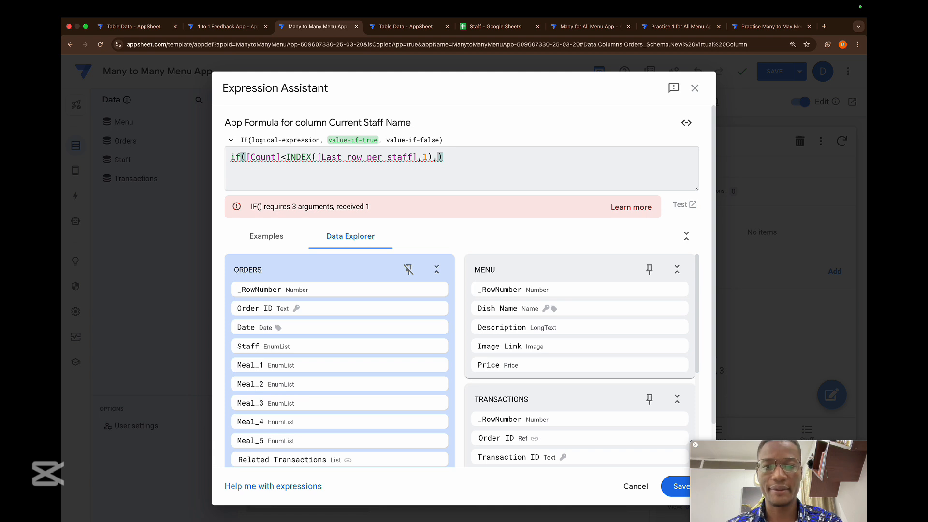
text(IND)
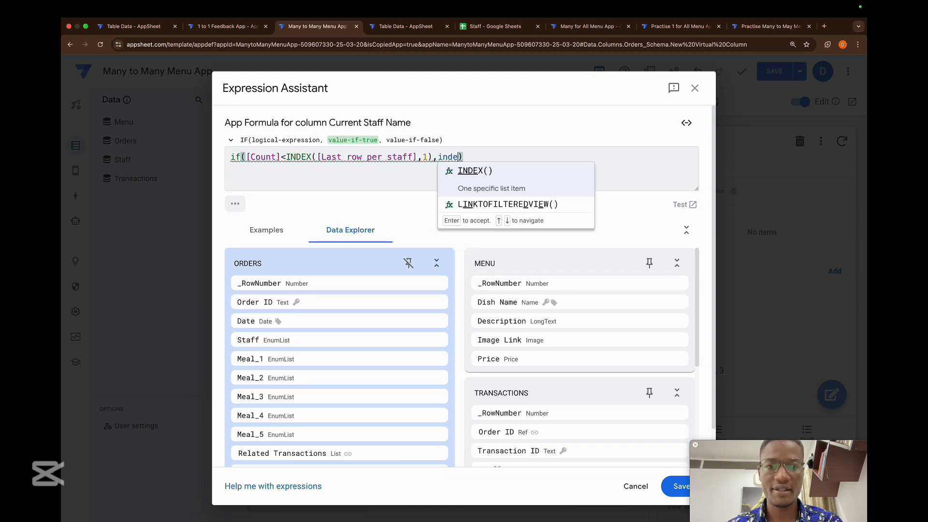
key(Return)
text([St)
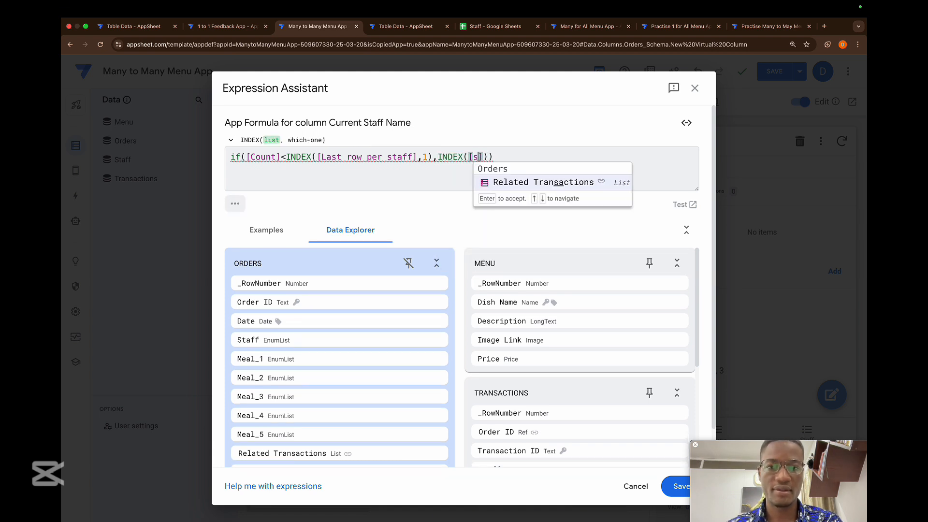
key(Return)
text(,1)
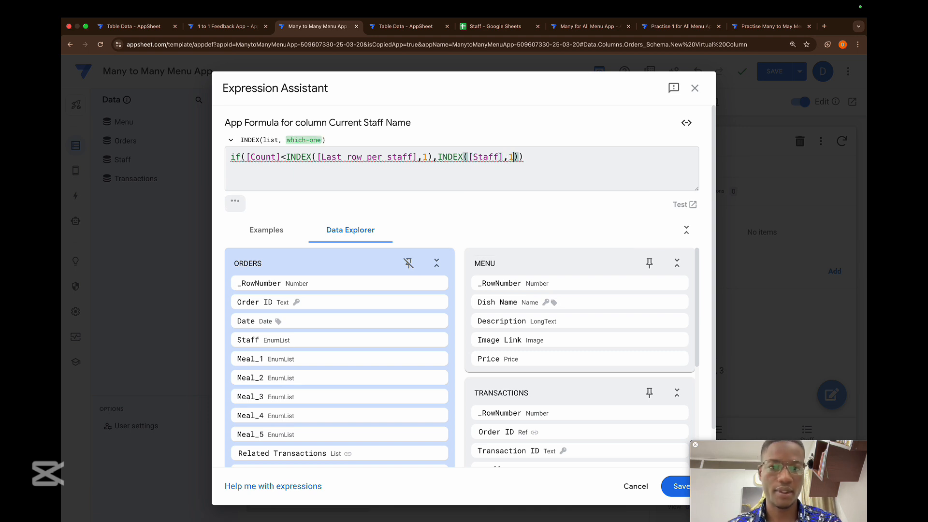
click(518, 159)
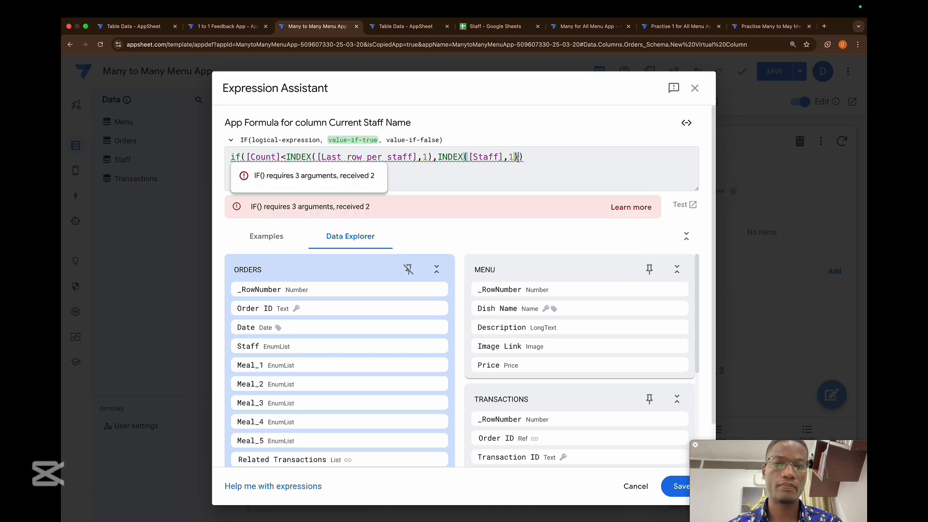
click(527, 158)
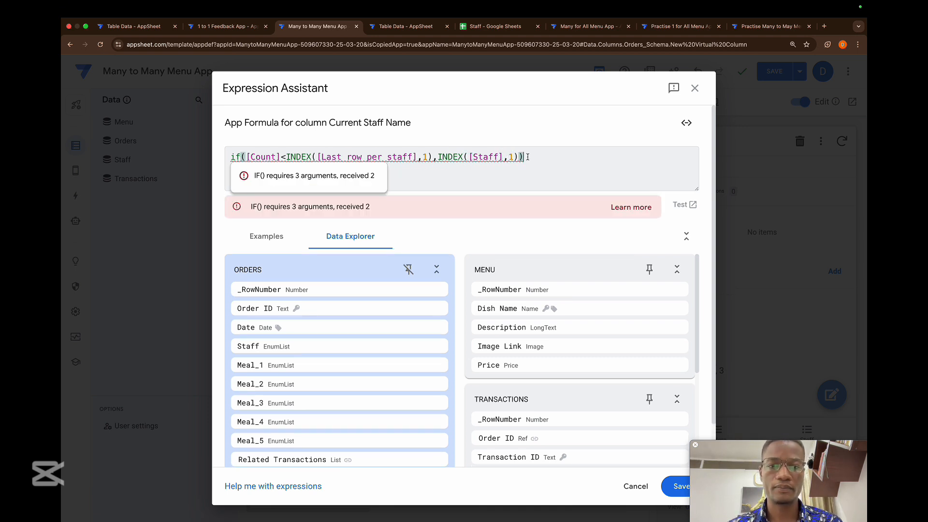
- Change the function from if to ifs and replace its final closing parenthesis with a comma
click(244, 157)
text(s)
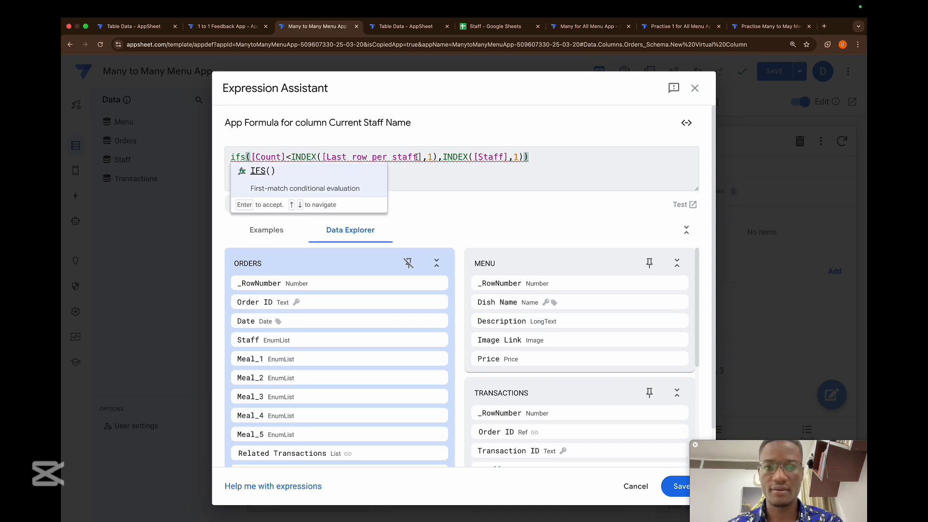
click(532, 154)
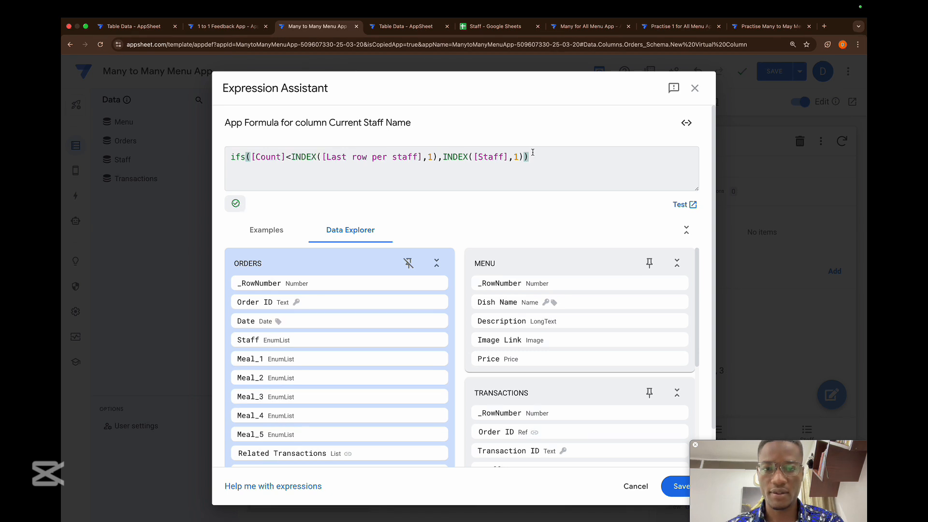
key(BackSpace)
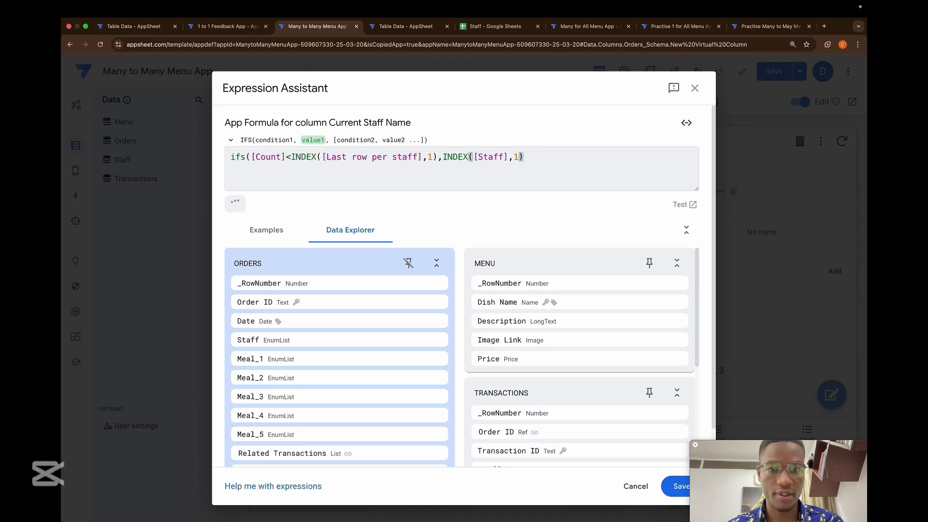
text(,)
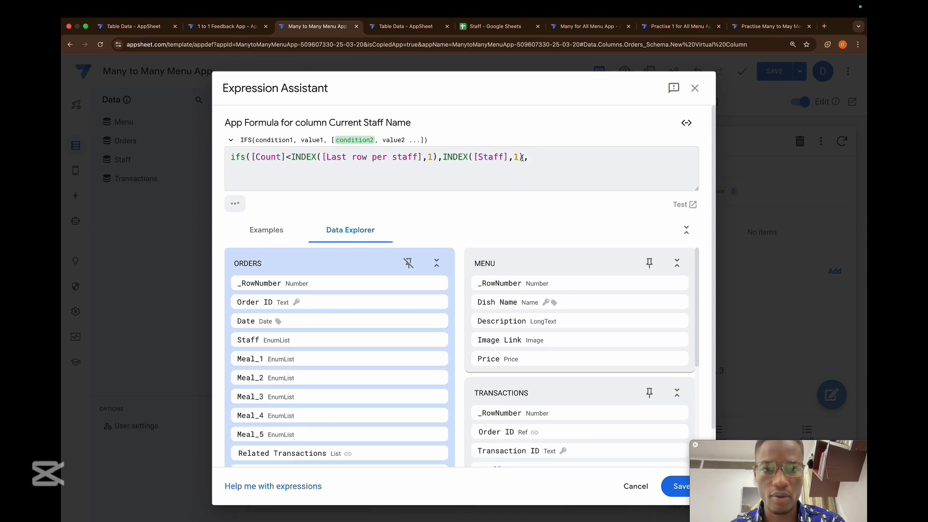
- Duplicate the condition and value pair at the end of the ifs formula and set both of its index numbers to 2
drag(524, 156, 365, 151)
drag(267, 157, 250, 156)
key(cmd+c)
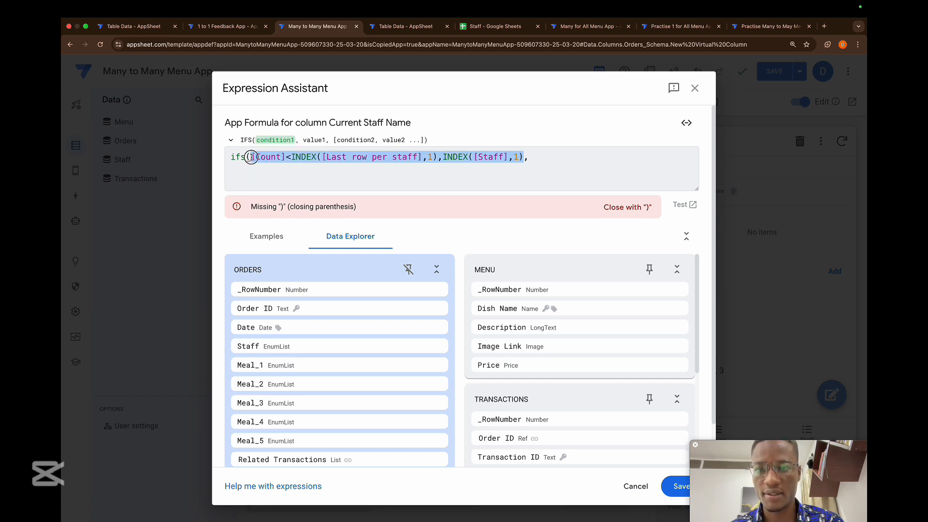
click(548, 155)
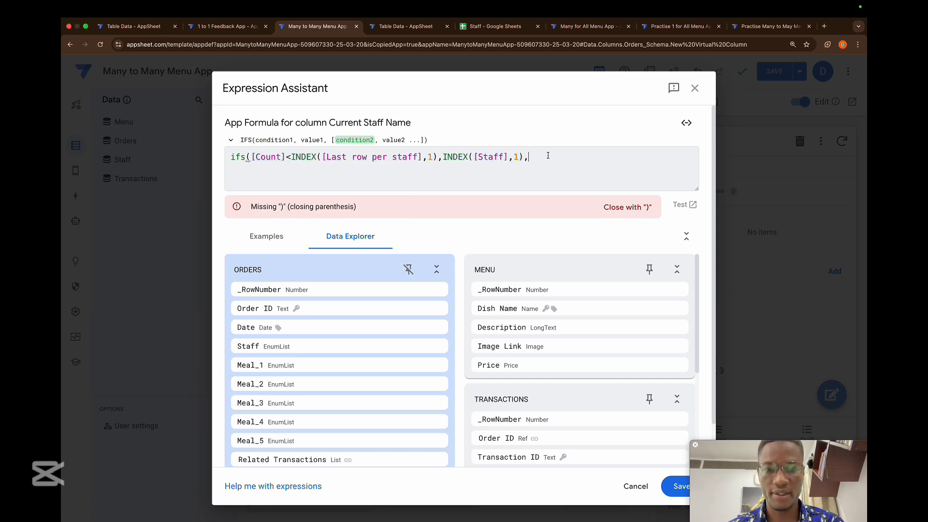
key(cmd+v)
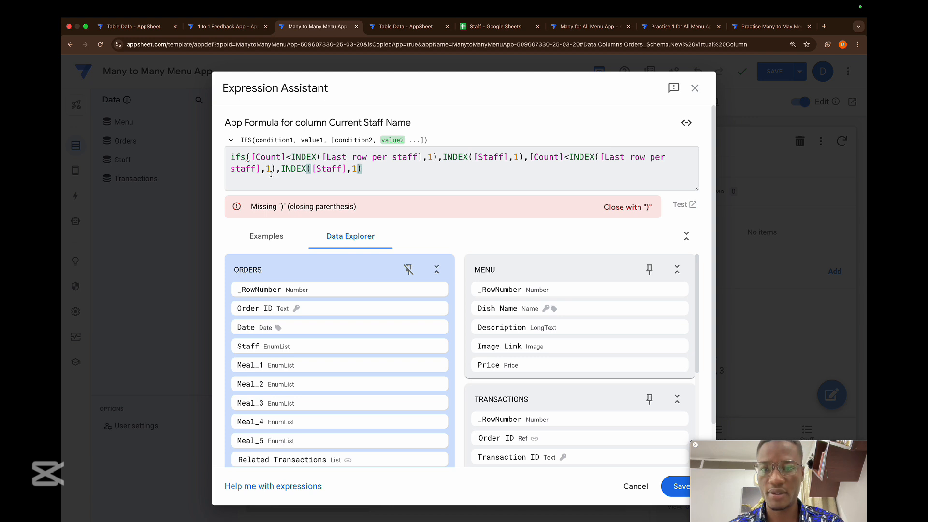
click(270, 169)
key(BackSpace)
text(2)
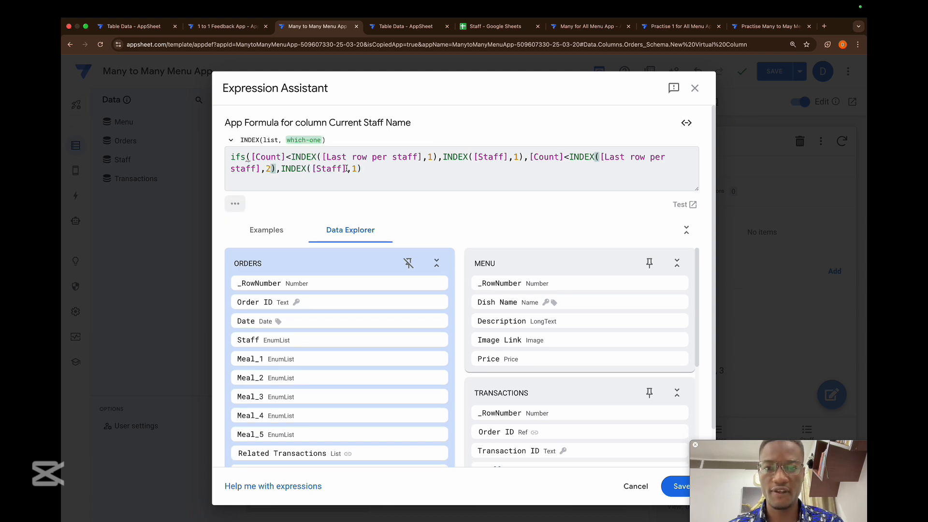
click(357, 169)
key(BackSpace)
text(2)
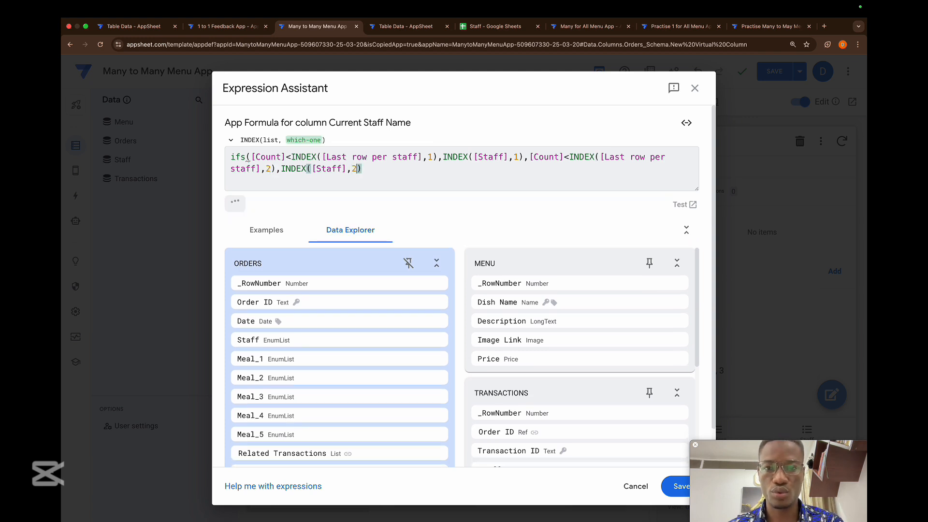
- Append a third copy of the condition and value pair to the formula, with both index numbers set to 3
text(,[Count]<INDEX([Last row per staff],1),INDEX([Staff],1))
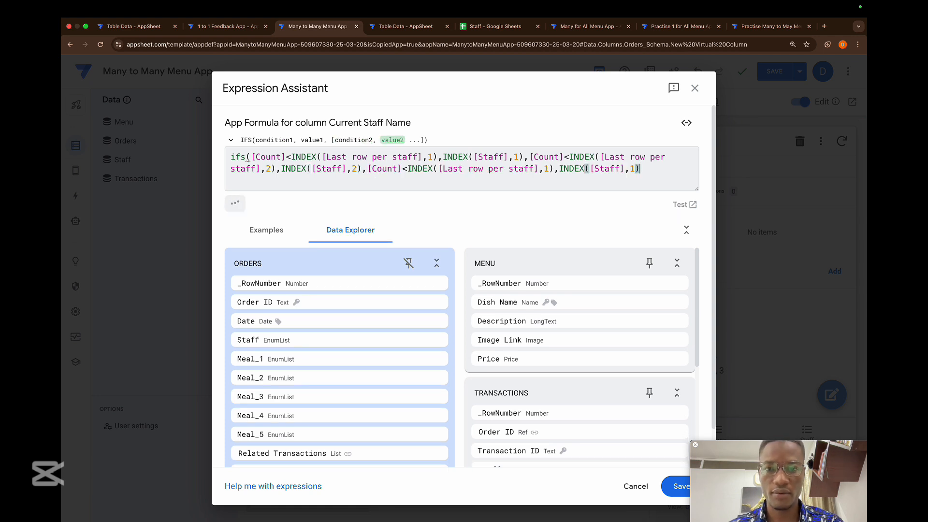
click(552, 169)
key(BackSpace)
text(3)
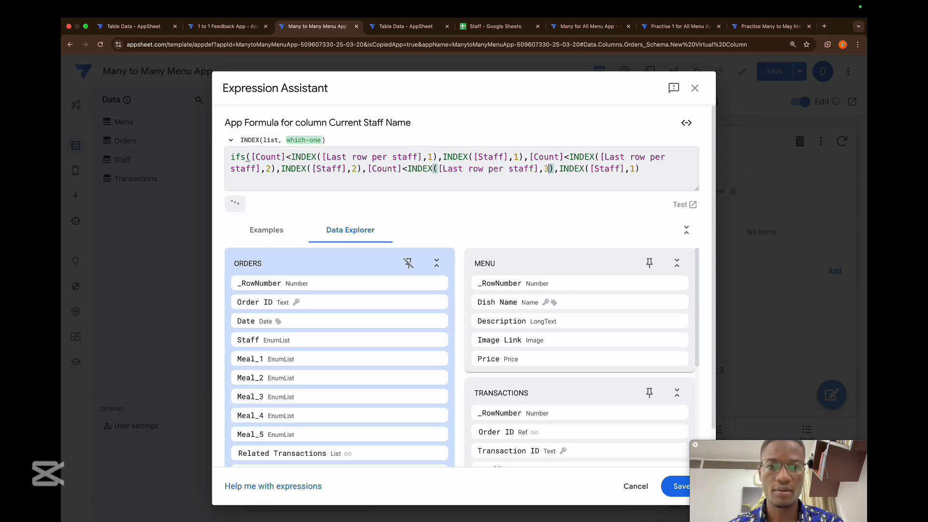
click(634, 169)
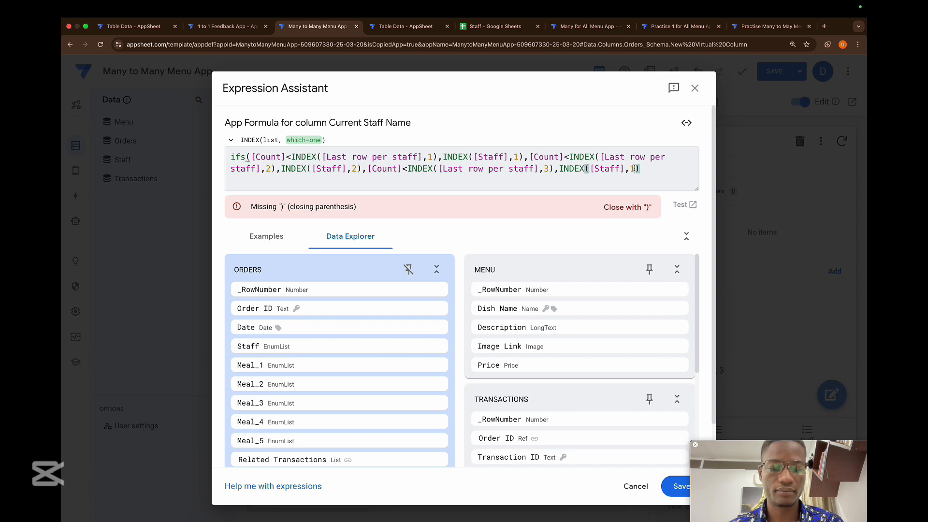
key(BackSpace)
text(3)
key(Right)
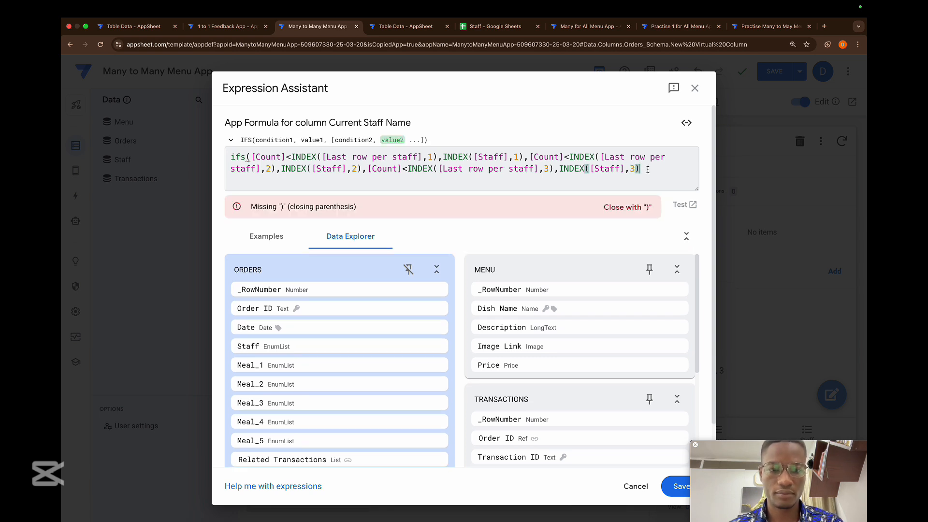
- Append a fourth copy of the condition and value pair to the formula, with both index numbers set to 4
text(,)
key(super+v)
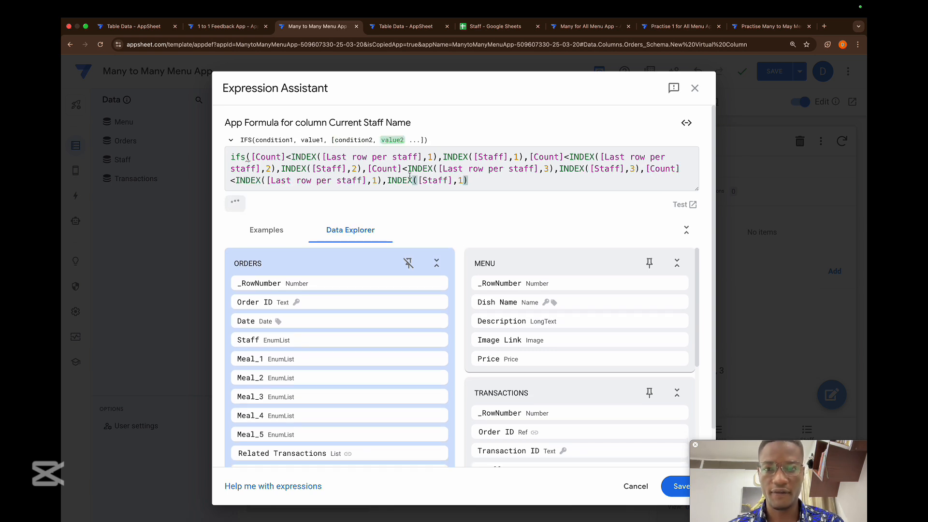
double_click(376, 182)
text(4)
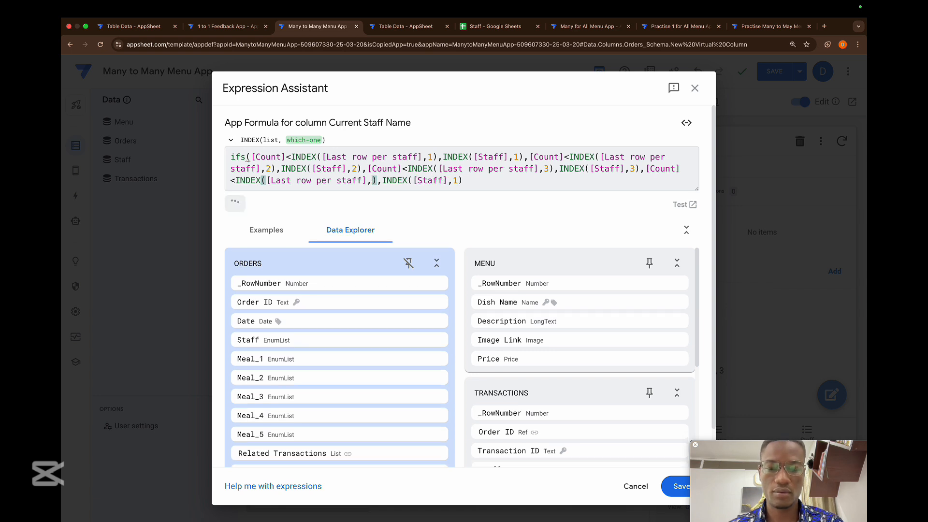
double_click(460, 181)
text(4)
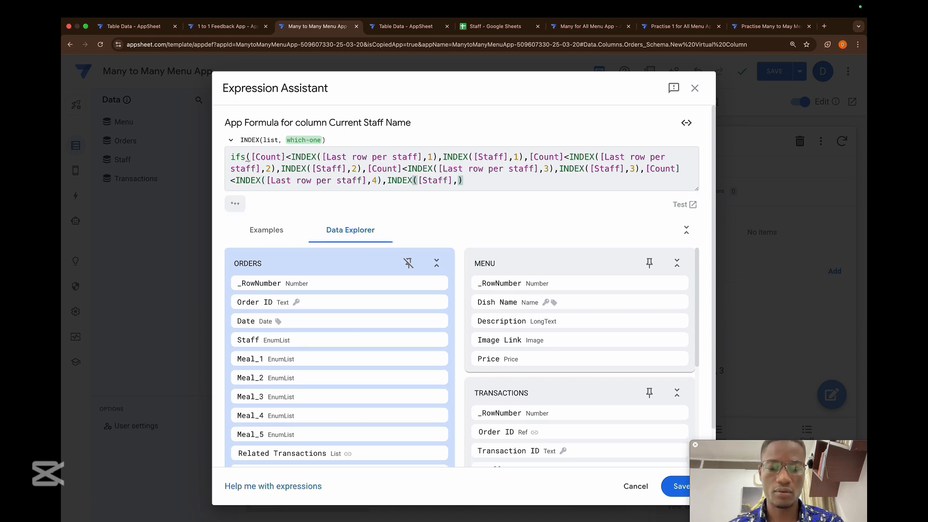
- Append a fifth copy of the condition and value pair to the formula, with both index numbers set to 5
click(481, 182)
text(,[Count]<INDEX([Last row per staff],1),INDEX([Staff],1))
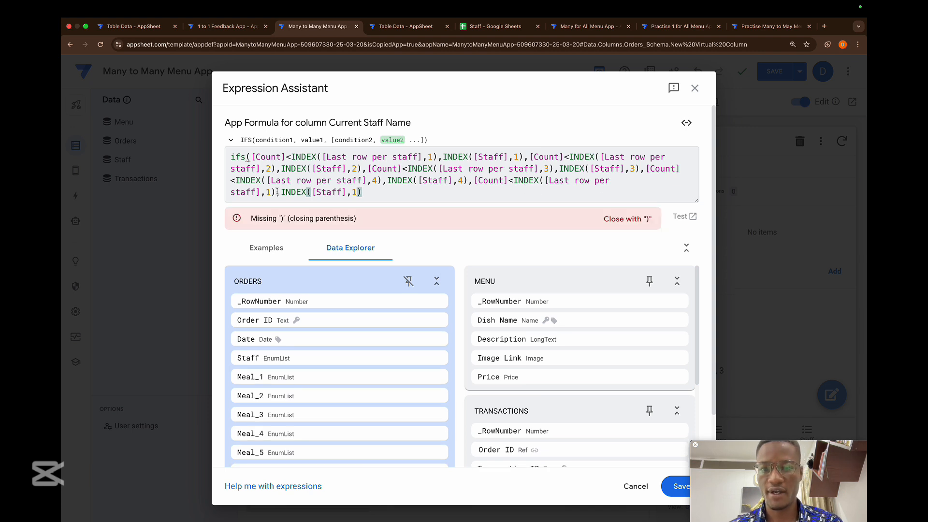
double_click(269, 192)
text(5)
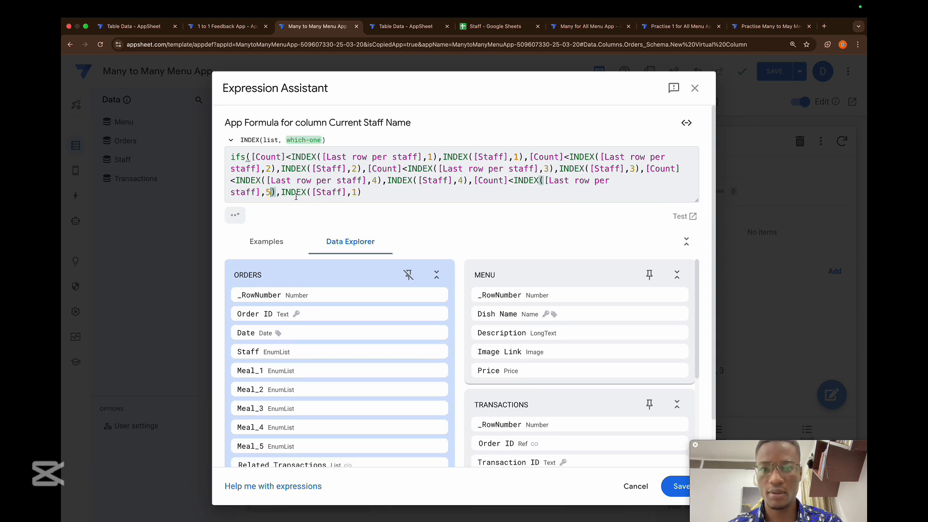
double_click(354, 193)
text(5)
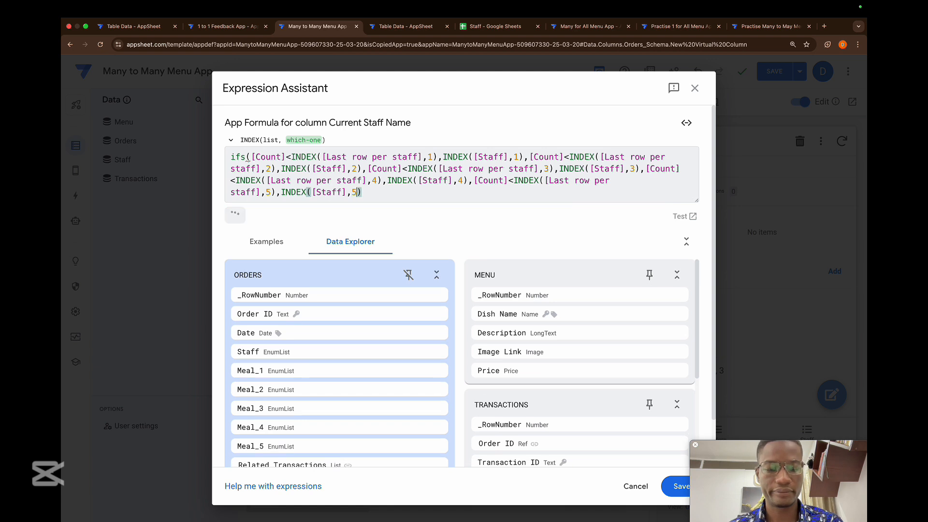
- Complete the ifs formula with a closing parenthesis, save it and close the Current Staff Name column settings
click(372, 194)
text())
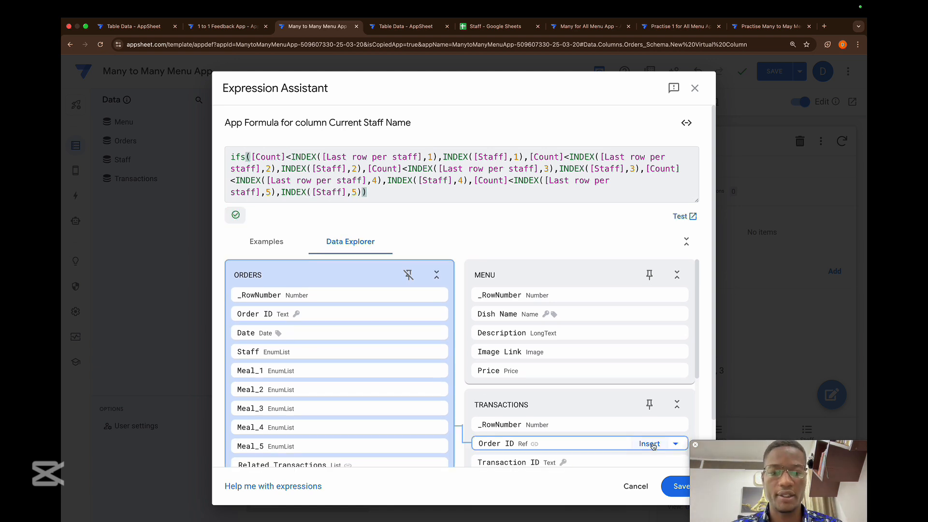
click(677, 487)
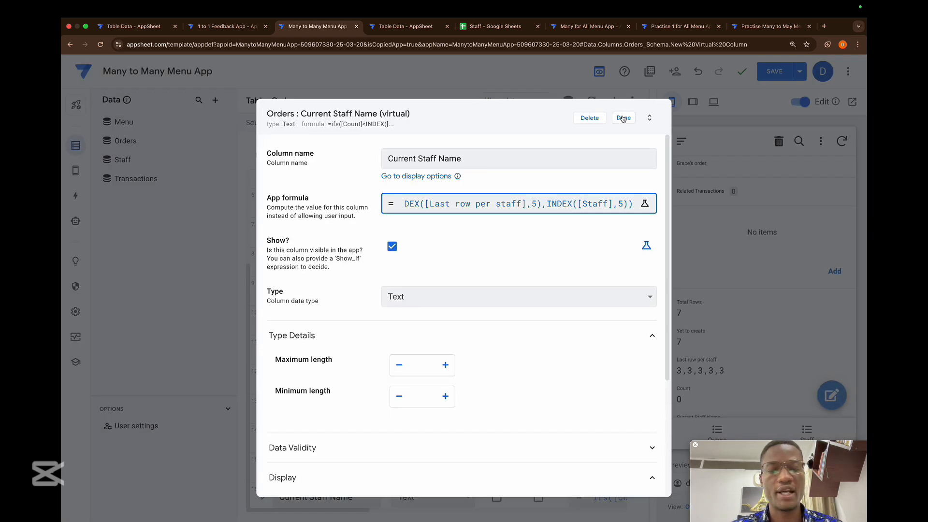
click(623, 119)
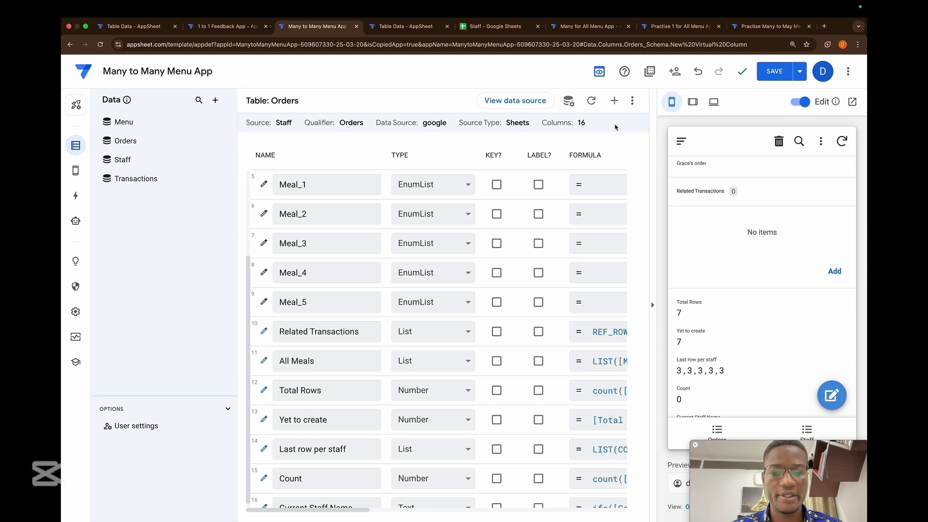
- Add a Staff column set to [Current Staff Name] to the Orders action Create new rows, and save the app
click(76, 197)
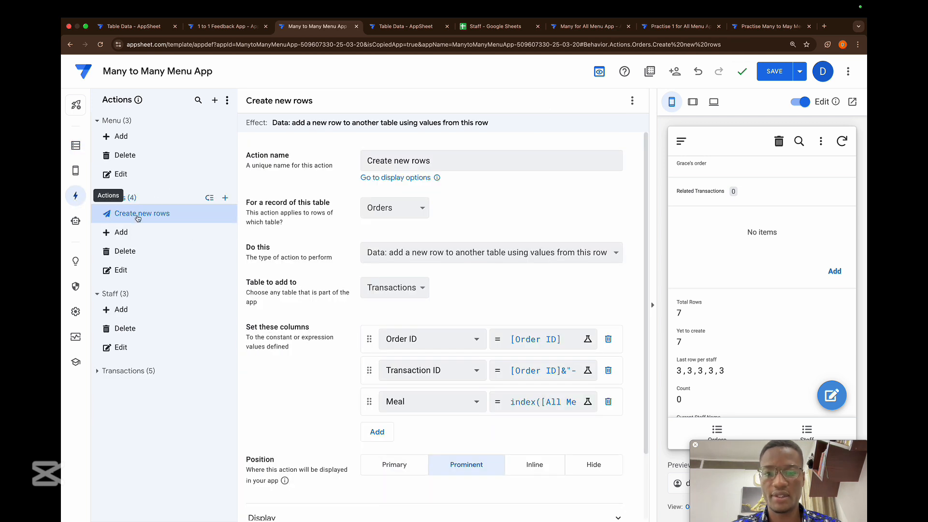
click(387, 433)
click(428, 431)
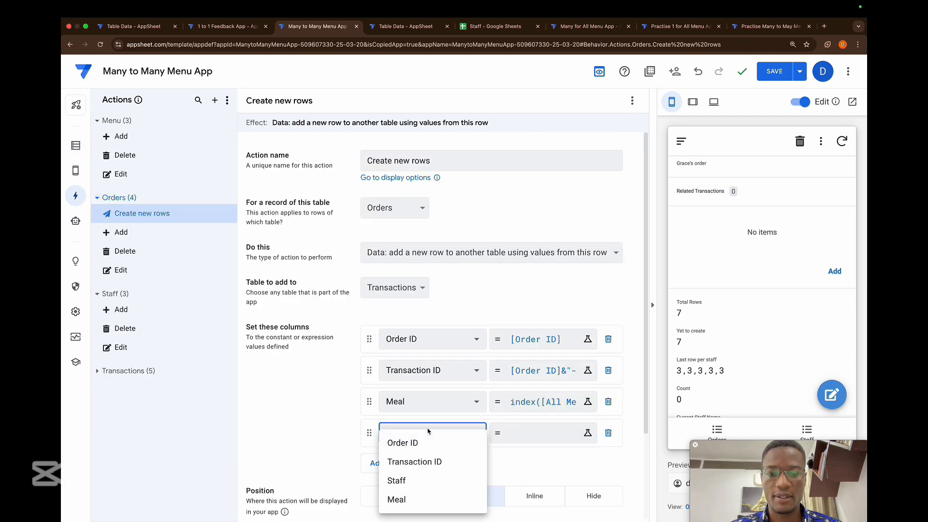
click(404, 481)
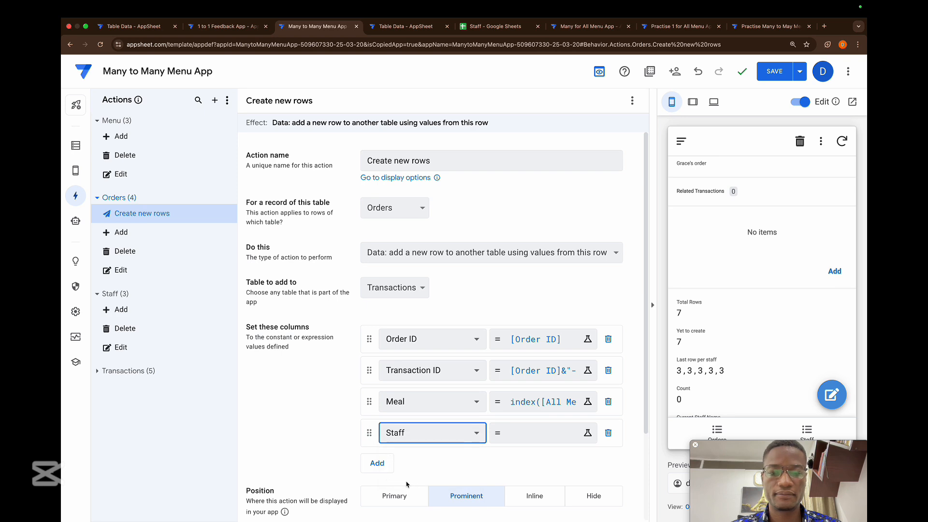
click(522, 438)
text([cu)
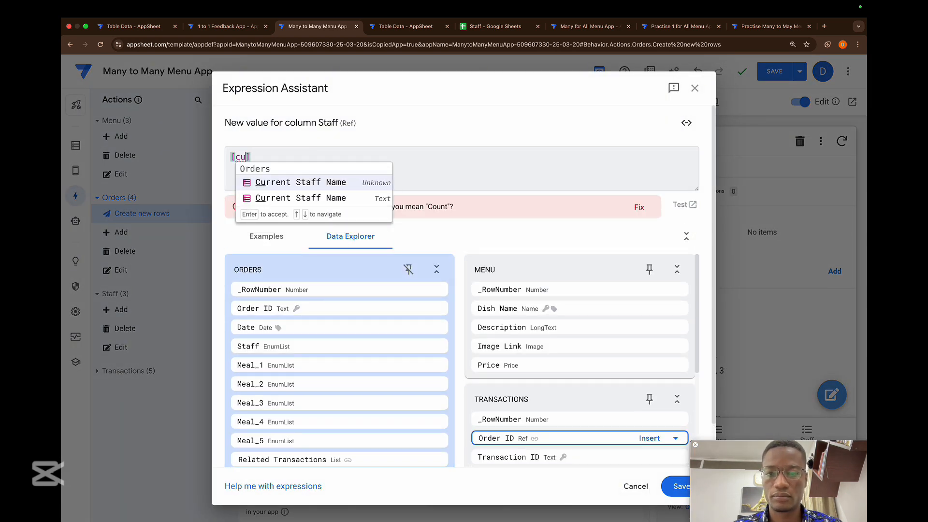
key(Return)
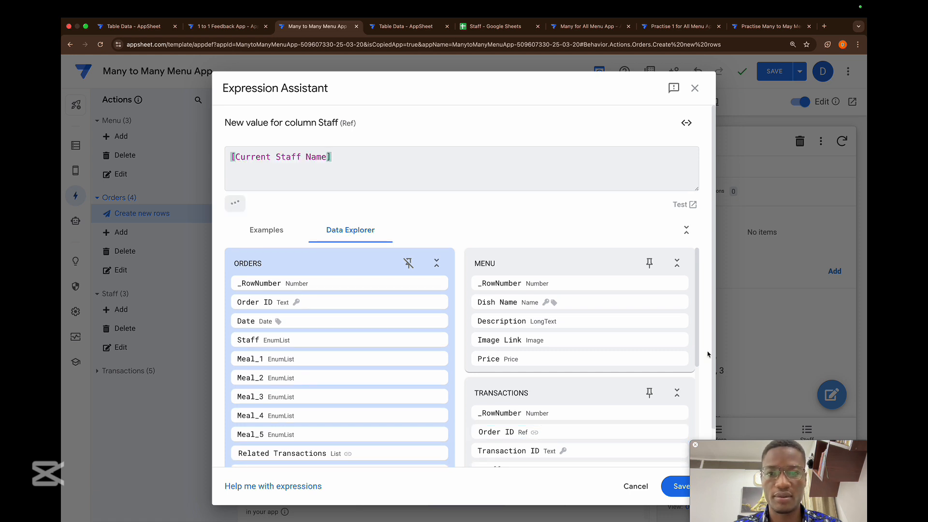
click(677, 486)
click(785, 71)
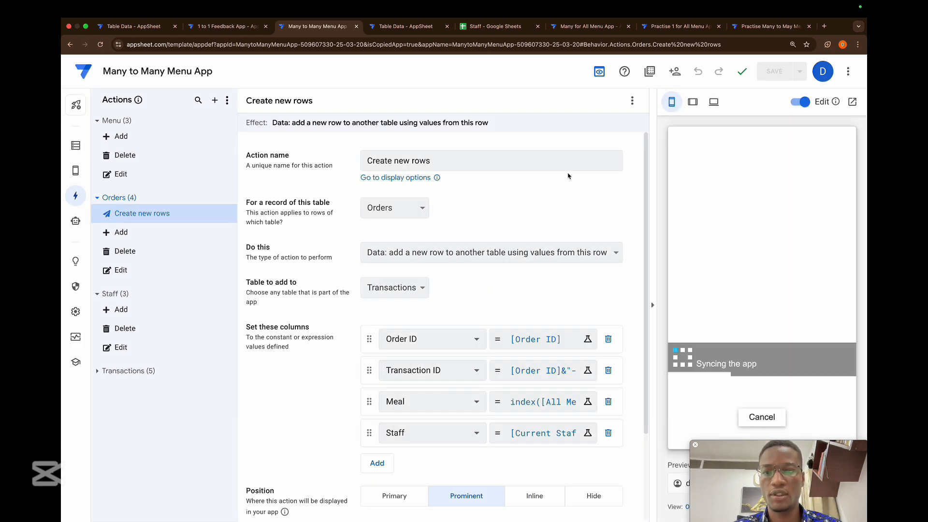
- Replace the run condition of the Create new rows action with the beginning of a comparison, [Total Rows]>
scroll(539, 264, down, 2)
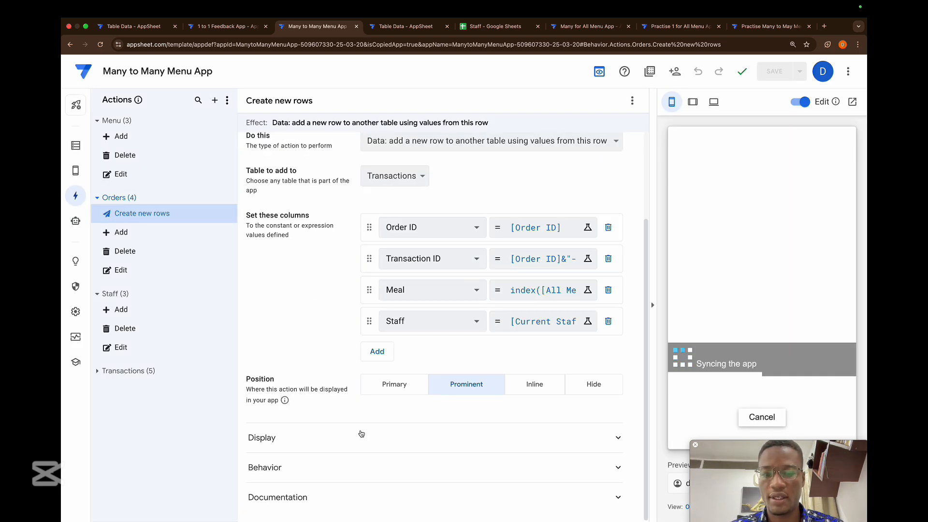
click(353, 467)
scroll(393, 440, down, 3)
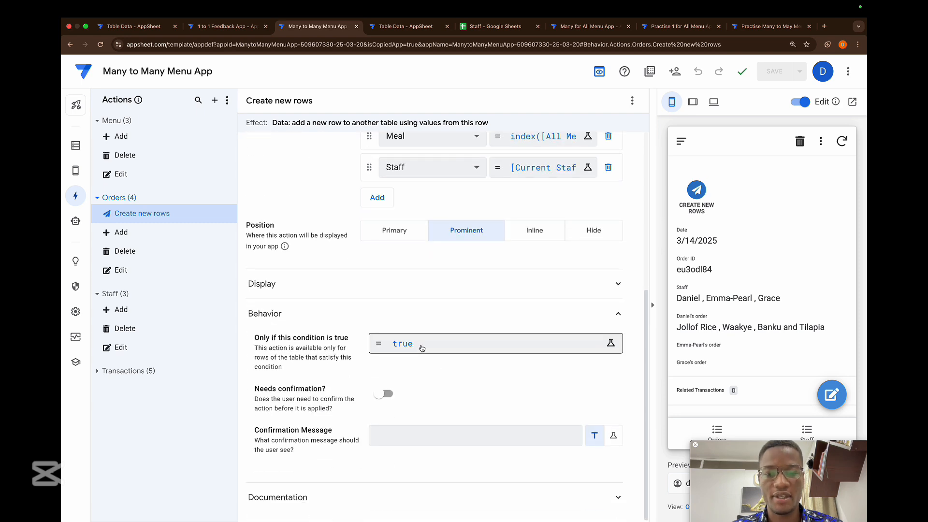
click(419, 346)
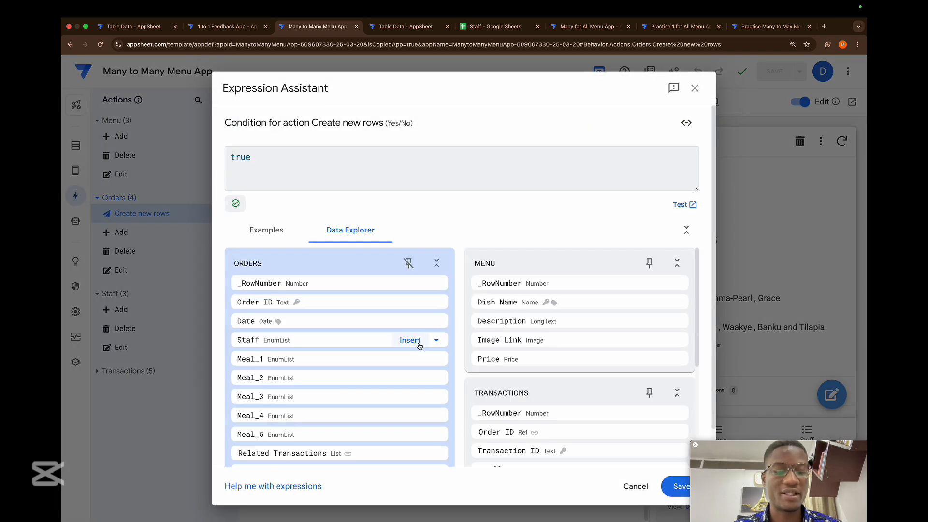
key(super+a)
key(BackSpace)
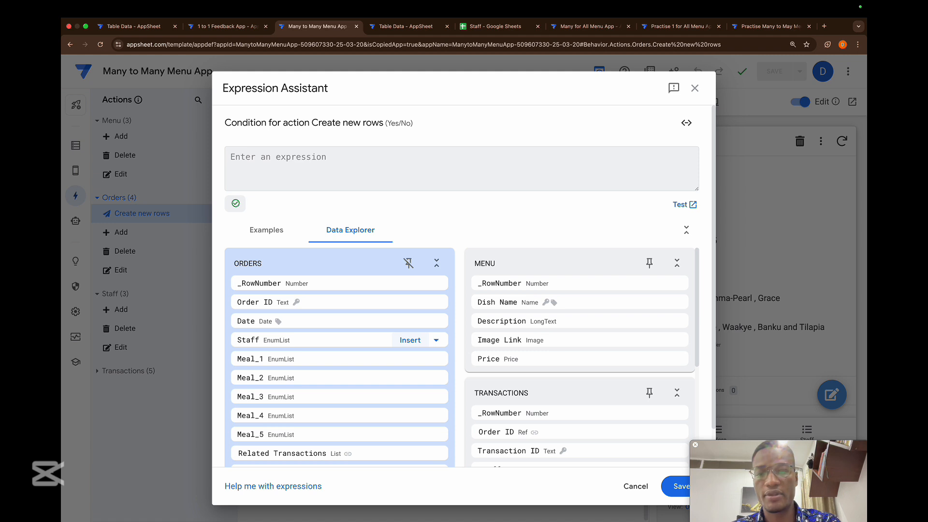
text([to)
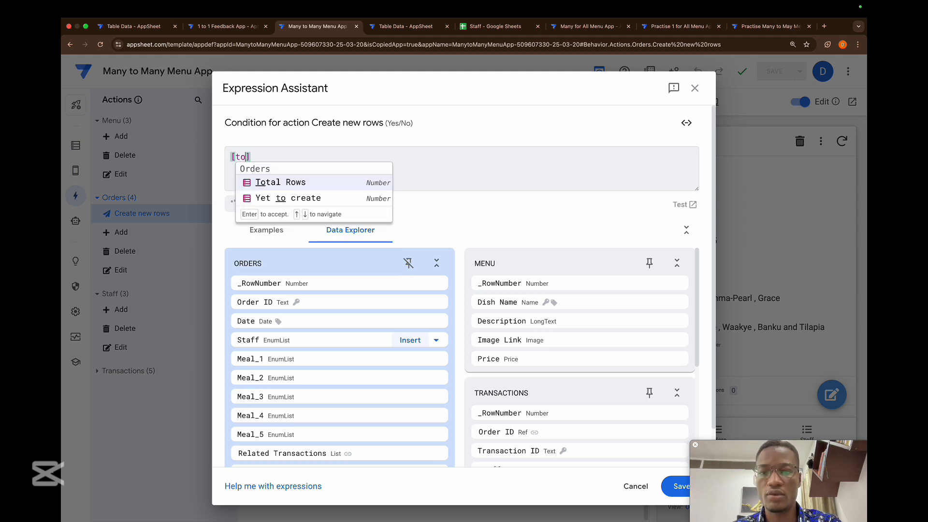
key(Return)
text(>)
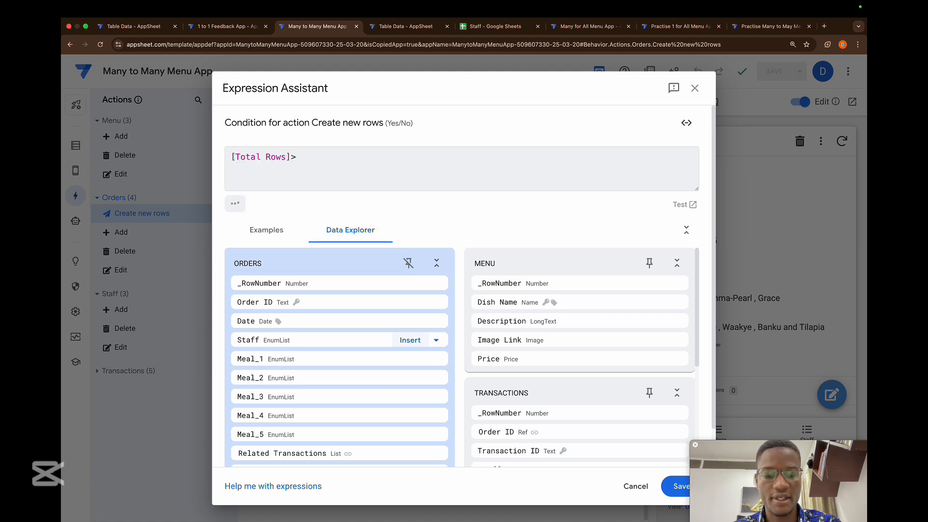
text(count)
key(Return)
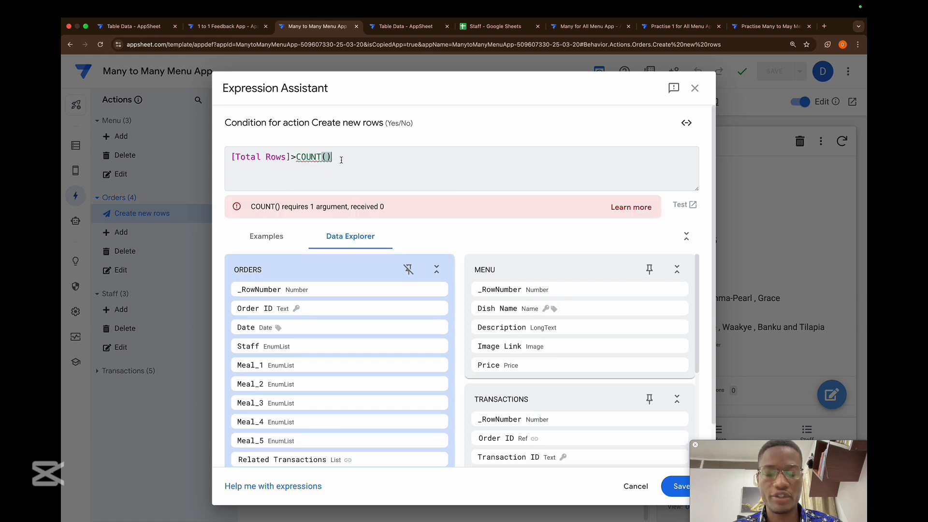
key(BackSpace)
key(BackSpace)
key(BackSpace)
key(BackSpace)
key(BackSpace)
- Complete the condition with the [Count] column after the greater-than sign and save the expression
text([)
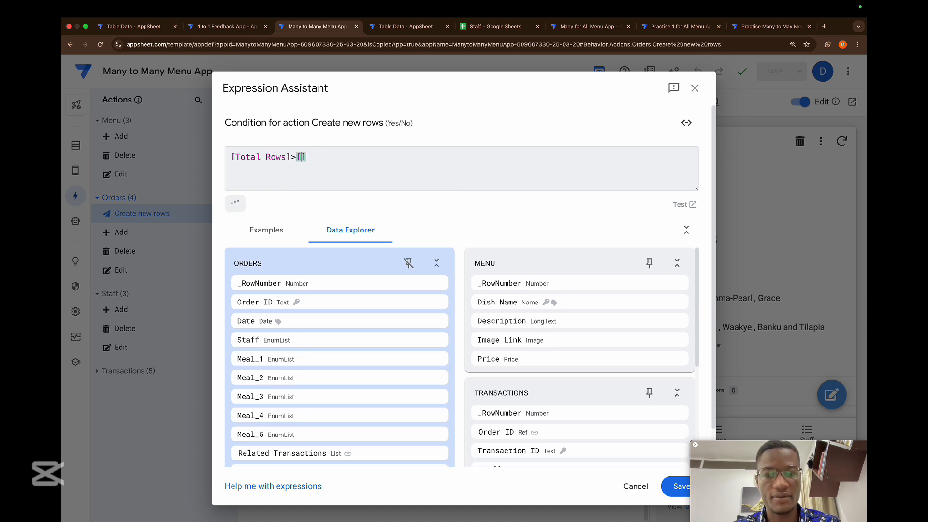
text(cou)
key(Return)
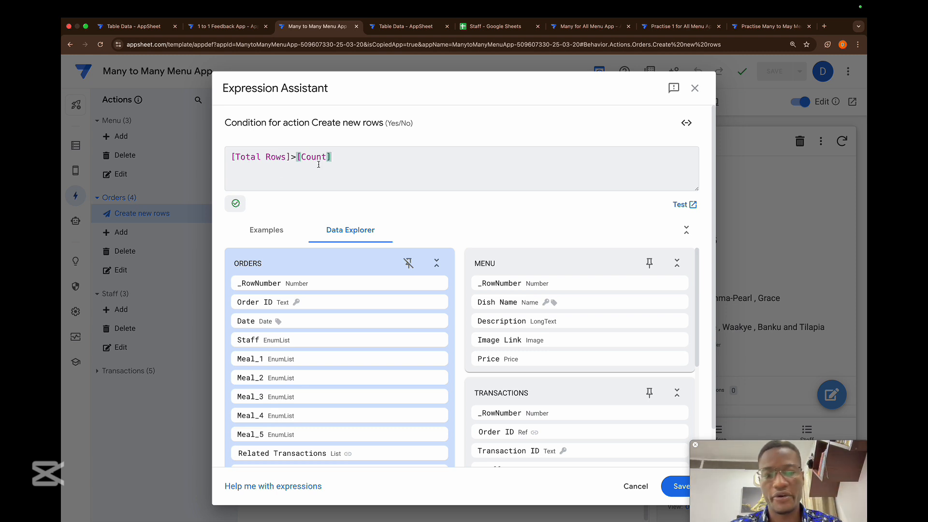
click(668, 486)
- Set the display position of the Create new rows action to Hide
scroll(515, 420, up, 5)
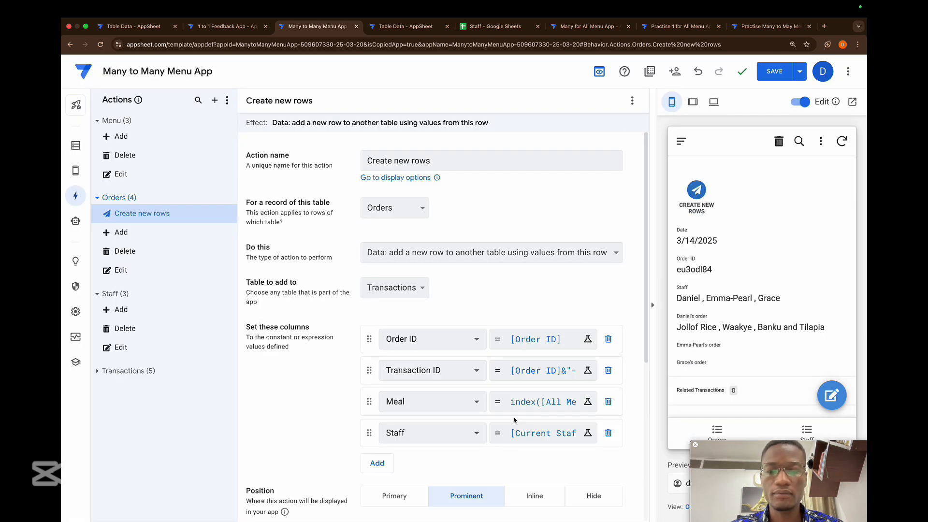
scroll(564, 276, down, 5)
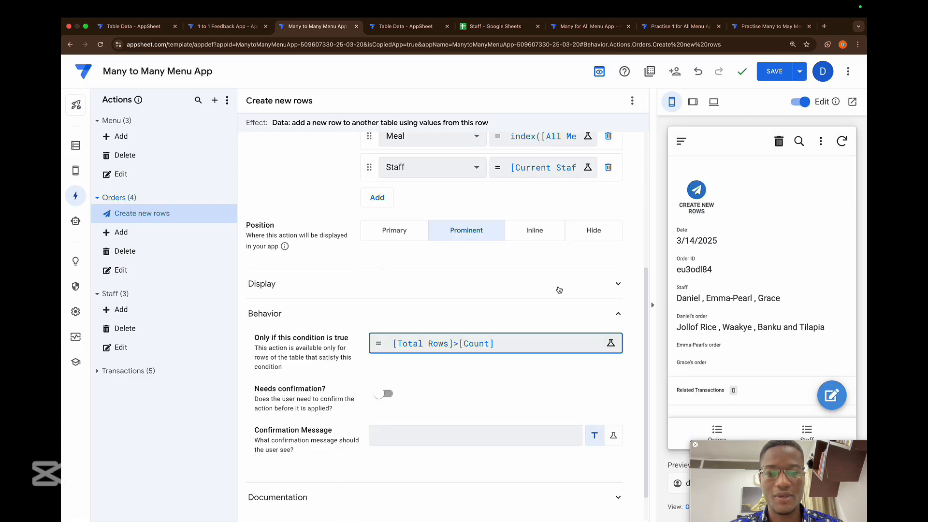
scroll(559, 289, up, 5)
scroll(575, 296, down, 5)
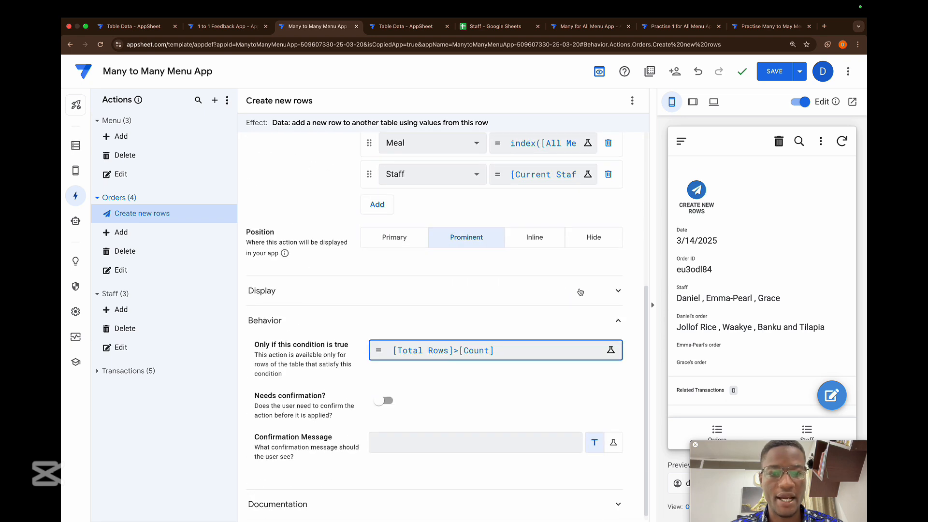
click(584, 246)
- Duplicate the Create new rows action and name the copy "Create new rows - Loop"
scroll(576, 315, up, 5)
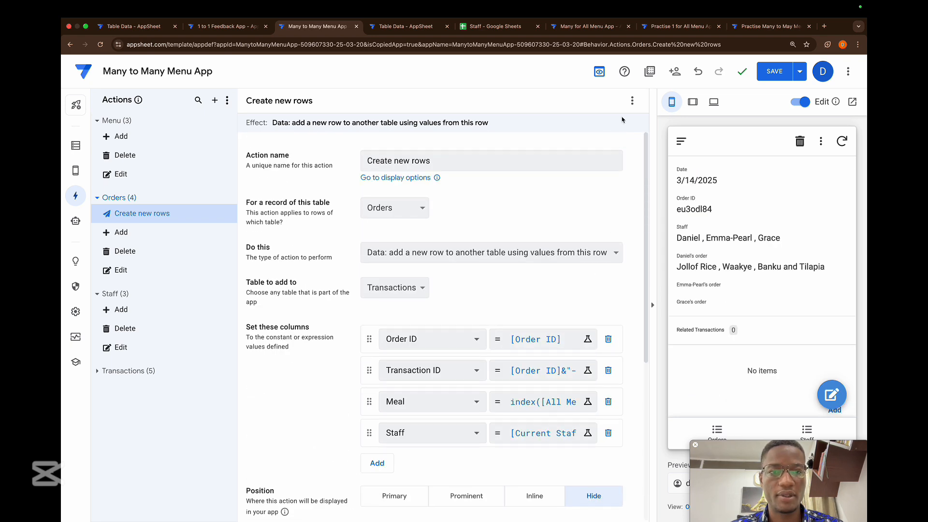
click(632, 101)
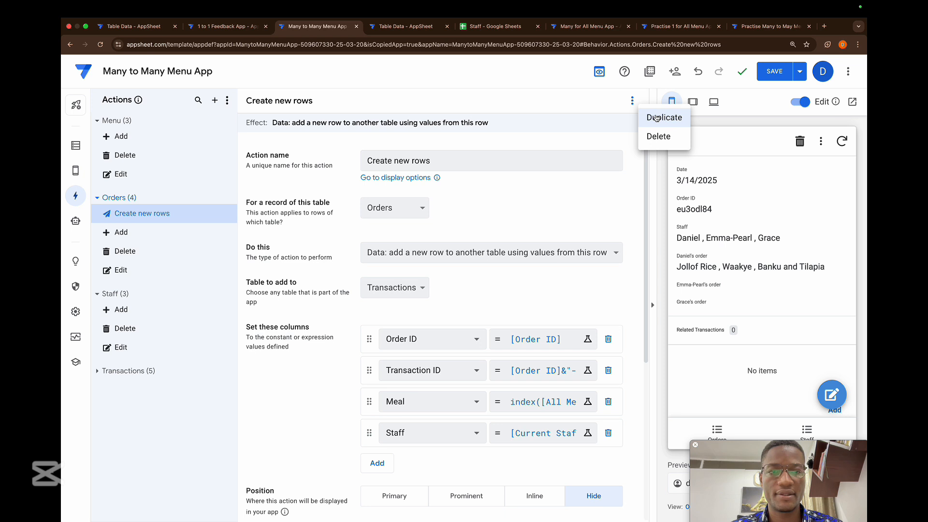
click(657, 118)
click(453, 165)
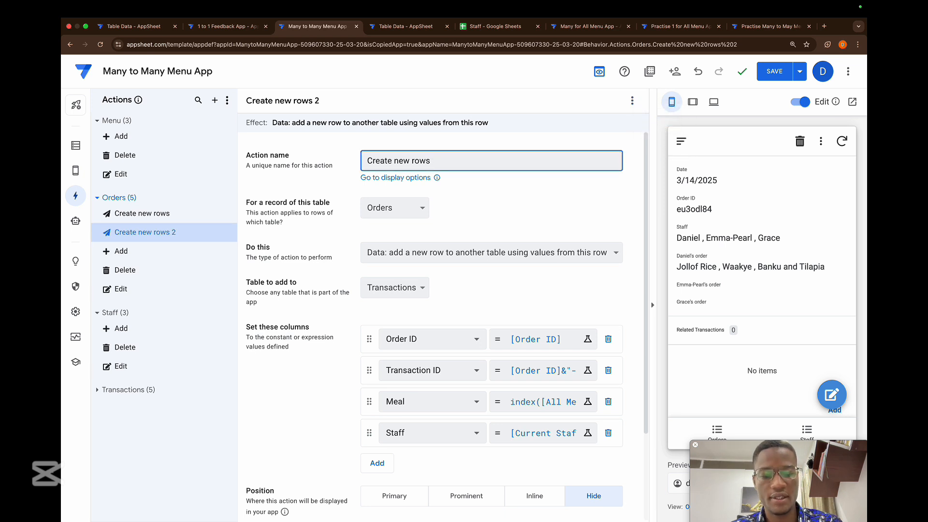
click(479, 195)
- Make the Loop action a grouped sequence of actions and add Create new rows as its first action
click(476, 252)
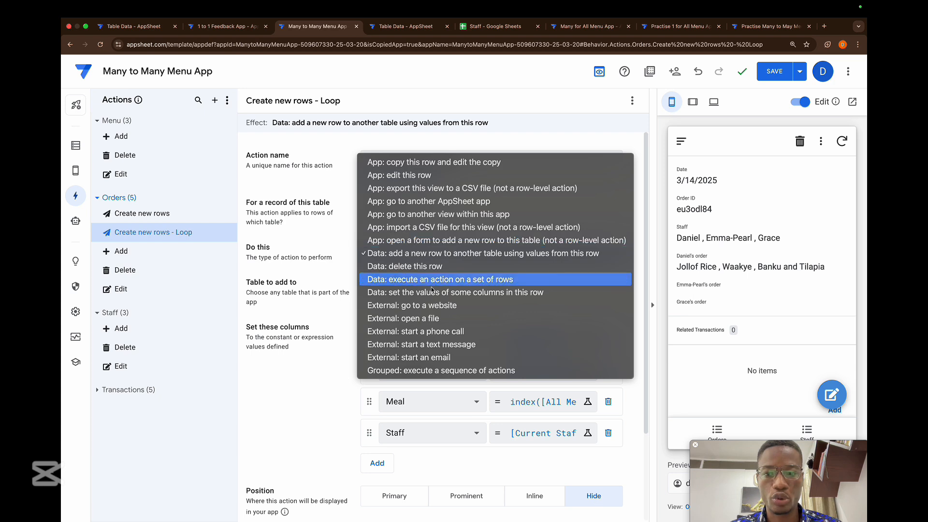
click(419, 369)
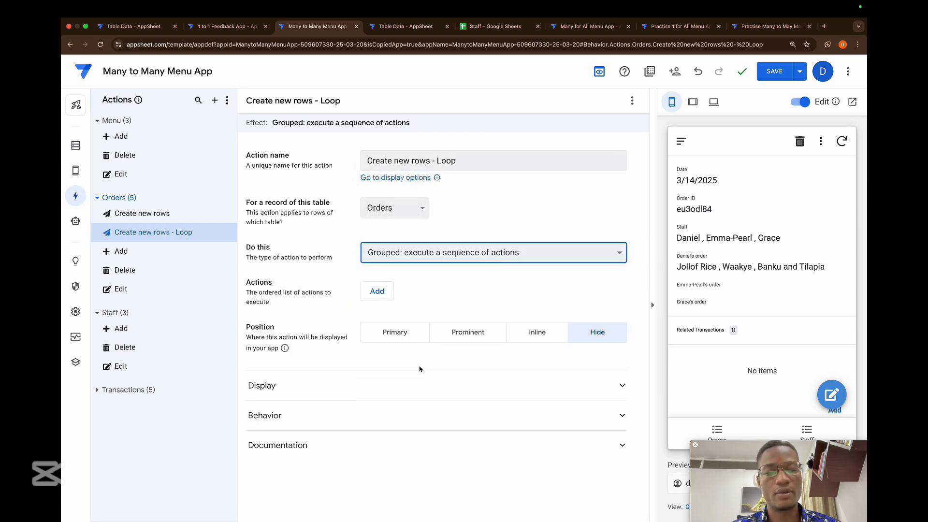
click(376, 296)
click(441, 297)
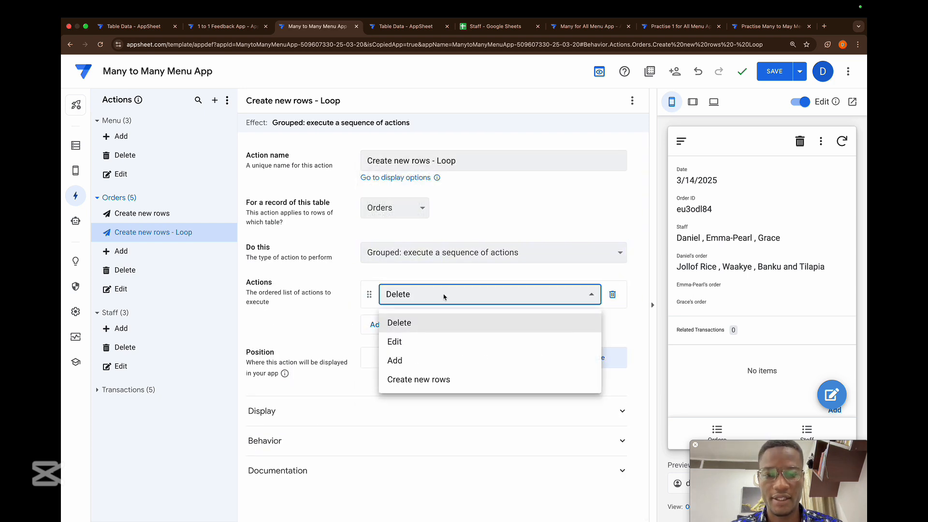
click(433, 379)
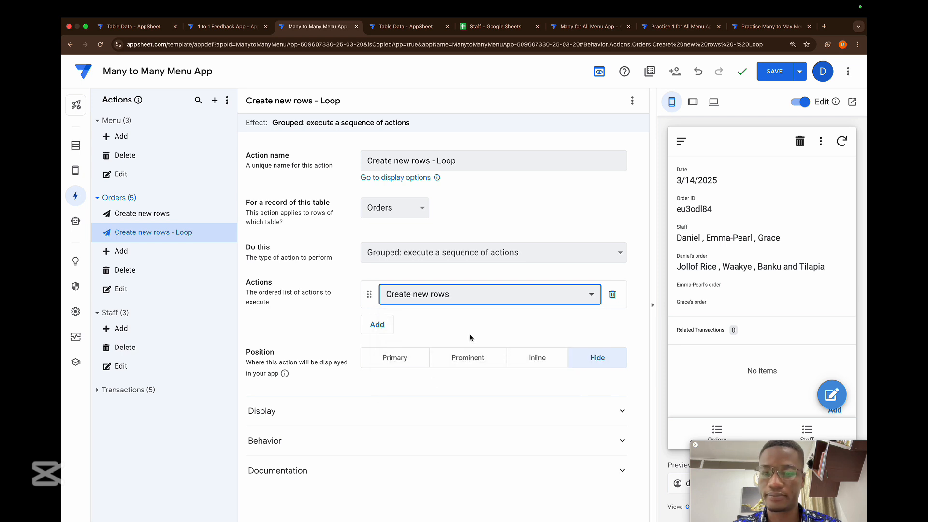
- Duplicate the Loop action and name the copy "Create new rows - repeat"
click(632, 100)
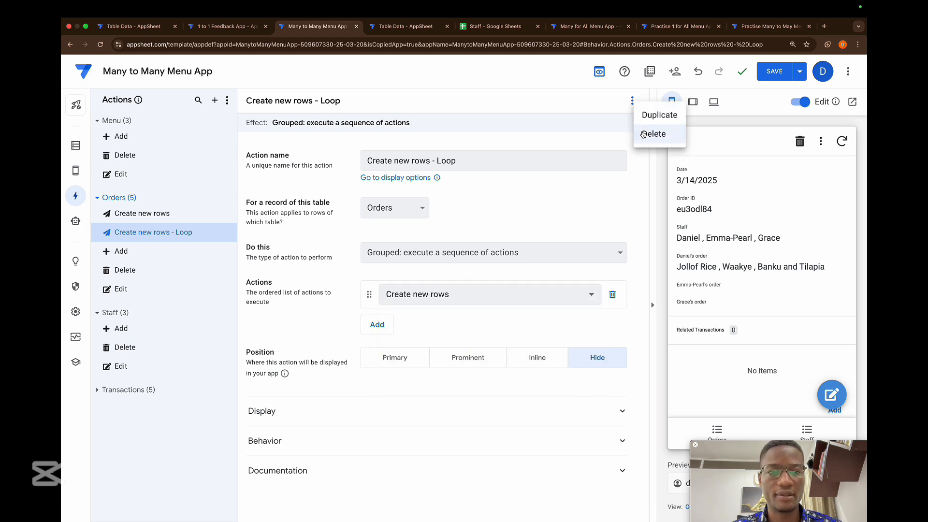
click(659, 115)
click(510, 163)
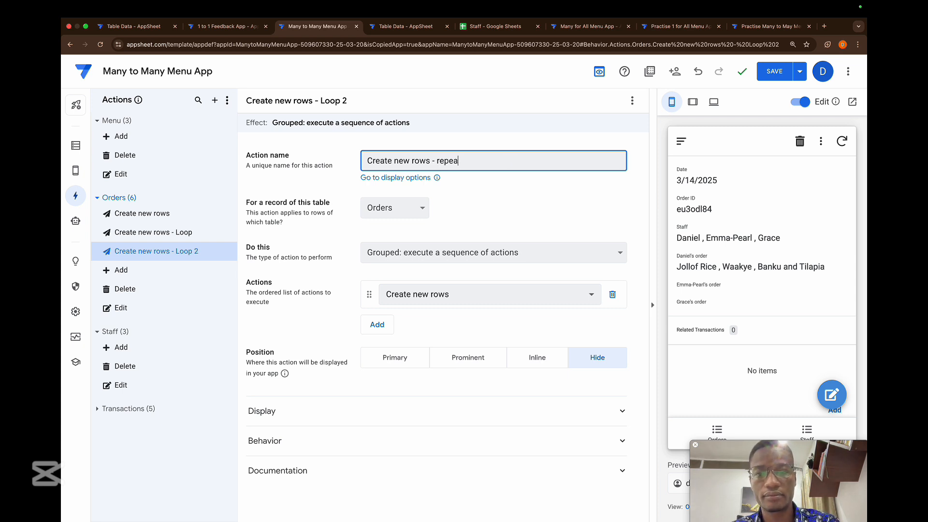
click(525, 191)
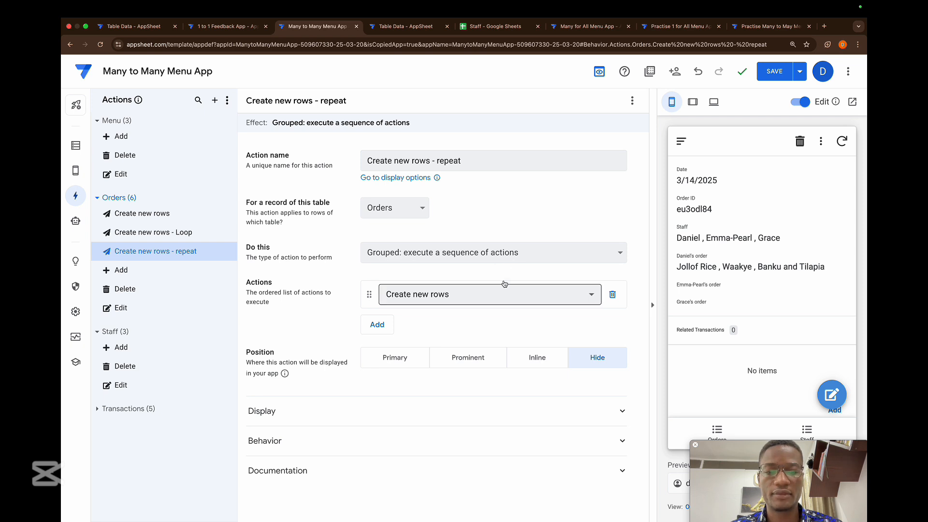
- Set the repeat action to execute an action on a set of rows, with Orders as the referenced table
click(492, 257)
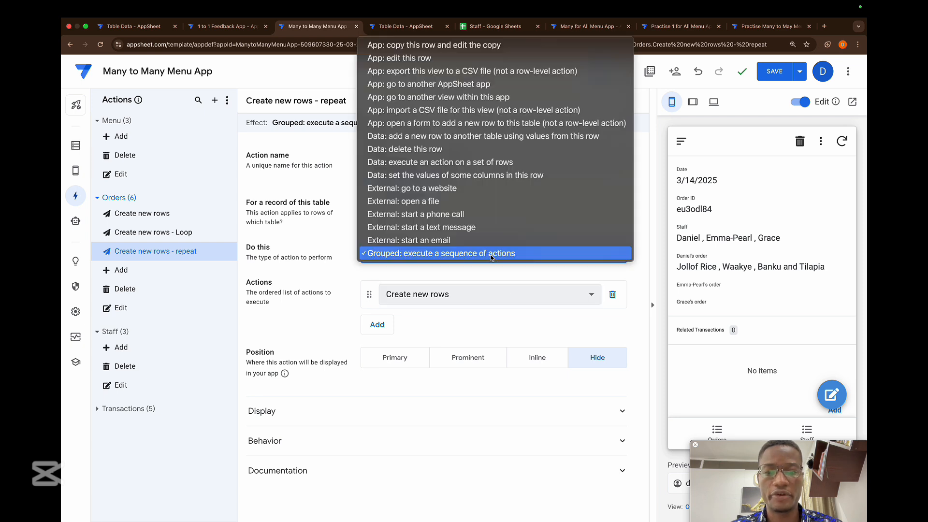
click(470, 164)
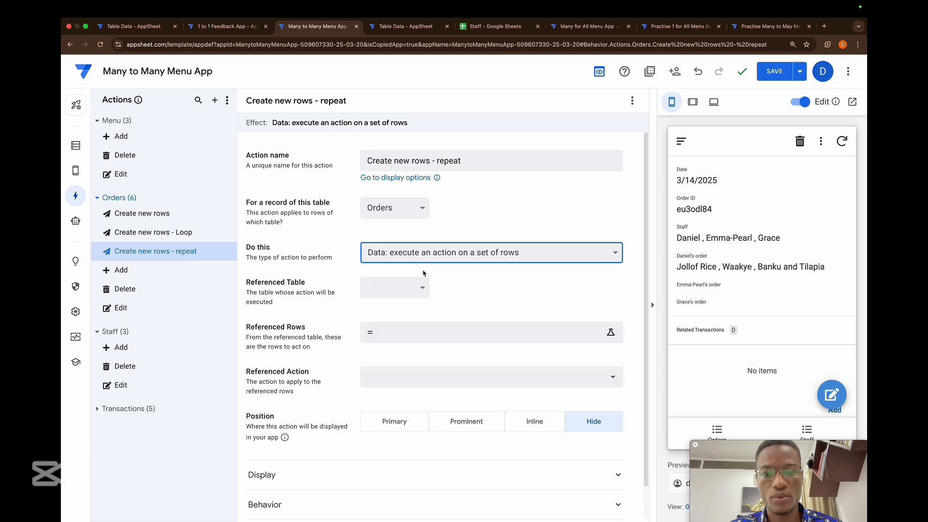
click(410, 292)
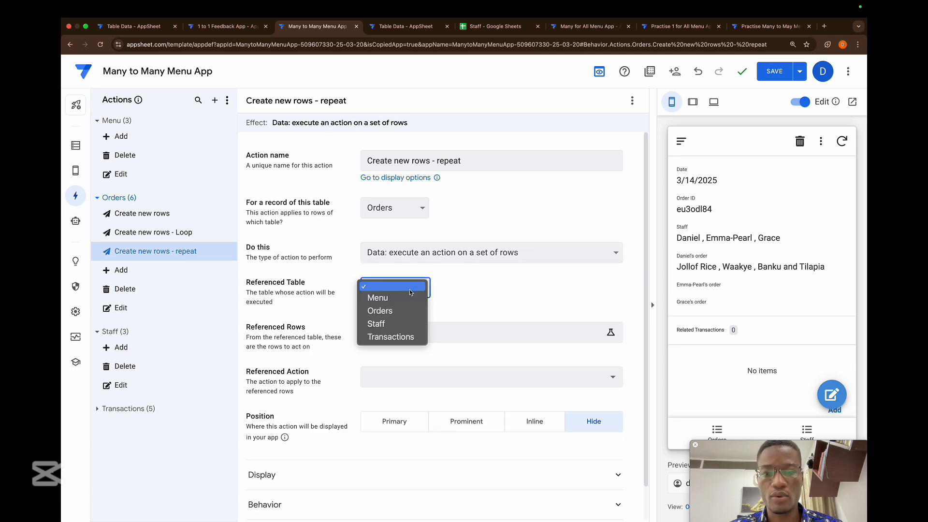
click(391, 311)
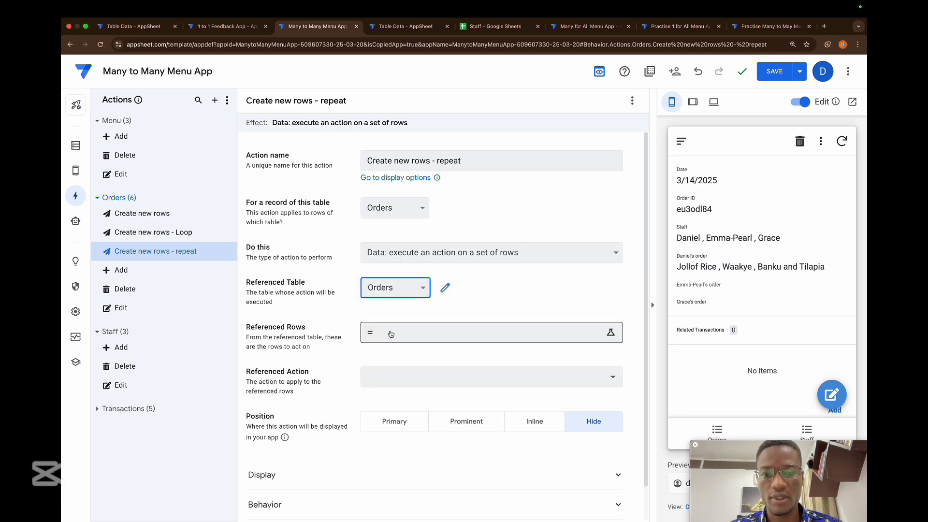
- Set the repeat action's referenced rows to LIST([_THISROW]) and its referenced action to Create new rows - Loop
click(392, 339)
text(LIST)
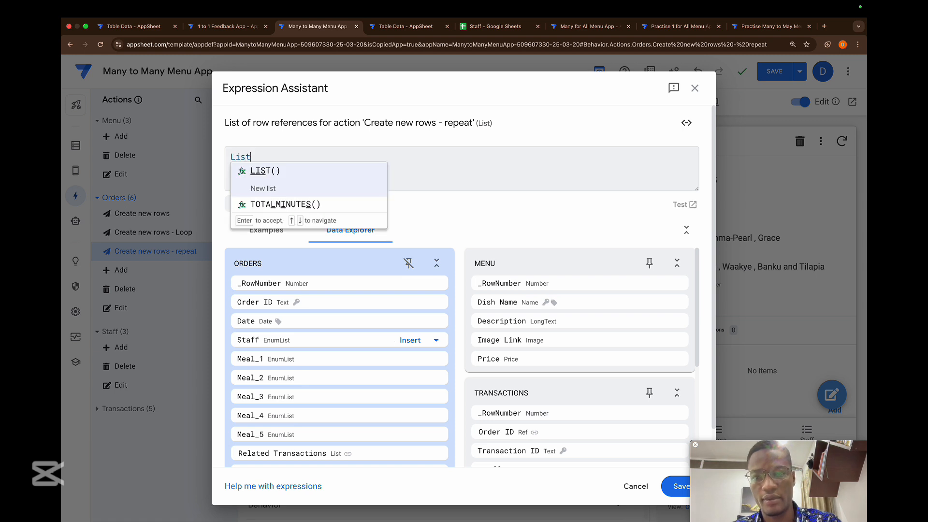
key(Return)
text([)
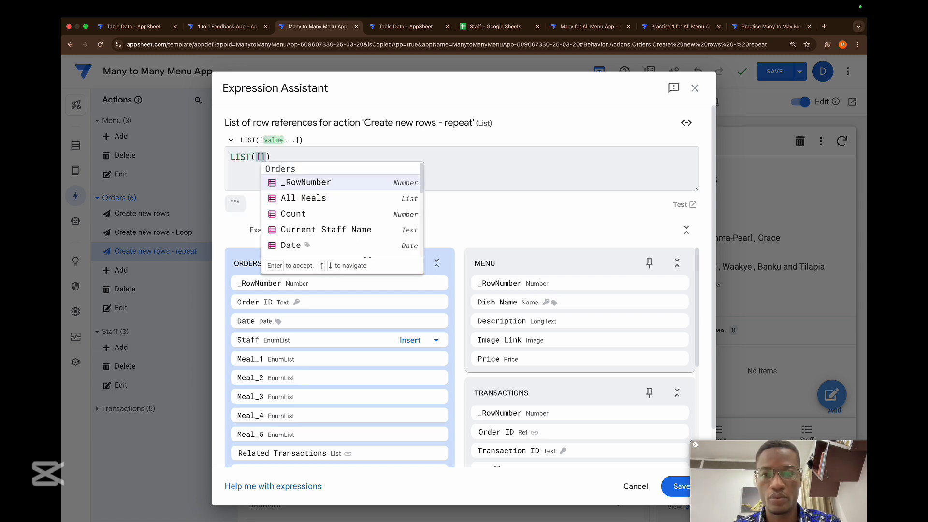
key(Caps_Lock)
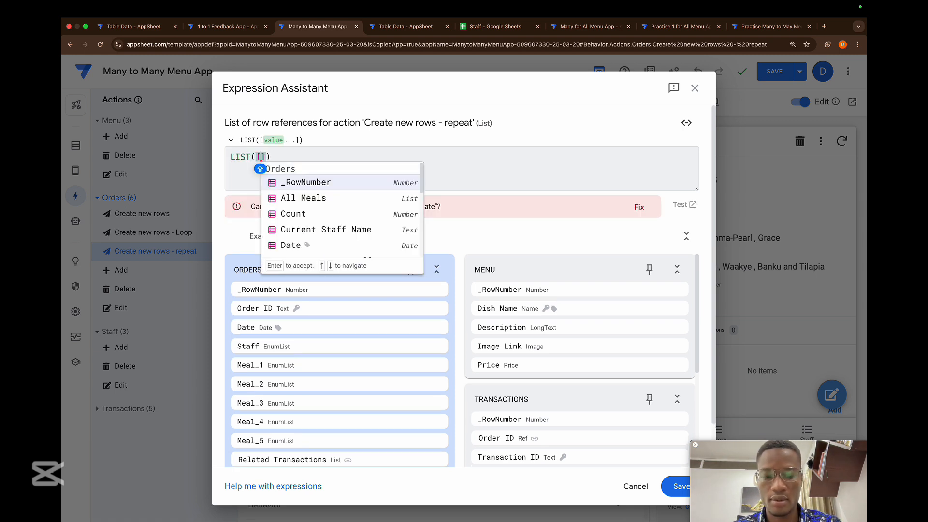
text(-TH)
key(BackSpace)
key(BackSpace)
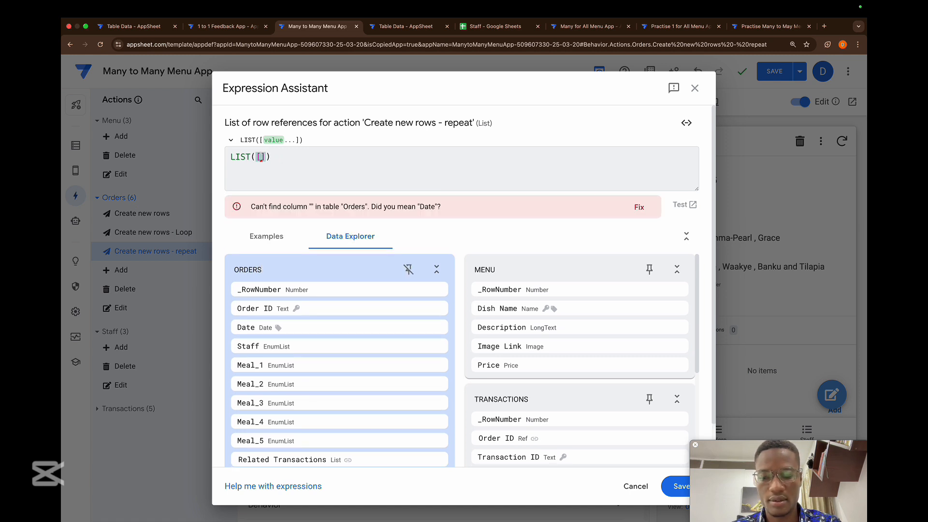
text(THISROW)
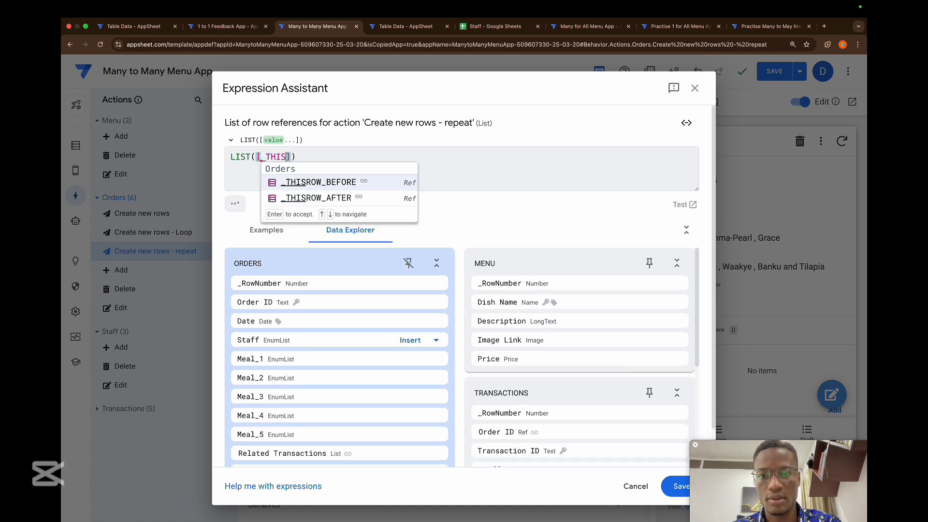
click(319, 158)
click(682, 486)
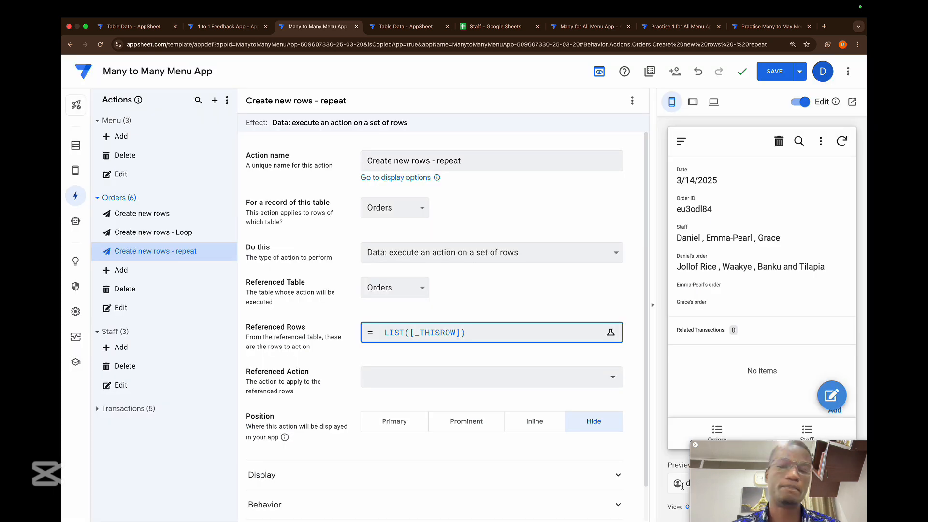
click(504, 383)
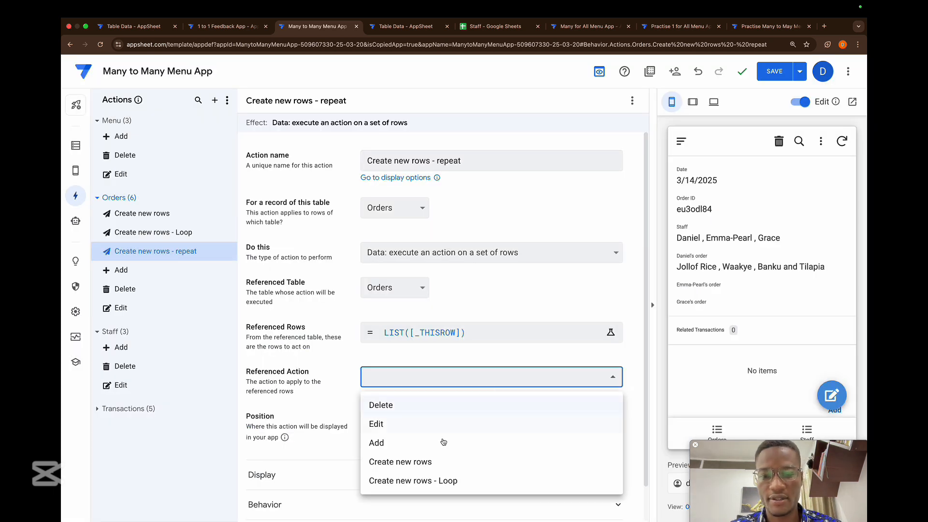
click(427, 481)
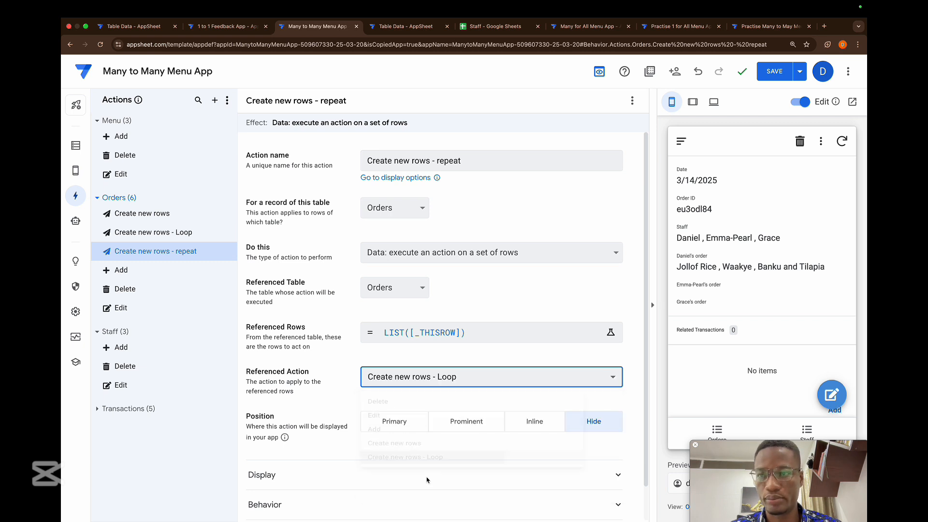
- Add Create new rows - repeat as the second action in the Create new rows - Loop sequence and save the app
click(146, 232)
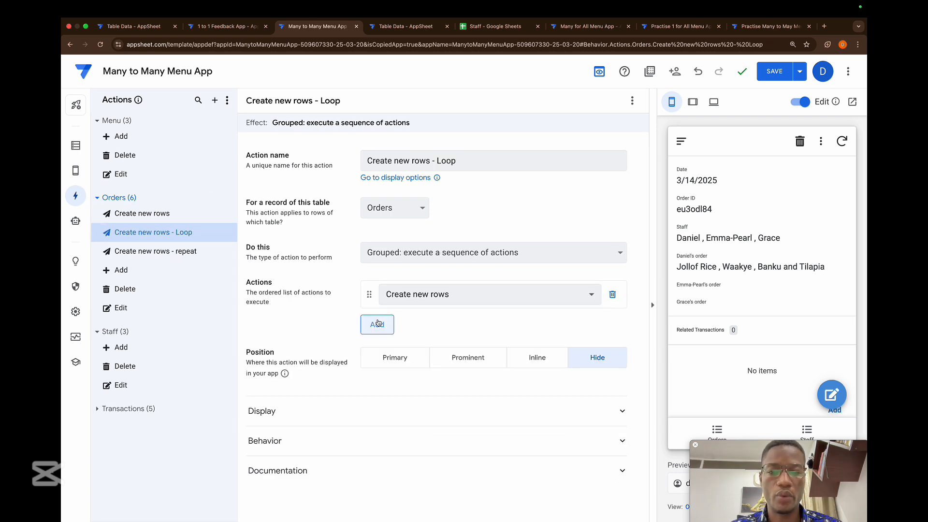
click(376, 321)
click(406, 332)
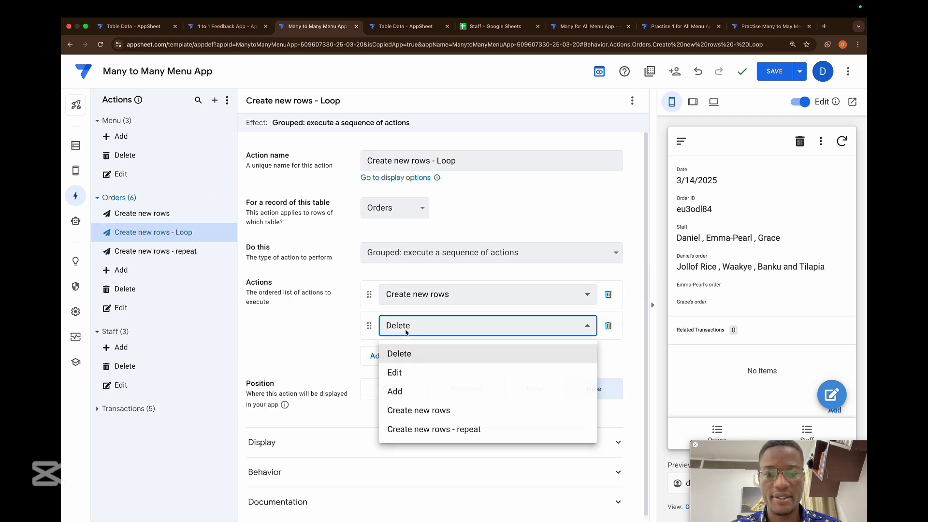
click(427, 429)
click(774, 71)
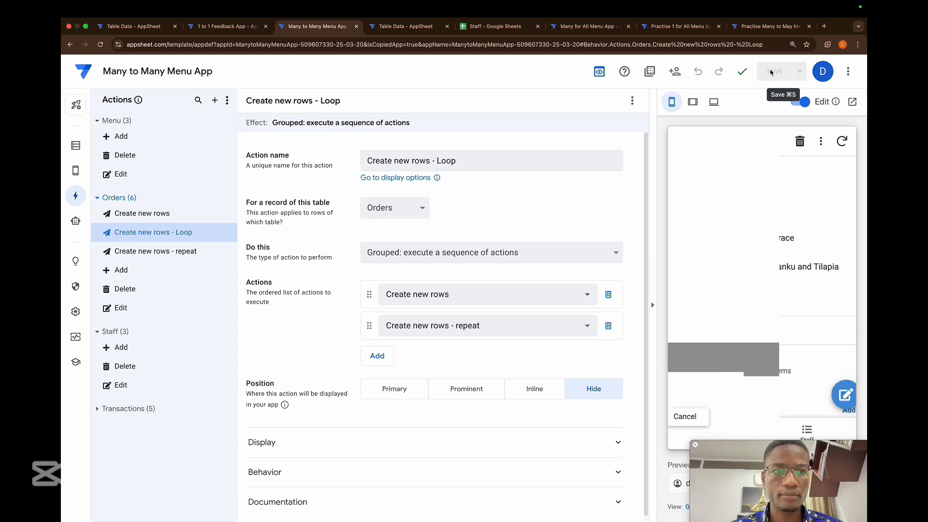
- Set the Form Saved event action of the Orders_Form view to Create new rows - Loop and save the app
click(688, 508)
click(717, 430)
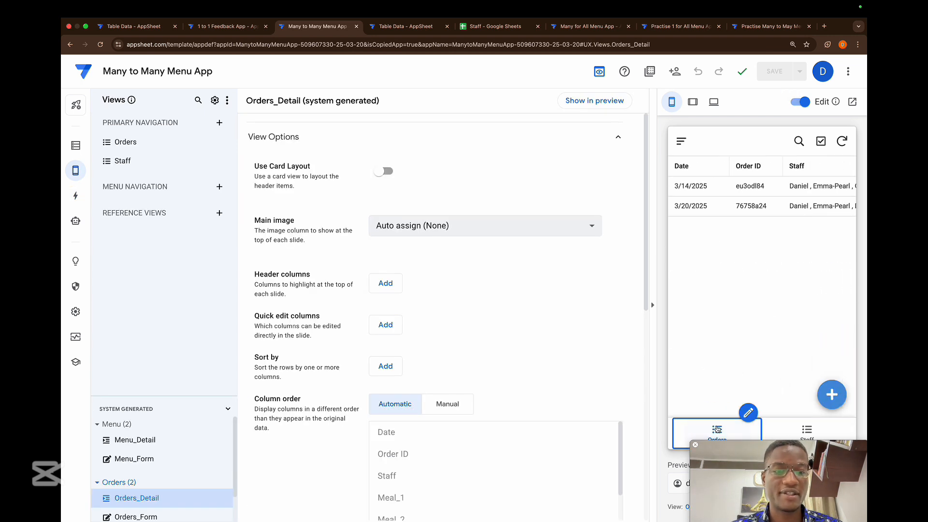
click(830, 394)
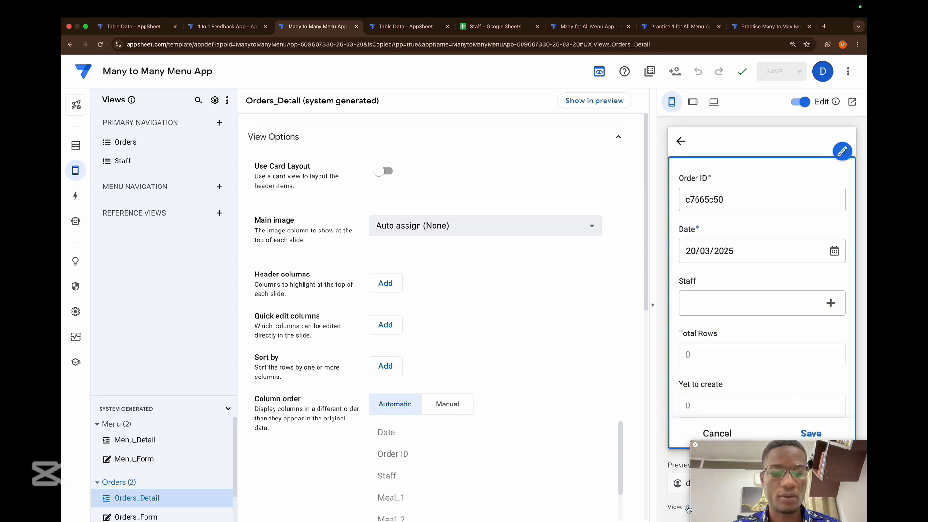
click(688, 509)
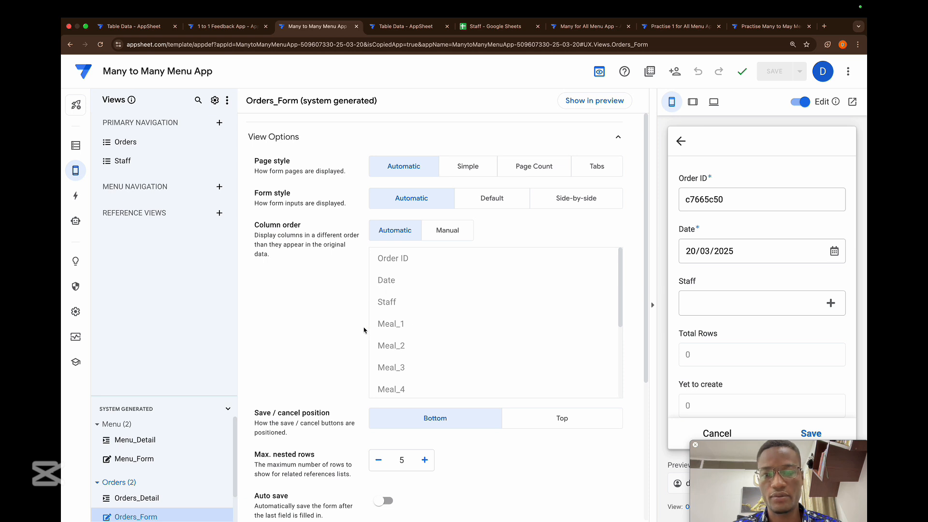
scroll(364, 330, down, 4)
click(347, 463)
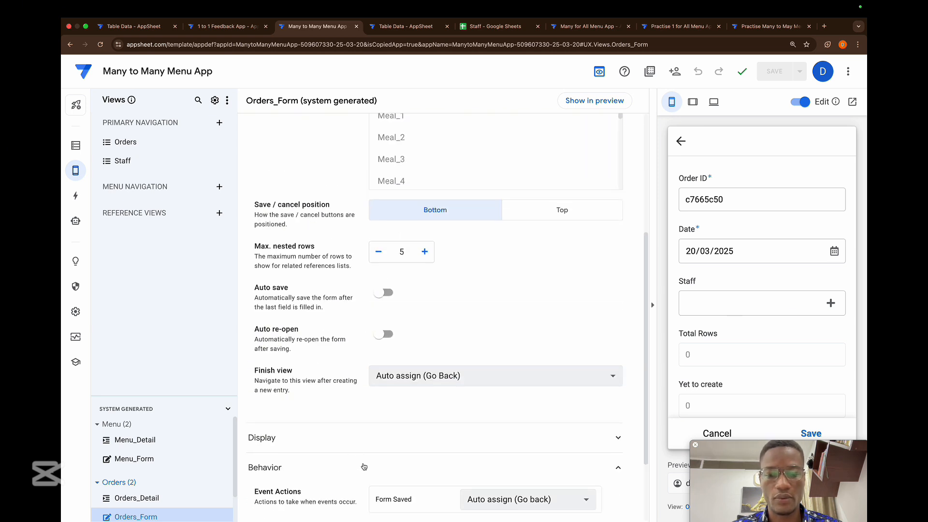
click(497, 499)
click(530, 482)
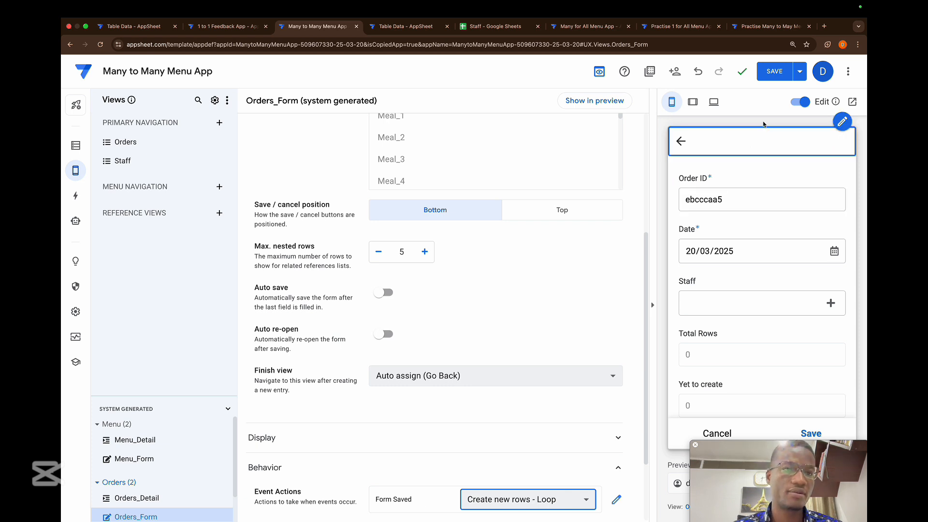
click(774, 71)
- Hide the calculated helper columns of the Orders table in the app, including Total Rows and Yet to create
scroll(714, 254, down, 5)
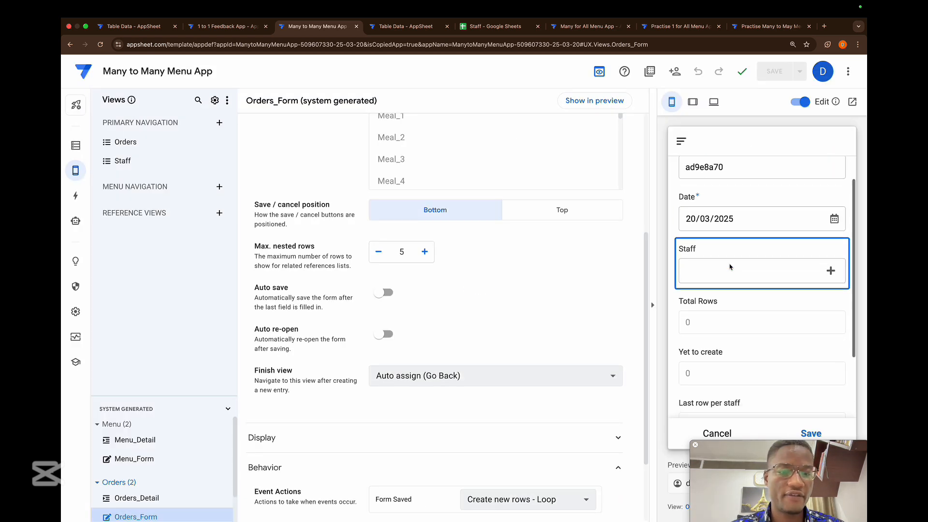
scroll(562, 279, up, 1)
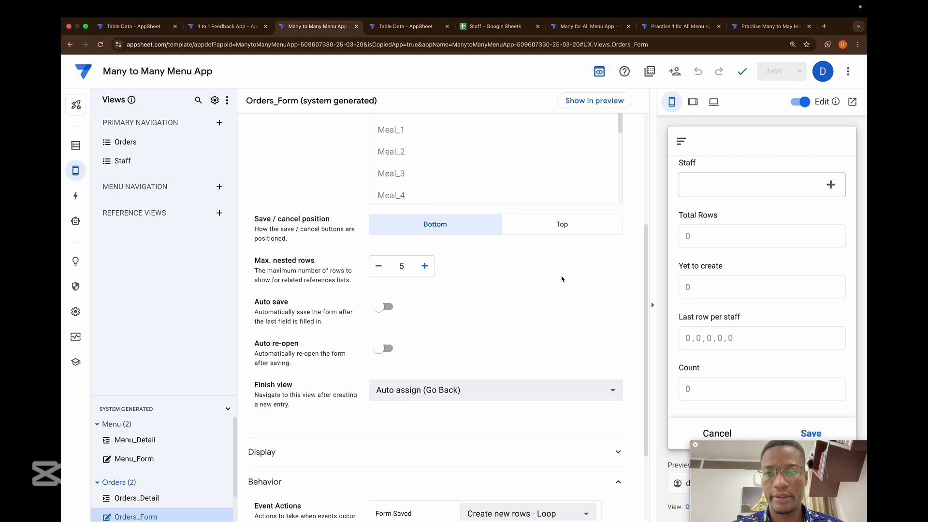
click(75, 145)
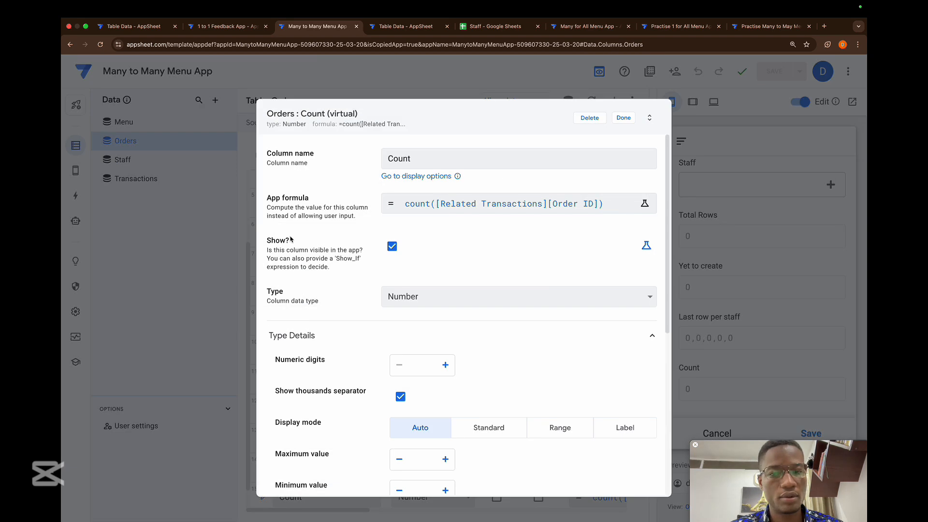
click(624, 119)
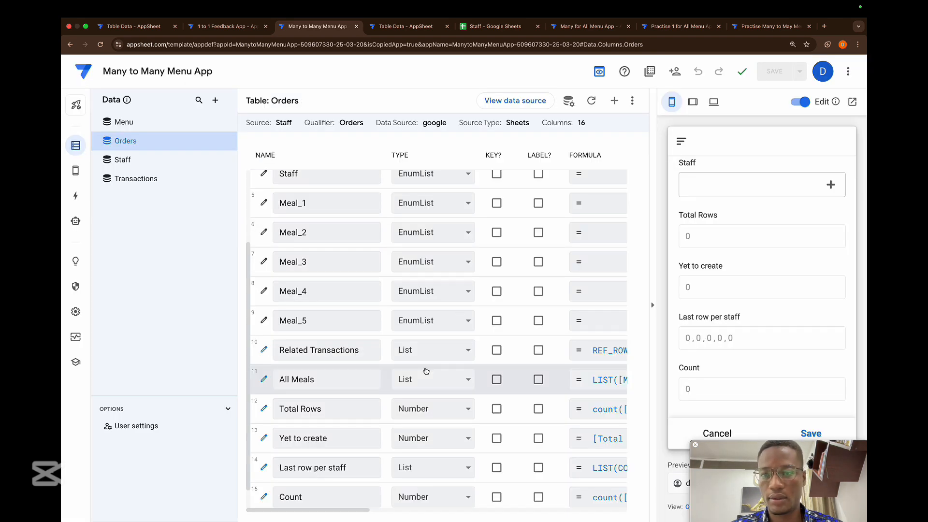
scroll(499, 386, down, 1)
scroll(500, 430, right, 5)
scroll(496, 431, left, 5)
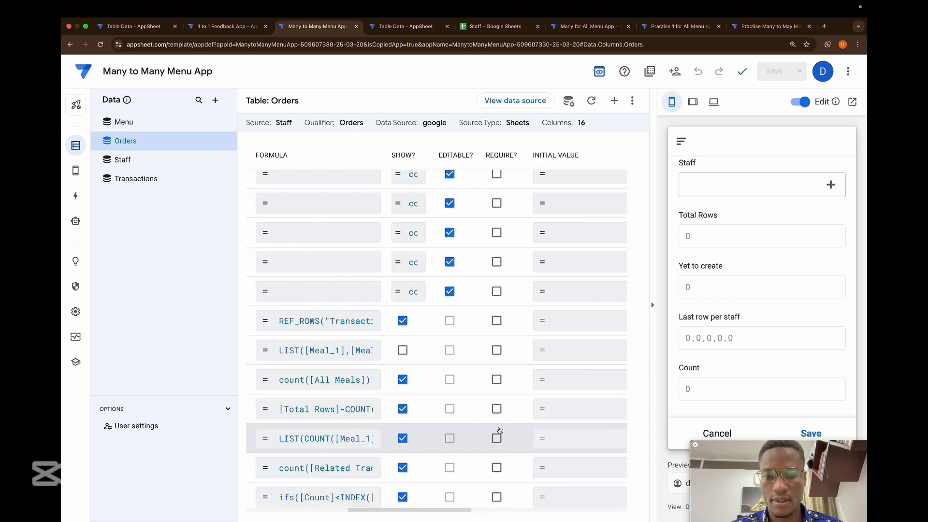
scroll(492, 433, right, 5)
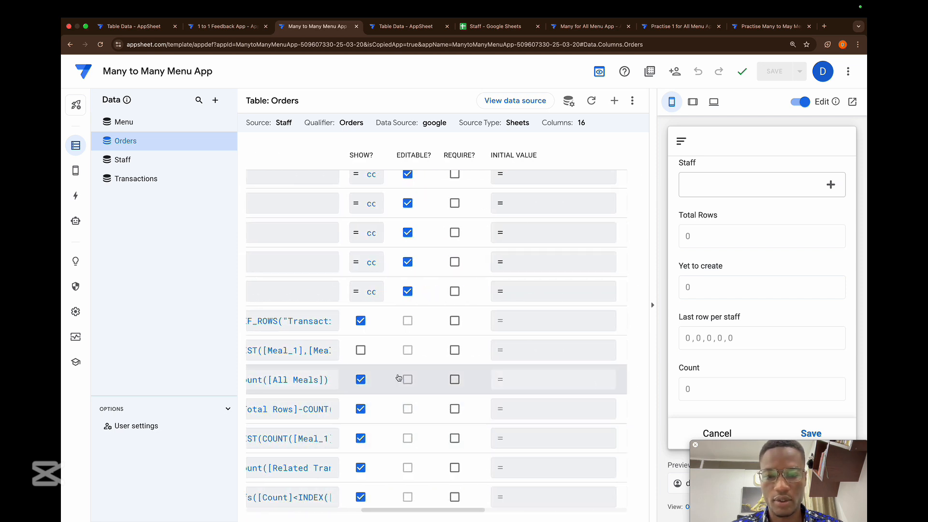
click(360, 380)
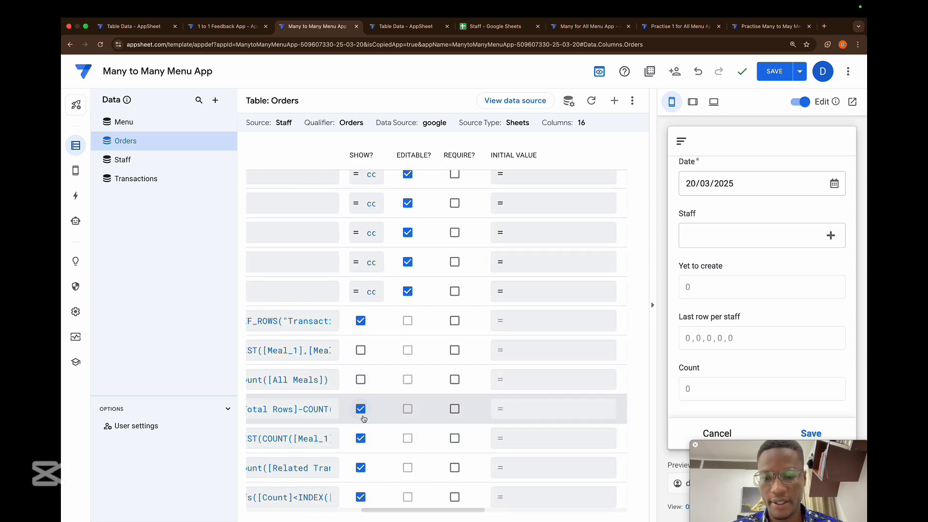
click(362, 411)
scroll(363, 411, left, 5)
- Select the second, third and fourth listed staff members for the new order in the app preview
click(764, 295)
click(706, 223)
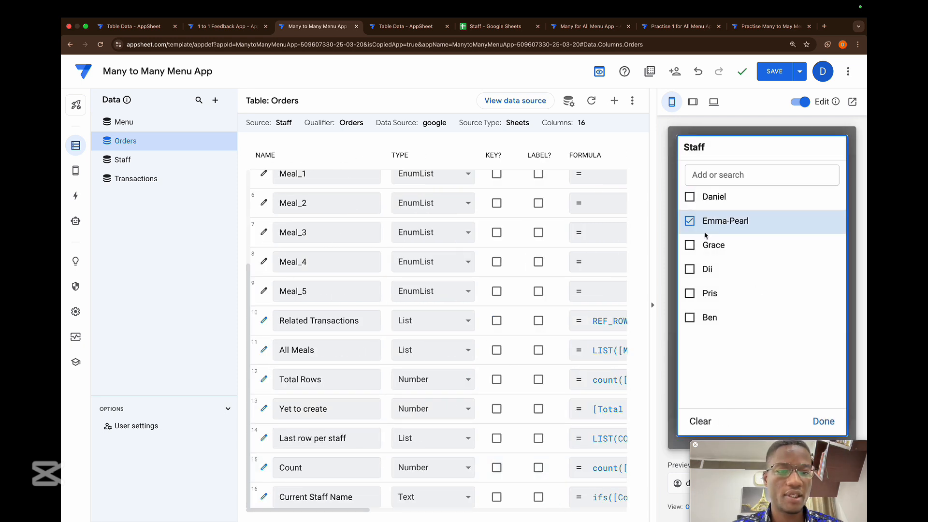
click(707, 244)
click(706, 267)
click(821, 432)
- Choose Waakye for the first selected staff member's order, and Kelewele plus Kenkey and Fish for the second's
scroll(757, 373, down, 2)
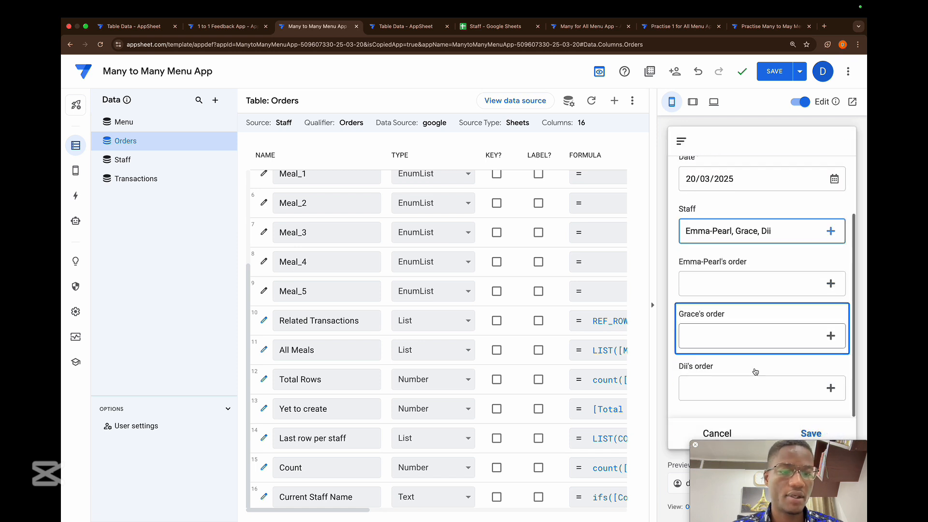
click(753, 293)
click(712, 223)
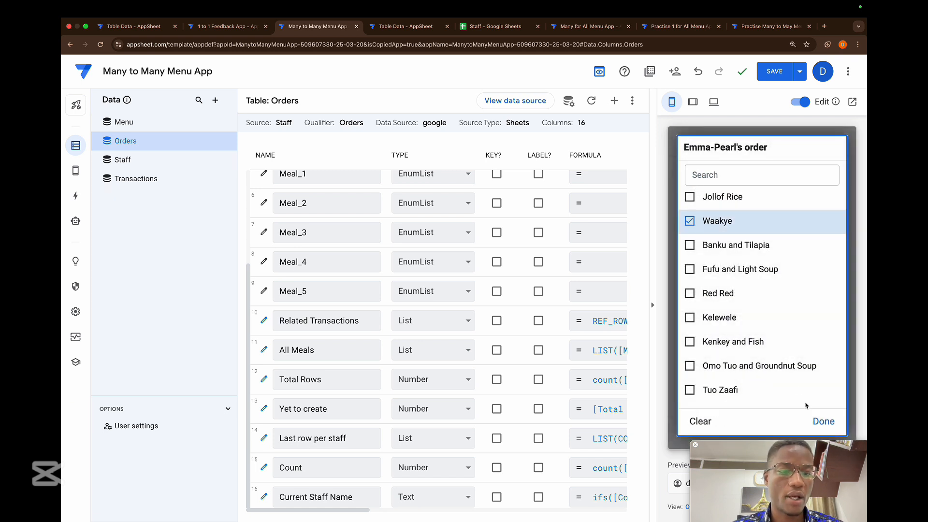
click(824, 422)
click(756, 338)
click(724, 319)
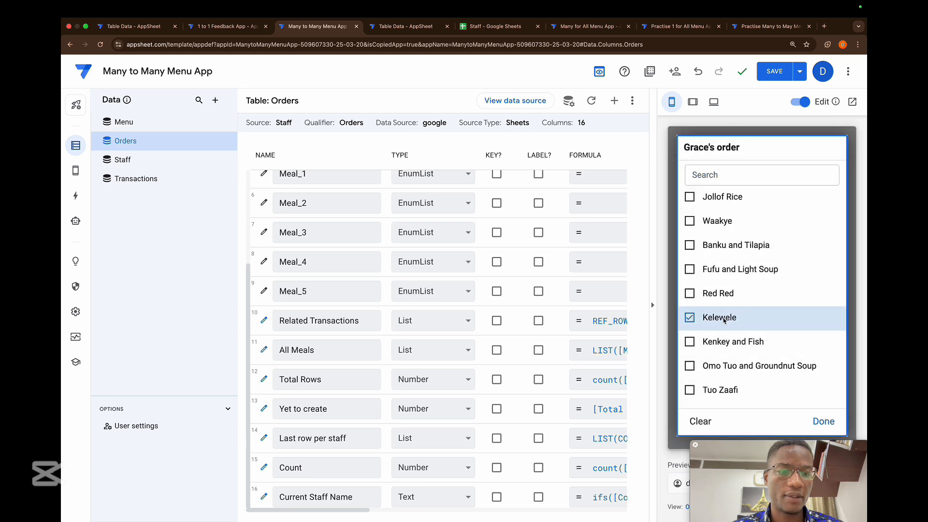
click(730, 347)
click(824, 422)
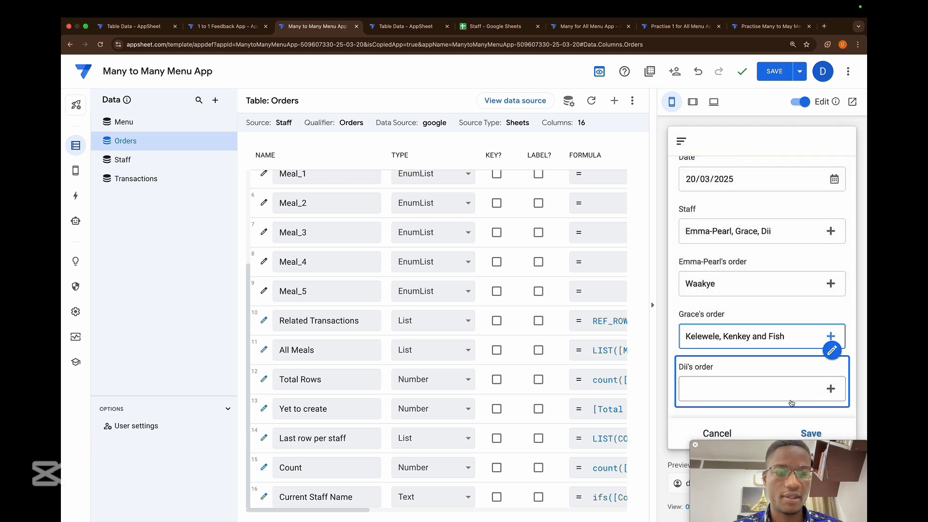
- Choose Tuo Zaafi, Gari Foto and Etor for the third staff member's order and save the order form
click(764, 388)
click(725, 387)
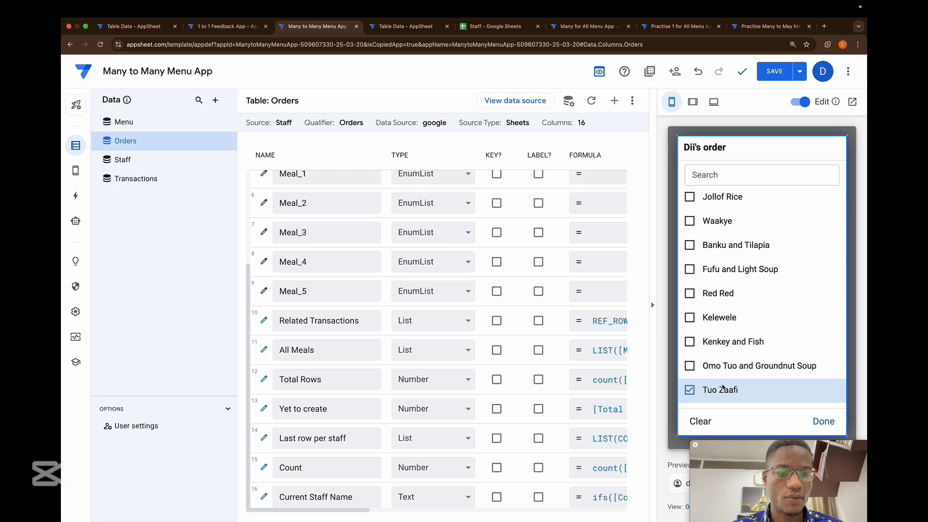
scroll(725, 367, down, 3)
click(712, 330)
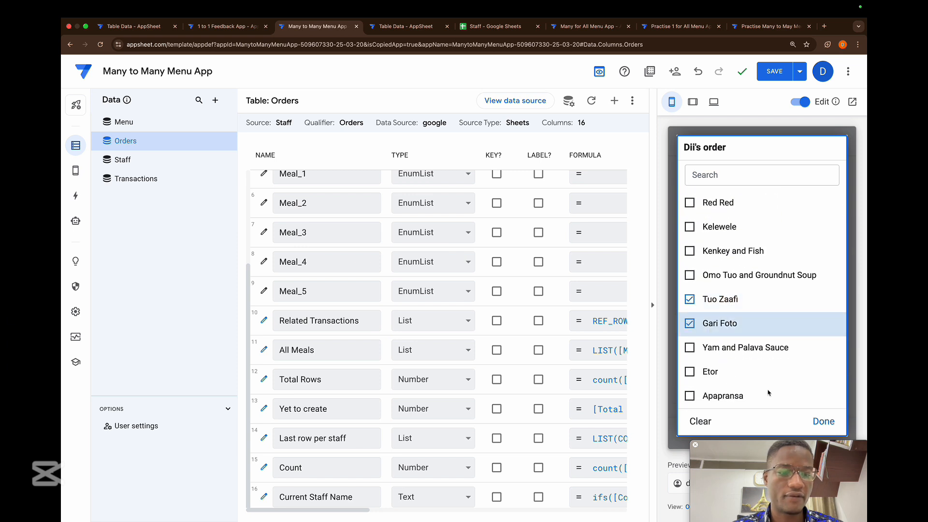
click(823, 424)
scroll(745, 382, down, 3)
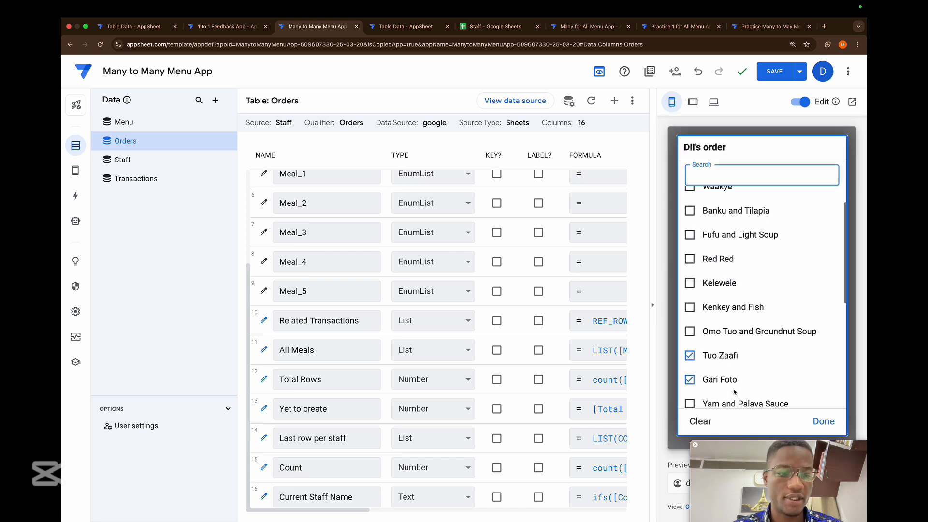
click(709, 365)
click(822, 421)
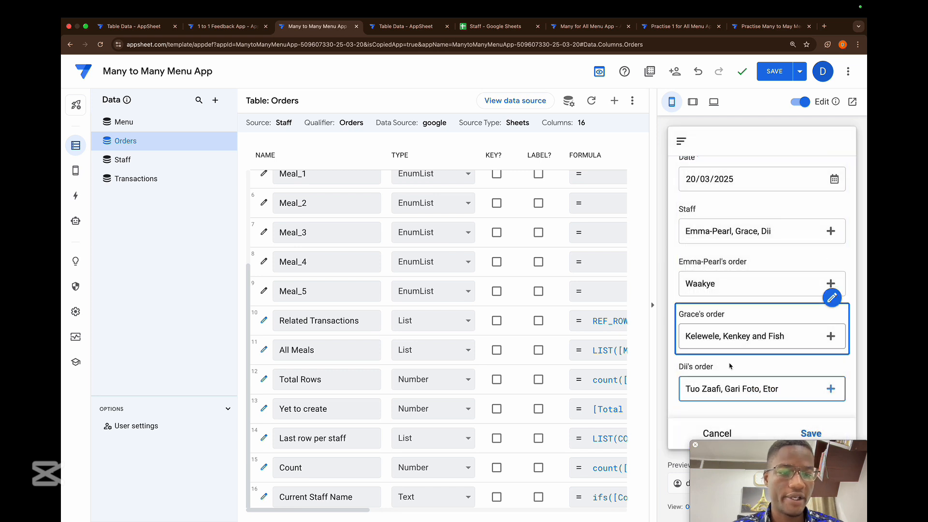
click(810, 433)
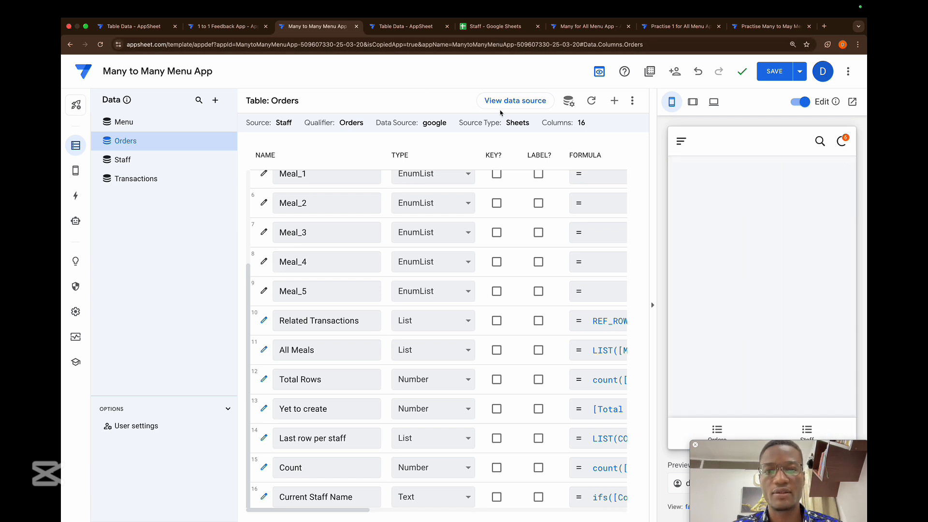
- Open the source spreadsheet in Google Sheets and check the new order's rows in the Orders and Transactions sheets
click(515, 102)
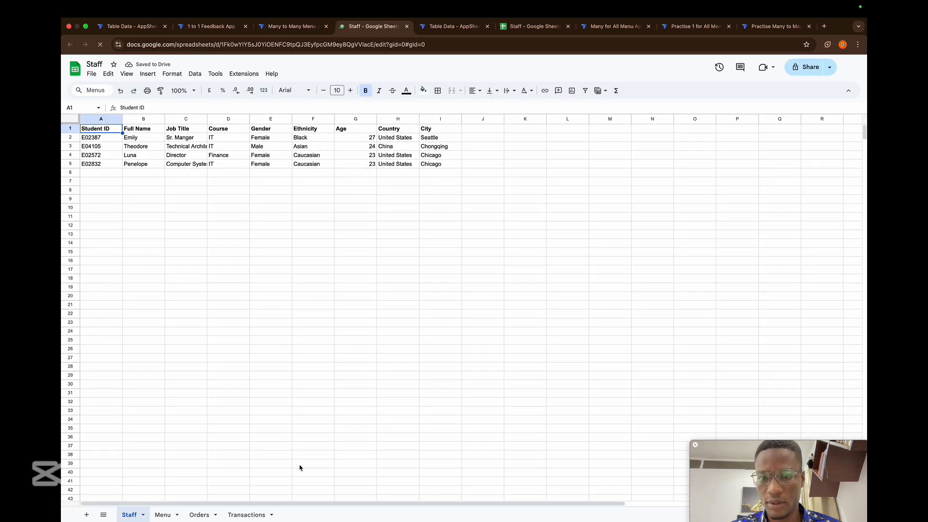
click(200, 515)
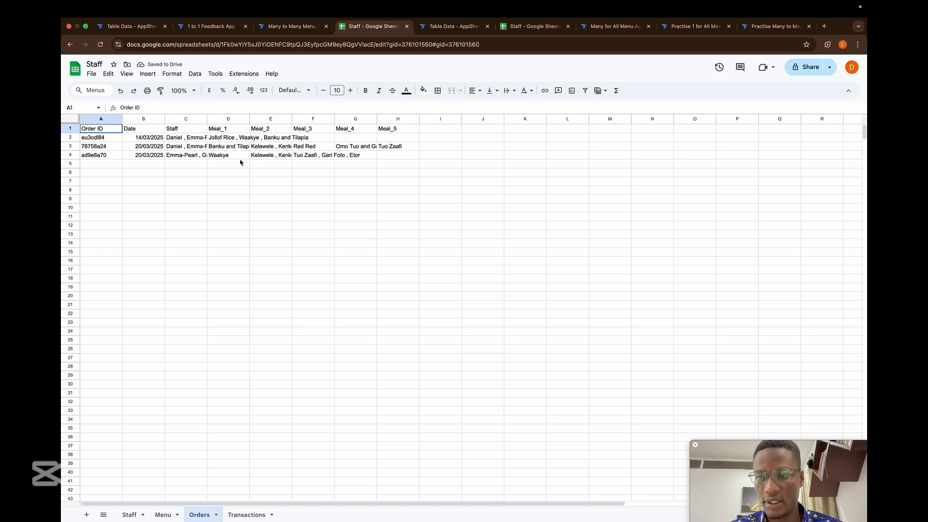
click(241, 515)
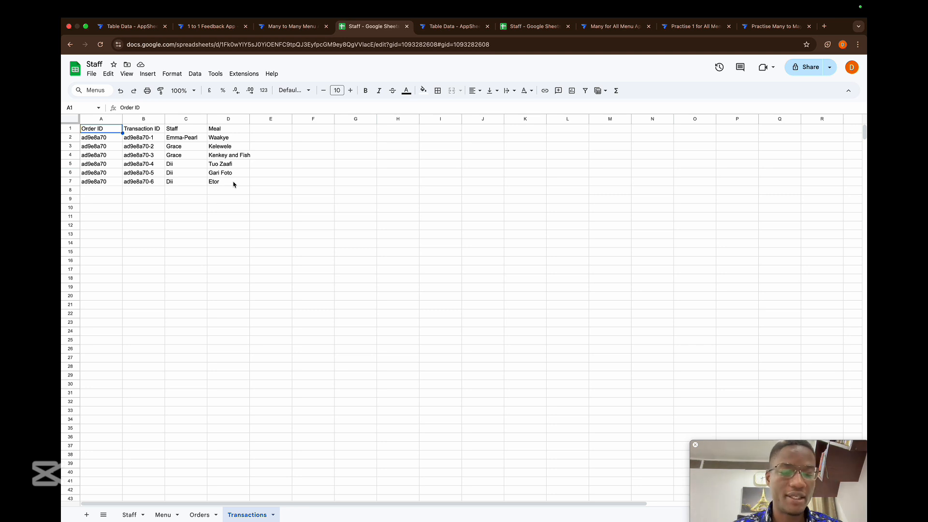
- Switch back to the Many to Many Menu App in AppSheet and save the app
click(292, 27)
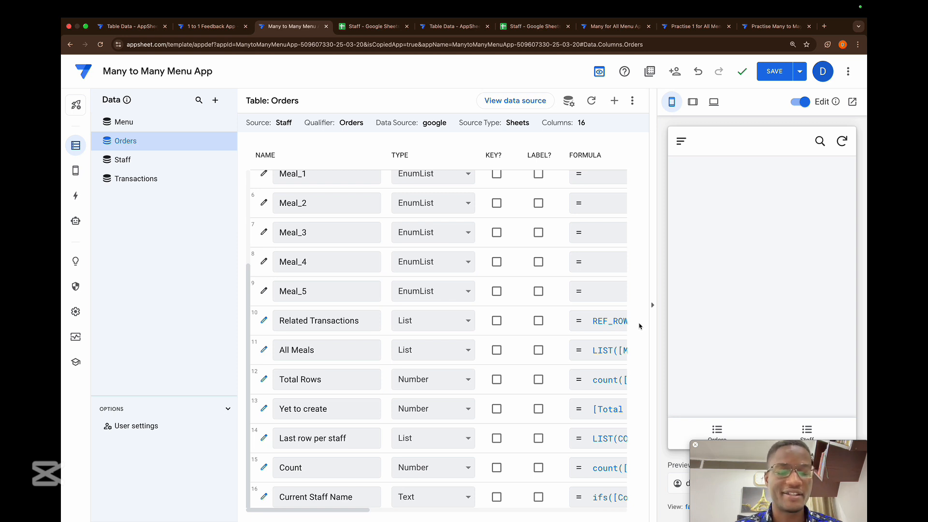
click(774, 72)
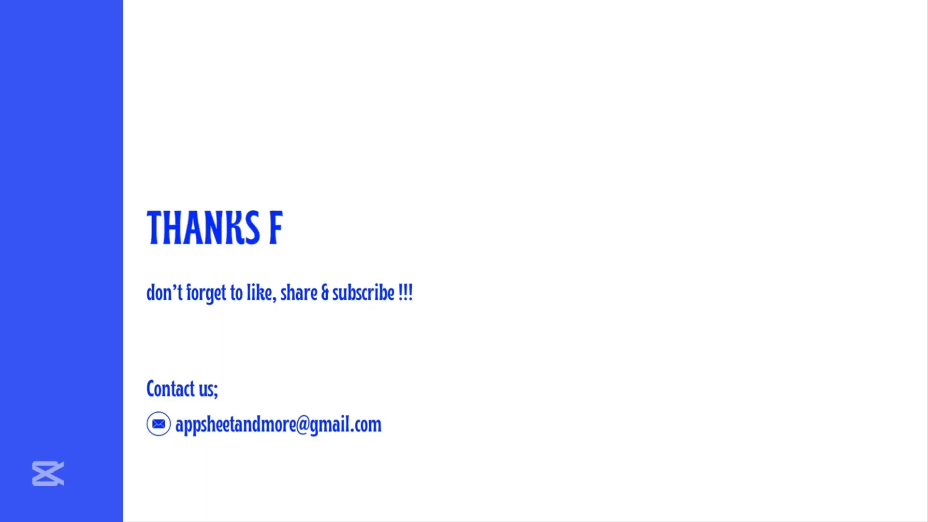